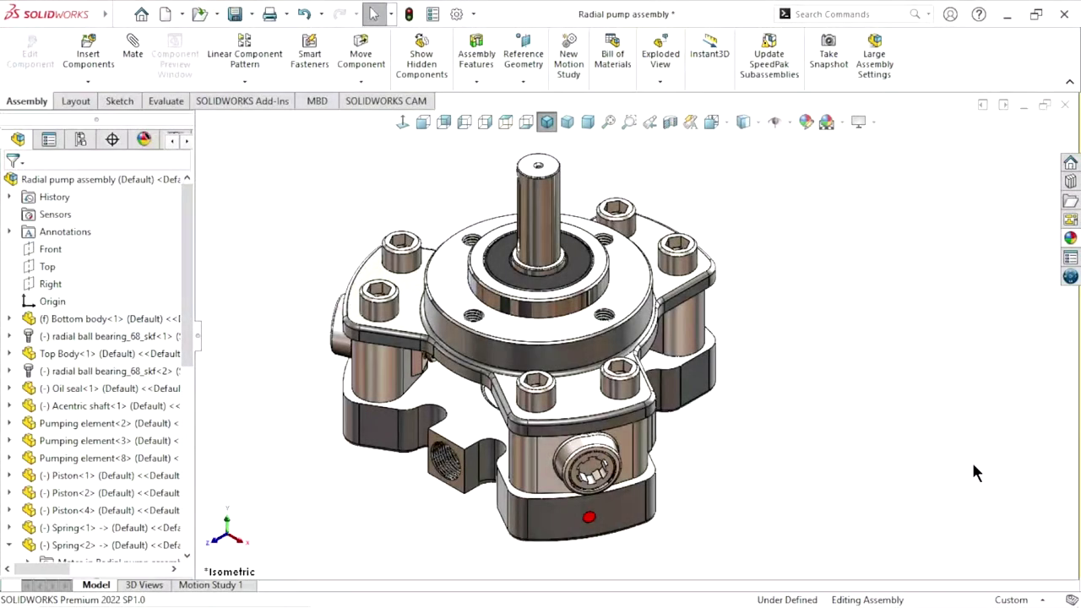
Orbit and zoom around the radial pump to inspect its springs, underside and shaft end
scroll(749, 406, down, 2)
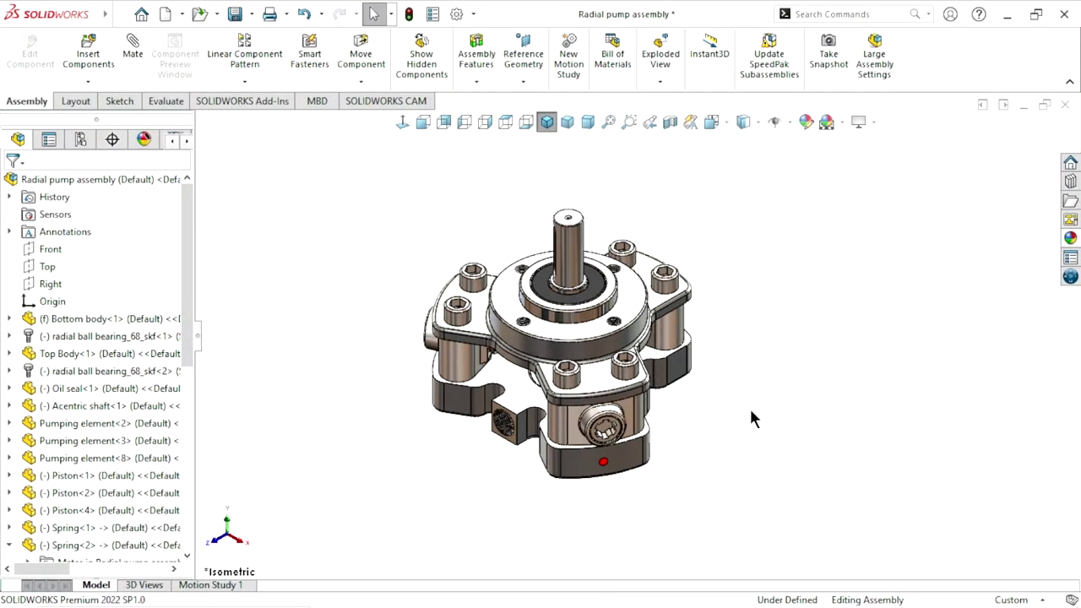
scroll(819, 422, up, 2)
scroll(849, 417, down, 2)
mouse_move(849, 417)
middle_down()
mouse_move(754, 415)
mouse_move(697, 444)
middle_up()
scroll(758, 422, down, 2)
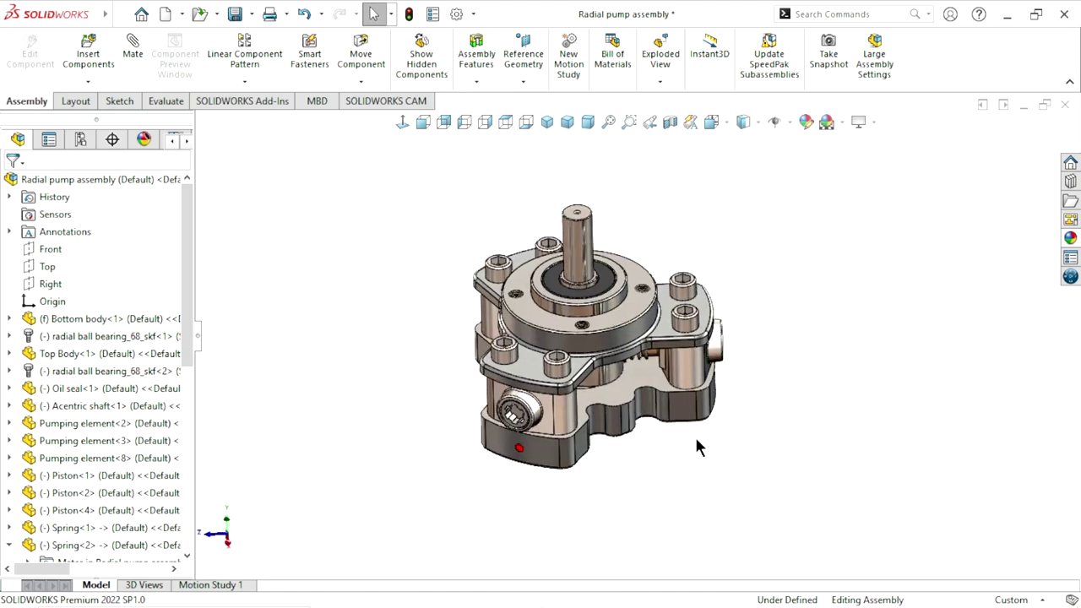
scroll(616, 338, up, 2)
middle_drag(616, 338, 646, 393)
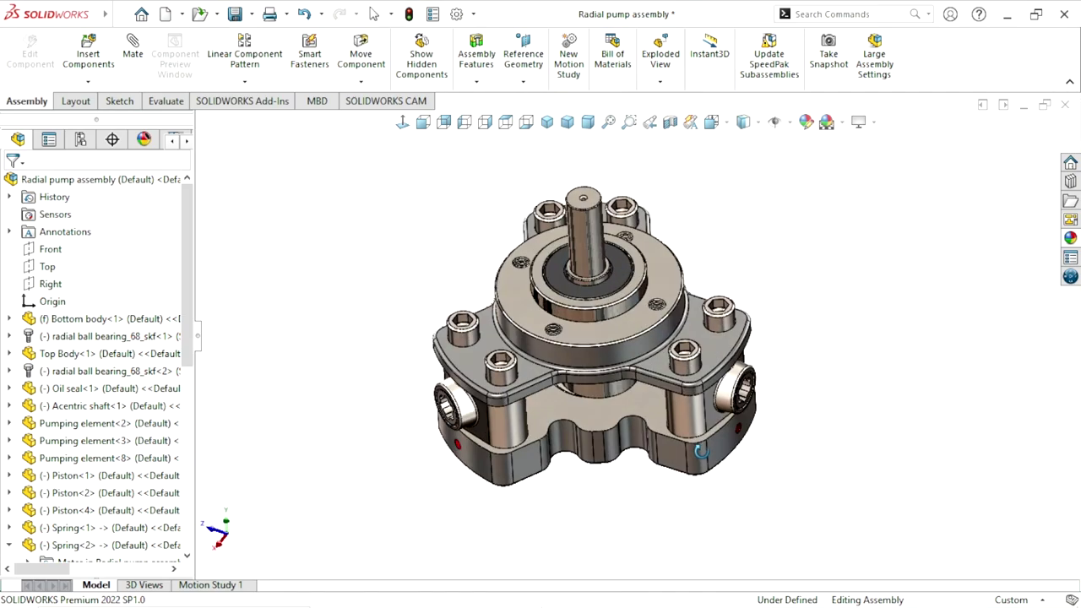
scroll(645, 392, down, 1)
scroll(625, 350, up, 3)
scroll(641, 321, down, 3)
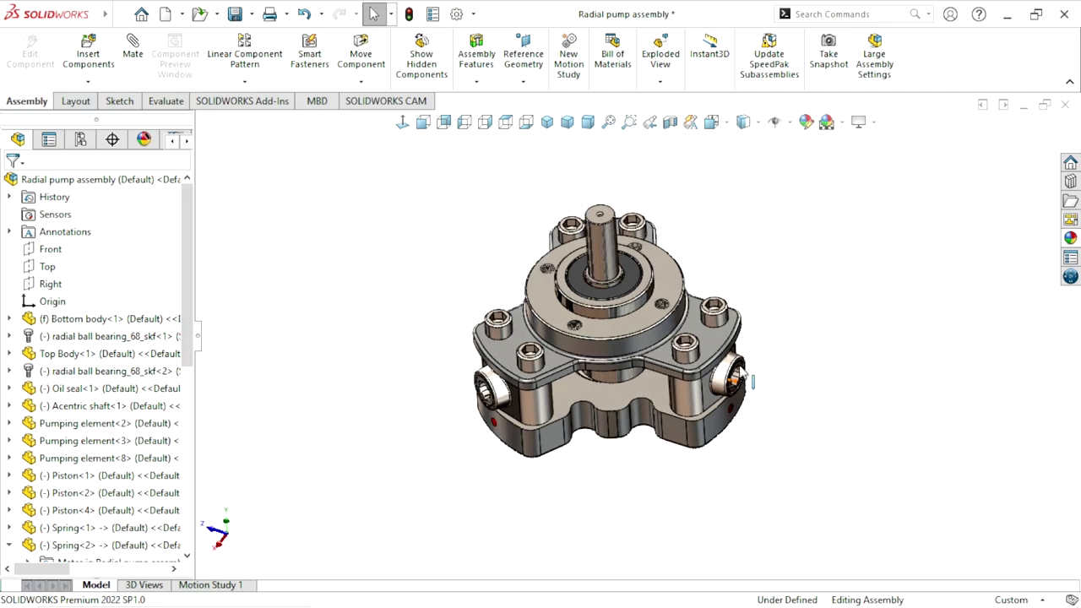
scroll(649, 314, up, 3)
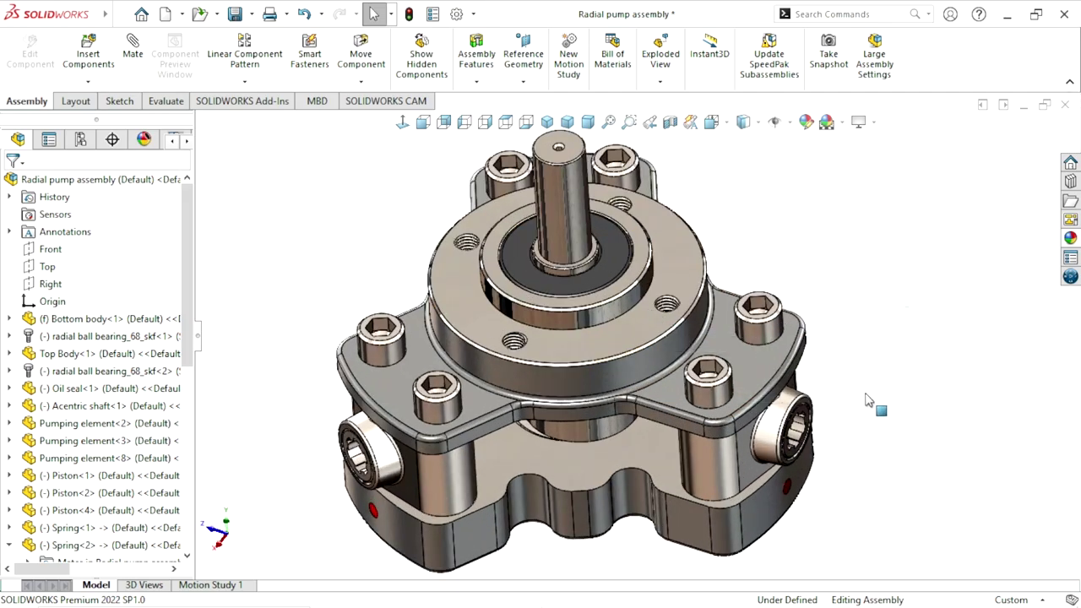
mouse_move(878, 403)
middle_down()
mouse_move(770, 456)
mouse_move(689, 369)
mouse_move(777, 364)
mouse_move(772, 422)
mouse_move(767, 400)
mouse_move(760, 424)
mouse_move(692, 347)
middle_up()
scroll(767, 400, down, 2)
scroll(793, 405, up, 3)
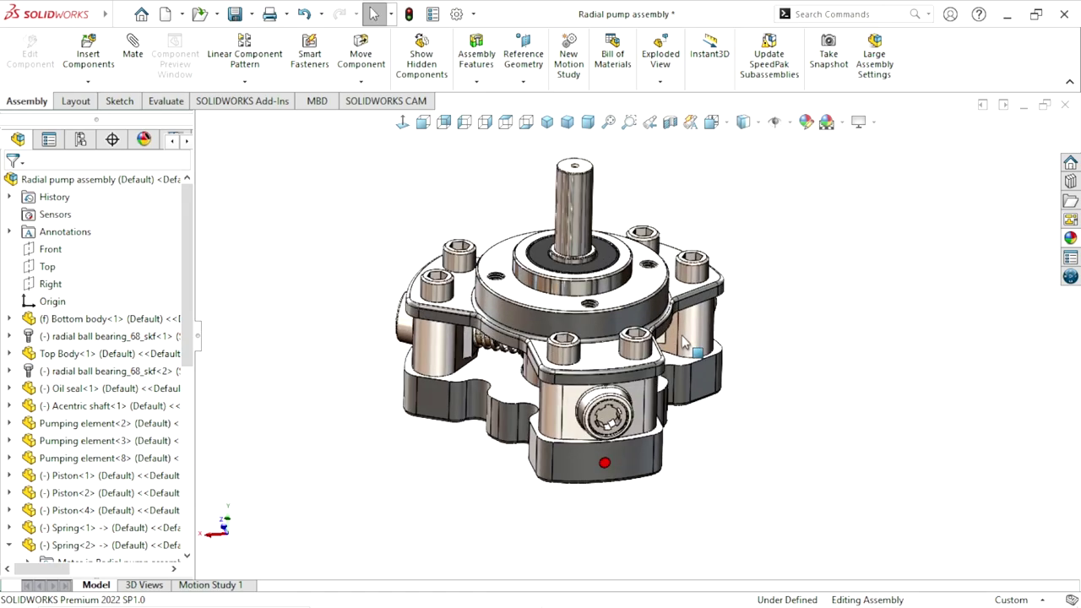
mouse_move(791, 387)
middle_down()
mouse_move(722, 451)
mouse_move(672, 374)
mouse_move(784, 381)
mouse_move(692, 409)
mouse_move(714, 453)
mouse_move(665, 359)
mouse_move(721, 422)
mouse_move(678, 441)
mouse_move(704, 473)
mouse_move(659, 377)
middle_up()
scroll(722, 451, down, 2)
scroll(714, 454, up, 1)
scroll(665, 360, down, 2)
scroll(681, 373, up, 2)
scroll(659, 377, down, 1)
scroll(715, 405, up, 2)
scroll(715, 405, down, 1)
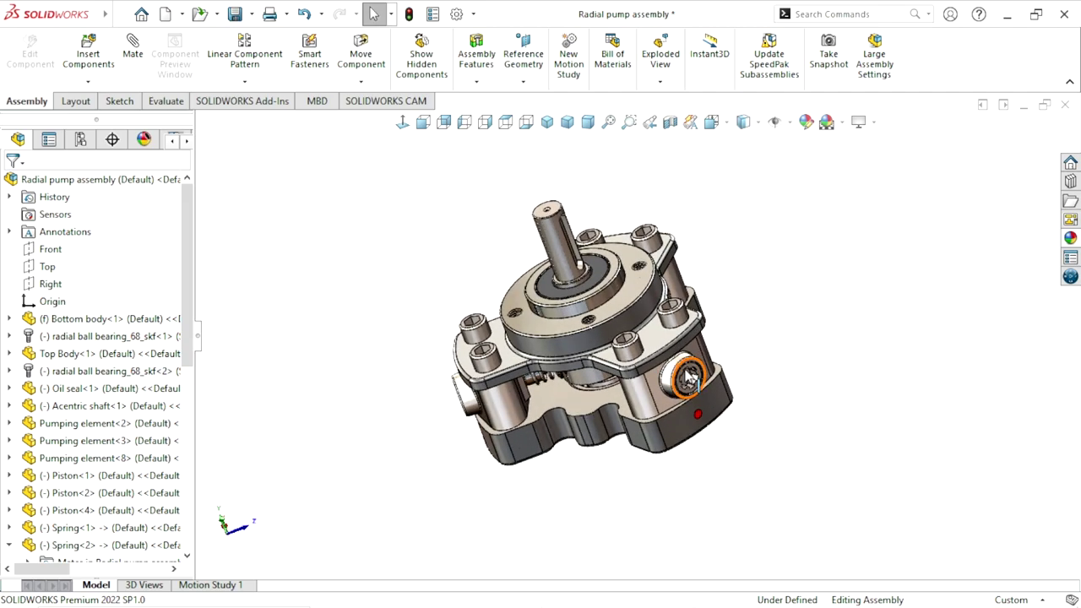
scroll(715, 397, down, 1)
scroll(715, 380, up, 3)
middle_drag(769, 367, 724, 375)
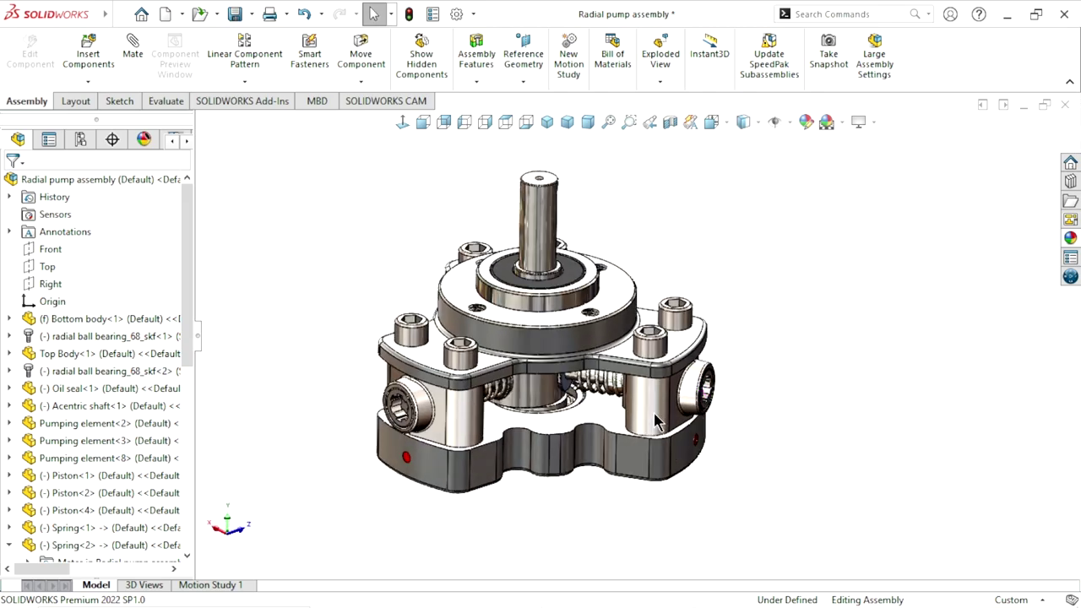
scroll(724, 375, down, 2)
scroll(724, 375, up, 2)
scroll(681, 274, down, 1)
scroll(681, 274, up, 1)
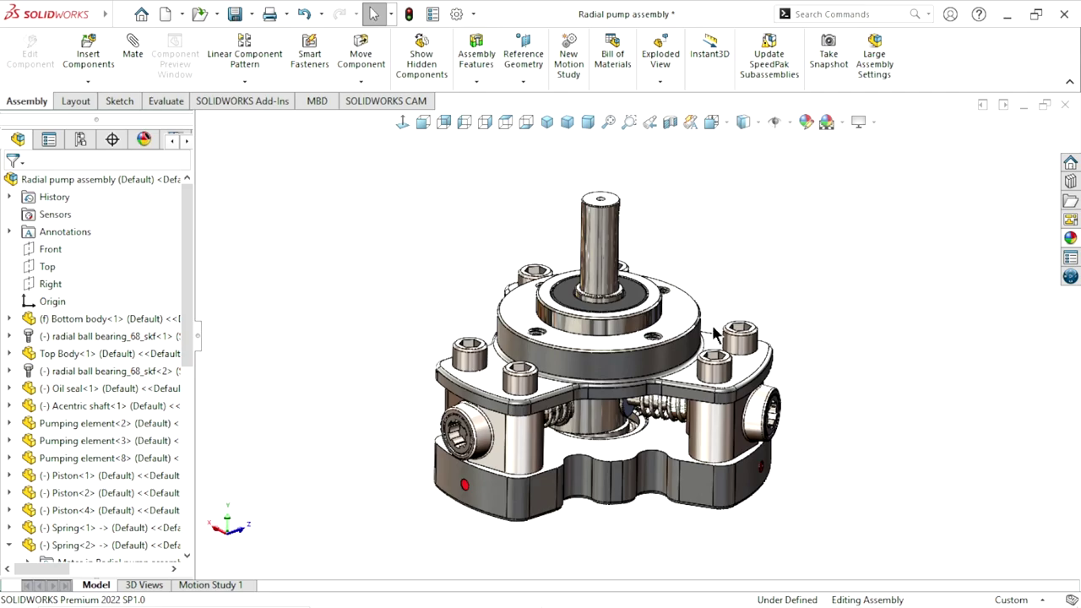
scroll(681, 274, up, 1)
mouse_move(680, 274)
middle_down()
mouse_move(631, 420)
mouse_move(726, 393)
middle_up()
scroll(631, 419, down, 3)
scroll(675, 405, up, 2)
scroll(726, 395, down, 2)
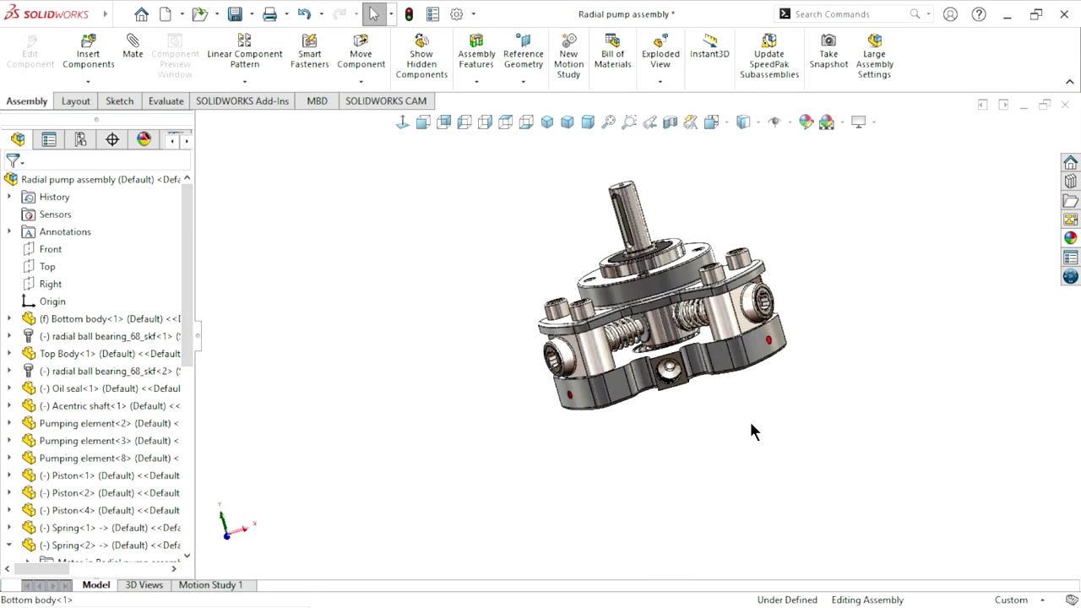
mouse_move(751, 428)
middle_down()
mouse_move(714, 404)
mouse_move(600, 415)
mouse_move(642, 403)
middle_up()
scroll(726, 414, up, 1)
scroll(714, 404, down, 2)
scroll(701, 389, up, 3)
scroll(709, 397, down, 3)
scroll(612, 413, down, 2)
scroll(615, 414, up, 2)
scroll(597, 360, down, 2)
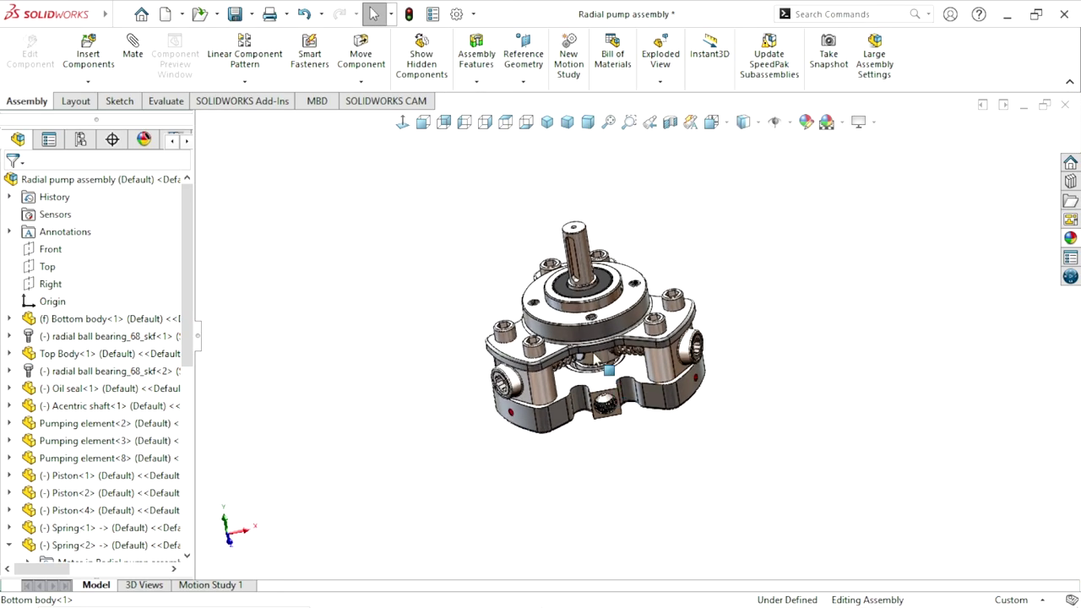
scroll(642, 380, up, 3)
scroll(680, 428, down, 1)
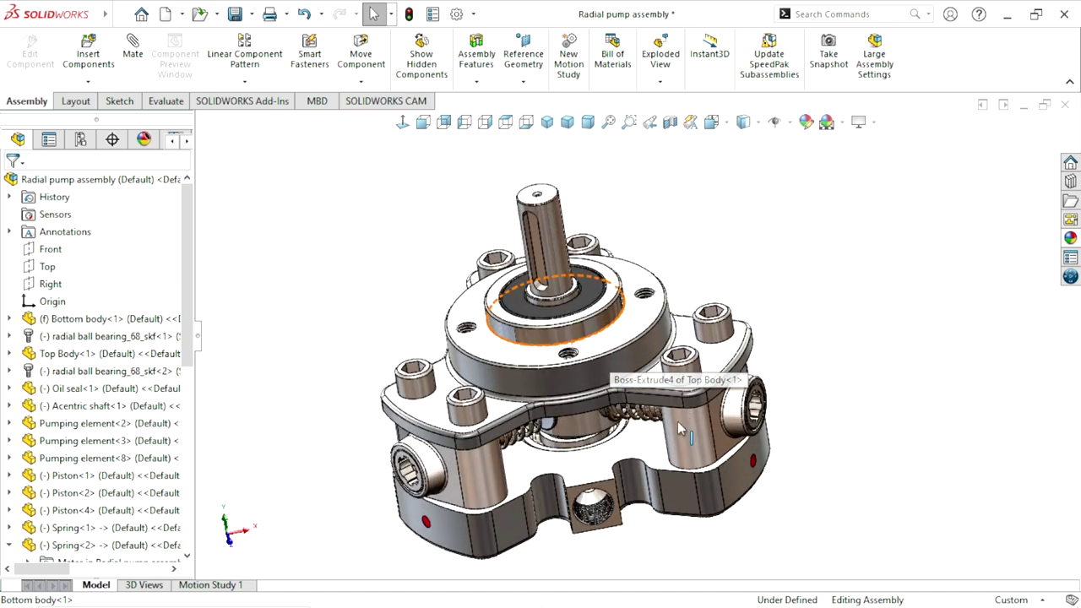
scroll(699, 475, down, 1)
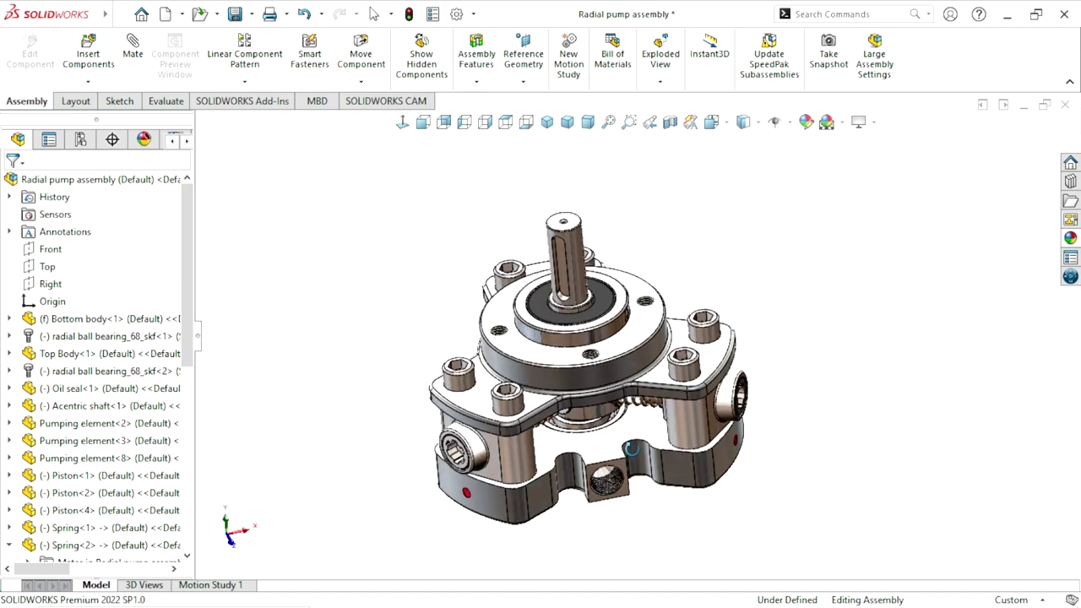
scroll(637, 376, down, 2)
scroll(639, 372, up, 1)
scroll(639, 372, up, 1)
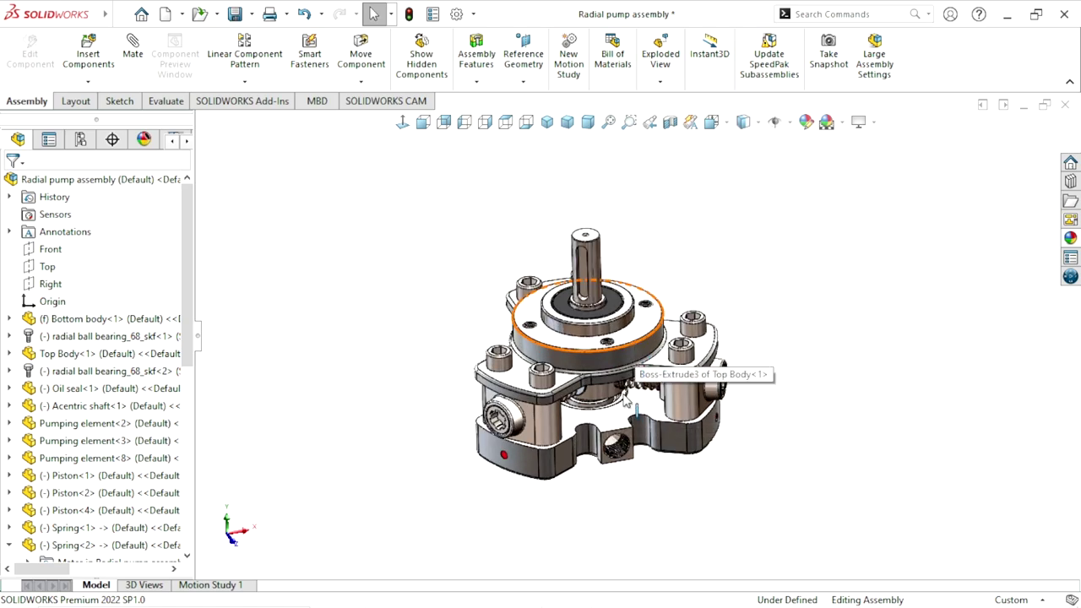
scroll(639, 372, up, 2)
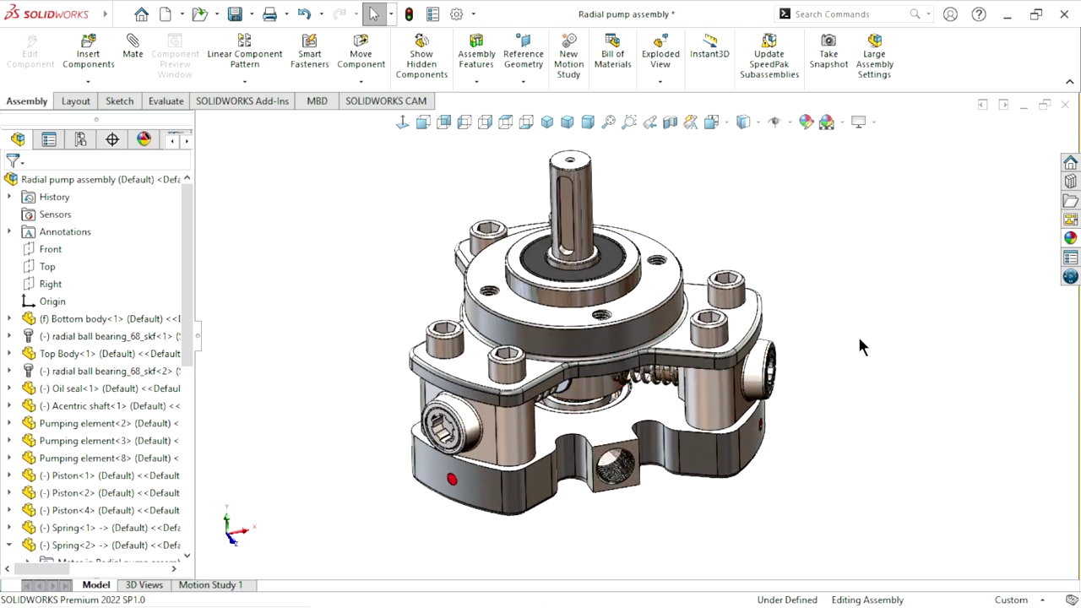
scroll(856, 346, down, 1)
scroll(670, 329, up, 1)
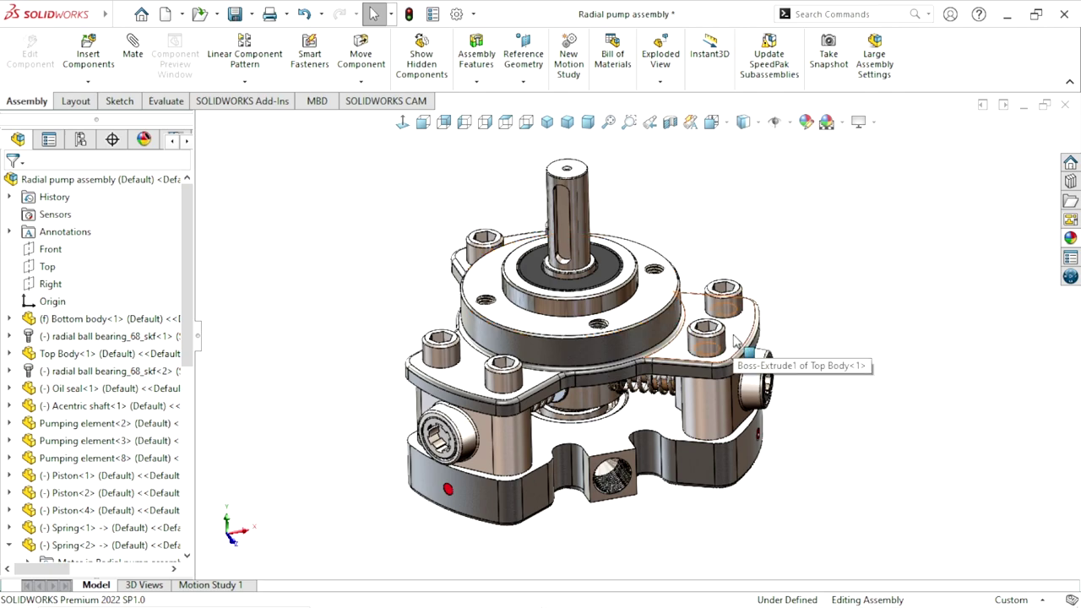
scroll(677, 336, down, 1)
scroll(691, 346, up, 1)
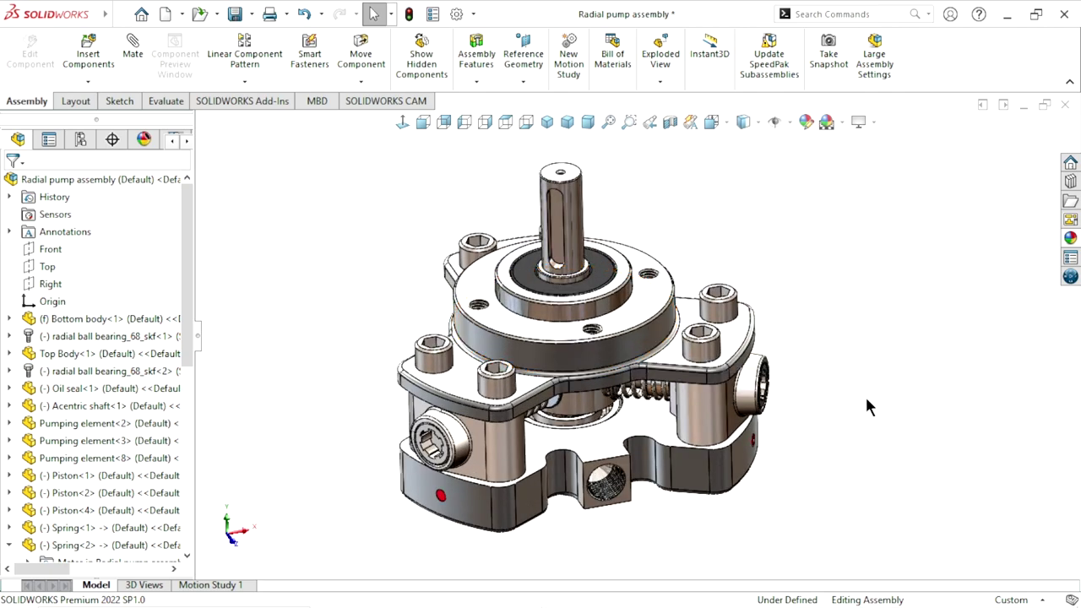
scroll(825, 380, down, 1)
scroll(786, 417, down, 2)
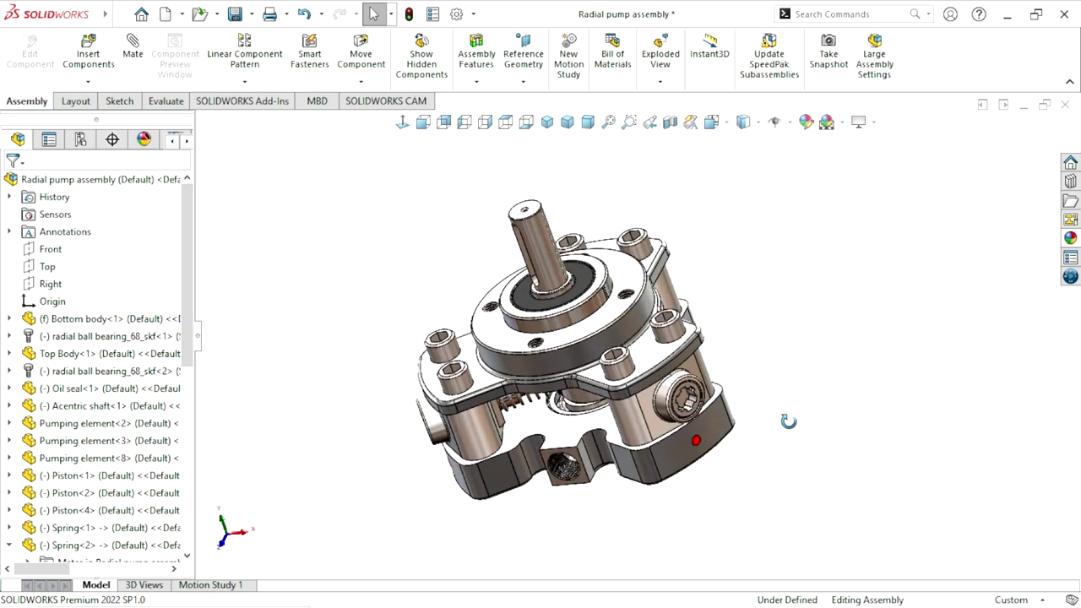
scroll(746, 418, down, 1)
scroll(650, 384, up, 1)
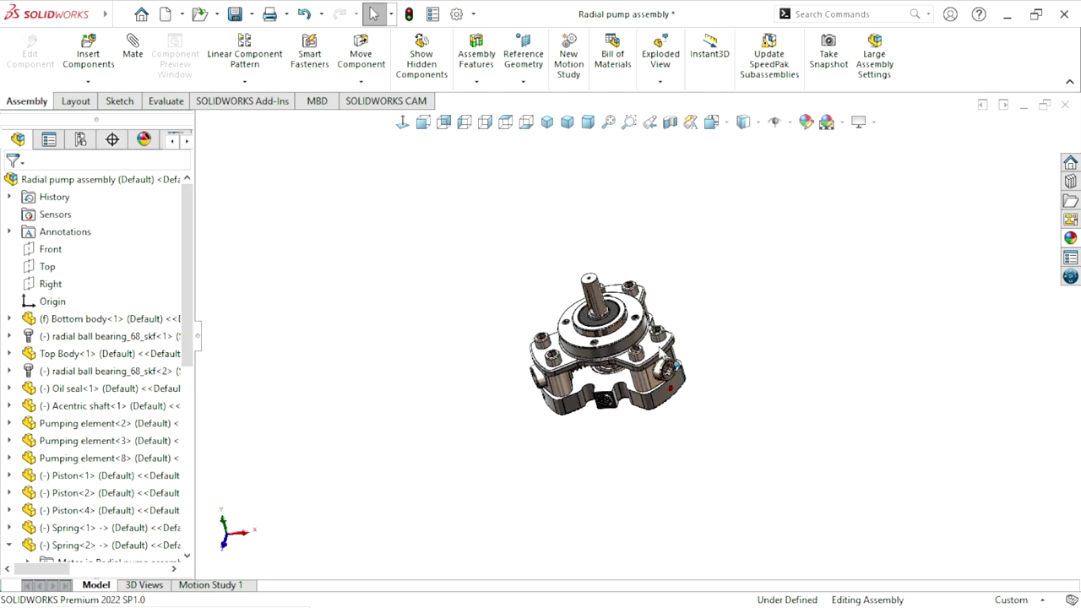
scroll(663, 376, up, 1)
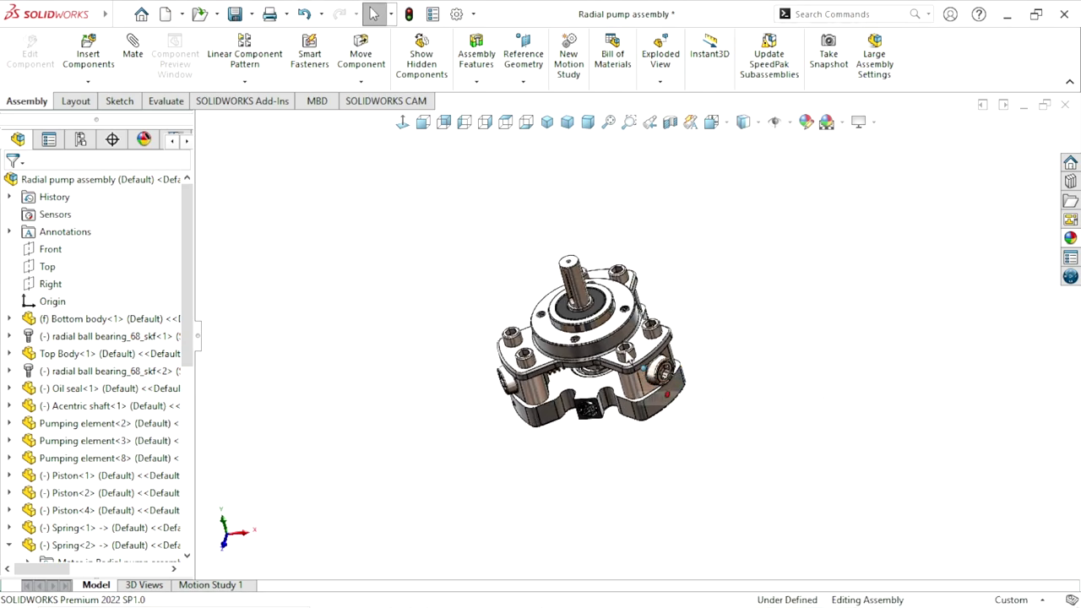
scroll(671, 381, up, 2)
mouse_move(667, 384)
middle_down()
mouse_move(612, 413)
mouse_move(643, 377)
middle_up()
middle_drag(841, 401, 724, 422)
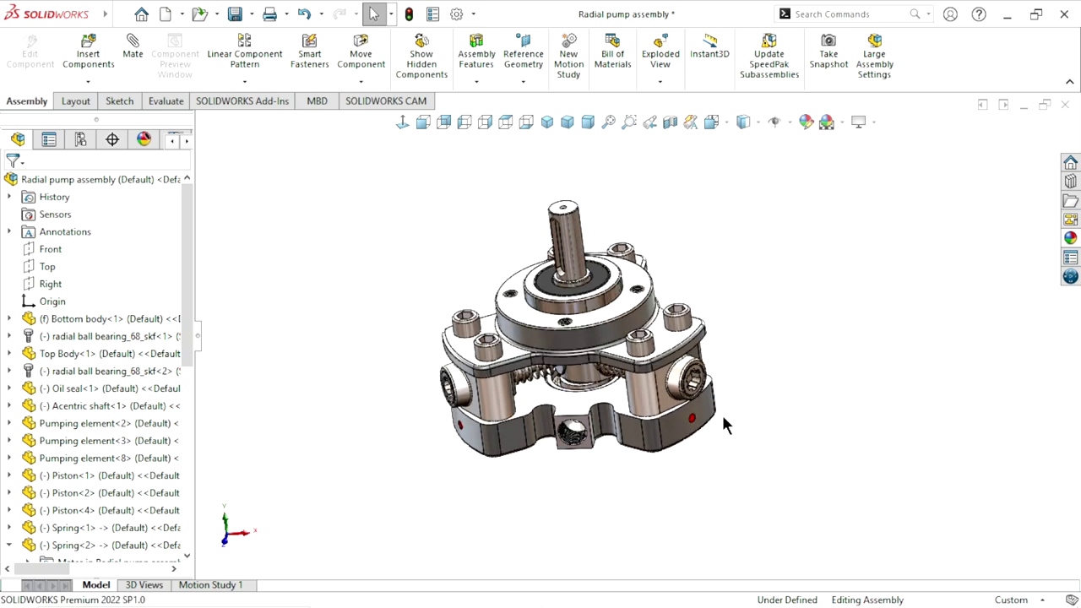
Snap the pump to the standard isometric view with Ctrl+7, ending in isometric after final orbits
key(ctrl+7)
scroll(629, 334, up, 2)
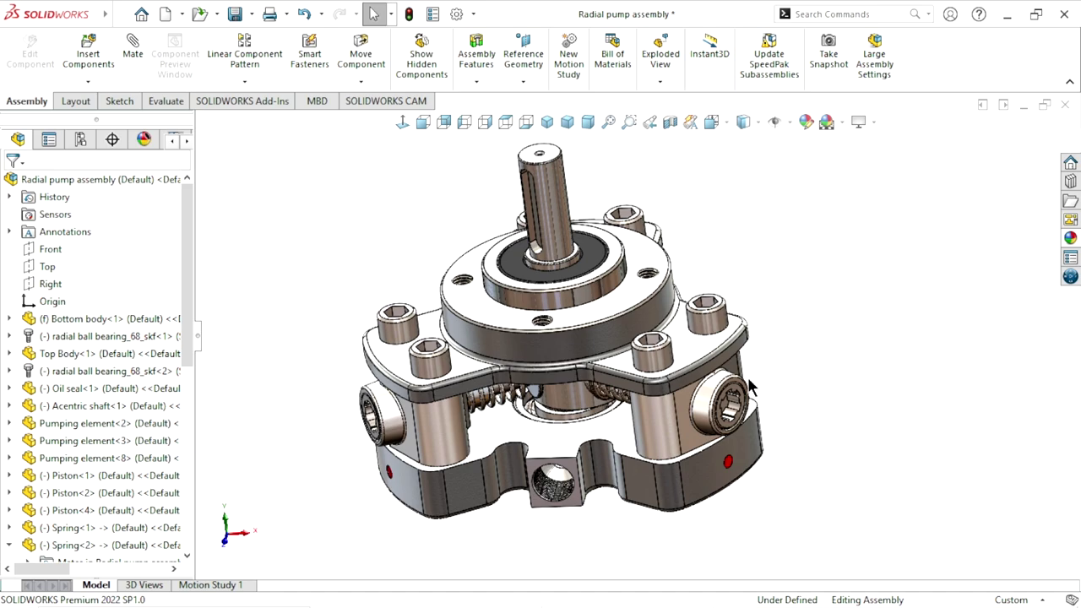
middle_drag(796, 393, 743, 423)
scroll(706, 454, down, 3)
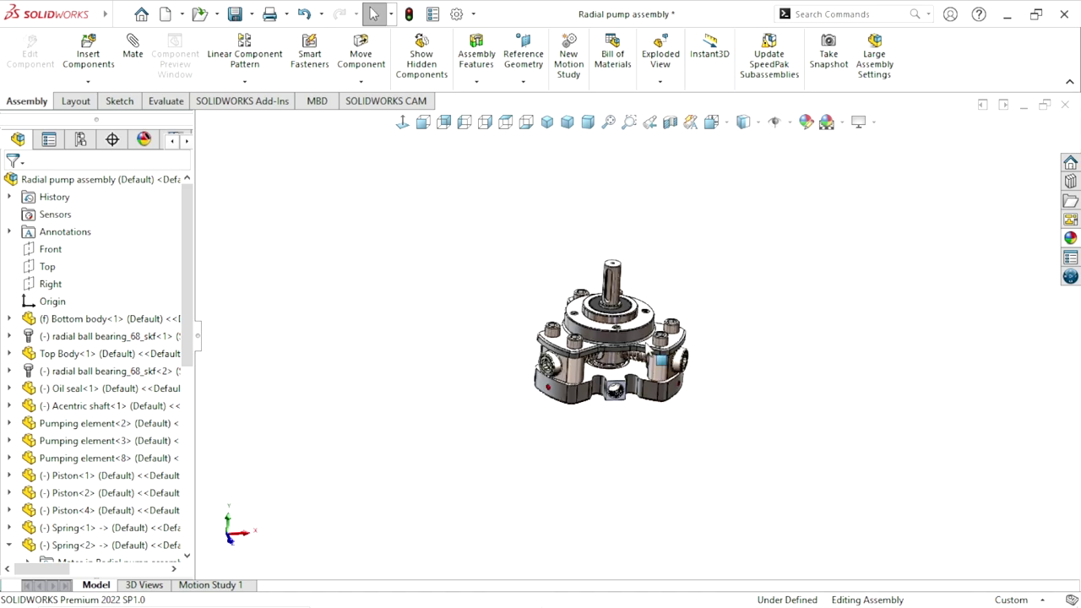
scroll(661, 360, up, 3)
middle_drag(661, 361, 641, 358)
scroll(641, 358, down, 2)
scroll(631, 355, up, 2)
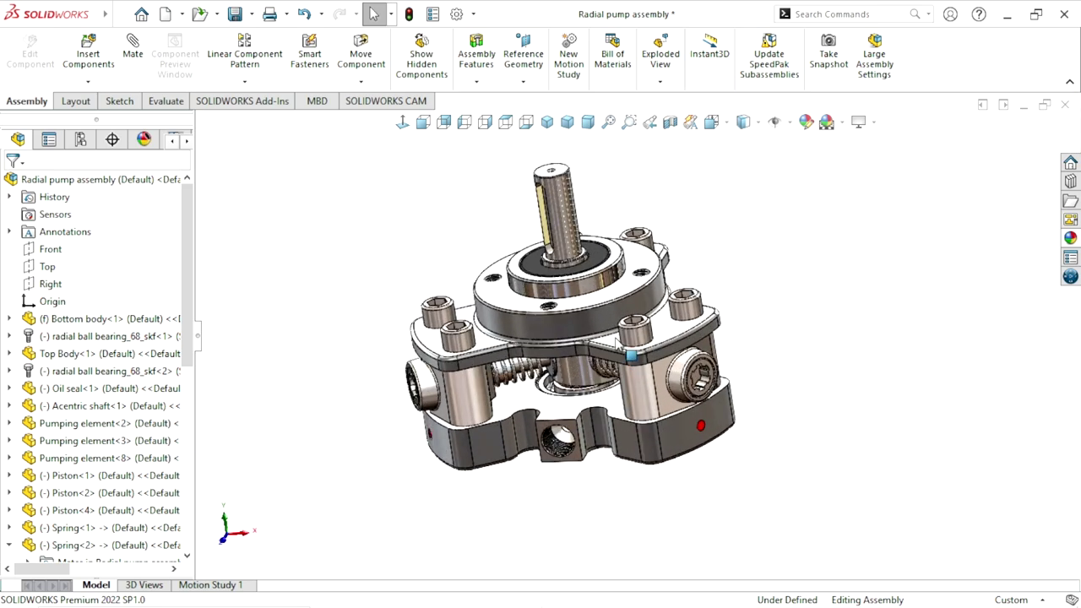
scroll(629, 350, up, 2)
scroll(663, 369, down, 2)
scroll(667, 304, up, 2)
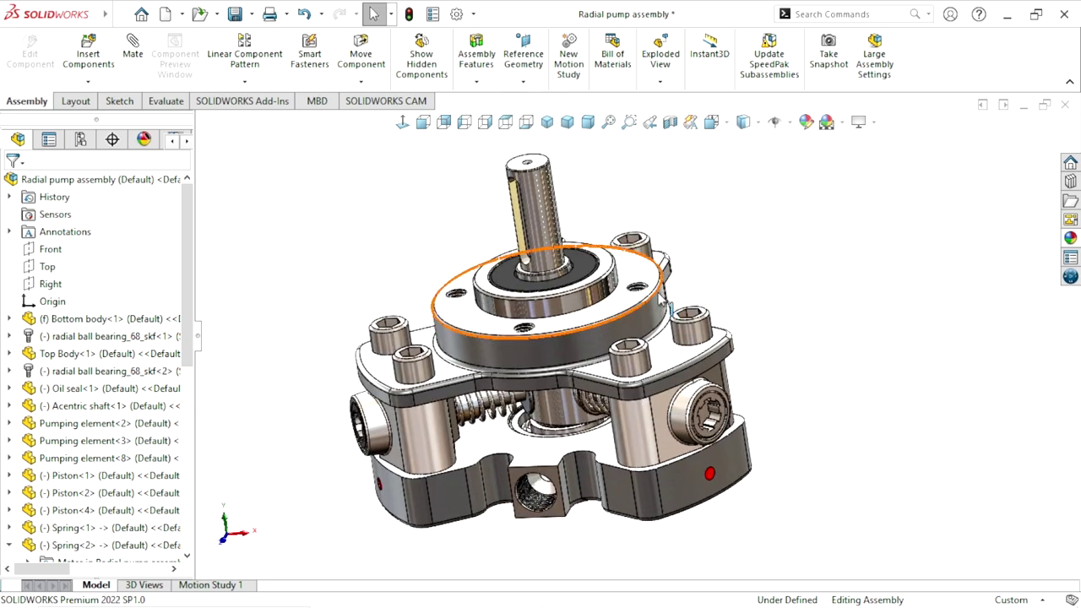
scroll(621, 350, down, 1)
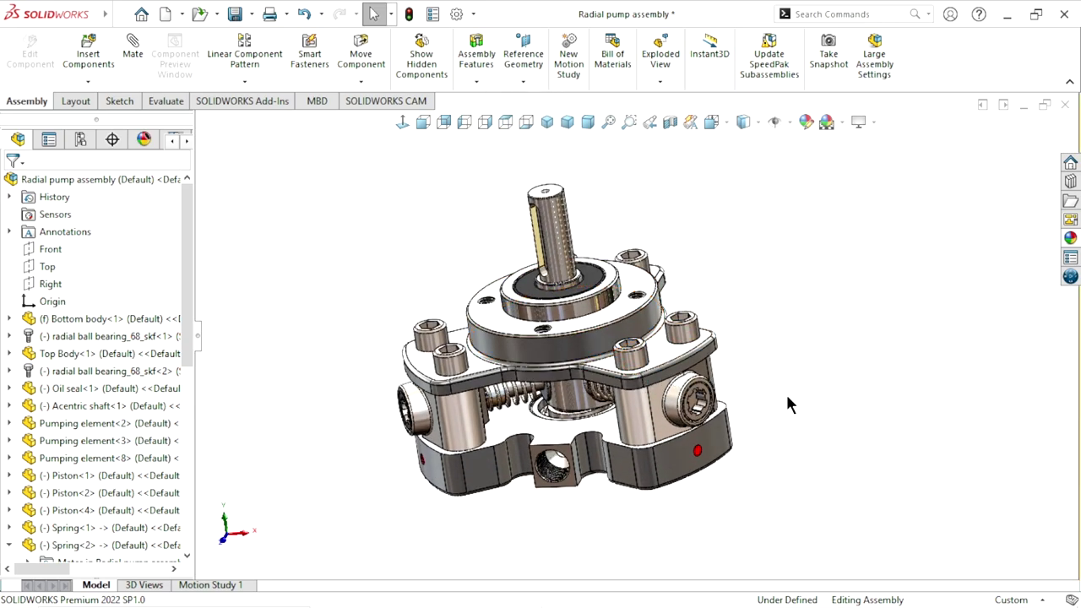
mouse_move(790, 404)
middle_down()
mouse_move(798, 398)
mouse_move(750, 442)
middle_up()
scroll(750, 442, down, 1)
scroll(625, 365, up, 2)
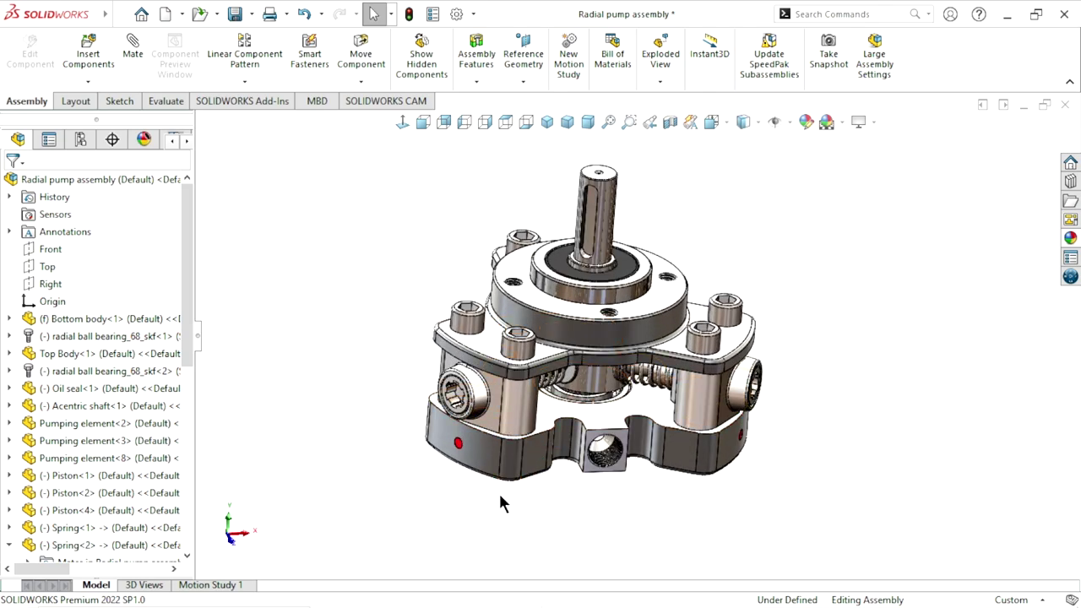
mouse_move(480, 528)
middle_down()
mouse_move(582, 502)
mouse_move(662, 336)
mouse_move(791, 405)
mouse_move(553, 394)
middle_up()
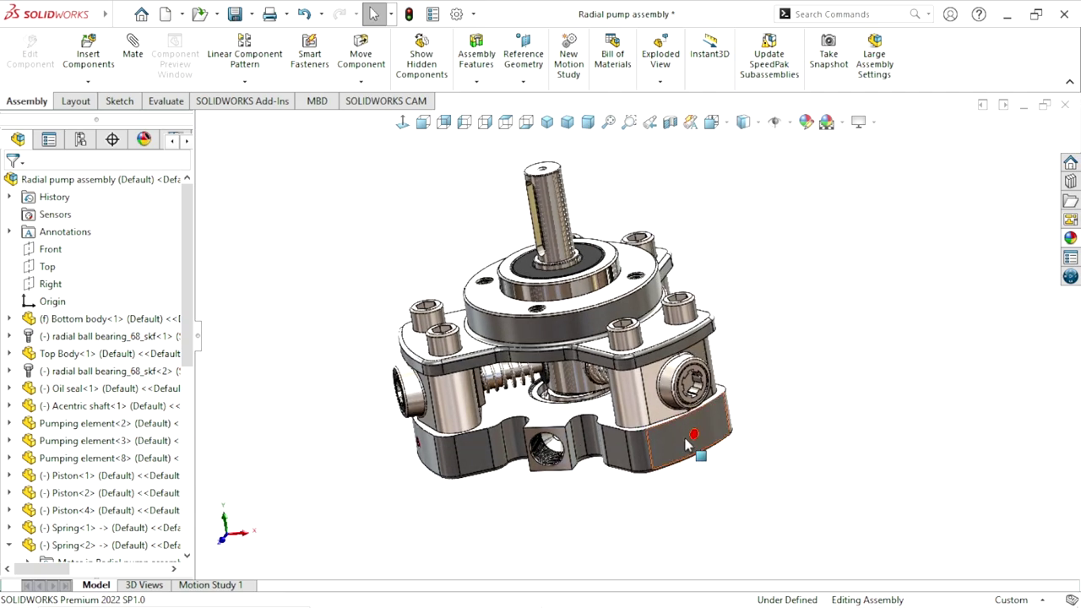
scroll(692, 439, up, 2)
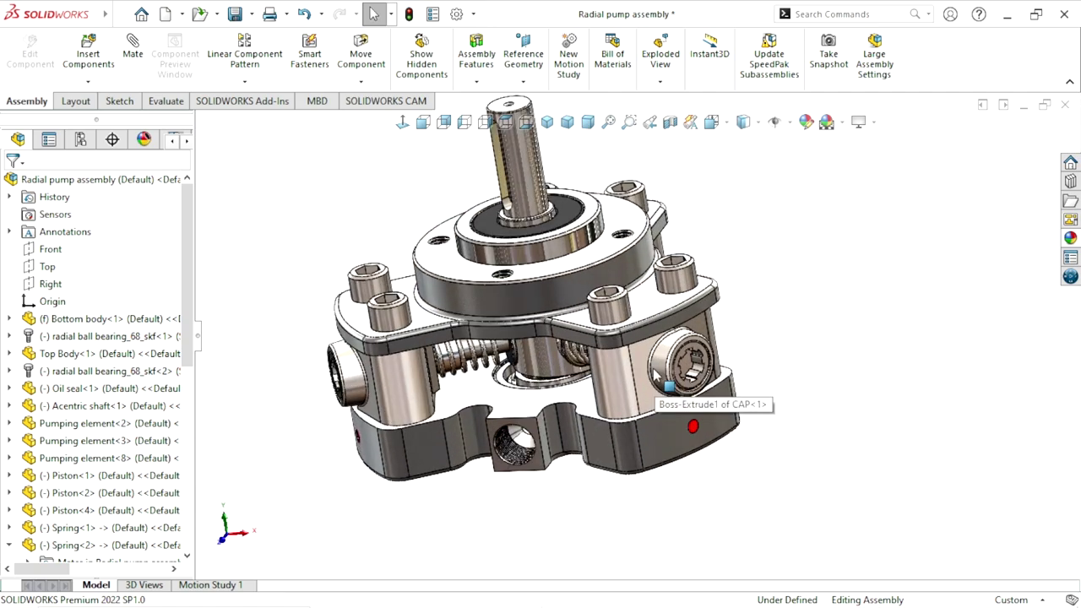
key(ctrl+7)
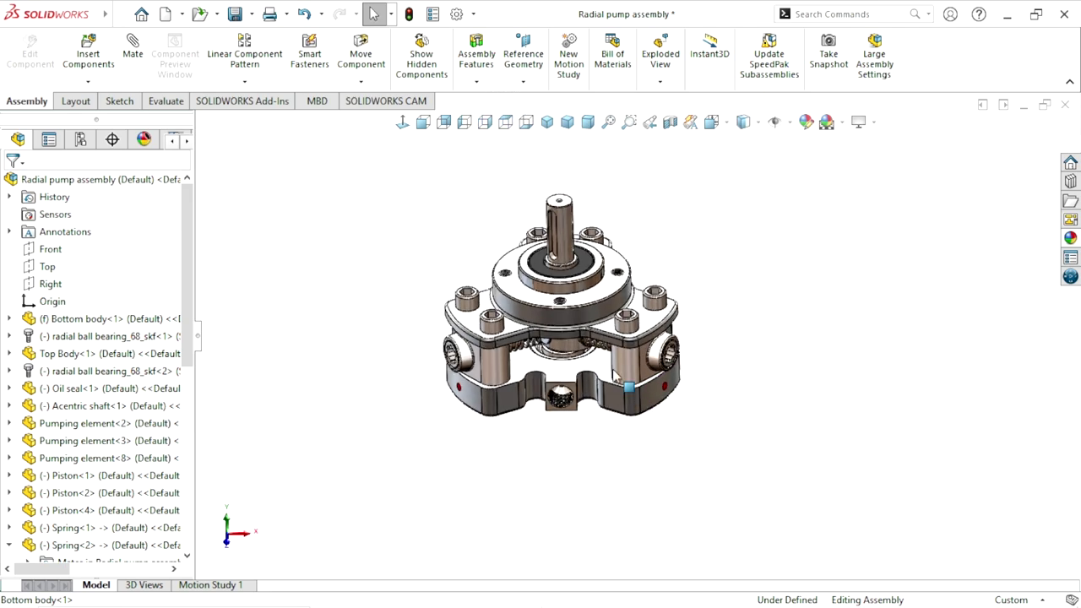
scroll(654, 359, up, 3)
Orbit the pump assembly down and left so its front faces the viewer
middle_drag(654, 388, 609, 479)
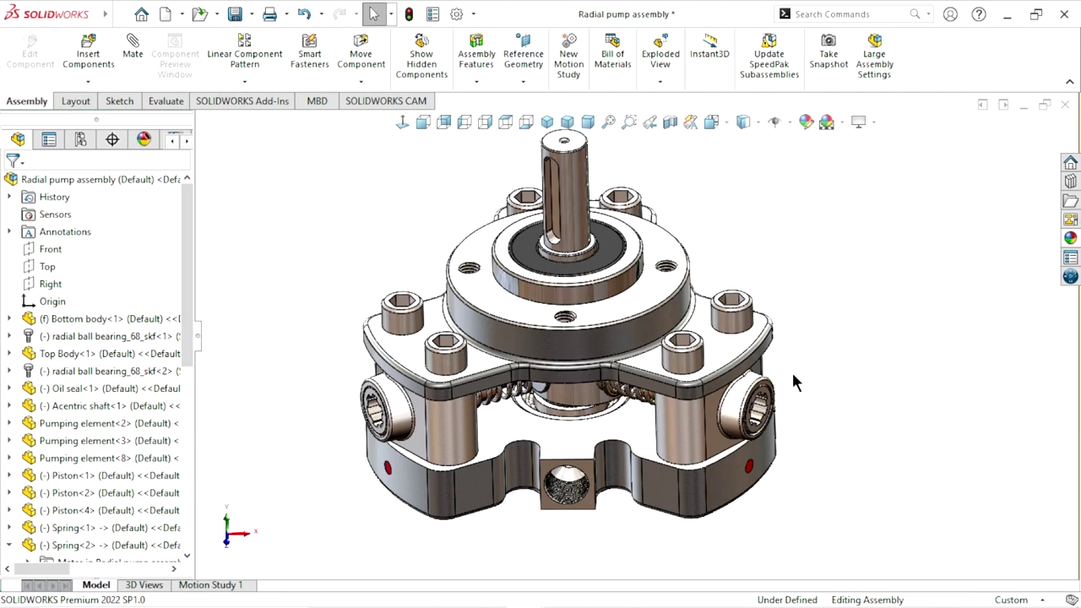
Zoom in on the pump and orbit through a front-elevated view until its right side faces forward
scroll(794, 382, down, 5)
middle_drag(793, 382, 702, 409)
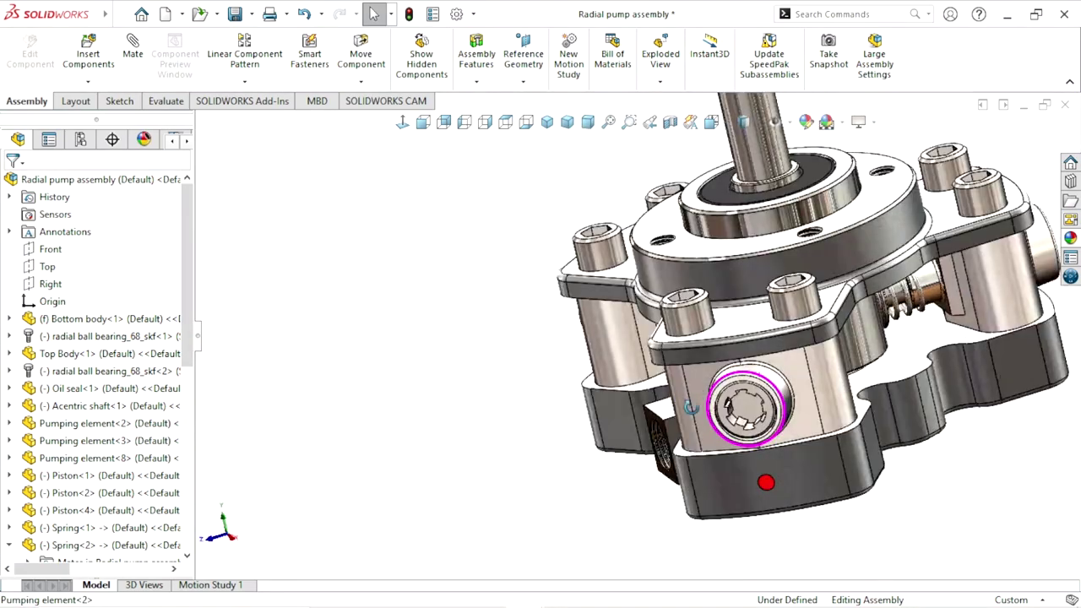
scroll(702, 408, up, 8)
scroll(669, 306, down, 3)
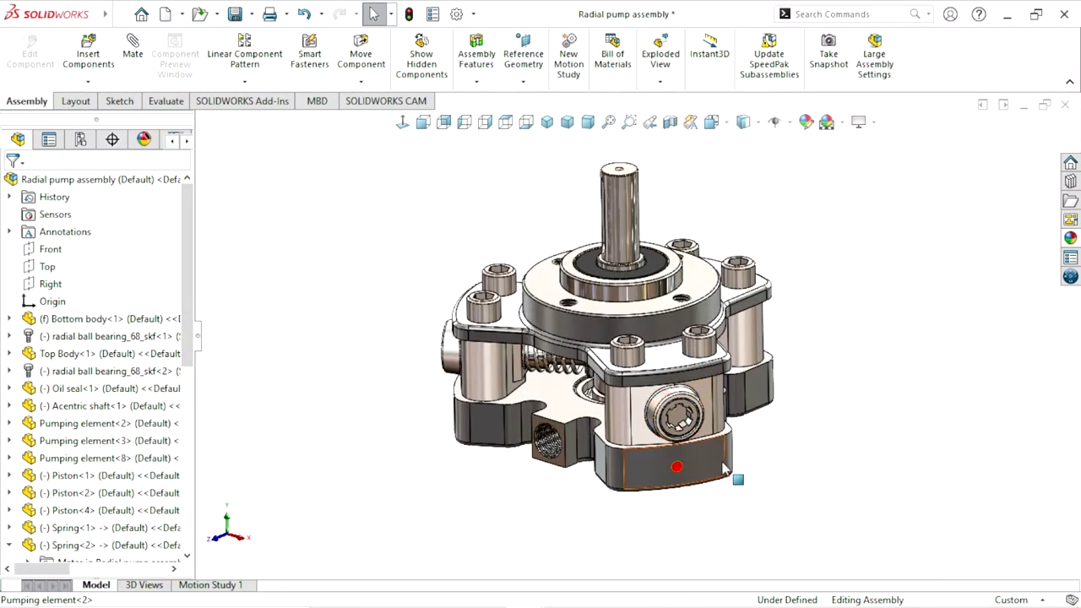
scroll(723, 470, down, 2)
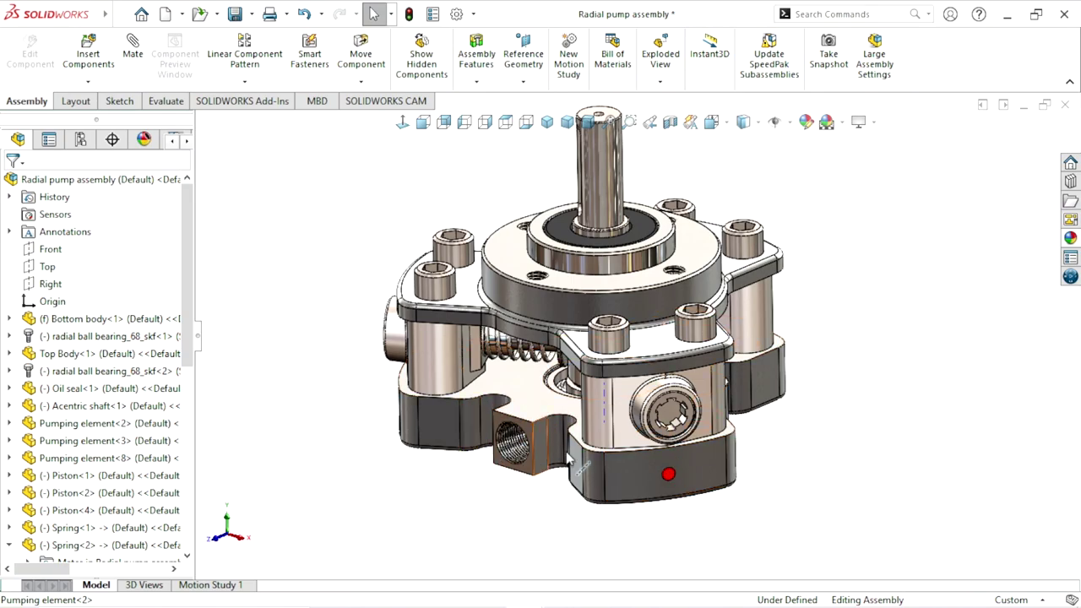
middle_drag(570, 458, 511, 409)
scroll(512, 408, up, 3)
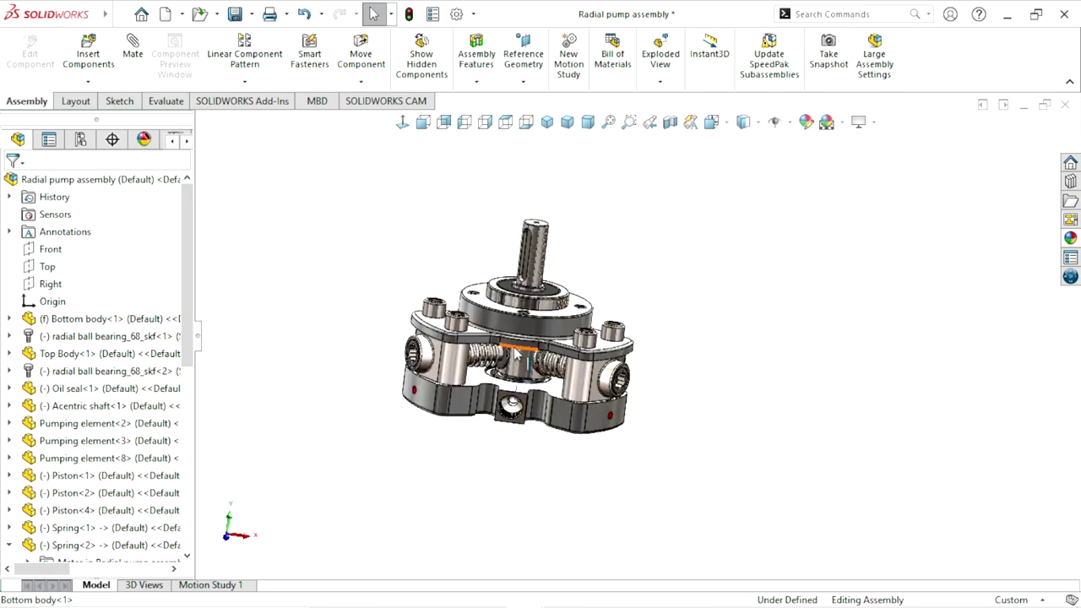
scroll(515, 353, down, 1)
middle_drag(515, 353, 538, 335)
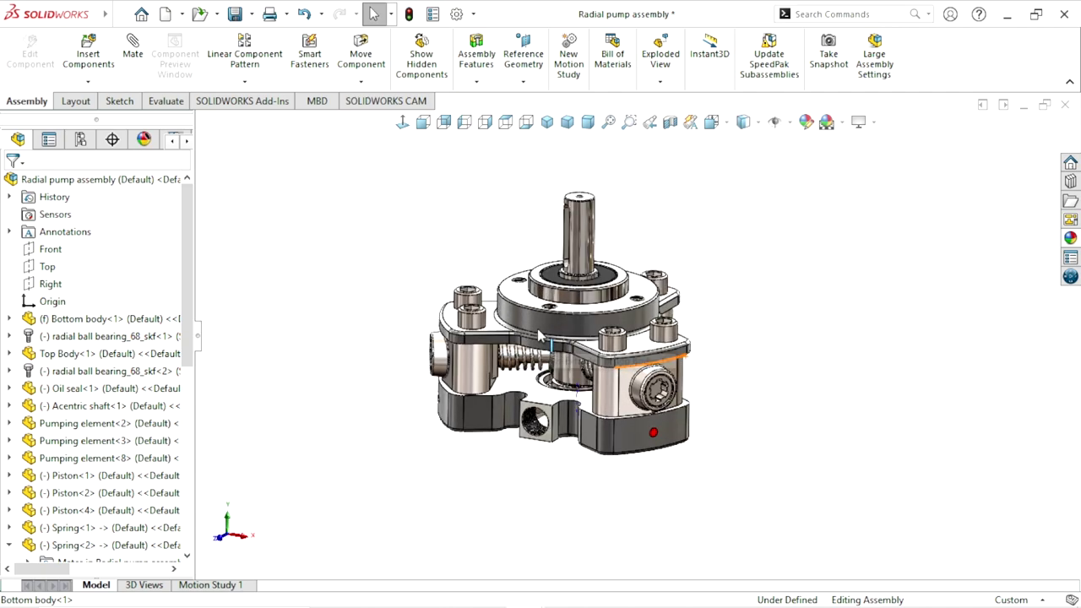
Open the Bottom body part by itself and orbit and zoom to inspect the plate
click(1021, 106)
scroll(675, 374, down, 2)
mouse_move(676, 374)
middle_down()
mouse_move(634, 428)
mouse_move(662, 363)
mouse_move(610, 360)
middle_up()
scroll(634, 443, up, 2)
scroll(663, 363, up, 3)
scroll(663, 363, down, 3)
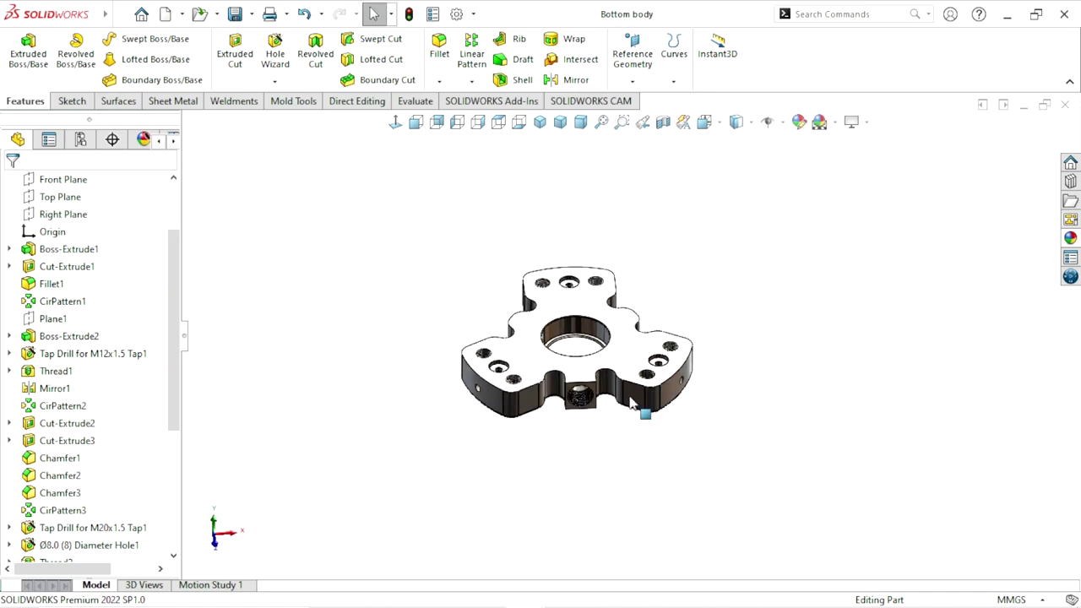
scroll(610, 360, down, 3)
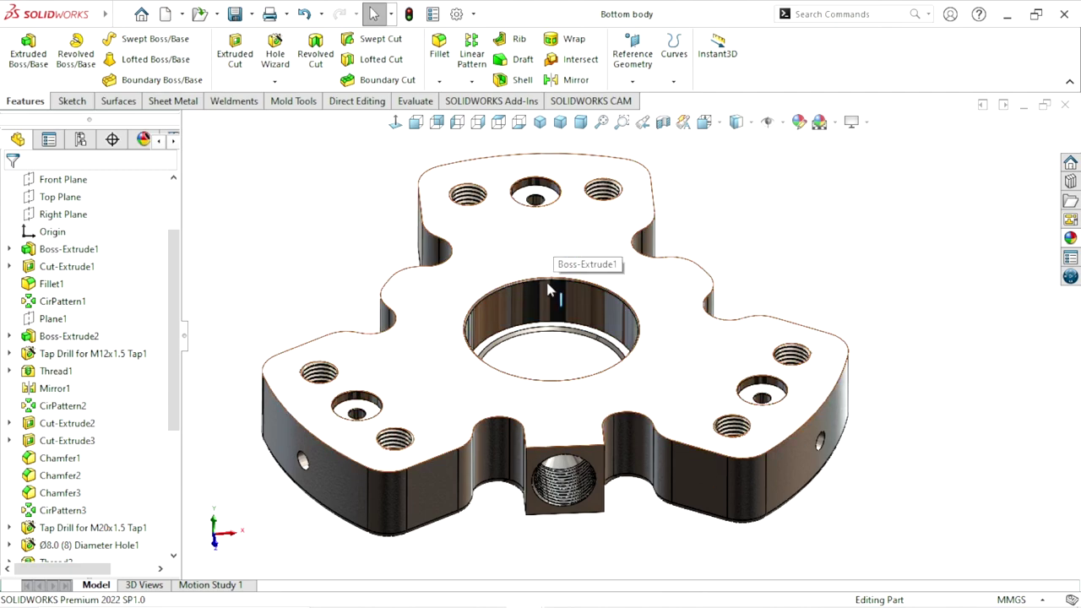
scroll(651, 345, up, 2)
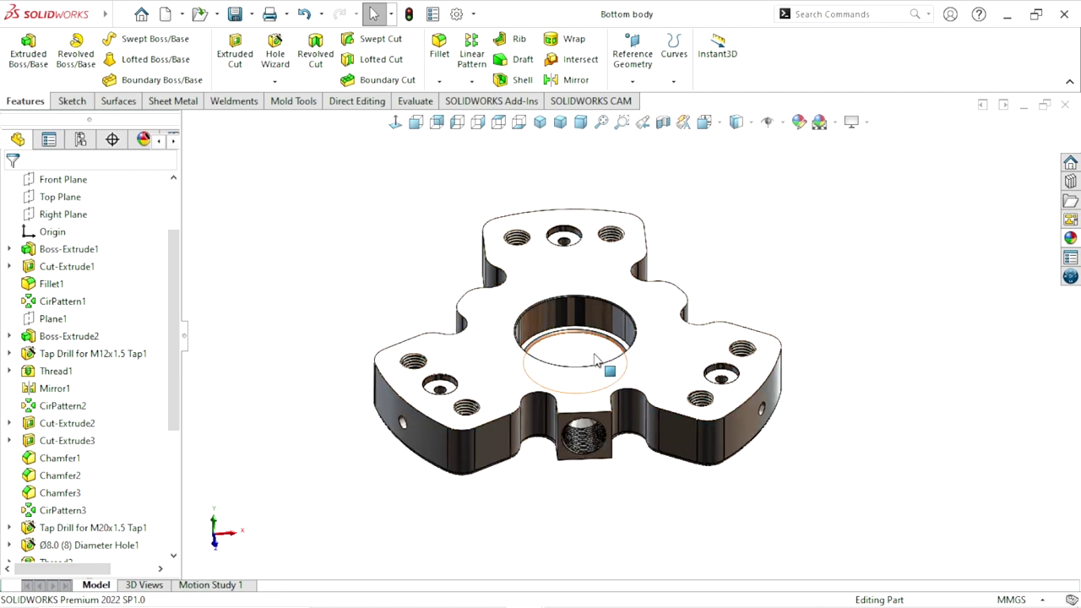
scroll(608, 369, down, 2)
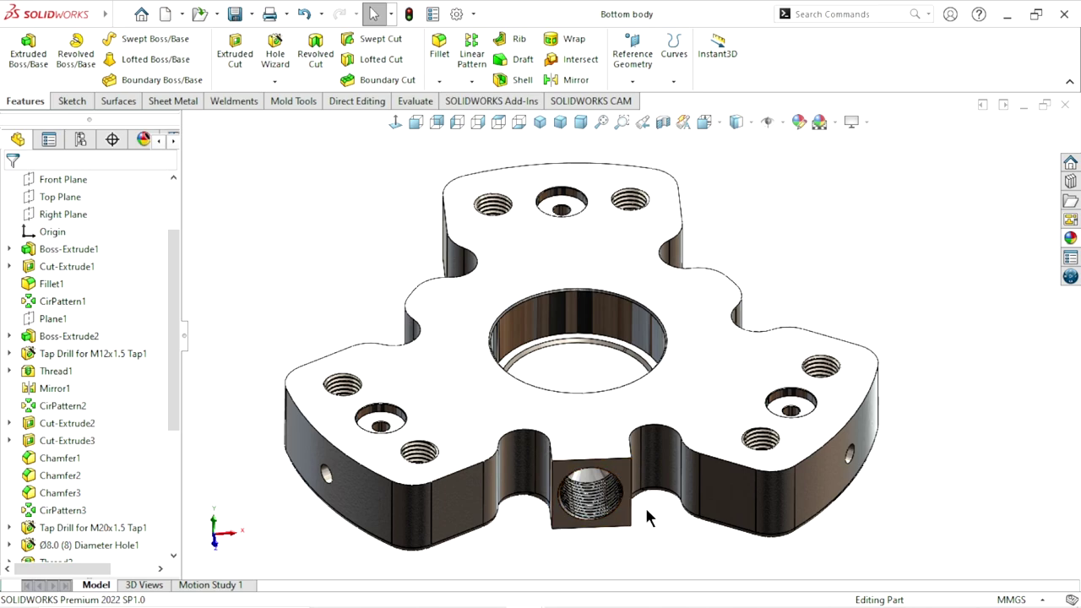
middle_drag(644, 505, 682, 483)
scroll(650, 448, up, 3)
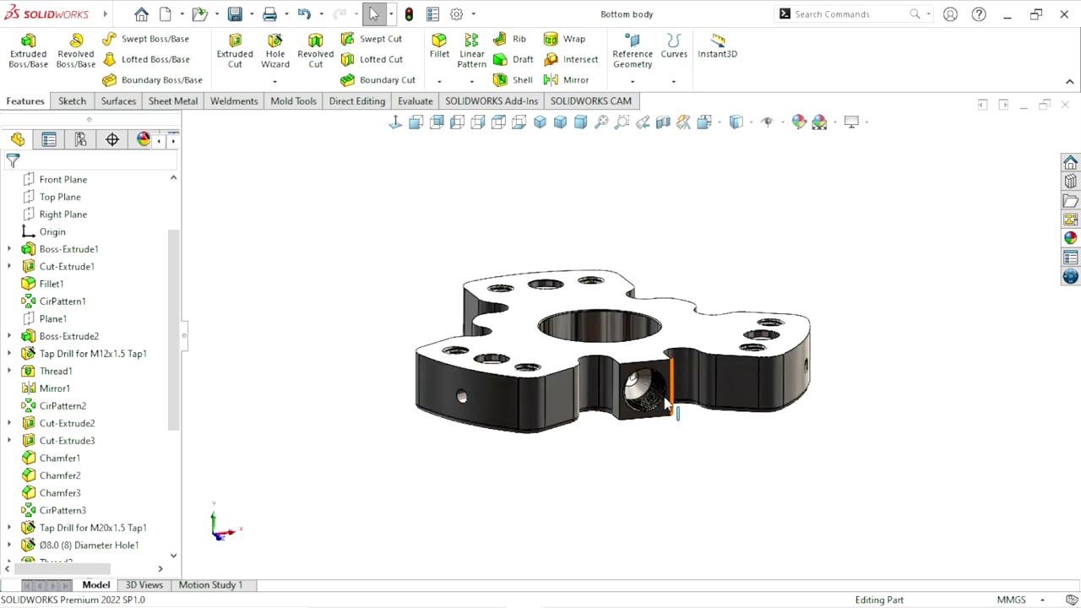
Reset the plate to isometric, fit it in the view, and start a section view
key(ctrl+7)
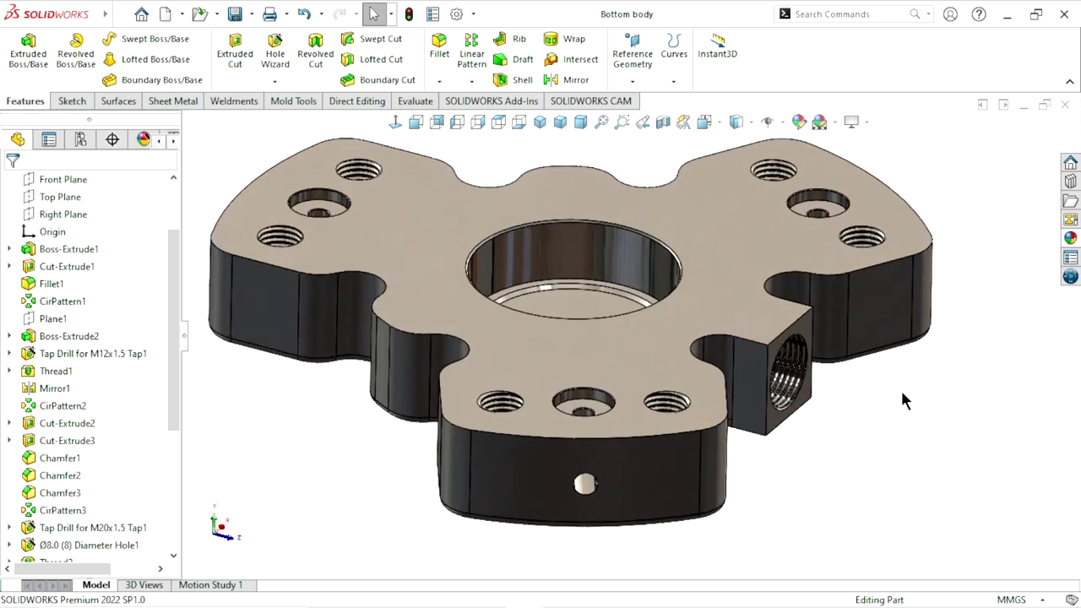
scroll(856, 426, down, 1)
scroll(781, 410, down, 2)
scroll(780, 406, down, 1)
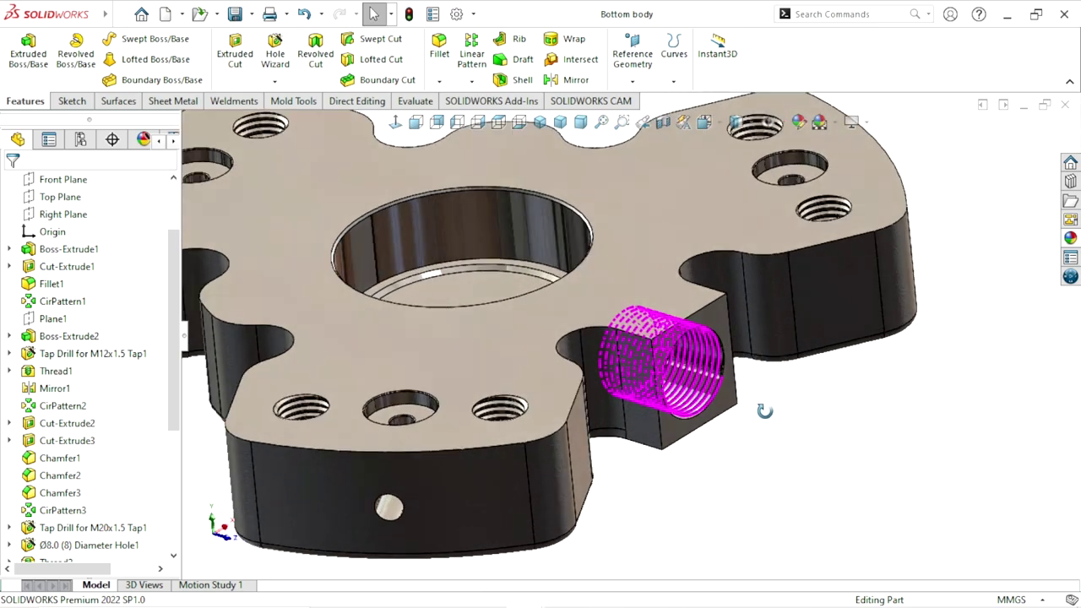
key(z)
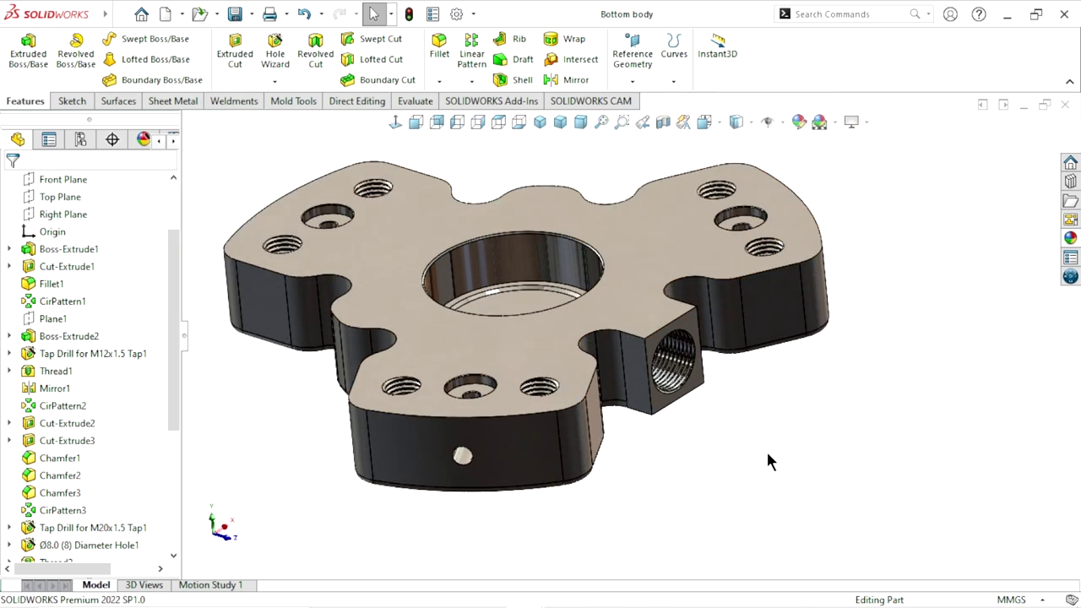
key(f)
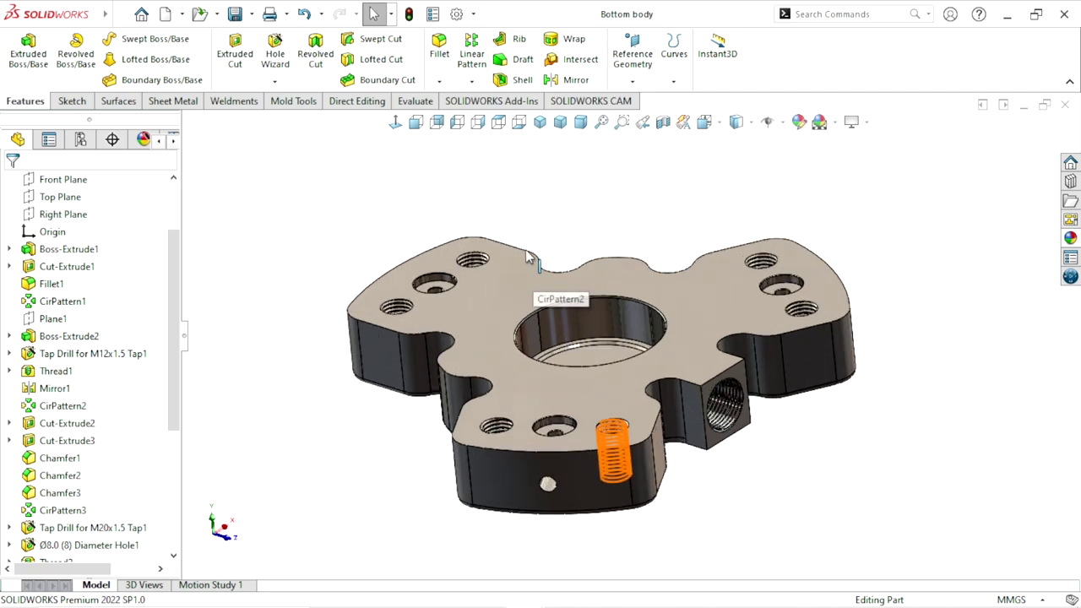
click(663, 122)
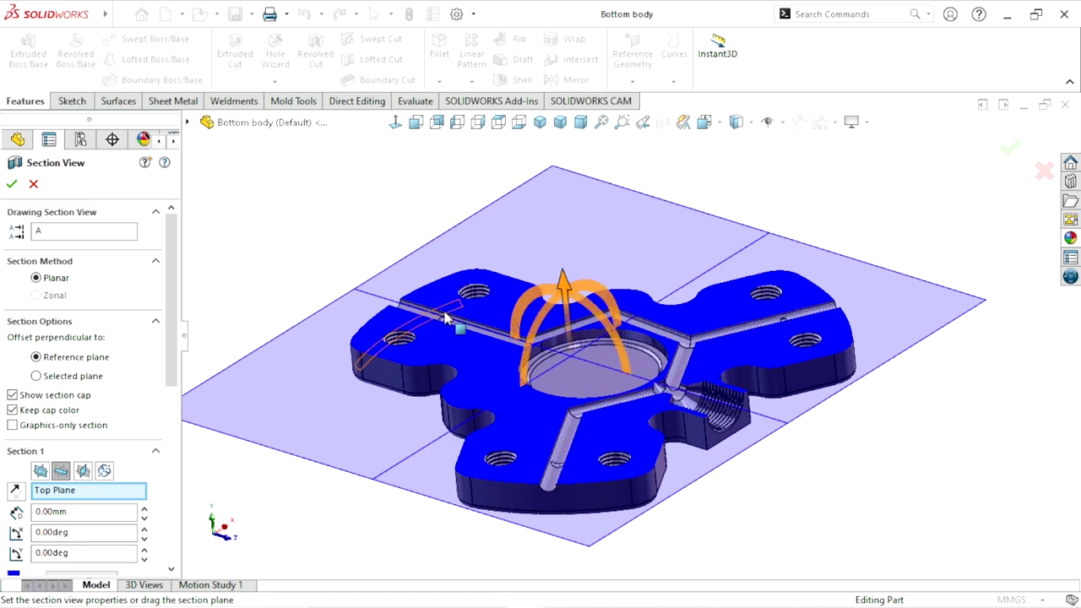
Offset the section plane by 1.00 mm, confirm the section, and view the cut from the left
mouse_move(567, 290)
mouse_down()
mouse_move(566, 278)
mouse_move(568, 290)
mouse_up()
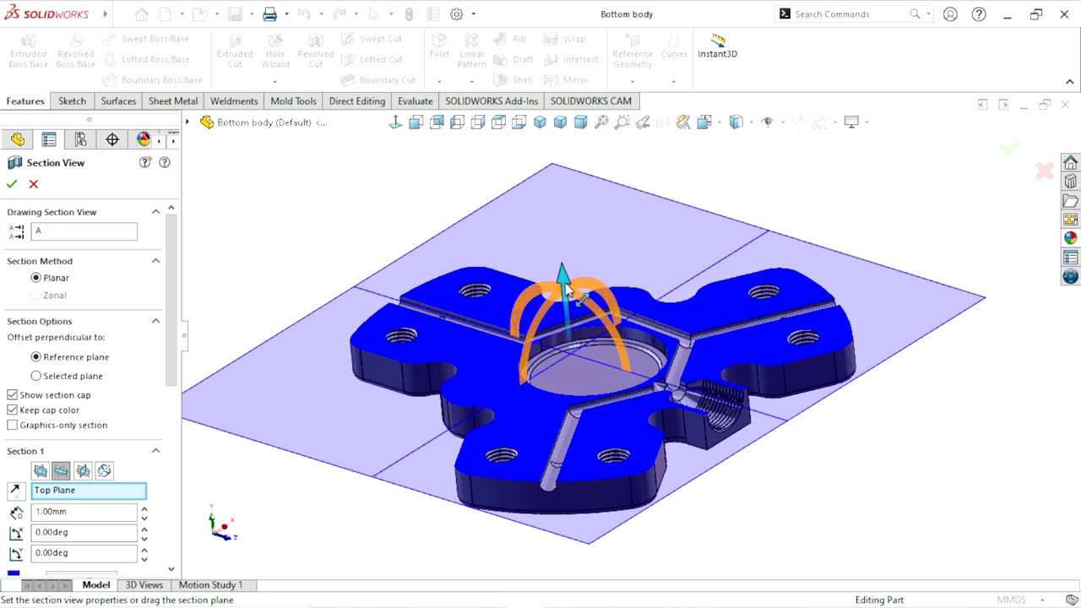
click(12, 184)
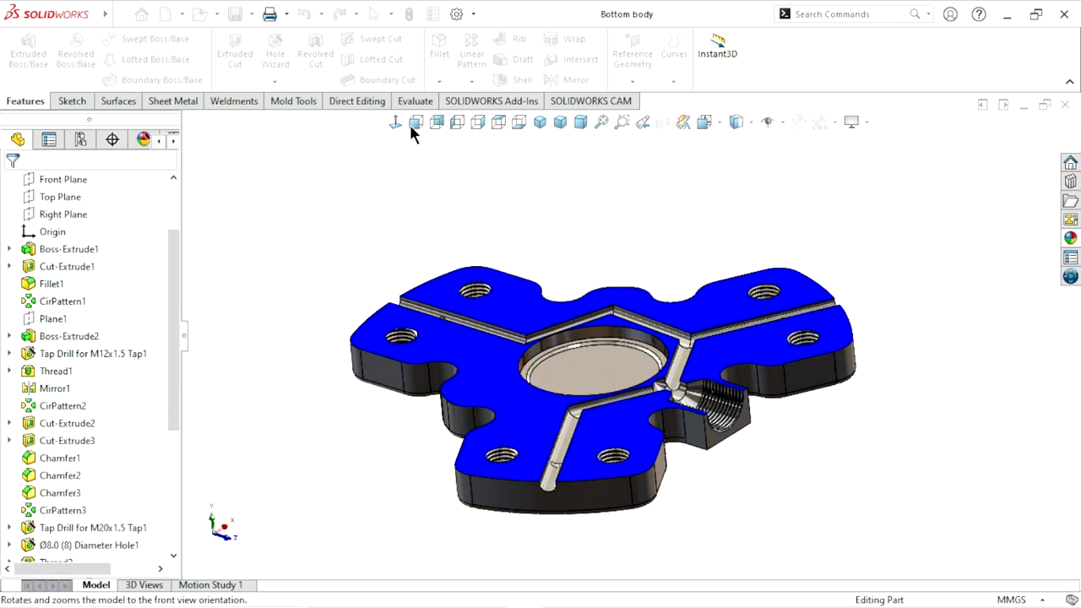
click(457, 122)
middle_drag(727, 302, 716, 382)
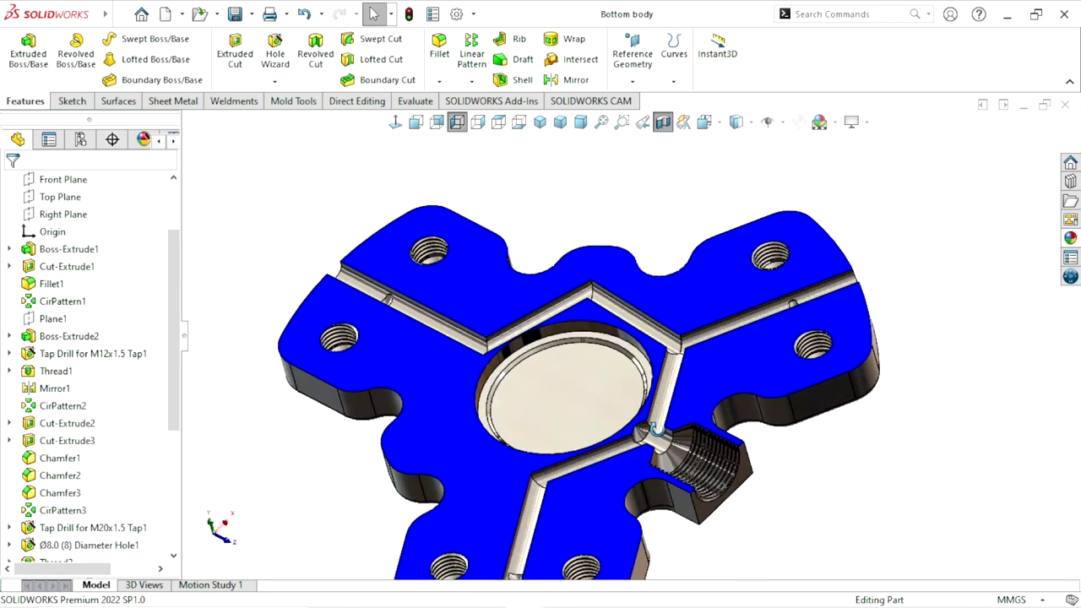
Look straight down onto the blue cut face and zoom in to inspect the channels
click(395, 122)
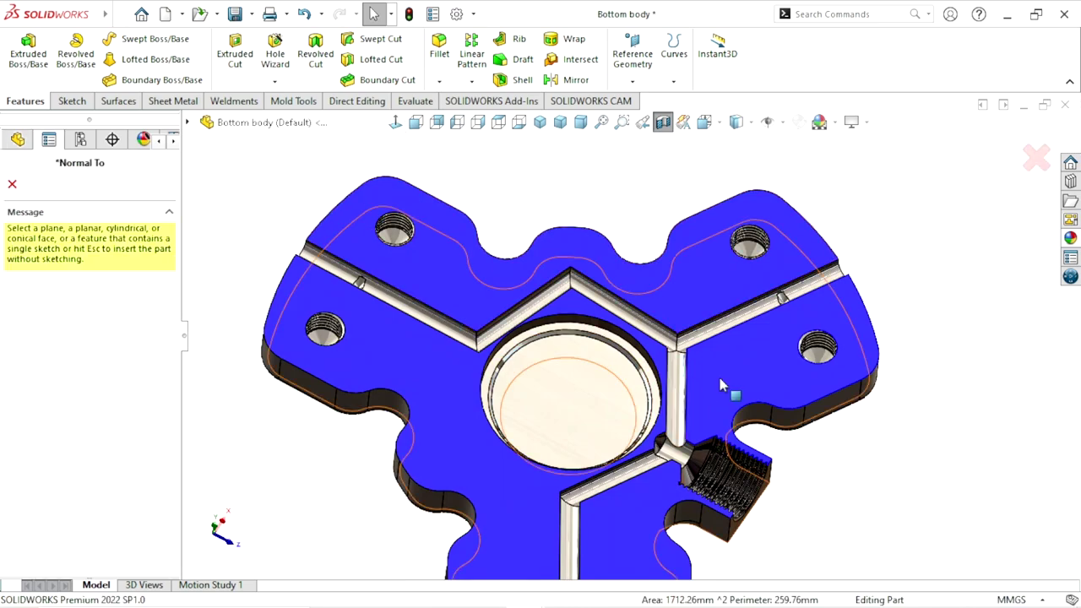
middle_drag(643, 443, 879, 382)
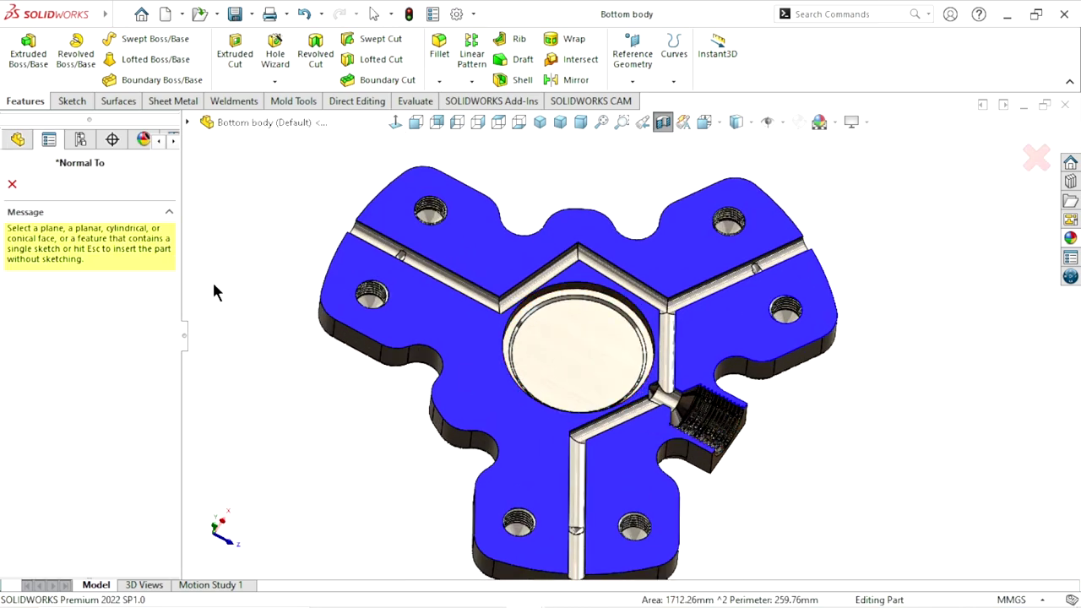
click(11, 184)
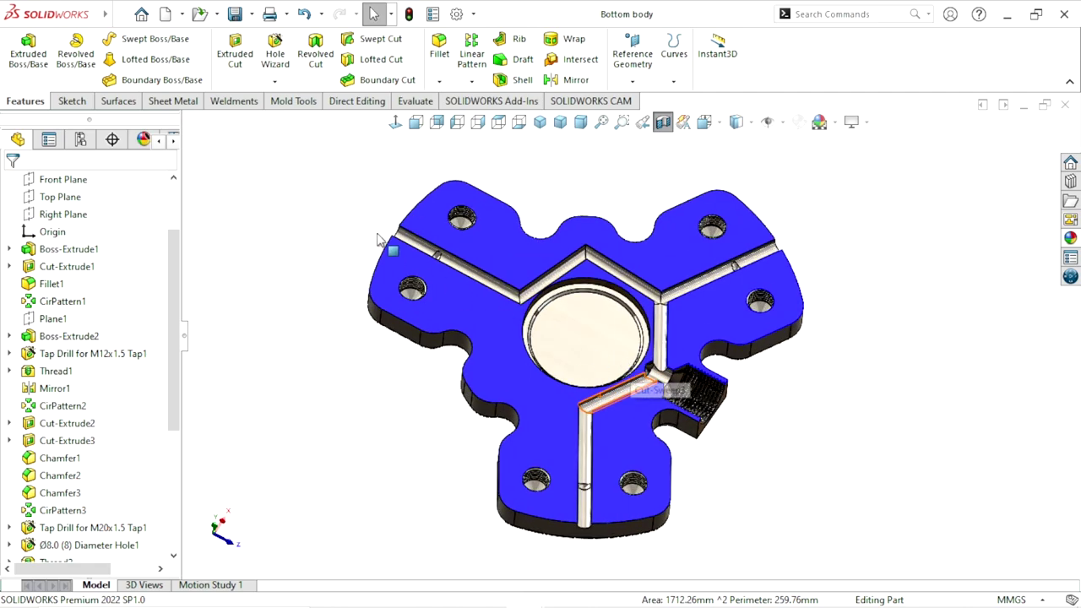
click(394, 121)
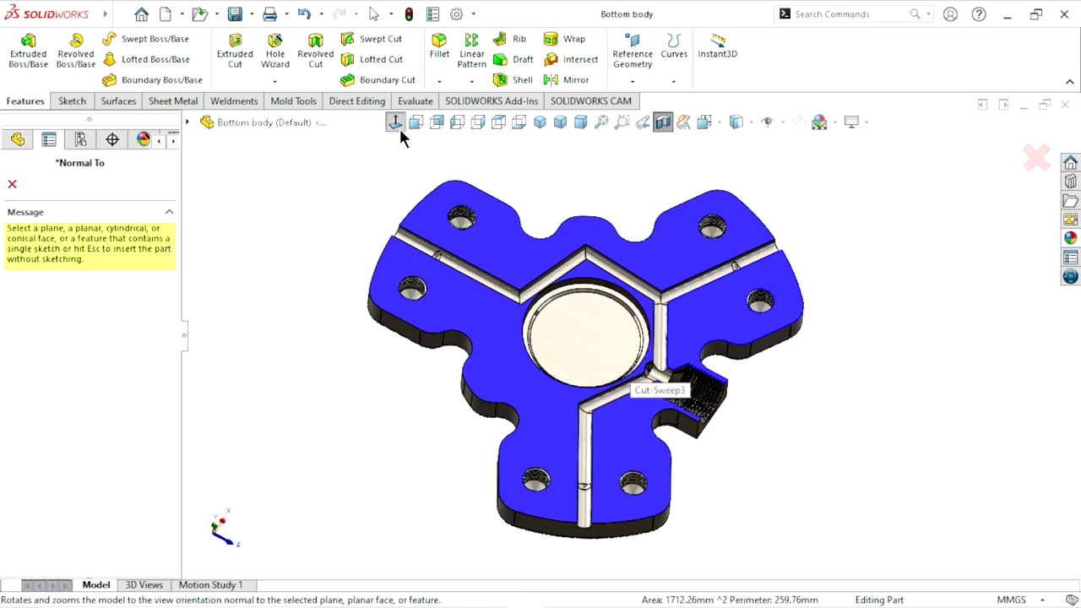
click(439, 314)
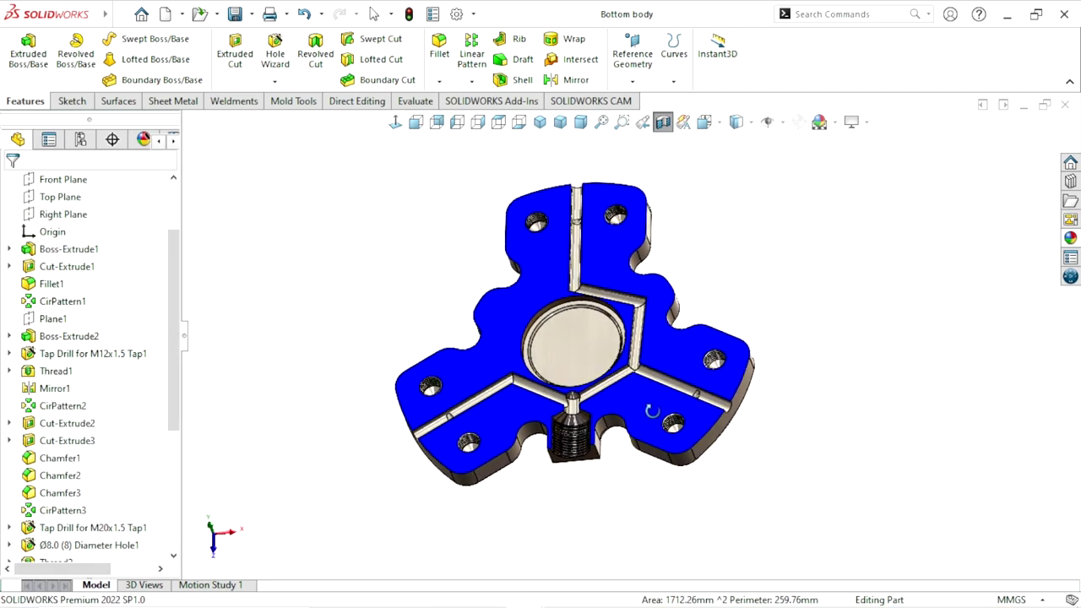
scroll(596, 316, down, 2)
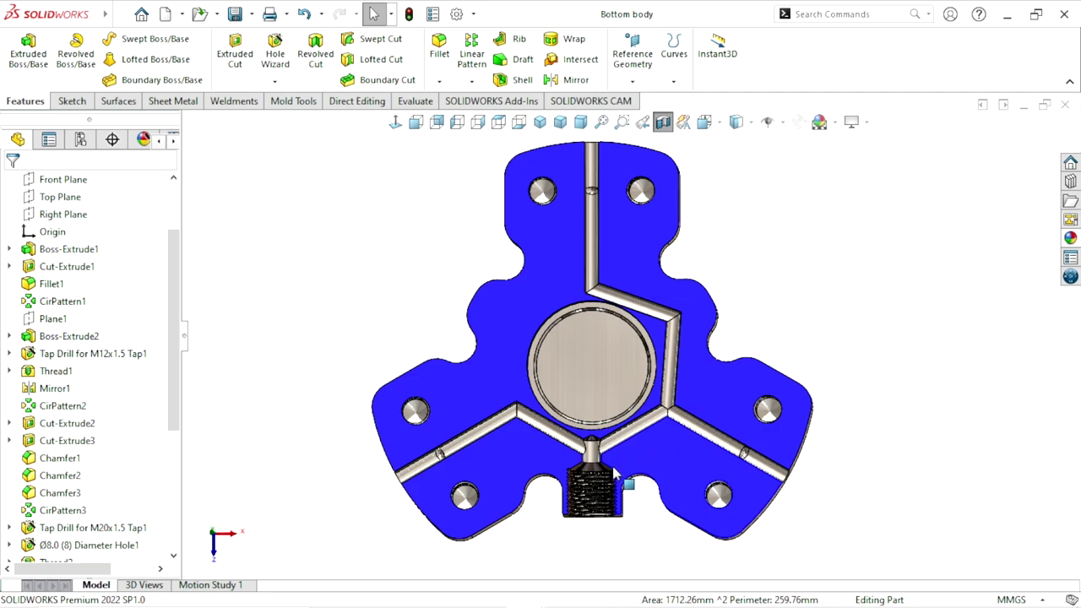
scroll(591, 469, up, 2)
scroll(625, 418, down, 3)
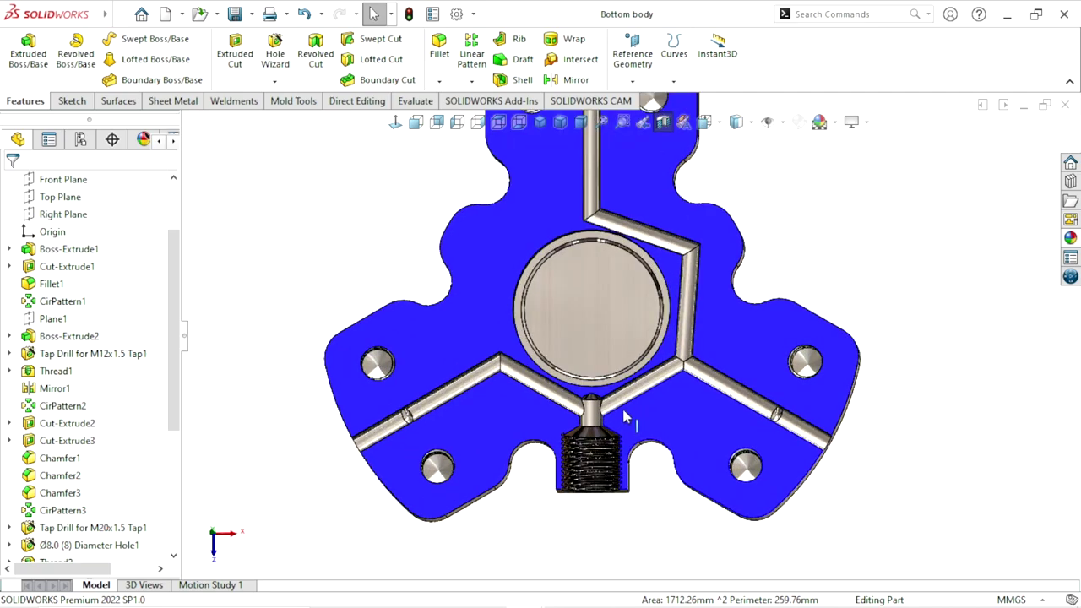
scroll(625, 338, up, 3)
scroll(621, 193, down, 2)
scroll(621, 192, down, 3)
scroll(596, 245, up, 3)
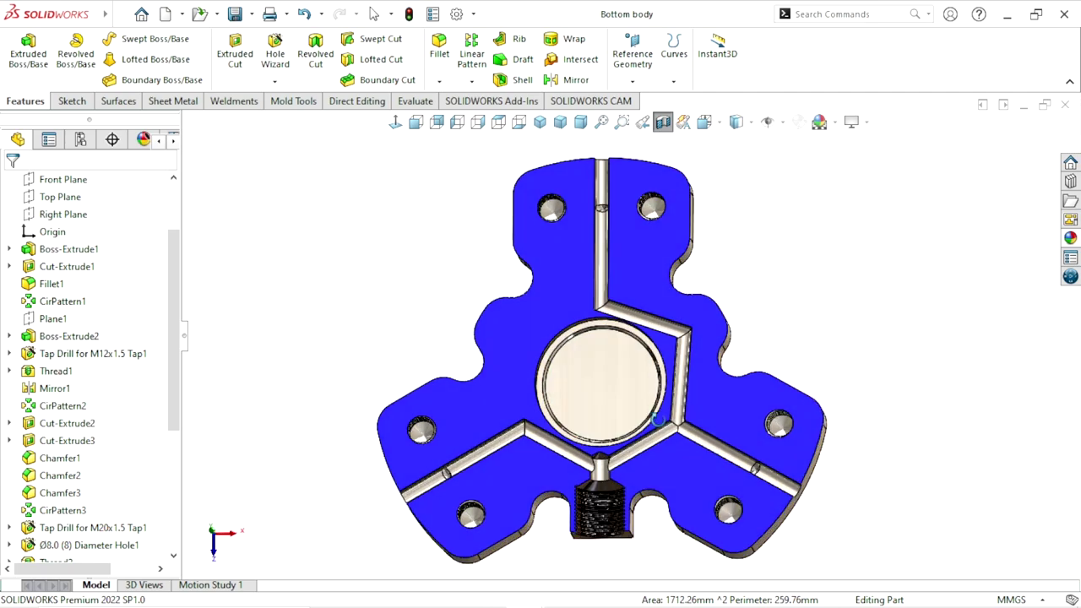
Orbit the plate, fit it to view in a standard orientation, and turn off the section cut
middle_drag(635, 430, 650, 357)
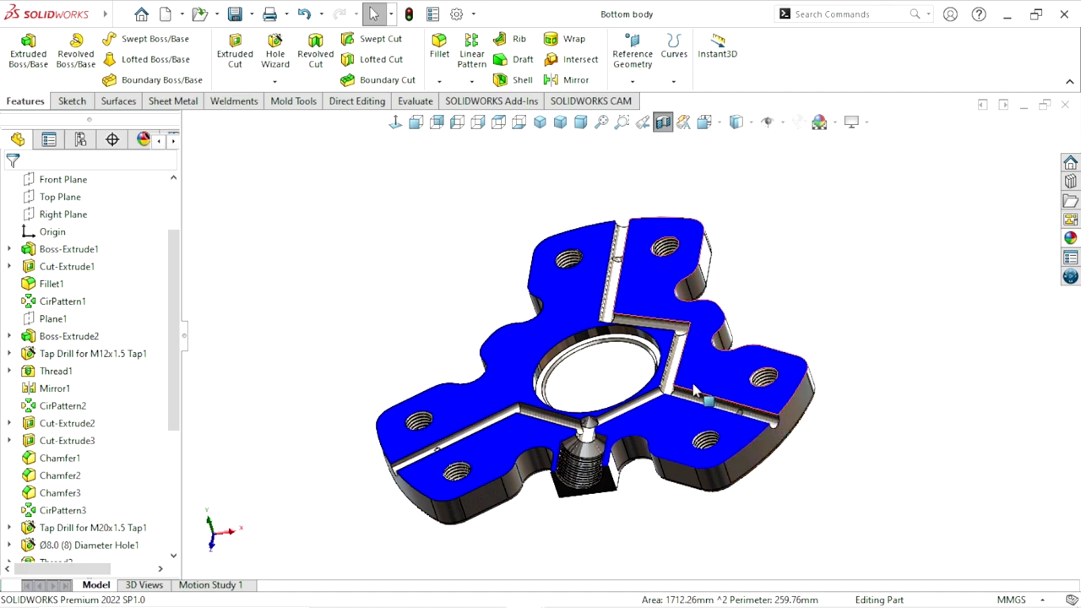
middle_drag(711, 418, 684, 363)
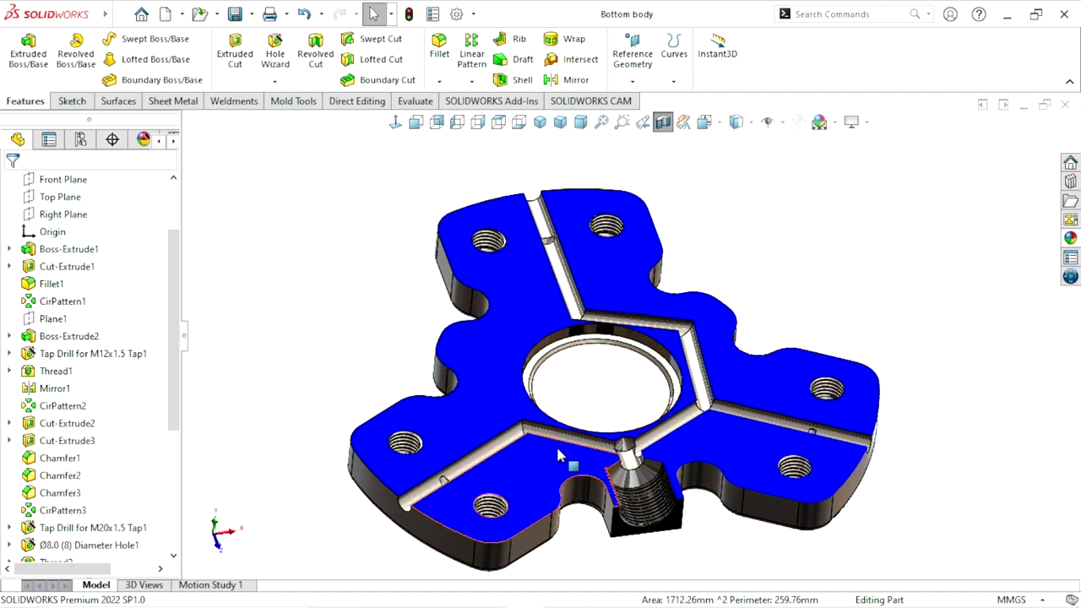
scroll(557, 455, down, 2)
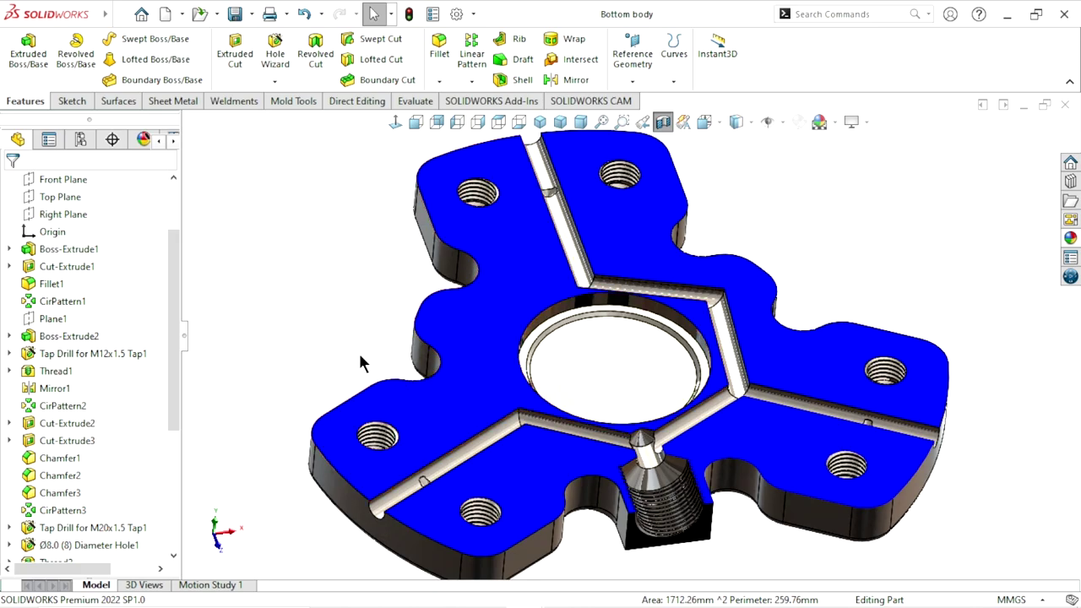
middle_drag(361, 362, 499, 480)
key(Escape)
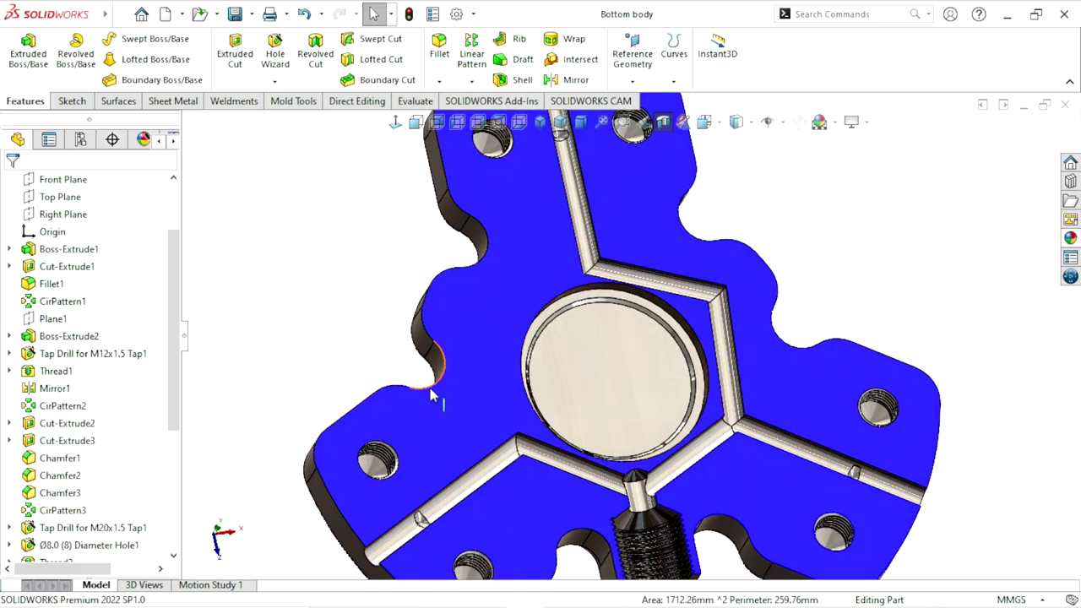
key(f)
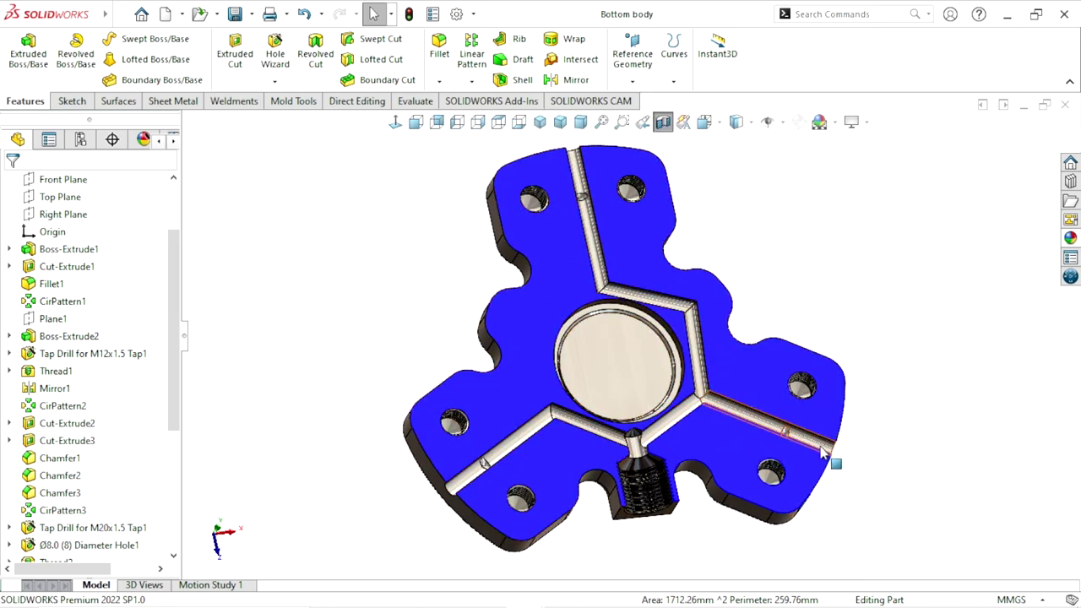
key(f)
key(ctrl+7)
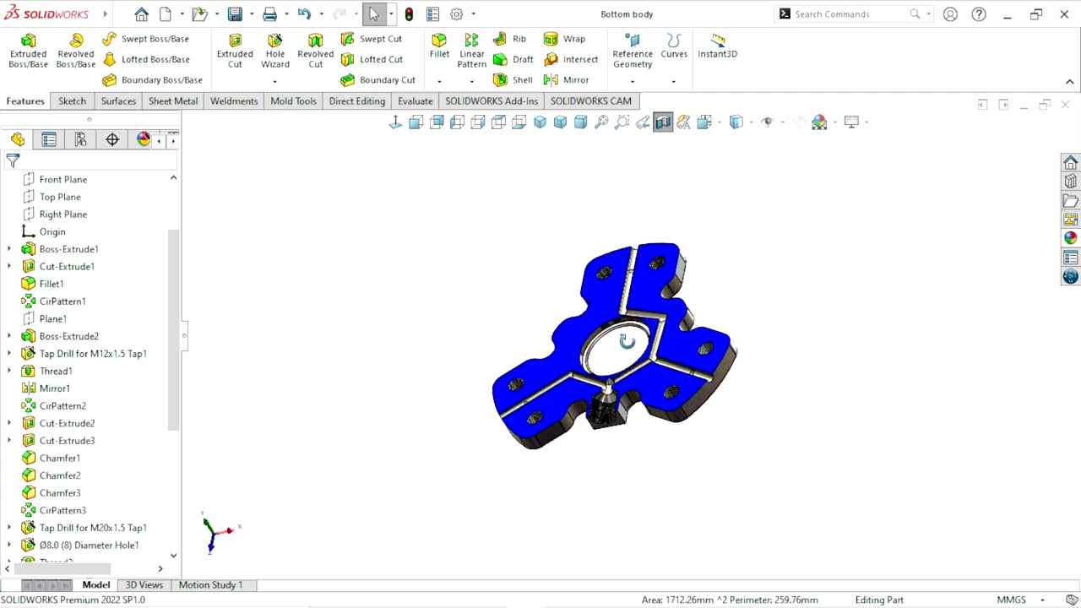
click(664, 120)
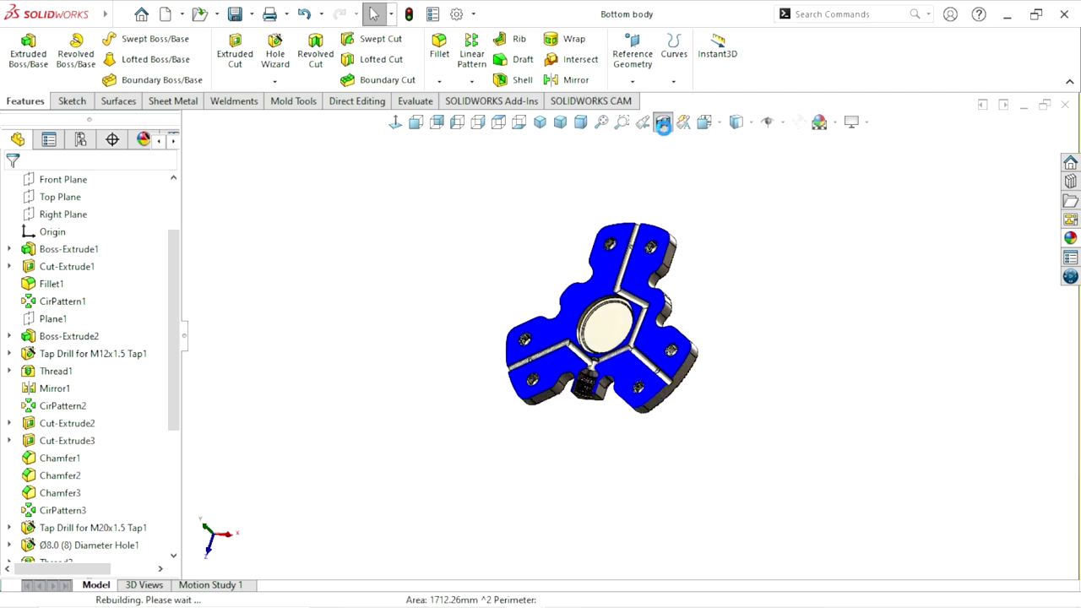
Zoom and orbit the Bottom body to see its threaded side hole
scroll(645, 334, down, 5)
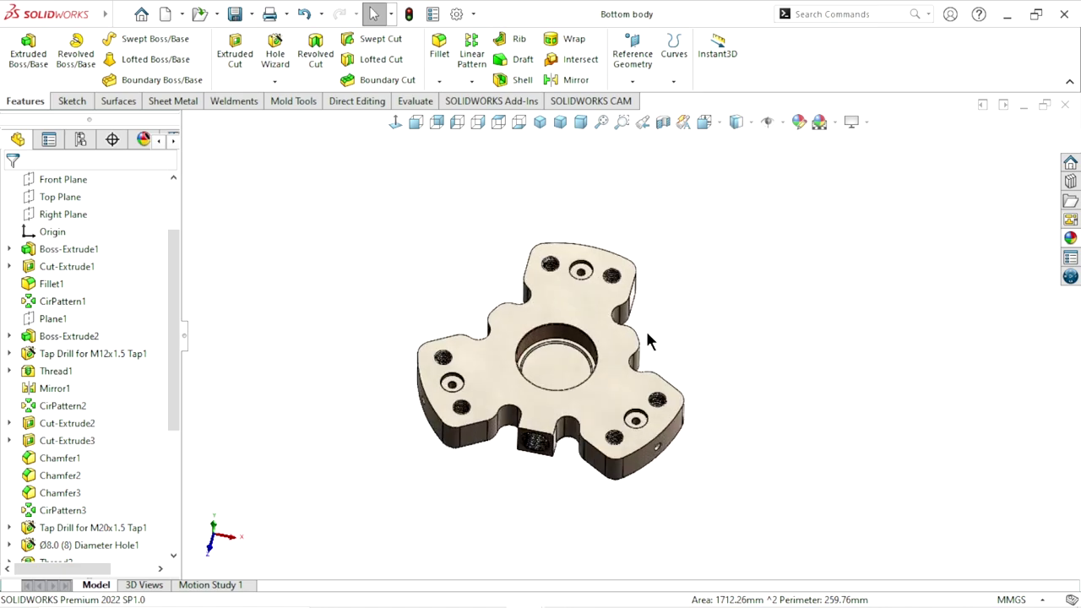
mouse_move(645, 333)
middle_down()
mouse_move(536, 390)
mouse_move(610, 357)
middle_up()
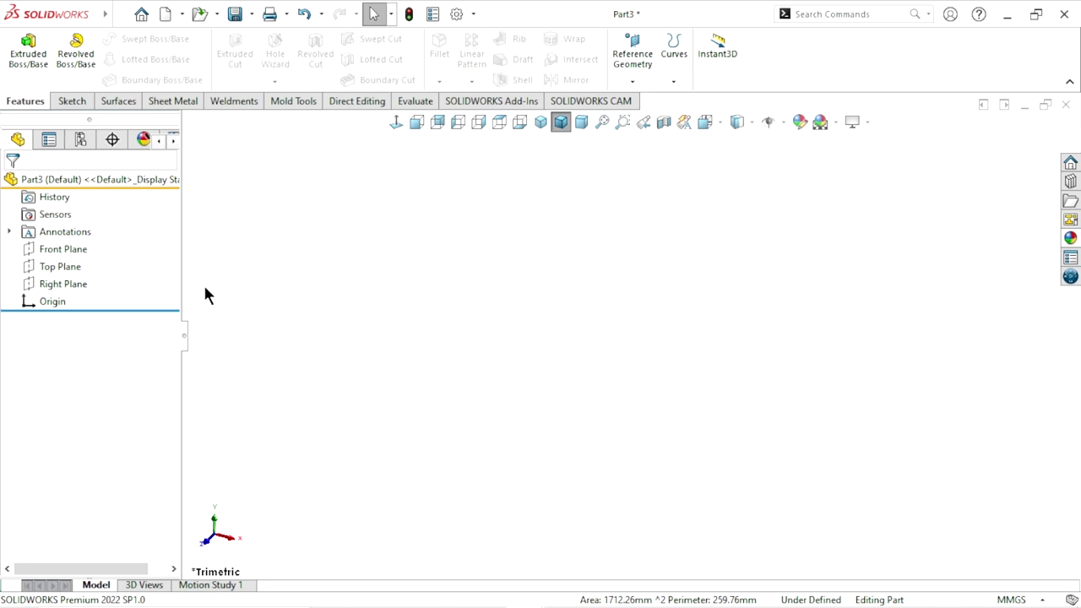
Start a sketch on the Top Plane and draw two concentric circles centred on the origin
click(79, 270)
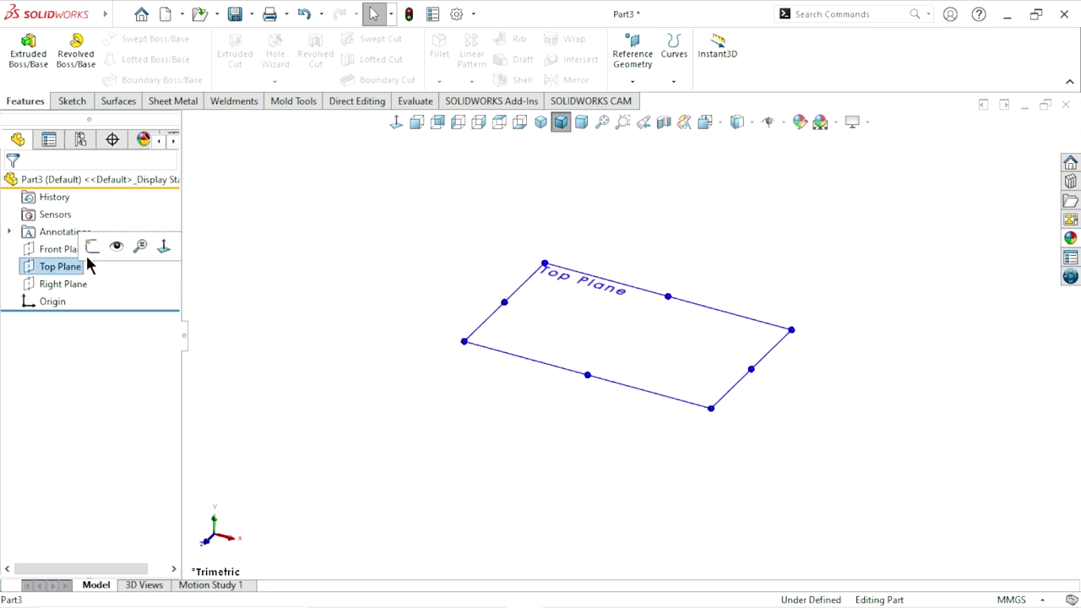
click(89, 244)
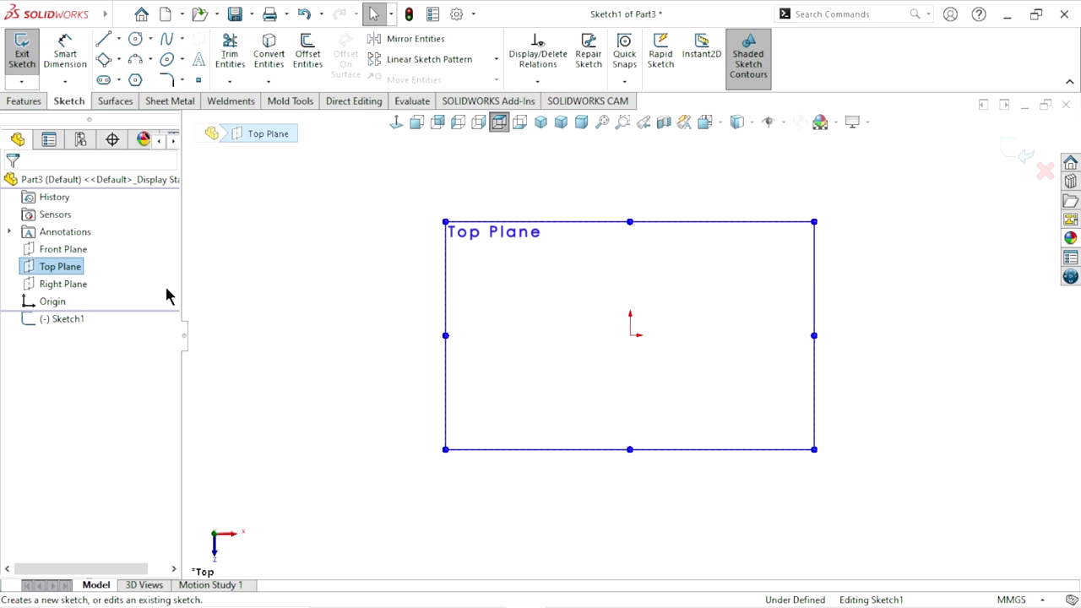
scroll(633, 338, up, 1)
scroll(642, 320, down, 1)
scroll(638, 292, down, 1)
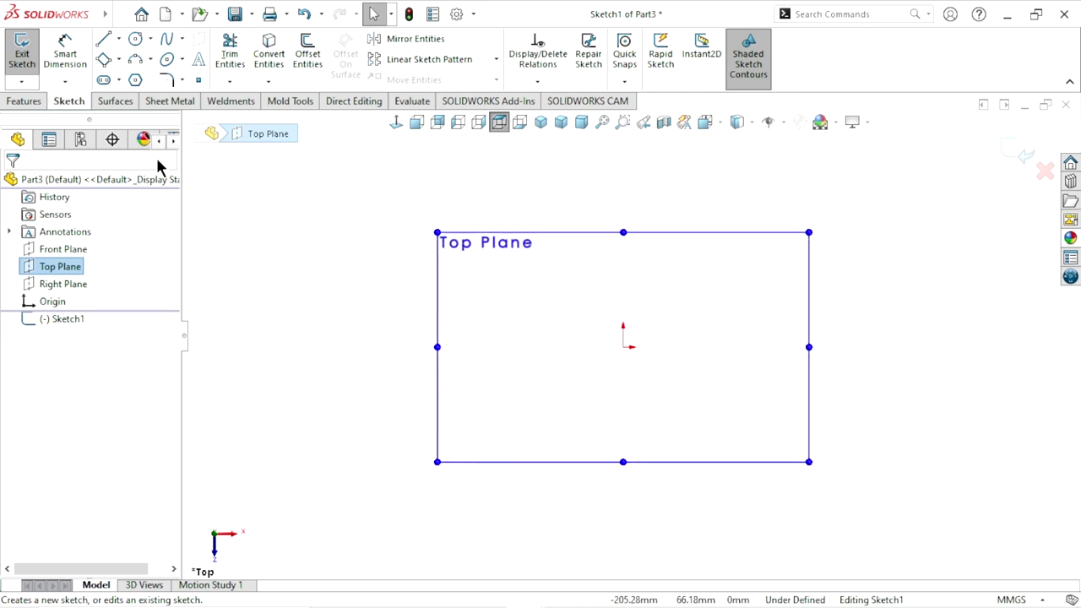
click(136, 43)
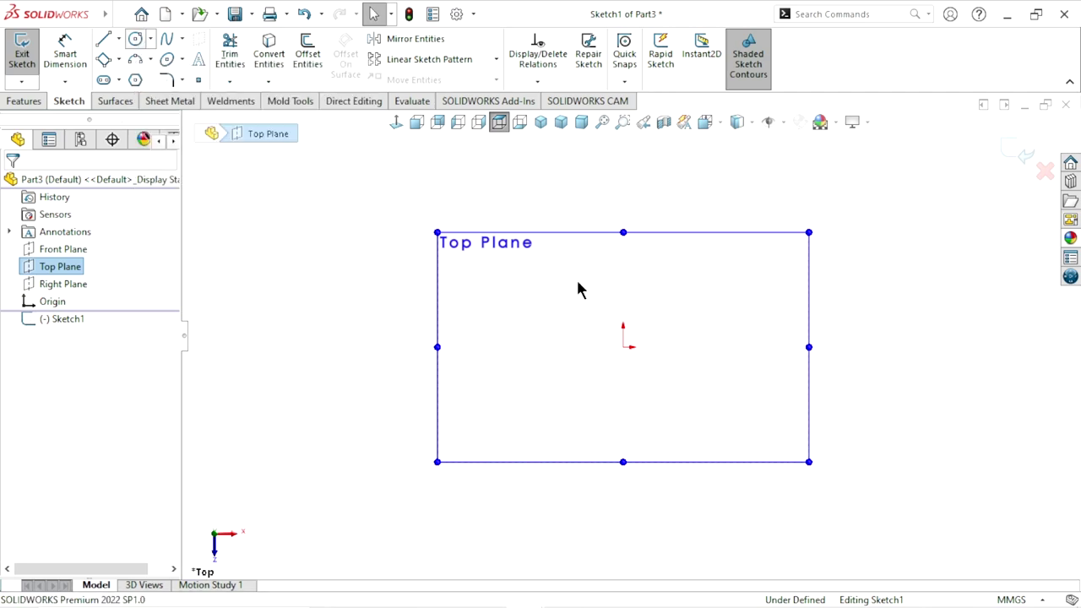
click(623, 347)
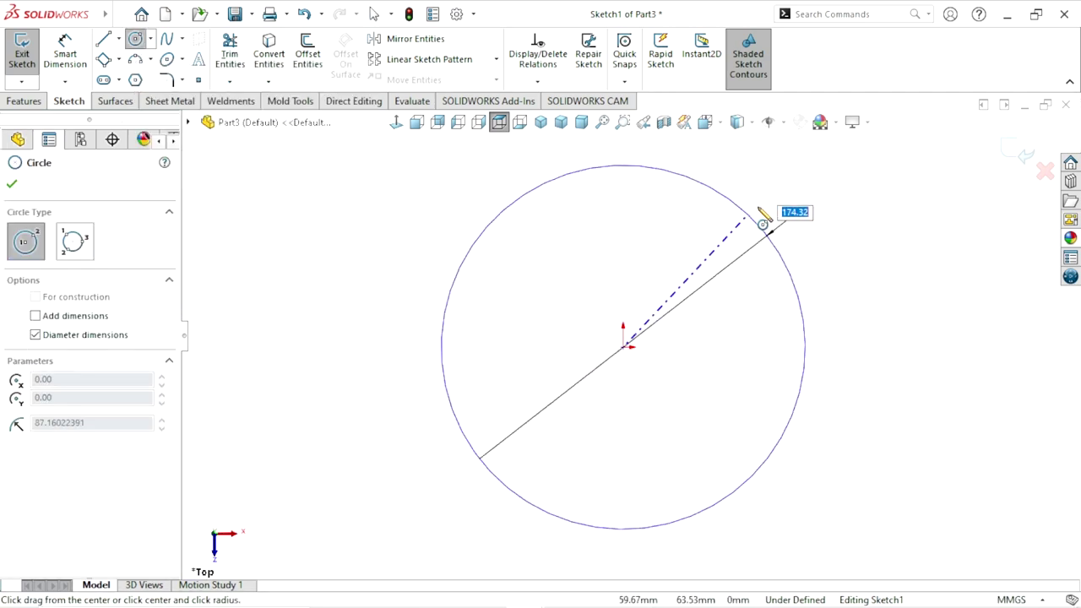
click(774, 212)
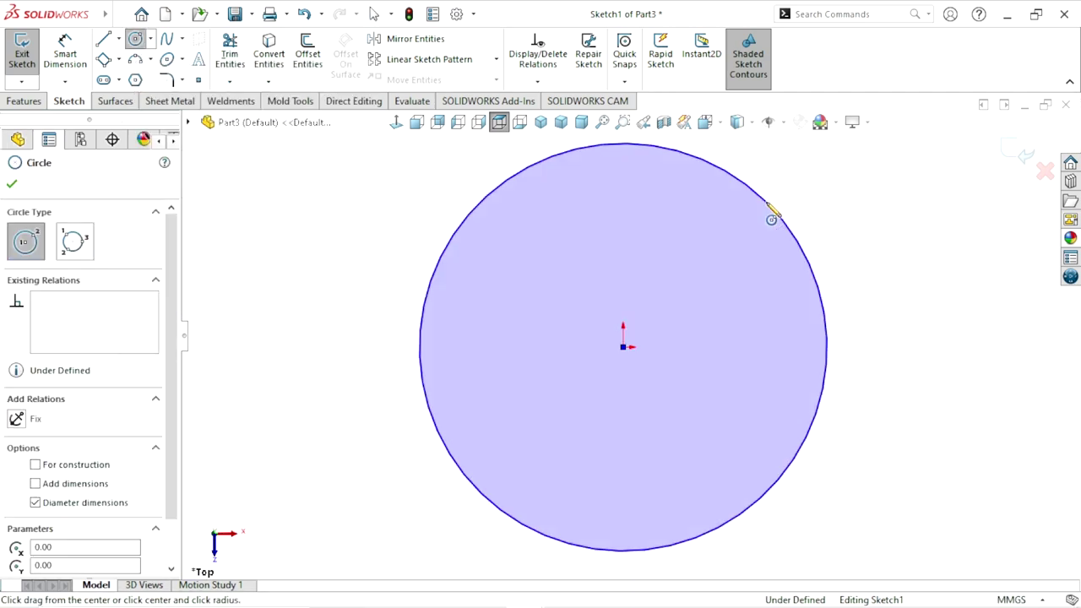
click(623, 347)
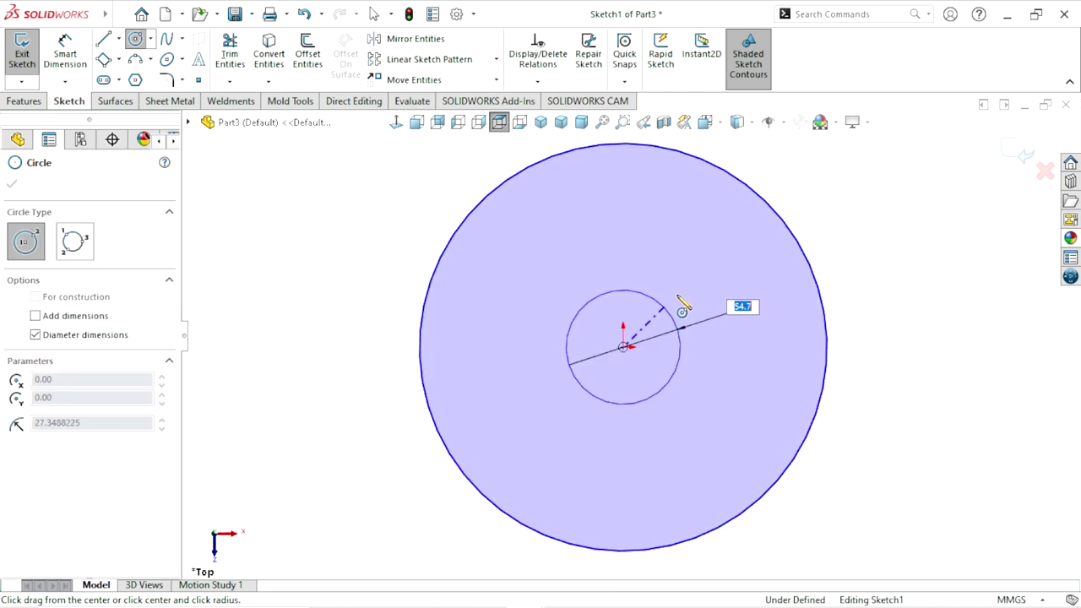
click(718, 262)
Dimension the outer circle to Ø180 and the inner circle to Ø110
click(50, 66)
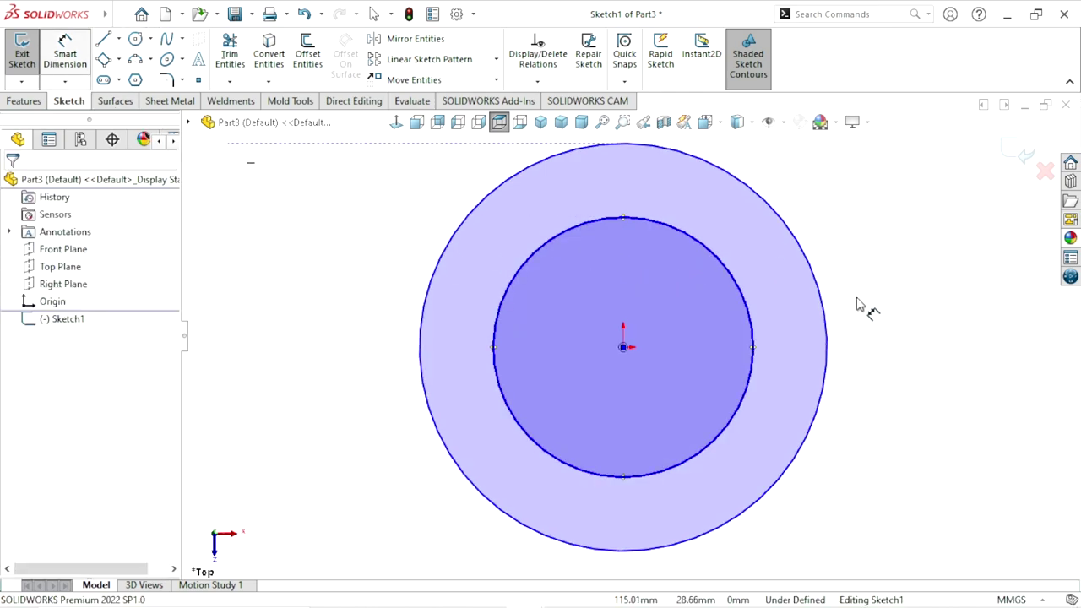
click(827, 342)
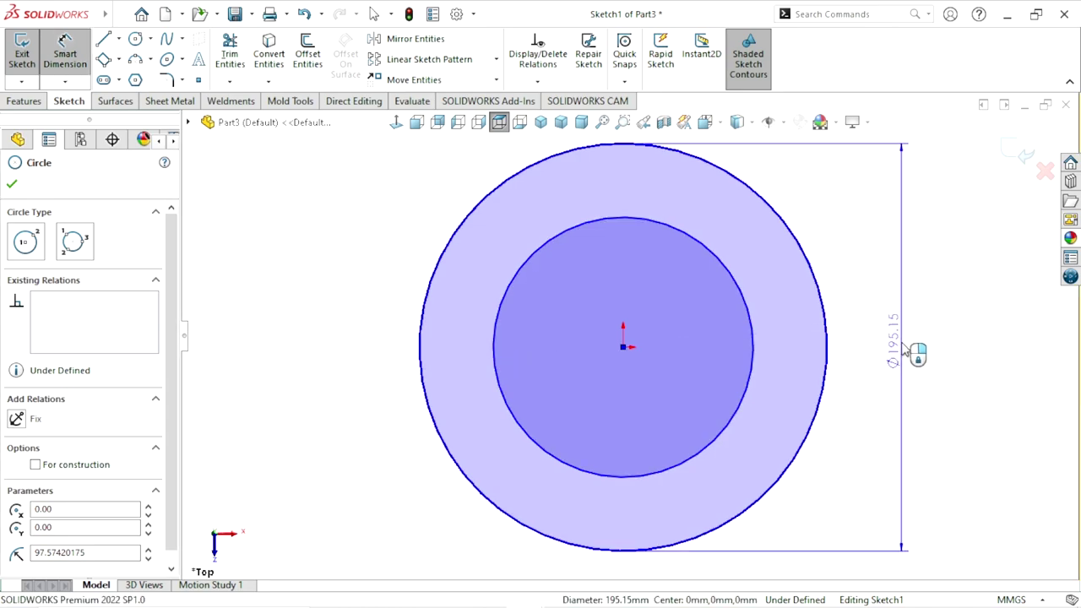
click(903, 342)
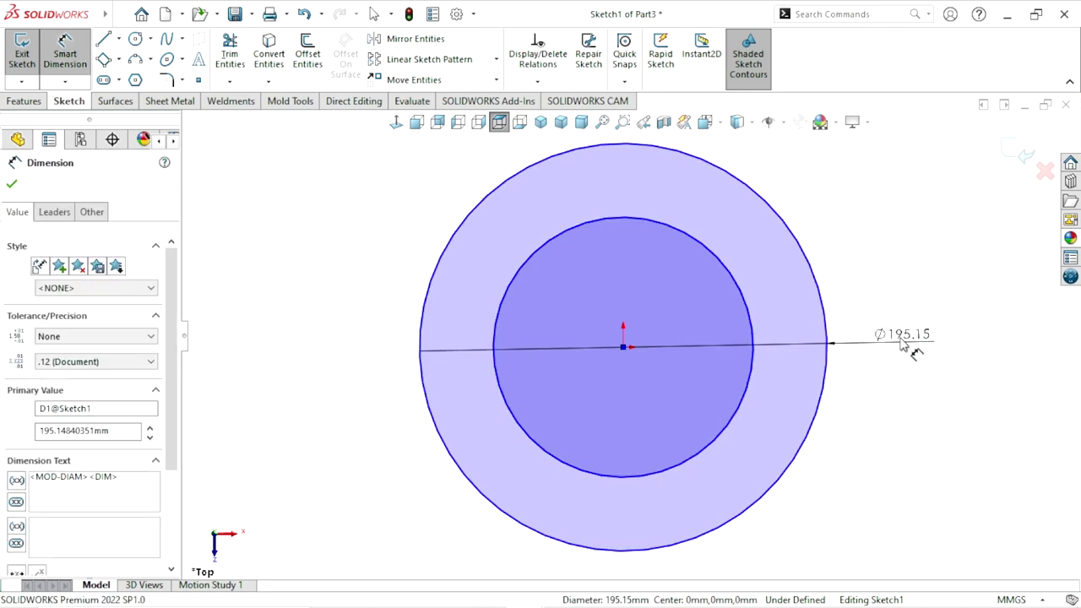
text(180)
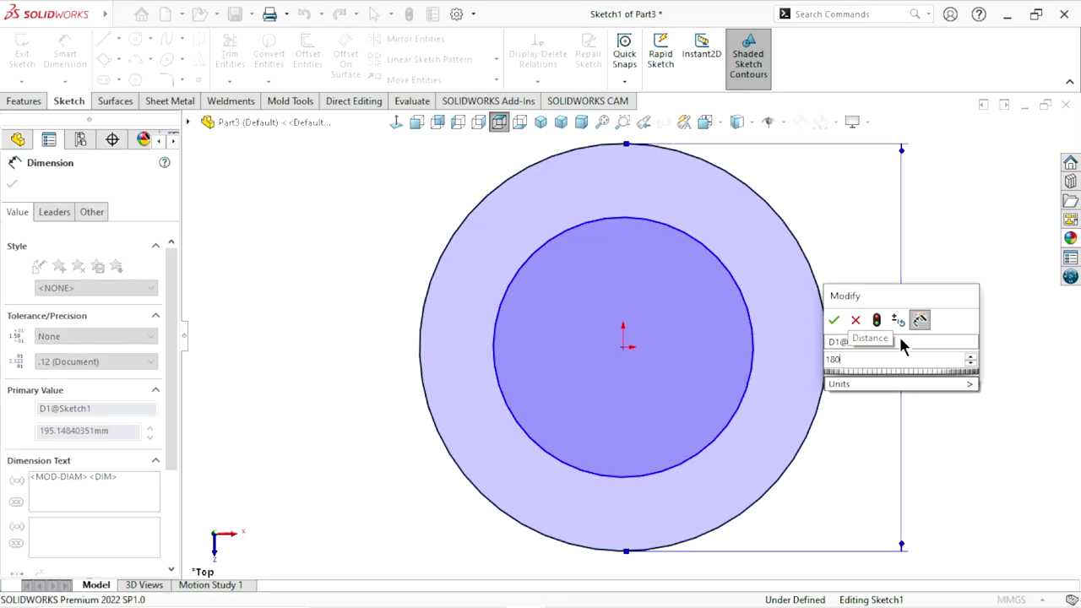
click(836, 319)
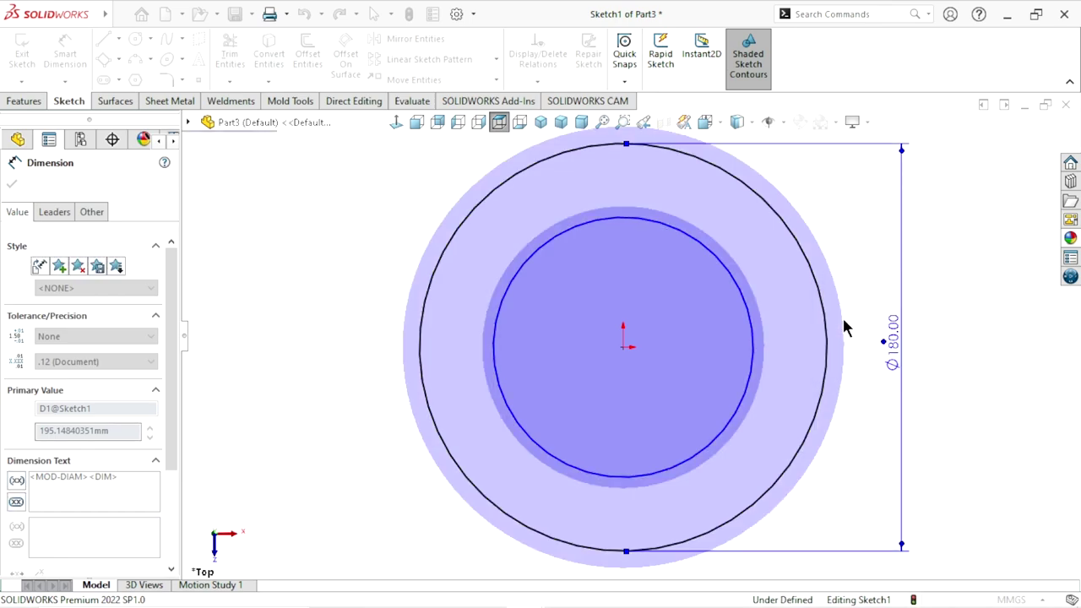
click(751, 342)
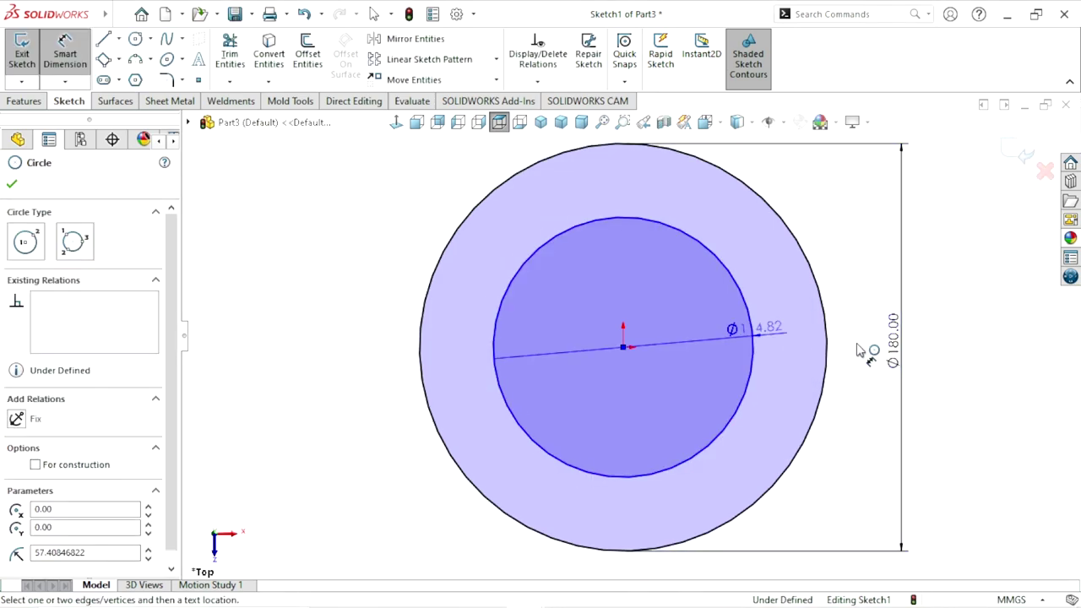
click(861, 344)
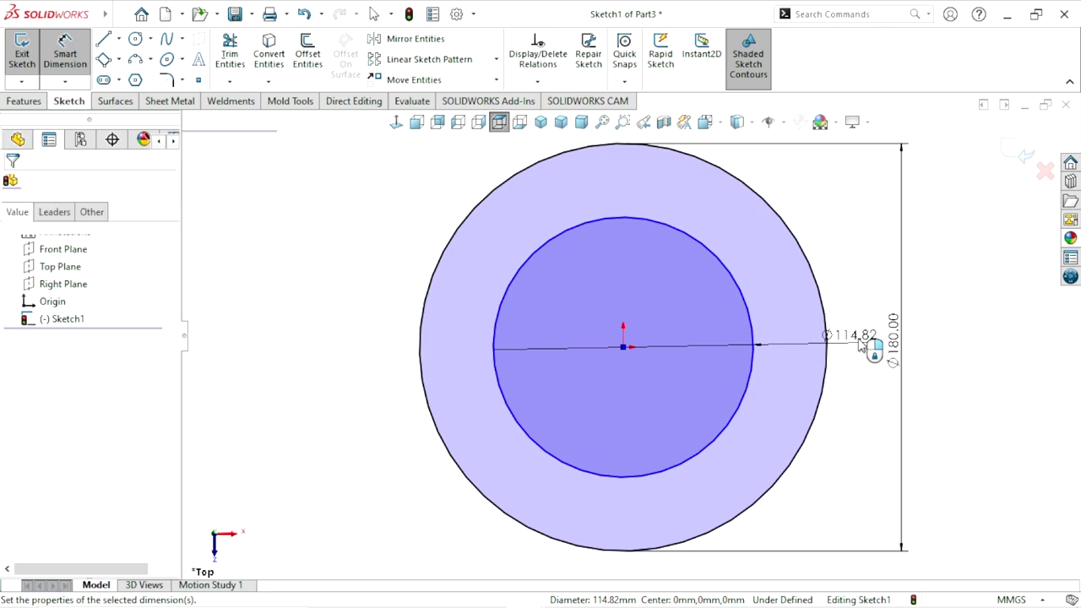
text(110)
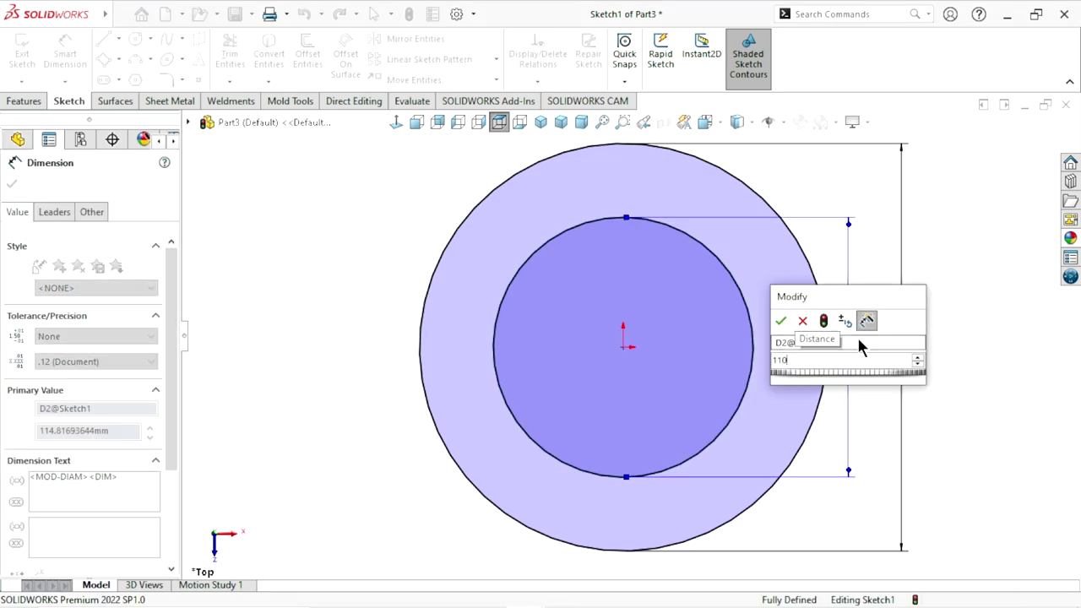
key(Escape)
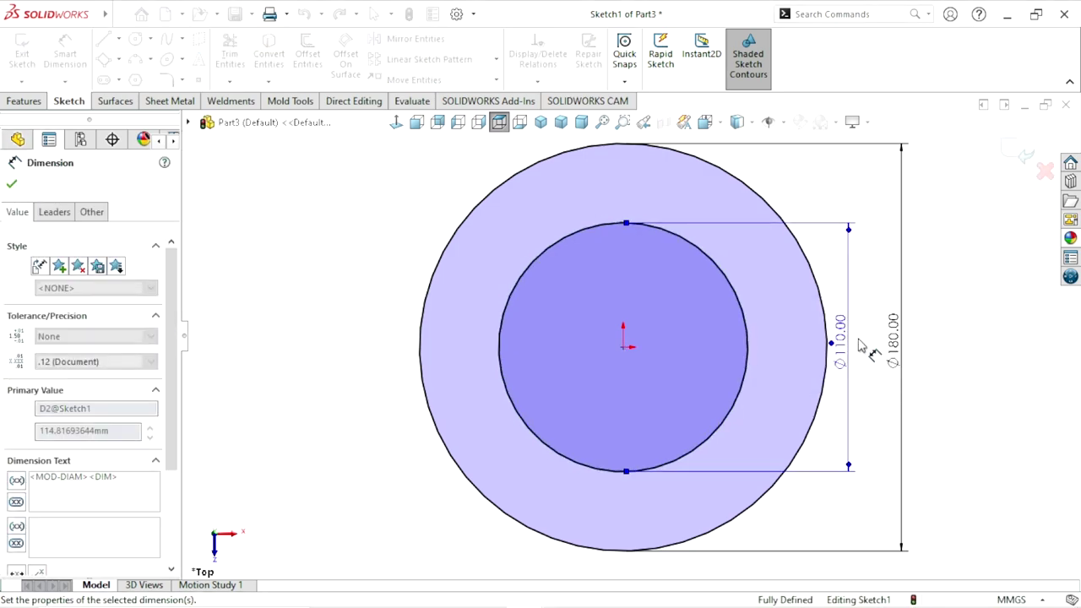
Move the Ø110 and Ø180 dimensions out to the right of the circles
key(z)
scroll(857, 339, down, 2)
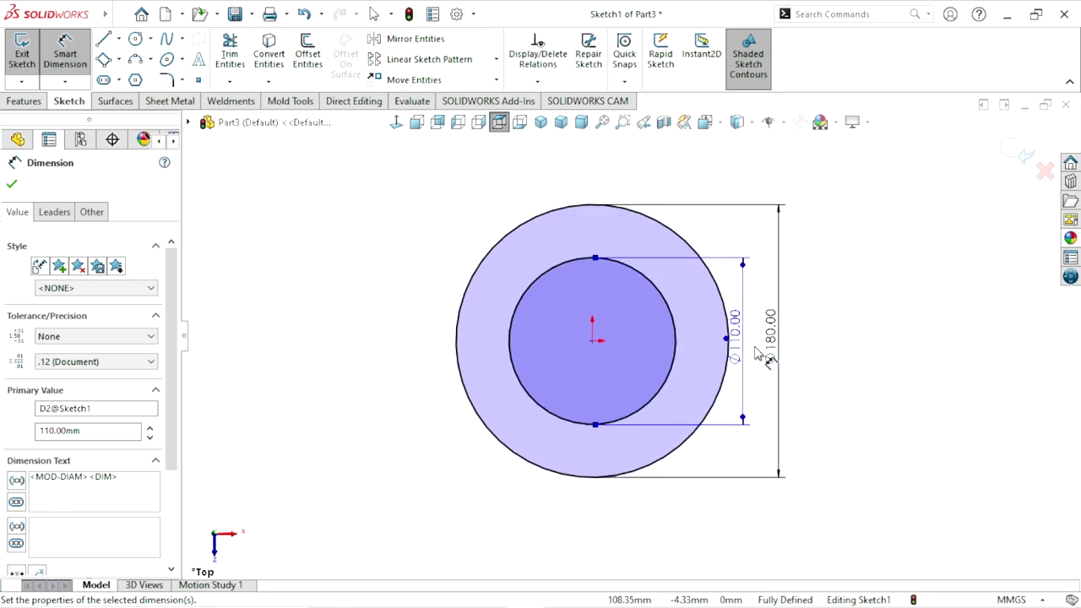
mouse_move(764, 346)
mouse_down()
mouse_move(836, 334)
mouse_move(794, 334)
mouse_up()
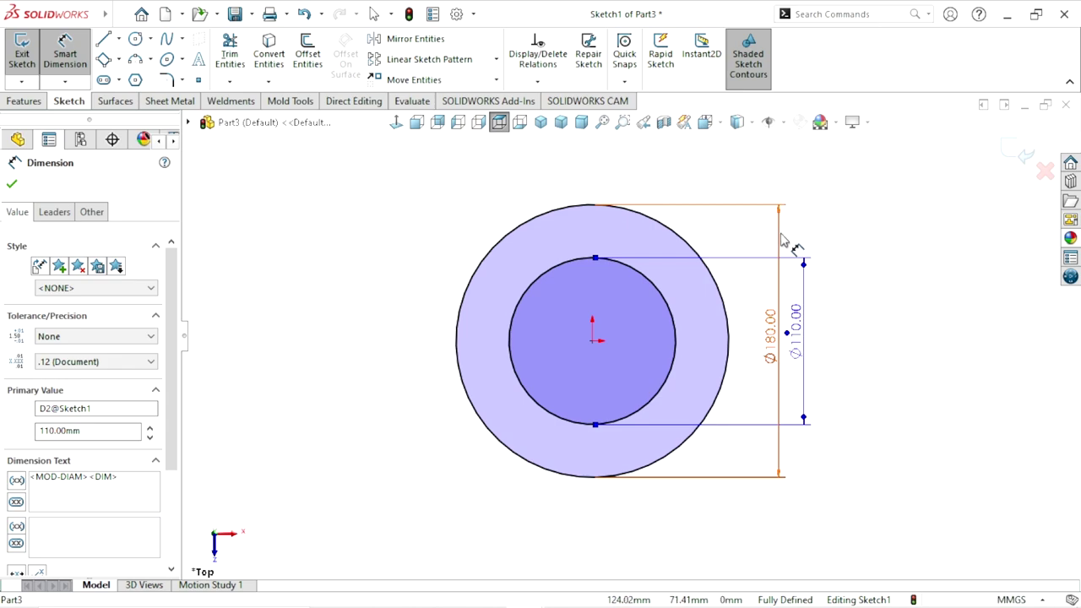
drag(781, 238, 844, 247)
key(z)
scroll(587, 338, down, 2)
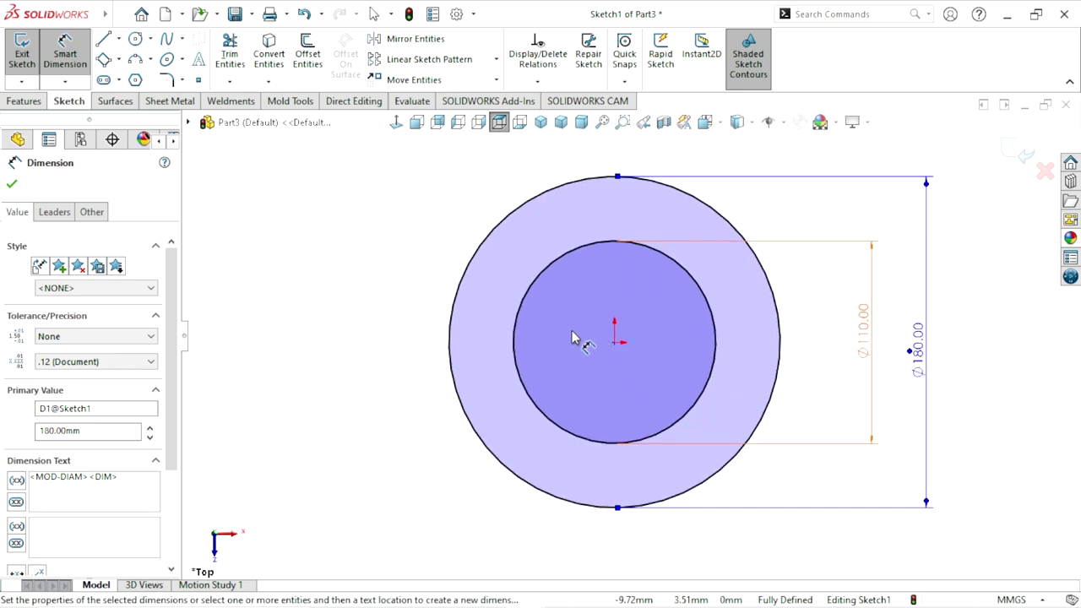
click(12, 184)
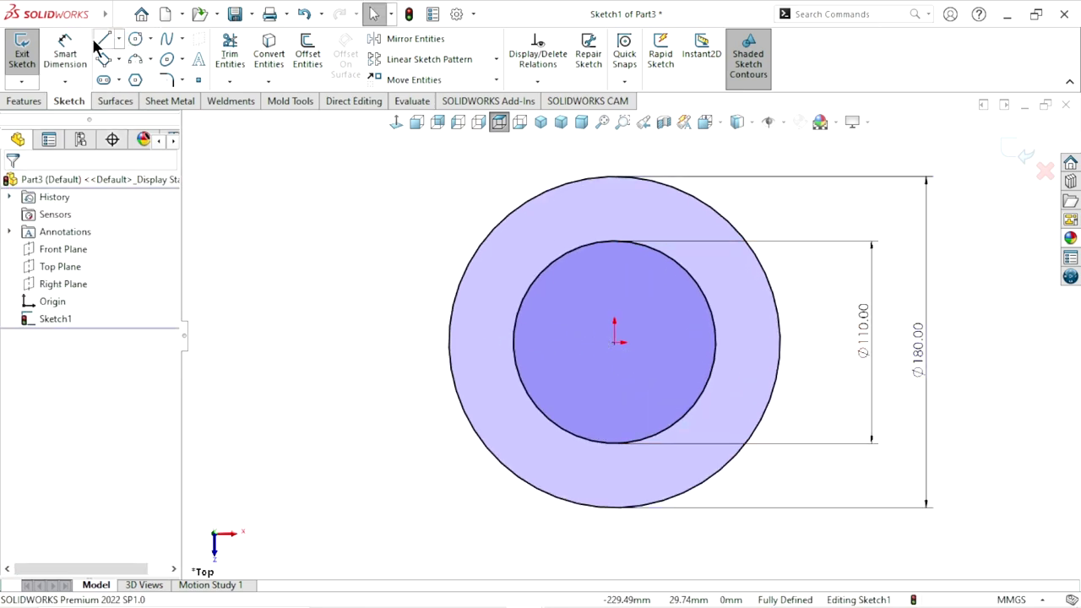
key(l)
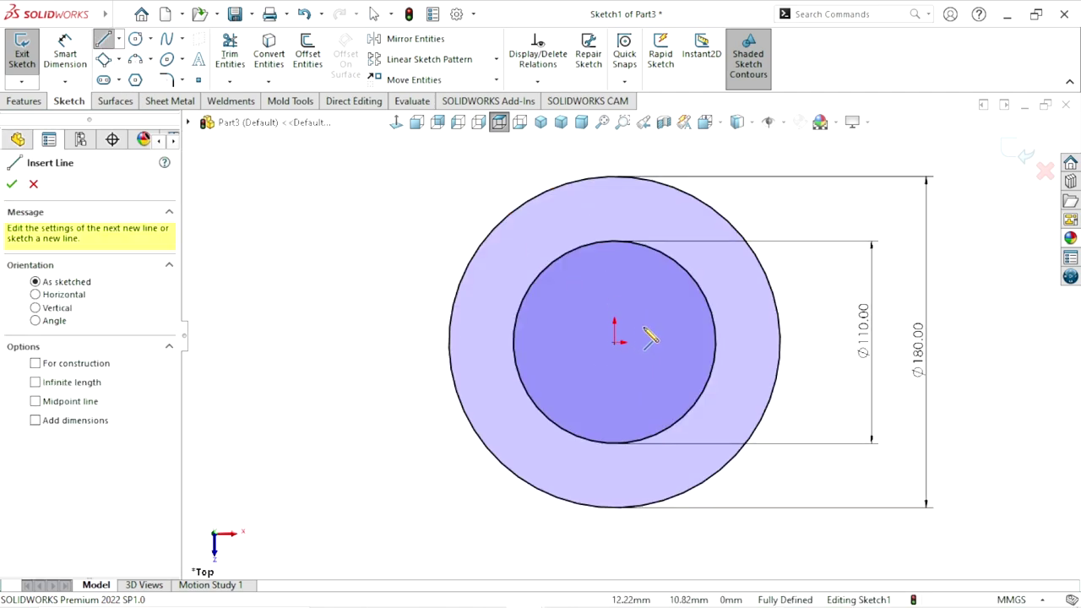
Draw a vertical line from the origin up to the top of the outer circle
drag(614, 342, 613, 177)
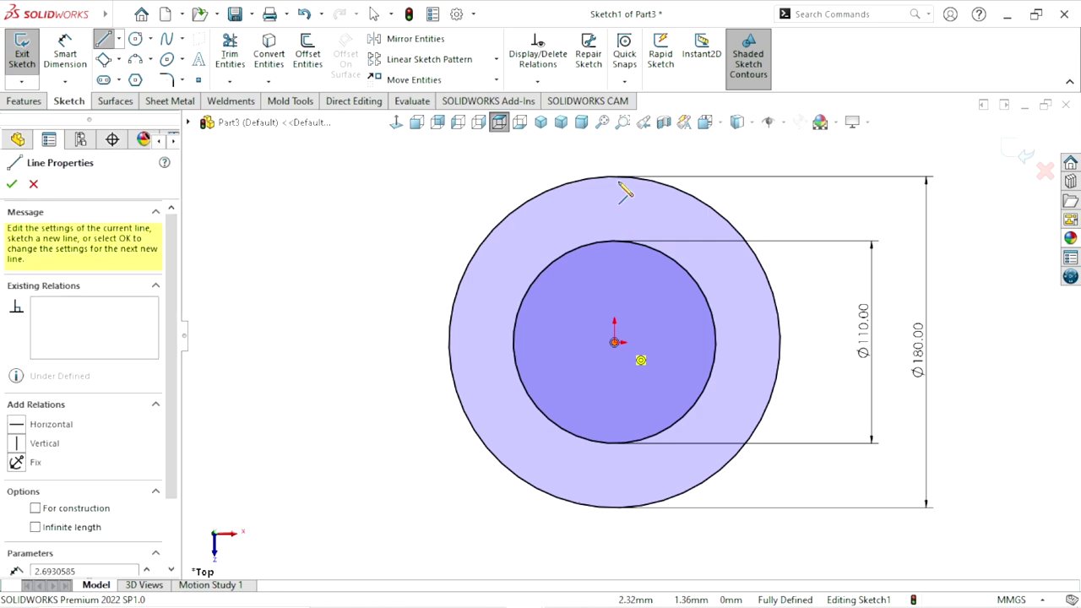
right_click(478, 227)
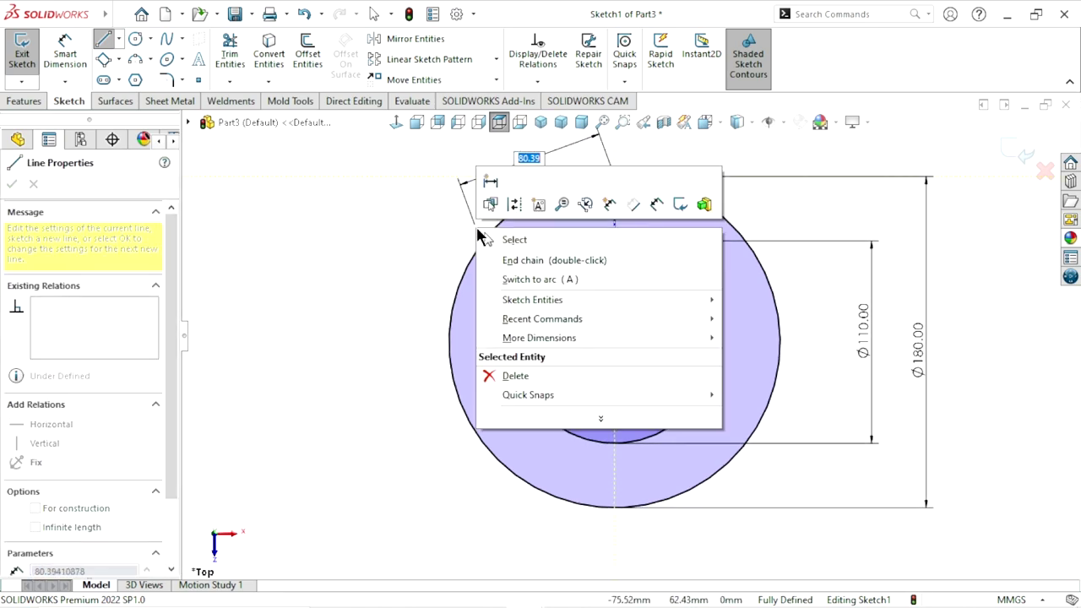
click(540, 236)
key(Escape)
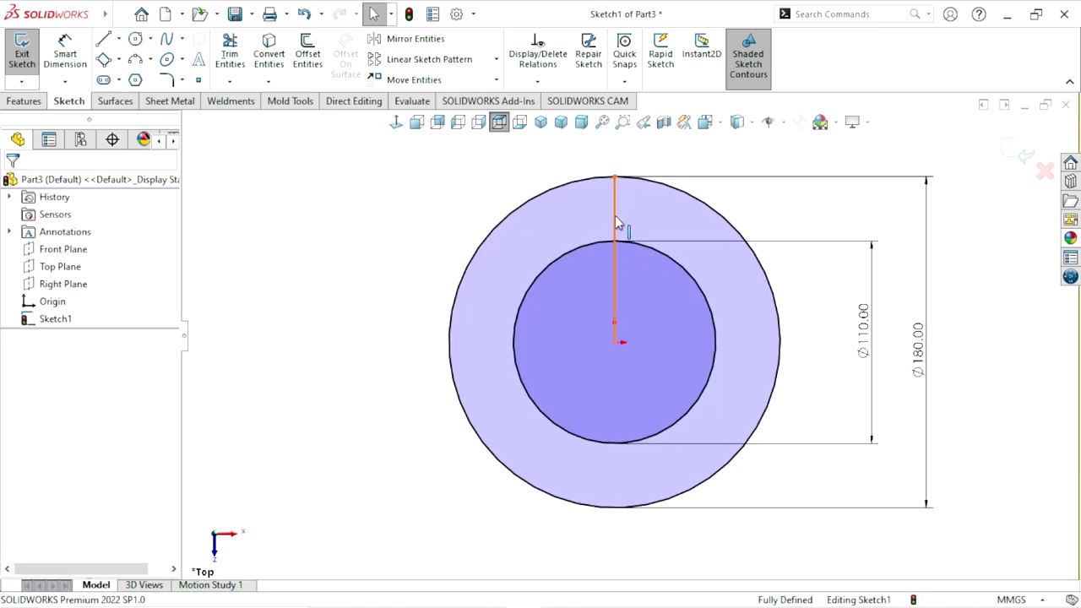
Convert the vertical line into a construction centreline
click(614, 222)
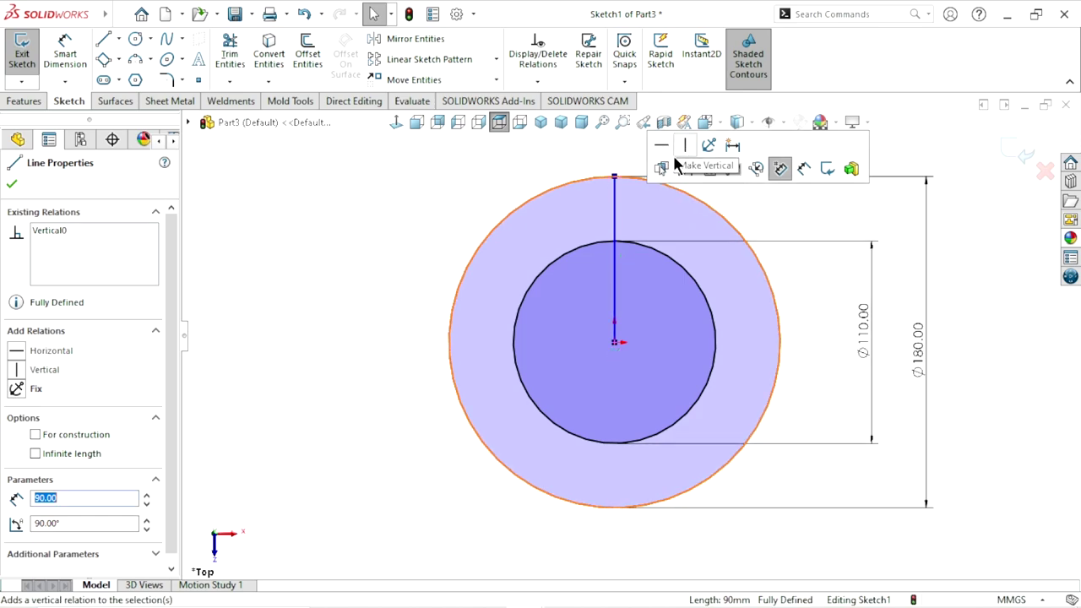
click(410, 266)
click(617, 223)
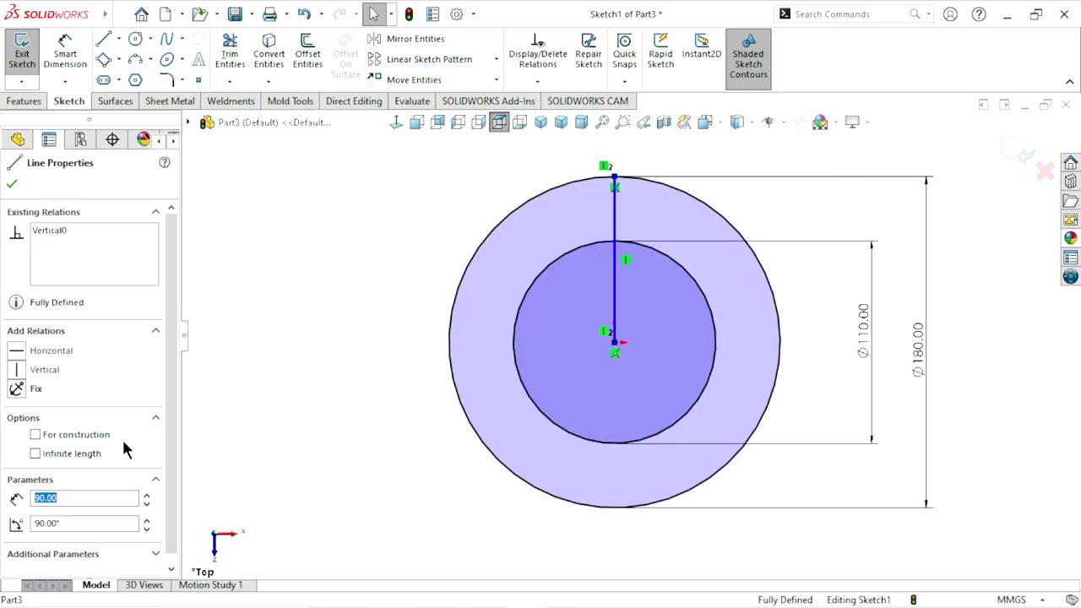
click(35, 435)
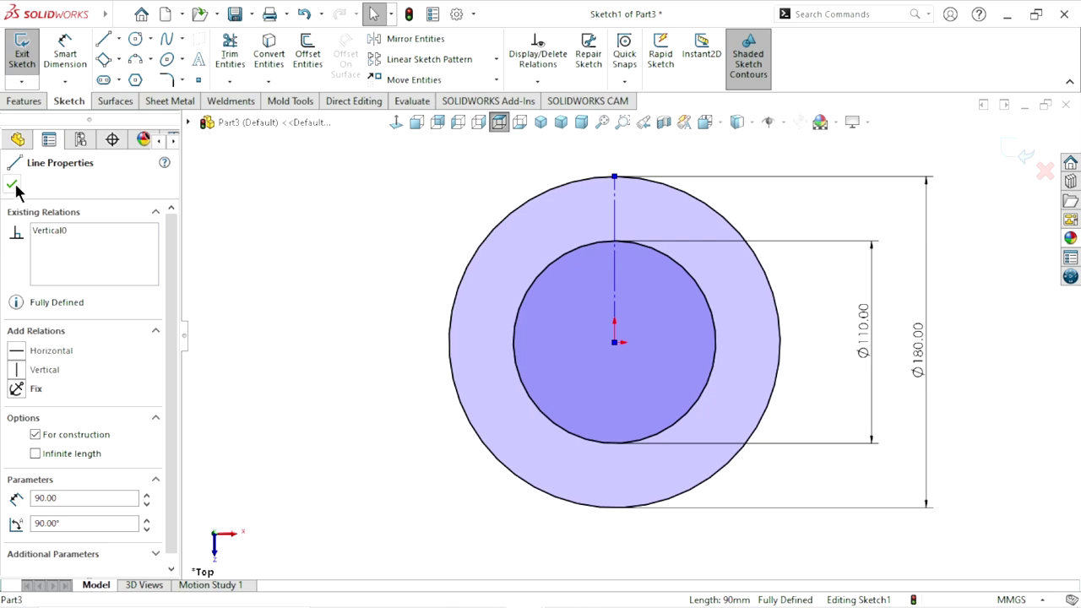
click(12, 185)
scroll(710, 311, up, 2)
scroll(659, 374, down, 2)
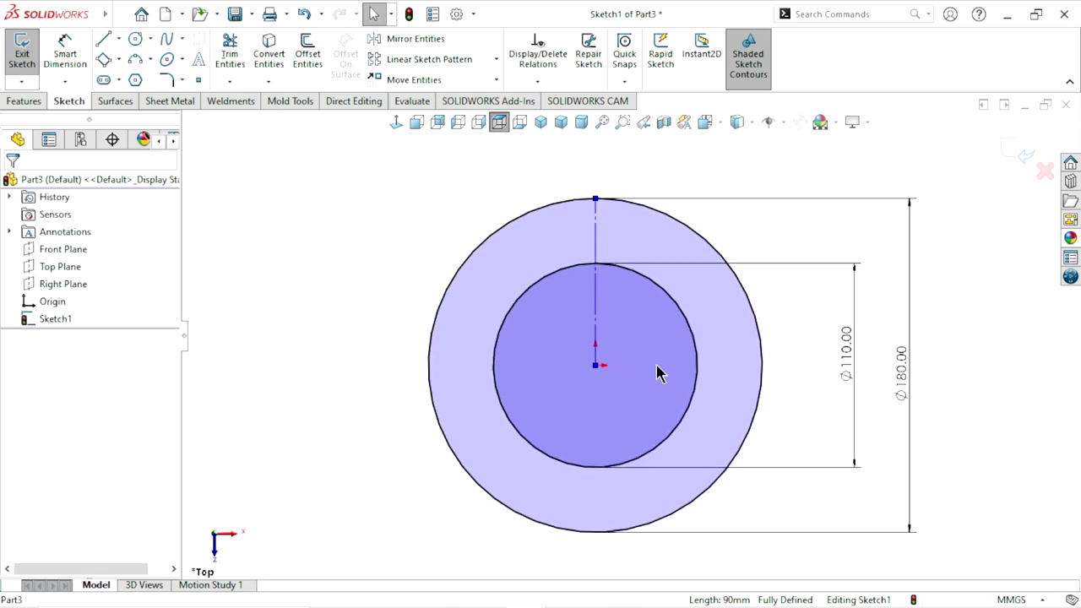
Draw a vertical line from the outer circle down to the inner circle, left of centre
click(103, 39)
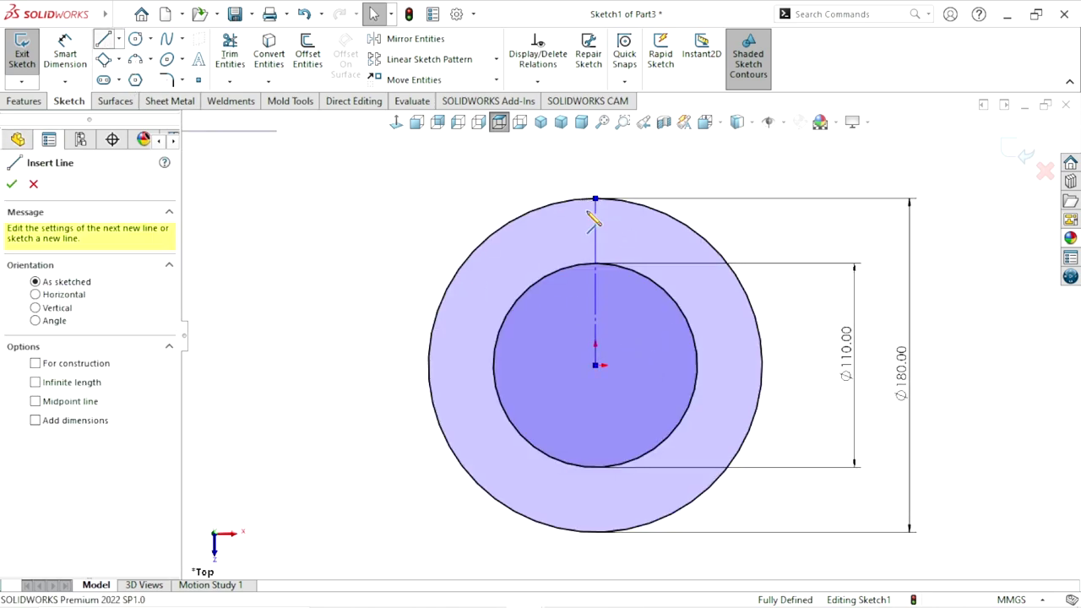
click(547, 206)
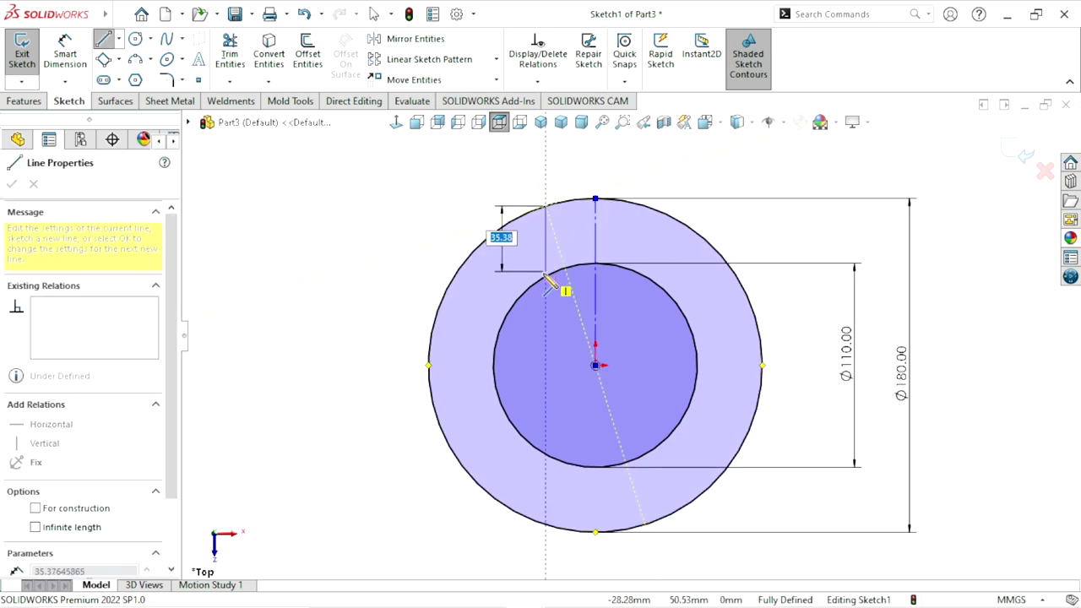
click(546, 276)
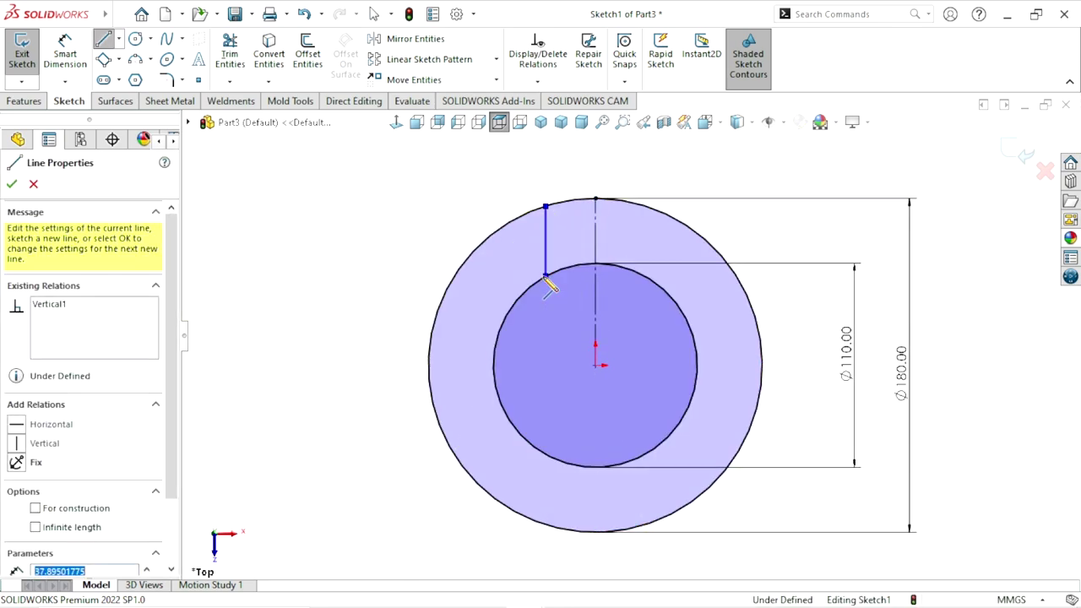
right_click(457, 209)
click(485, 211)
scroll(641, 332, up, 2)
scroll(655, 304, down, 4)
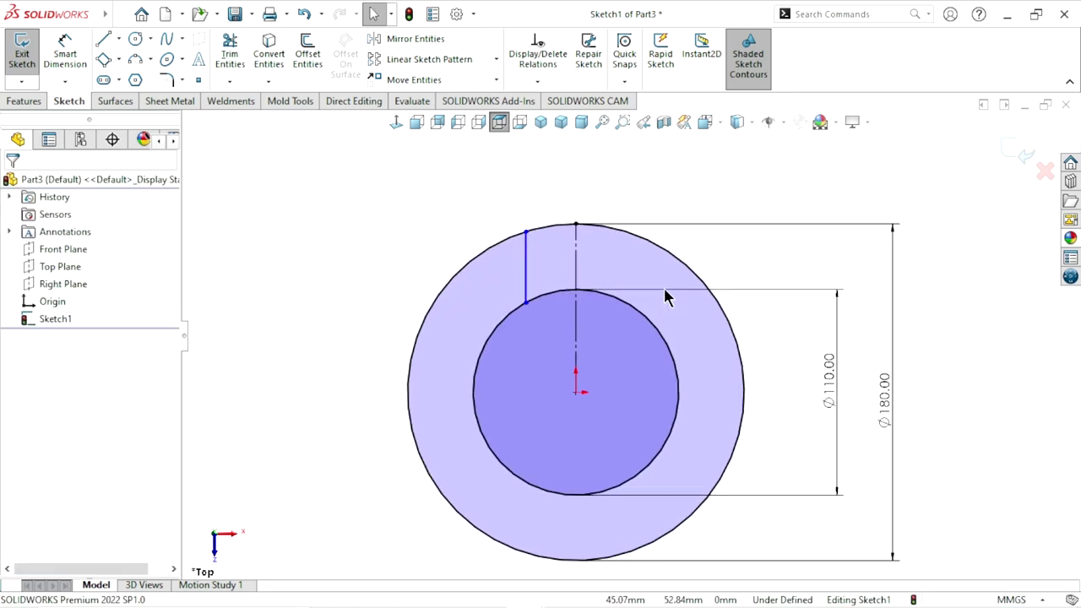
Dimension the new line against the centreline to a 70 mm width
click(60, 50)
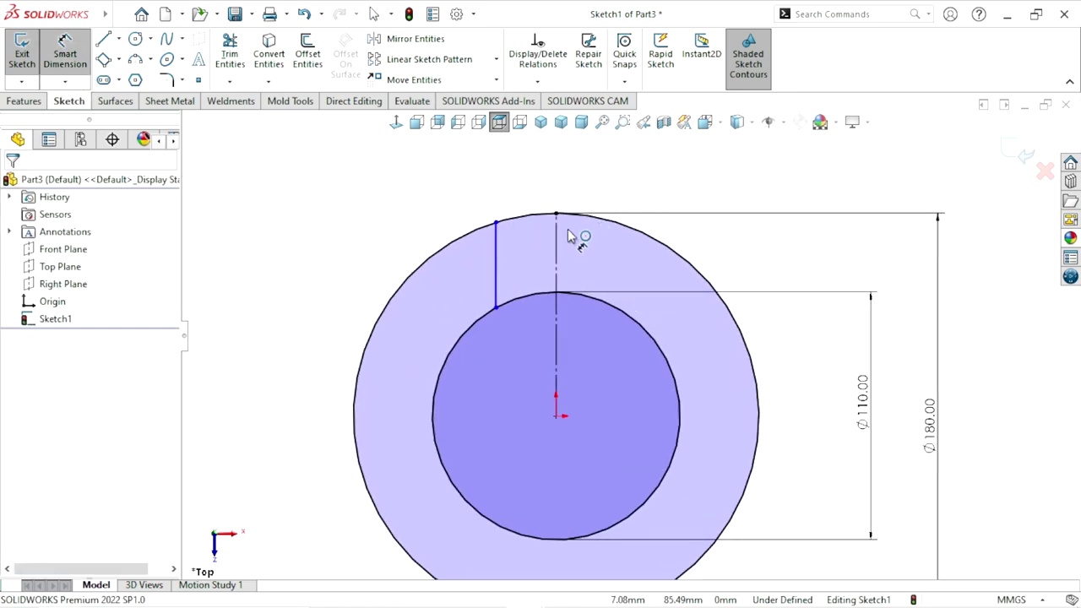
click(498, 264)
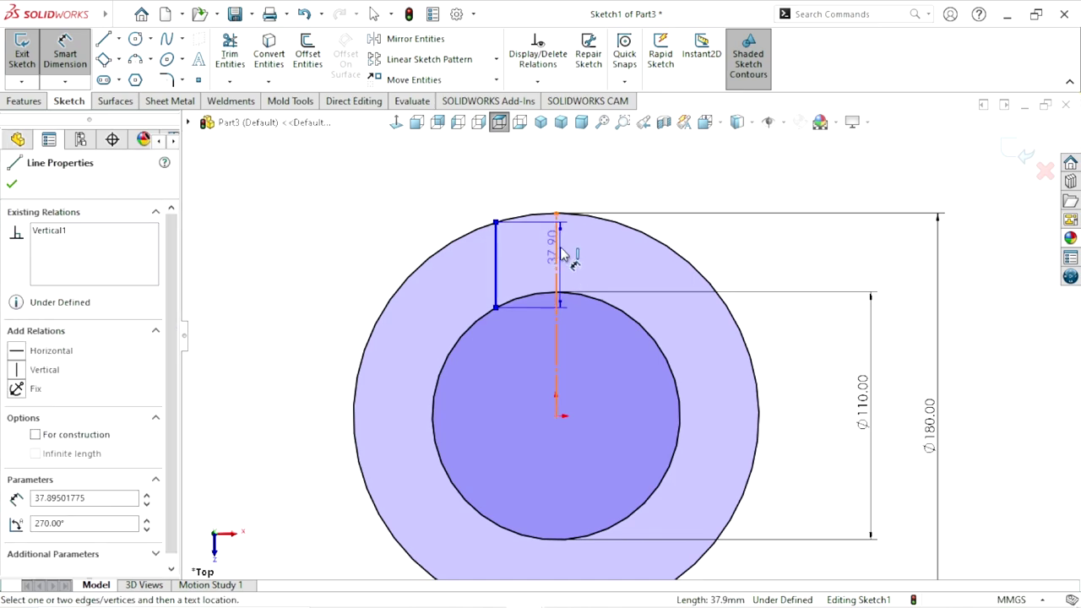
click(557, 253)
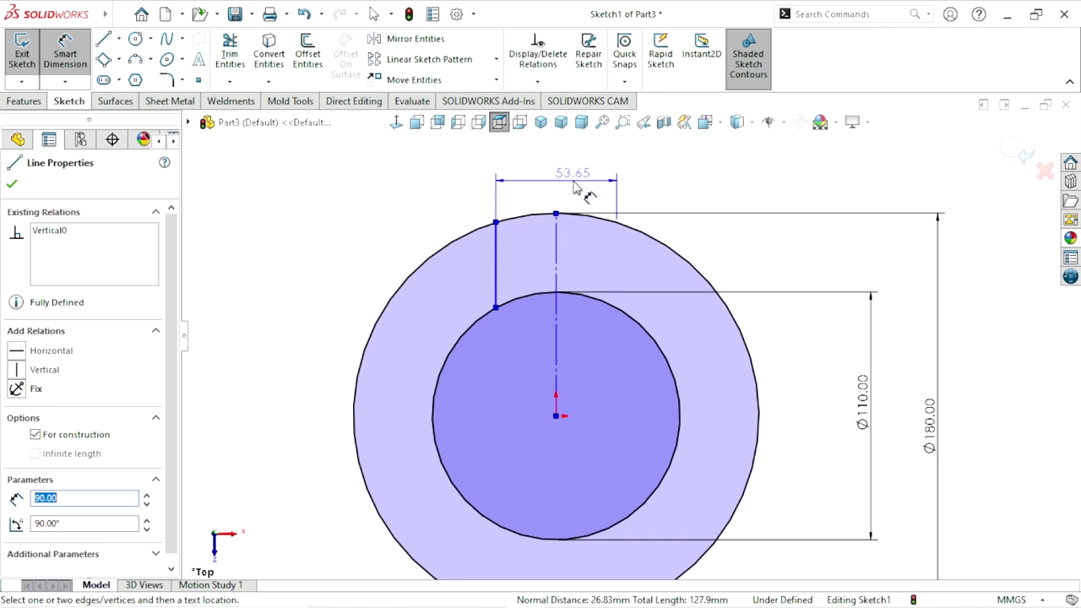
click(572, 187)
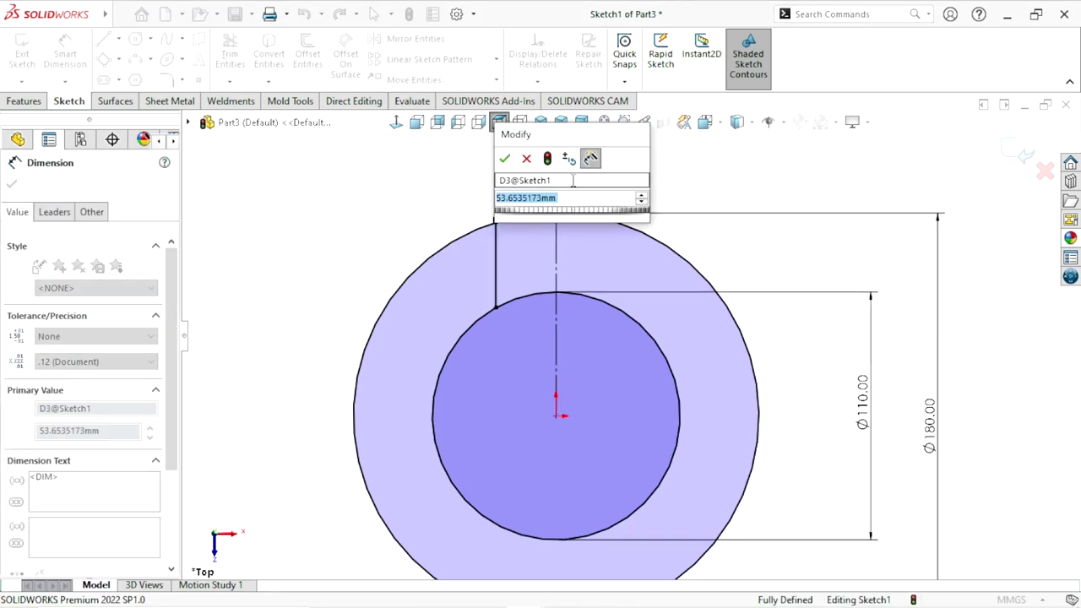
key(Escape)
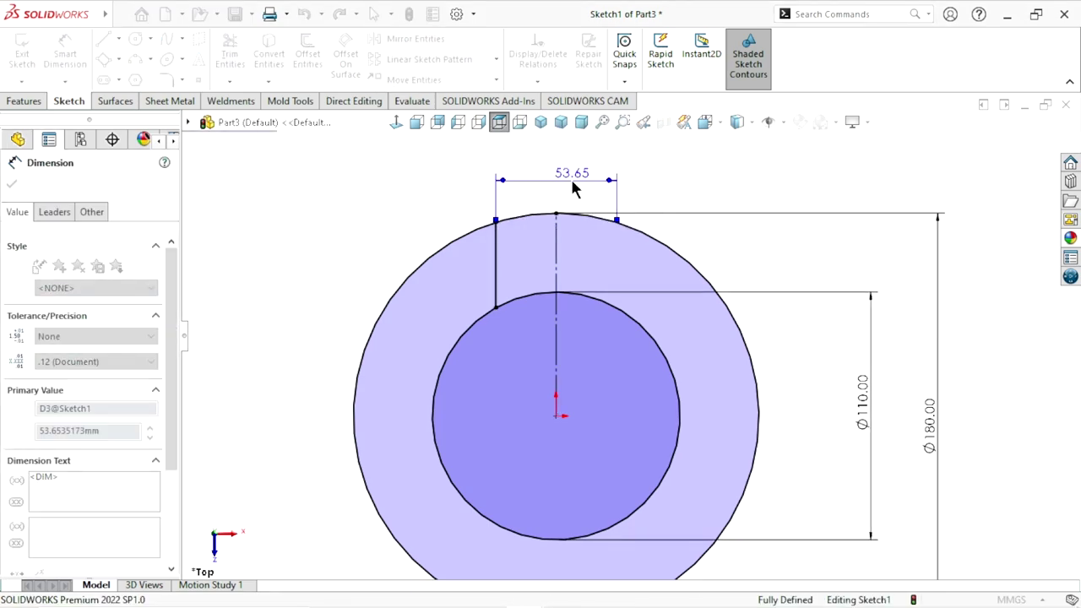
text(70)
key(Return)
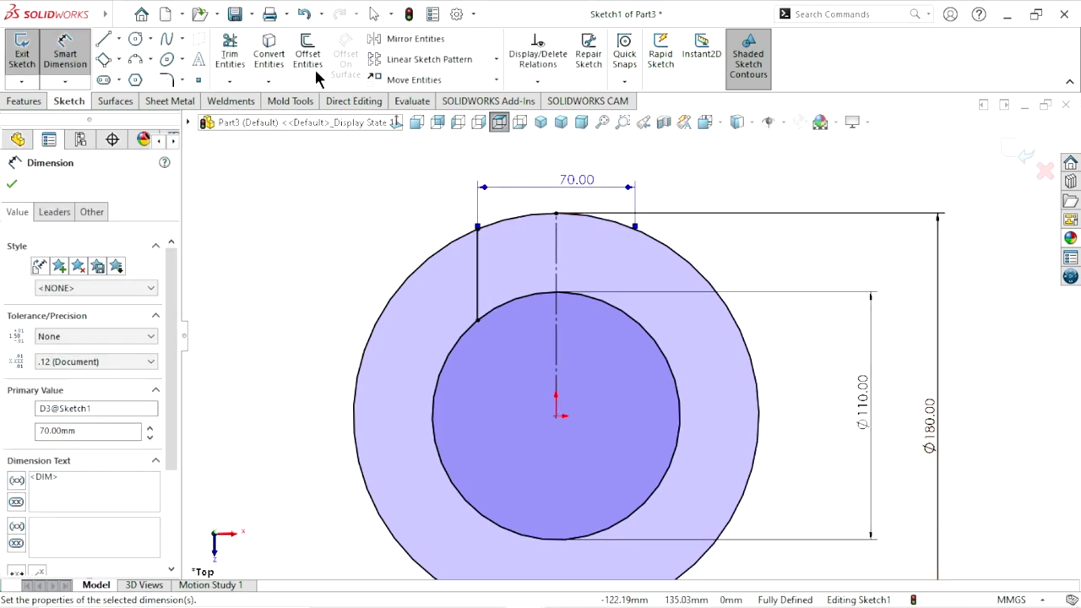
key(Escape)
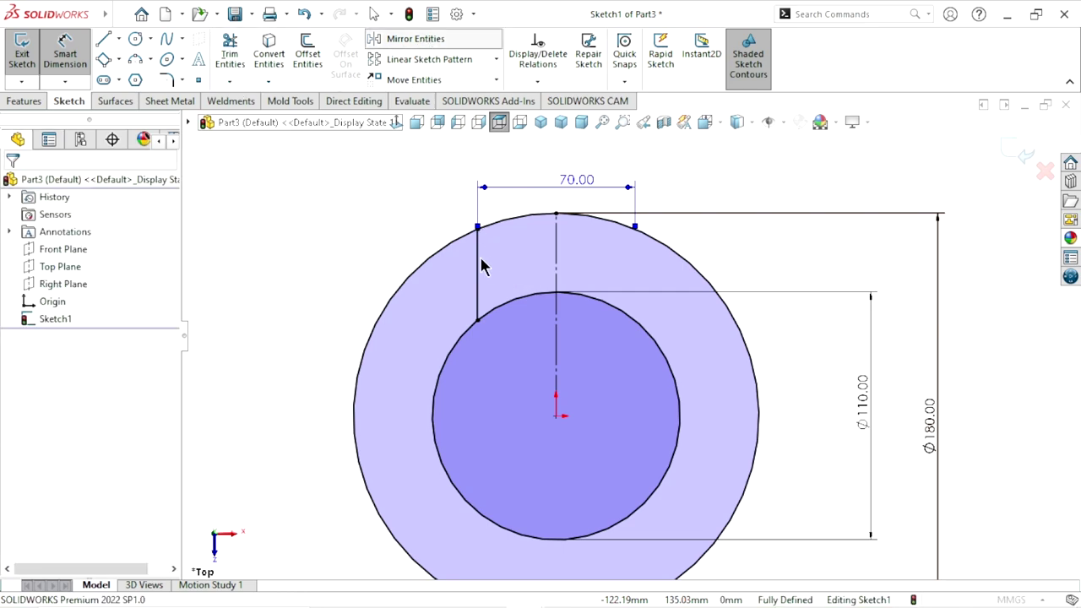
Mirror the left vertical line (Line2) about the centreline (Line1) onto the right side
key(m)
click(478, 266)
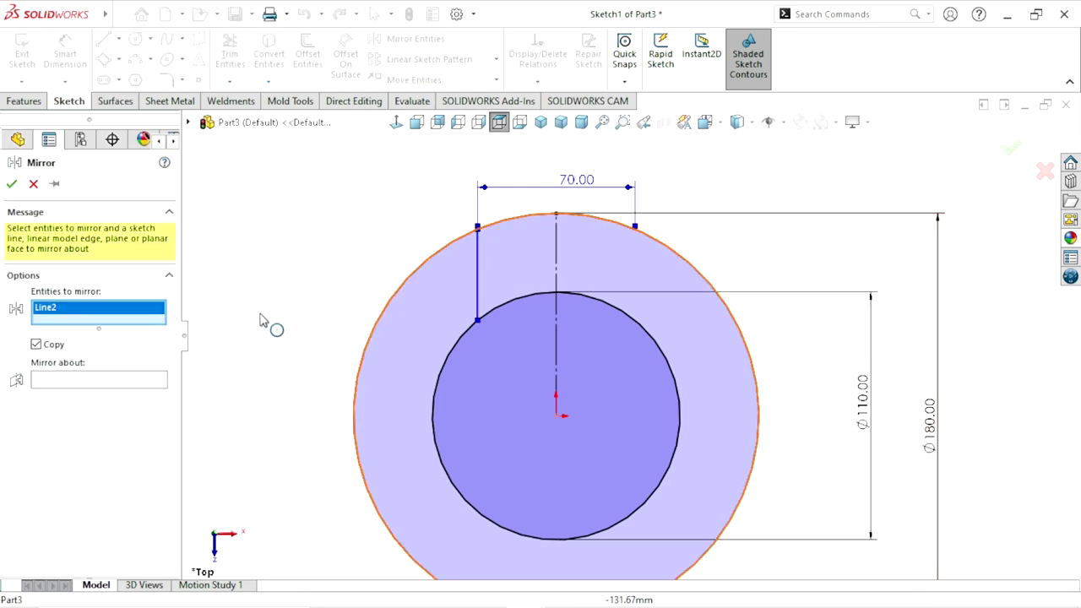
click(55, 379)
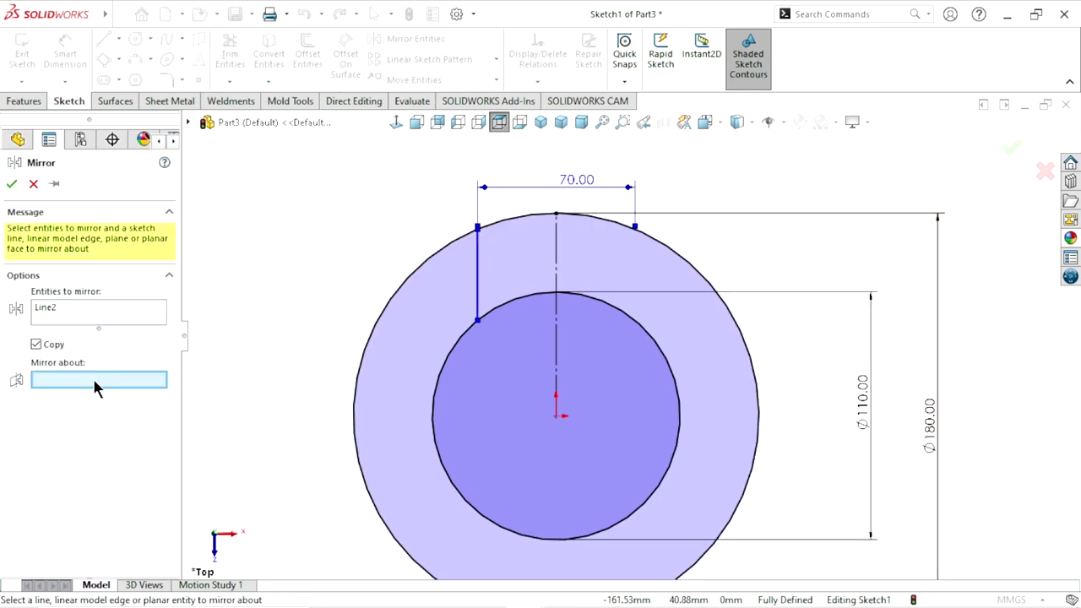
click(557, 277)
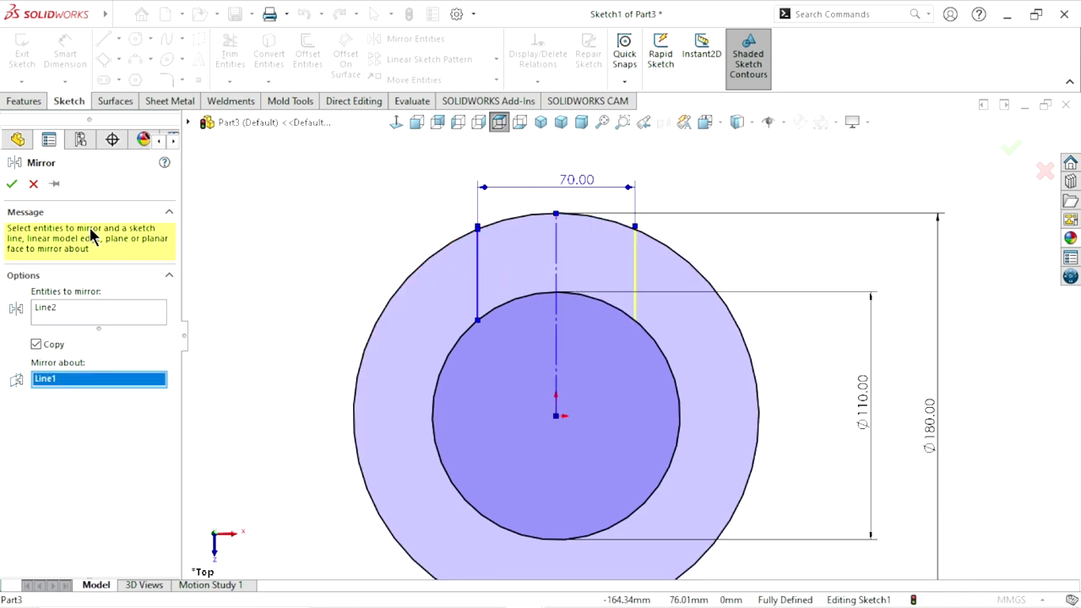
click(12, 184)
scroll(610, 413, up, 2)
scroll(596, 393, down, 2)
scroll(639, 340, up, 1)
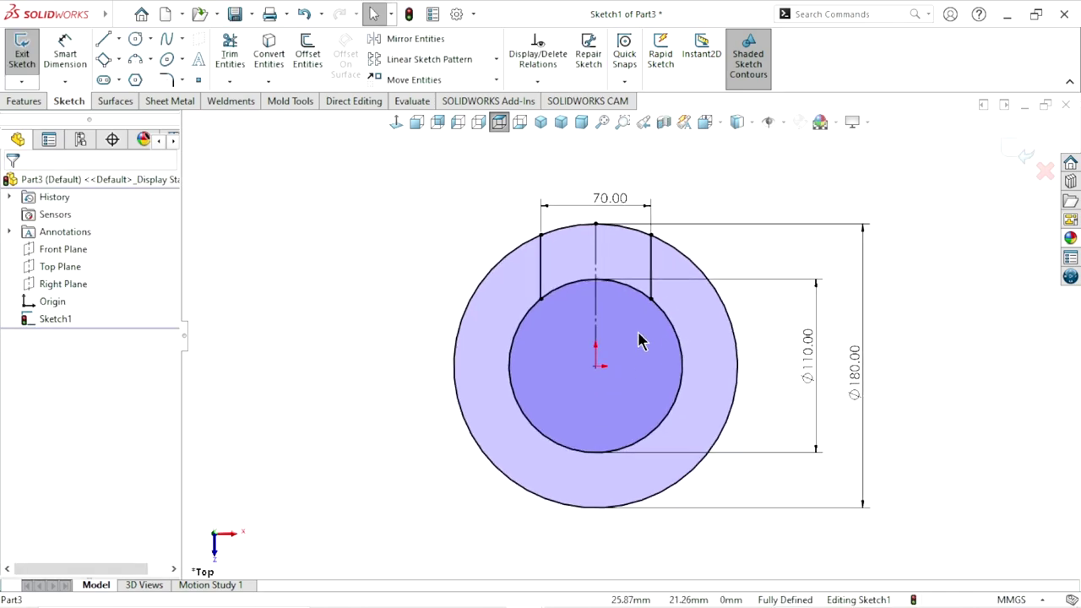
scroll(639, 340, up, 1)
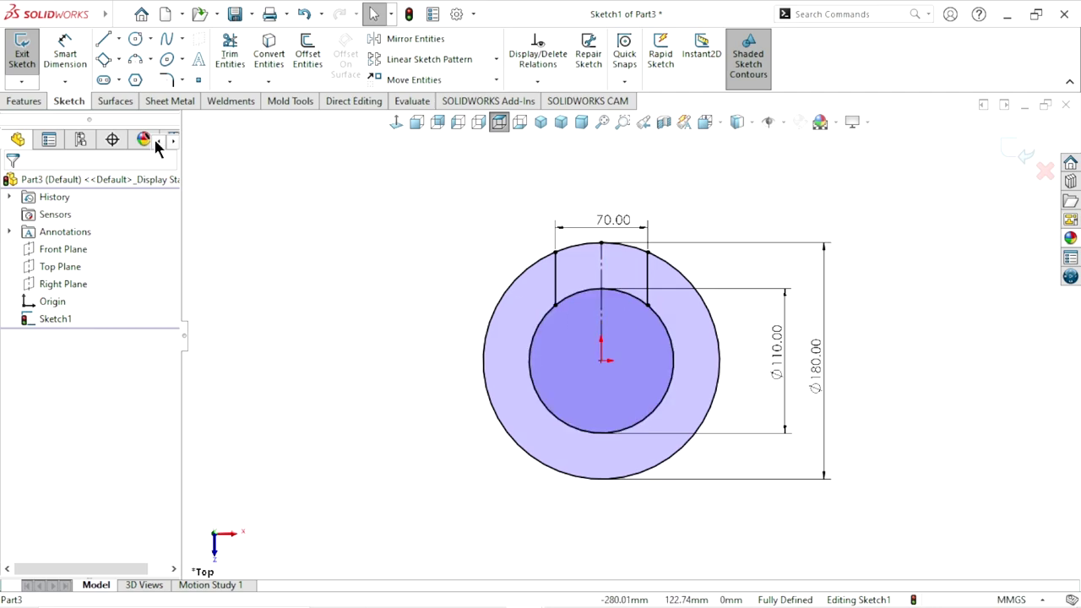
Power-trim the Ø180 circle, keeping only its top arc between the two vertical lines
click(229, 55)
scroll(669, 328, down, 1)
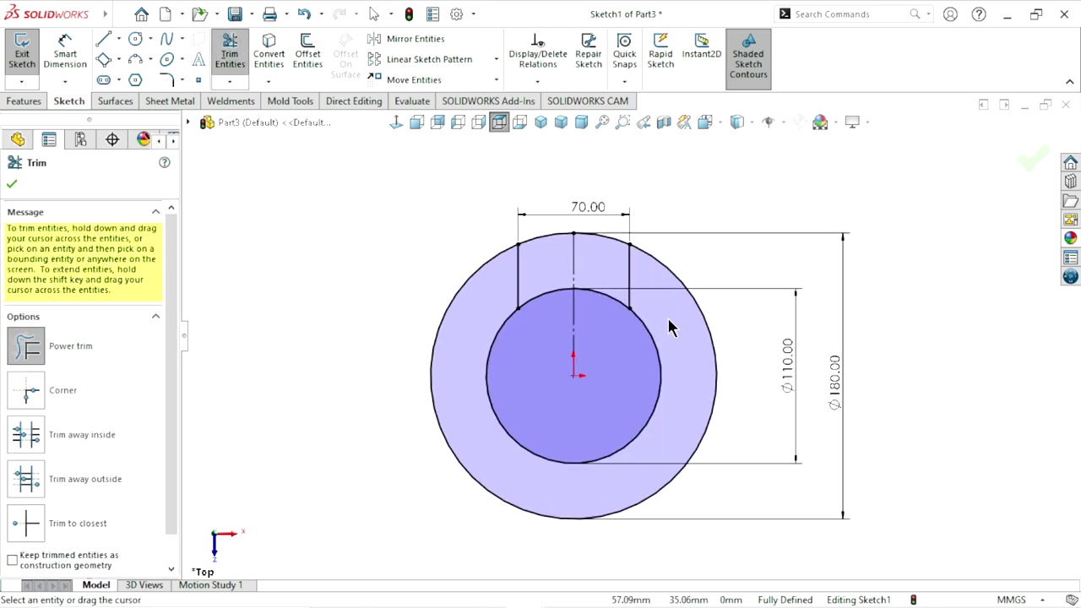
scroll(668, 328, down, 1)
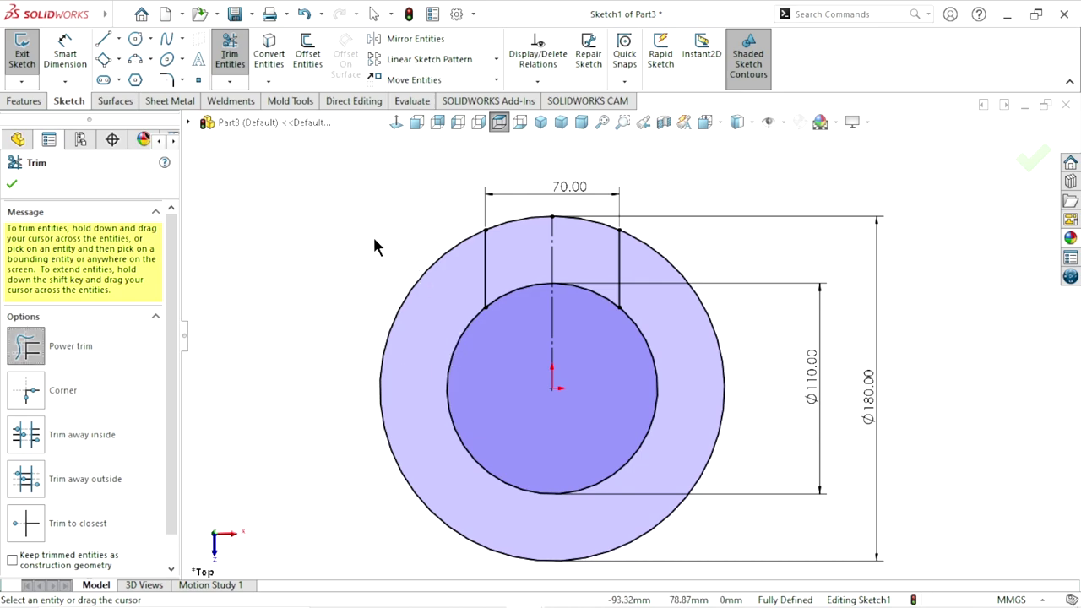
drag(374, 240, 444, 334)
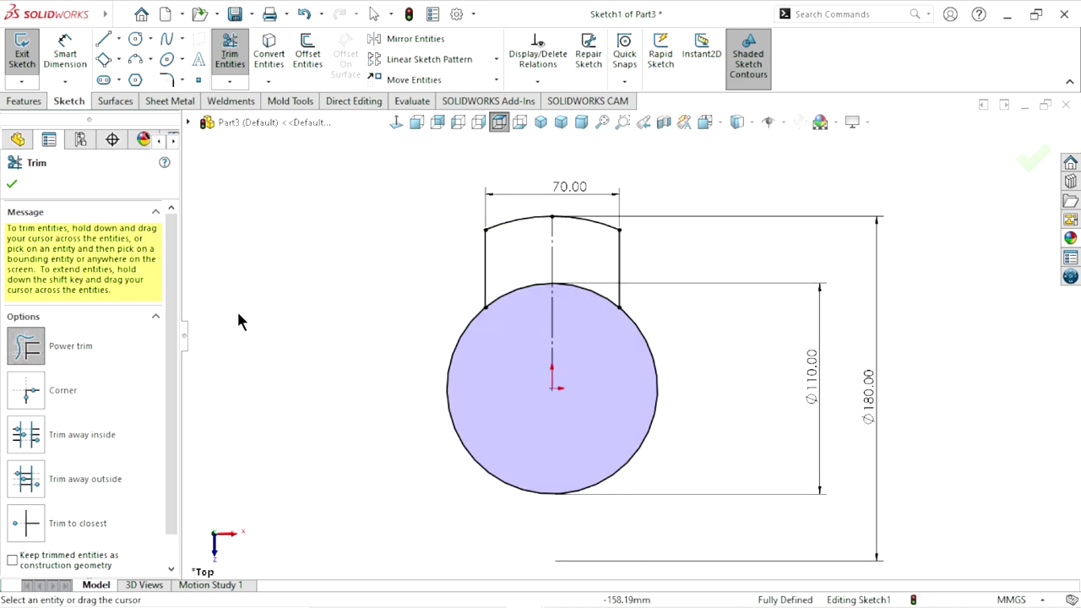
click(12, 183)
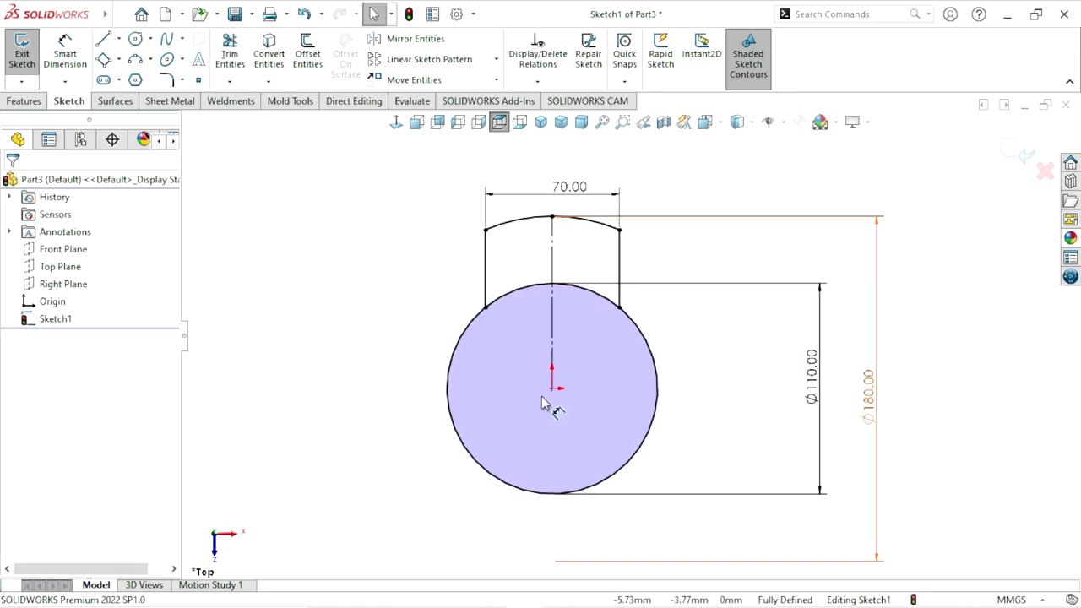
scroll(606, 361, up, 3)
scroll(605, 362, down, 3)
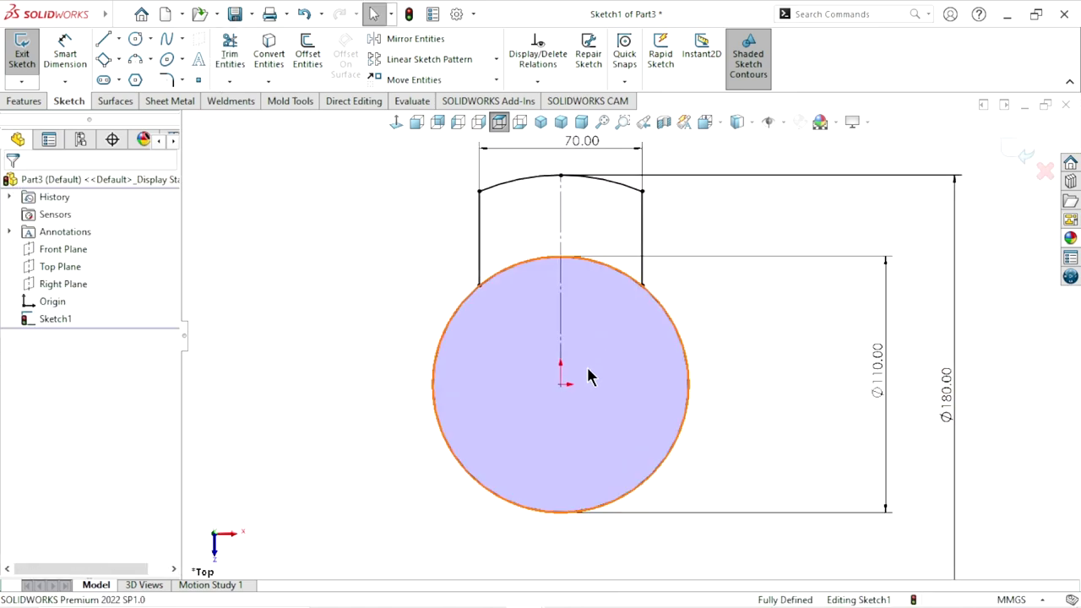
scroll(588, 374, up, 3)
scroll(567, 366, down, 4)
scroll(598, 345, up, 2)
scroll(636, 318, down, 1)
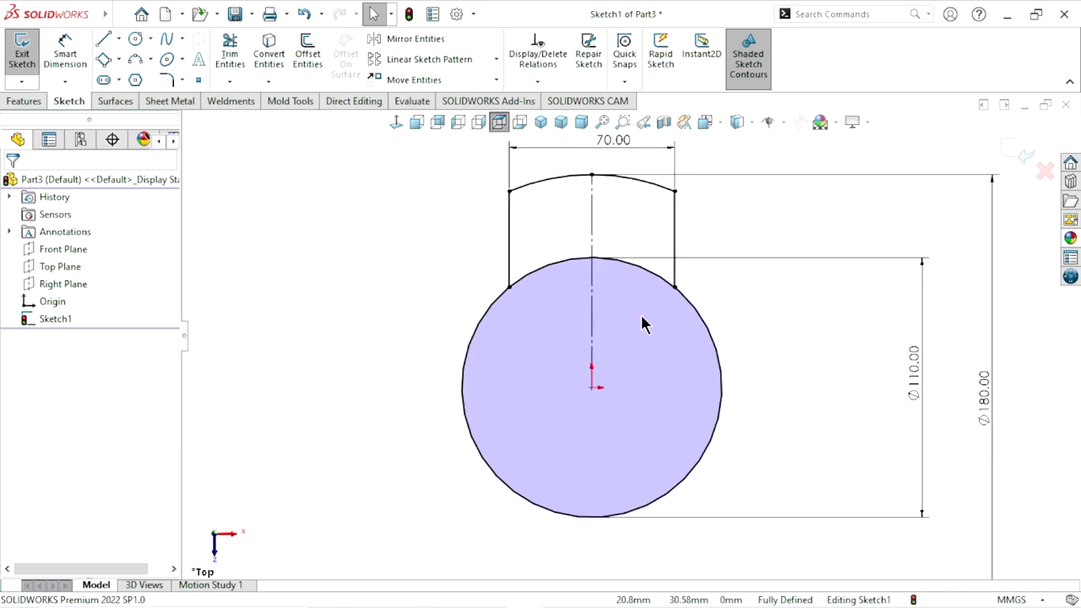
Set up a circular sketch pattern centred on the Ø110 circle with 3 instances
click(495, 60)
click(456, 99)
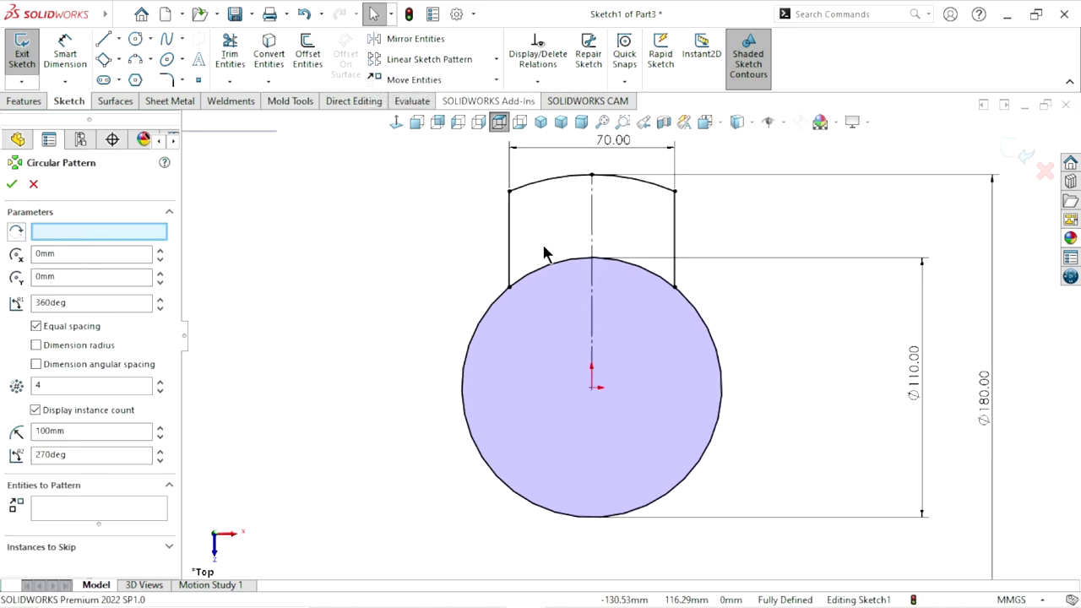
click(63, 229)
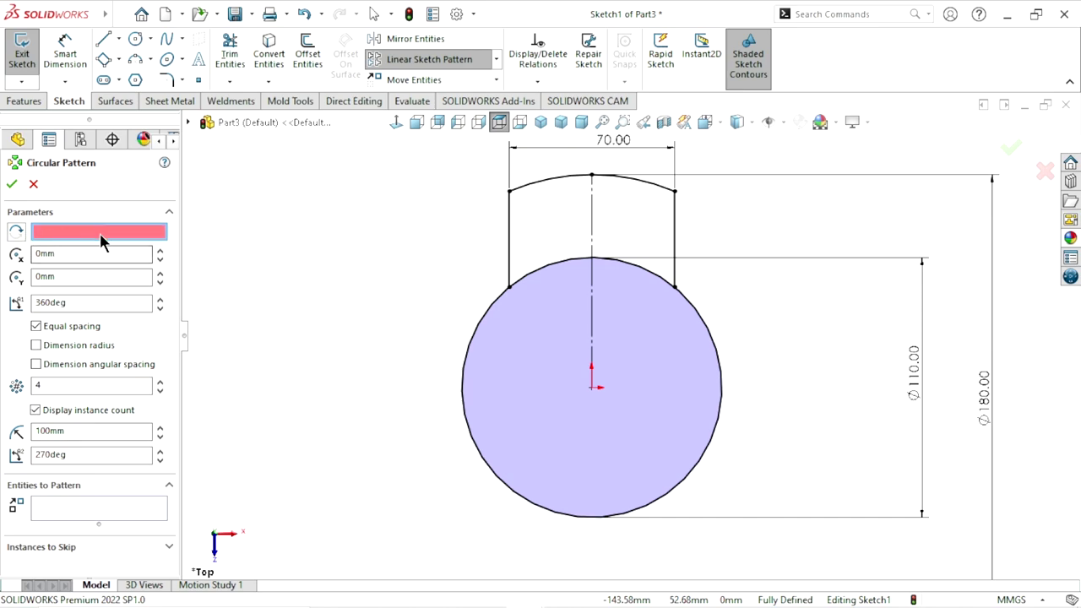
click(490, 310)
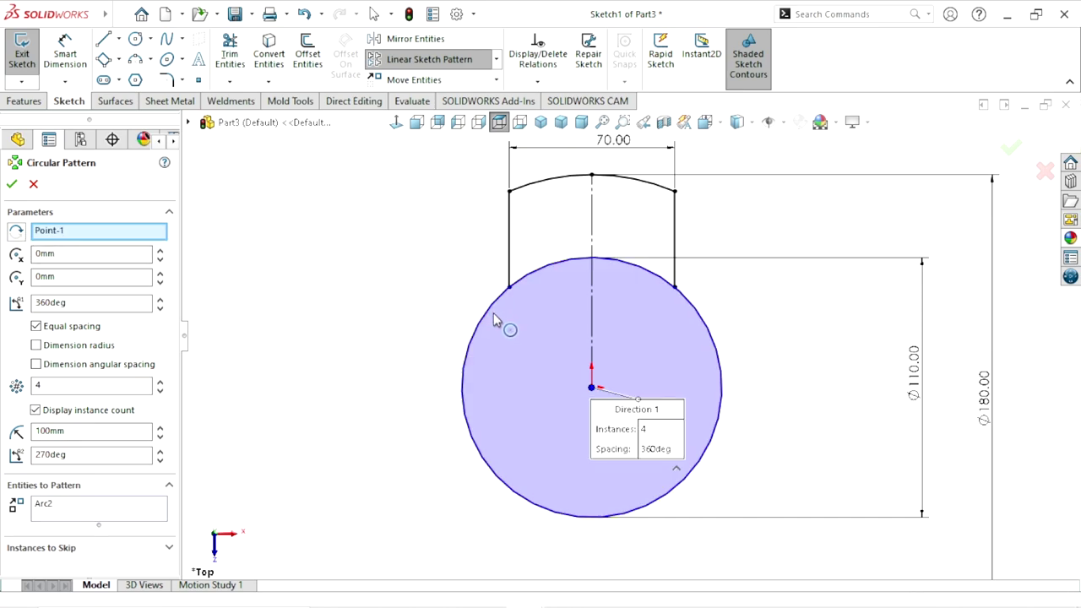
double_click(33, 385)
text(3)
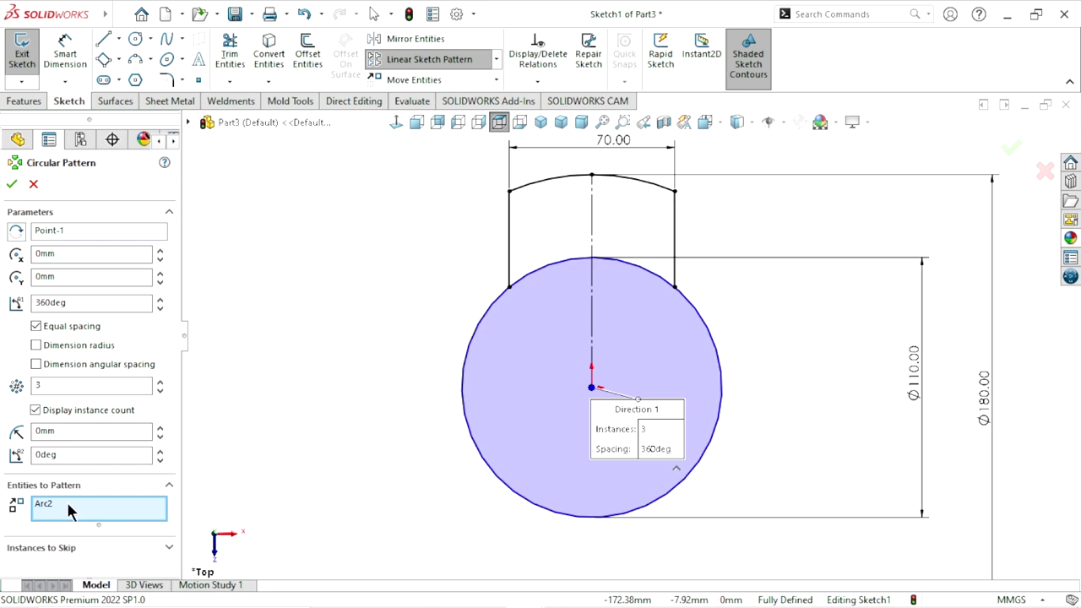
Replace Arc2 with Line2, Arc1 and Line3 as pattern entities, repeated three times over 360°
right_click(70, 509)
click(99, 518)
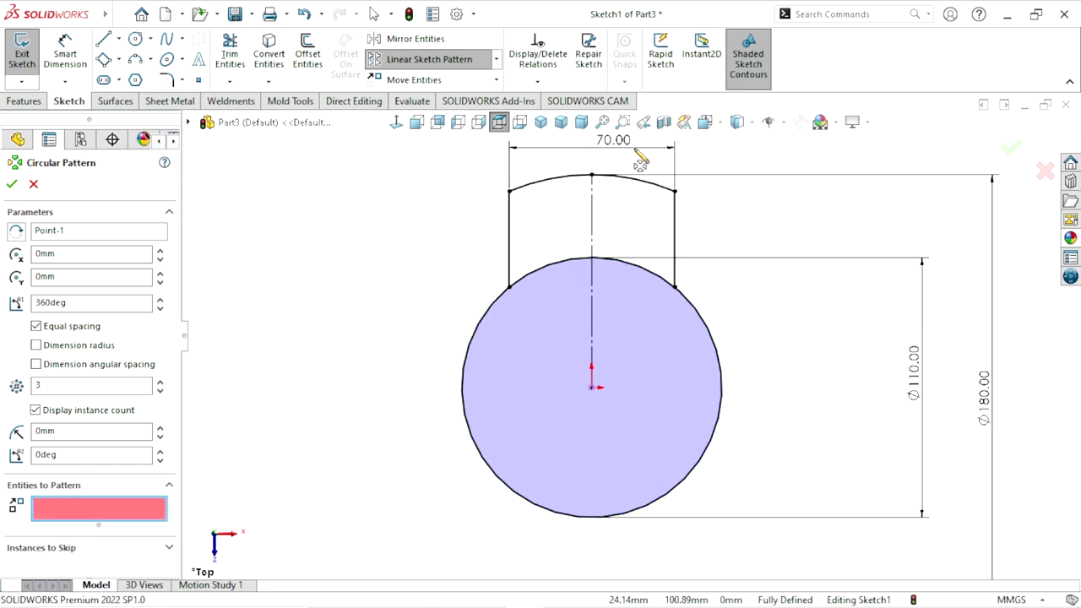
click(510, 243)
click(547, 184)
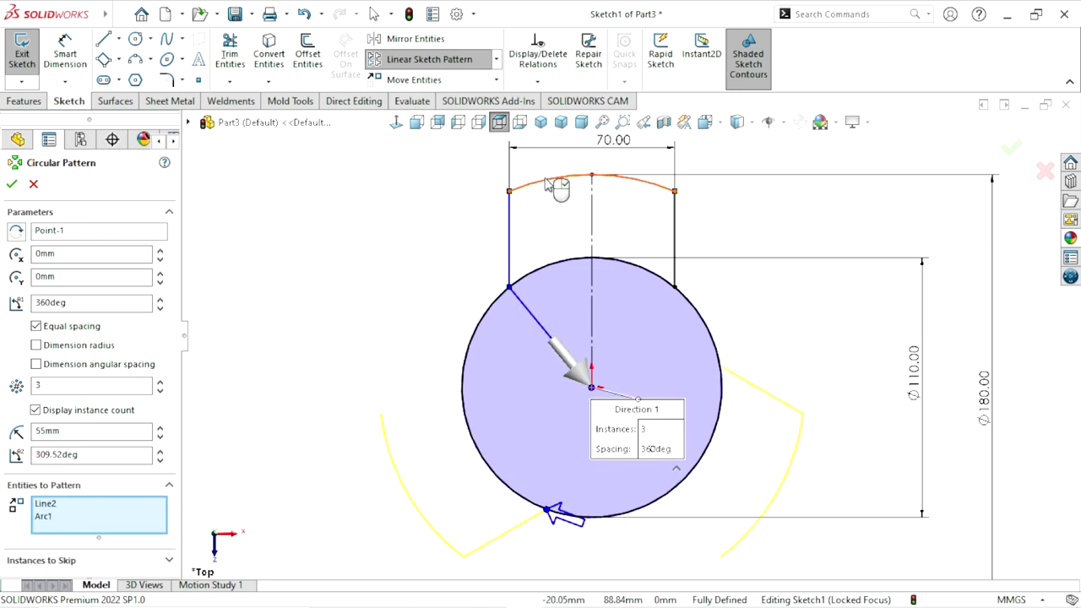
click(681, 218)
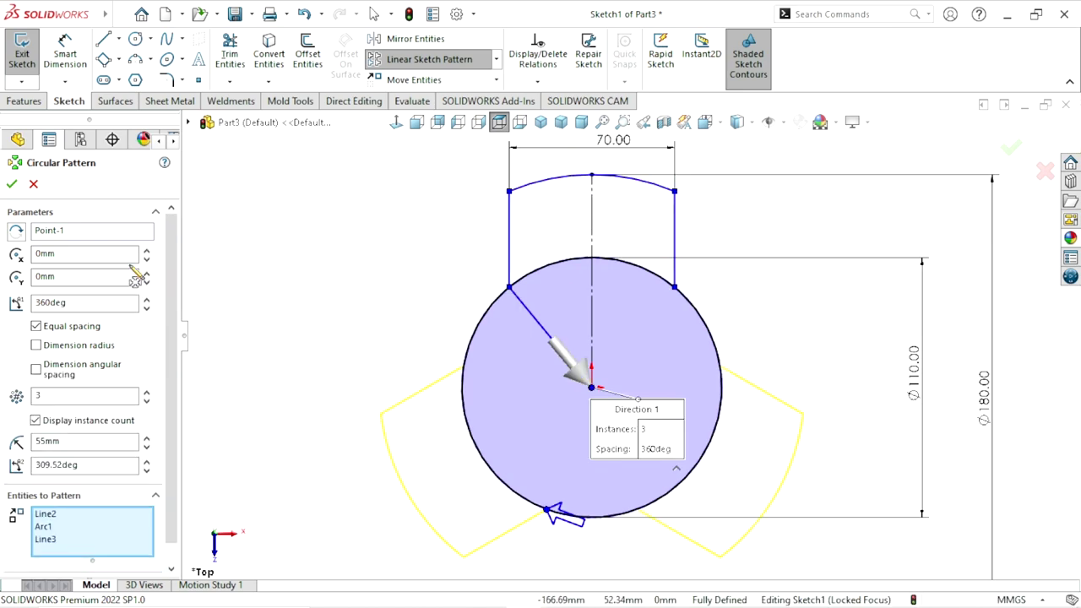
click(12, 184)
scroll(582, 168, up, 3)
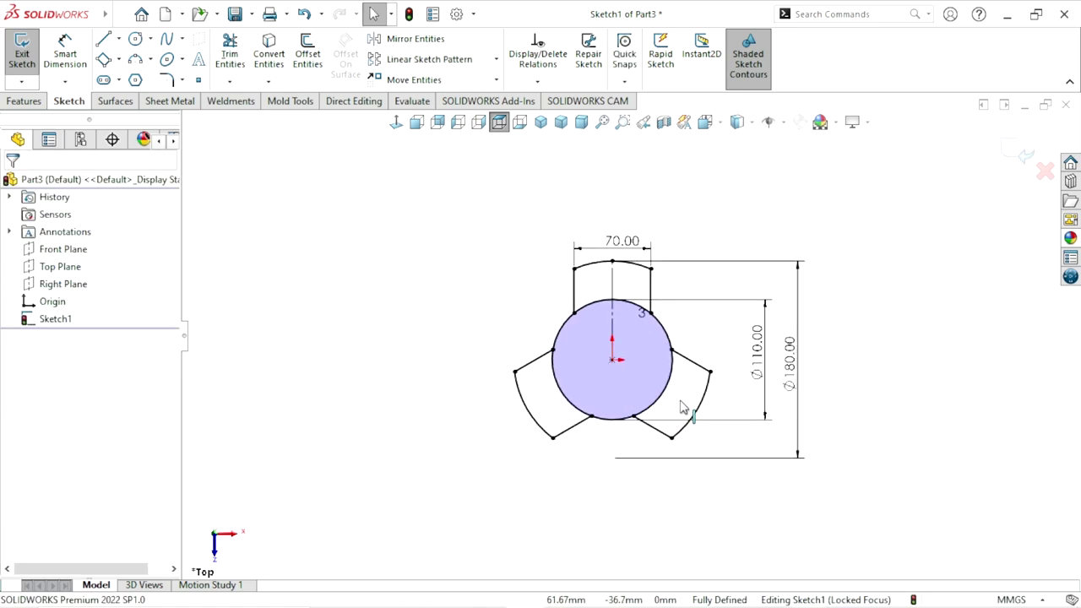
scroll(582, 169, down, 2)
Trim the inner-circle arcs and crossing lines inside each lobe, leaving a closed three-lobed profile
click(228, 63)
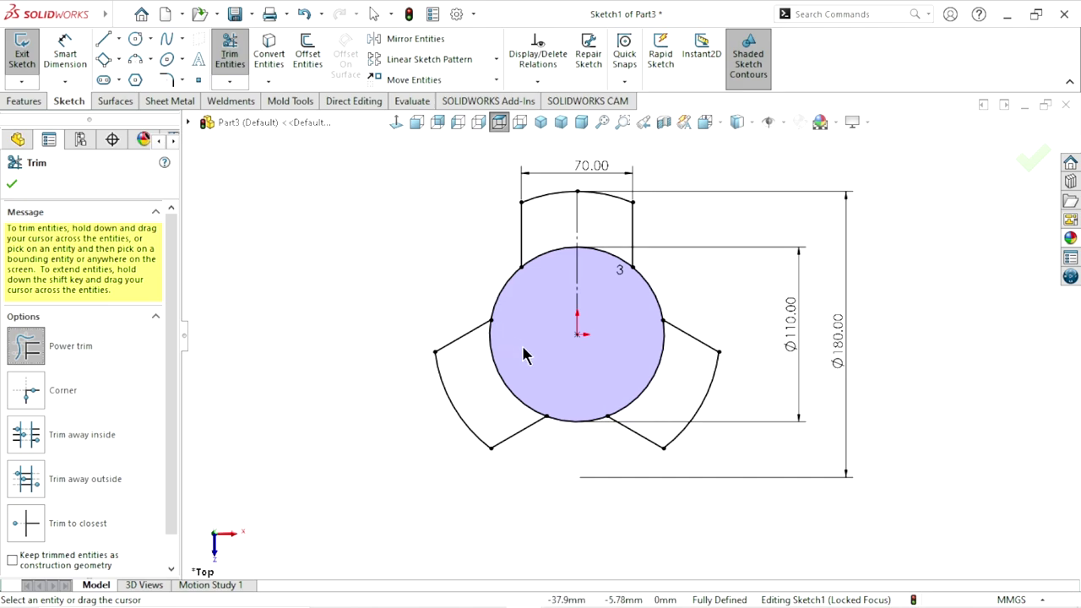
mouse_move(526, 354)
mouse_down()
mouse_move(495, 390)
mouse_move(675, 391)
mouse_up()
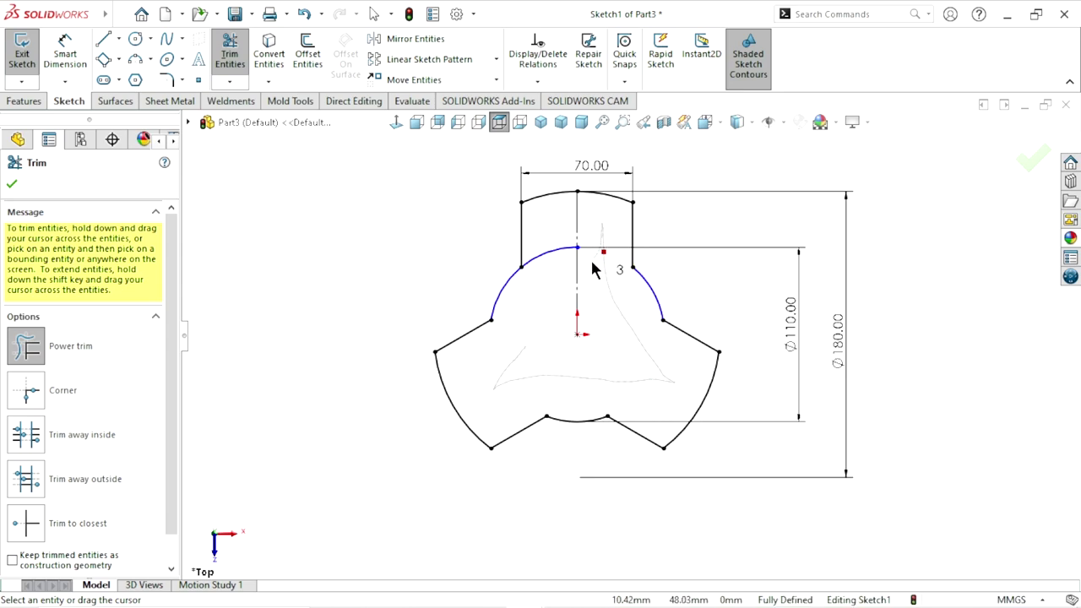
drag(592, 268, 582, 365)
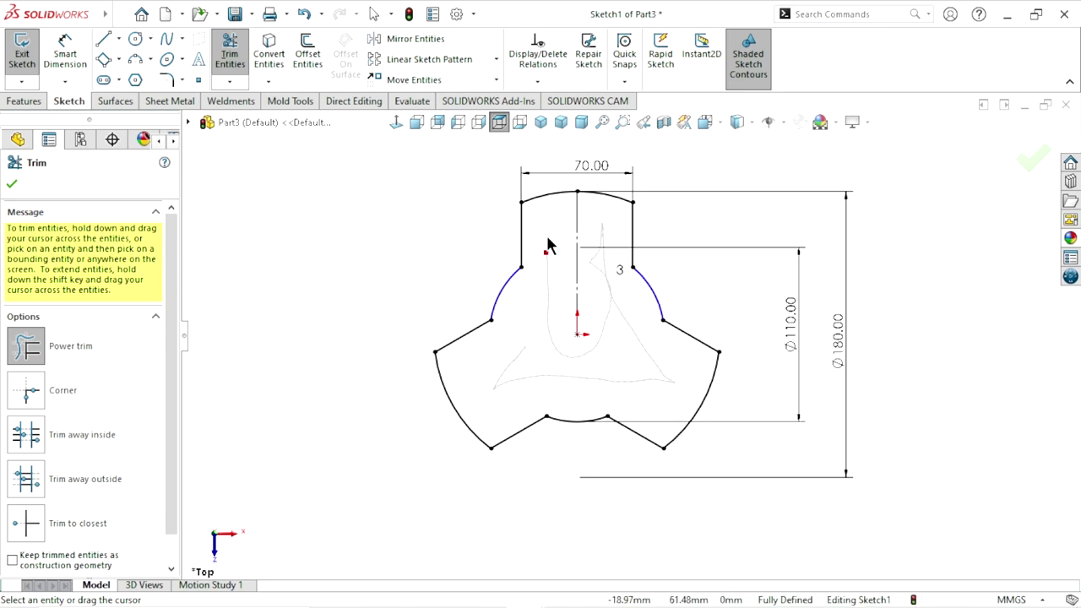
drag(547, 245, 545, 248)
click(12, 187)
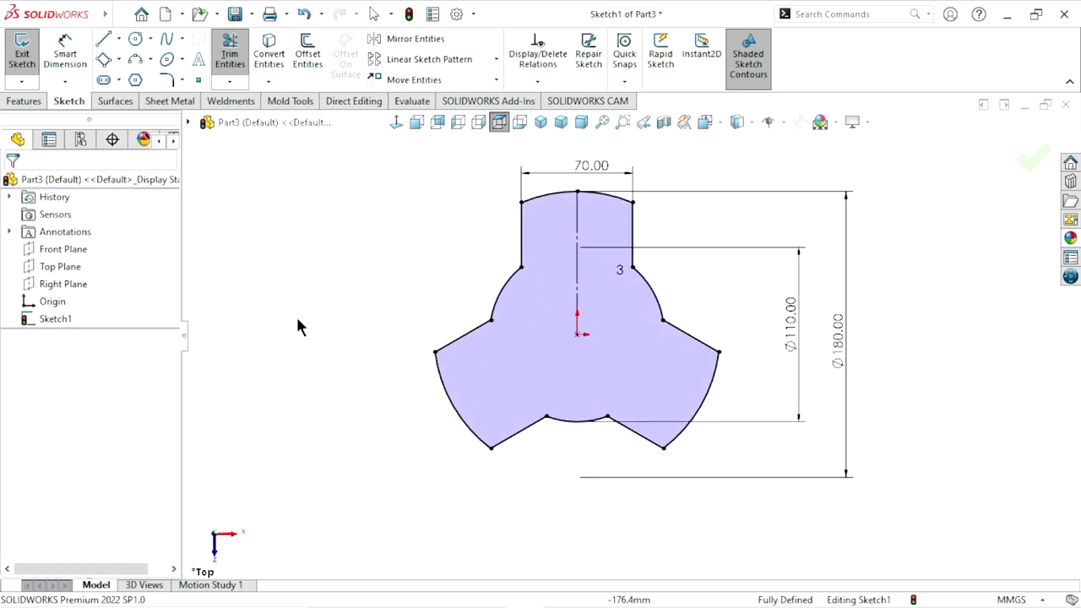
key(z)
scroll(568, 253, down, 2)
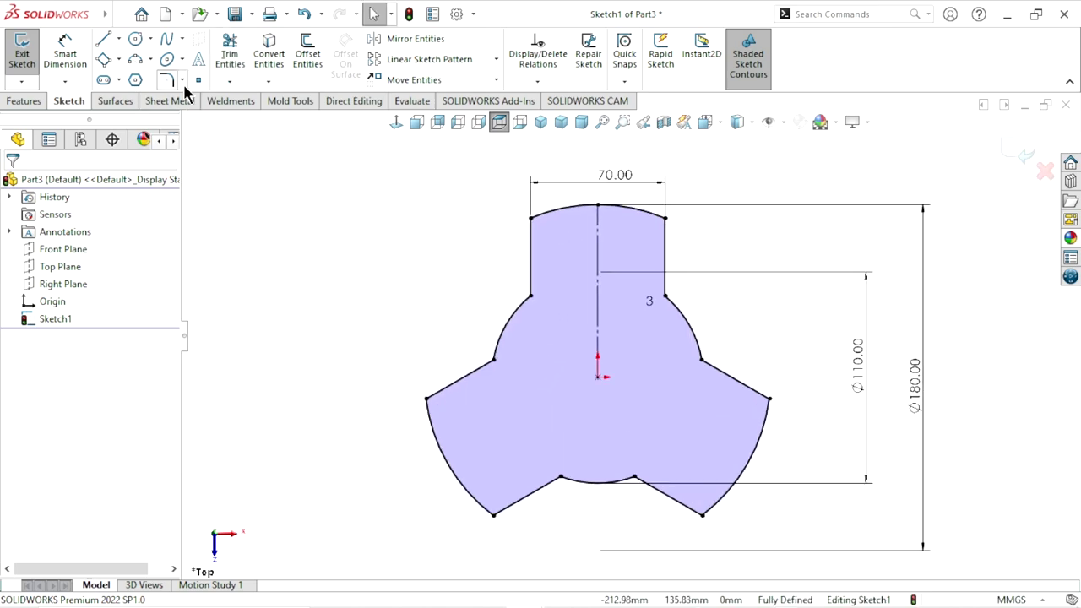
Round all six outer lobe corners with R10 mm sketch fillets
click(166, 80)
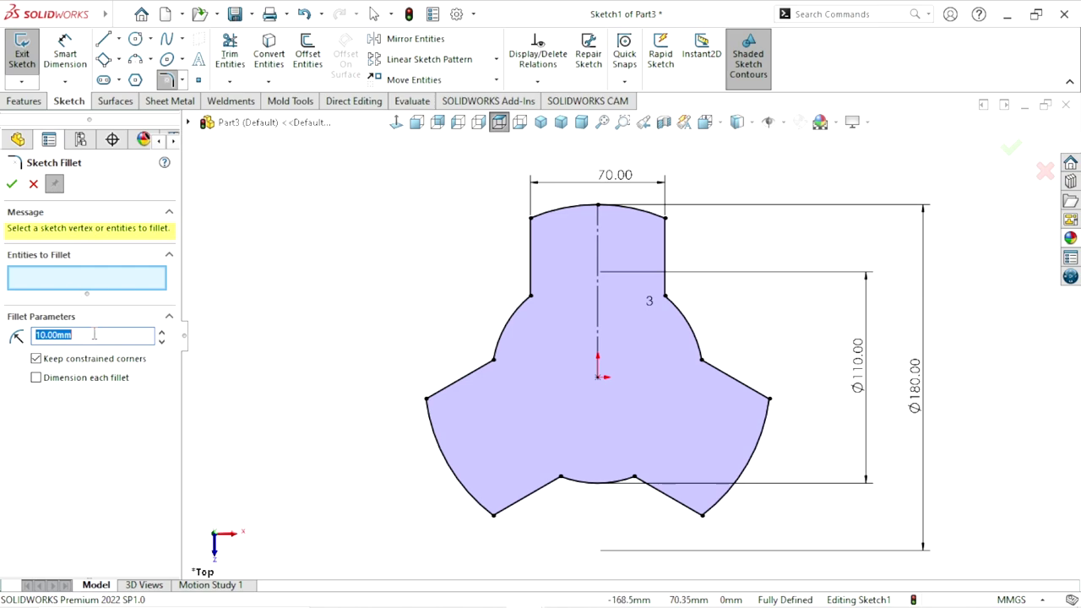
click(532, 218)
click(665, 220)
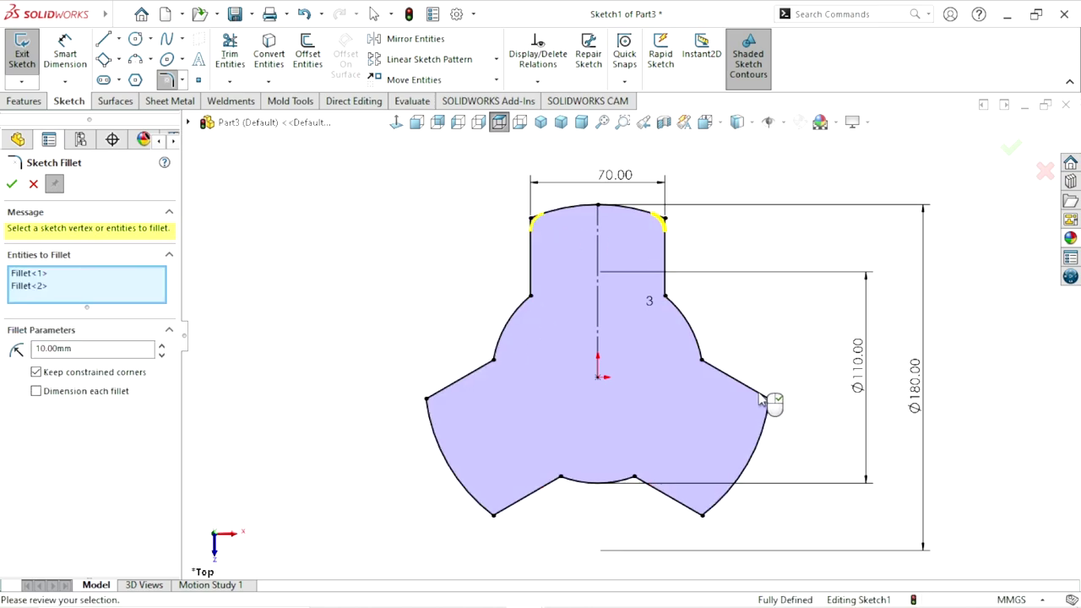
click(767, 402)
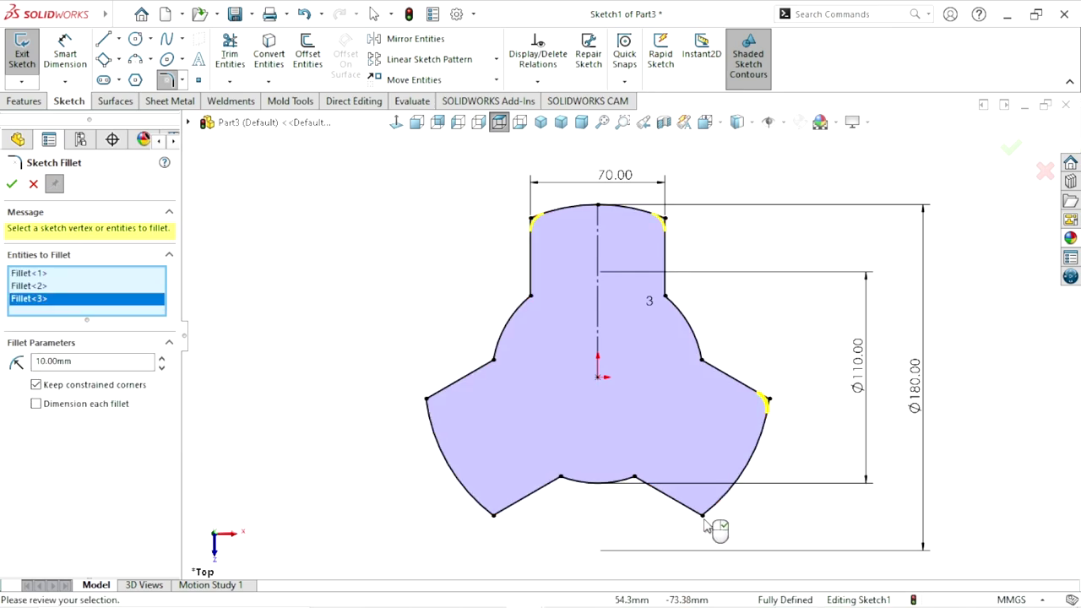
click(701, 514)
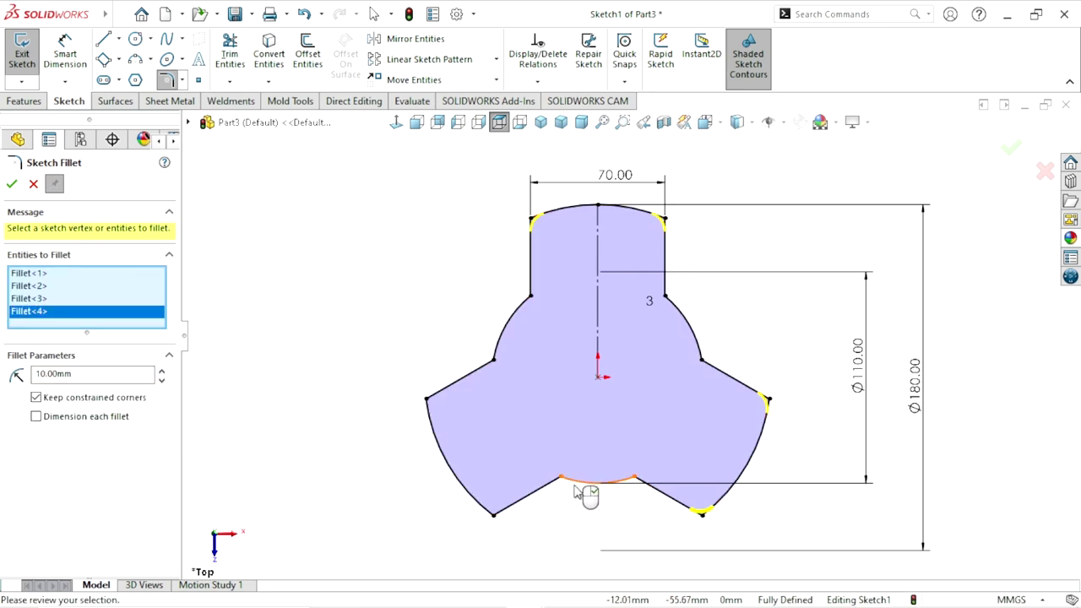
click(494, 514)
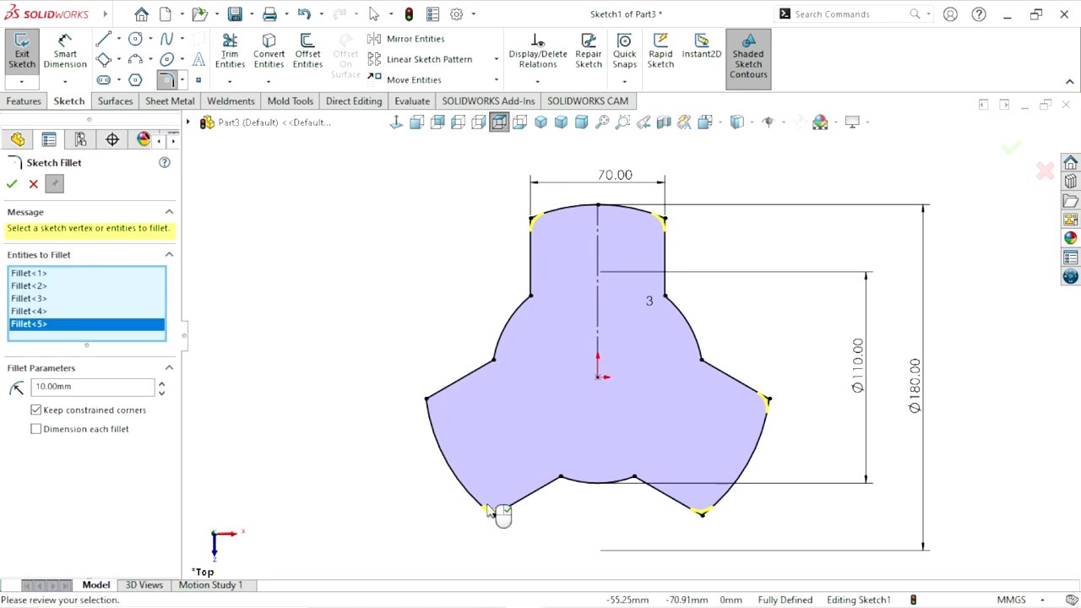
click(428, 401)
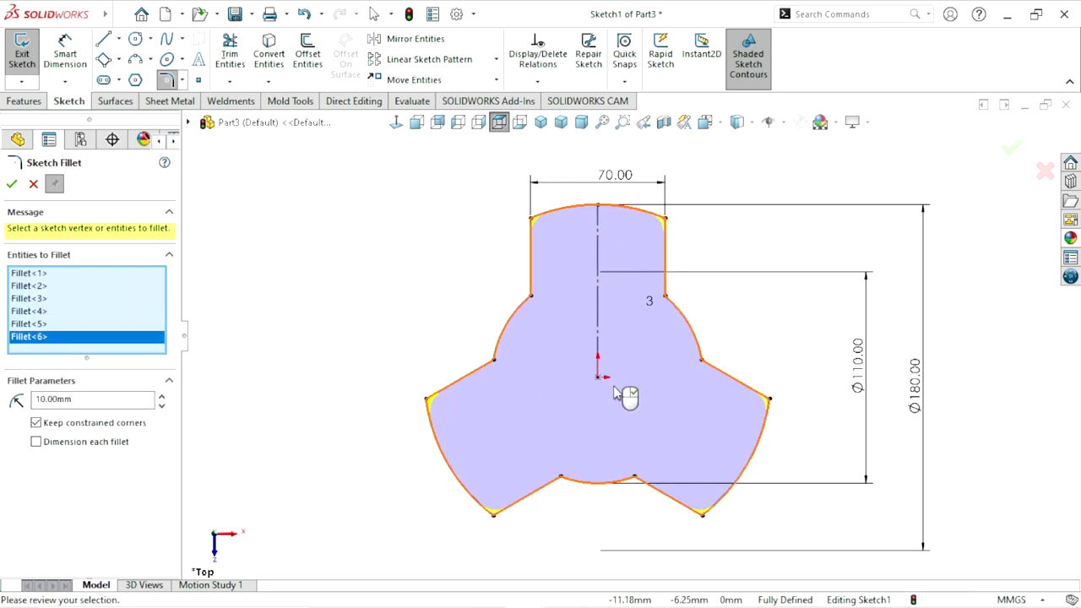
scroll(639, 397, up, 1)
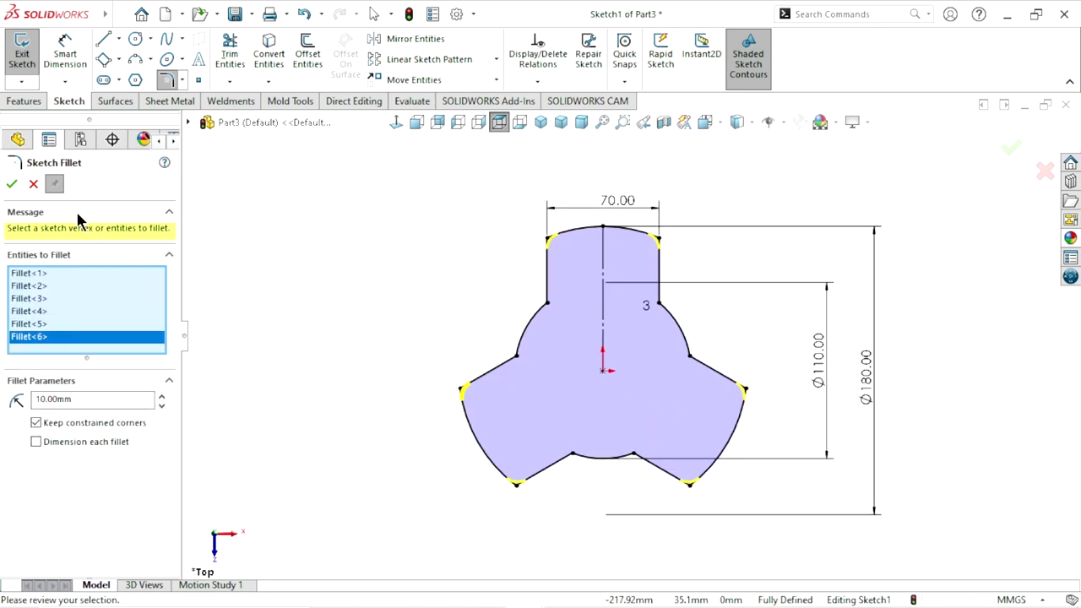
click(12, 185)
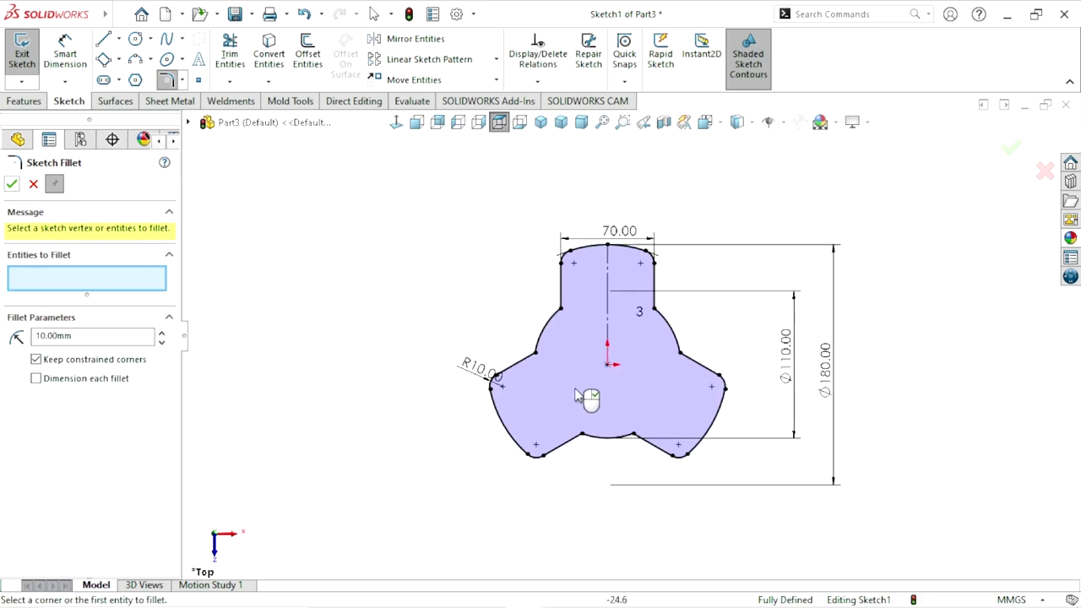
click(8, 186)
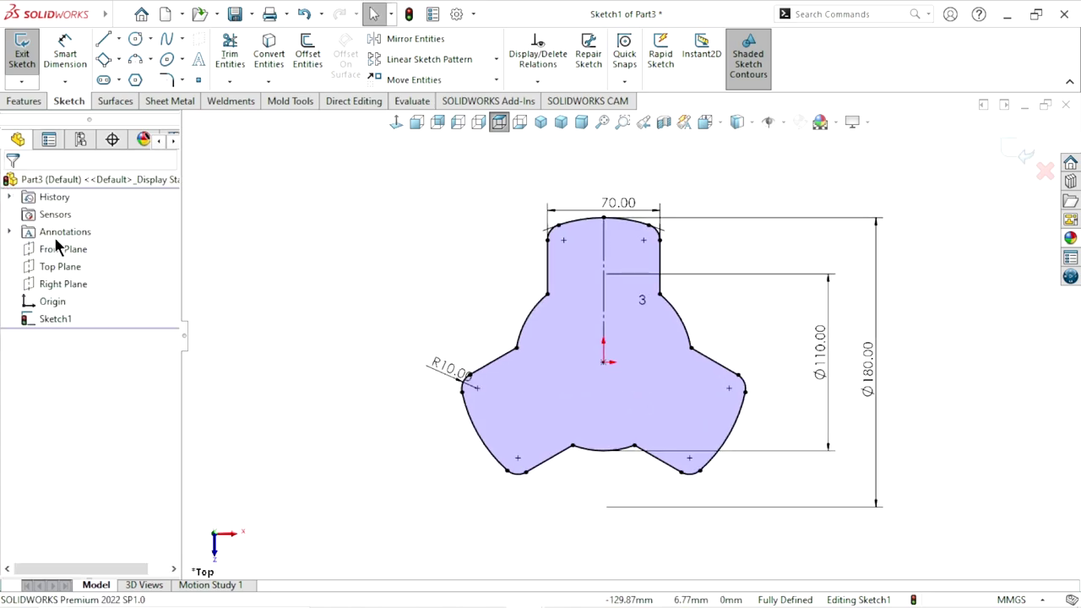
scroll(675, 403, up, 1)
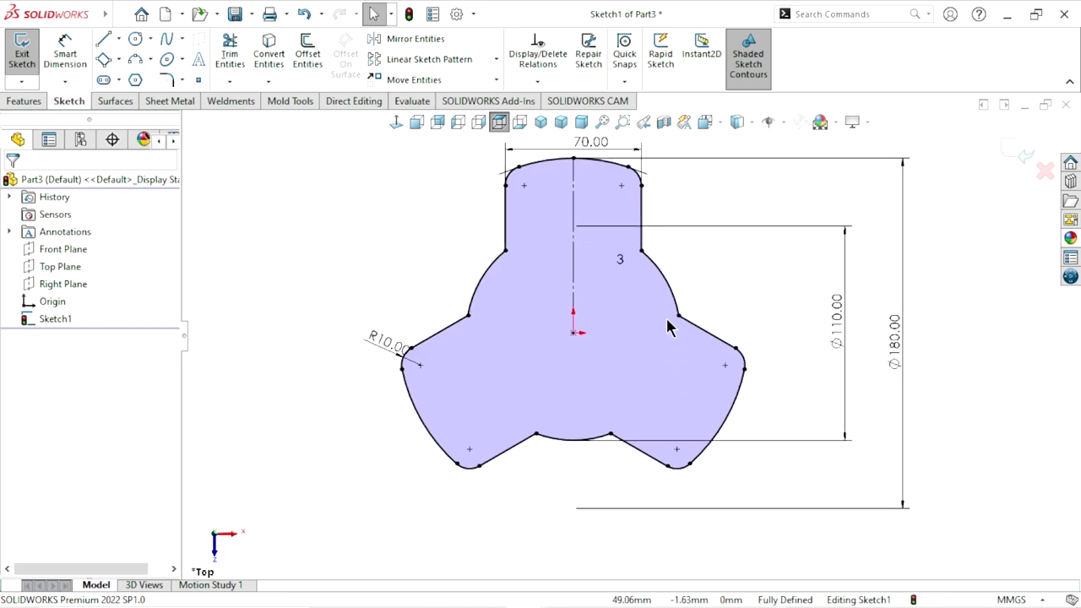
scroll(667, 325, up, 1)
scroll(655, 283, down, 1)
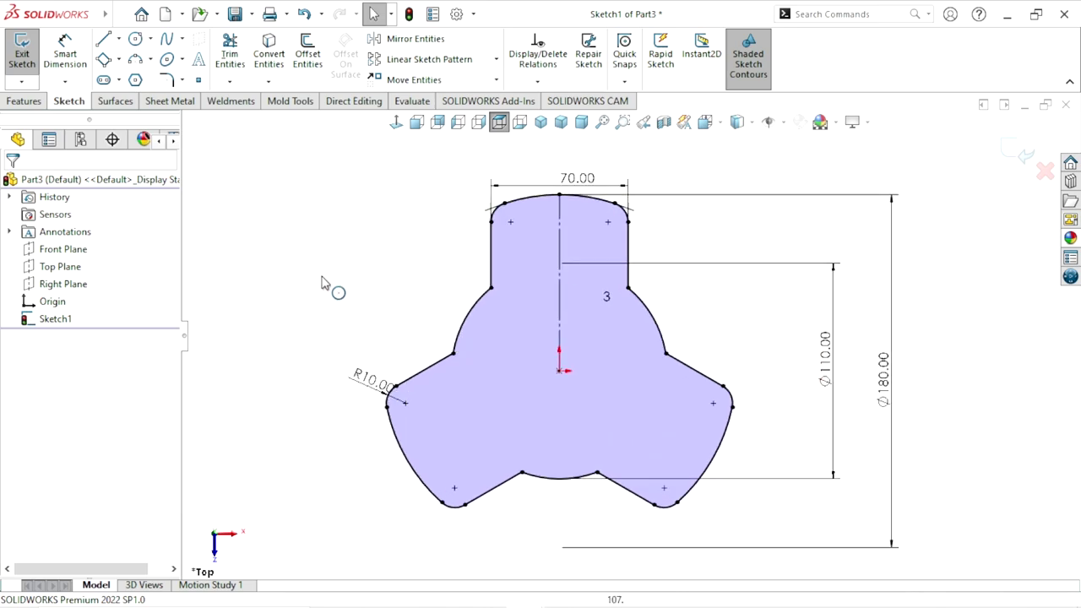
Extrude the three-lobed sketch 25 mm with a Mid Plane end condition into a solid plate
click(23, 102)
click(37, 63)
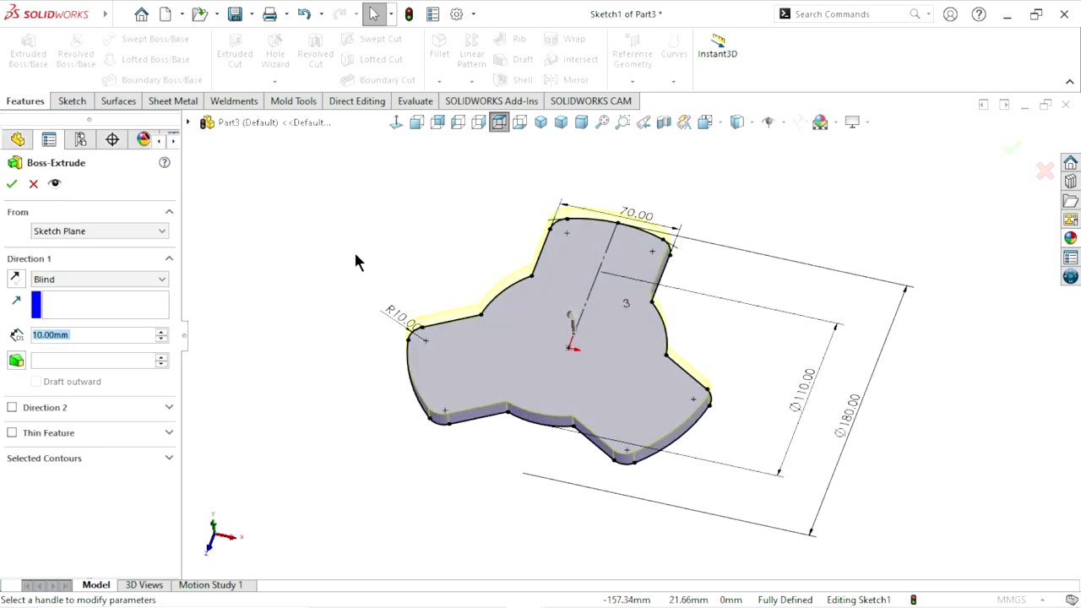
click(128, 279)
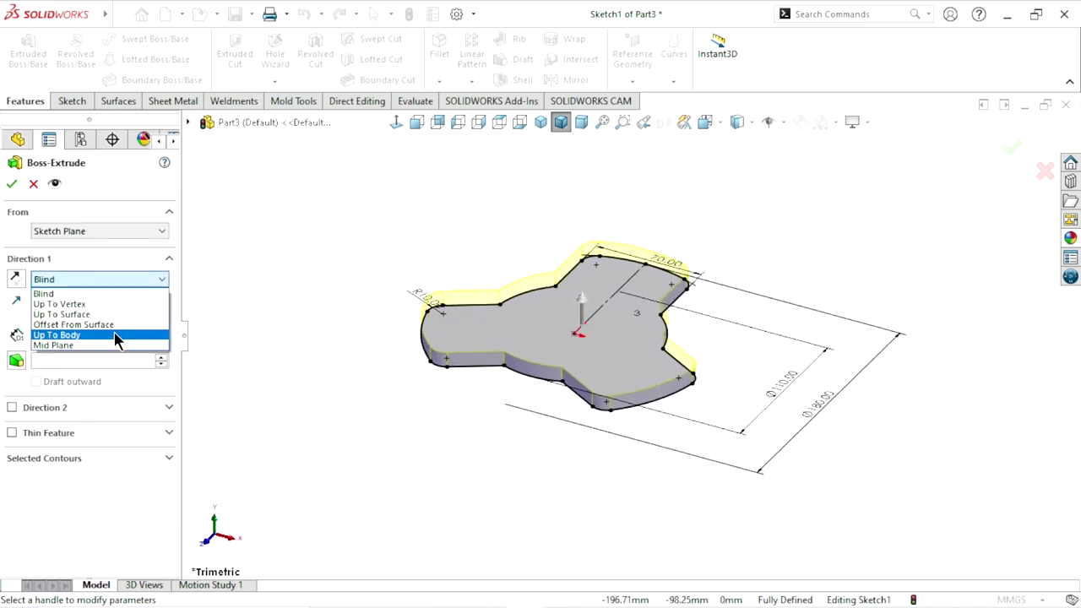
click(105, 345)
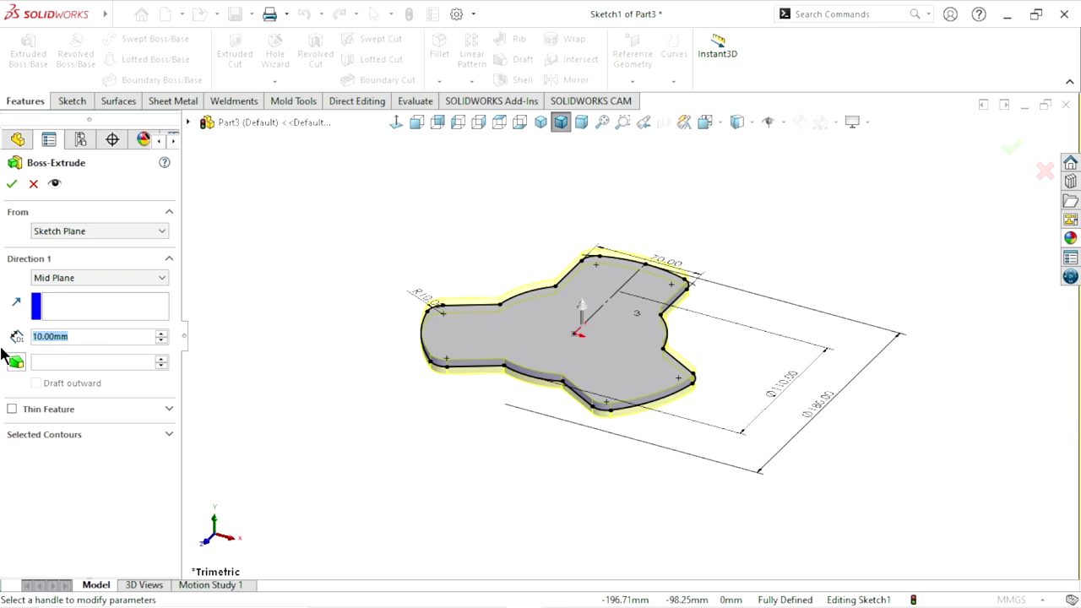
text(25)
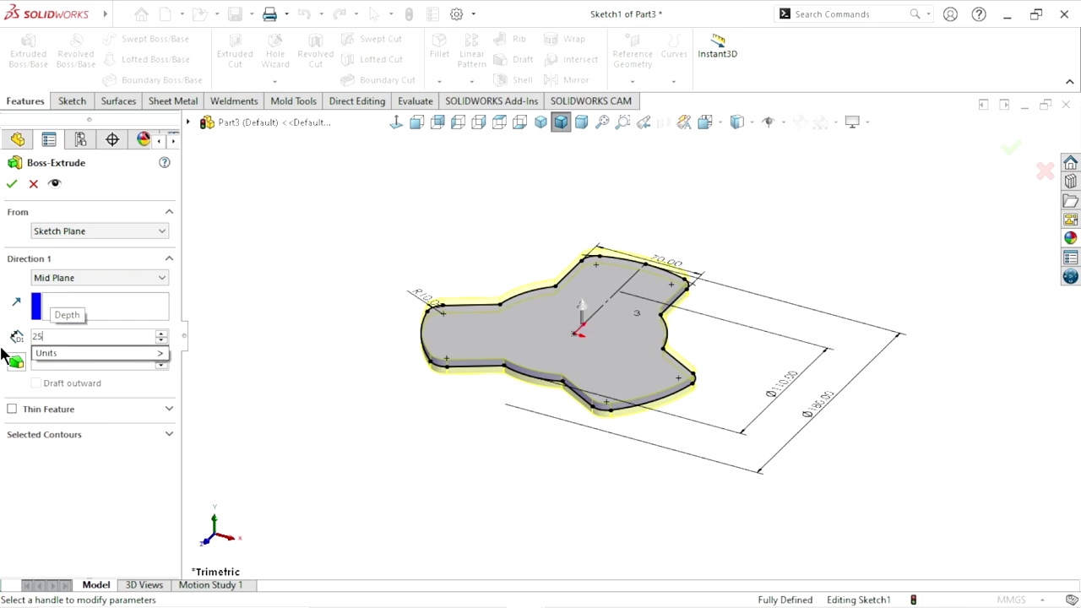
key(Return)
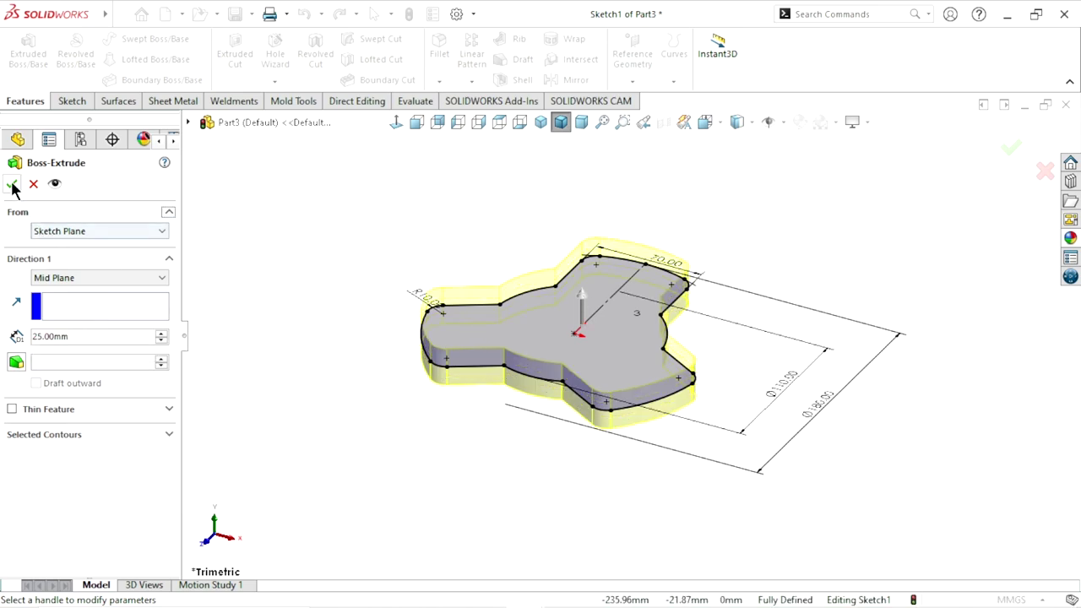
click(12, 185)
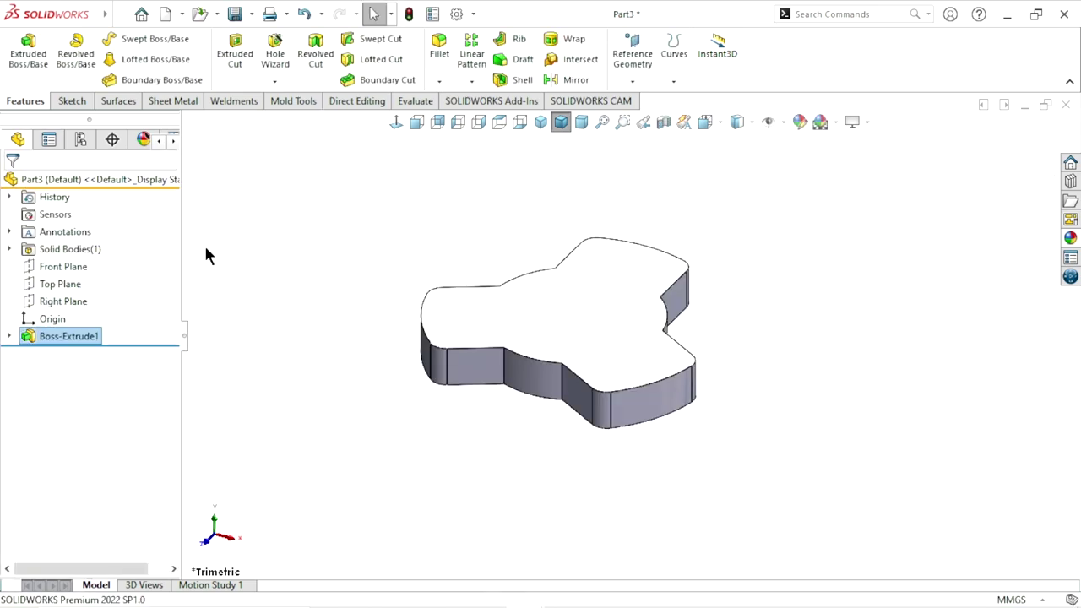
click(572, 334)
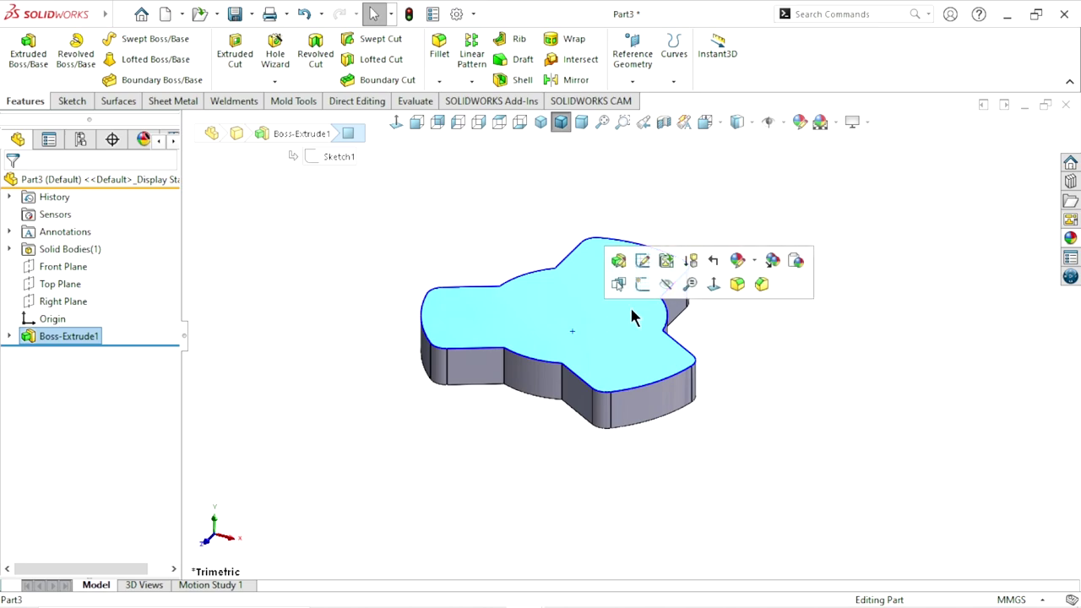
On the plate's top face, sketch circles at the upper and lower inner notch corners
click(649, 287)
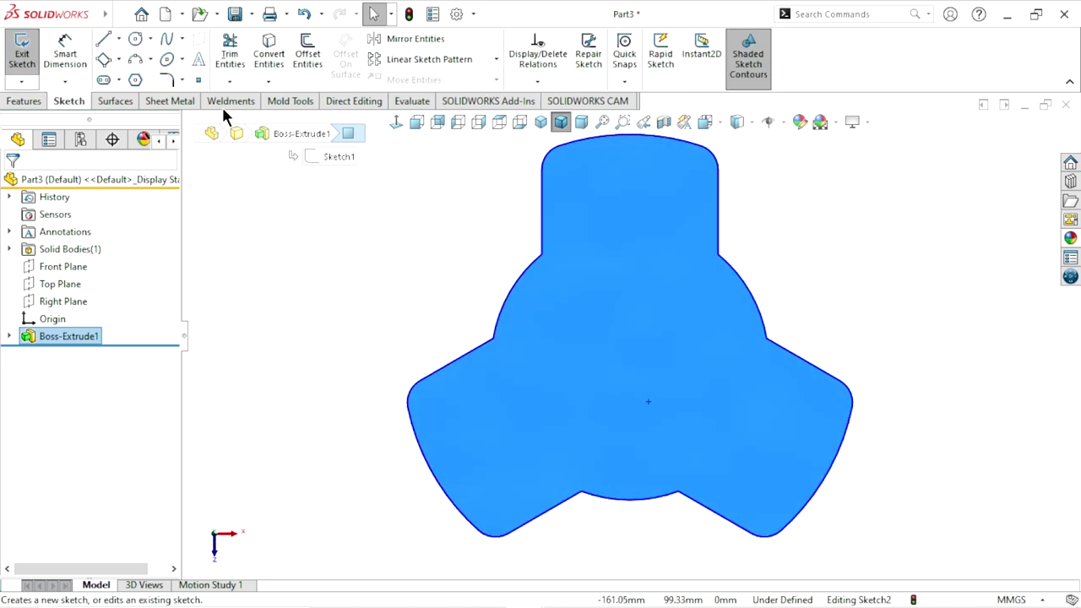
click(134, 42)
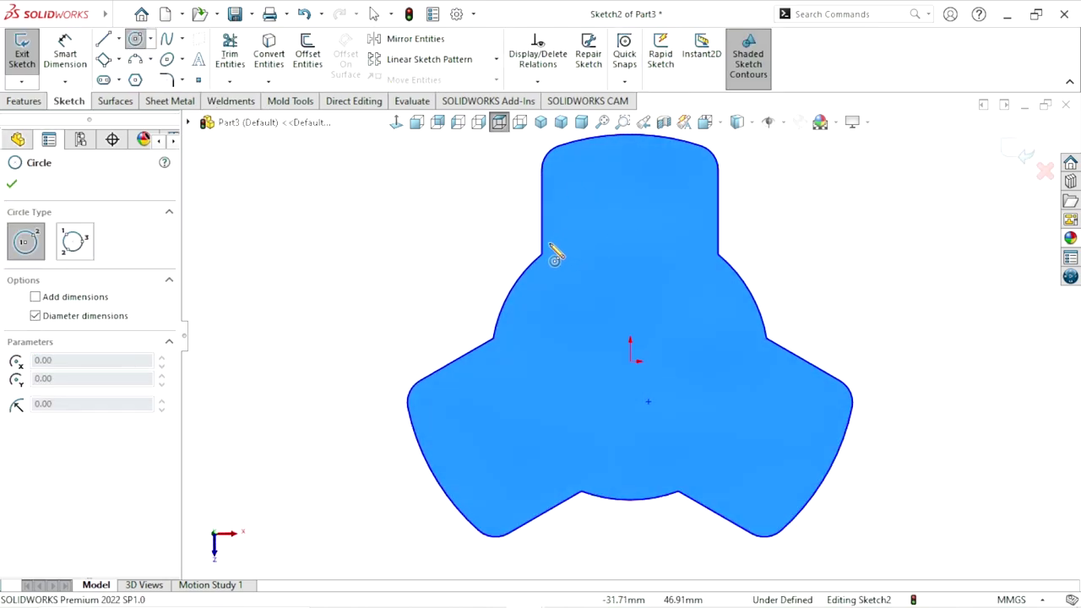
click(541, 255)
click(568, 253)
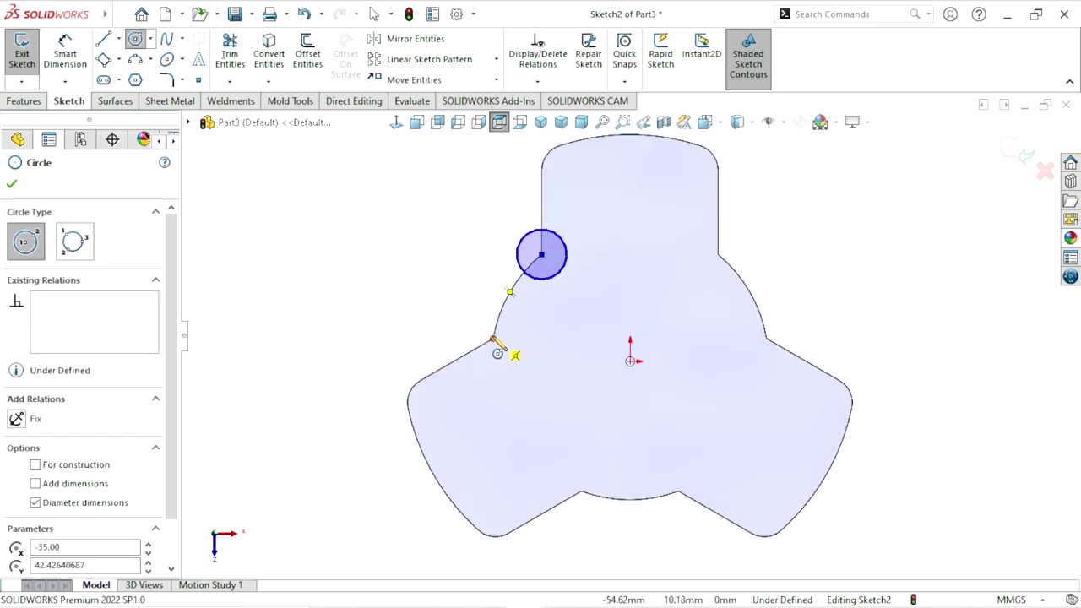
click(493, 338)
click(514, 352)
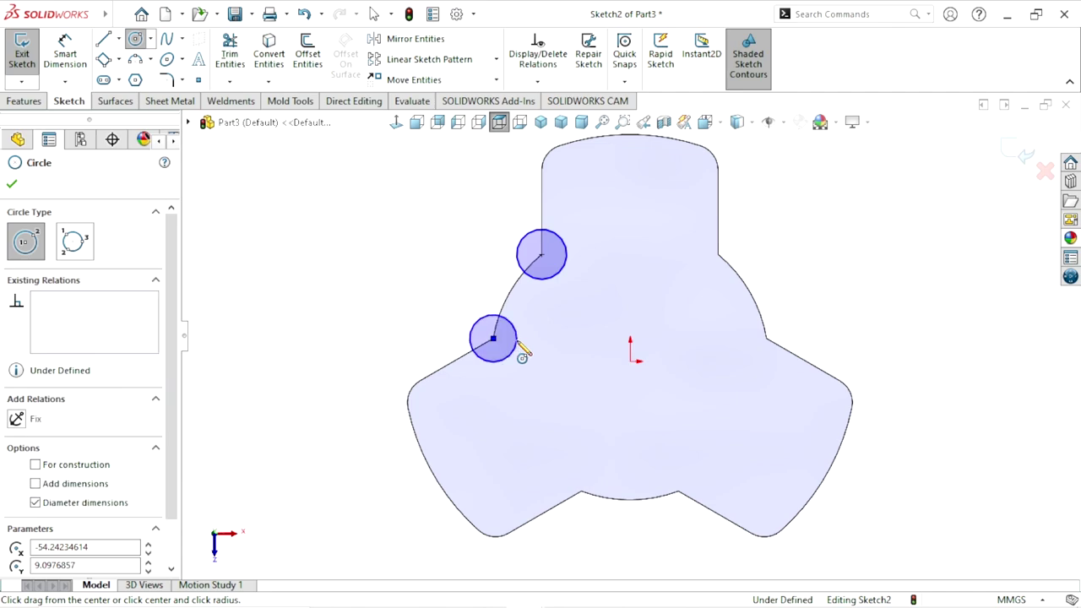
Dimension the upper circle to Ø16 mm
click(84, 61)
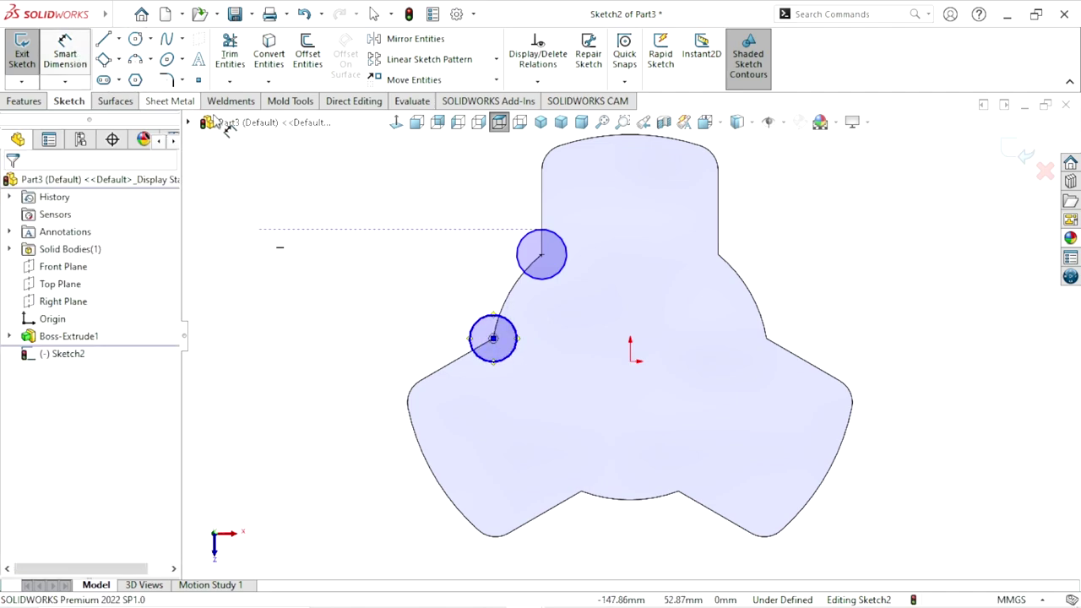
click(527, 235)
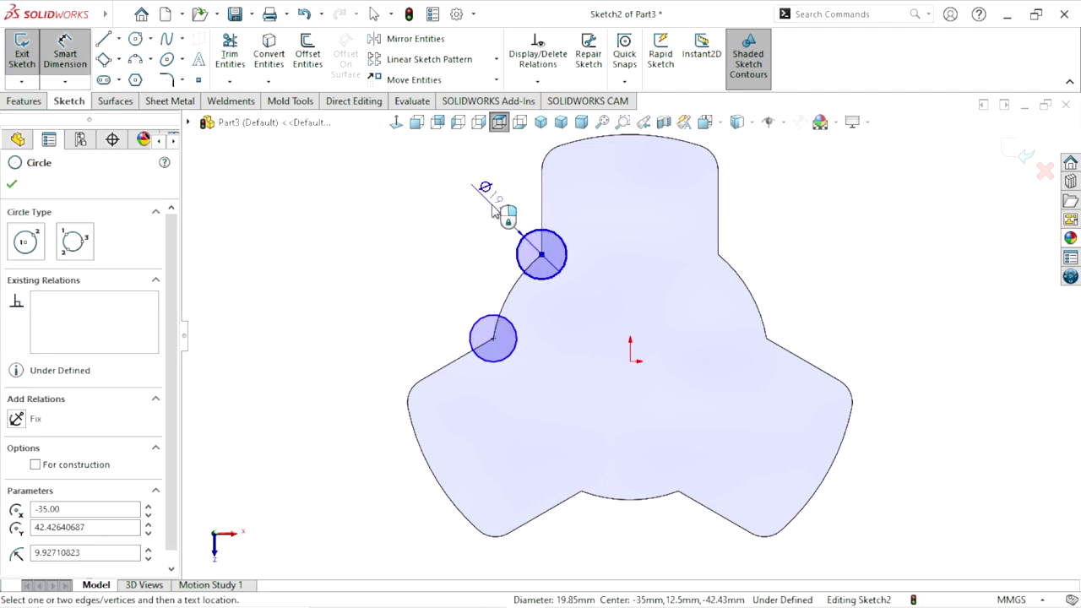
click(493, 211)
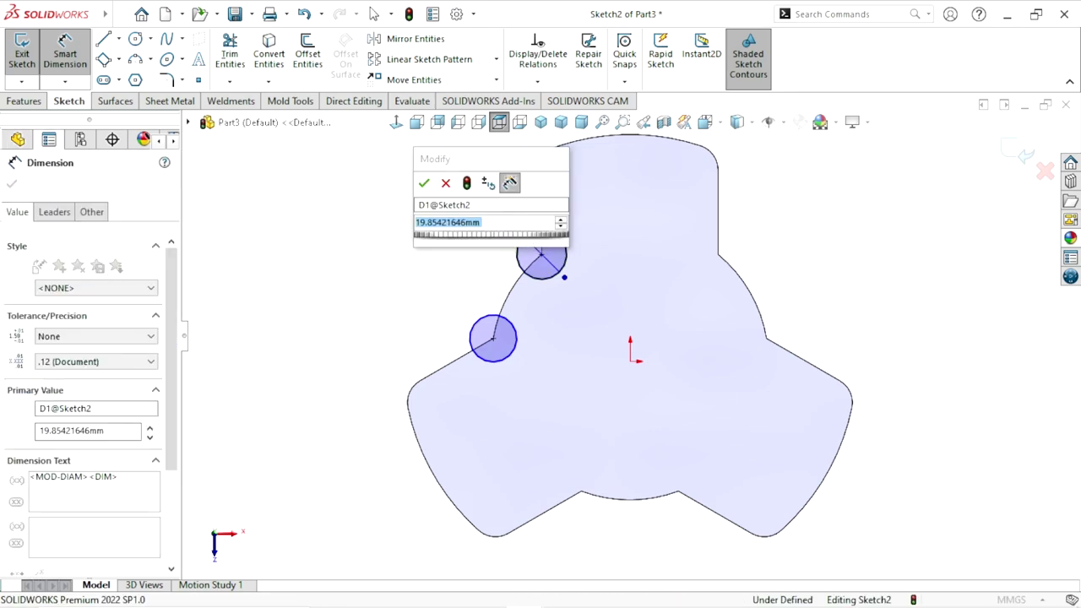
text(16)
key(Return)
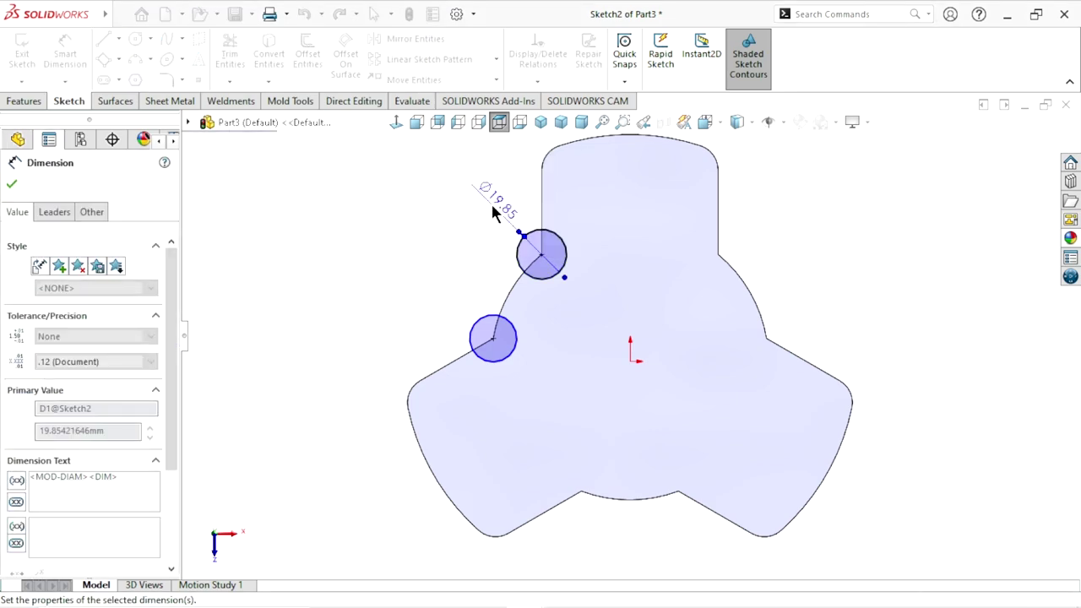
click(422, 247)
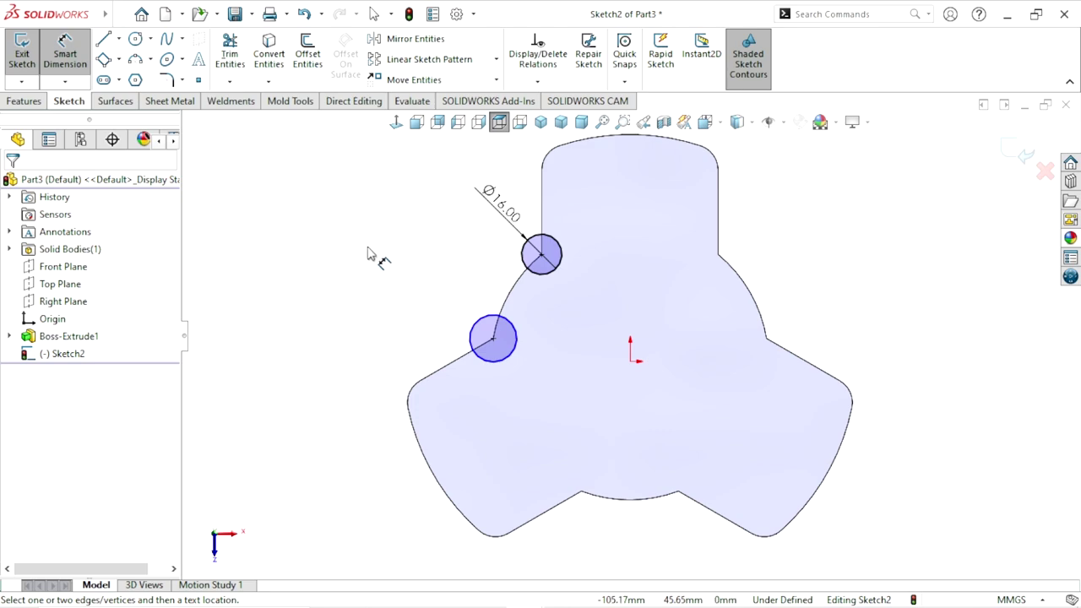
key(Escape)
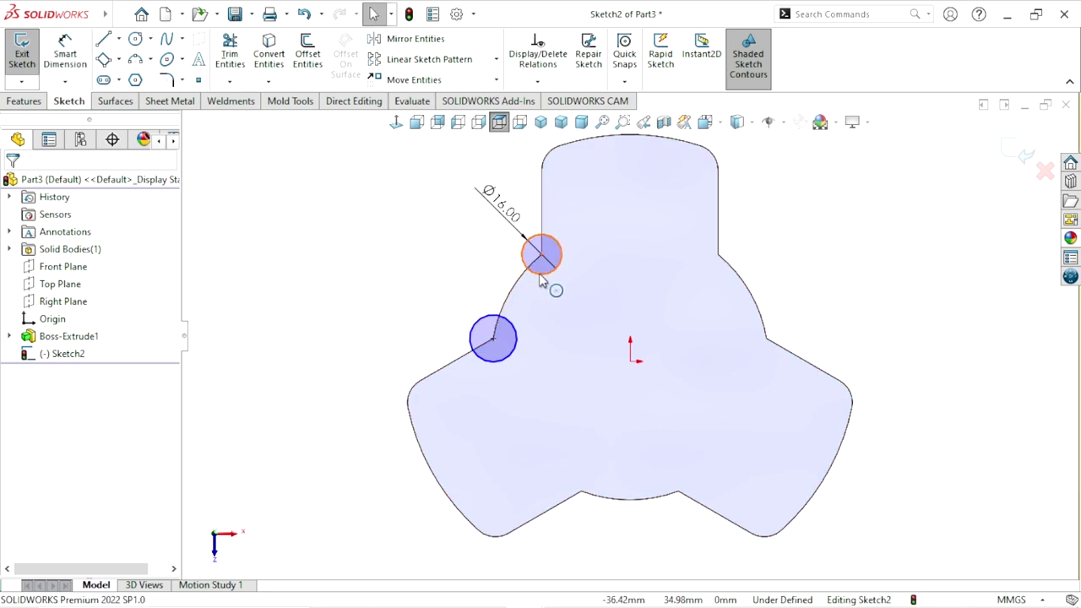
Add an Equal relation between the upper and lower circles
click(542, 271)
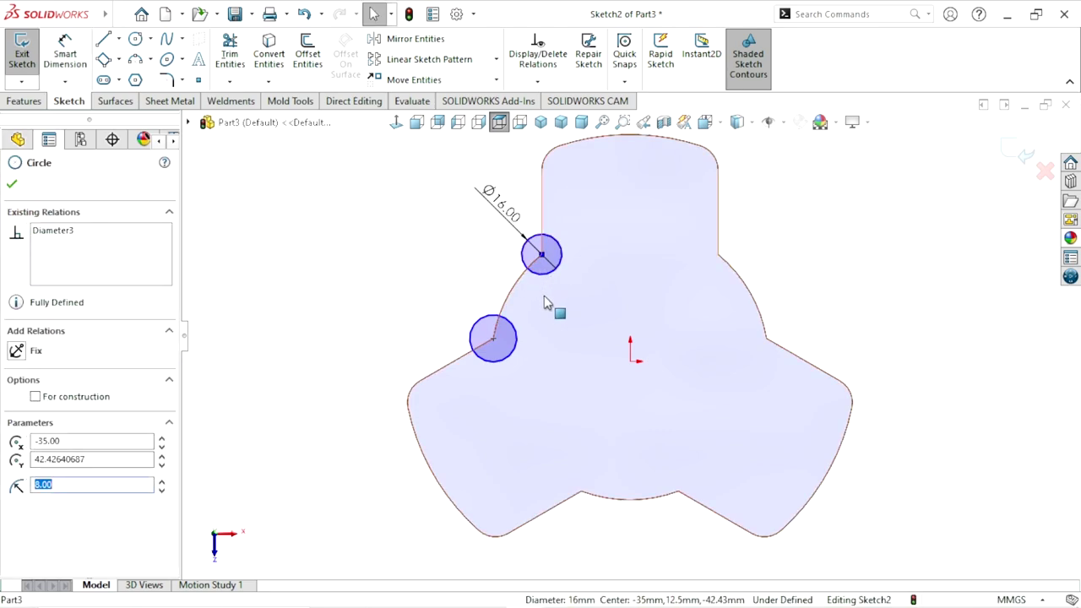
ctrl+click(519, 351)
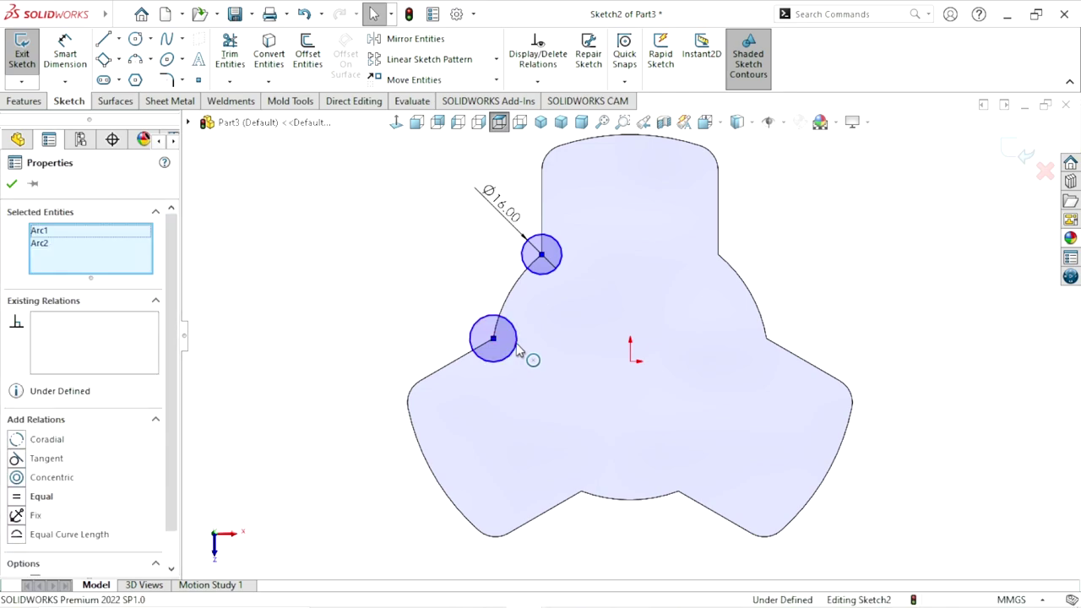
click(17, 498)
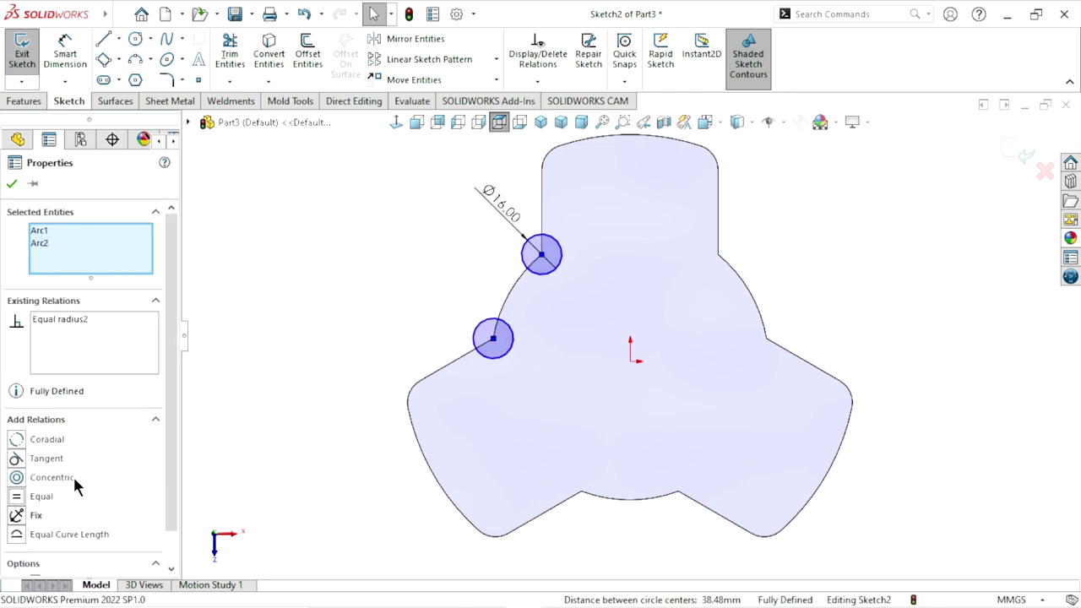
click(11, 184)
scroll(574, 336, up, 2)
scroll(577, 338, down, 3)
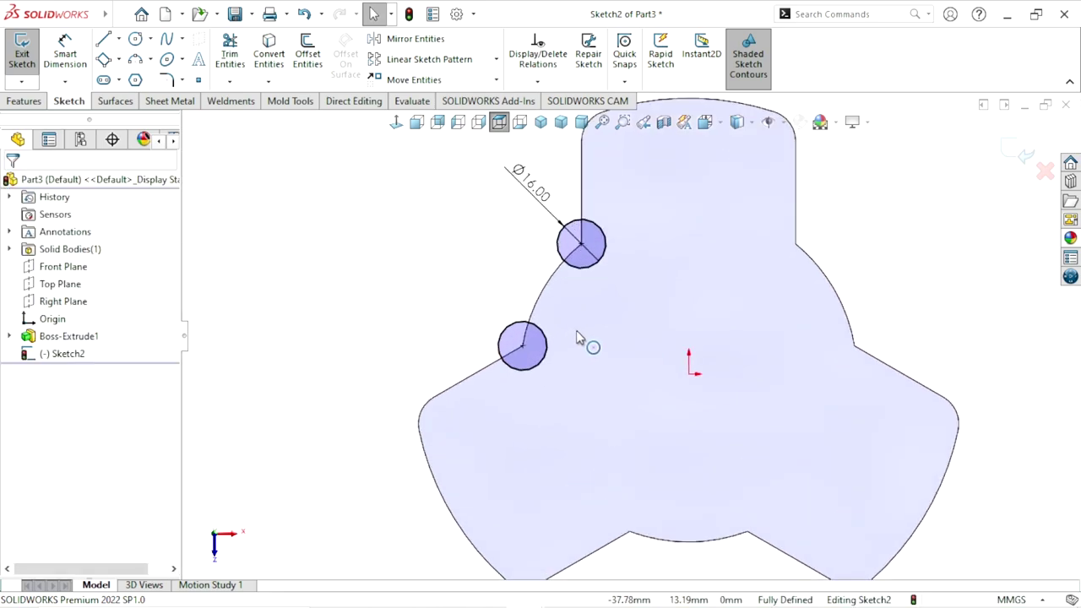
Extrude-cut the two Ø16 mm circles through the plate, leaving semicircular notches at the lobe corners
click(24, 101)
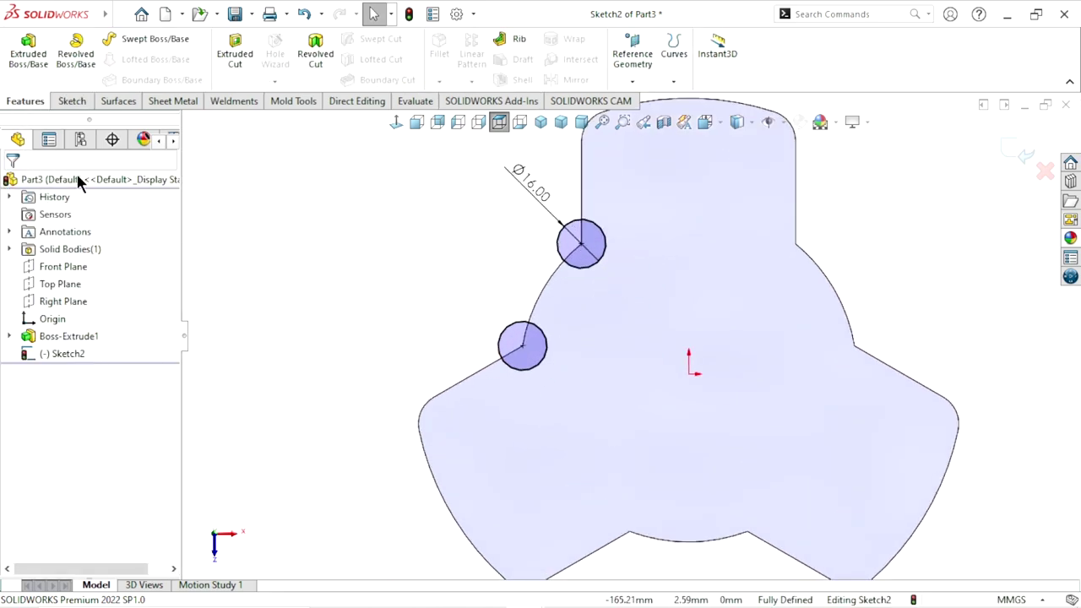
click(234, 59)
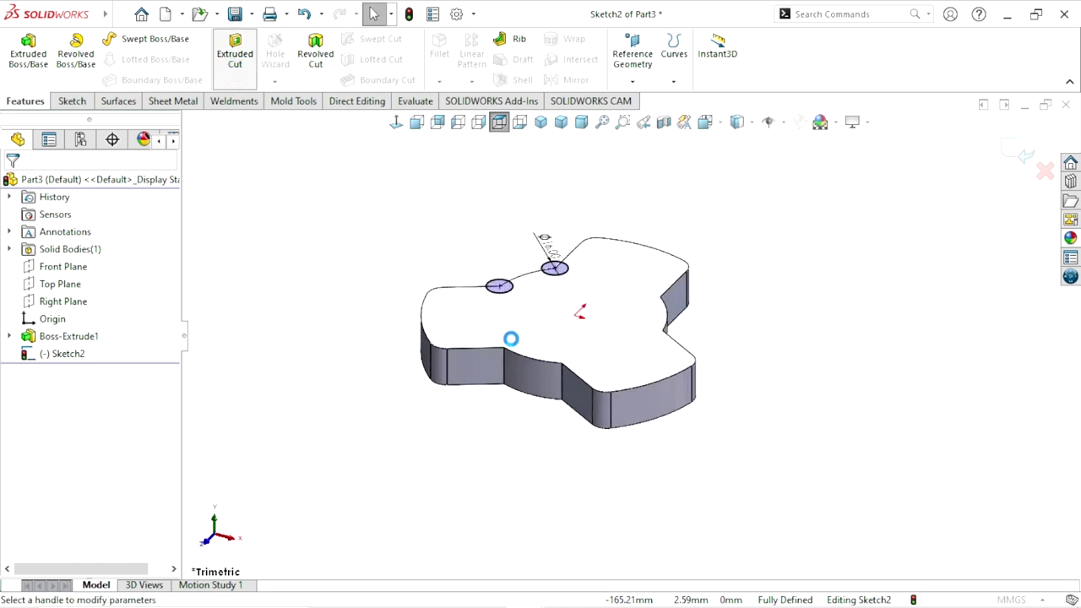
click(70, 276)
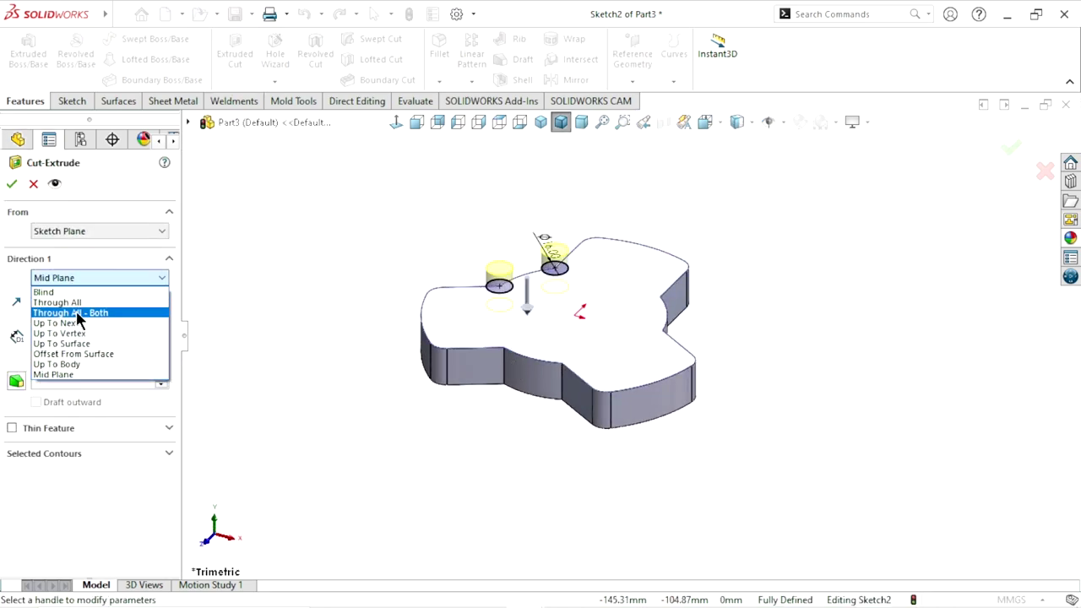
click(82, 327)
click(11, 183)
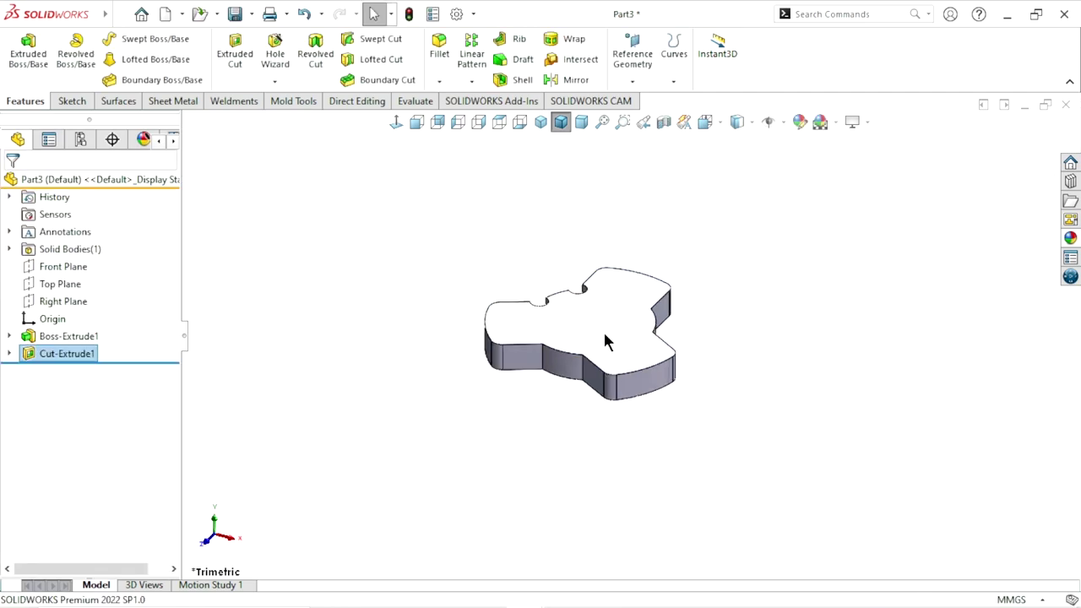
mouse_move(605, 338)
middle_down()
mouse_move(545, 320)
mouse_move(581, 428)
middle_up()
scroll(580, 380, down, 3)
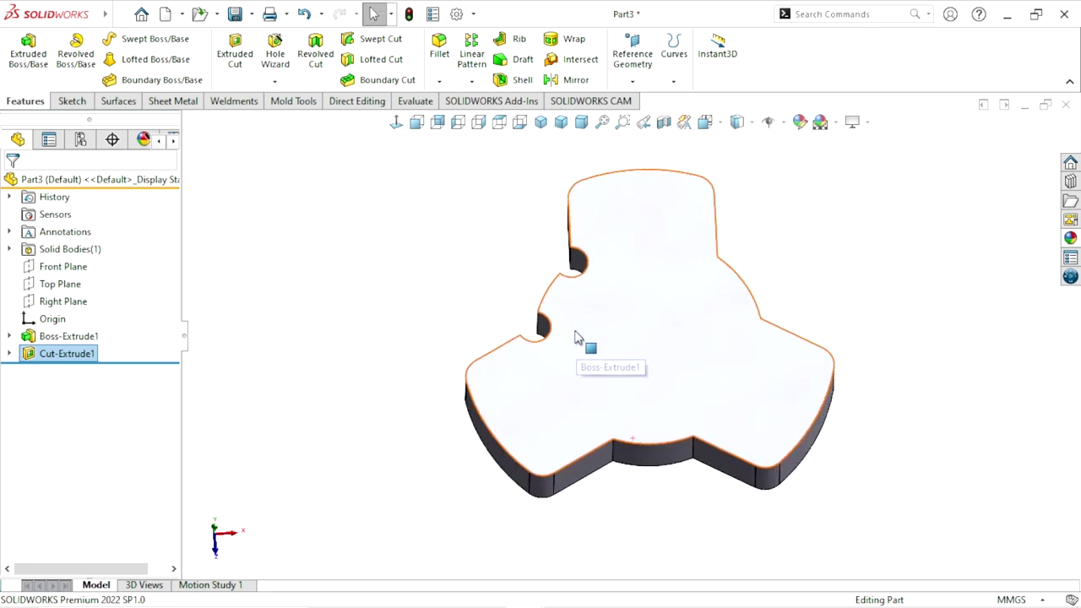
scroll(579, 343, down, 3)
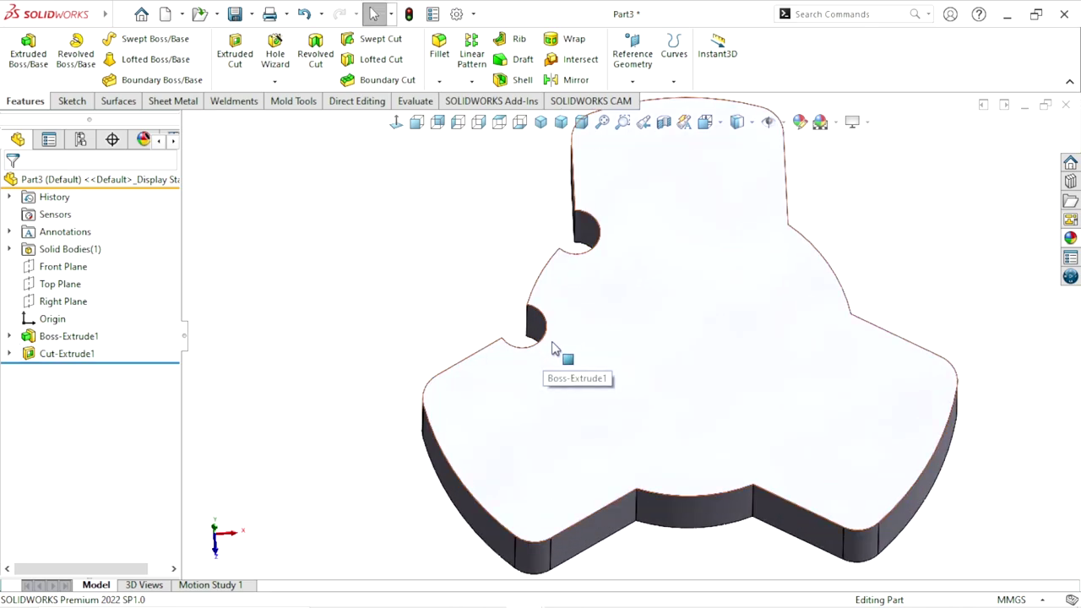
scroll(553, 348, up, 2)
scroll(705, 413, up, 1)
Round the four edges where the notches meet the plate's straight sides with 10 mm fillets
scroll(748, 321, down, 2)
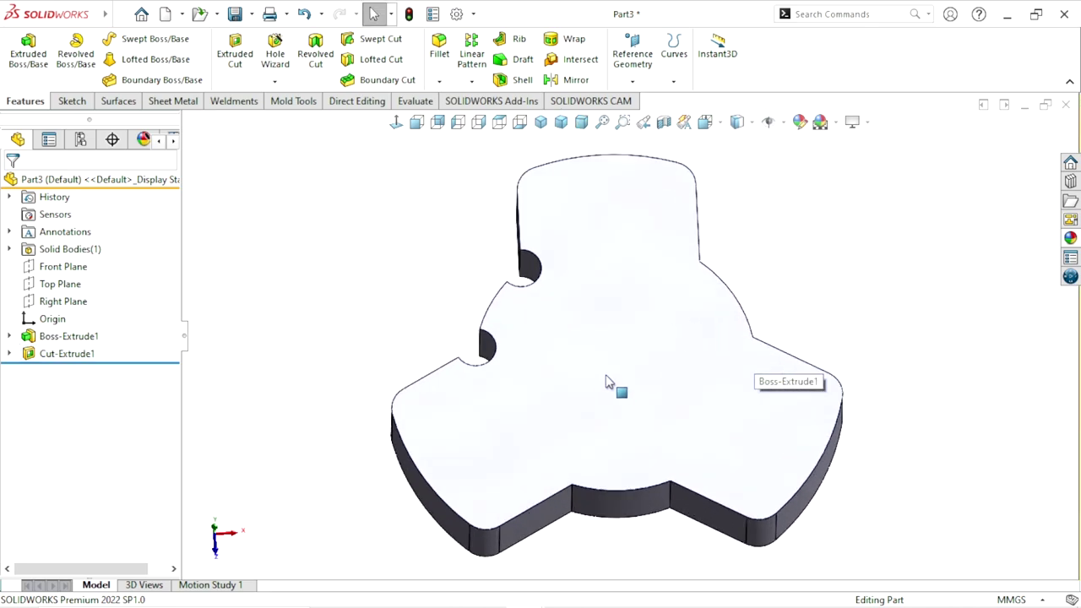
mouse_move(611, 381)
middle_down()
mouse_move(699, 362)
mouse_move(591, 281)
middle_up()
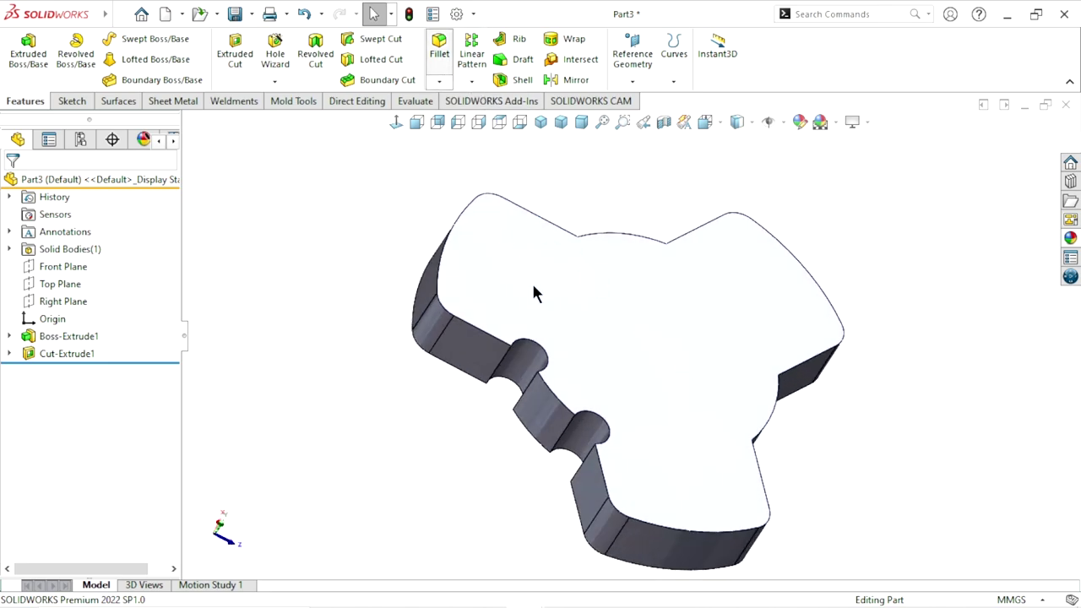
key(ctrl+shift+f)
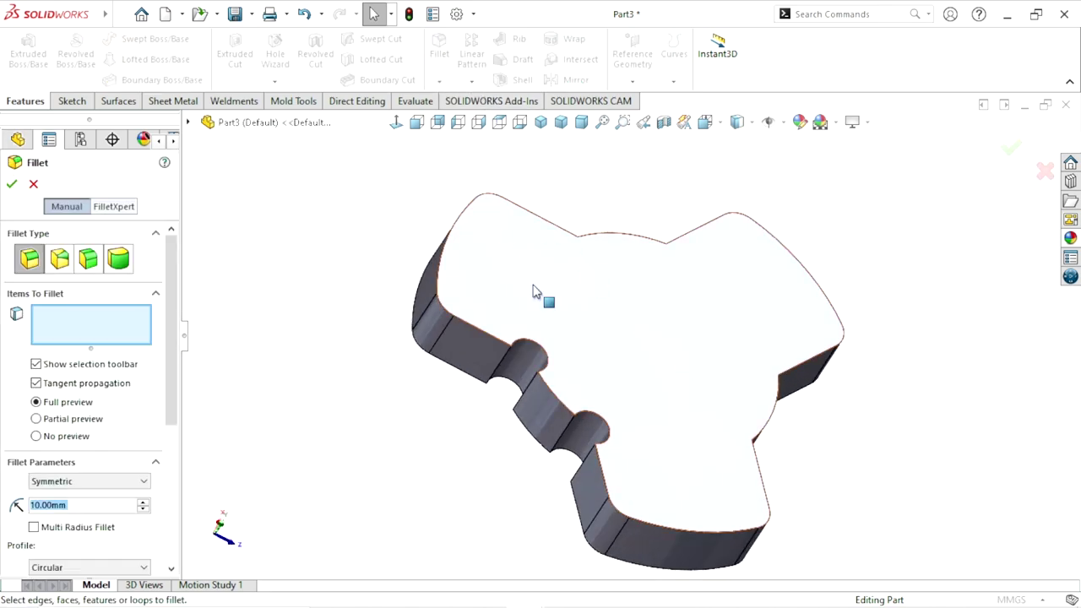
click(118, 504)
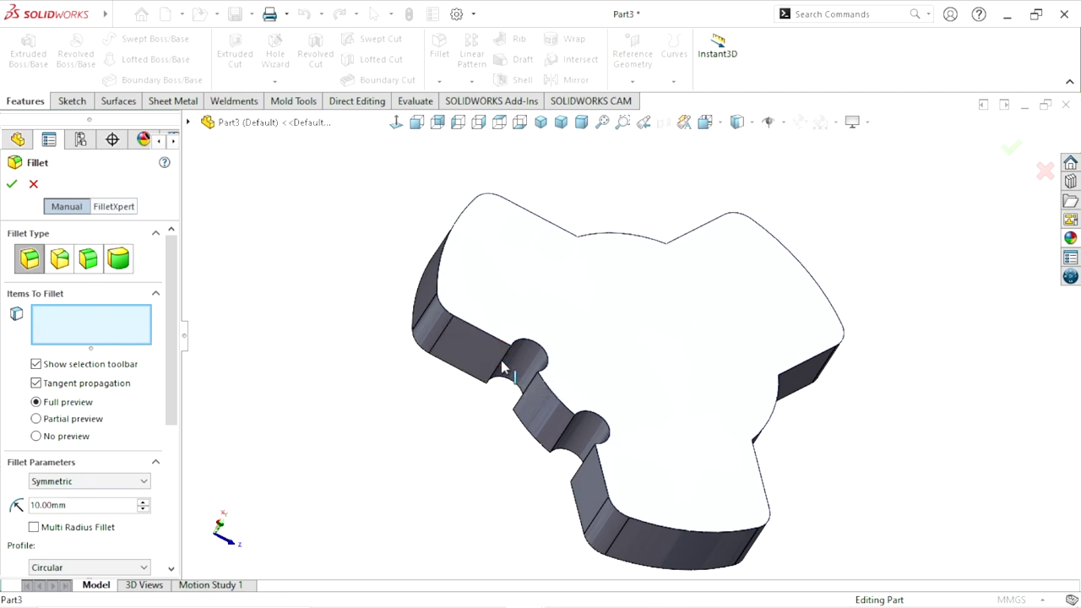
click(514, 379)
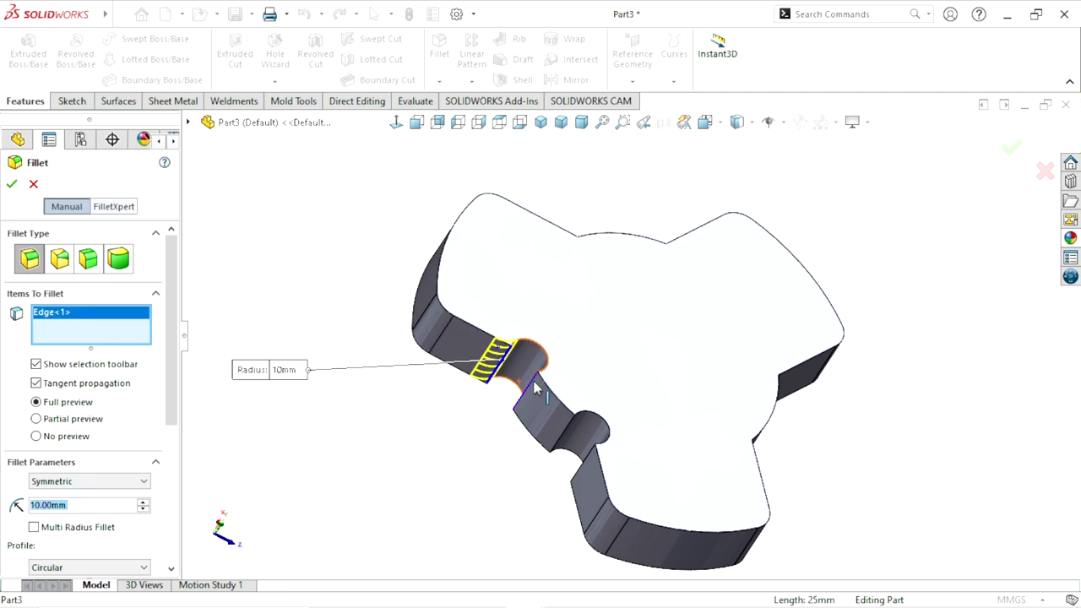
click(532, 389)
click(563, 439)
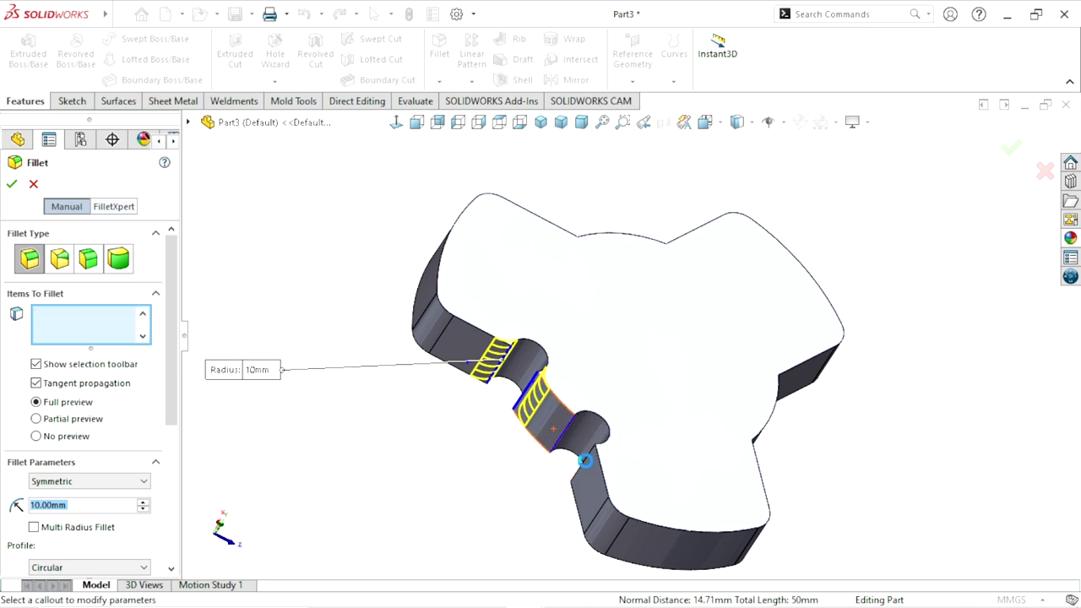
click(589, 460)
mouse_move(574, 473)
middle_down()
mouse_move(631, 549)
mouse_move(620, 541)
middle_up()
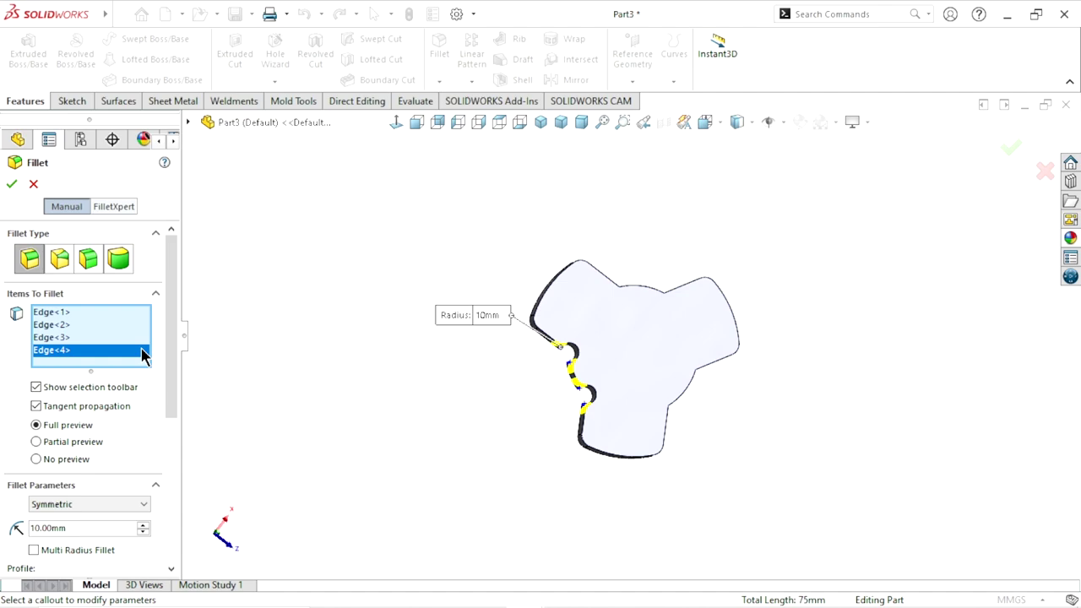
click(11, 184)
mouse_move(465, 407)
middle_down()
mouse_move(580, 414)
mouse_move(699, 346)
middle_up()
Start a circular pattern containing the notch cut and its 10 mm fillet
key(f)
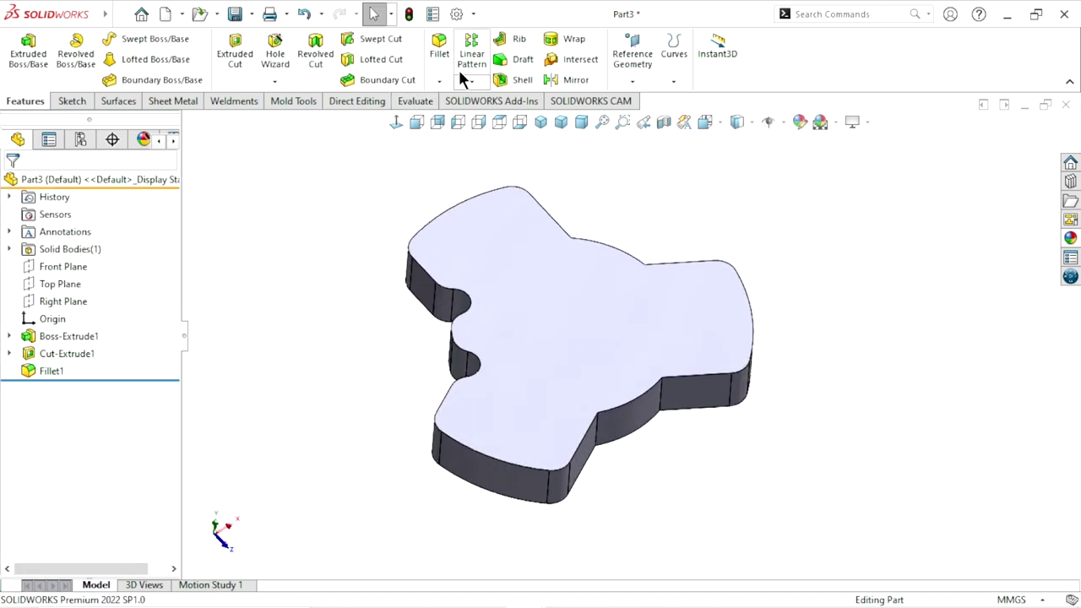
click(471, 81)
click(490, 116)
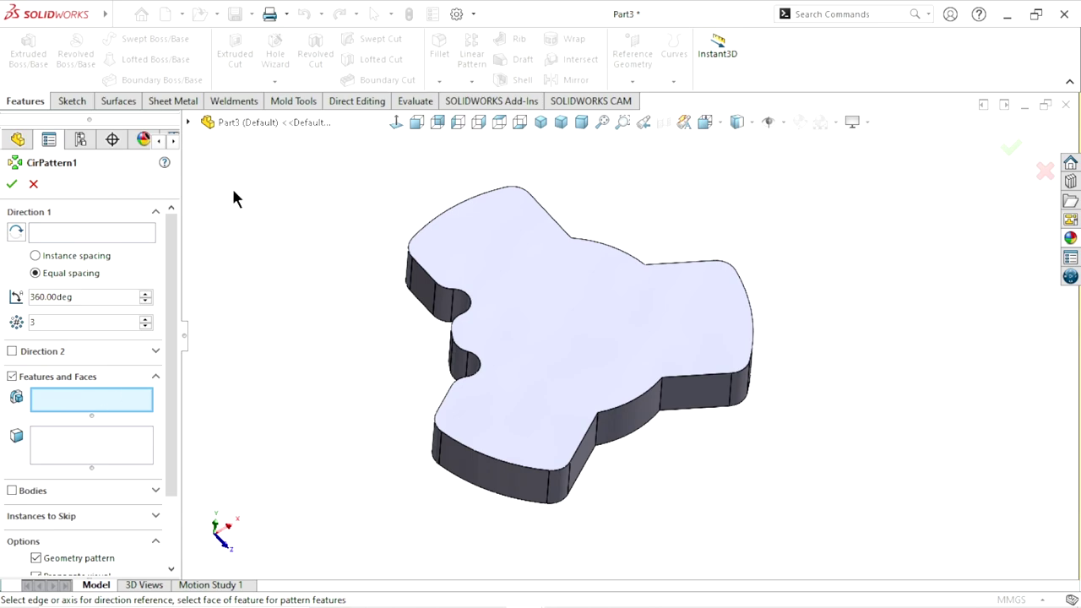
click(187, 122)
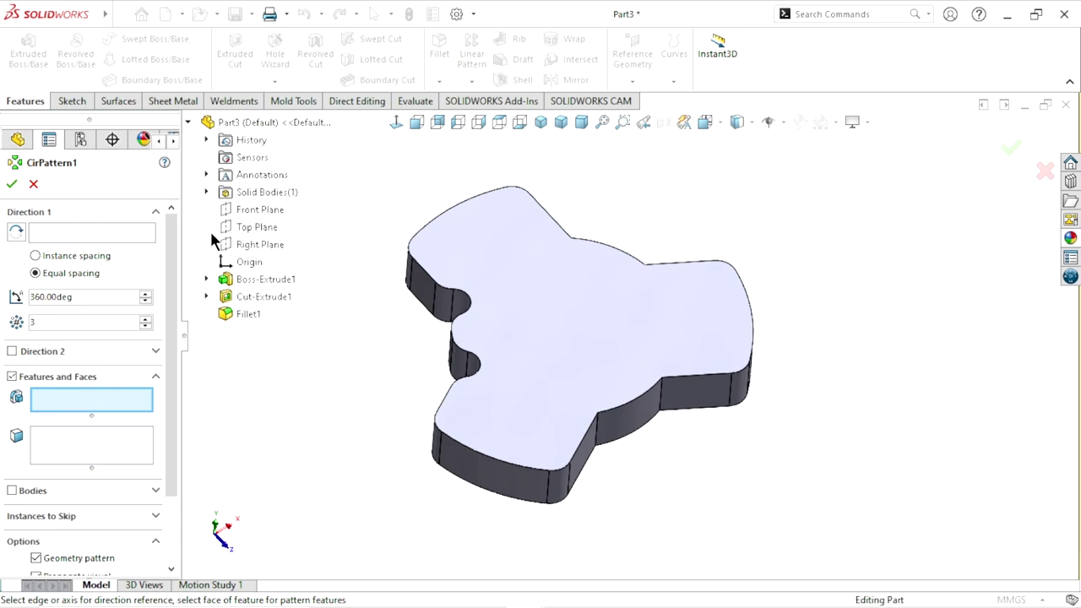
click(286, 297)
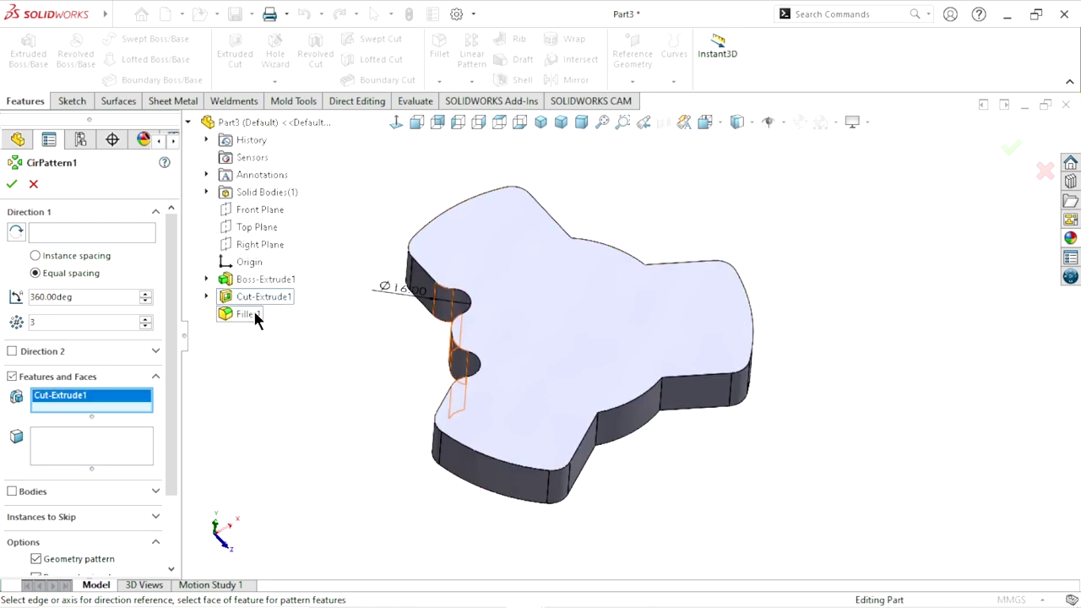
click(251, 314)
Use the curved side face as the axis for 3 equal instances over 360°, then view isometrically
mouse_move(399, 431)
middle_down()
mouse_move(451, 442)
mouse_move(371, 365)
middle_up()
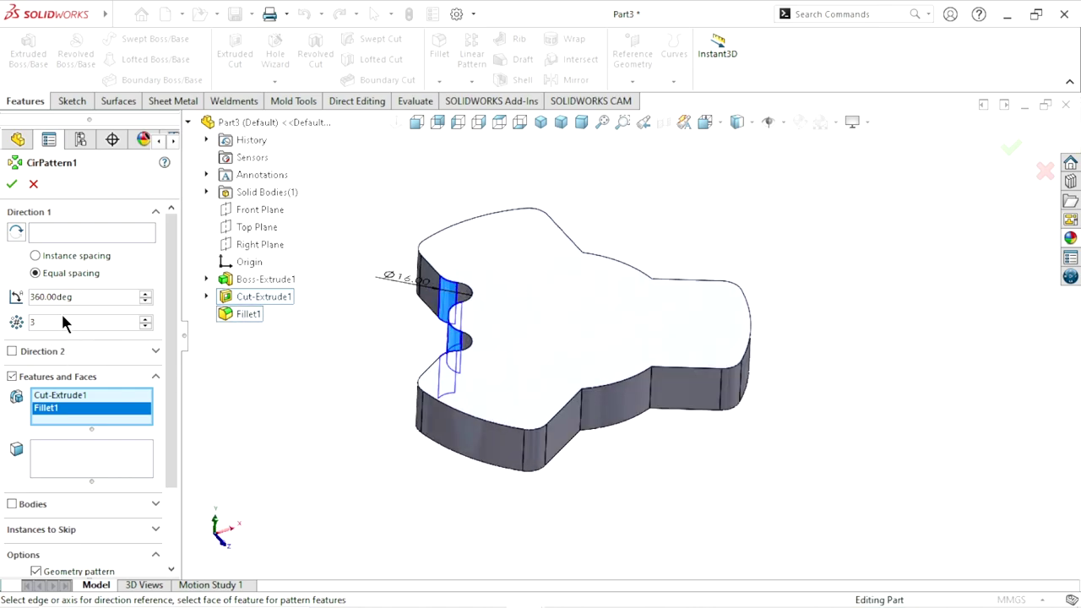
click(63, 236)
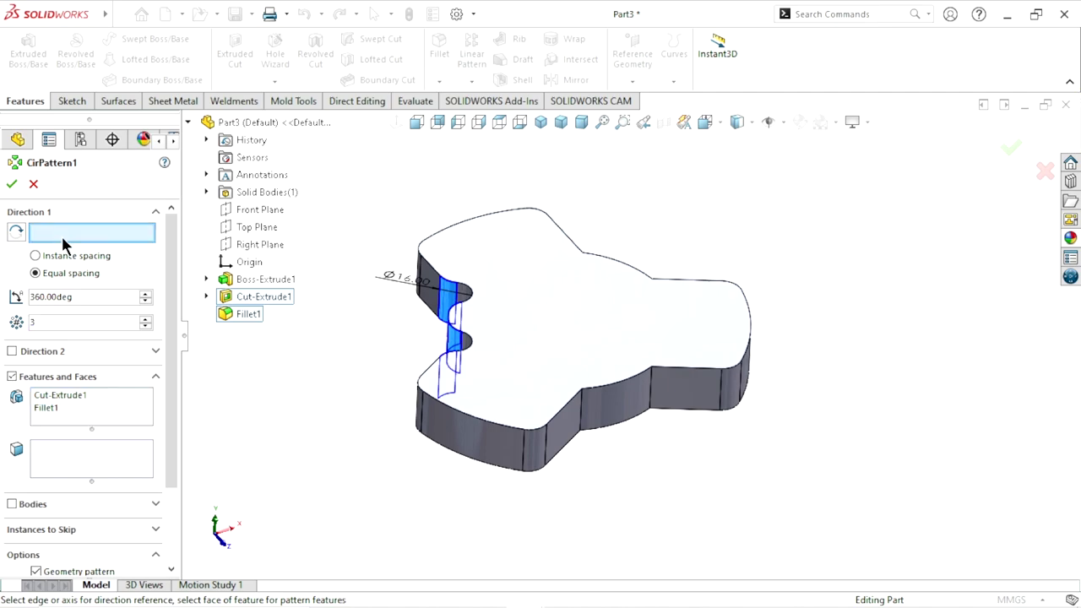
click(503, 443)
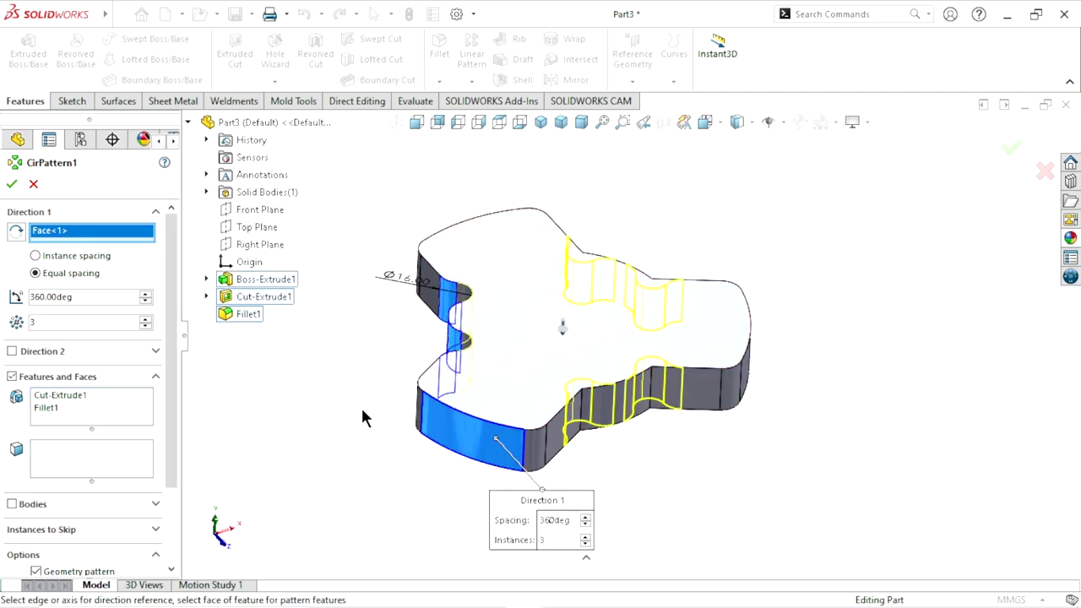
click(11, 184)
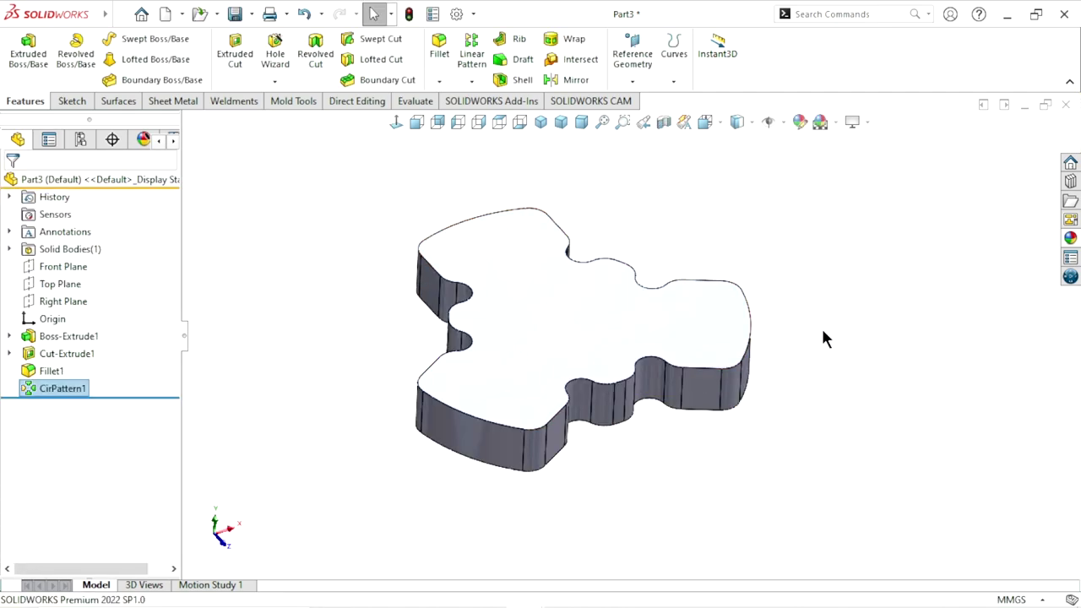
mouse_move(822, 337)
middle_down()
mouse_move(706, 312)
mouse_move(683, 434)
mouse_move(658, 458)
mouse_move(623, 346)
middle_up()
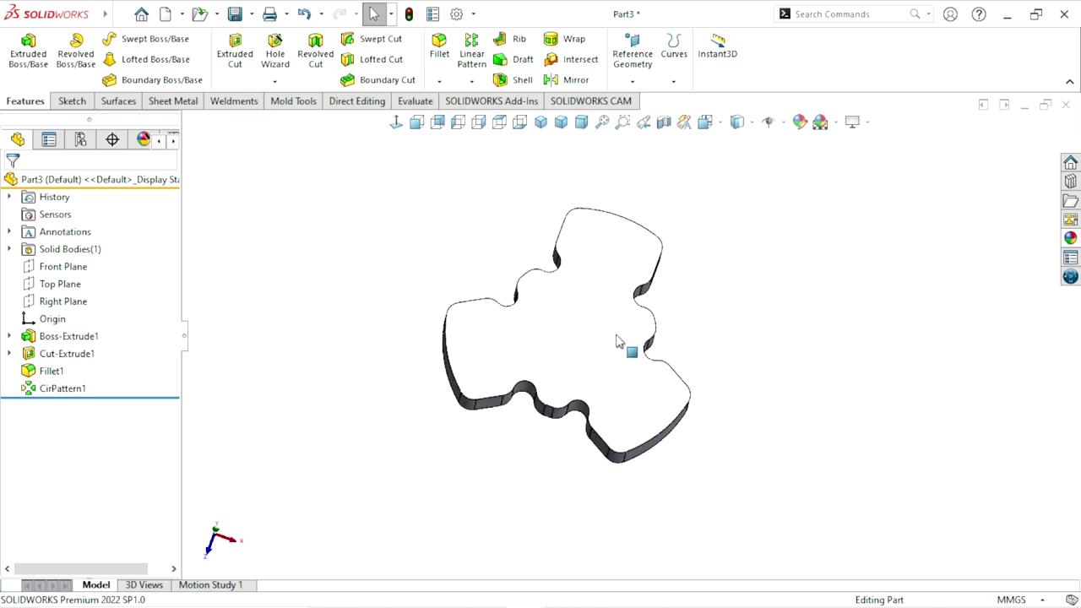
click(541, 124)
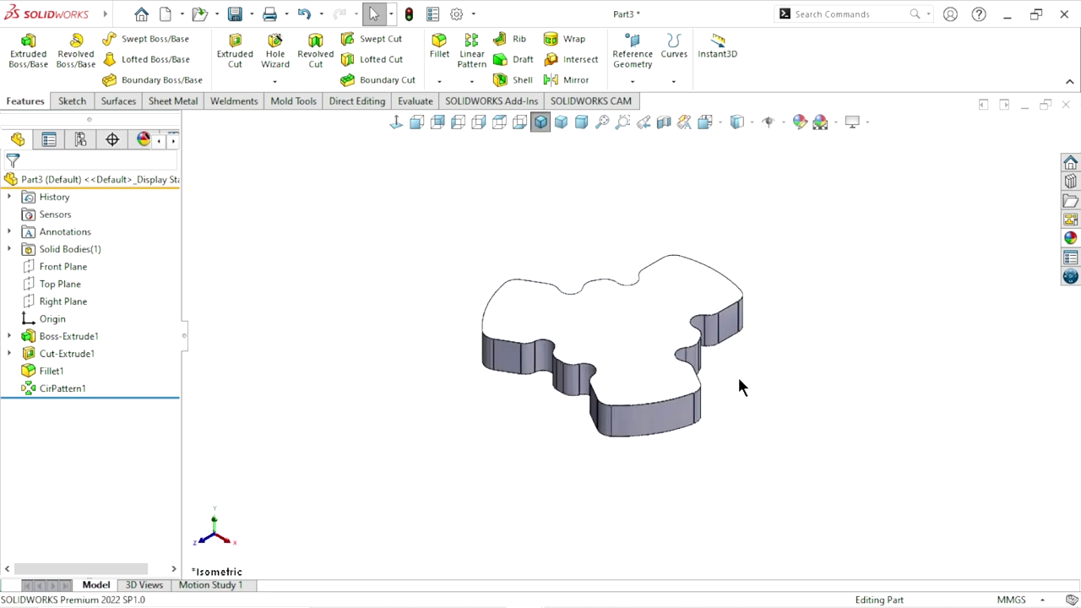
scroll(676, 396, up, 2)
scroll(642, 380, down, 2)
scroll(650, 338, down, 2)
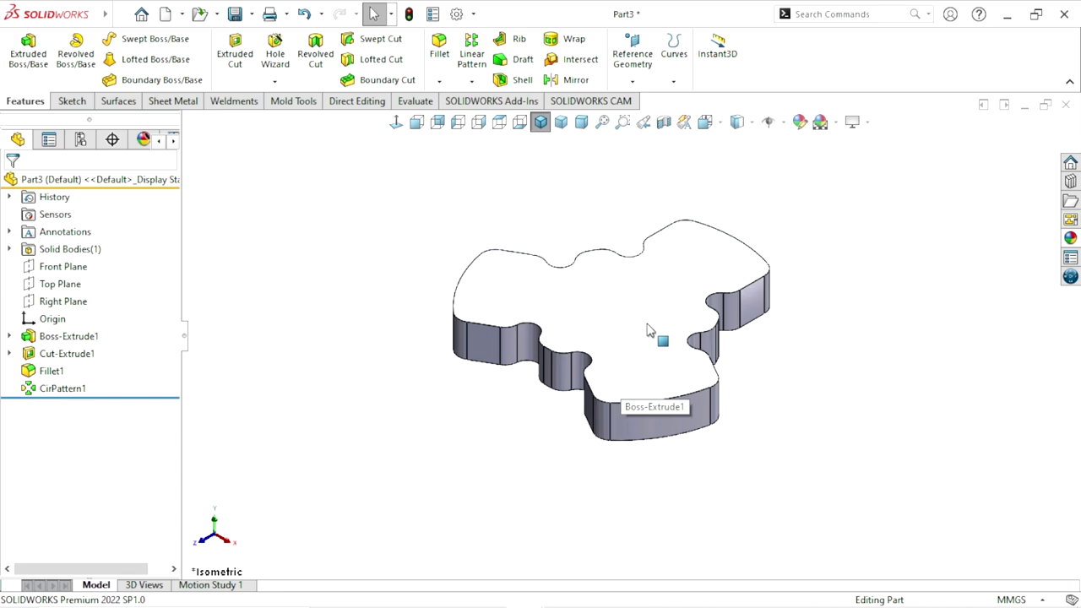
Create Plane1 as a reference plane offset 60 mm from the Front Plane
click(30, 269)
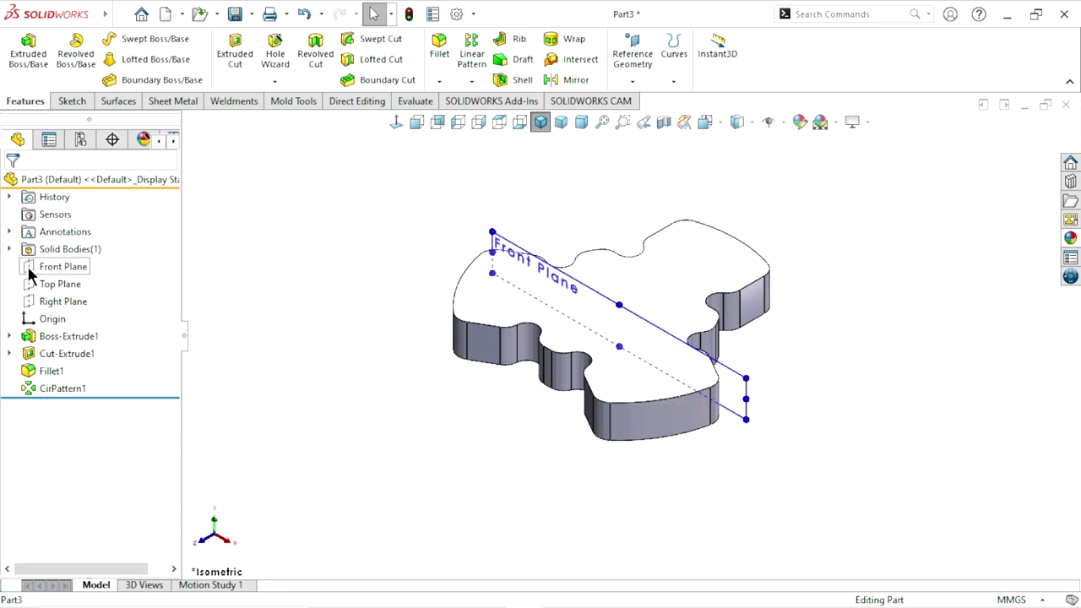
click(629, 81)
click(644, 101)
text(60)
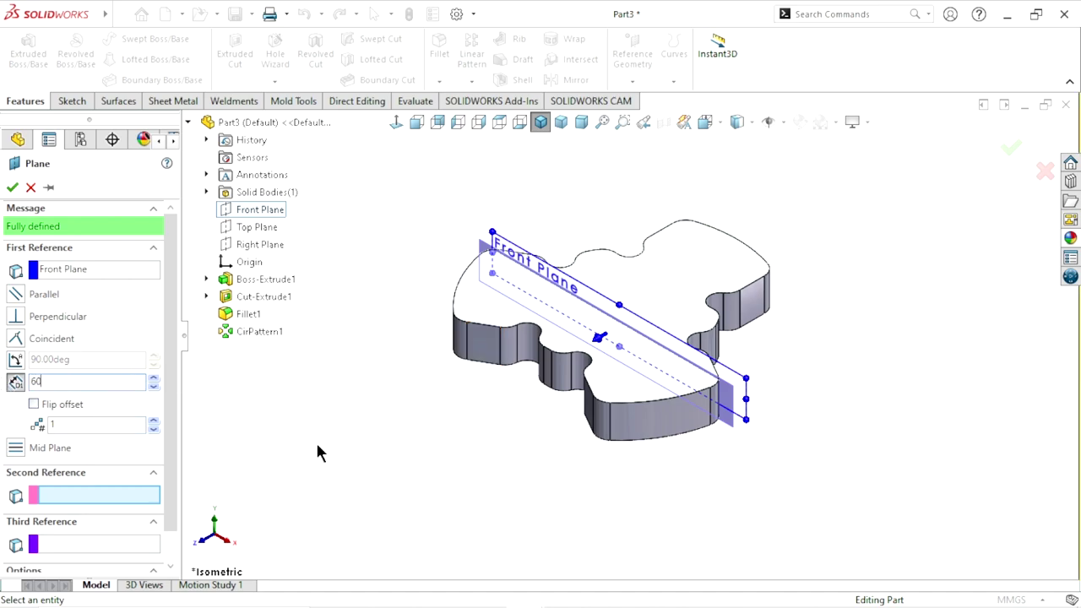
key(Return)
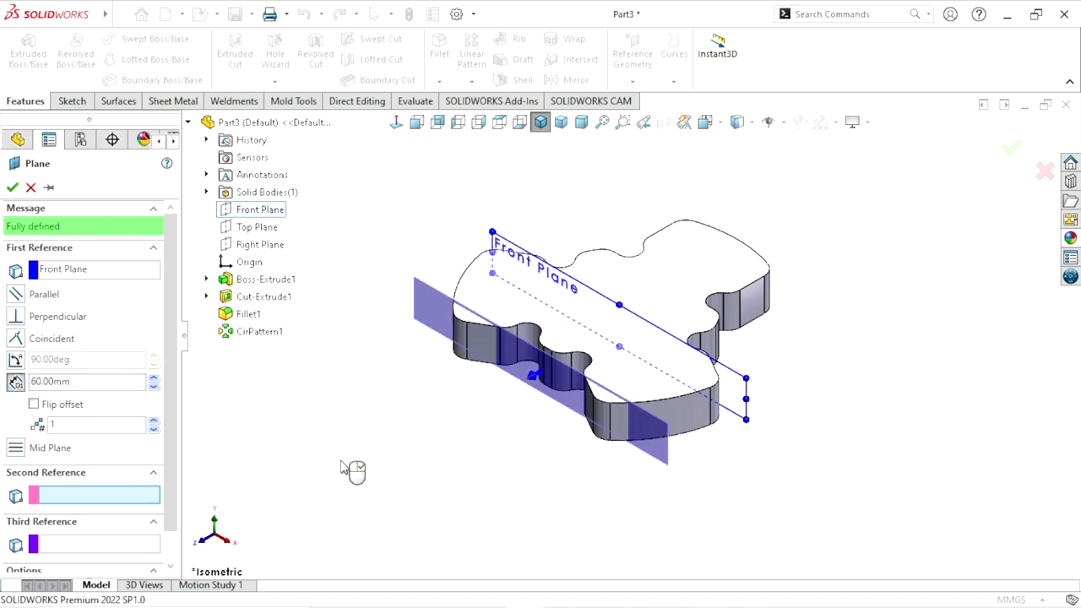
click(12, 187)
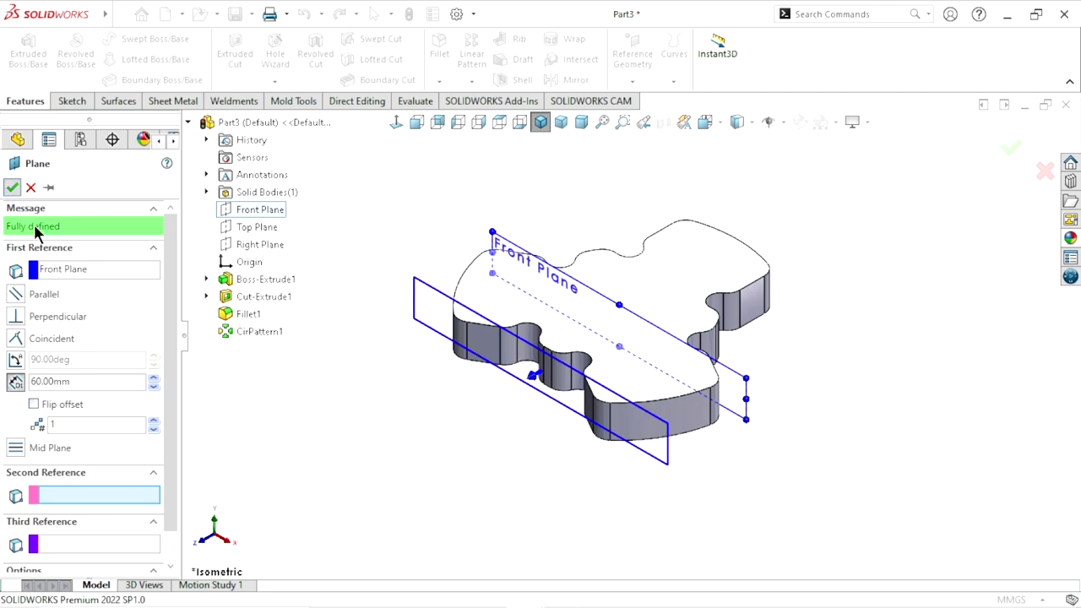
click(433, 290)
On Plane1, draw a corner rectangle from above to below the plate, straddling its centre
click(497, 240)
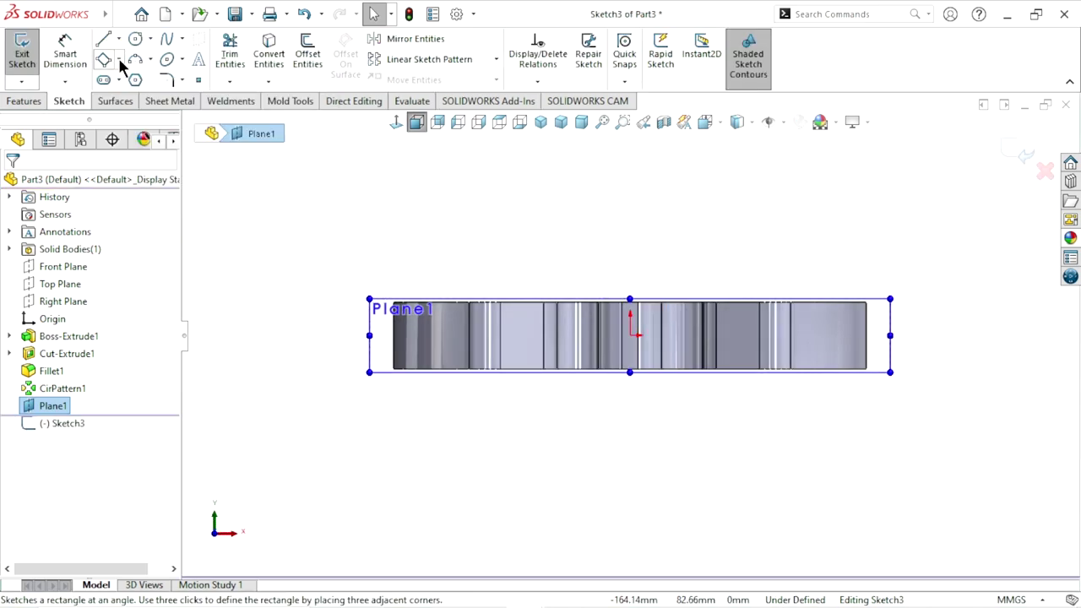
click(119, 63)
click(128, 79)
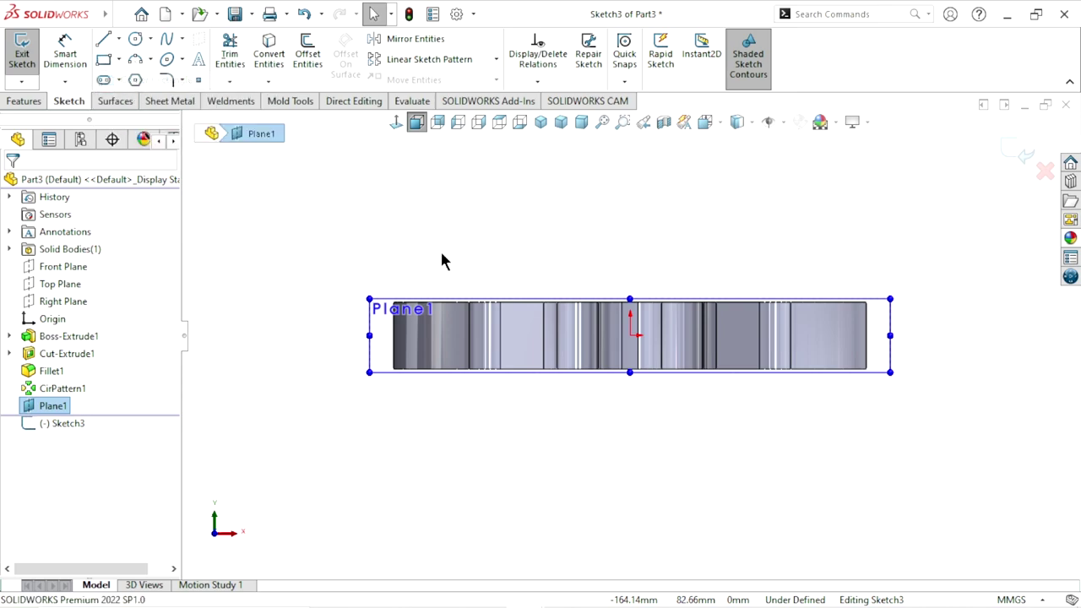
click(589, 264)
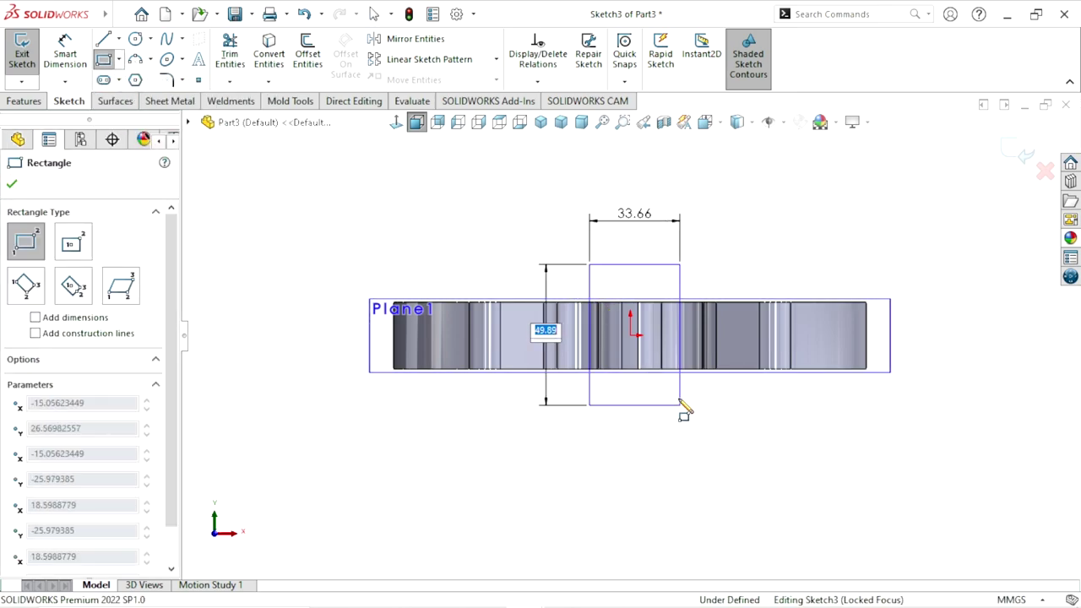
click(677, 396)
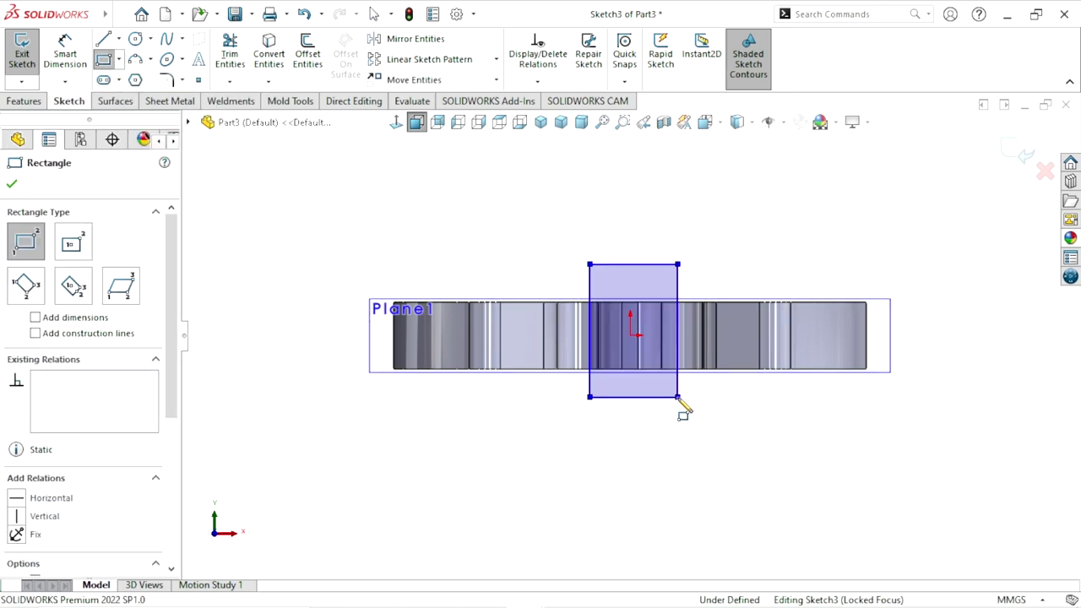
click(12, 183)
scroll(710, 428, up, 2)
scroll(675, 342, down, 2)
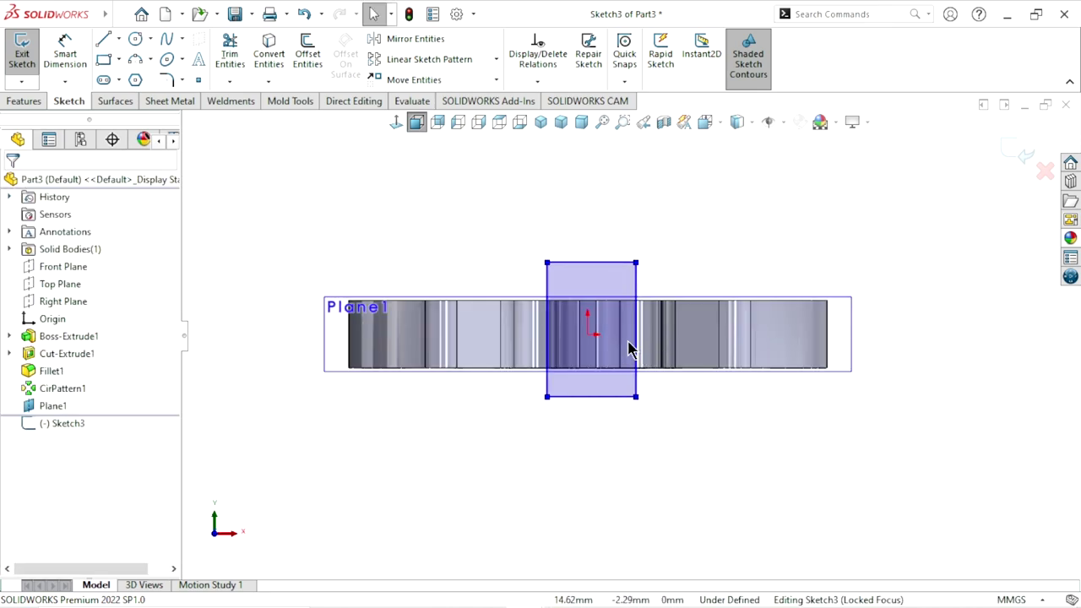
scroll(629, 349, down, 1)
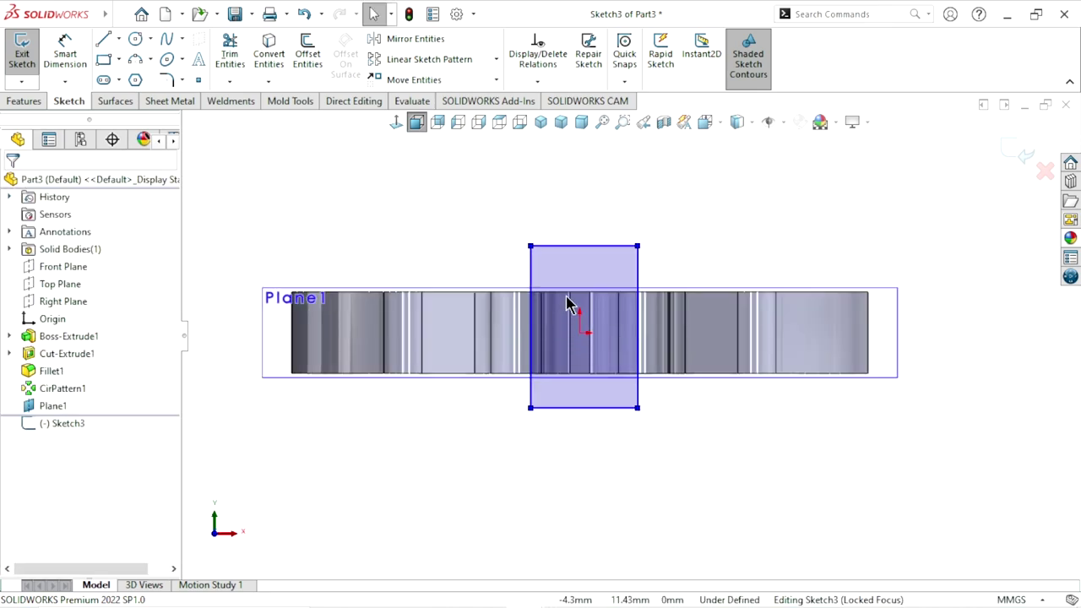
Make the rectangle's top line collinear with the plate's top edge
click(612, 255)
key(ctrl+a)
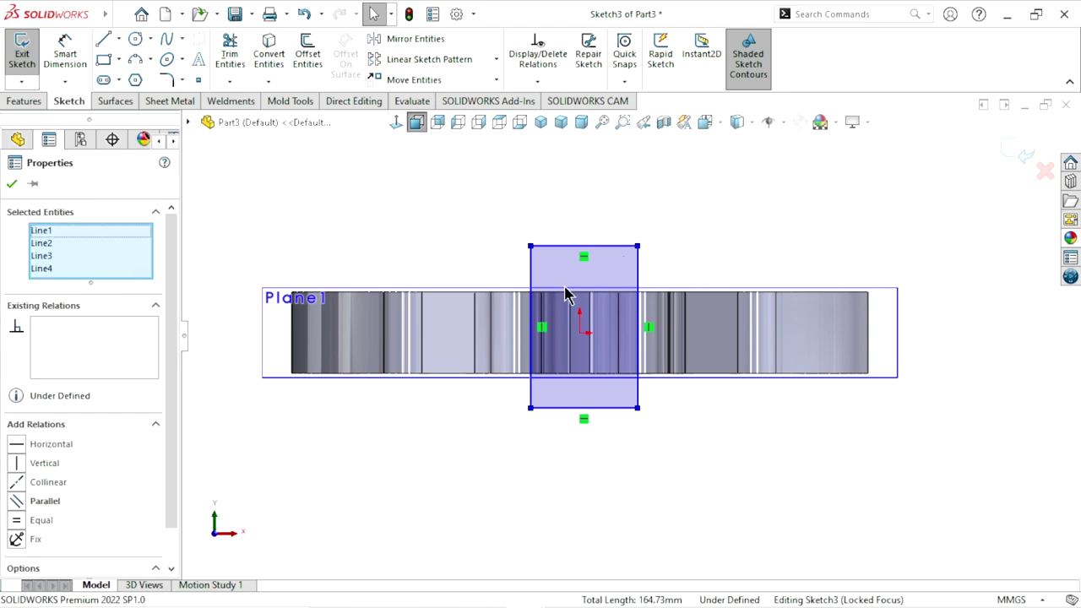
click(793, 237)
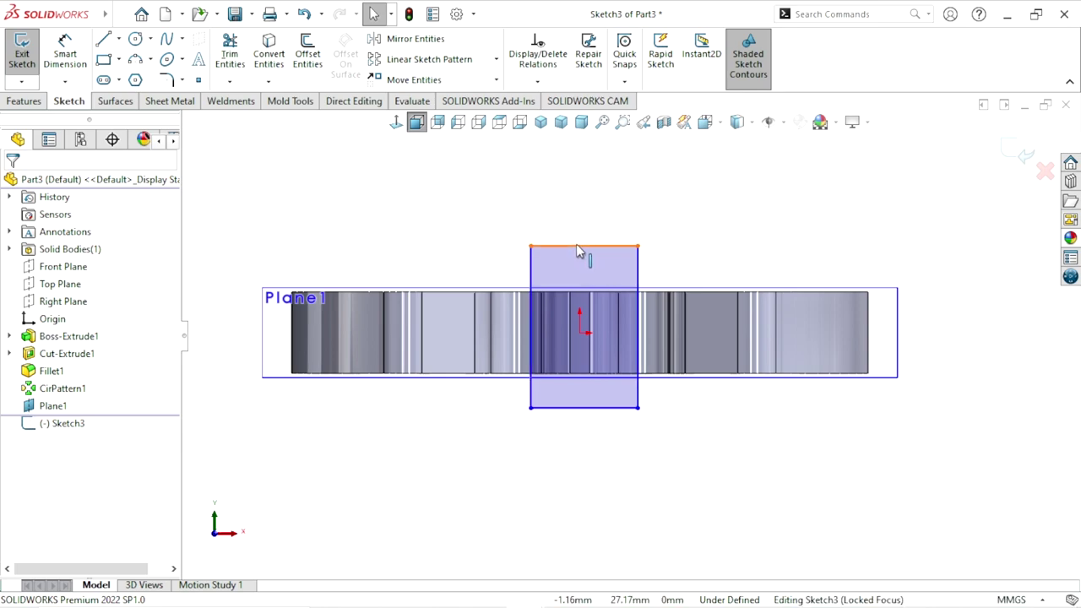
click(590, 254)
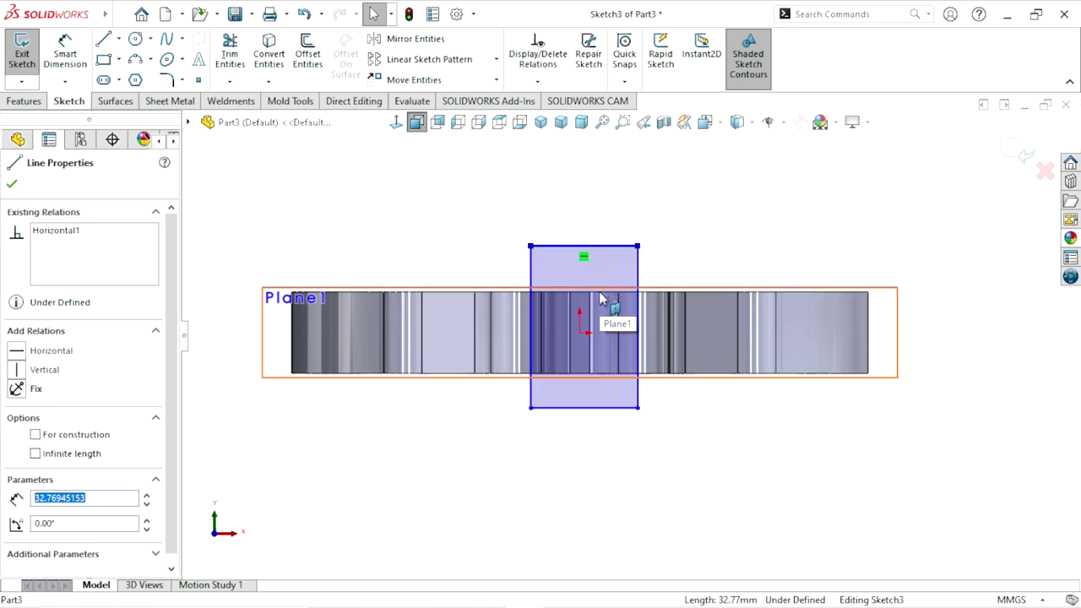
scroll(597, 311, down, 3)
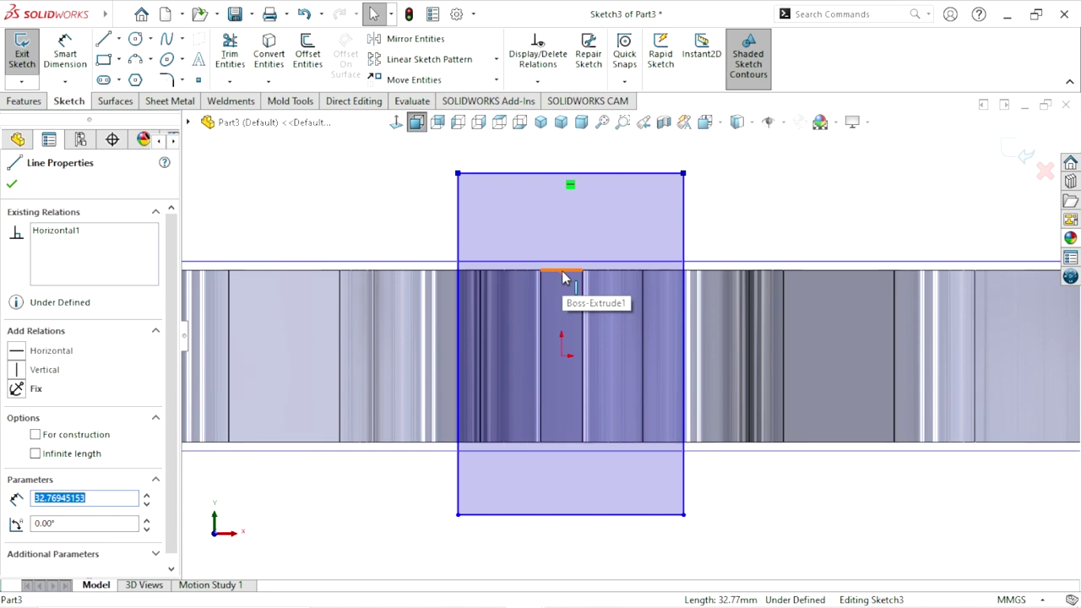
ctrl+click(562, 271)
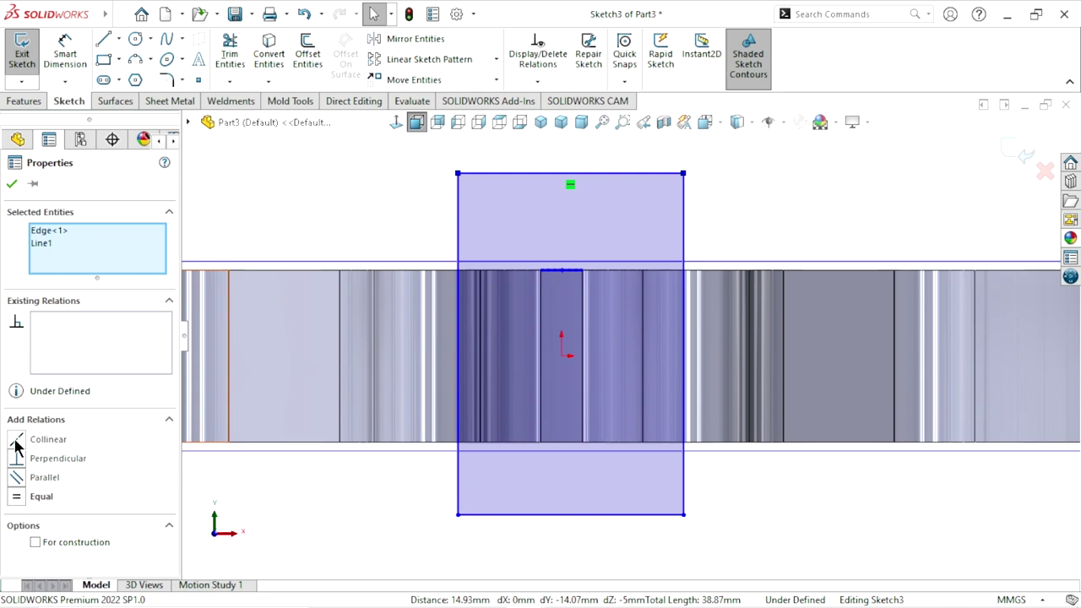
click(17, 443)
scroll(415, 434, up, 3)
scroll(592, 413, down, 2)
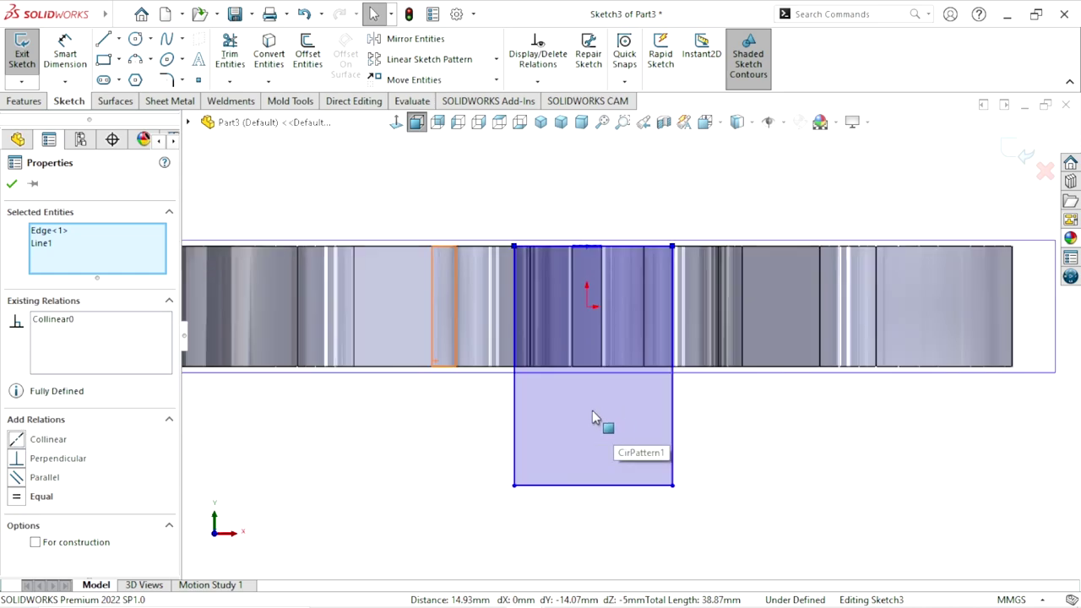
click(12, 184)
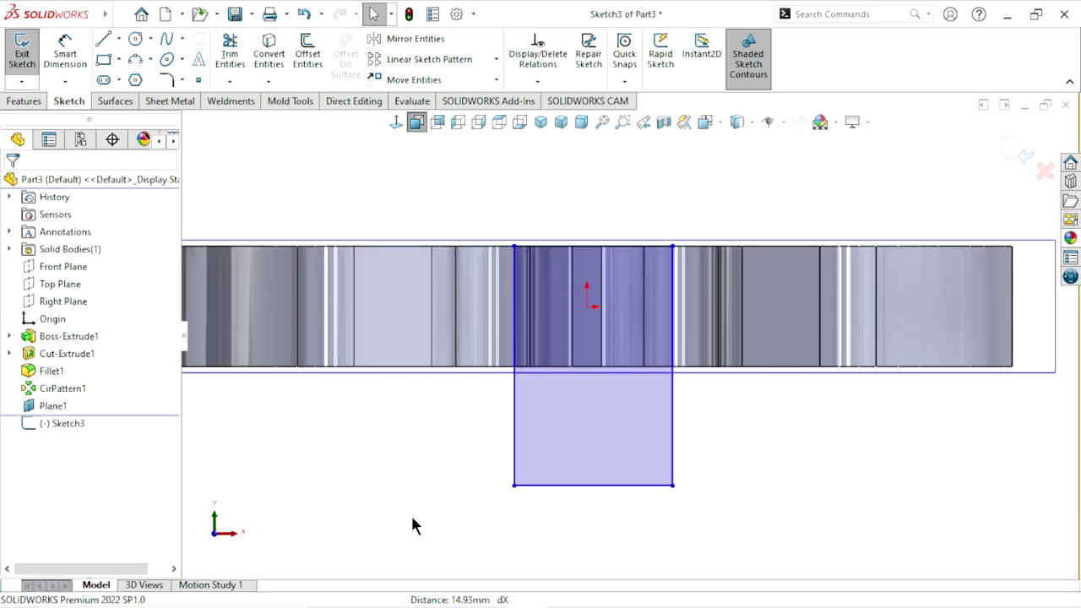
Make the rectangle's bottom line collinear with the plate's bottom edge
click(593, 485)
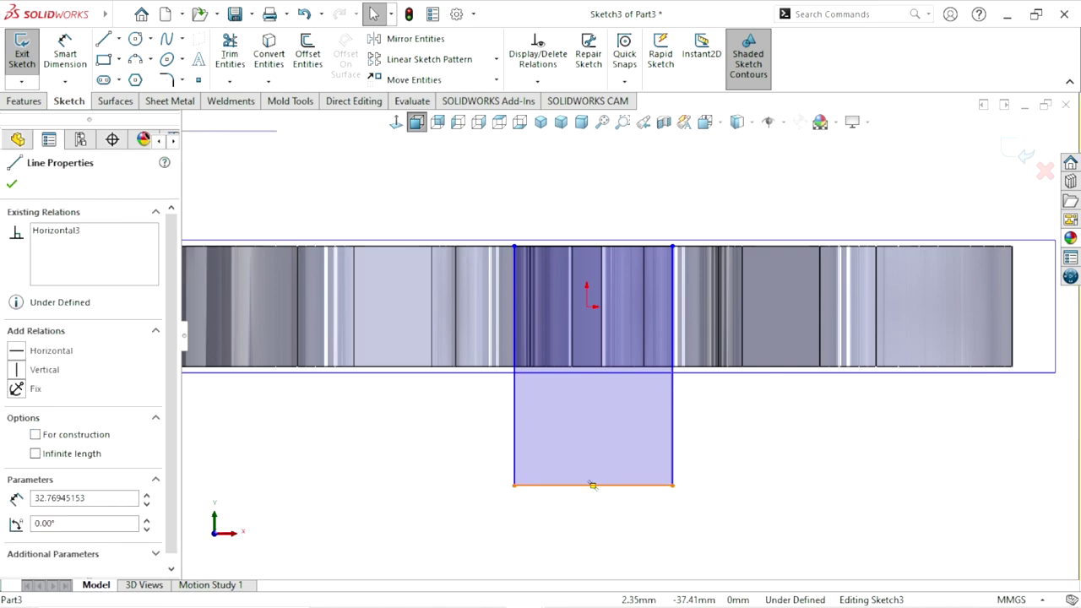
scroll(604, 422, down, 2)
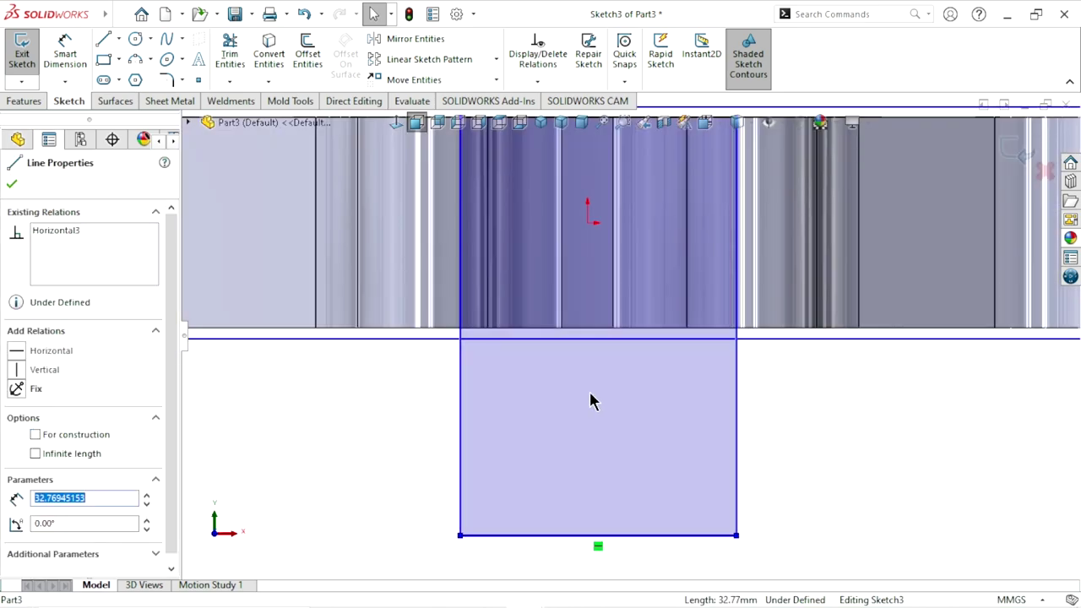
ctrl+click(591, 336)
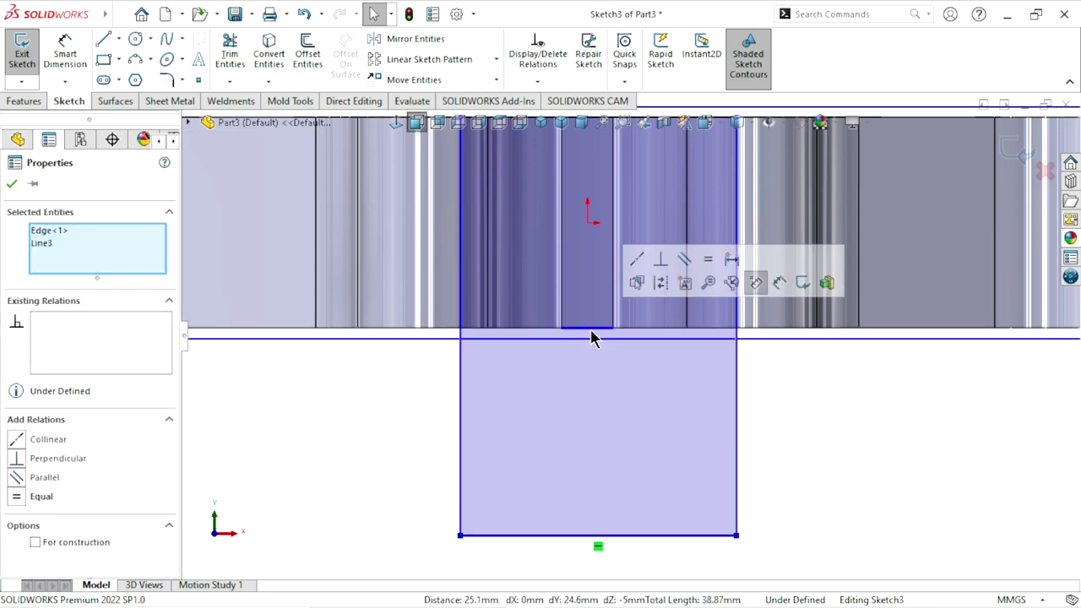
click(638, 260)
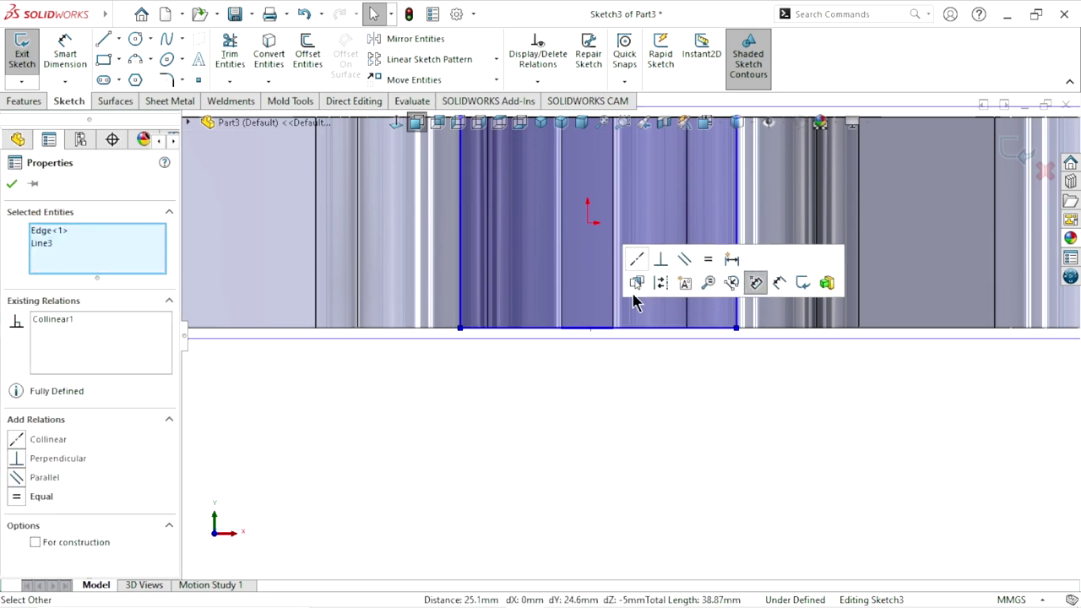
scroll(607, 406, up, 2)
scroll(629, 311, down, 2)
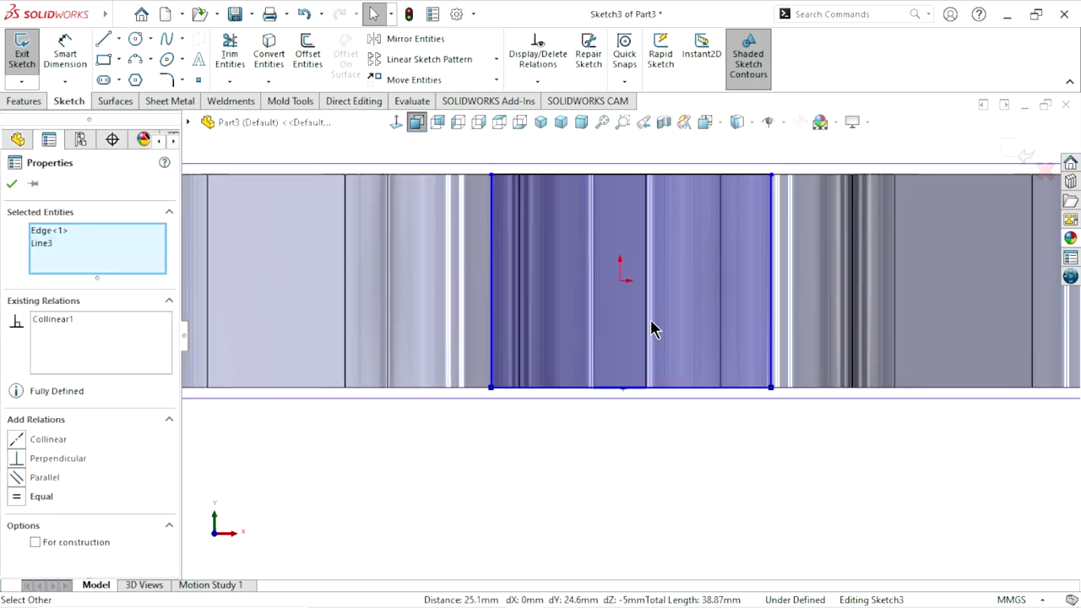
Make both vertical sides of the rectangle collinear with the adjacent notch edges
click(773, 270)
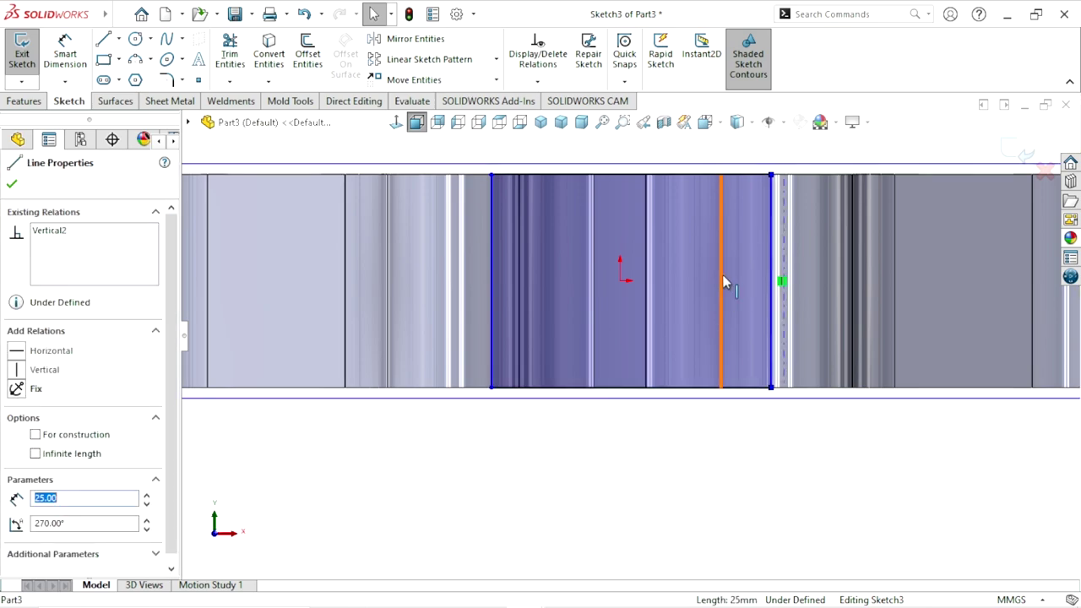
ctrl+click(722, 281)
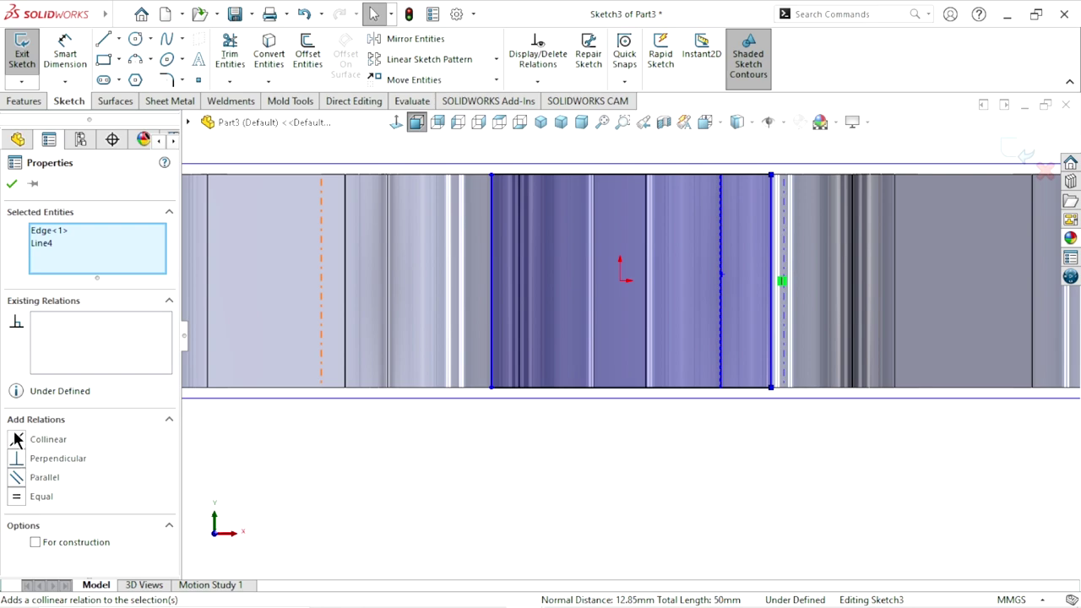
click(25, 439)
scroll(603, 292, up, 2)
scroll(518, 289, down, 3)
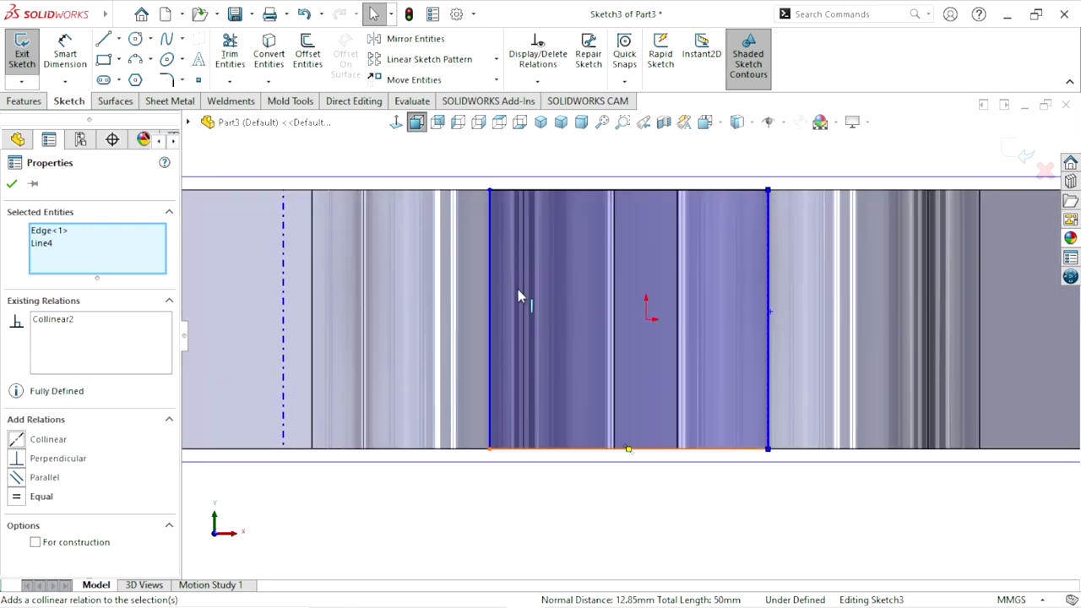
click(490, 301)
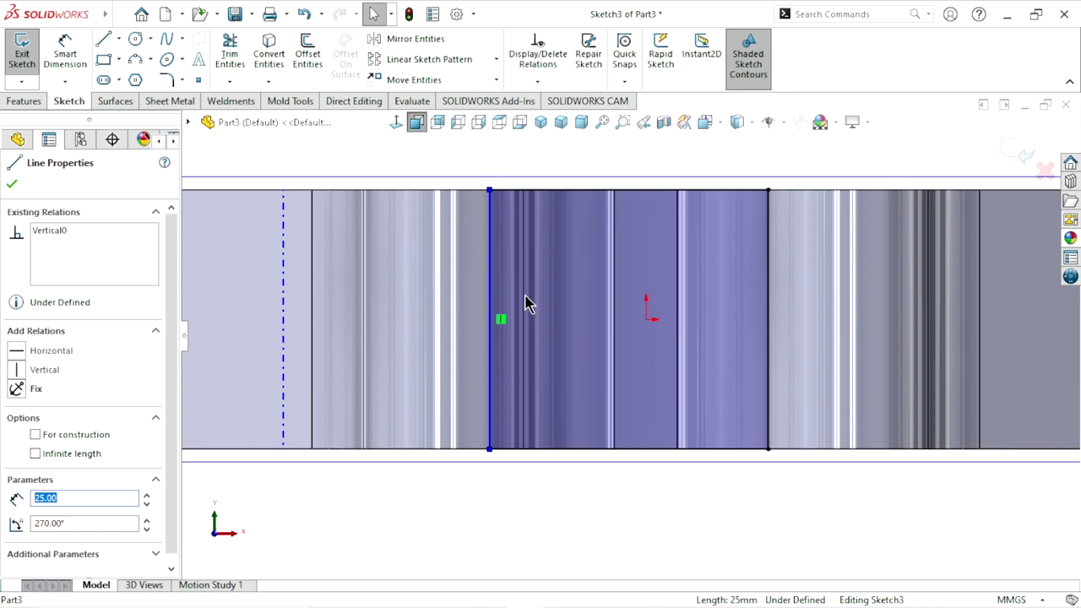
click(524, 304)
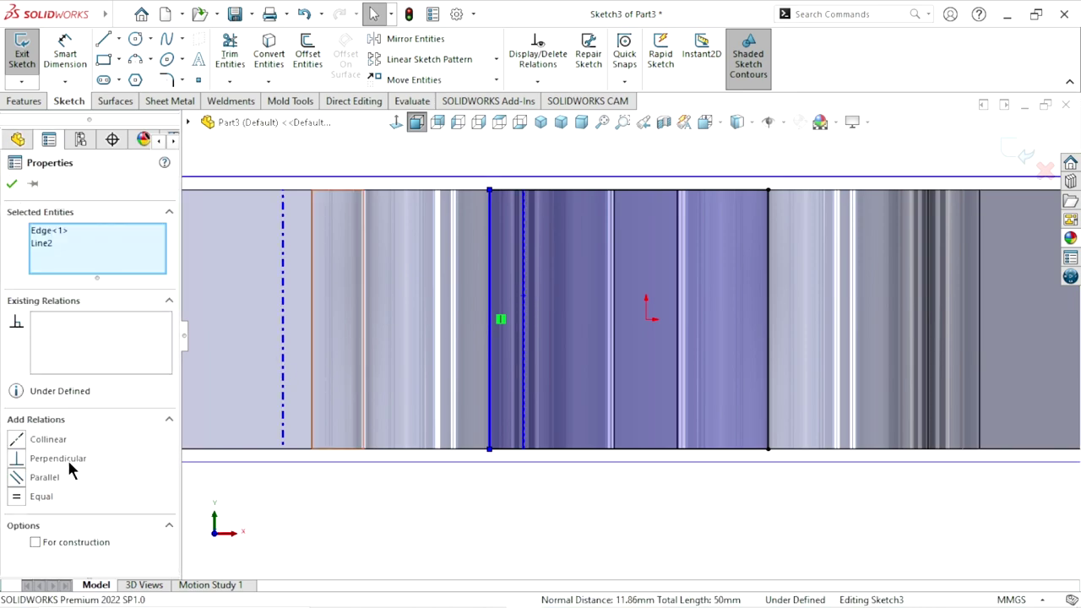
click(18, 444)
scroll(680, 345, up, 2)
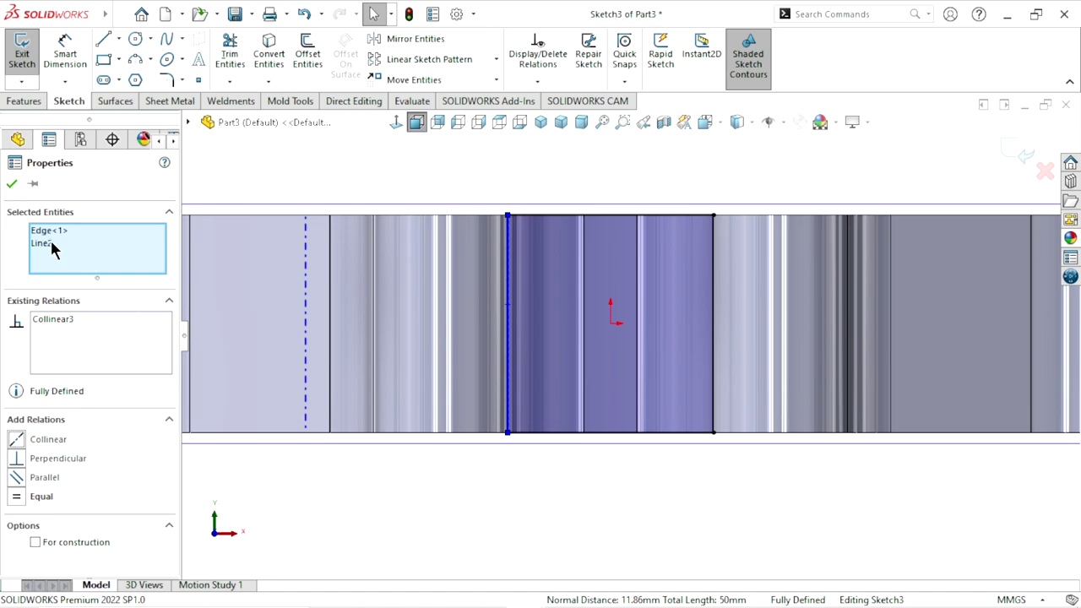
Accept the relations, leaving the rectangle fully defined, and review the part in 3D
click(12, 184)
scroll(557, 364, up, 2)
scroll(611, 437, up, 2)
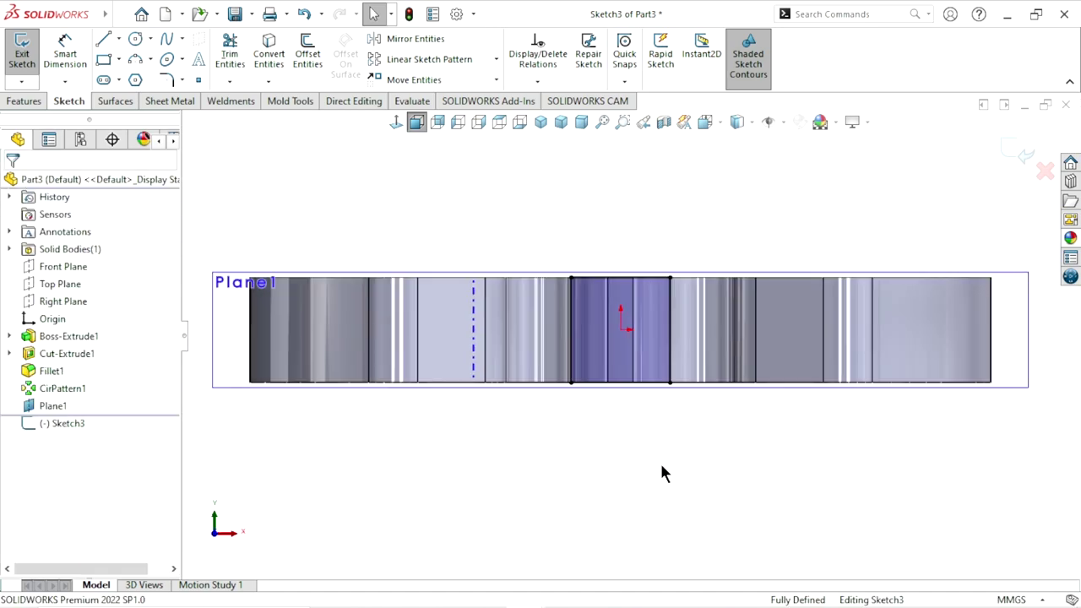
mouse_move(596, 470)
middle_down()
mouse_move(643, 418)
mouse_move(601, 441)
middle_up()
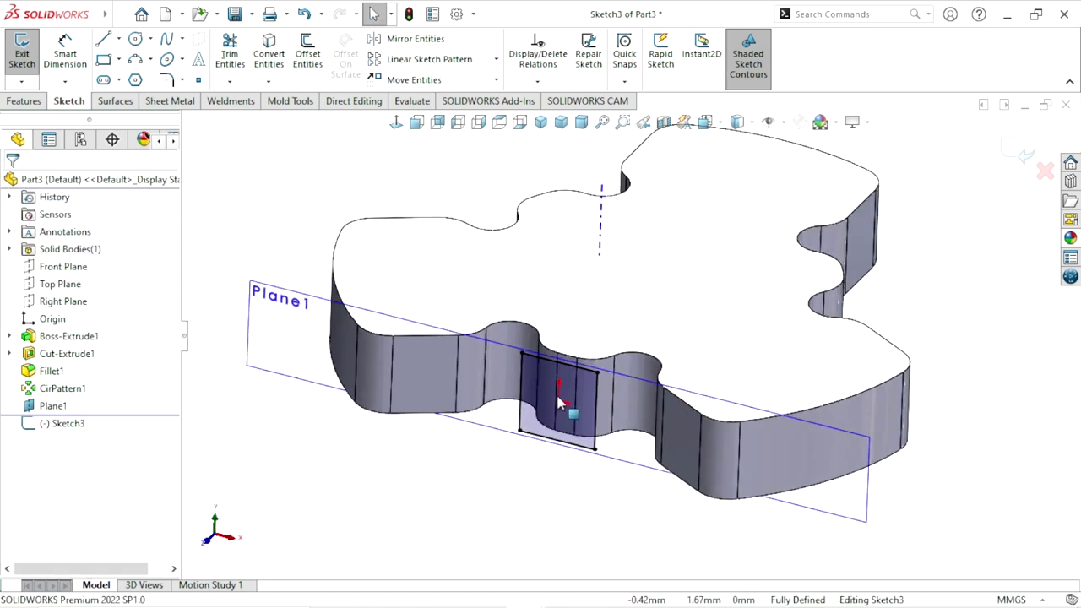
scroll(602, 441, down, 2)
scroll(602, 441, up, 2)
scroll(579, 458, down, 1)
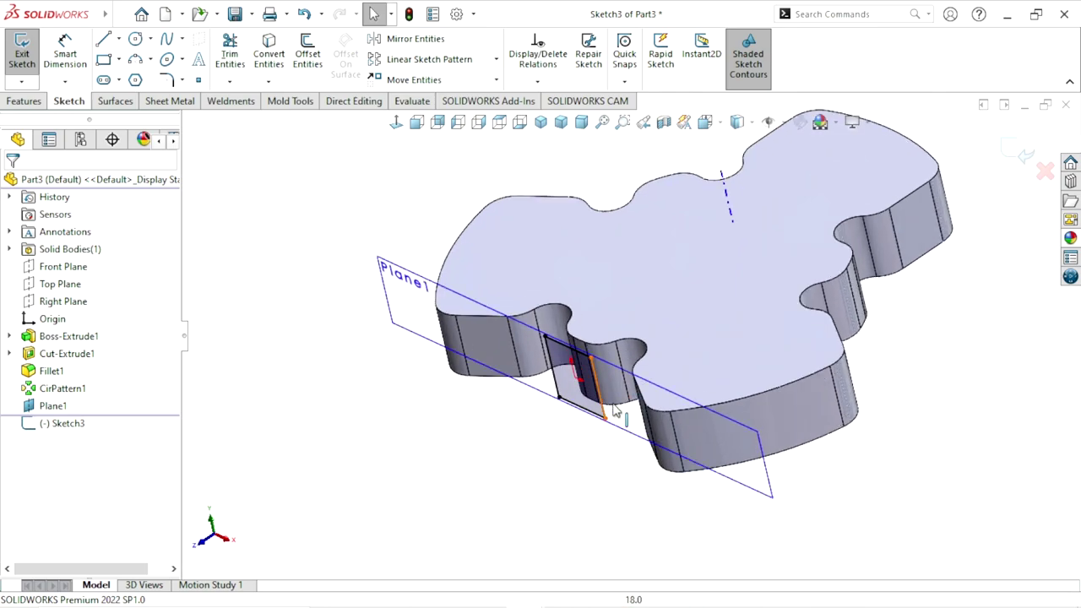
scroll(557, 454, down, 3)
scroll(550, 456, up, 2)
scroll(656, 422, up, 1)
scroll(656, 422, down, 1)
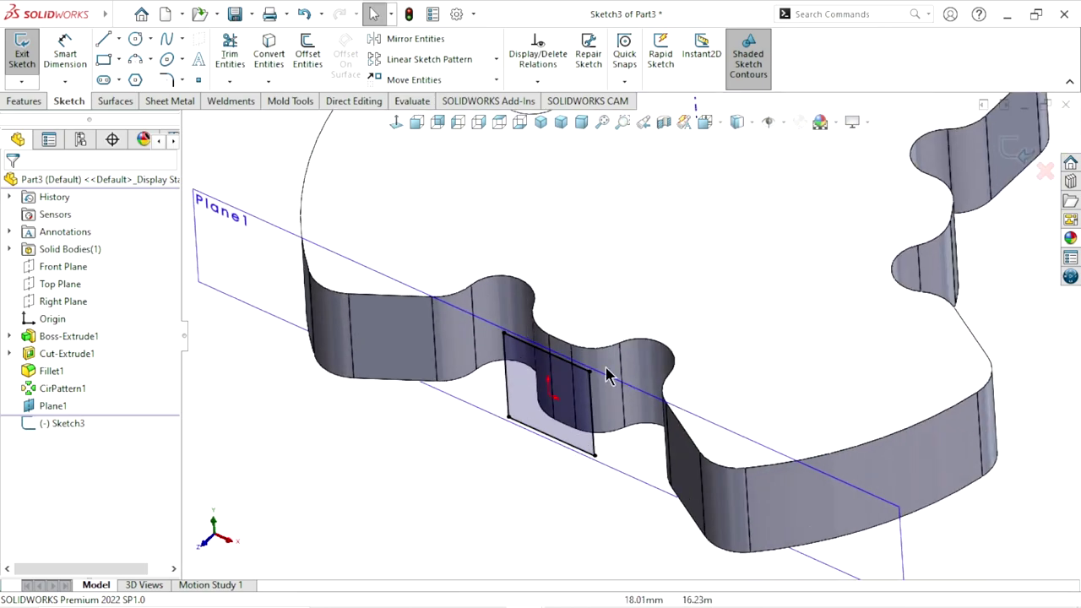
click(24, 101)
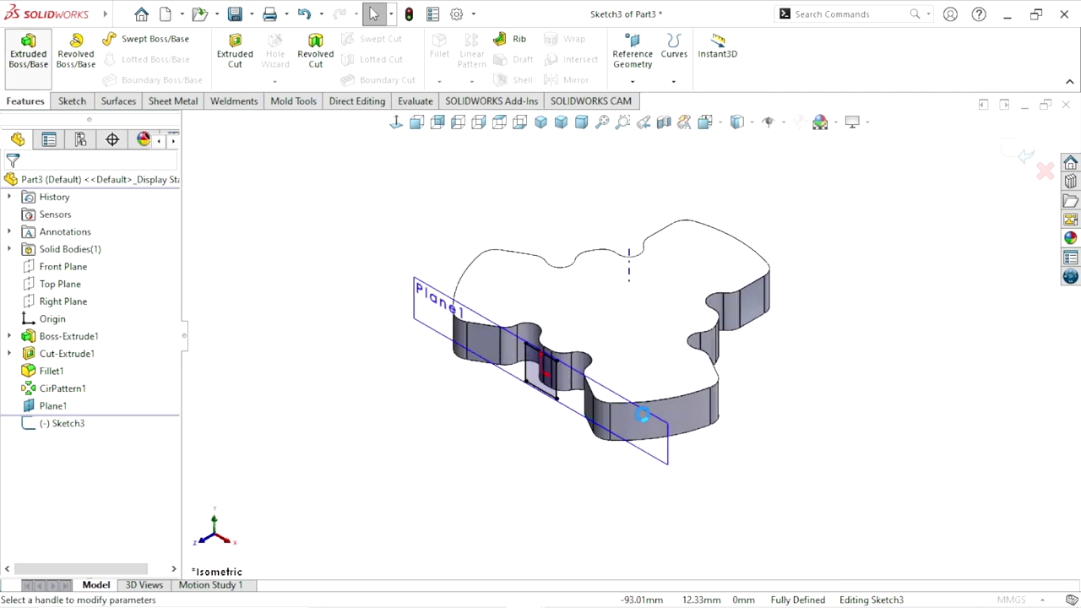
Extrude the rectangle as a reversed boss Up To Next, filling the square notch
scroll(557, 400, down, 3)
scroll(509, 401, up, 3)
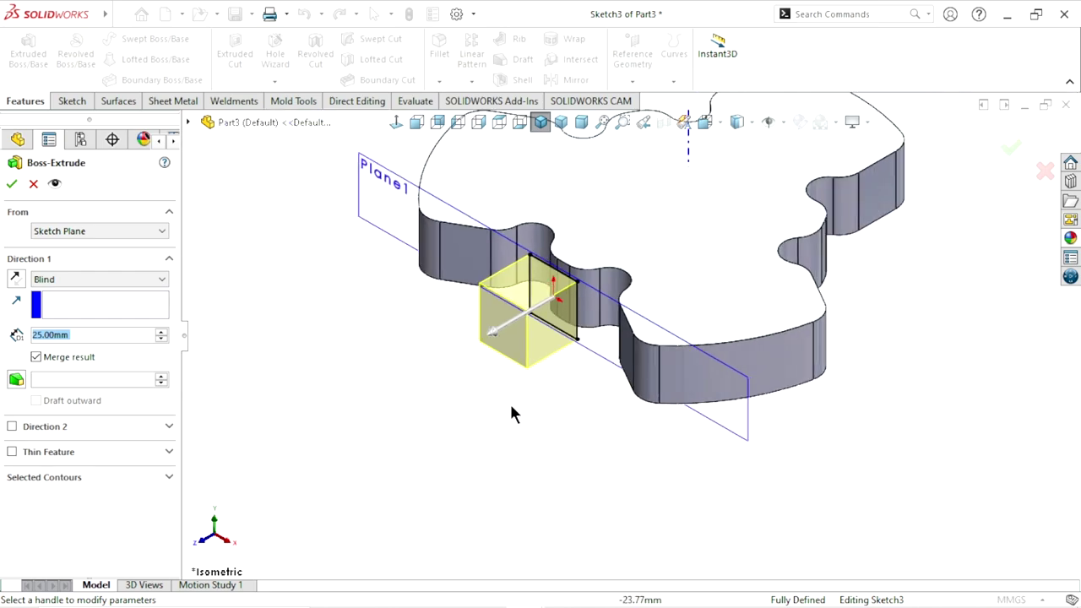
scroll(605, 232, down, 1)
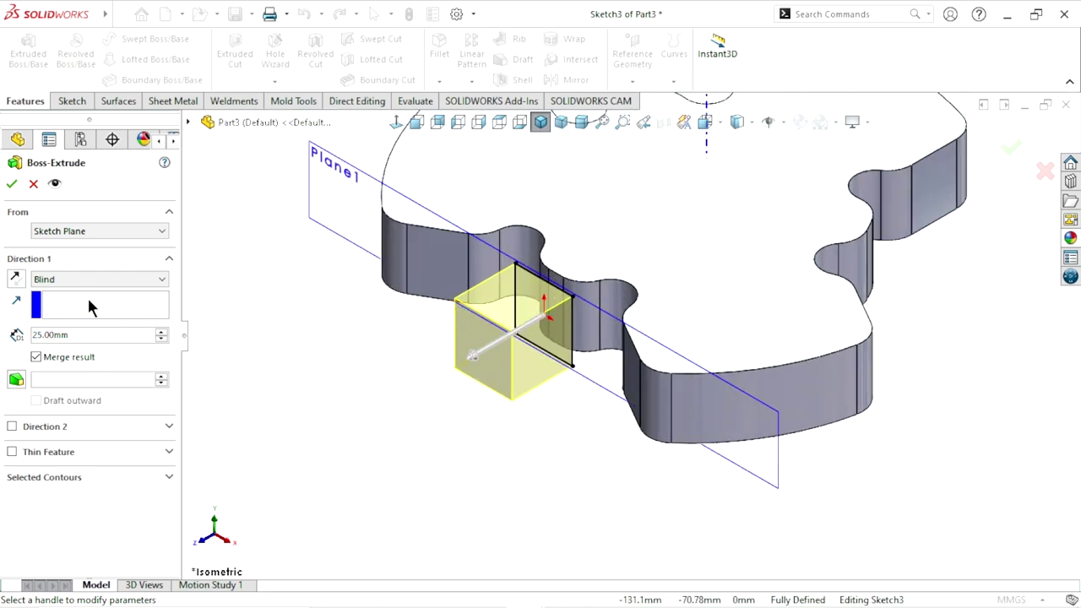
click(16, 280)
scroll(368, 359, up, 1)
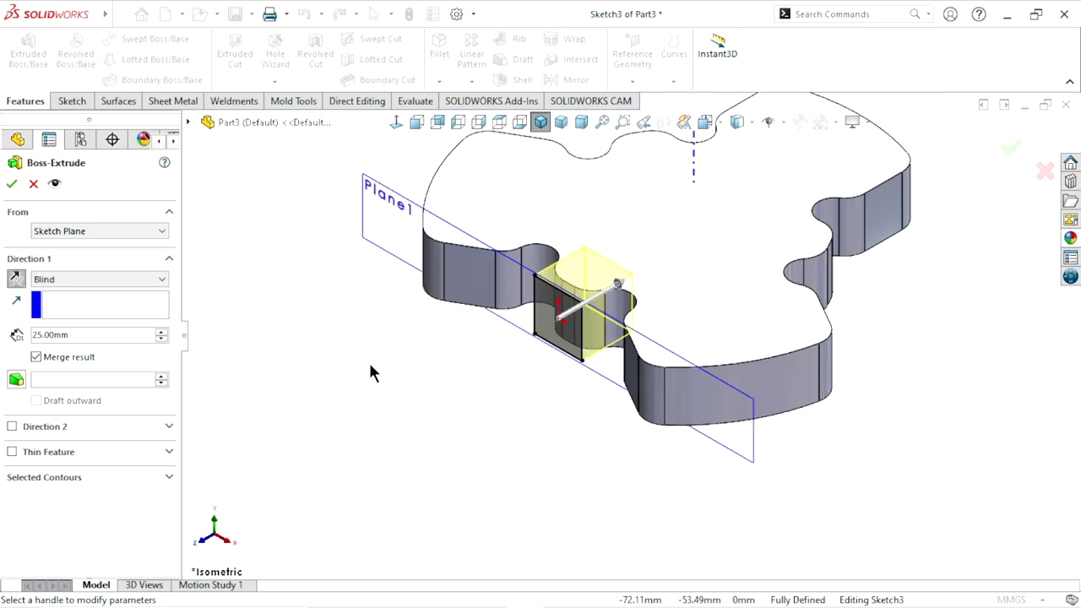
scroll(603, 311, down, 2)
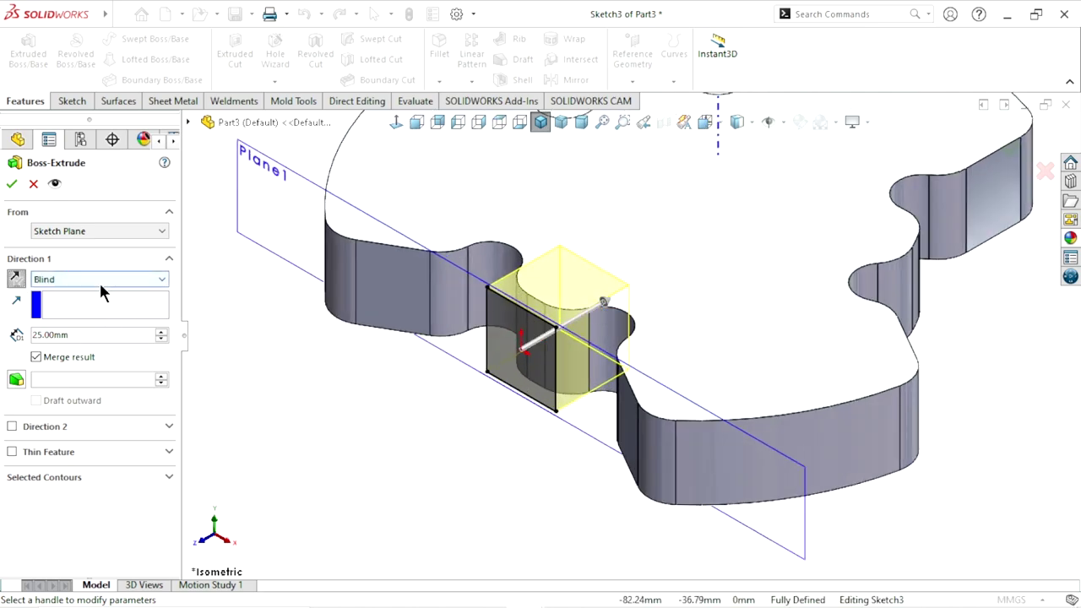
scroll(628, 329, up, 1)
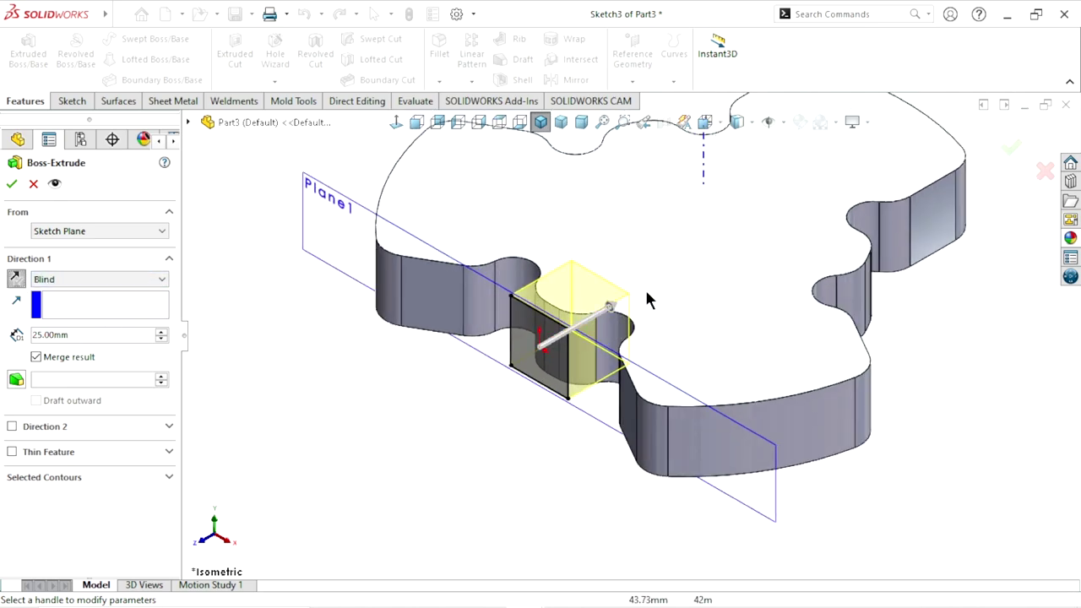
click(91, 282)
click(60, 314)
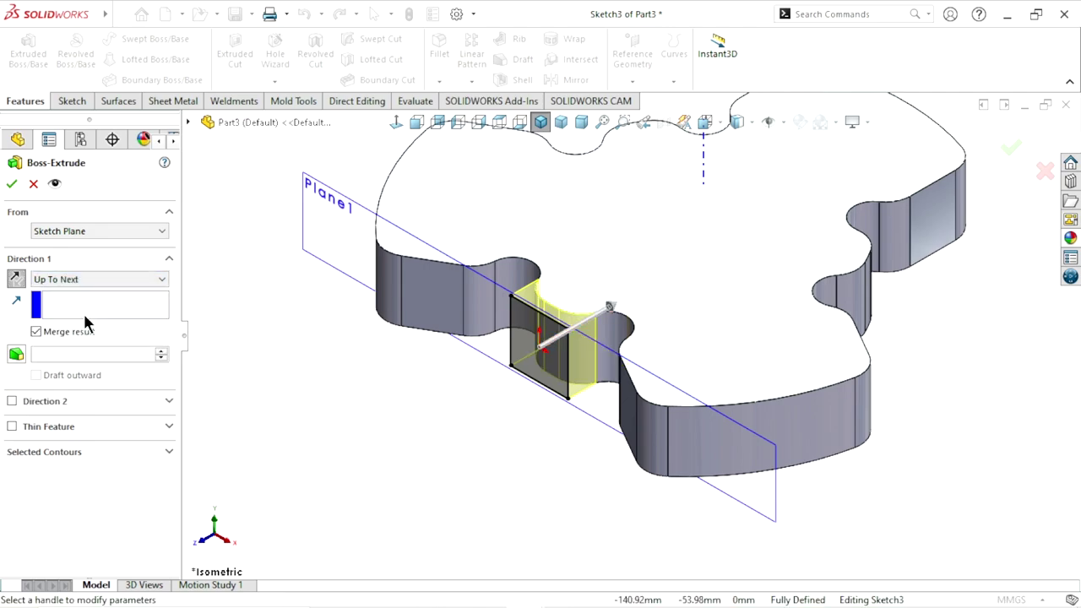
click(12, 184)
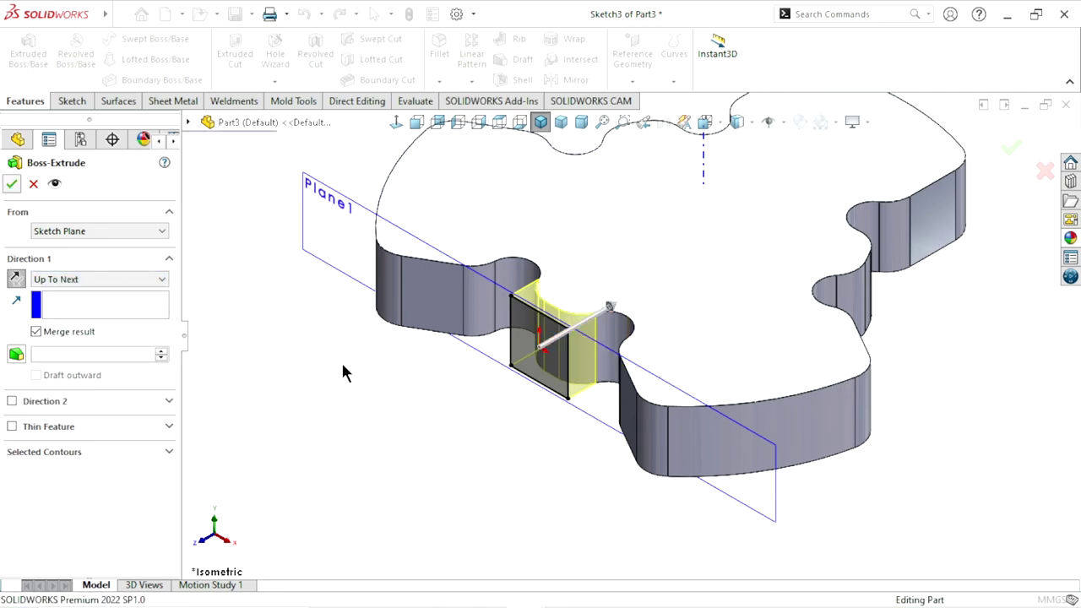
Hide Plane1 and fit the whole part in view
click(356, 204)
click(430, 149)
click(397, 414)
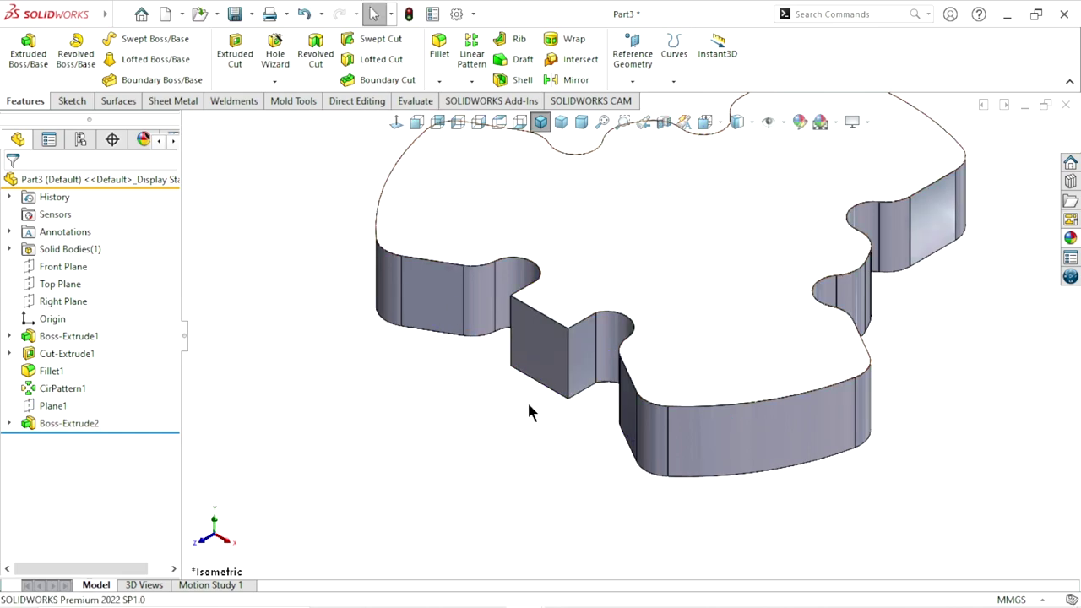
key(f)
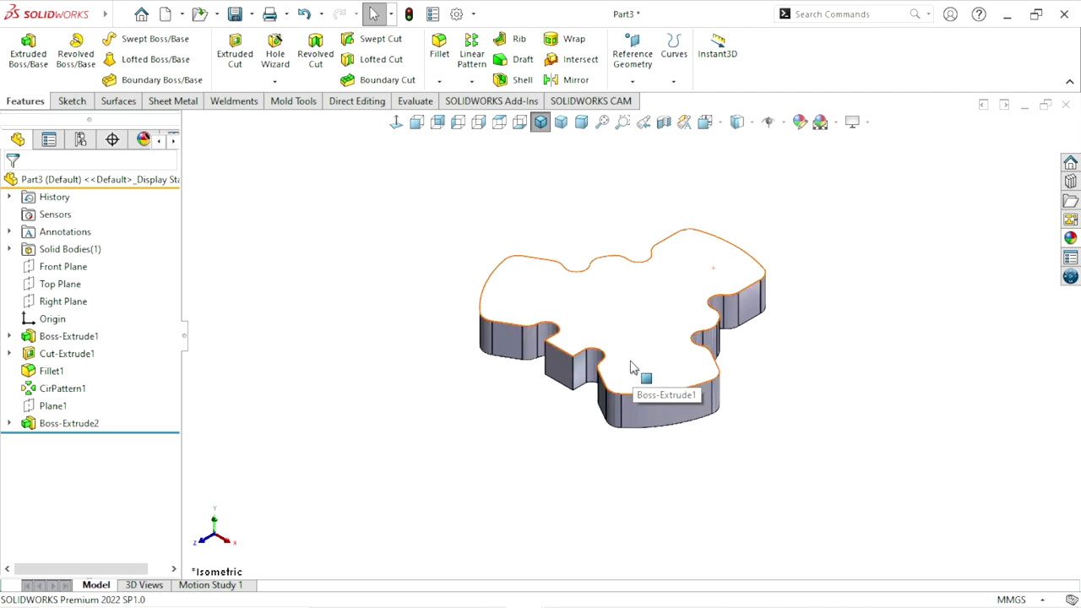
scroll(658, 379, up, 3)
click(665, 336)
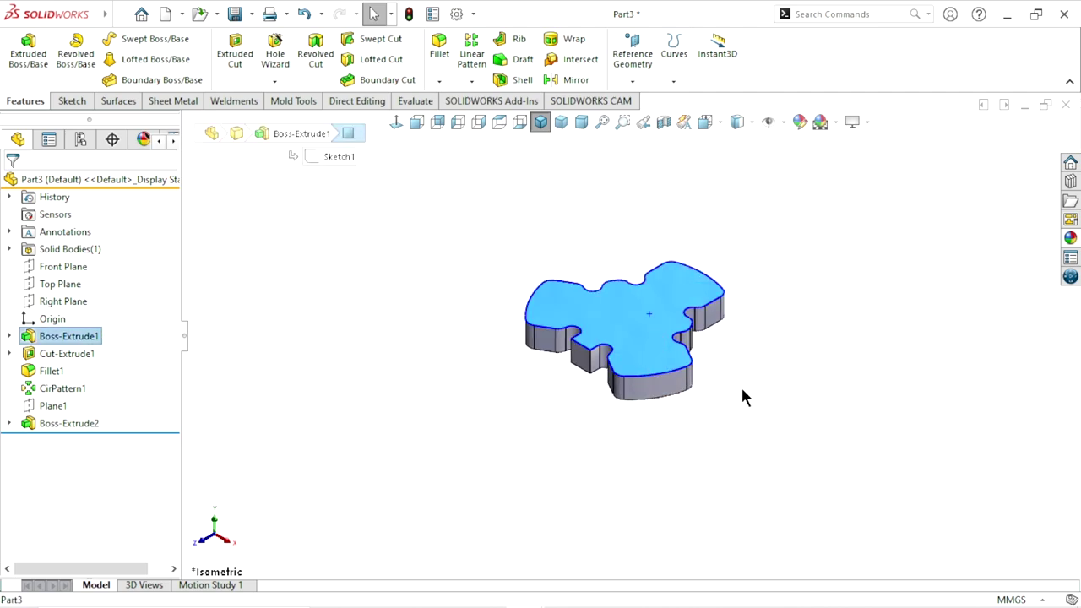
scroll(667, 374, down, 2)
click(786, 391)
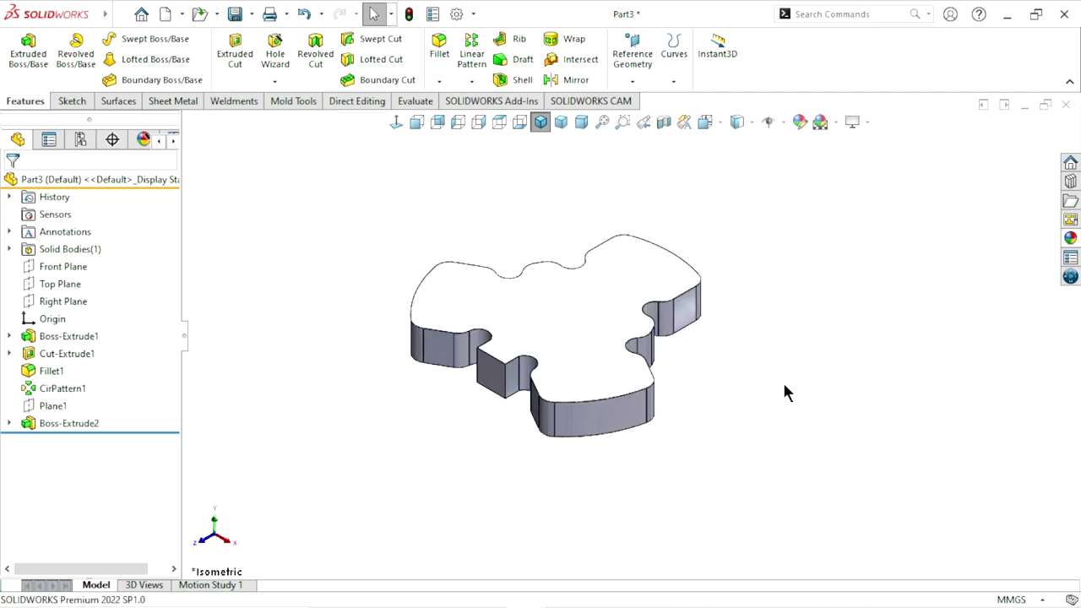
Place a hole on the plate's top face using the ANSI Metric standard and Tap Drills type
click(582, 338)
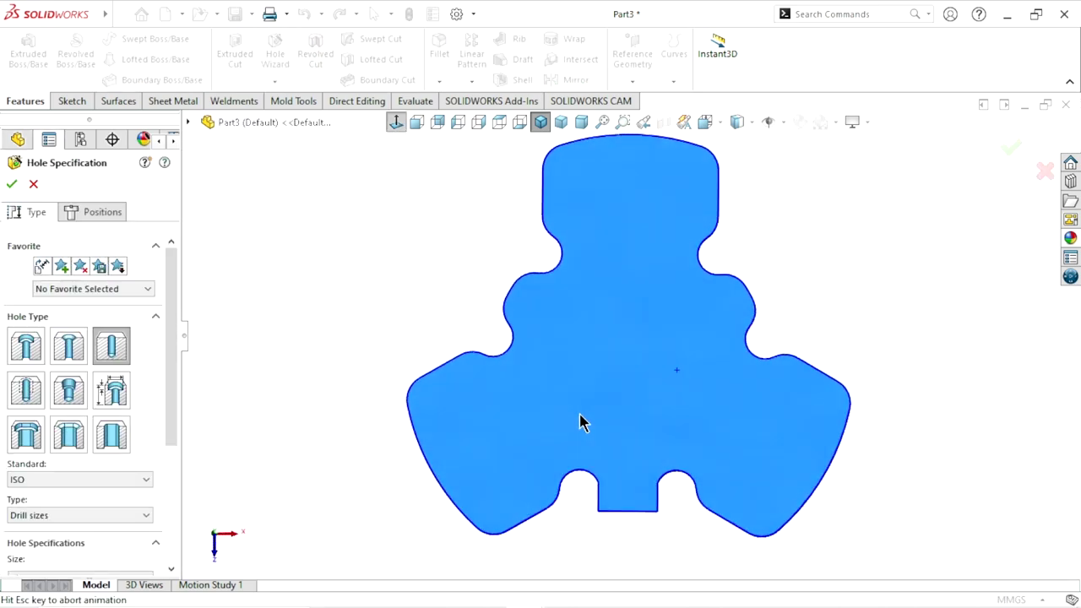
scroll(625, 389, up, 1)
scroll(667, 366, down, 2)
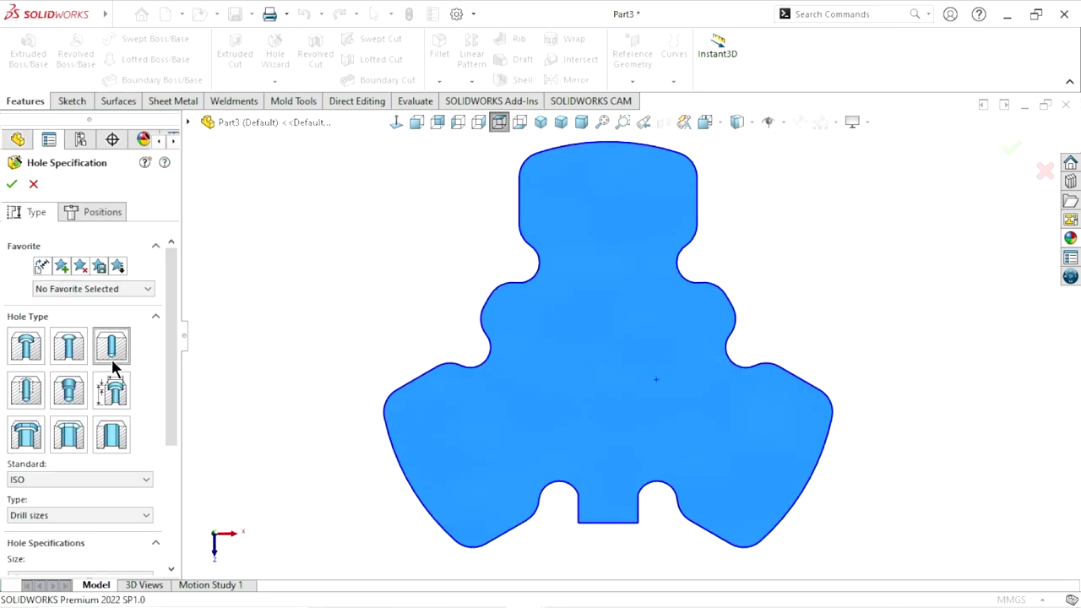
scroll(176, 375, down, 3)
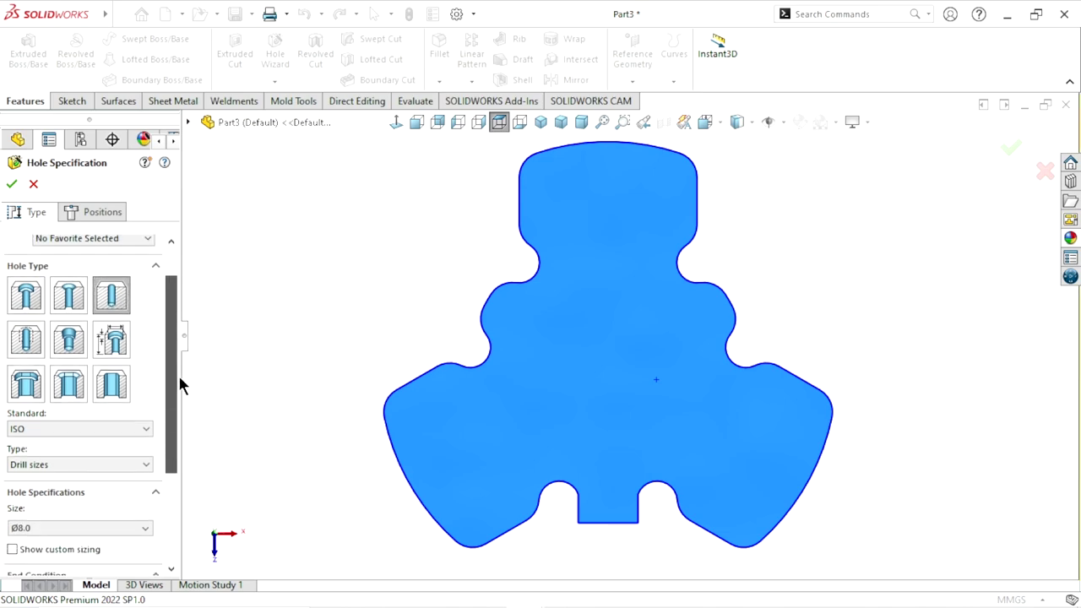
click(144, 349)
scroll(89, 380, up, 2)
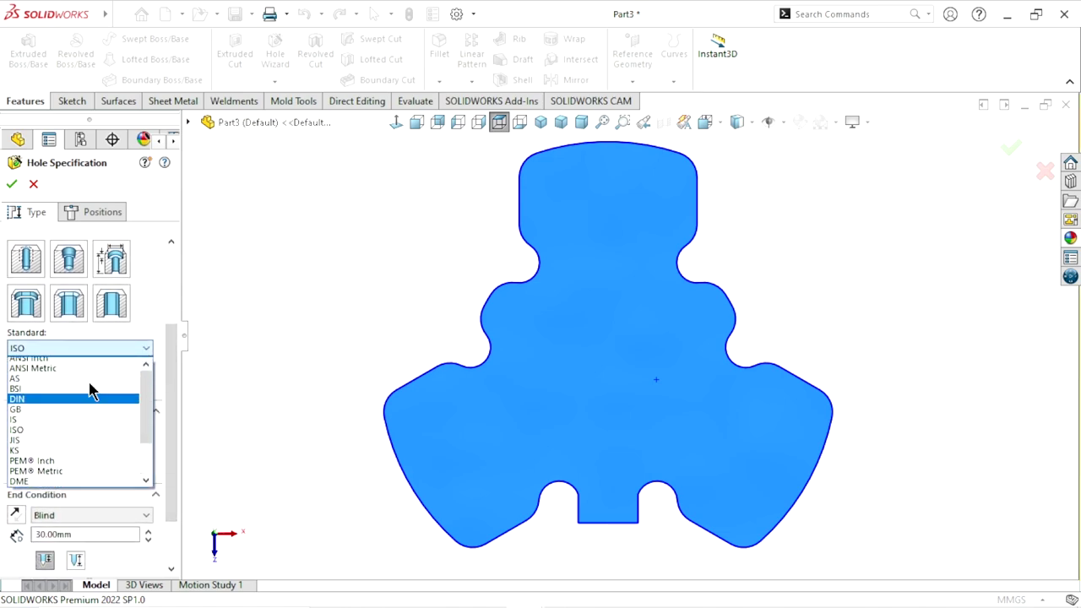
scroll(85, 372, up, 1)
click(76, 372)
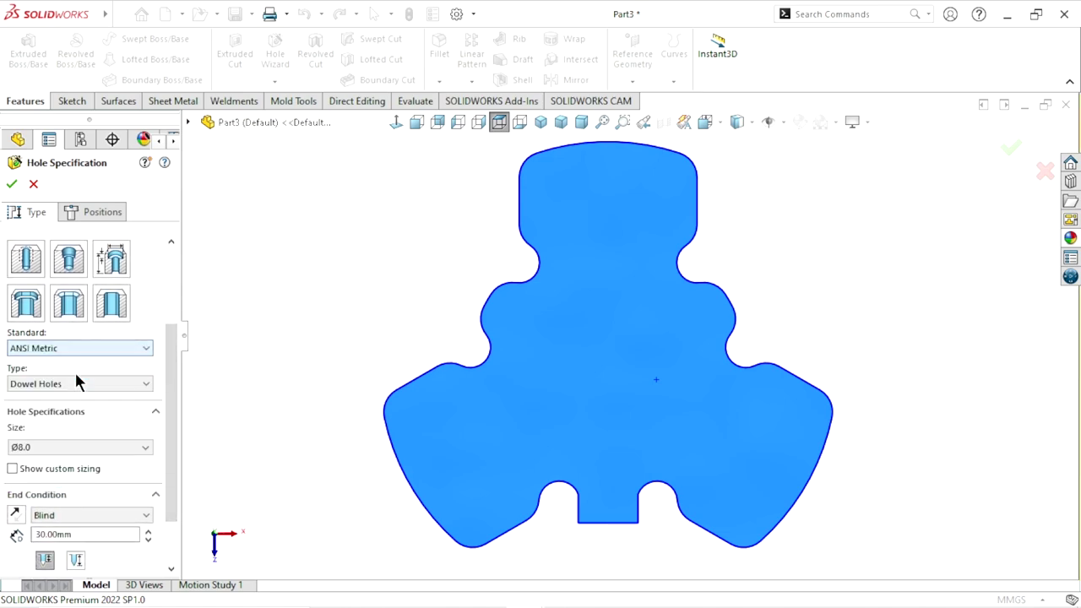
click(129, 381)
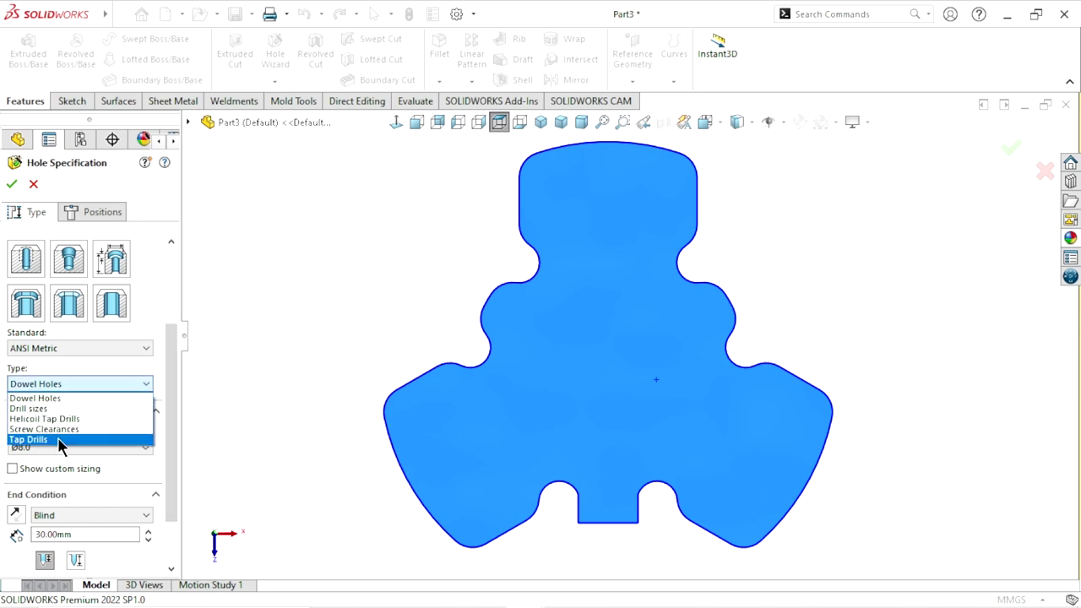
click(57, 439)
Set the tap drill size to M12x1.5 with a 20 mm blind depth and create it
drag(168, 376, 162, 415)
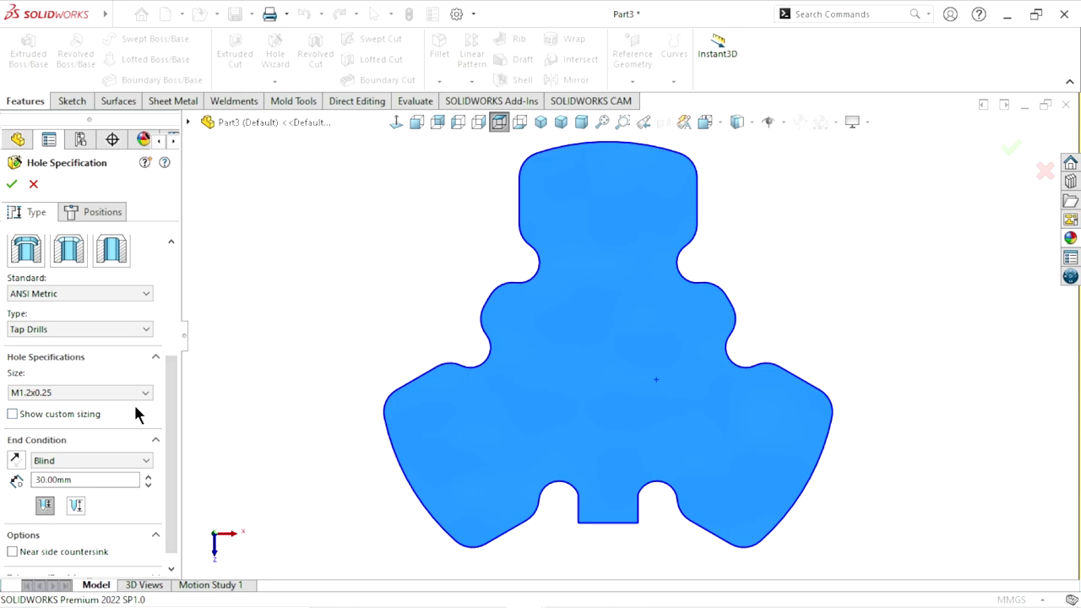
click(132, 393)
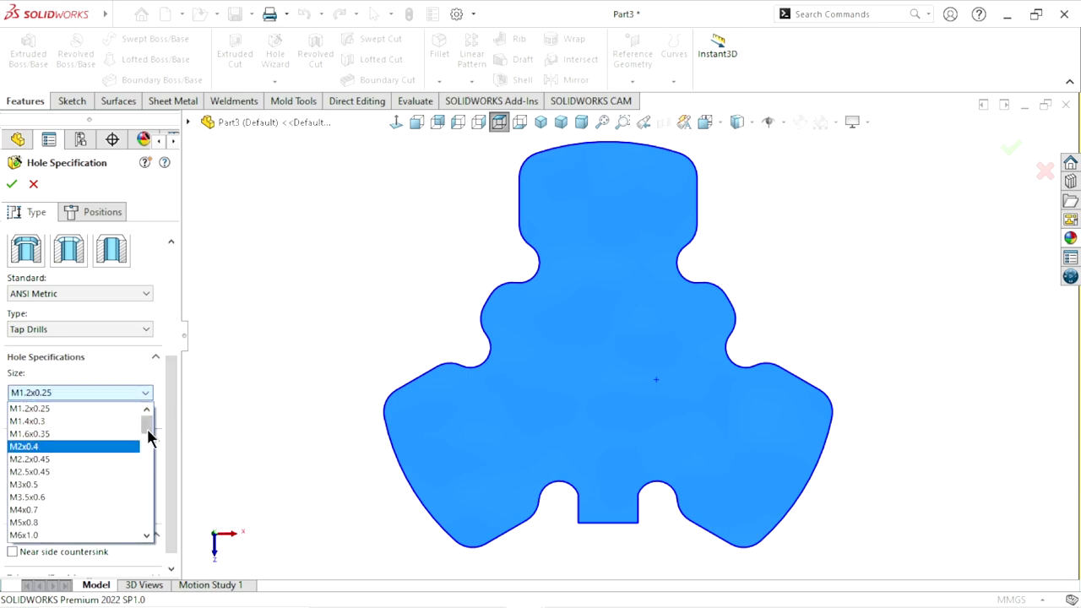
drag(147, 427, 144, 452)
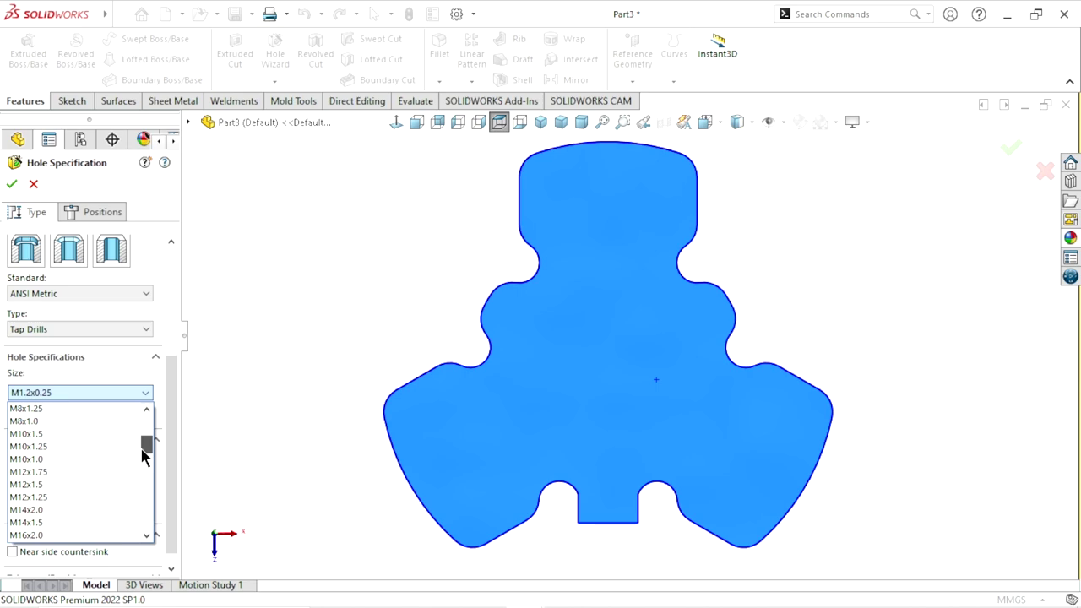
click(34, 485)
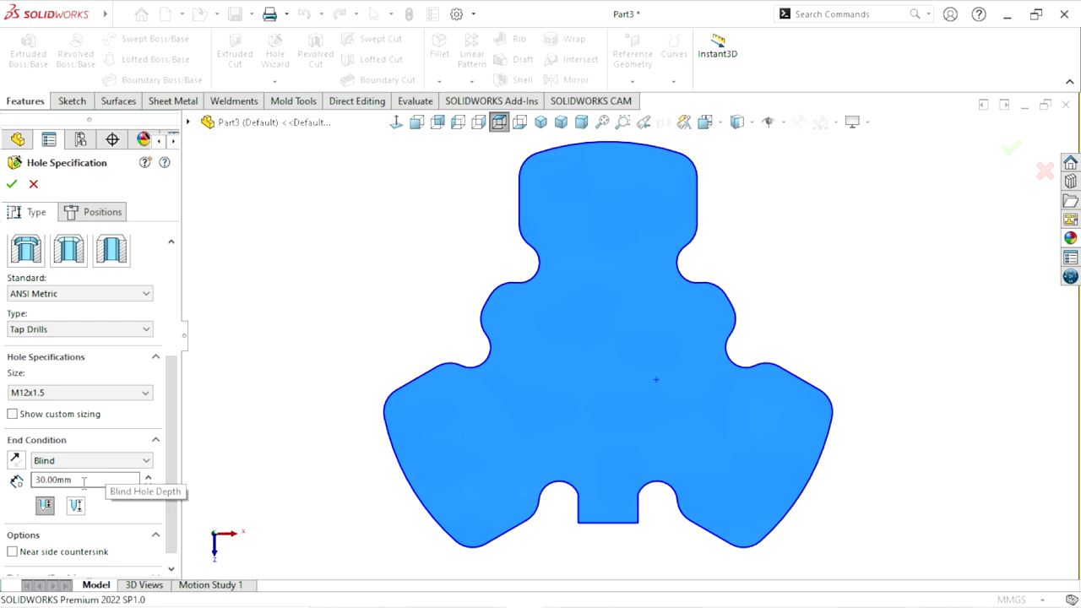
drag(83, 480, 36, 482)
text(20)
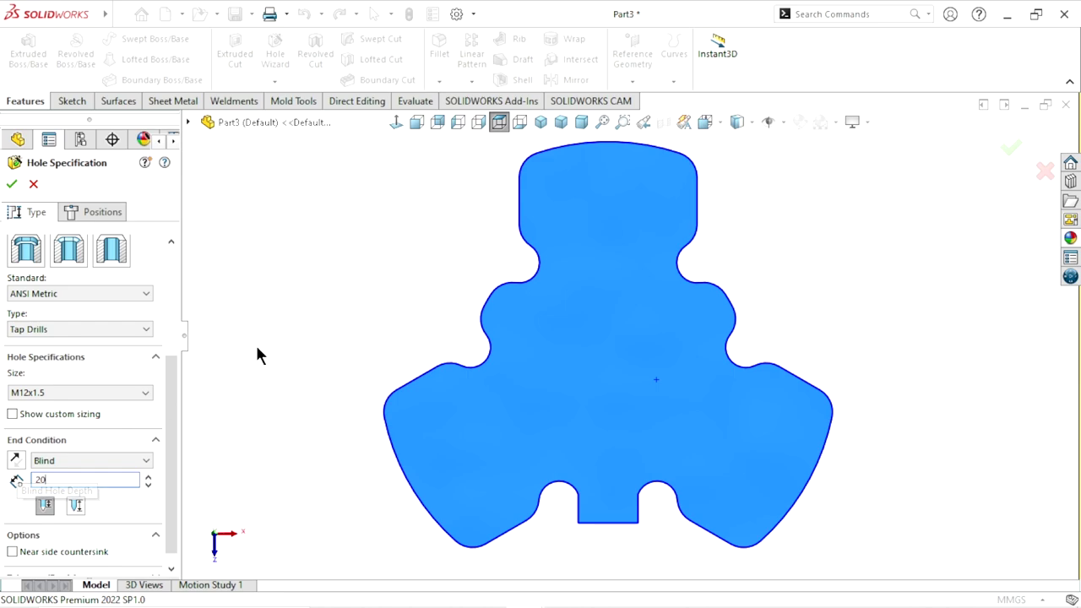
key(Return)
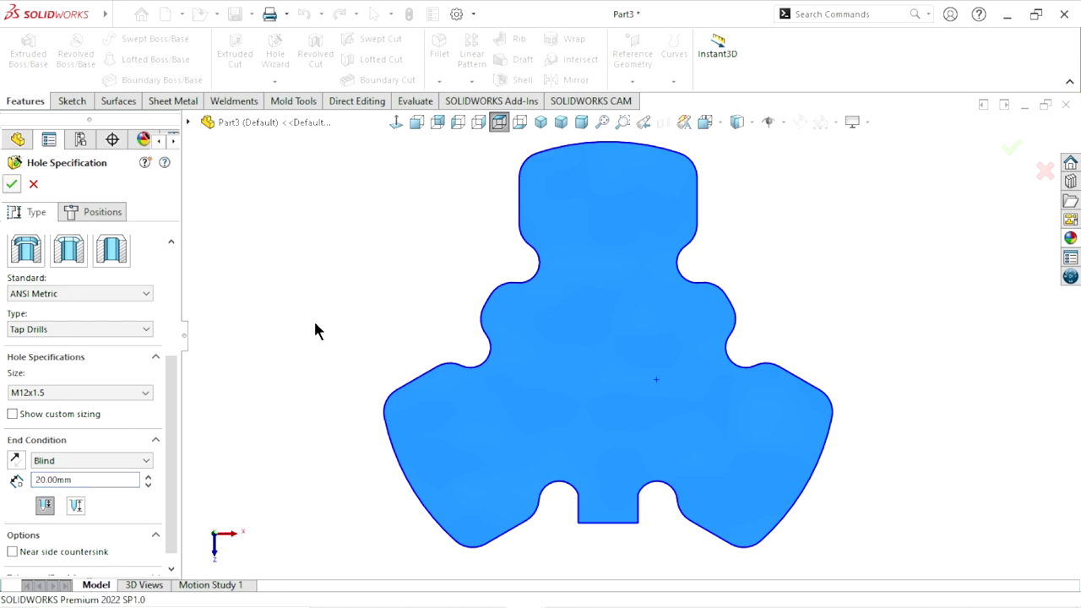
key(Return)
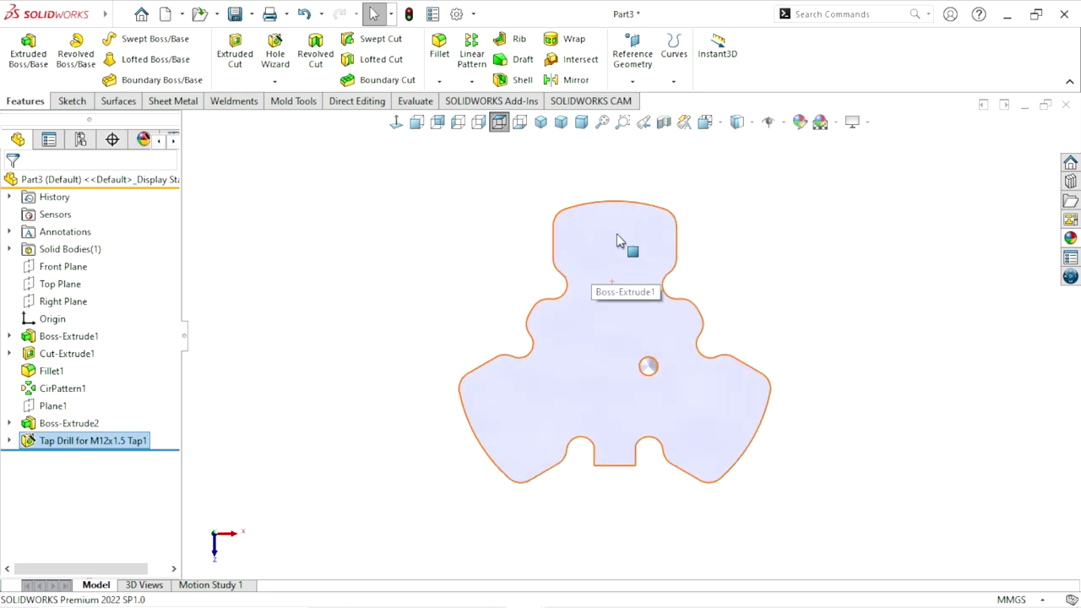
Undo the single central Tap Drill hole feature
scroll(616, 241, down, 2)
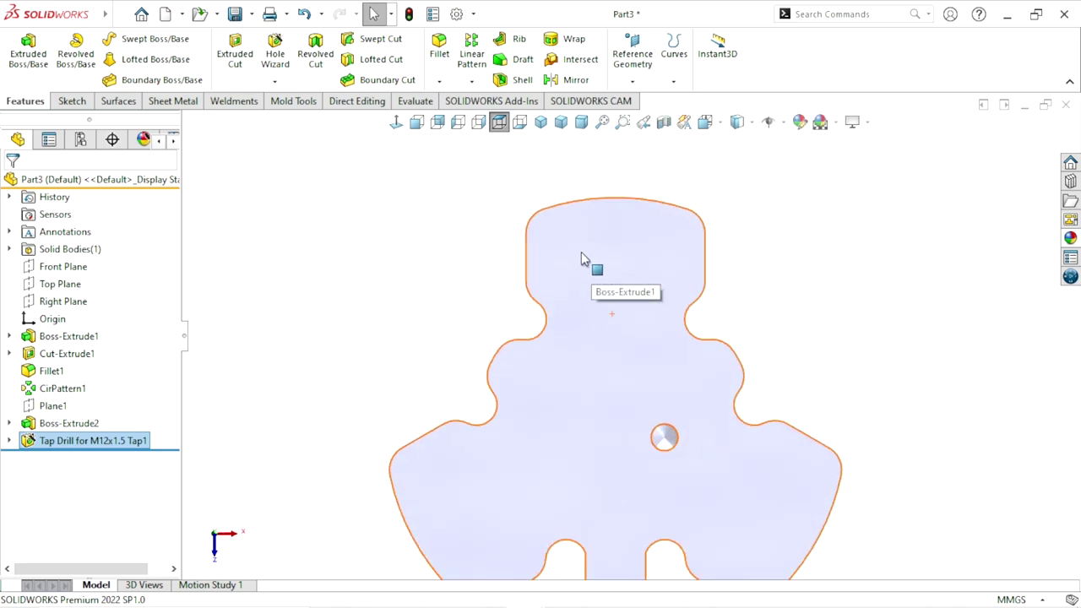
right_click(113, 436)
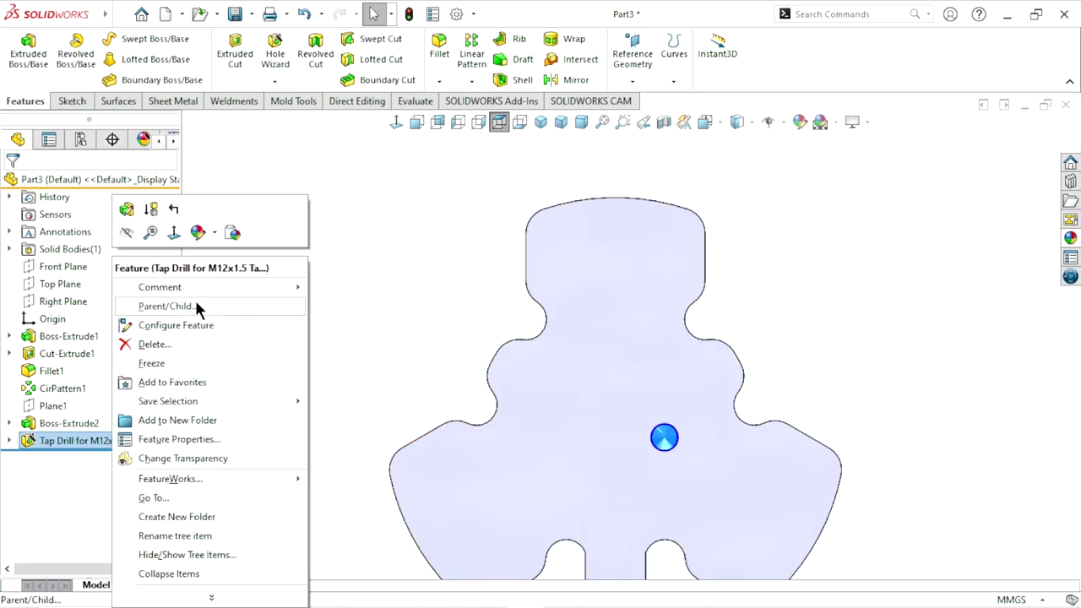
click(409, 327)
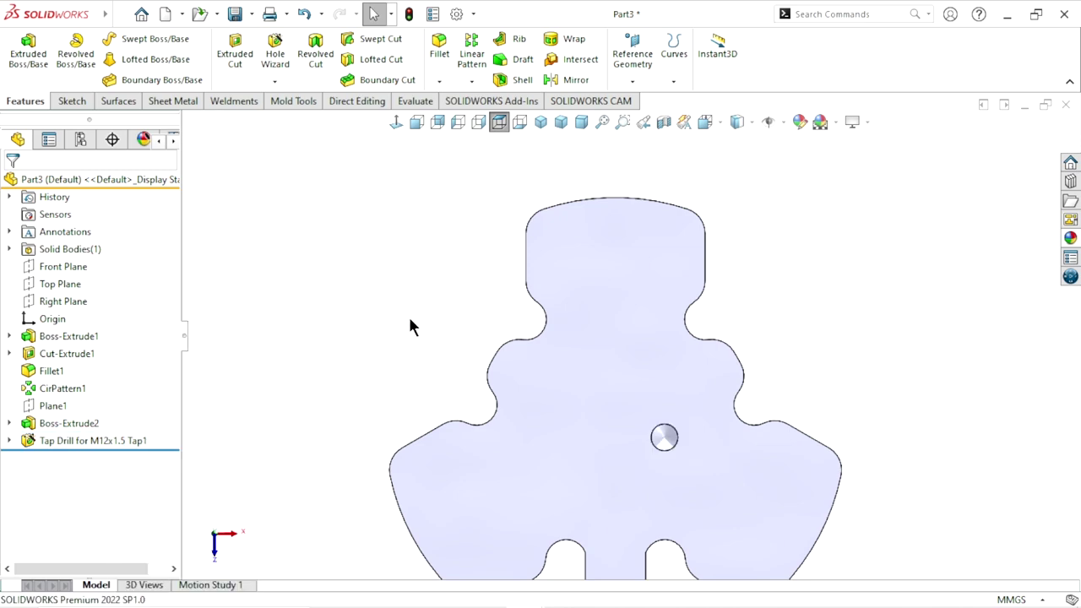
click(304, 13)
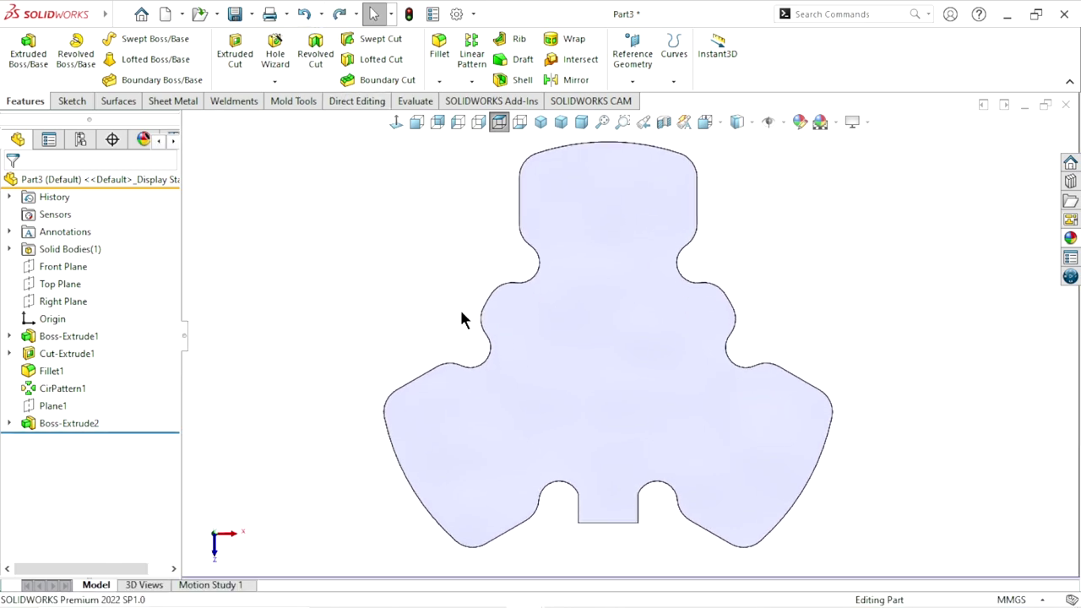
scroll(637, 317, up, 3)
scroll(638, 317, down, 3)
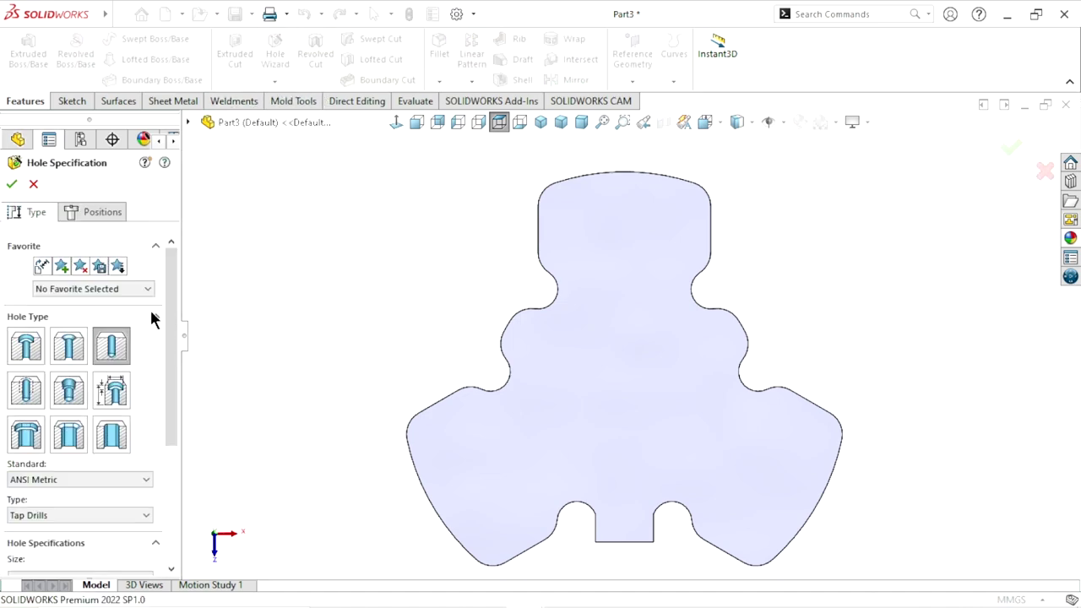
scroll(168, 329, down, 3)
scroll(182, 406, down, 1)
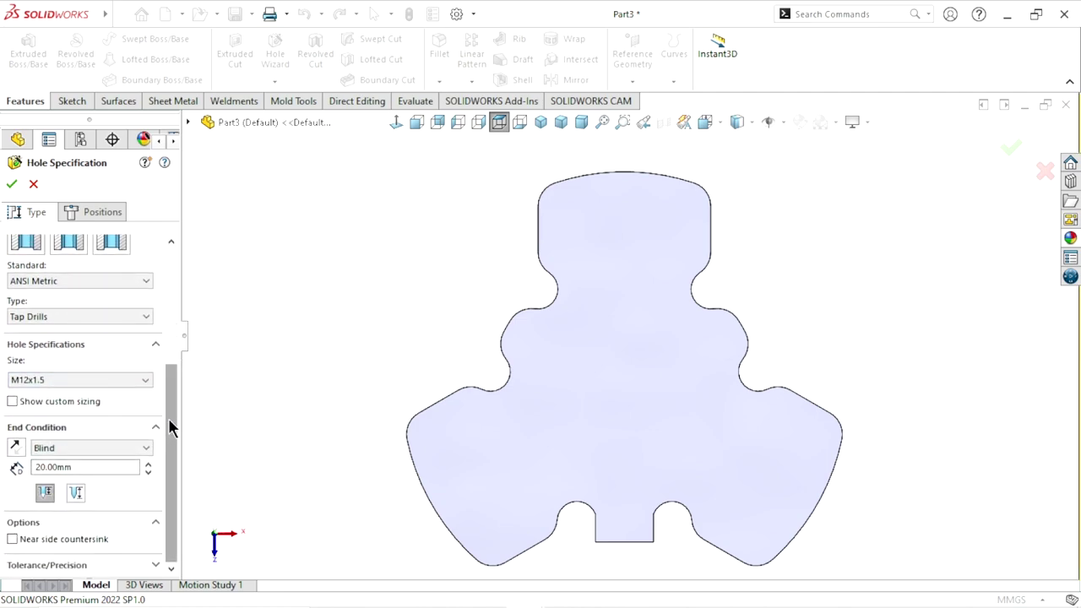
scroll(173, 389, up, 3)
scroll(102, 380, down, 1)
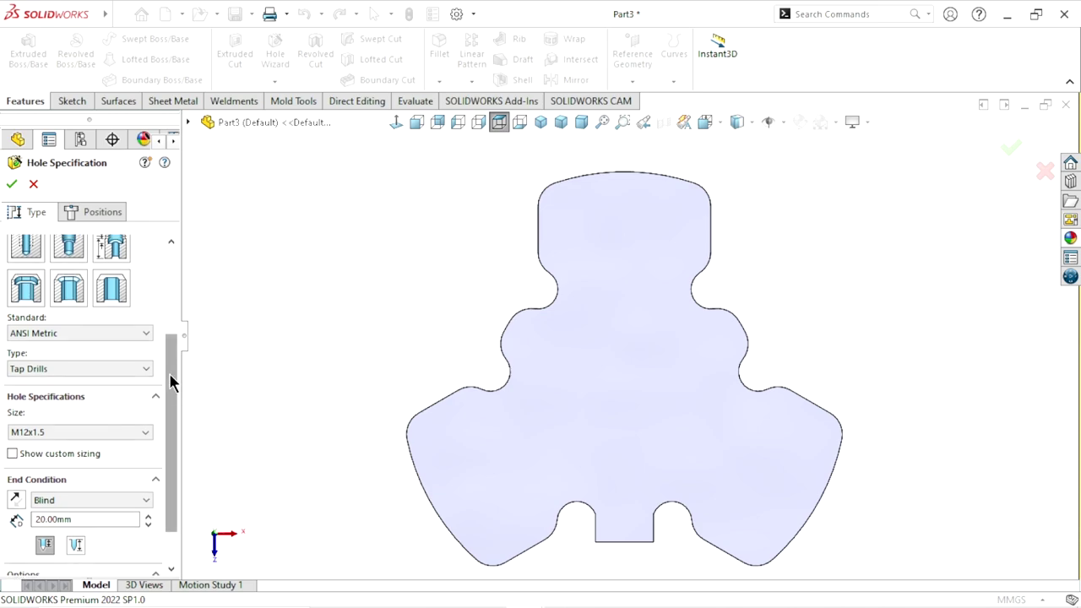
scroll(169, 372, up, 3)
Place two level M12x1.5 hole points side by side on the upper lobe's face
click(104, 209)
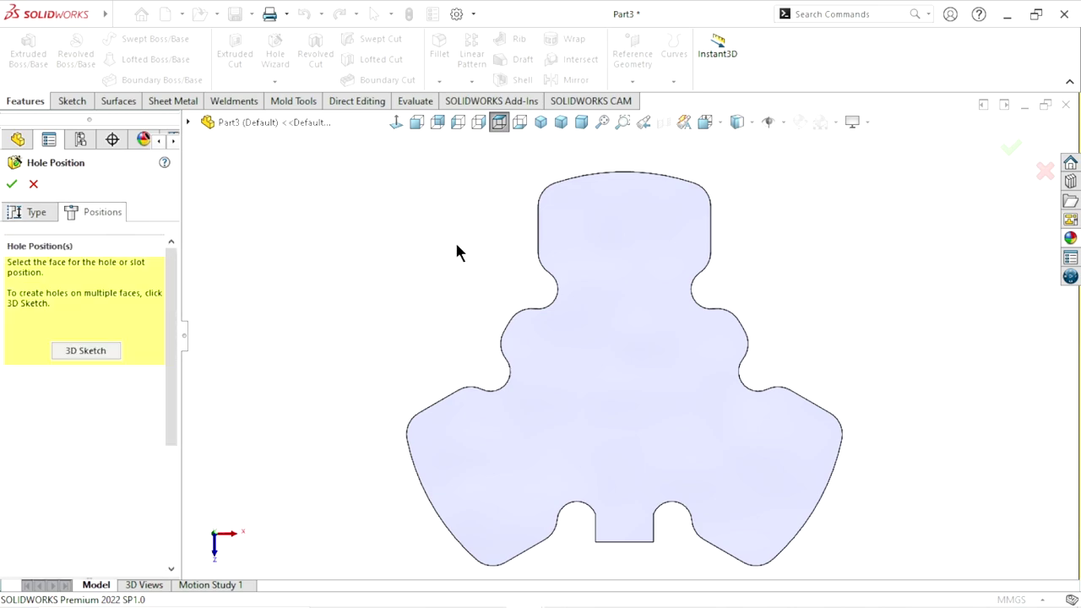
click(568, 238)
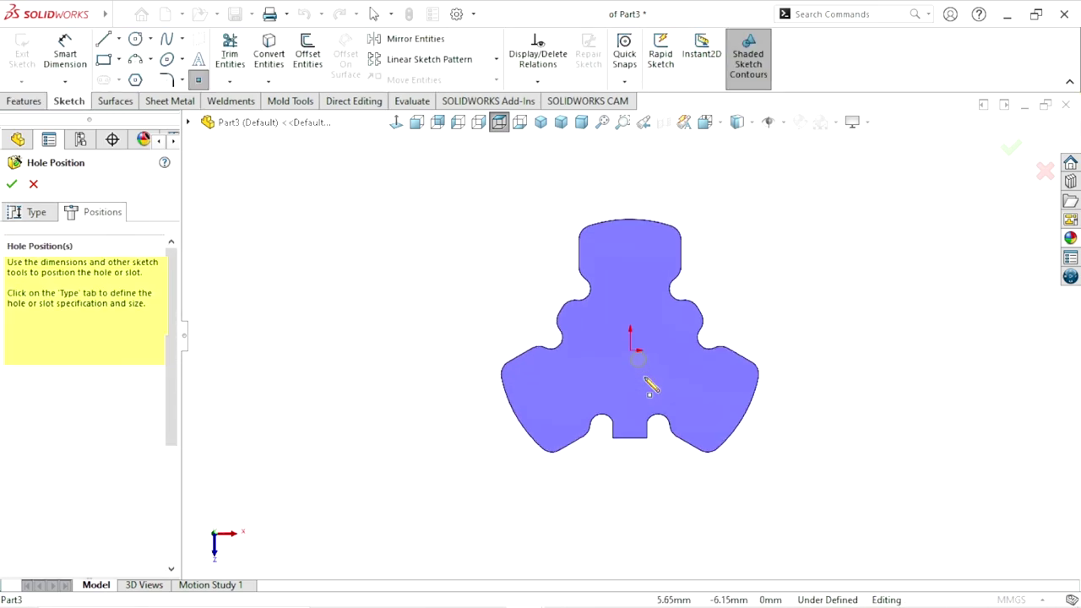
scroll(648, 230, down, 4)
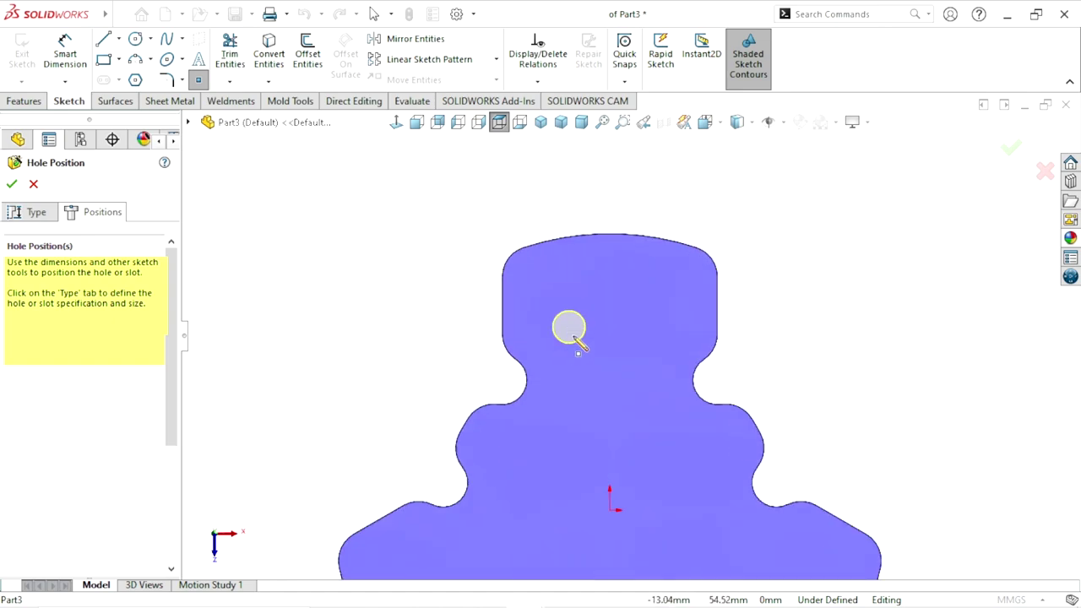
click(553, 290)
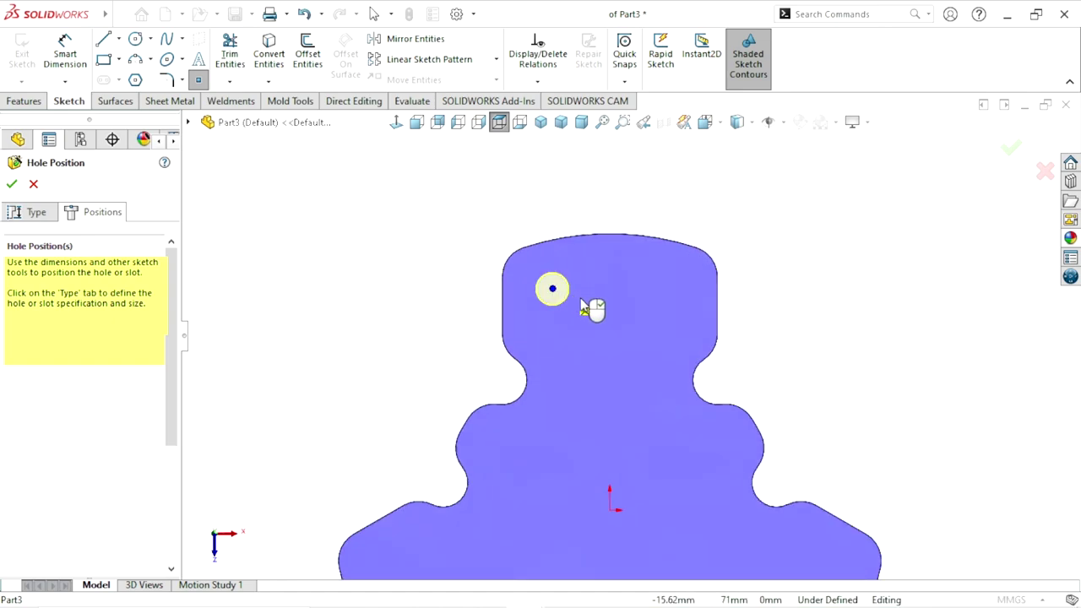
click(672, 290)
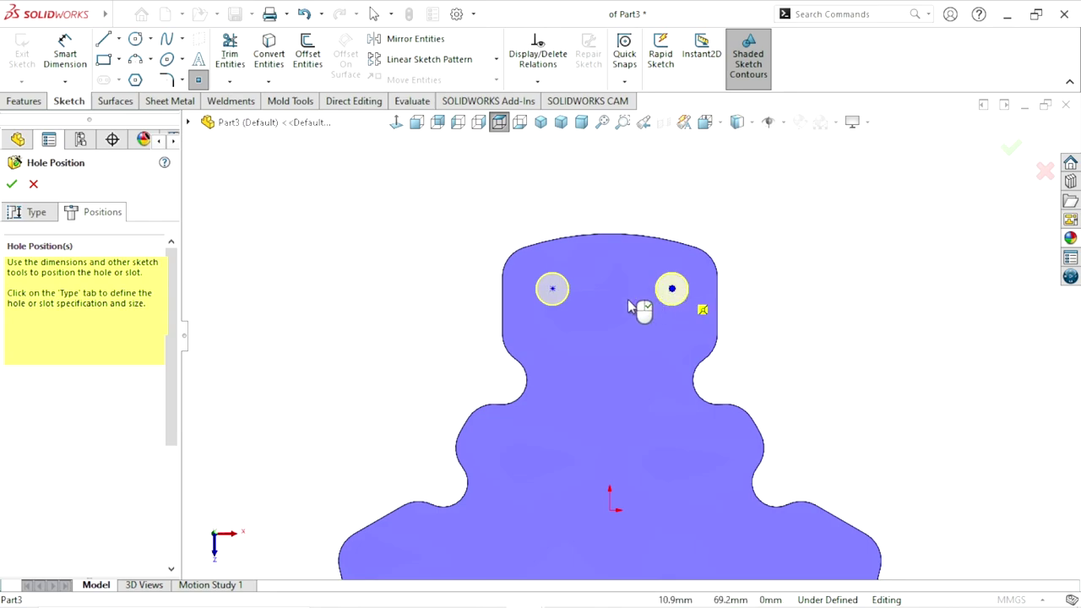
right_click(392, 321)
click(405, 329)
scroll(591, 442, up, 2)
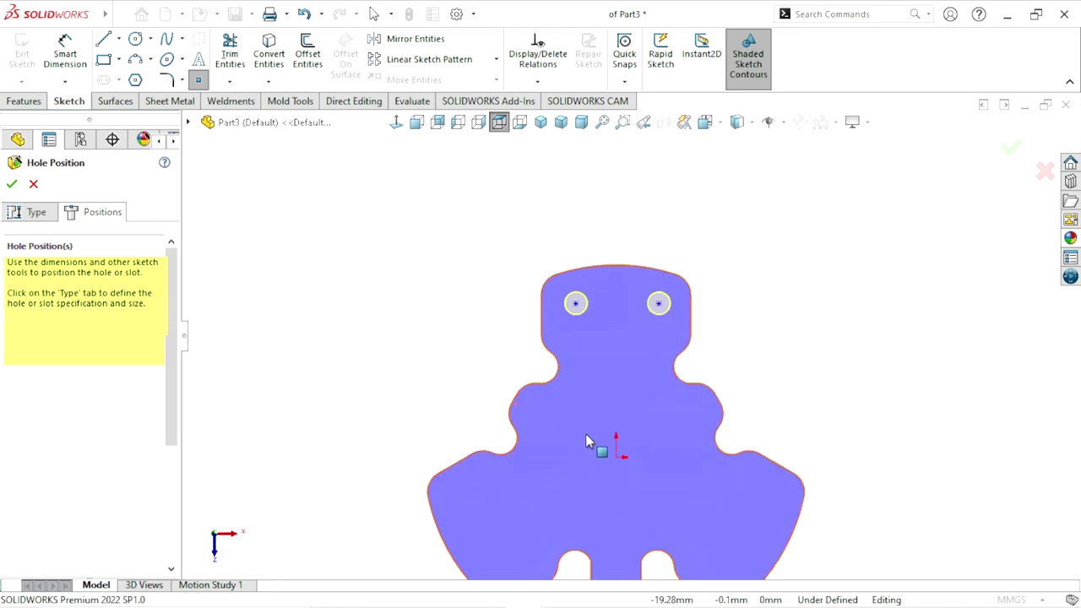
scroll(583, 374, down, 1)
Draw a vertical centerline from the origin, stretched up to the top edge midpoint between the holes
click(118, 39)
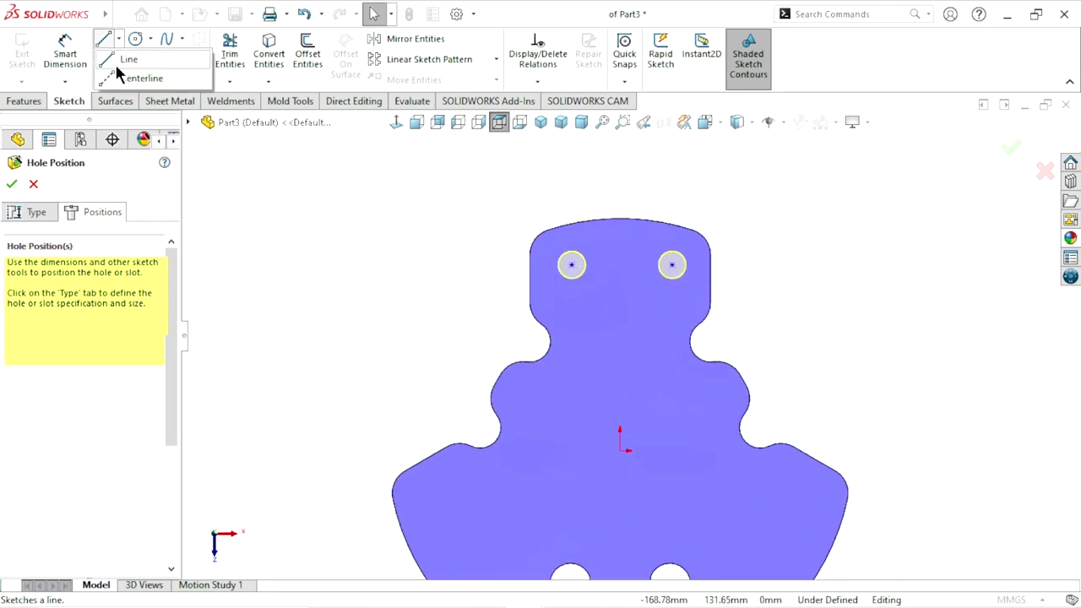
click(140, 80)
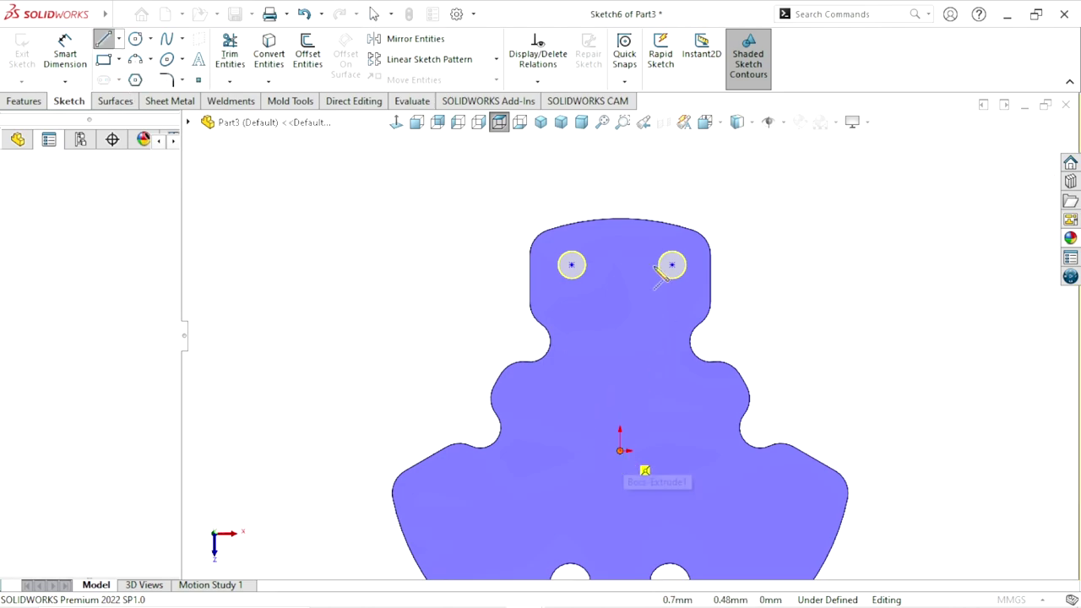
drag(628, 416, 628, 222)
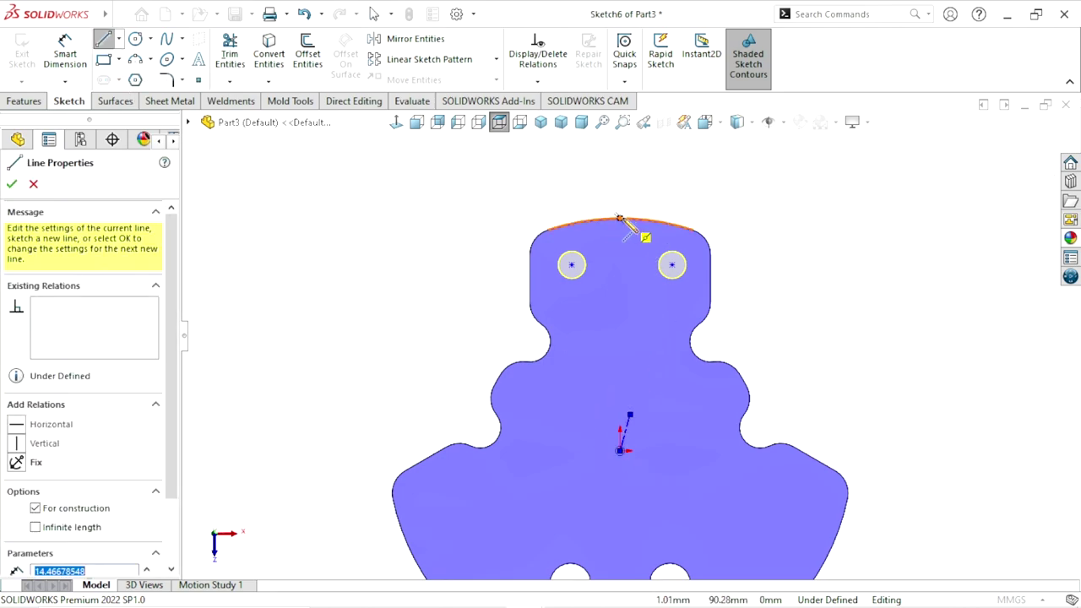
right_click(764, 207)
click(784, 220)
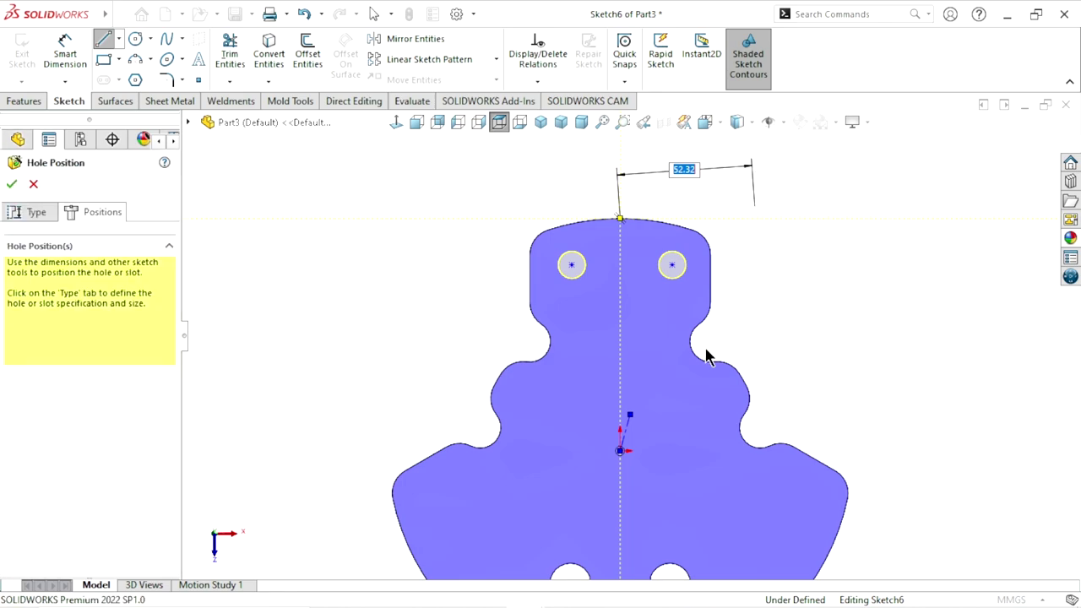
key(Escape)
scroll(679, 270, down, 2)
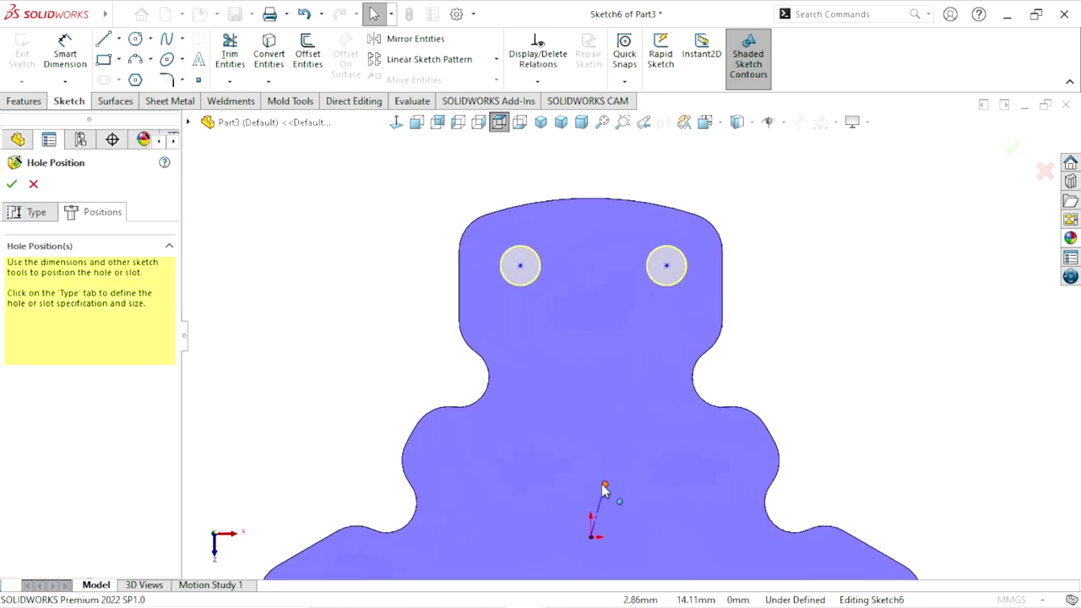
drag(605, 486, 589, 201)
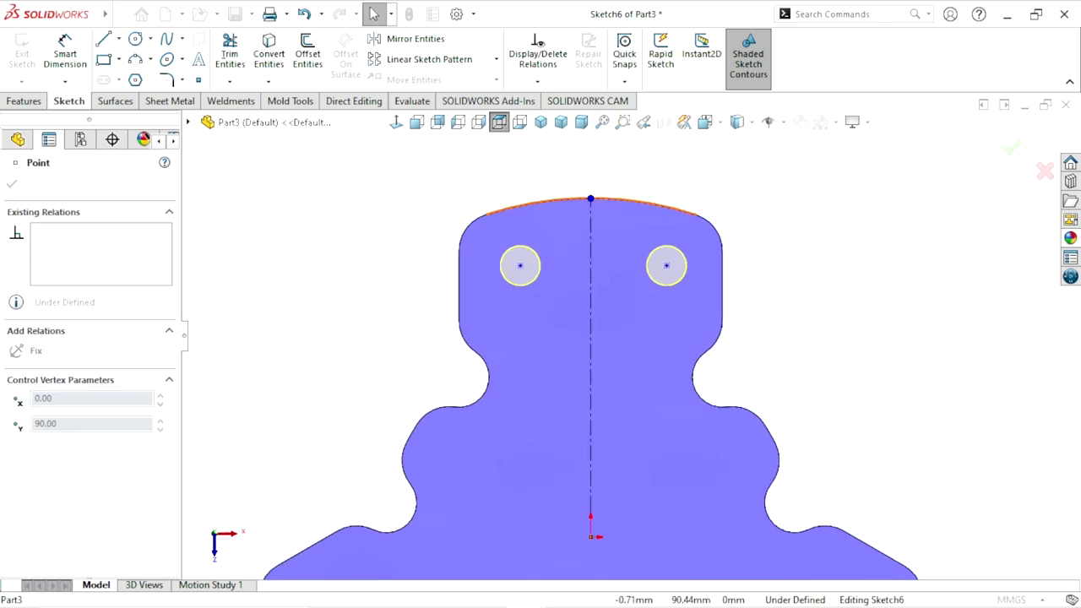
click(820, 301)
scroll(690, 393, up, 1)
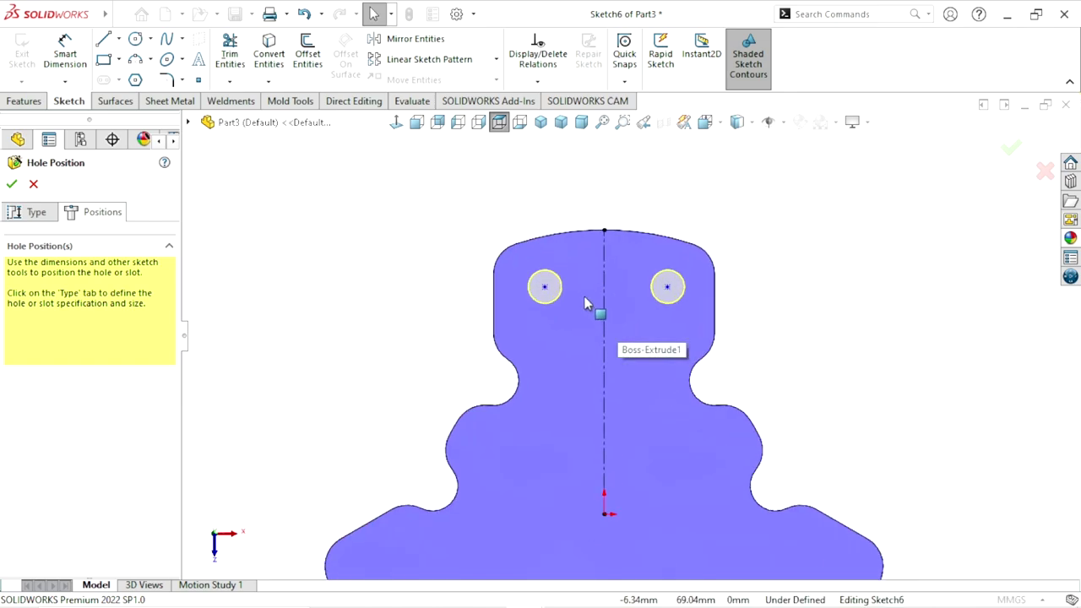
scroll(523, 254, down, 1)
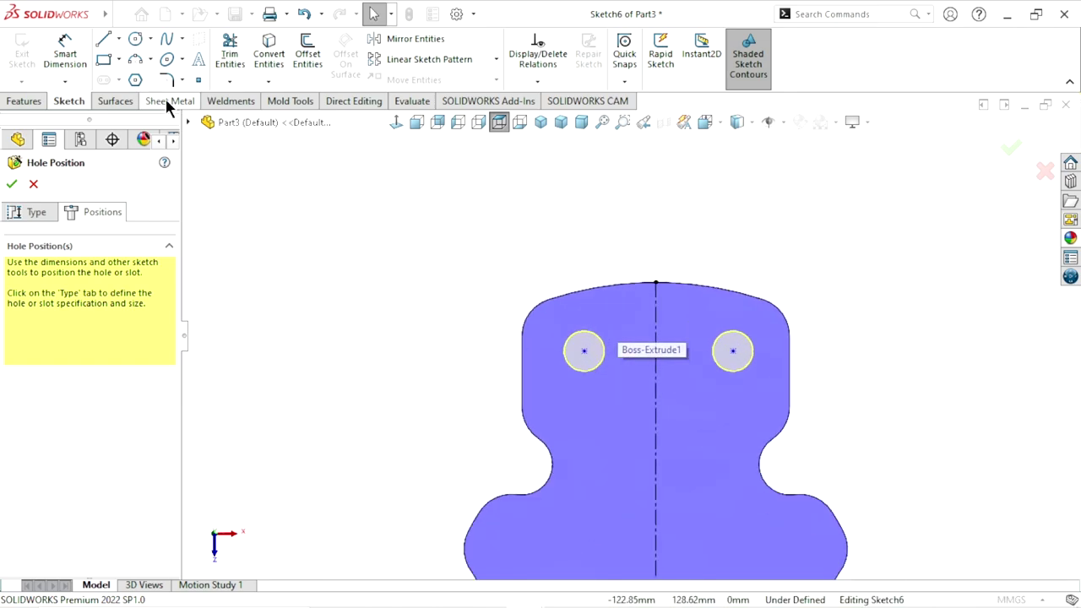
Dimension the spacing between the two hole centres as 40 mm
click(65, 54)
click(583, 350)
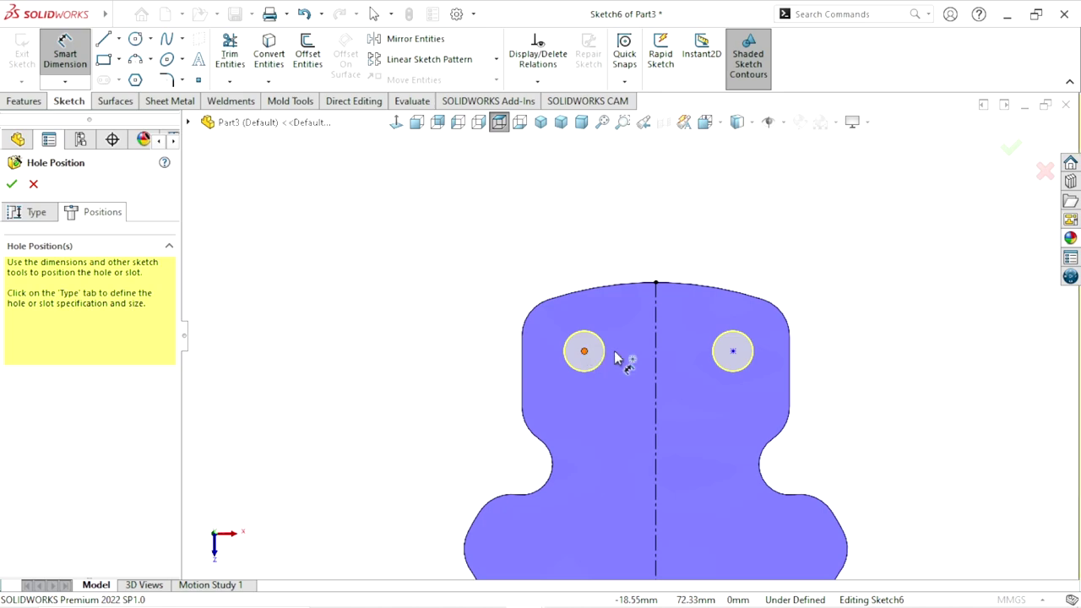
click(733, 351)
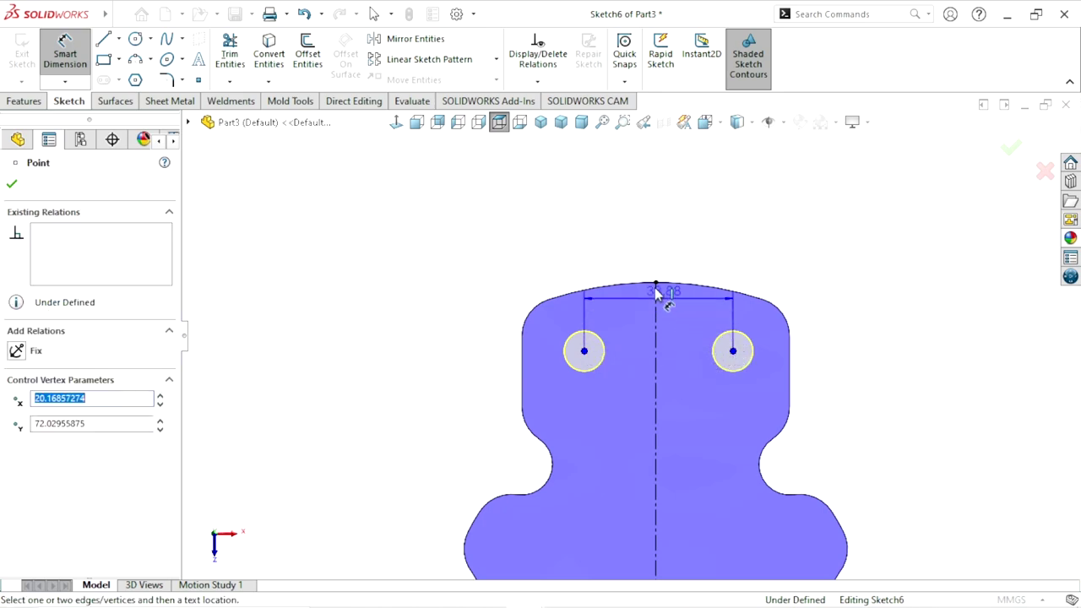
click(661, 242)
text(40)
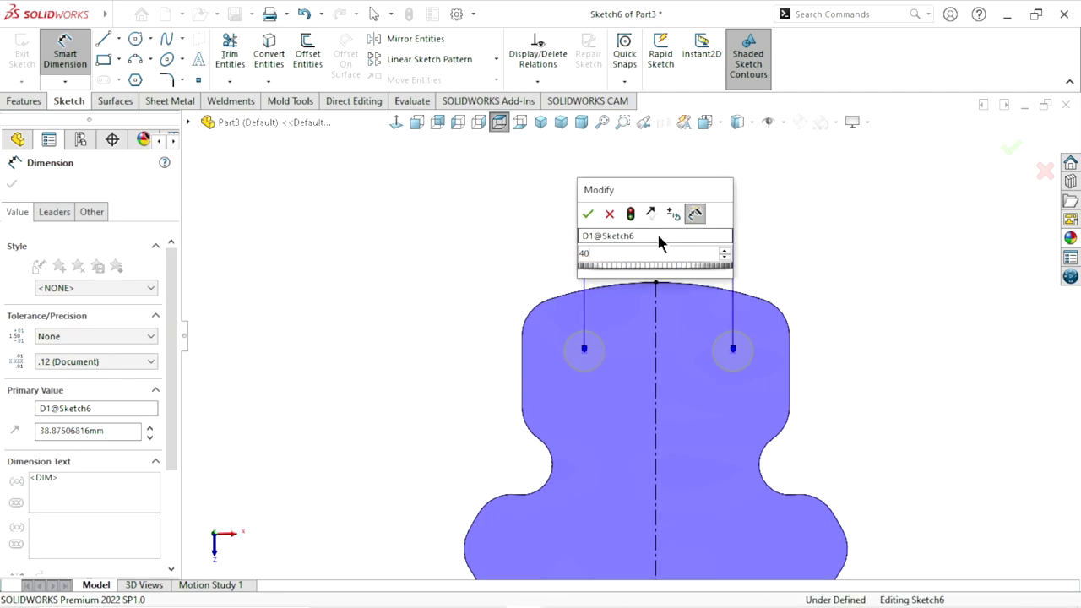
key(Return)
scroll(726, 376, up, 2)
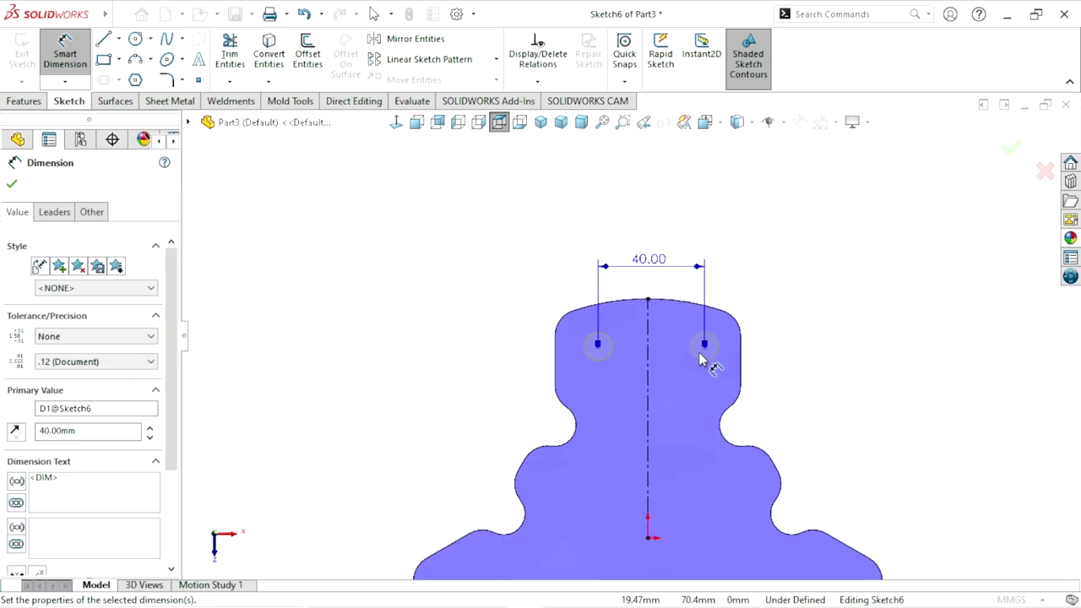
scroll(675, 361, down, 1)
scroll(667, 362, down, 1)
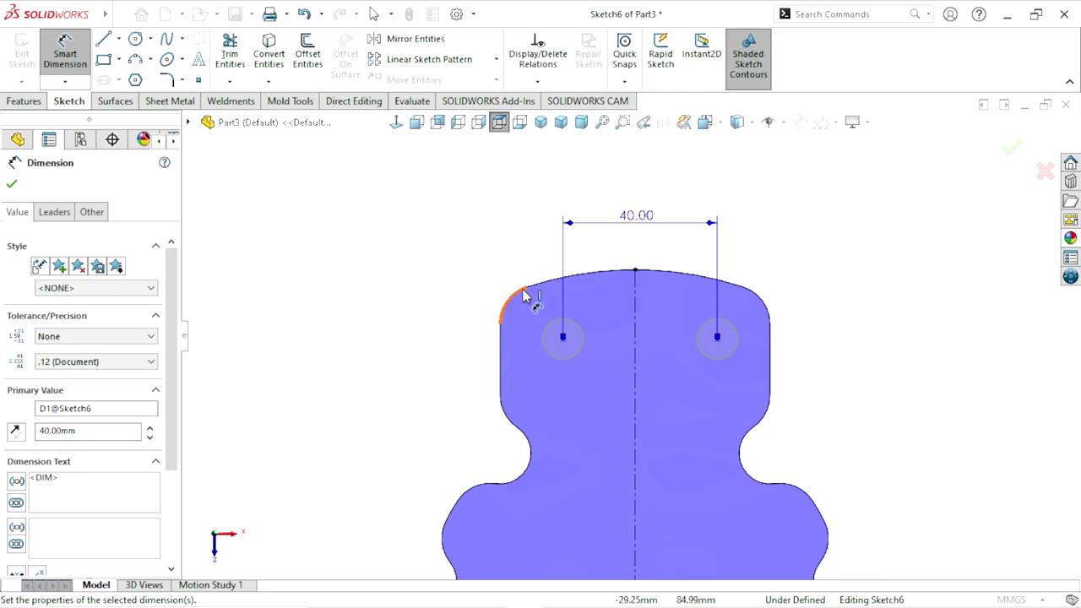
Dimension the left hole point 15 mm below the upper lobe's top edge
click(525, 289)
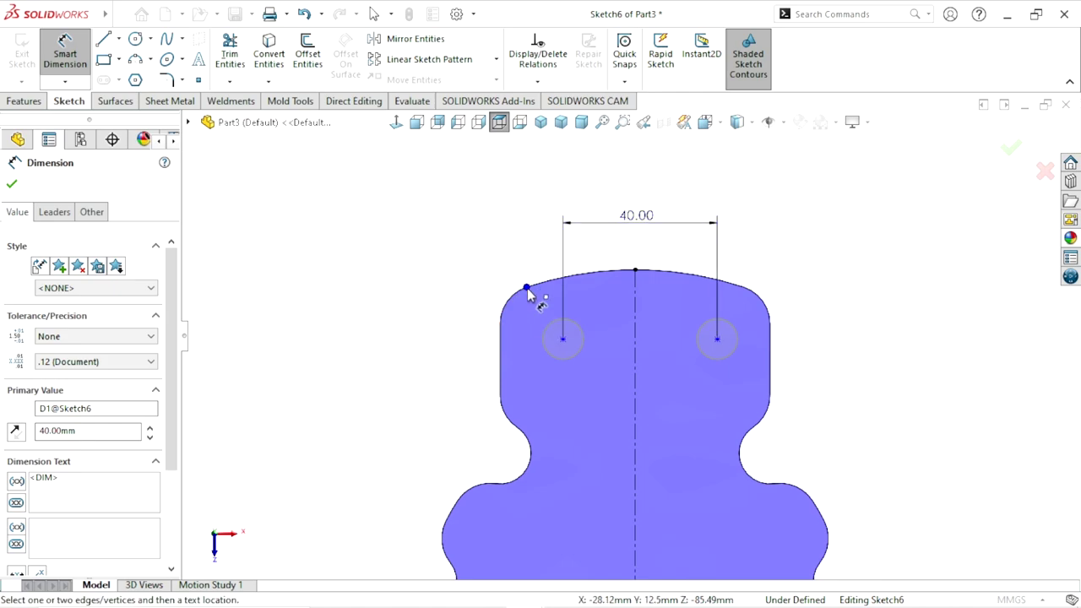
click(562, 339)
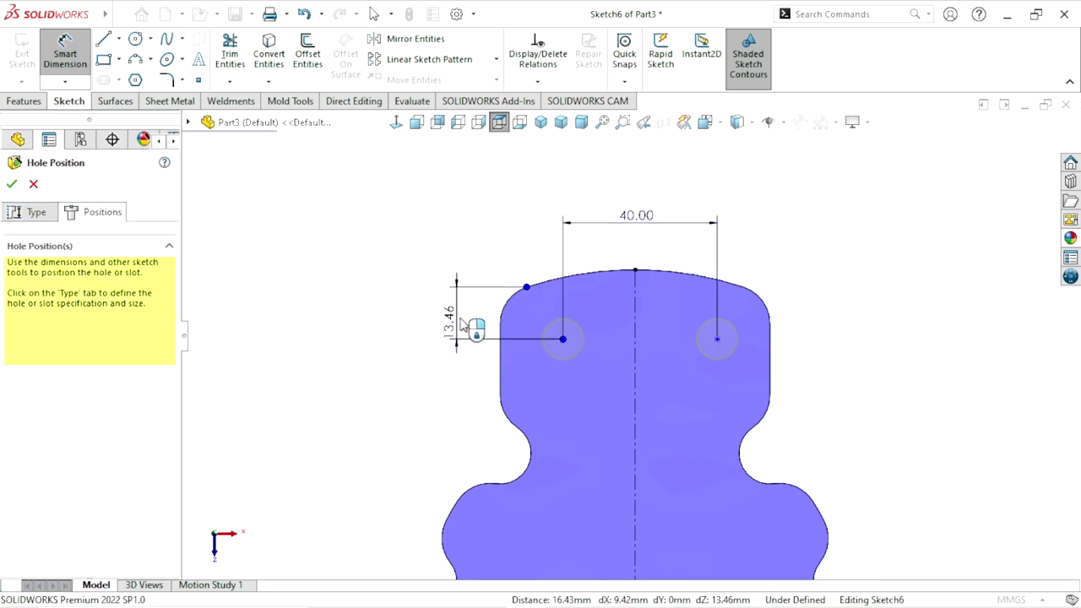
click(463, 326)
text(15)
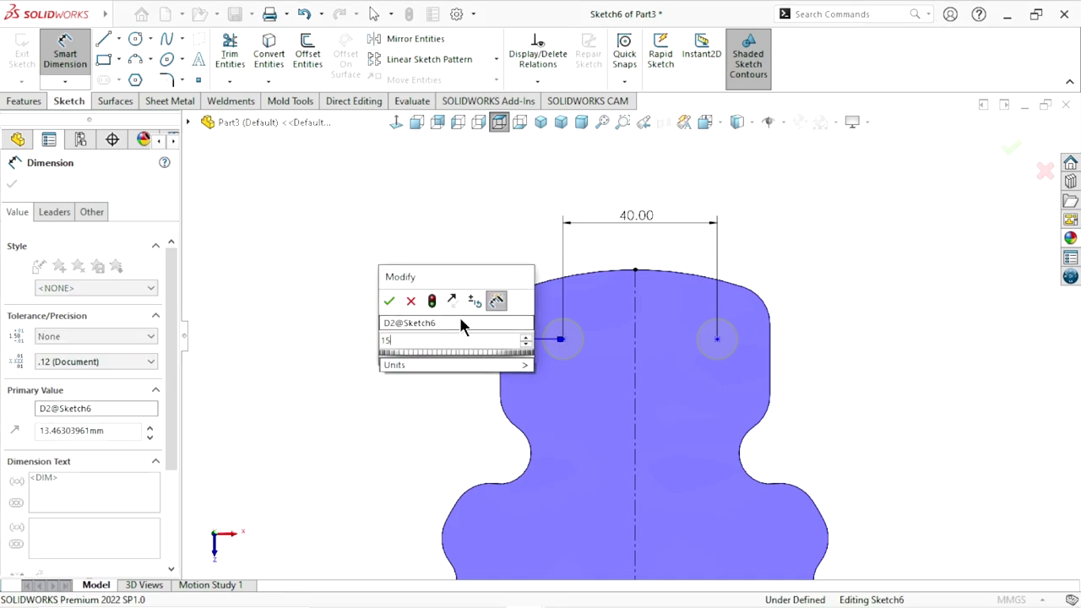
key(Return)
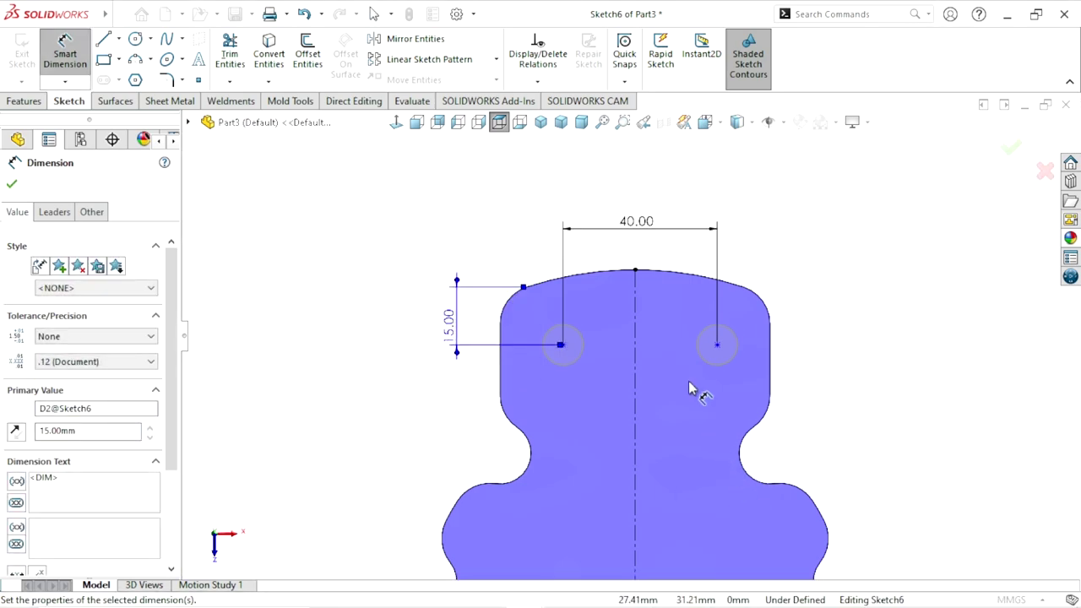
key(f)
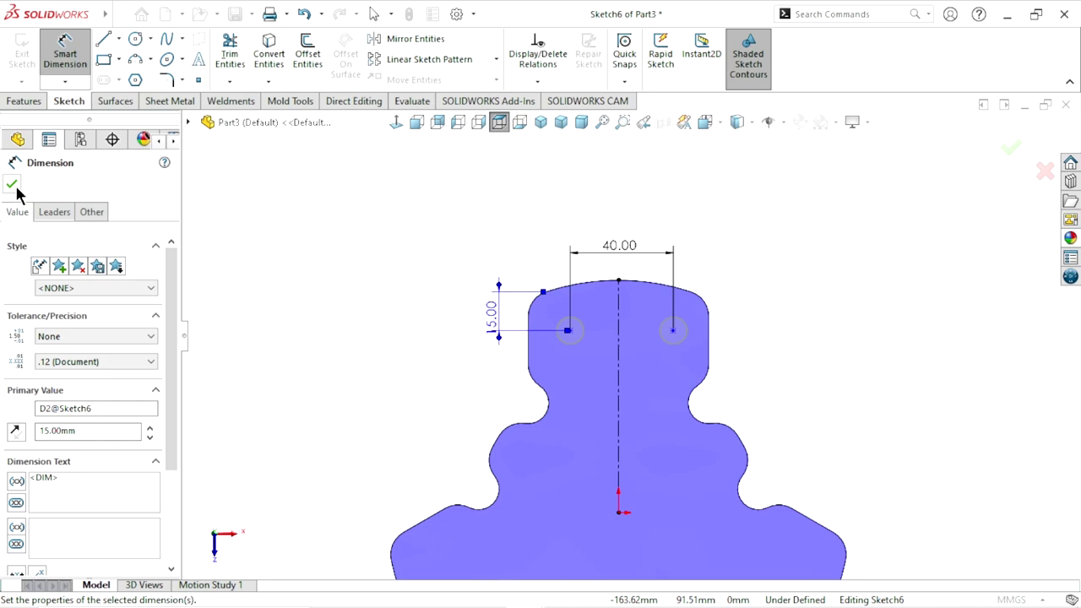
click(14, 186)
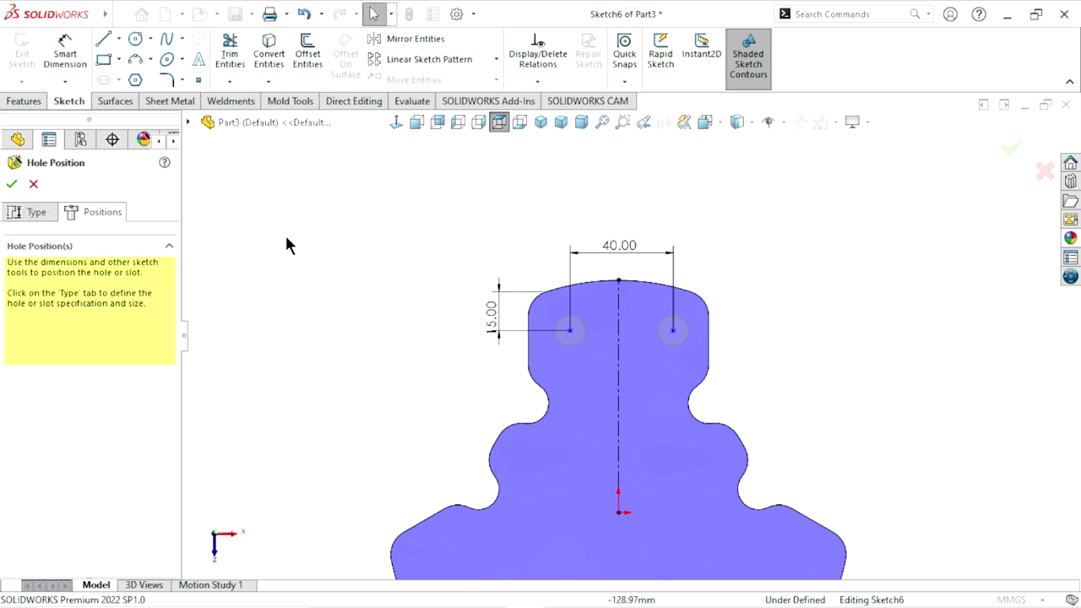
Make the two hole points symmetric about the vertical centerline
click(673, 331)
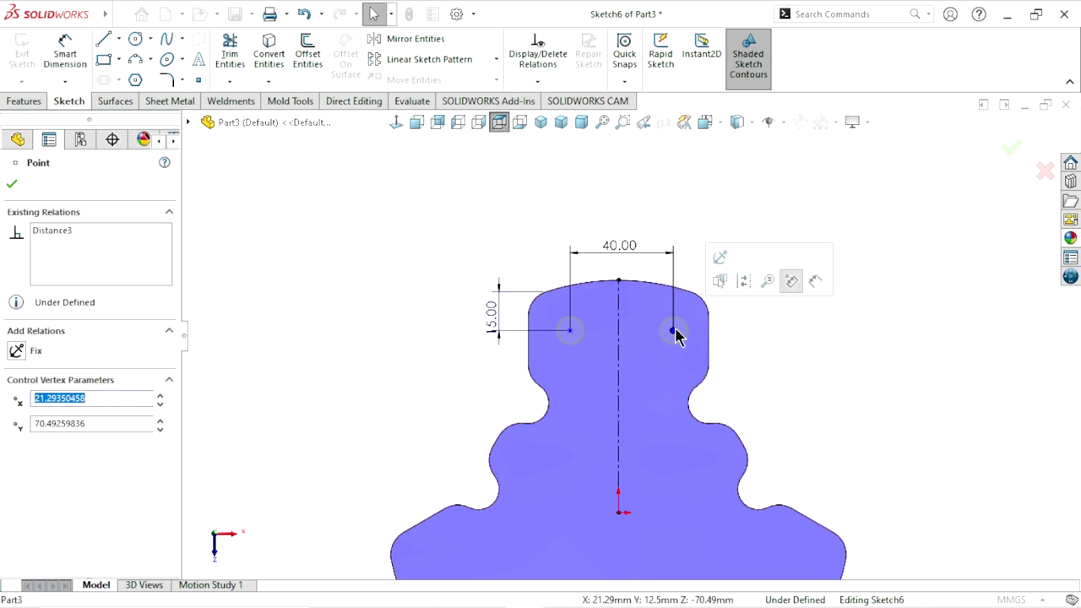
ctrl+click(570, 332)
click(618, 333)
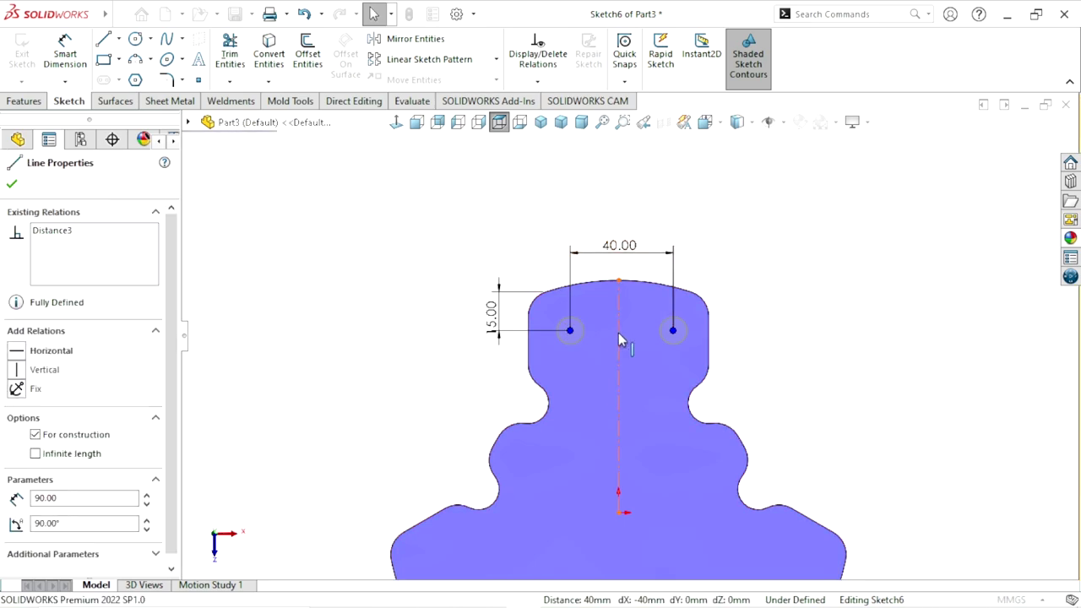
double_click(618, 332)
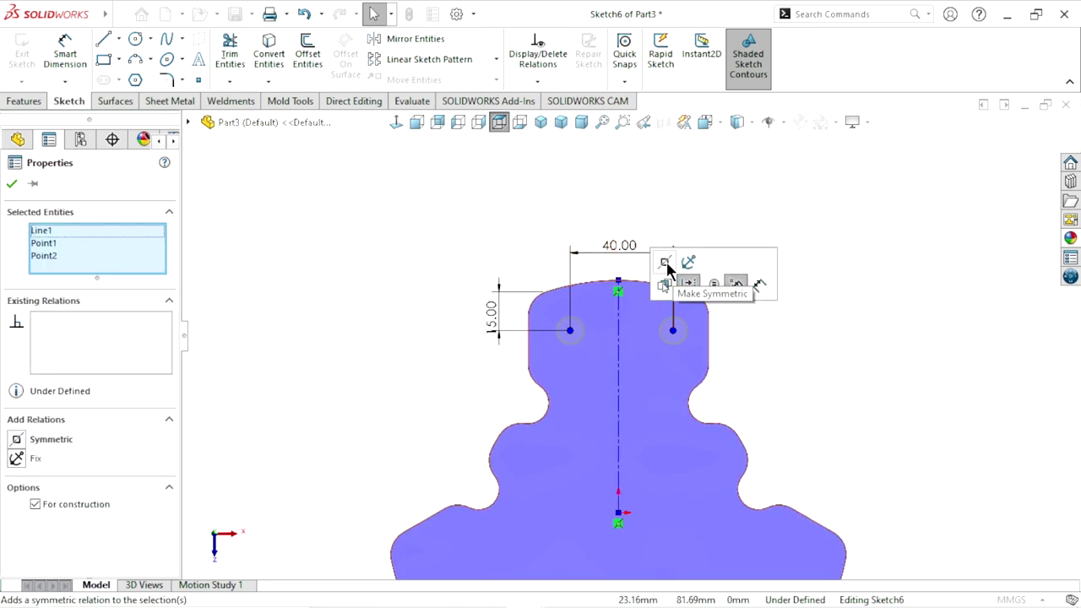
click(667, 267)
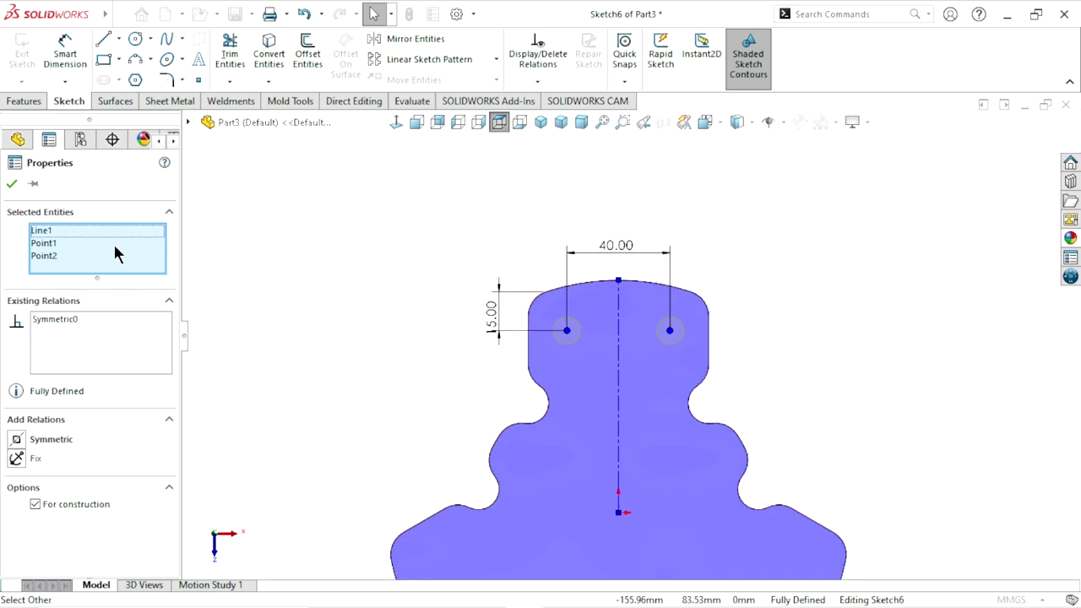
click(12, 184)
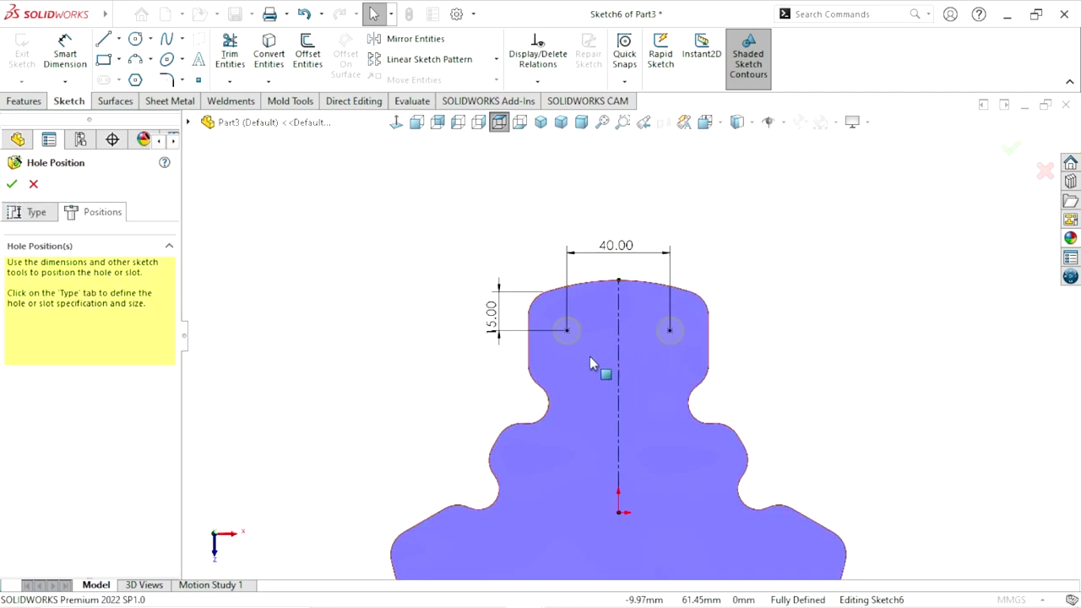
Add a horizontal relation between the two hole points to fully define the sketch
click(567, 331)
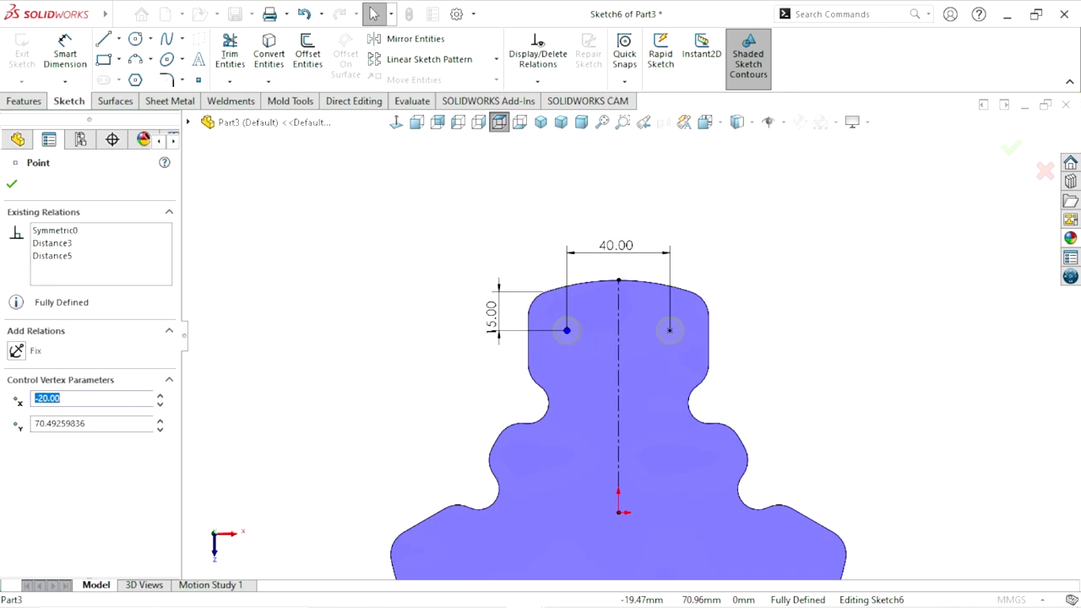
ctrl+click(670, 335)
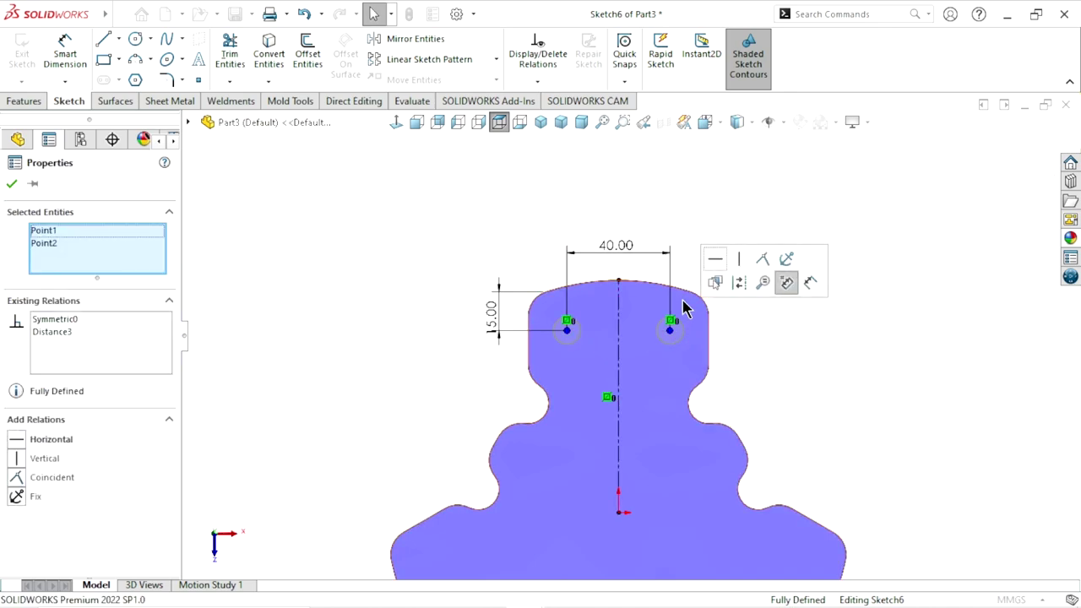
click(715, 269)
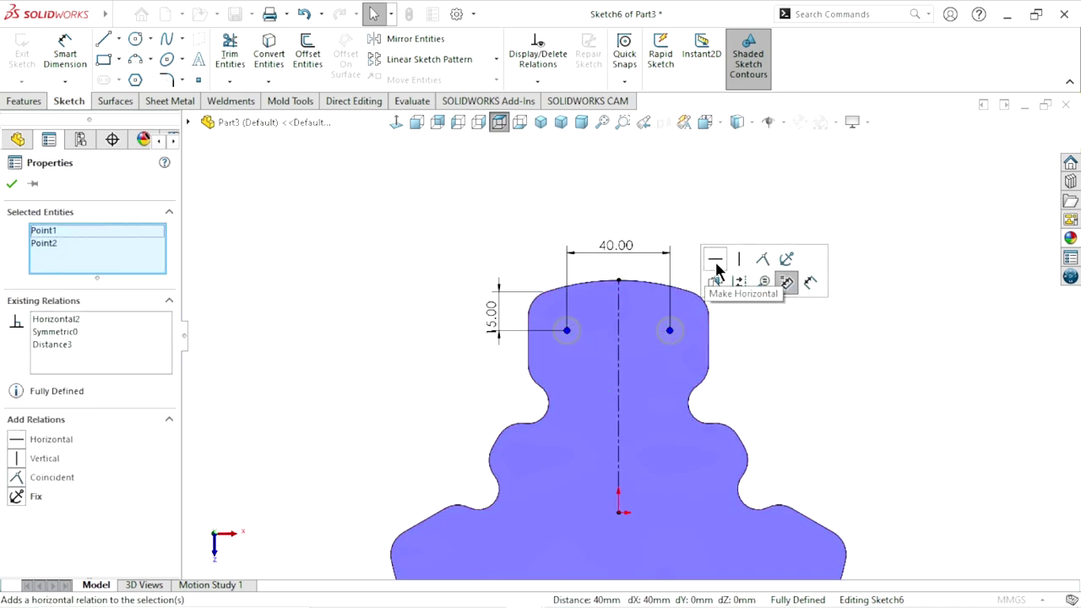
click(11, 185)
scroll(734, 481, down, 3)
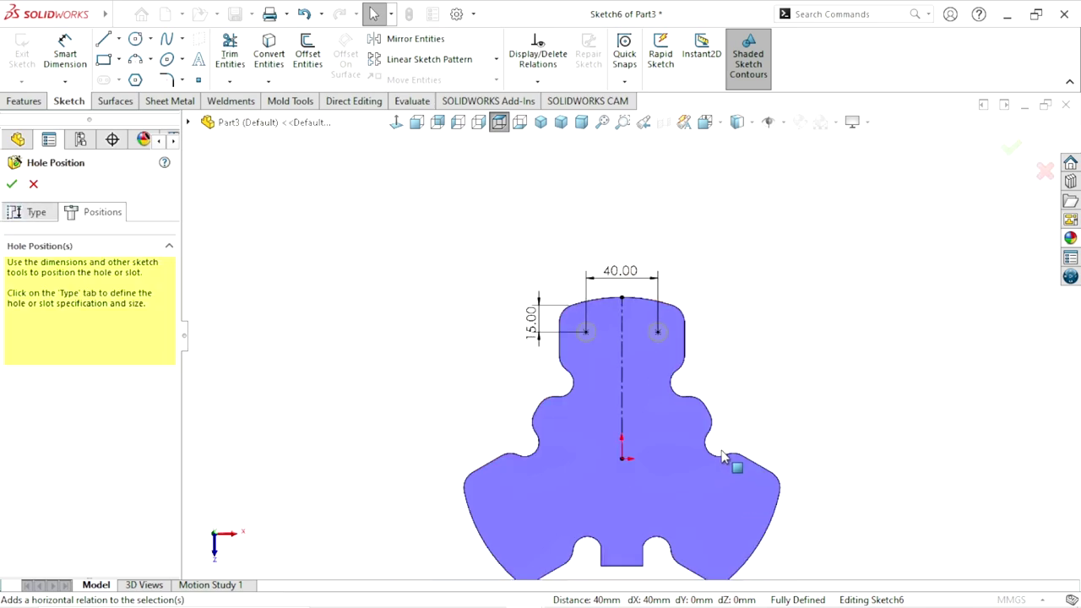
scroll(661, 397, up, 3)
scroll(605, 344, down, 2)
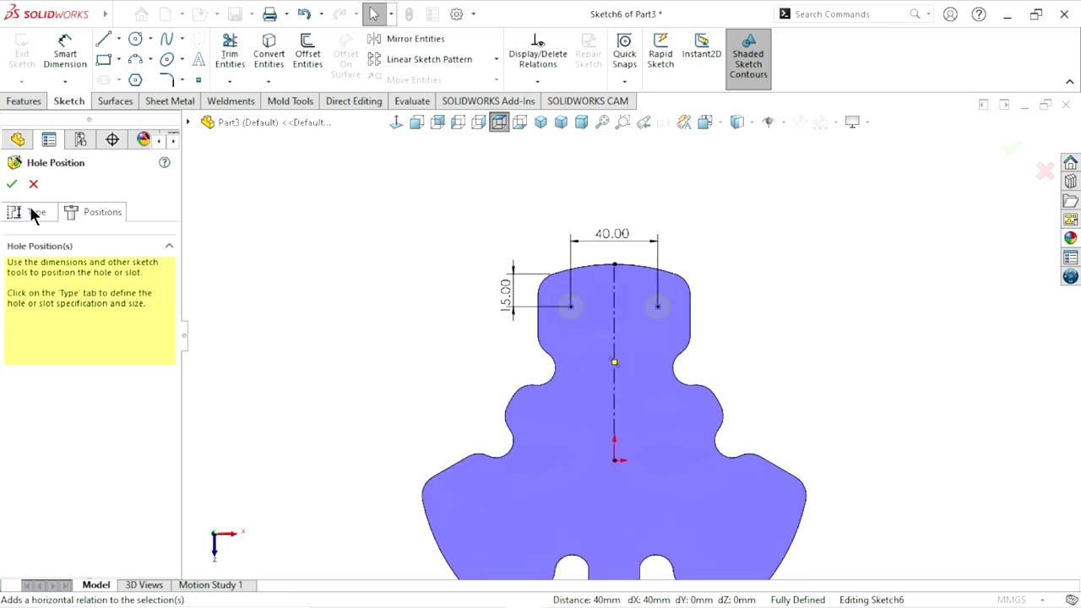
Confirm the hole positions to cut both M12x1.5 tapped holes, then orbit to inspect them
click(11, 183)
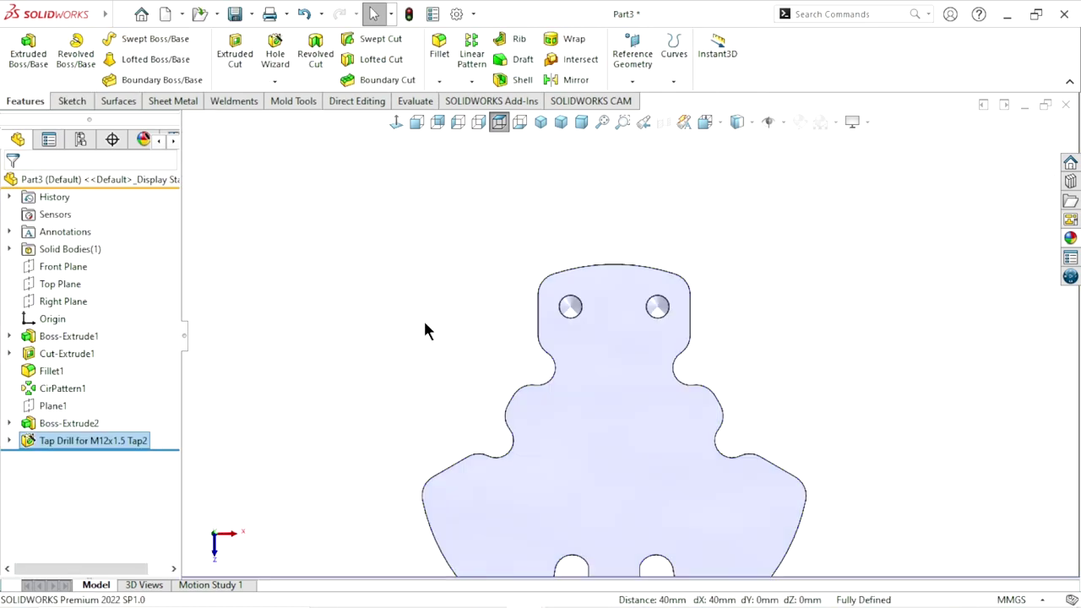
mouse_move(560, 364)
middle_down()
mouse_move(622, 298)
mouse_move(599, 299)
mouse_move(622, 415)
middle_up()
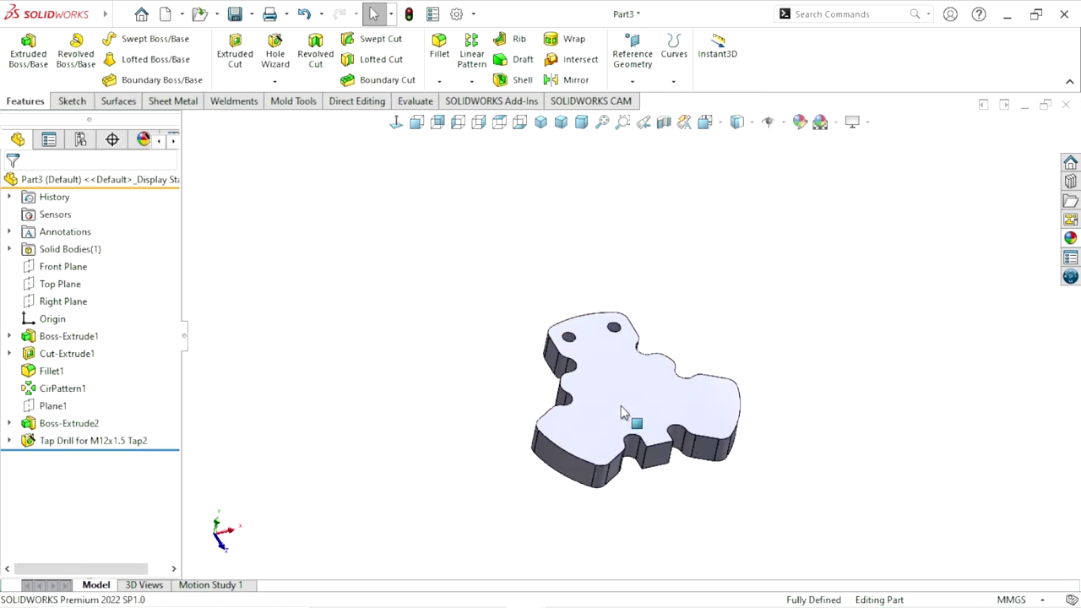
scroll(713, 384, up, 2)
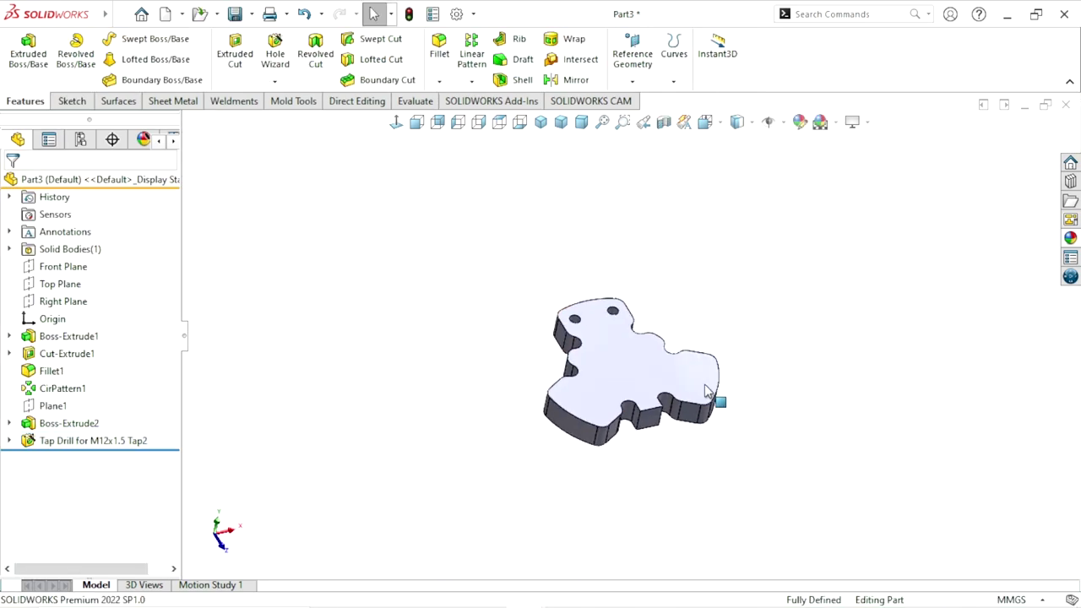
scroll(717, 380, down, 1)
scroll(717, 381, down, 3)
scroll(756, 274, down, 1)
scroll(549, 311, up, 2)
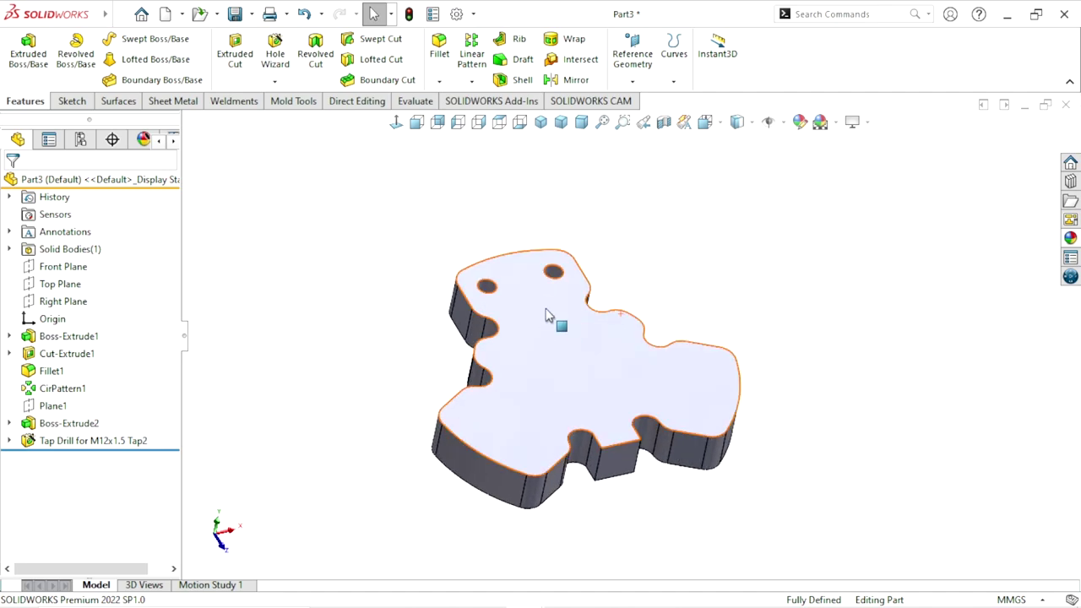
scroll(552, 306, down, 2)
scroll(612, 330, up, 1)
scroll(785, 260, down, 2)
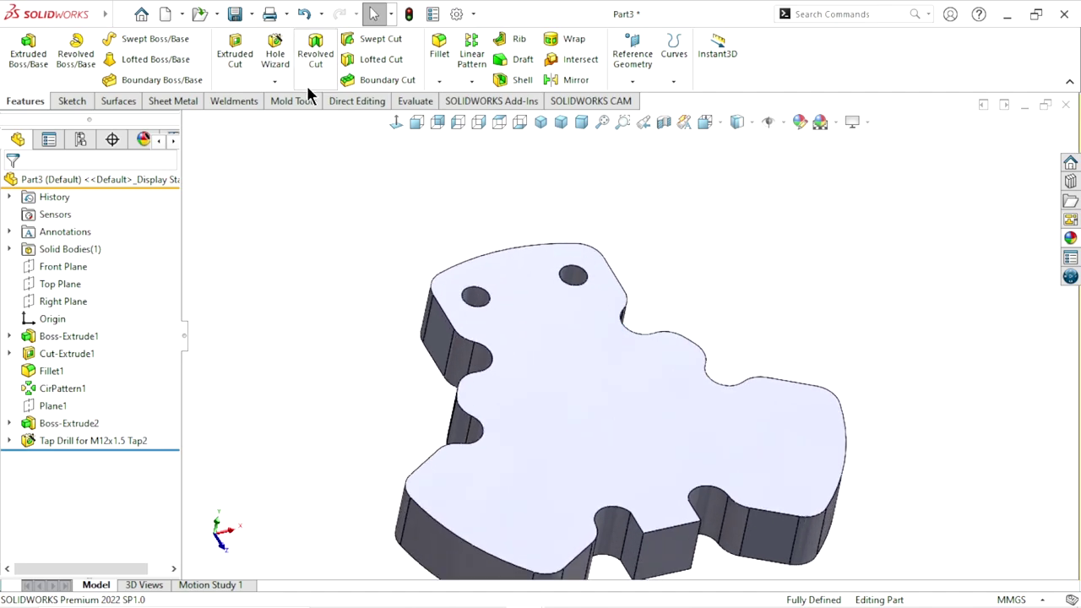
Start a Thread feature from the Hole Wizard list and zoom in on the holes
click(274, 81)
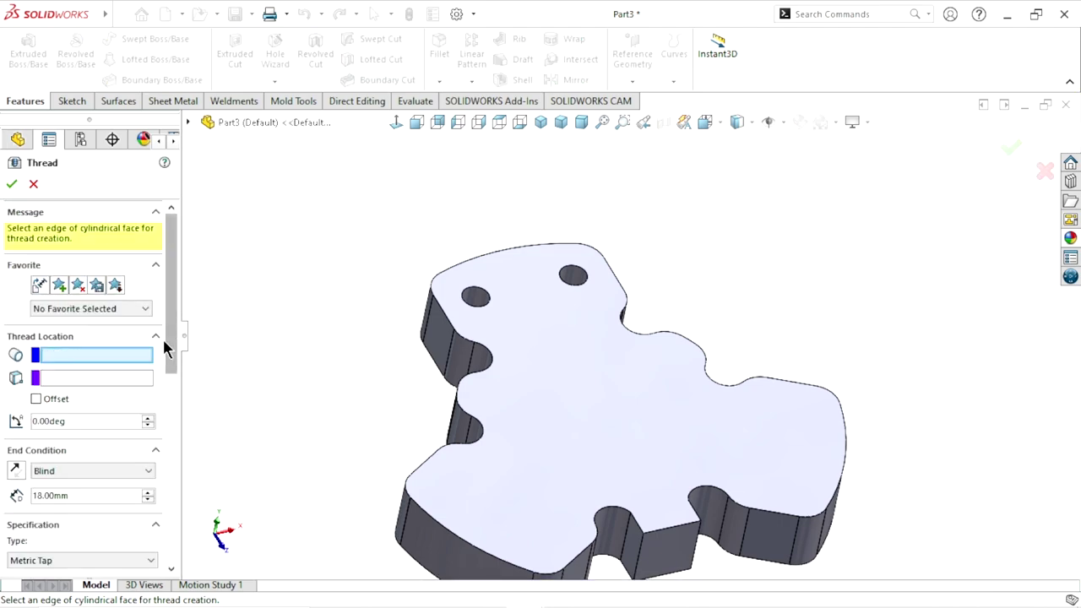
scroll(493, 338, down, 2)
scroll(494, 338, down, 2)
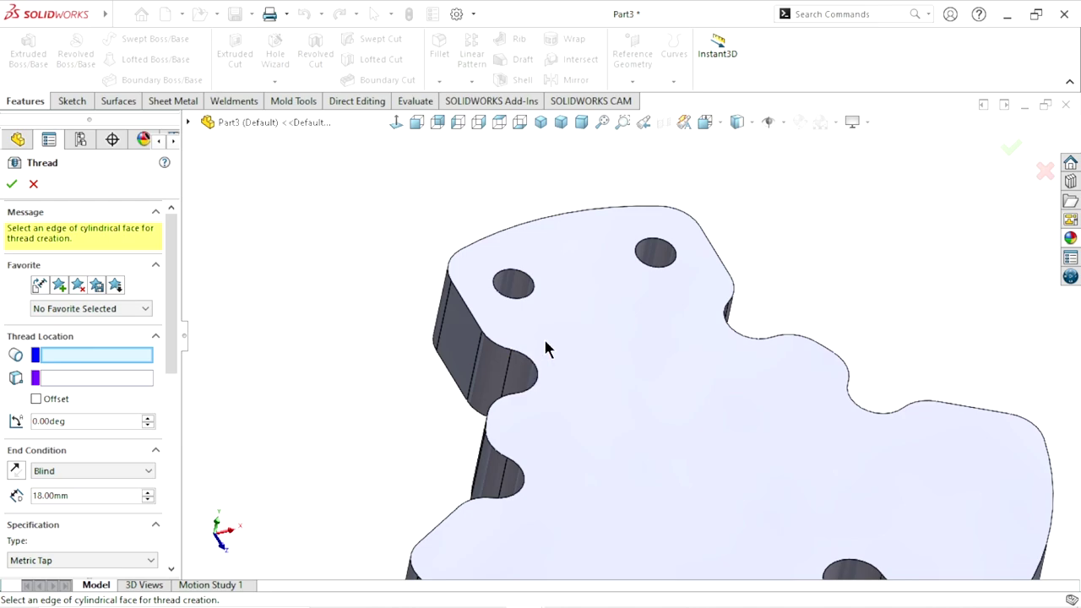
scroll(546, 349, down, 1)
scroll(582, 304, down, 2)
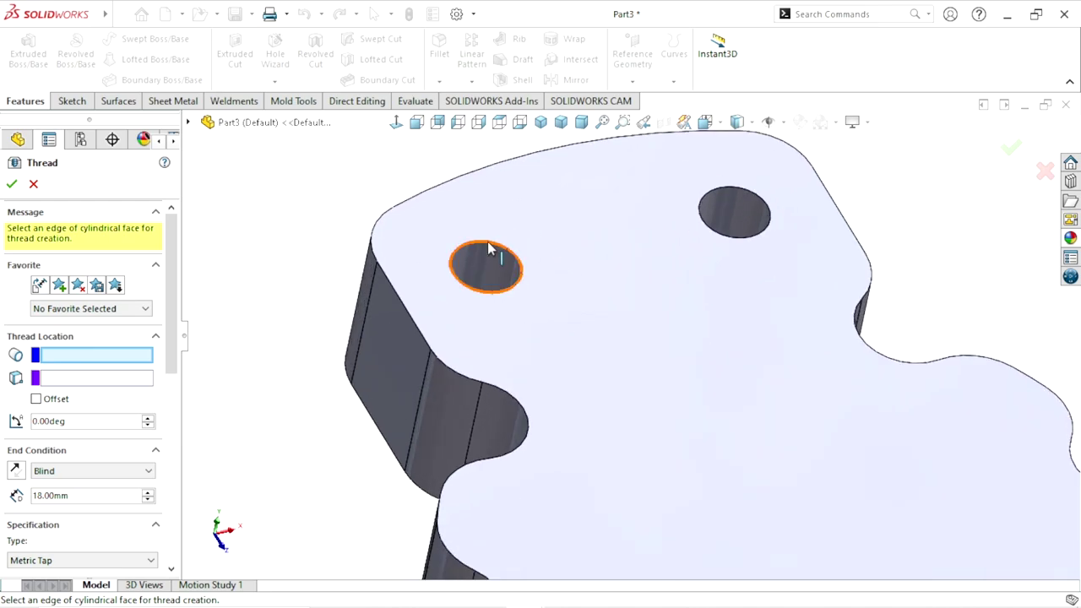
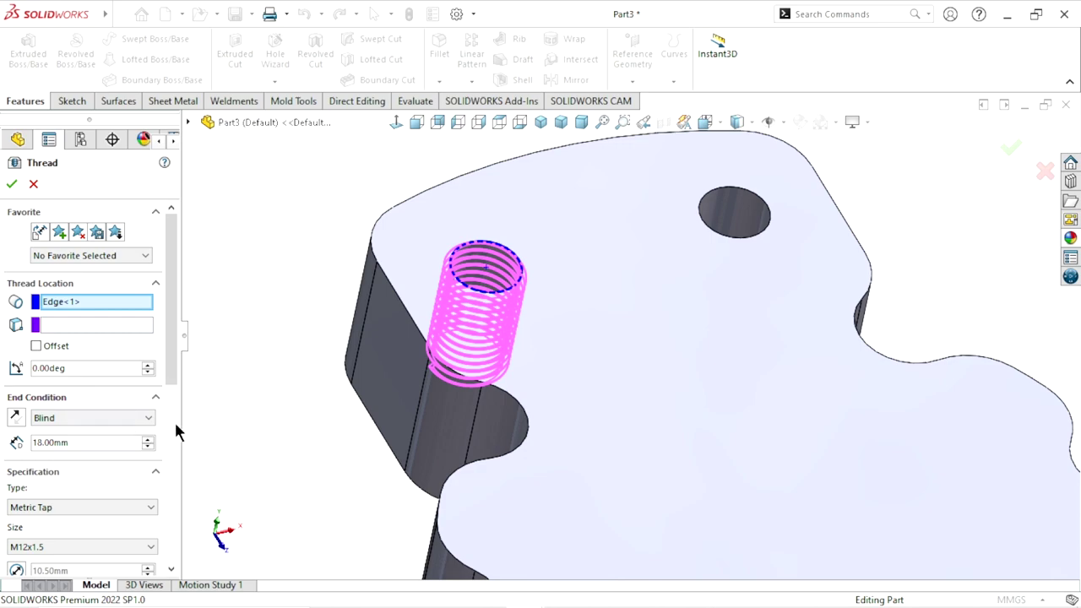
Set the thread depth to 19 mm
drag(175, 366, 168, 413)
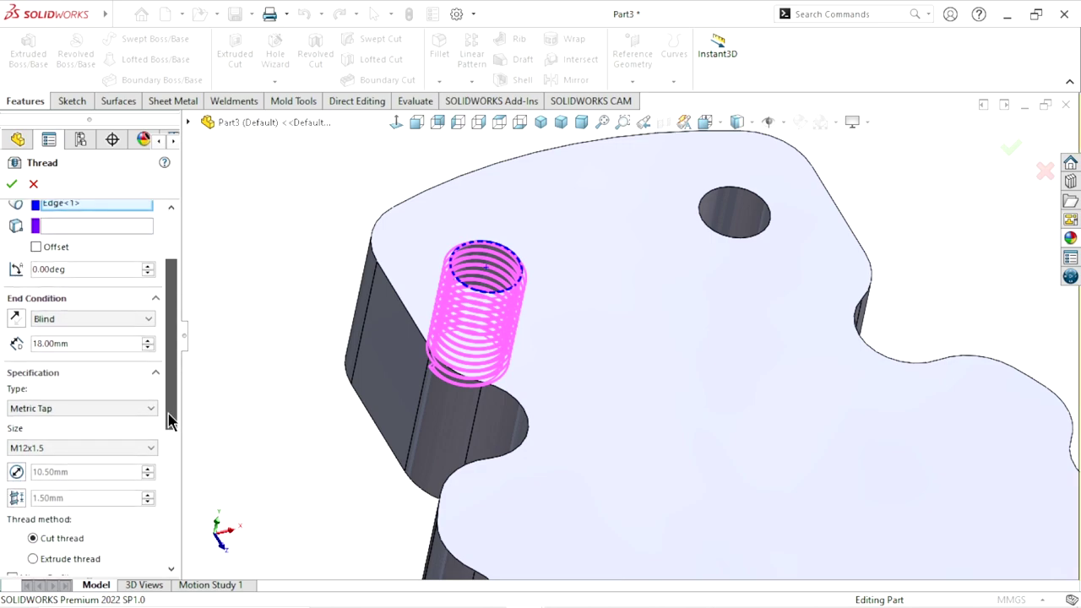
click(88, 346)
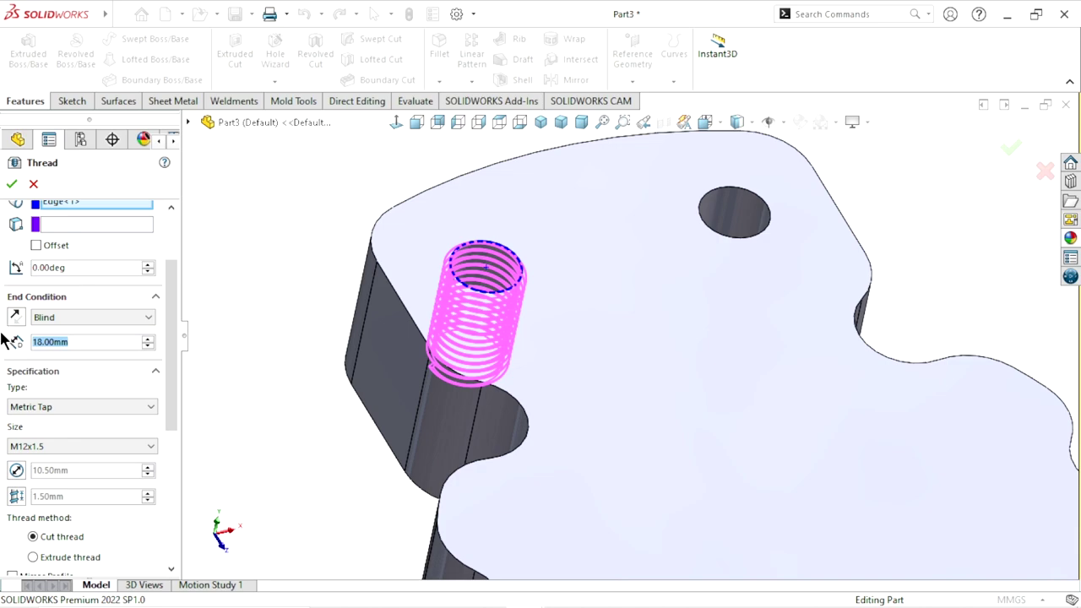
text(19)
key(Return)
Check the thread size options and keep it at M12x1.5
scroll(159, 391, down, 3)
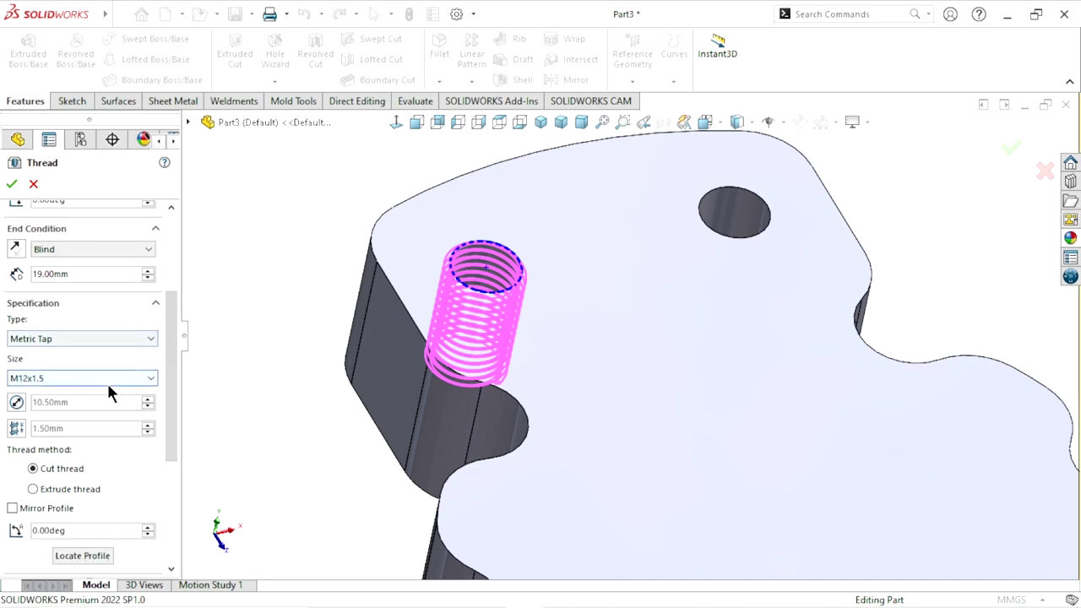
scroll(169, 358, down, 1)
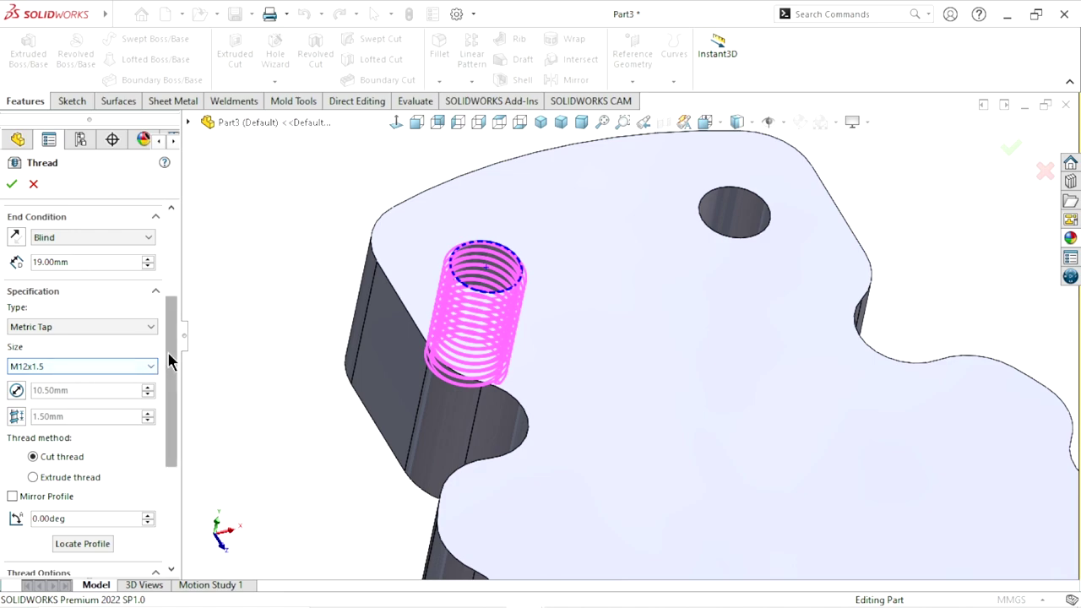
scroll(88, 369, down, 2)
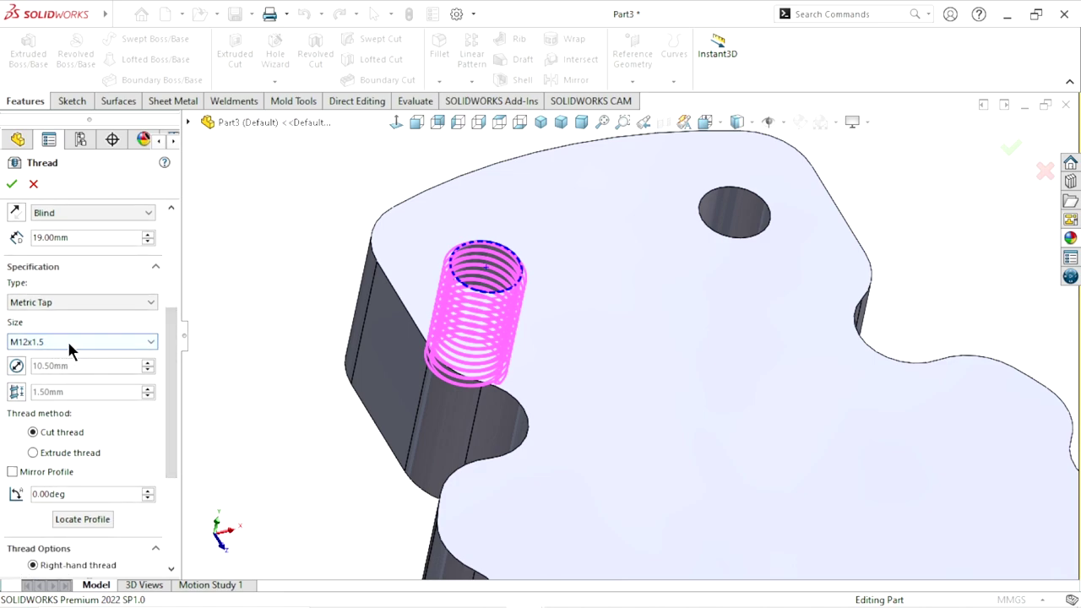
click(136, 341)
key(Escape)
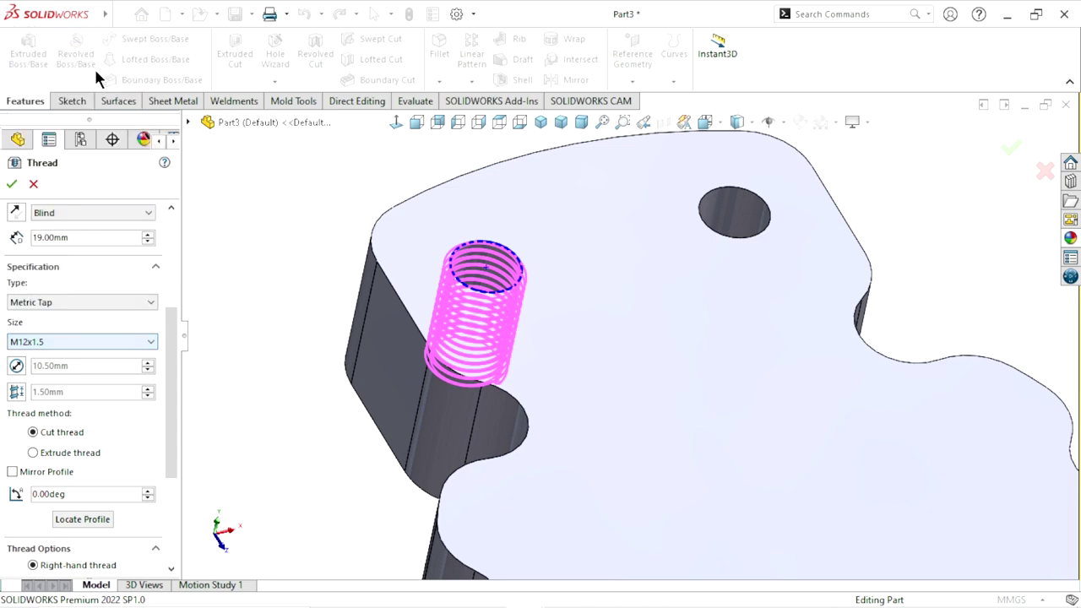
scroll(173, 354, down, 3)
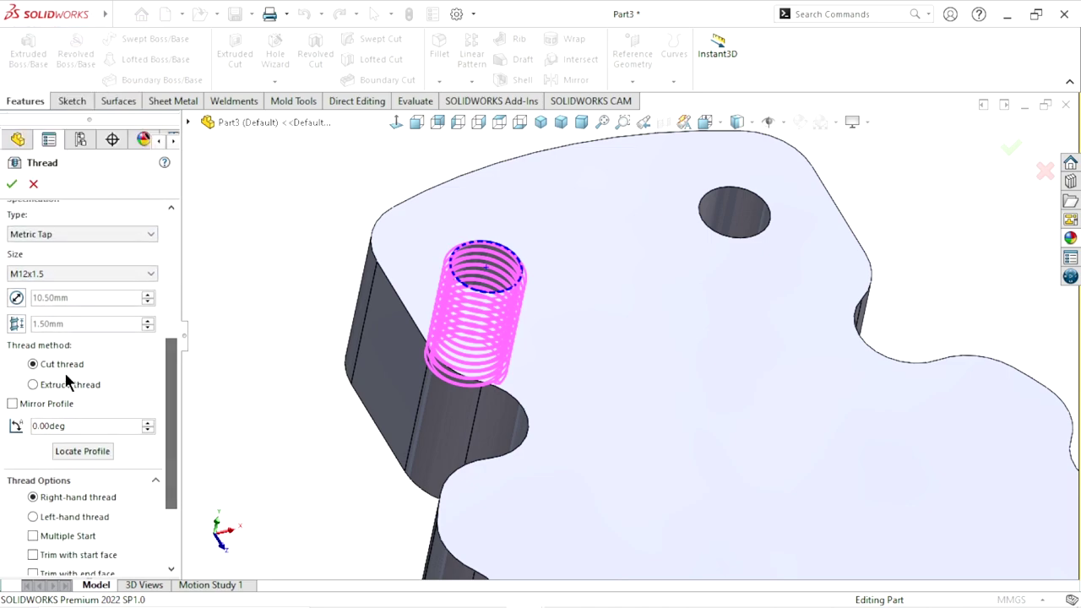
drag(170, 403, 183, 271)
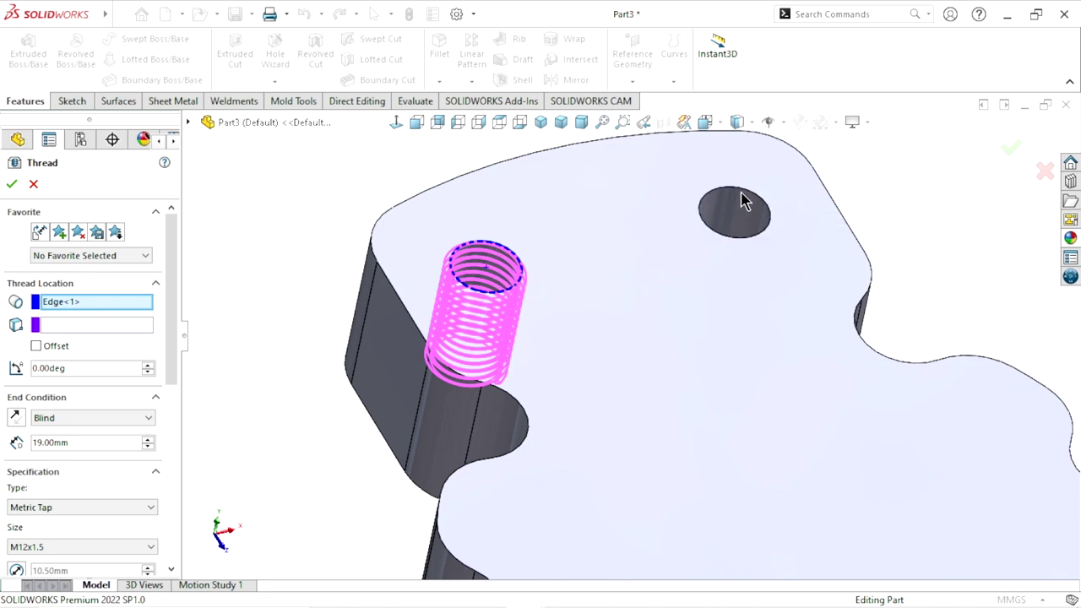
Offset the thread 2 mm in reverse, maintain the thread length, and accept Thread1
click(36, 346)
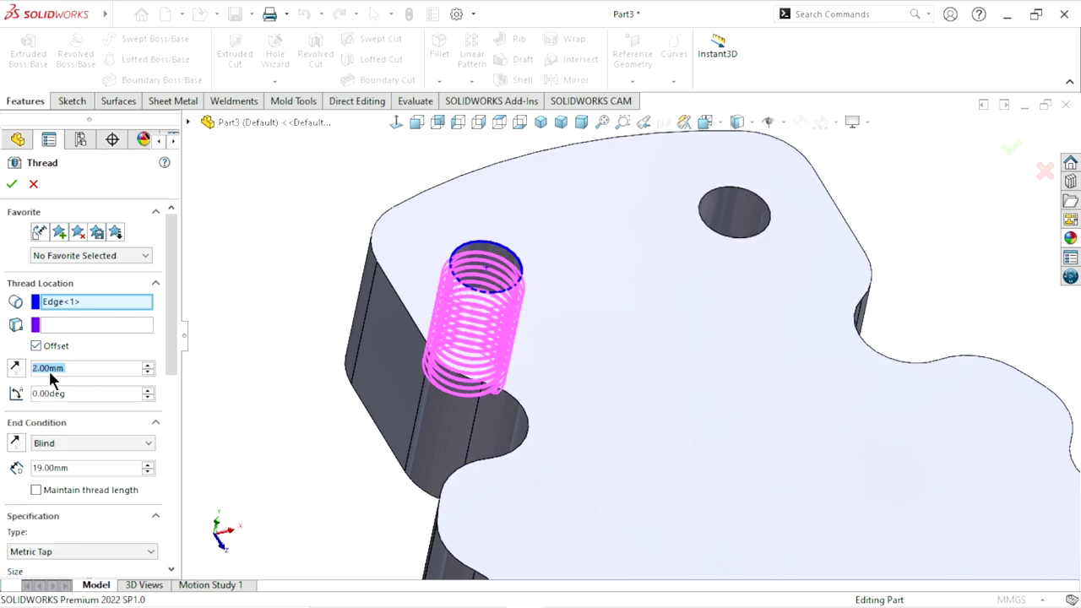
click(16, 369)
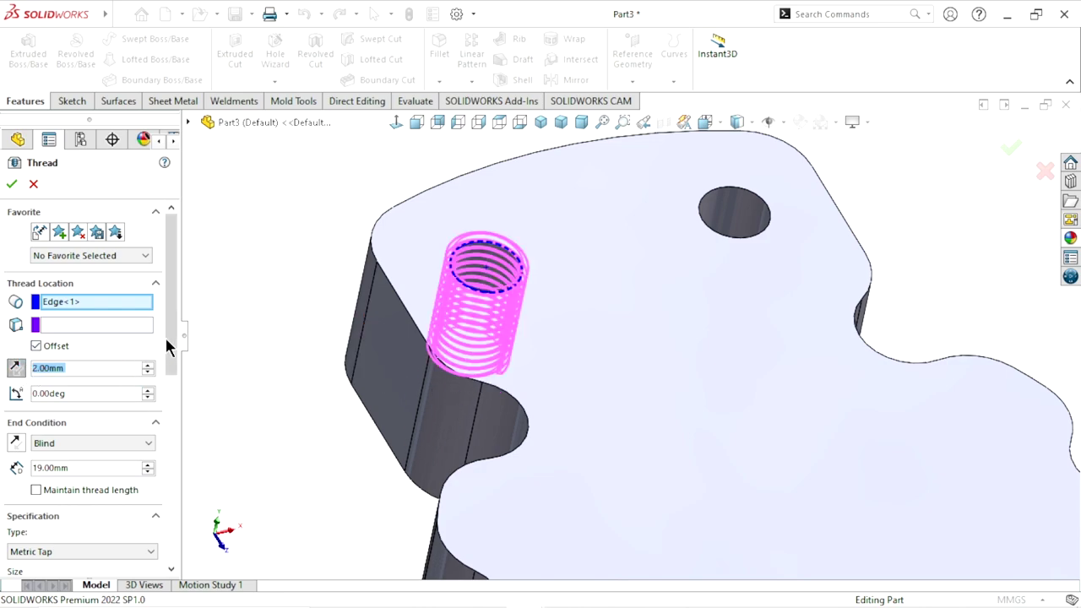
scroll(168, 346, down, 2)
scroll(169, 380, down, 1)
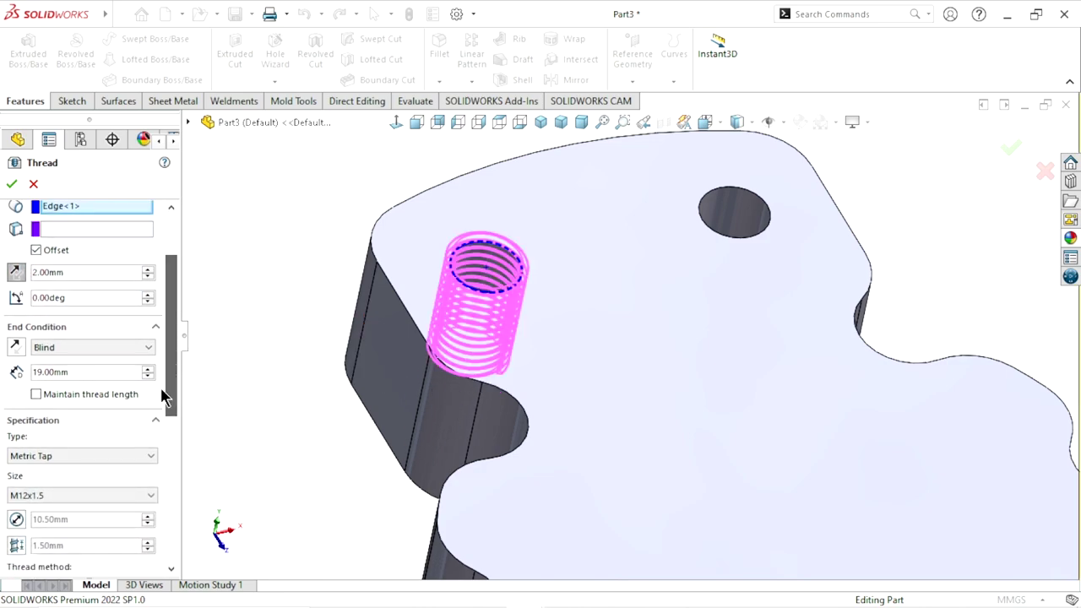
click(37, 393)
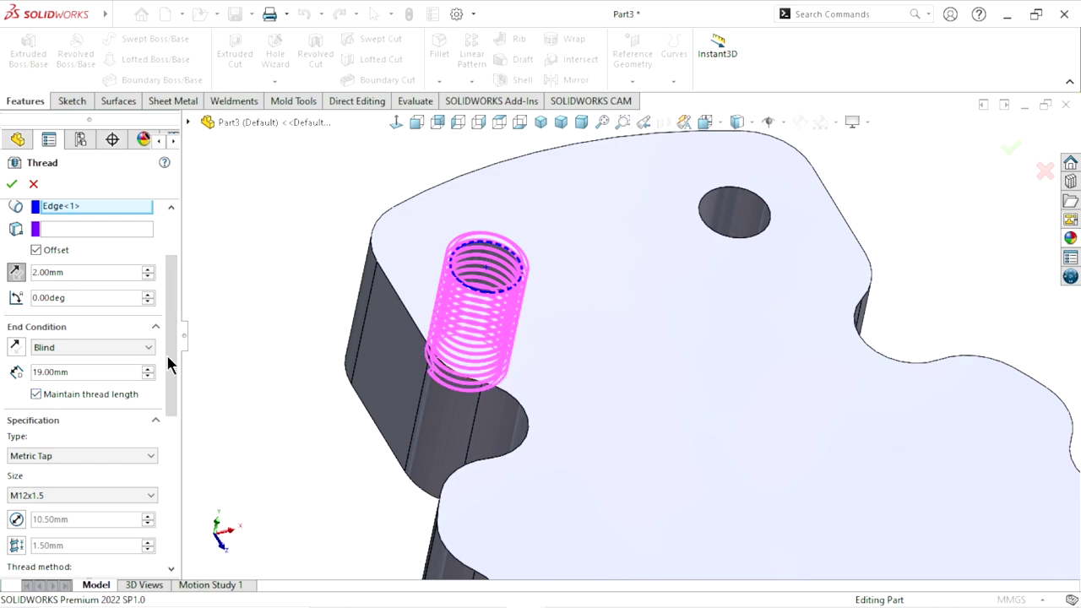
drag(171, 357, 172, 314)
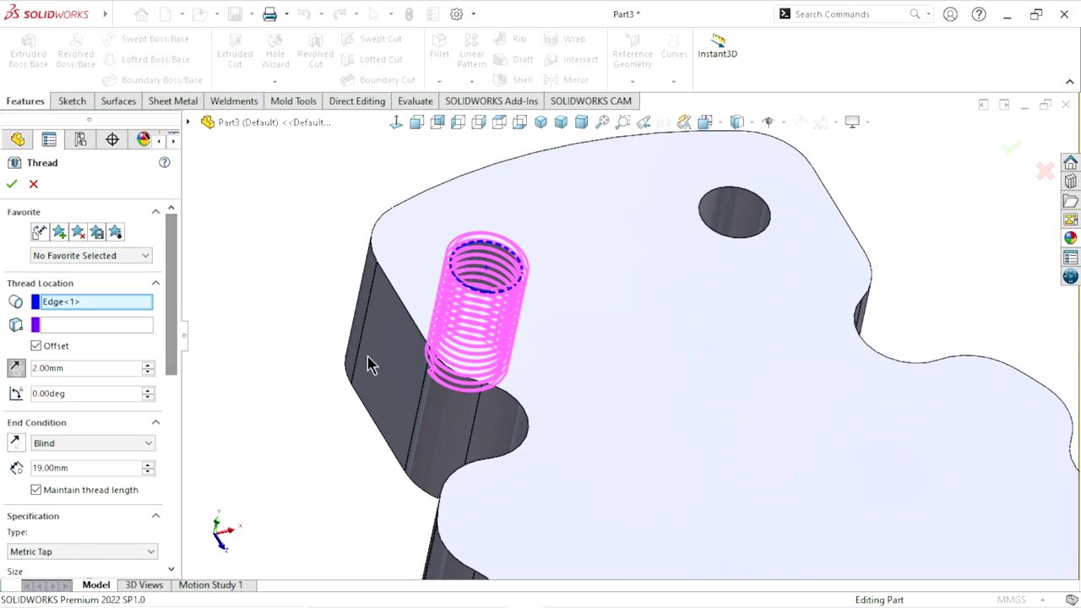
click(12, 185)
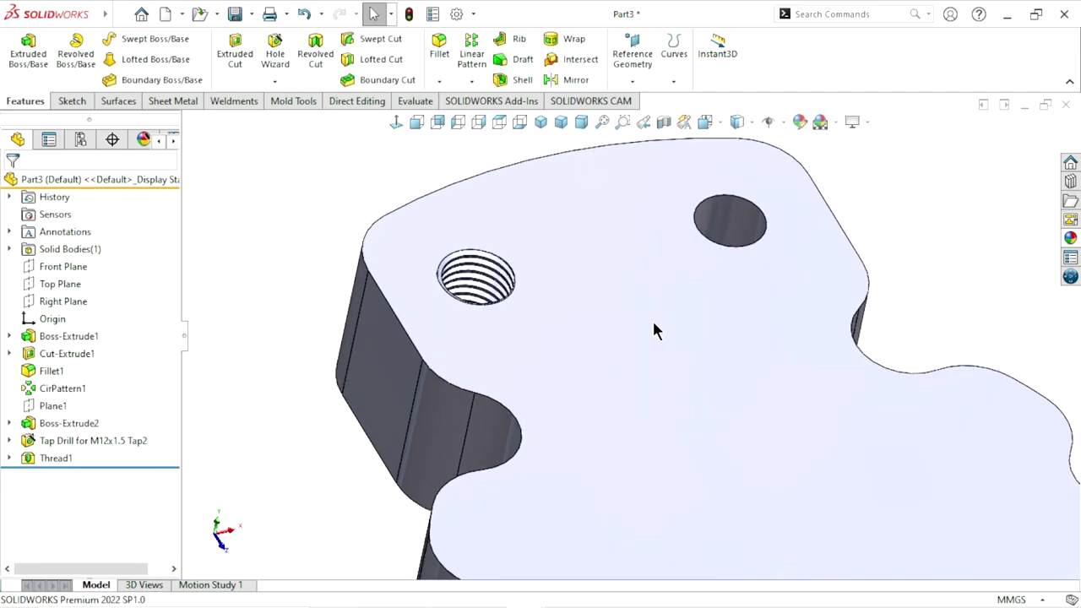
Orbit and zoom out to inspect the new thread on the whole part
mouse_move(651, 329)
middle_down()
mouse_move(555, 270)
mouse_move(588, 345)
mouse_move(574, 367)
mouse_move(599, 449)
mouse_move(550, 411)
middle_up()
scroll(554, 270, down, 5)
scroll(731, 429, up, 4)
scroll(745, 402, up, 2)
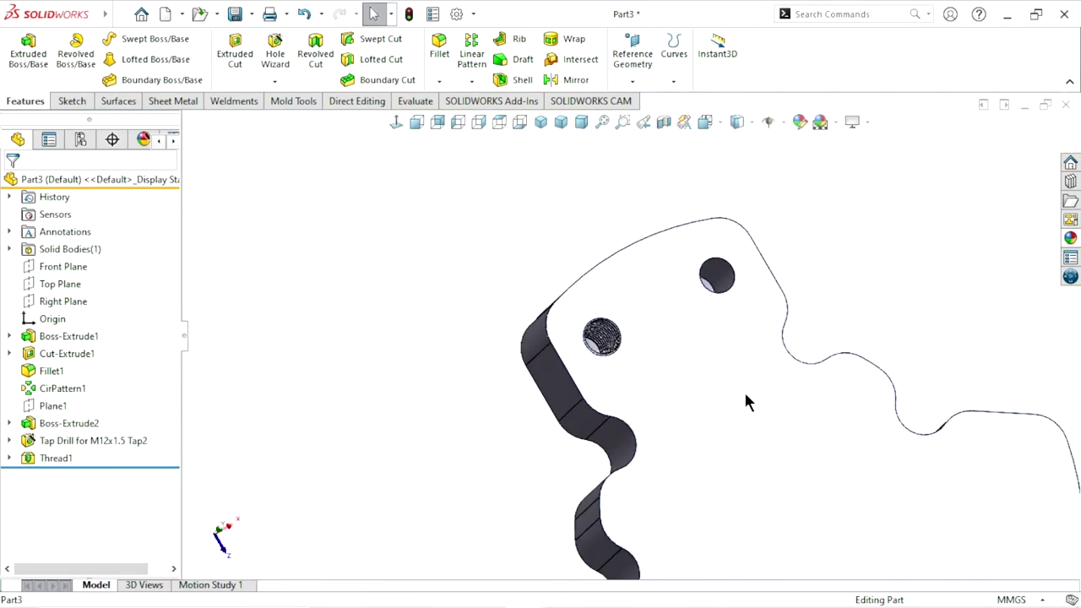
middle_drag(743, 402, 723, 385)
scroll(743, 381, up, 3)
scroll(768, 253, down, 5)
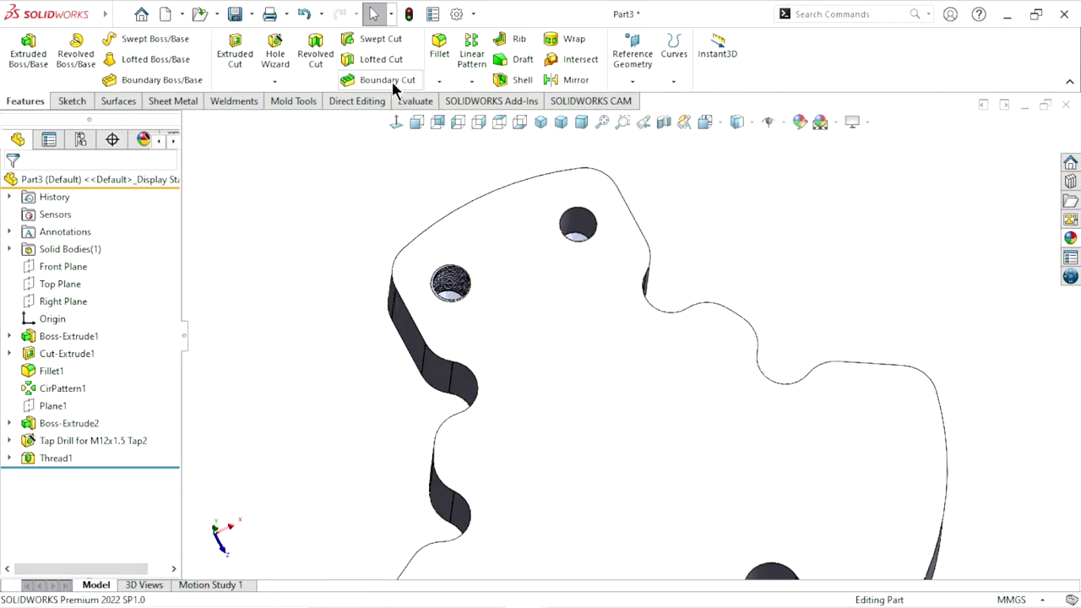
Mirror Thread1 about the Right Plane and return to an isometric view
click(568, 79)
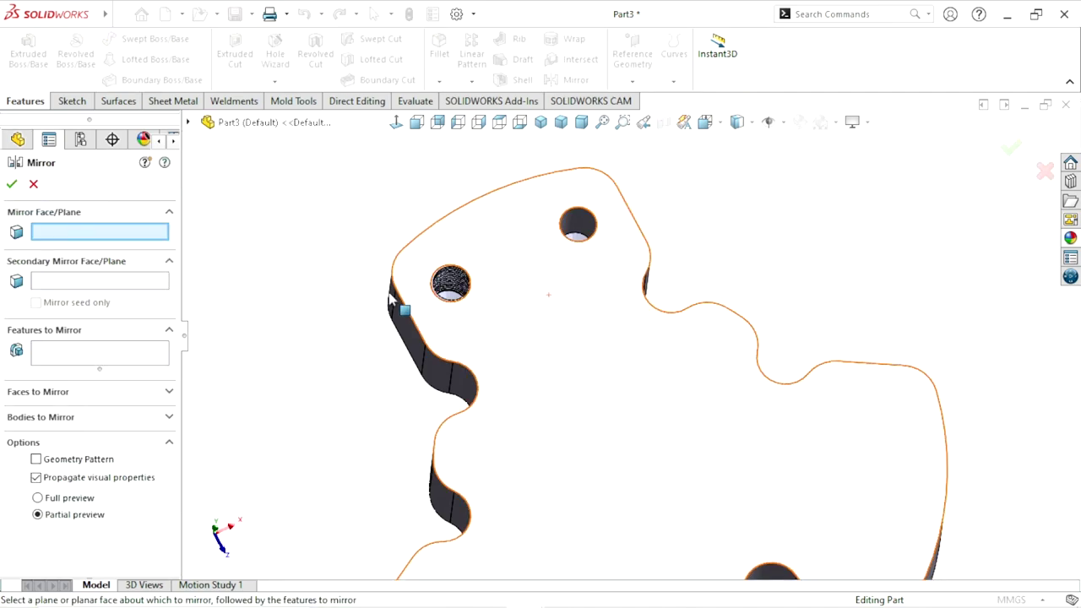
middle_drag(586, 337, 615, 318)
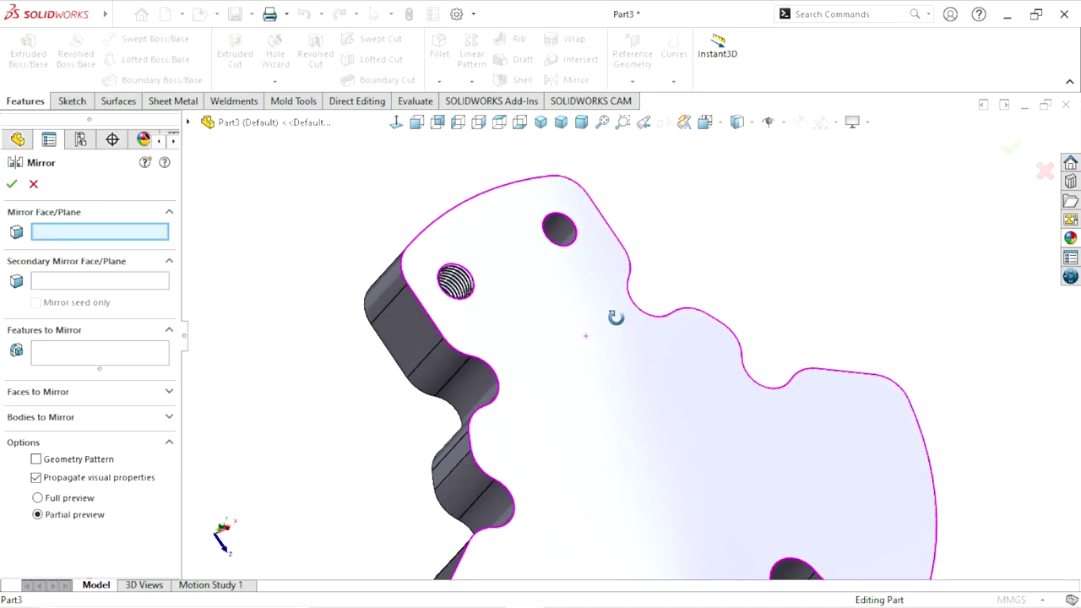
scroll(614, 296, up, 3)
scroll(598, 301, down, 3)
scroll(616, 340, down, 2)
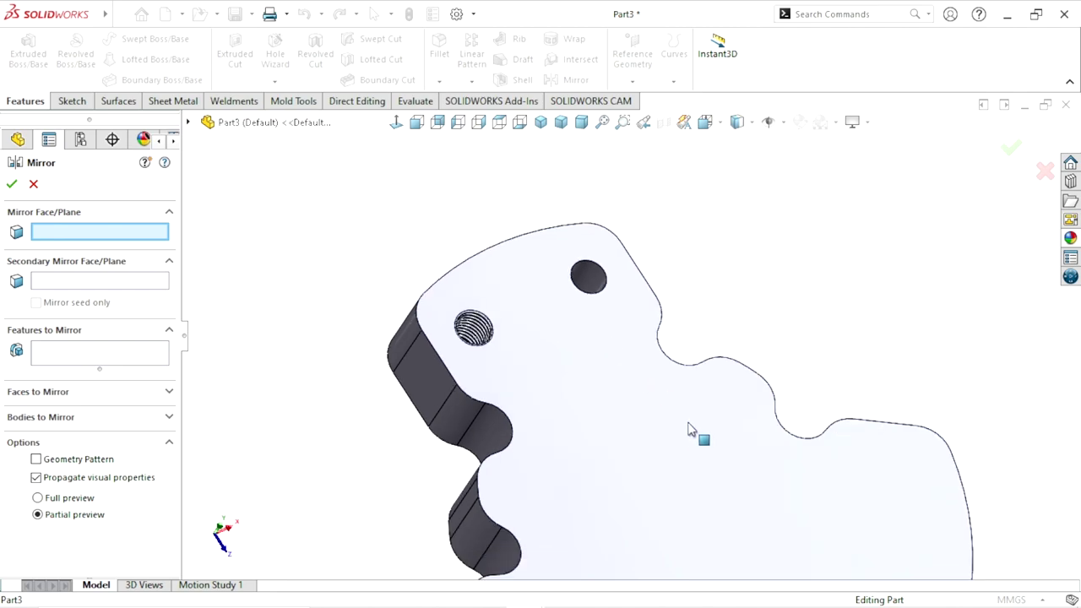
scroll(688, 431, up, 2)
scroll(658, 410, down, 1)
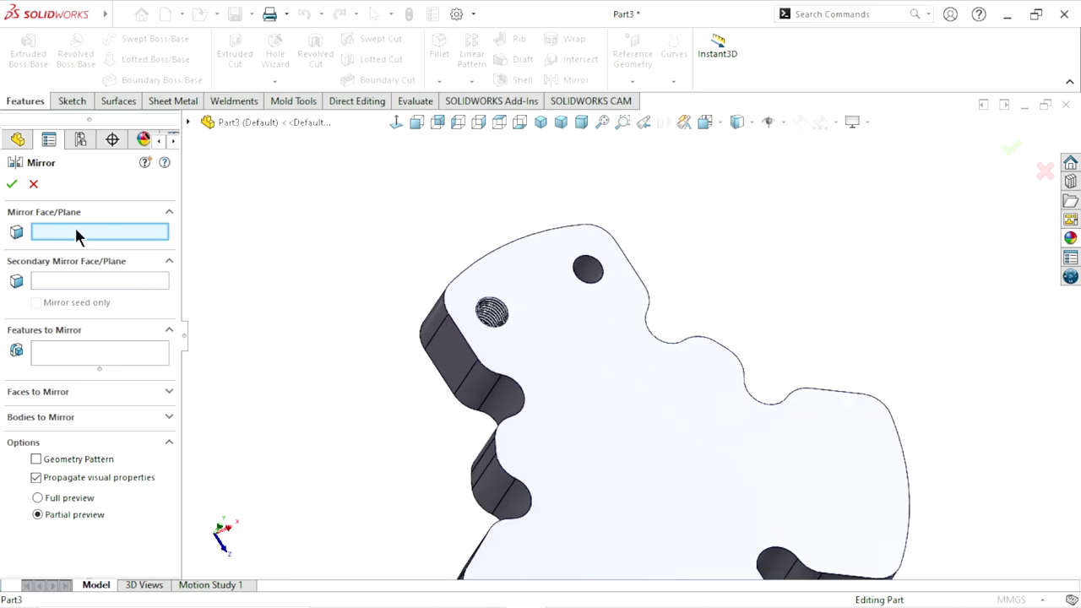
click(188, 123)
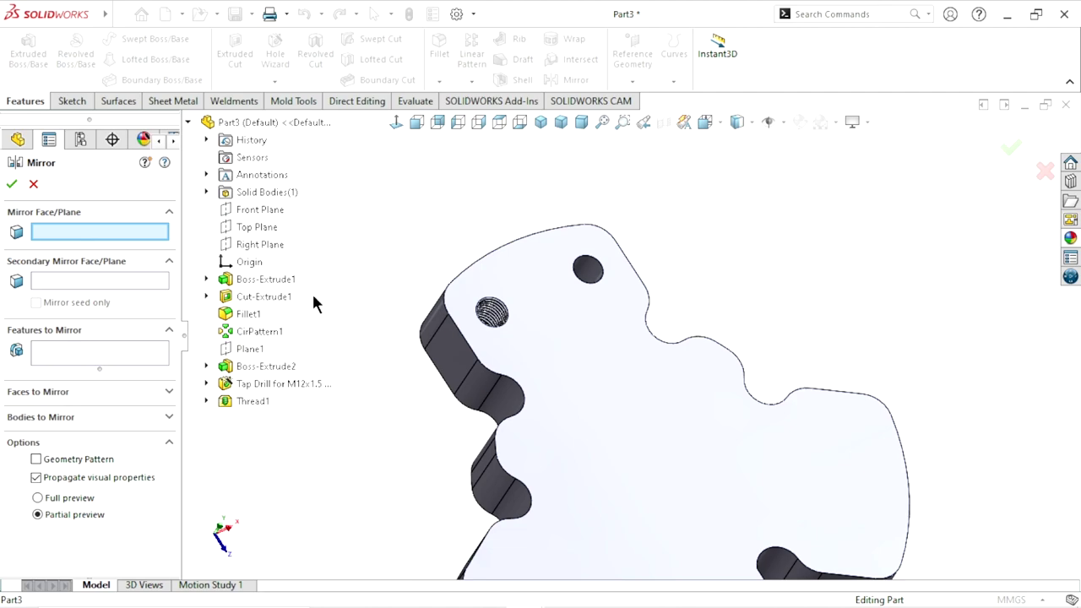
click(262, 245)
click(57, 344)
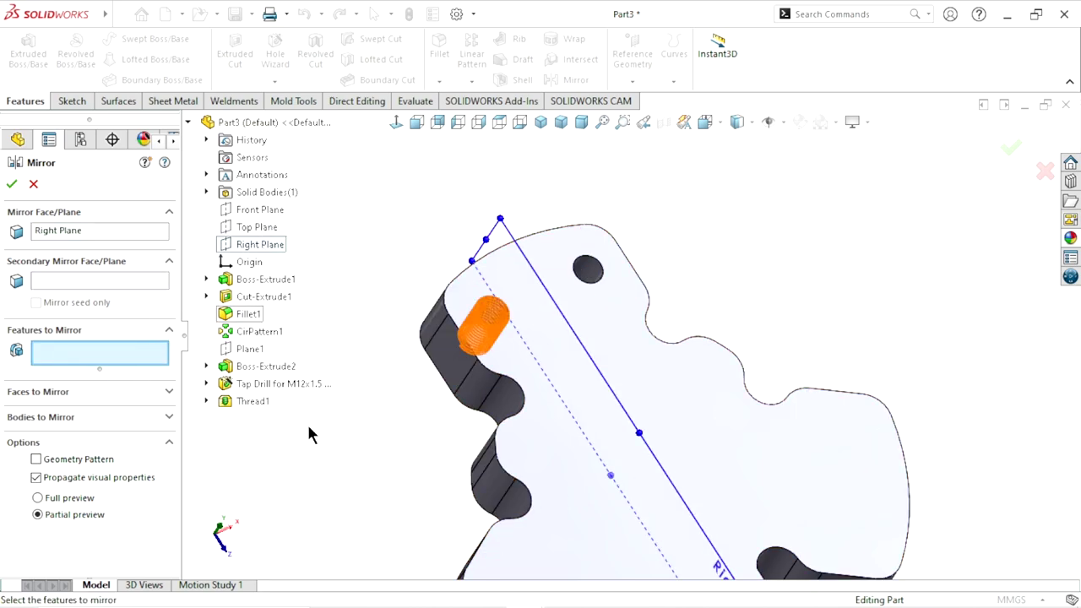
click(253, 400)
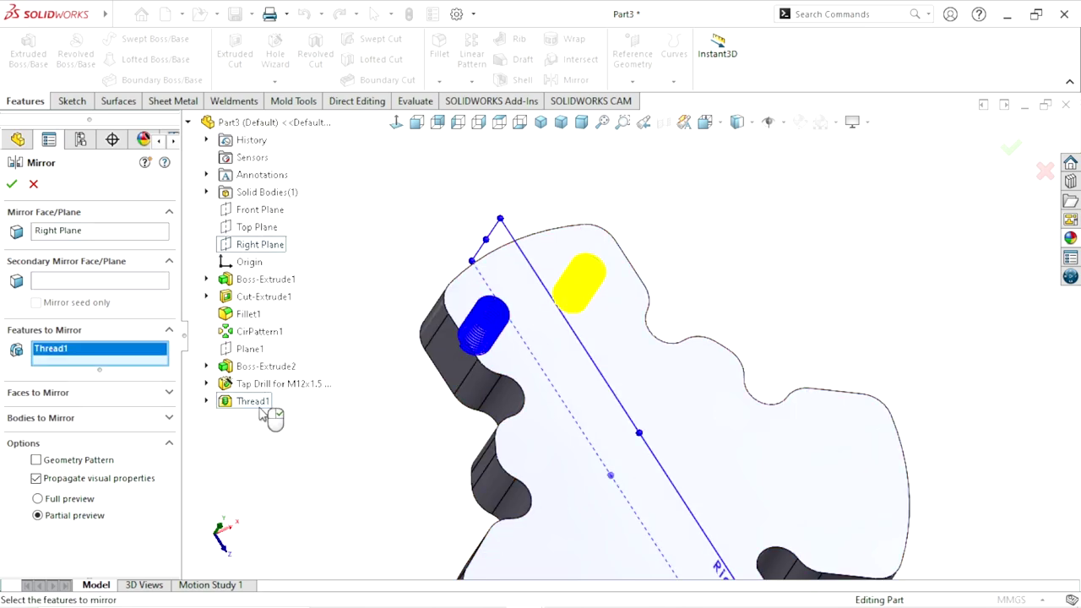
click(12, 185)
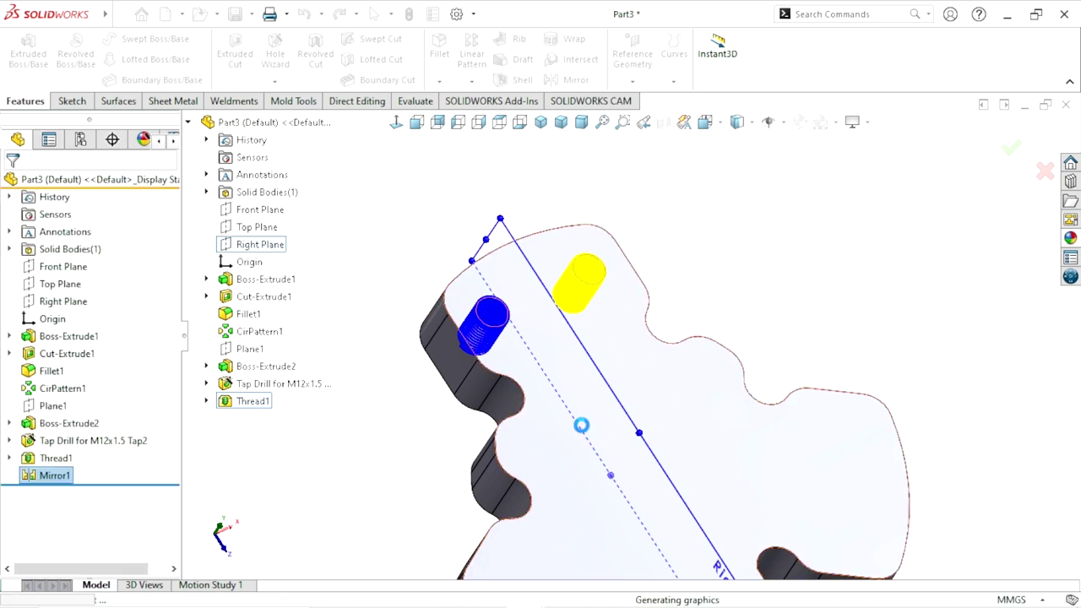
key(ctrl+7)
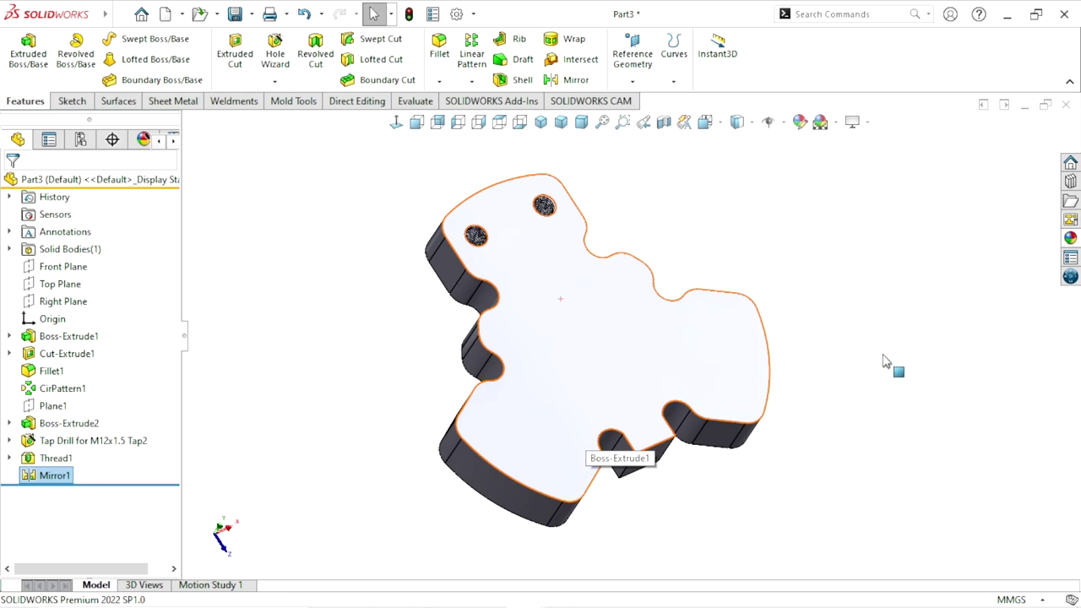
Start a circular pattern of the tap drill holes, Thread1 and Mirror1
click(471, 81)
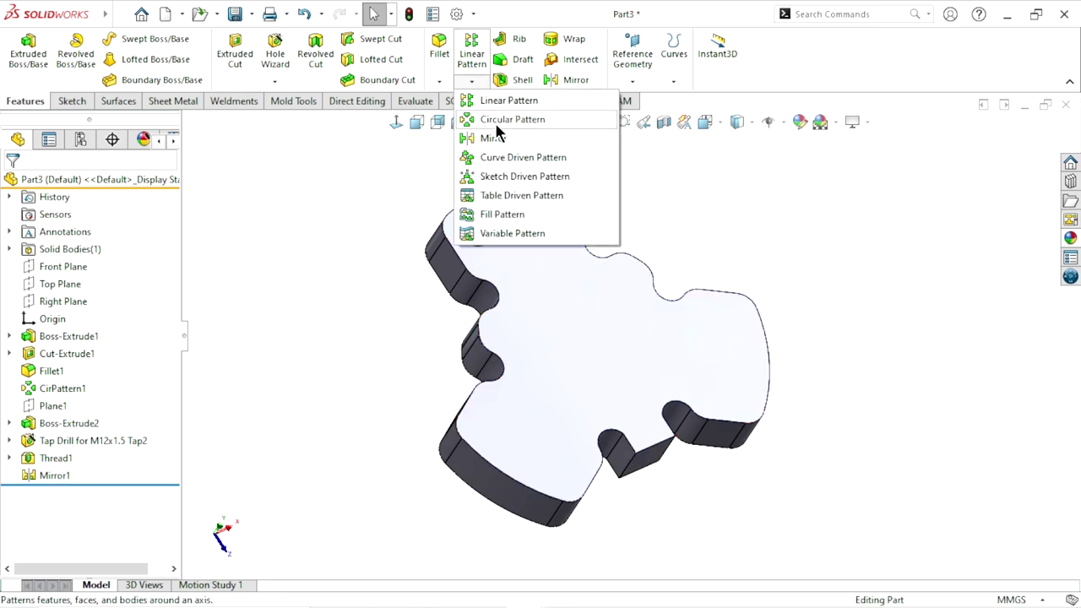
click(496, 125)
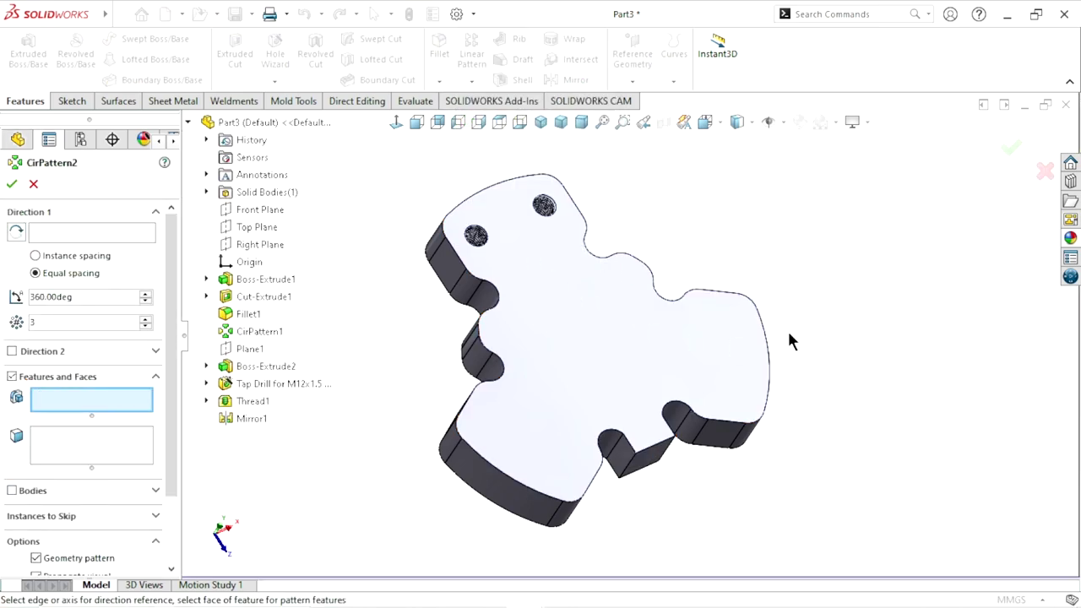
scroll(723, 381, up, 2)
scroll(676, 332, down, 3)
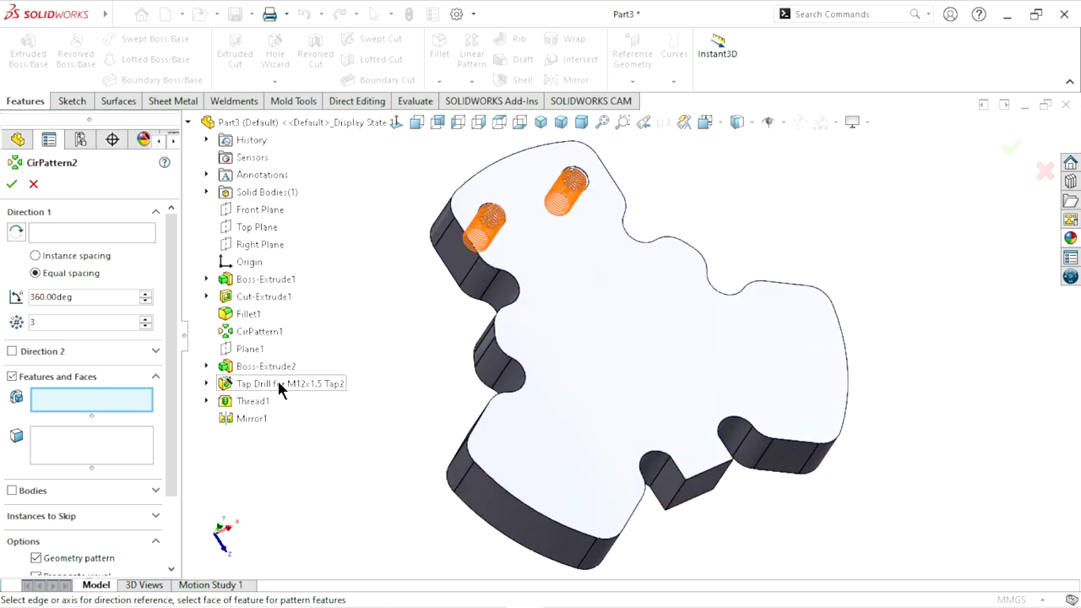
click(278, 384)
click(255, 400)
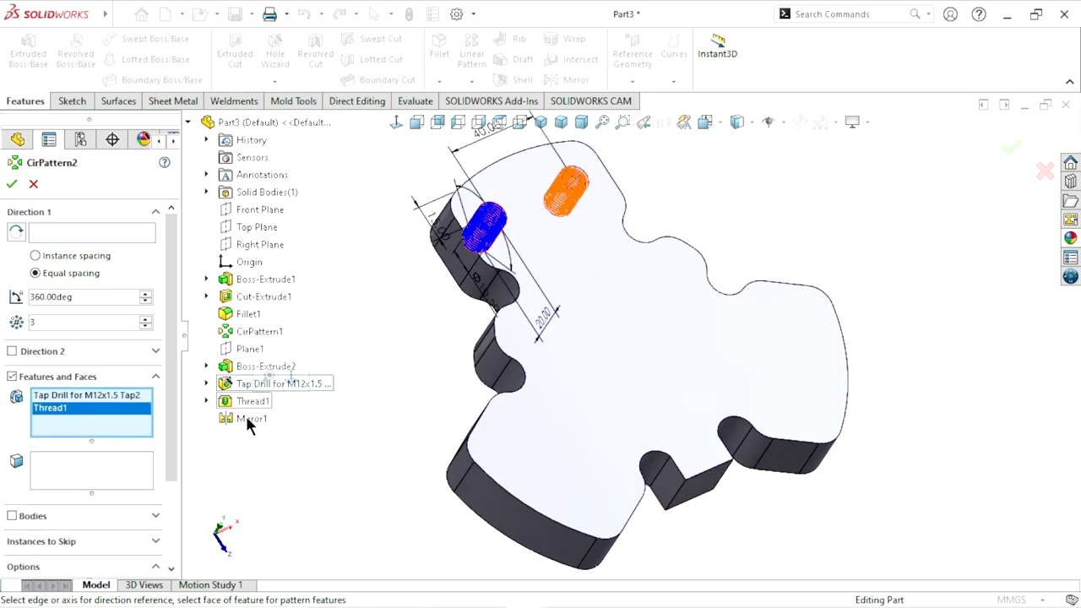
click(246, 418)
Use the curved side face as the axis for 3 equal instances over 360°
click(84, 233)
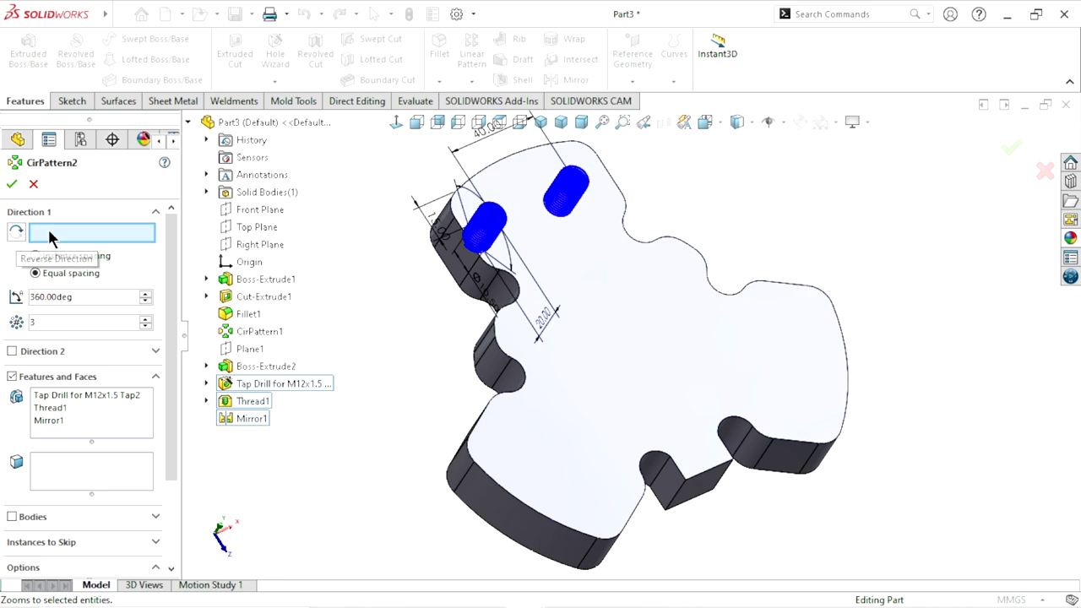
click(513, 528)
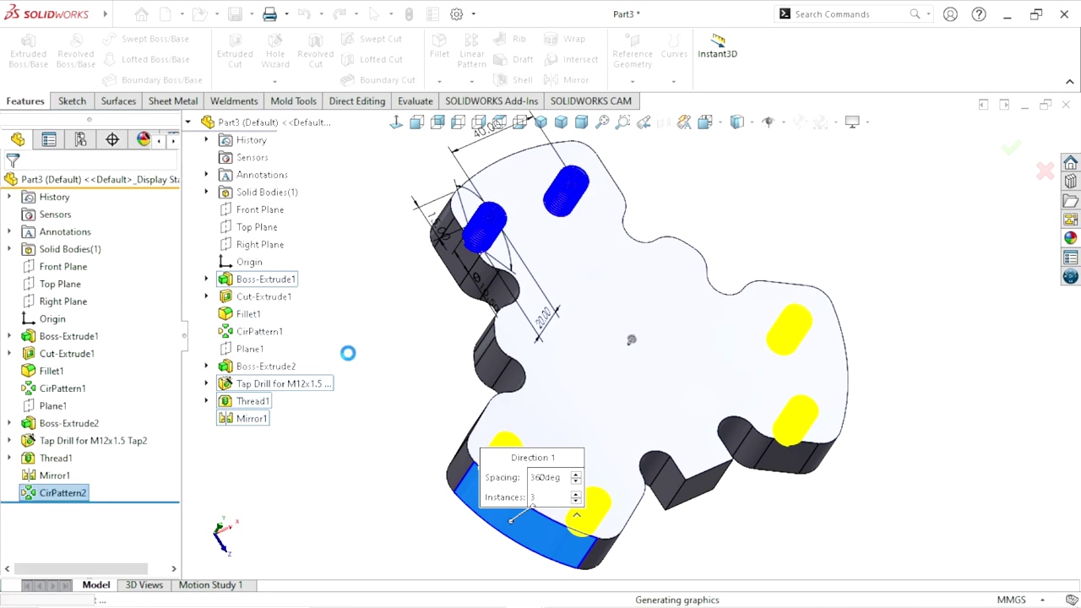
mouse_move(482, 386)
middle_down()
mouse_move(445, 315)
mouse_move(461, 336)
middle_up()
scroll(591, 342, up, 2)
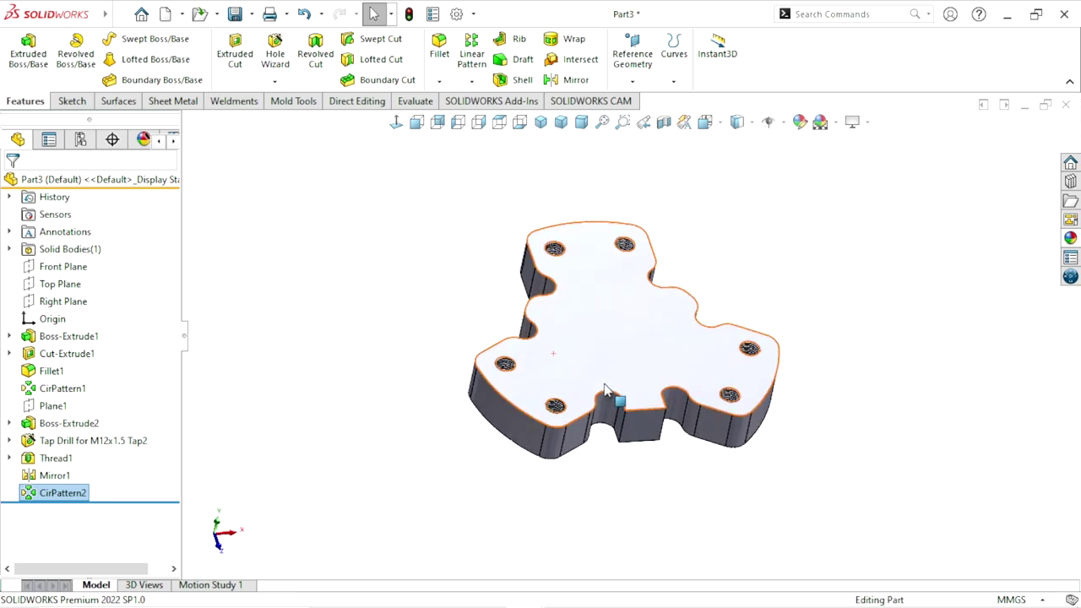
scroll(692, 380, up, 3)
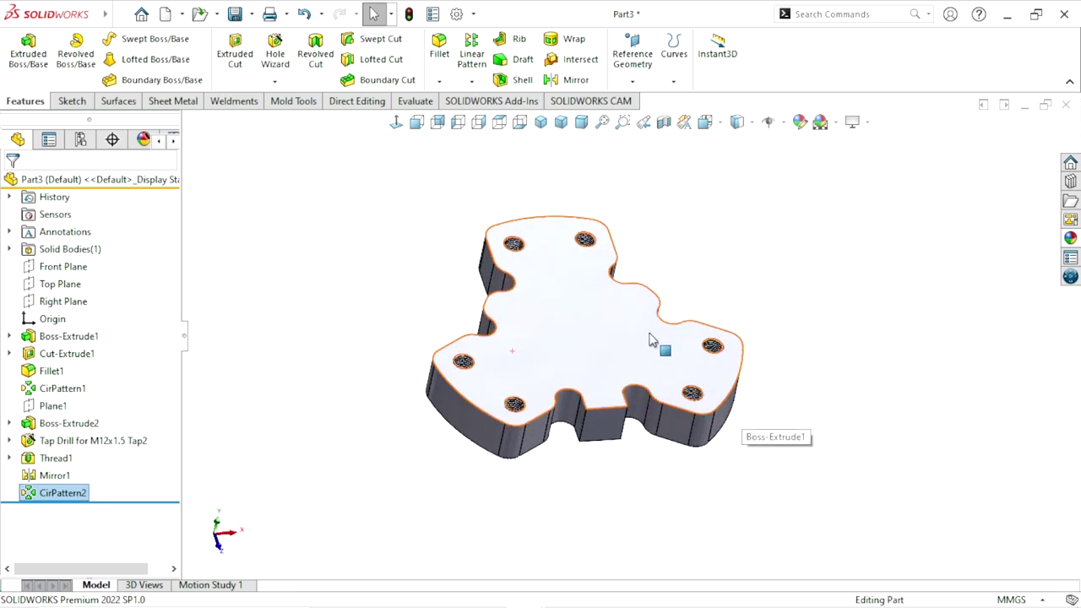
Start a new sketch on the plate's top face
mouse_move(652, 342)
middle_down()
mouse_move(794, 261)
mouse_move(675, 346)
mouse_move(615, 330)
middle_up()
scroll(616, 330, down, 2)
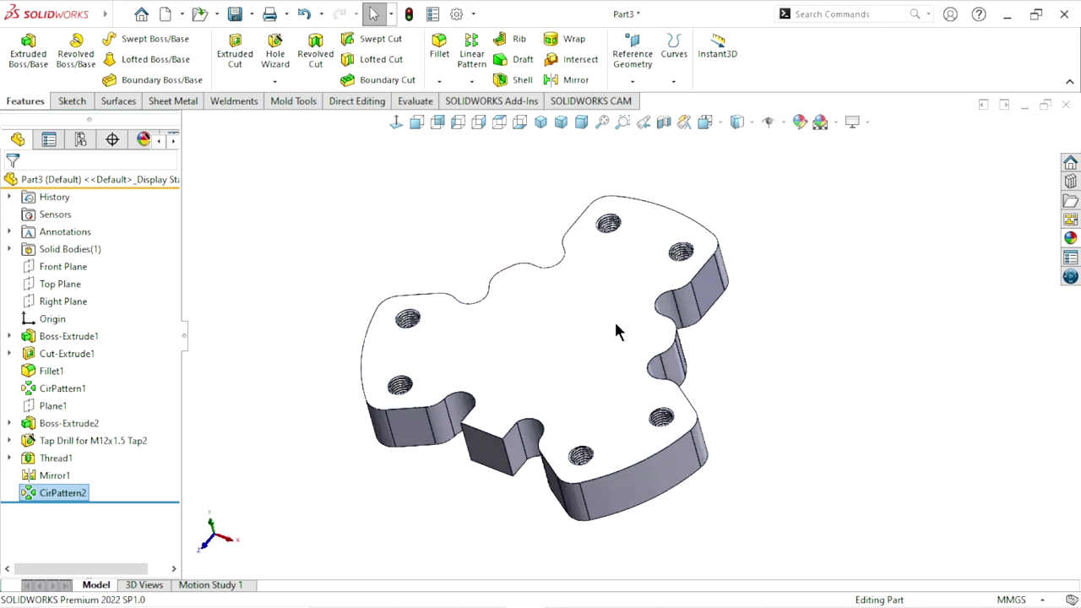
click(634, 328)
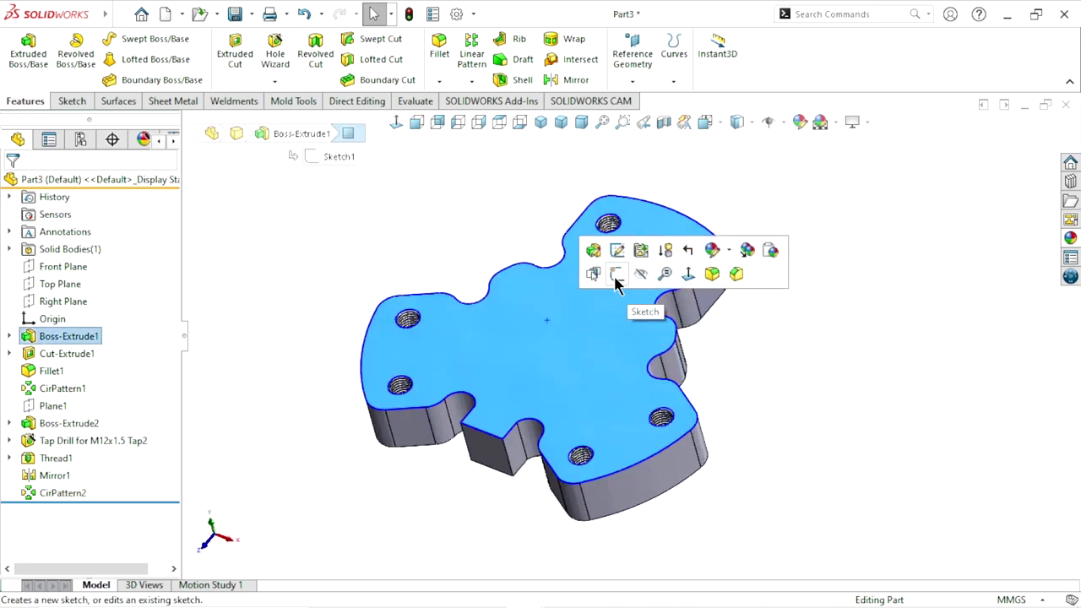
click(616, 274)
scroll(654, 270, down, 1)
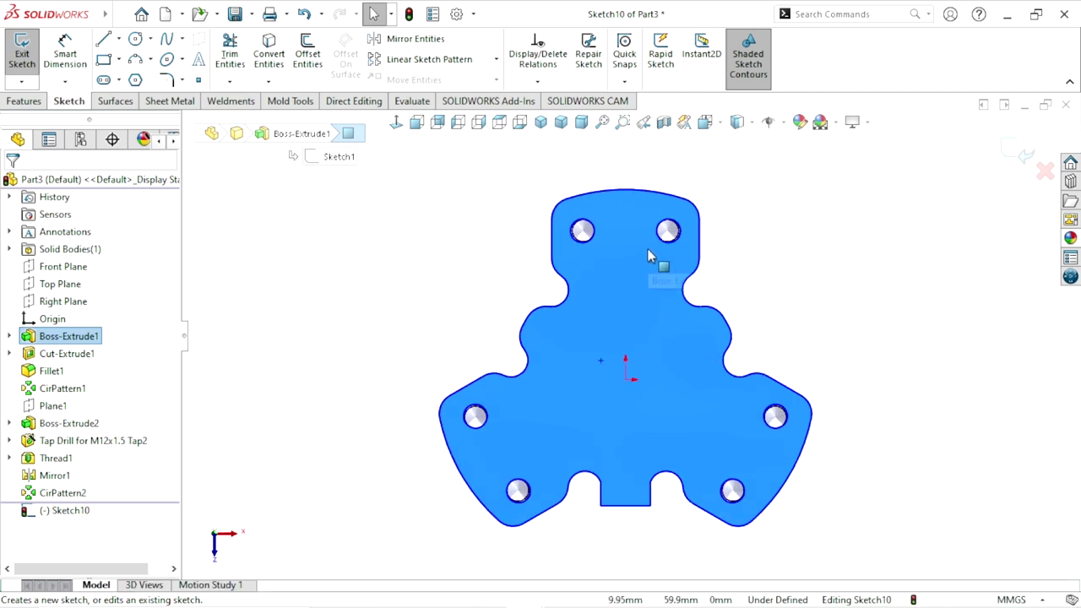
scroll(651, 253, down, 2)
click(870, 278)
scroll(641, 283, up, 1)
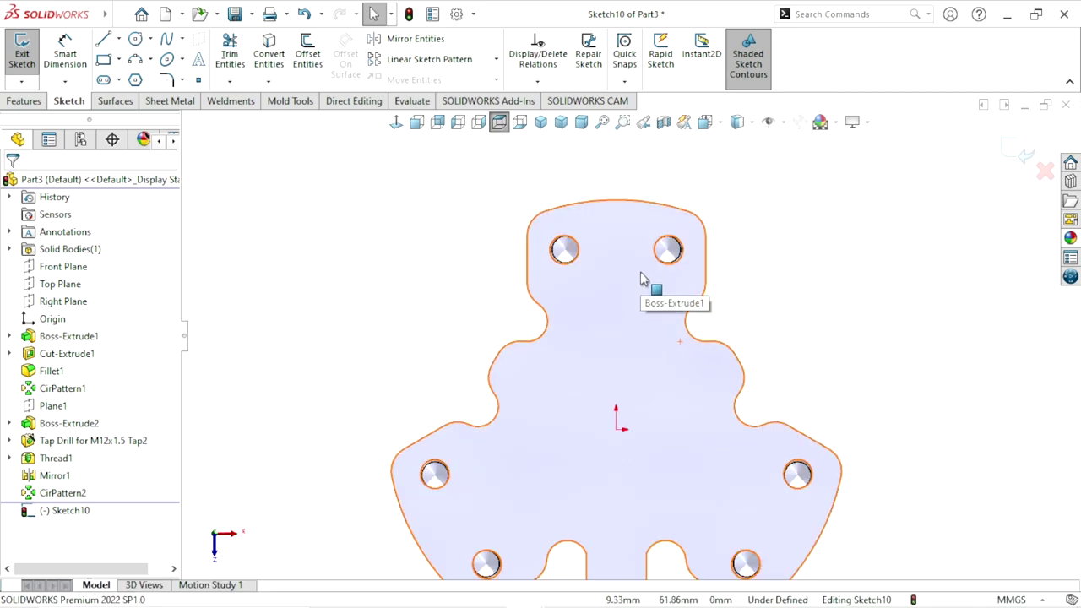
scroll(647, 284, down, 1)
Draw a centerline joining the top lobe's two hole centres
click(119, 38)
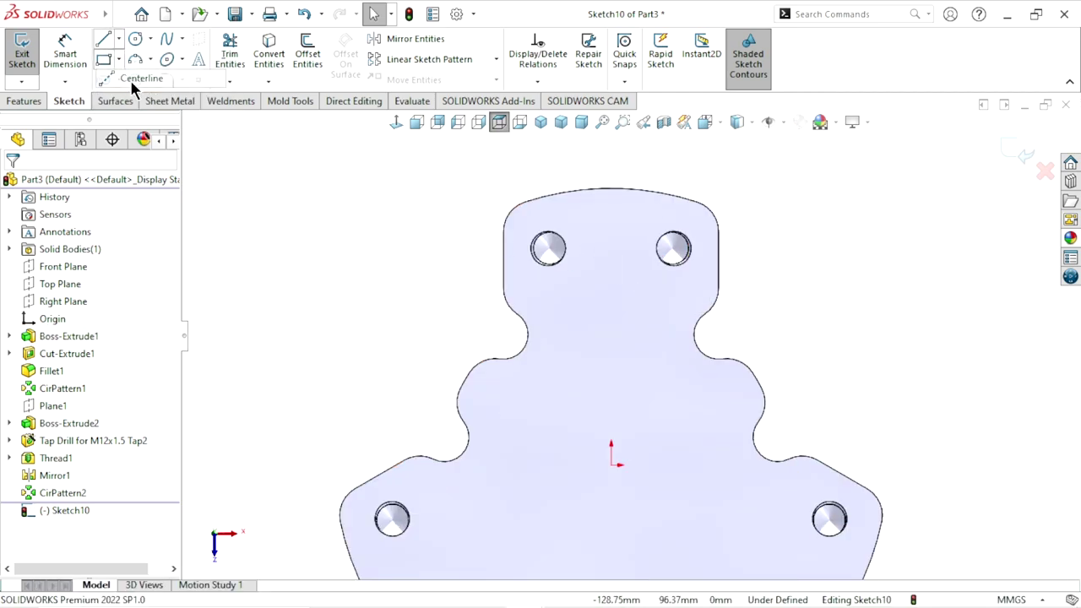
click(130, 79)
click(548, 247)
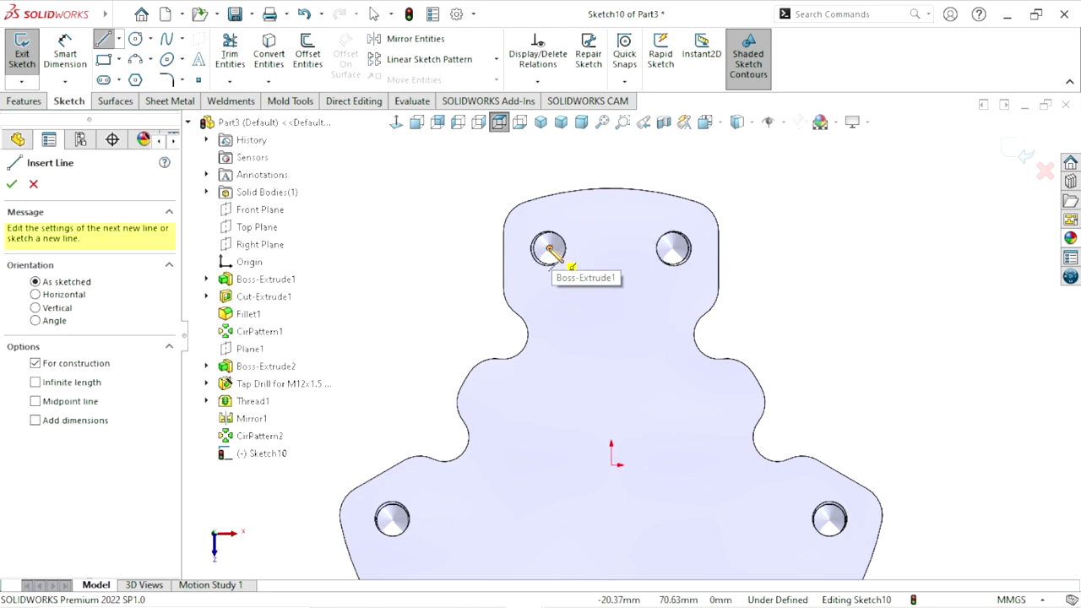
click(672, 248)
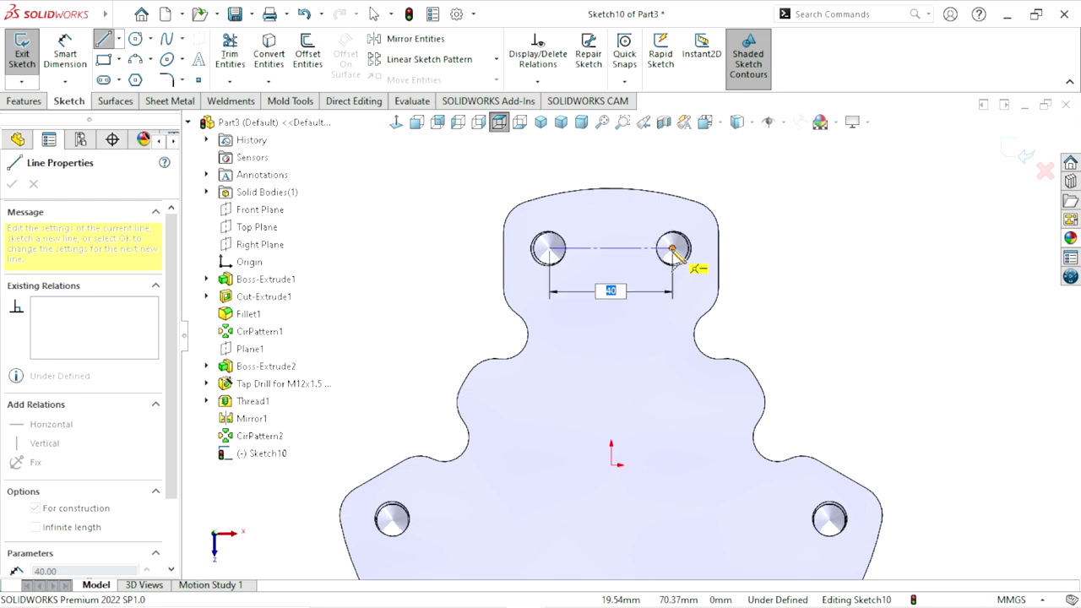
right_click(818, 269)
key(Escape)
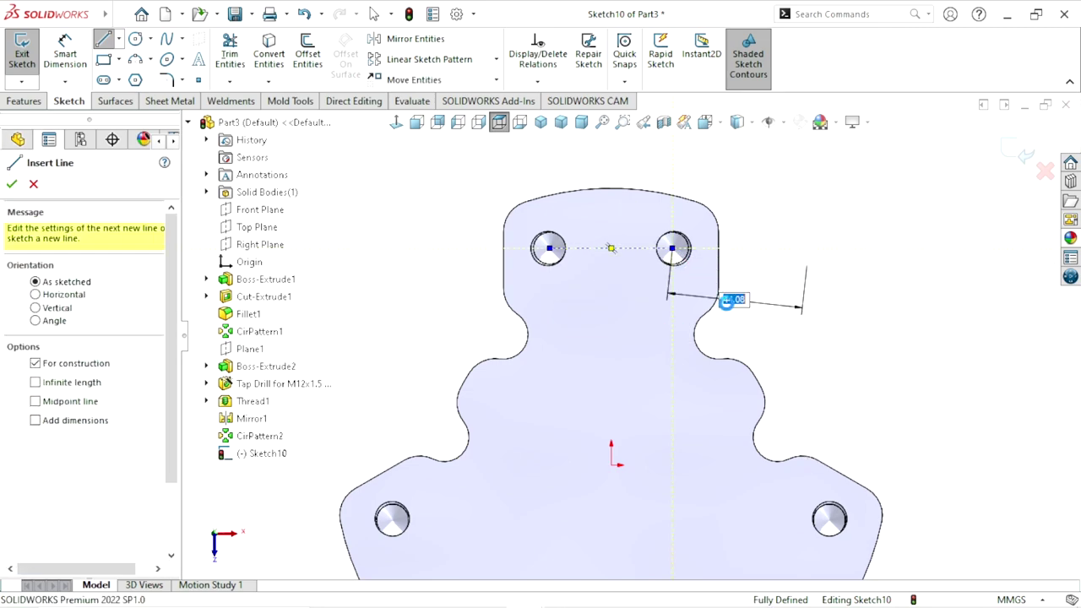
key(Escape)
scroll(650, 301, up, 2)
scroll(639, 304, down, 3)
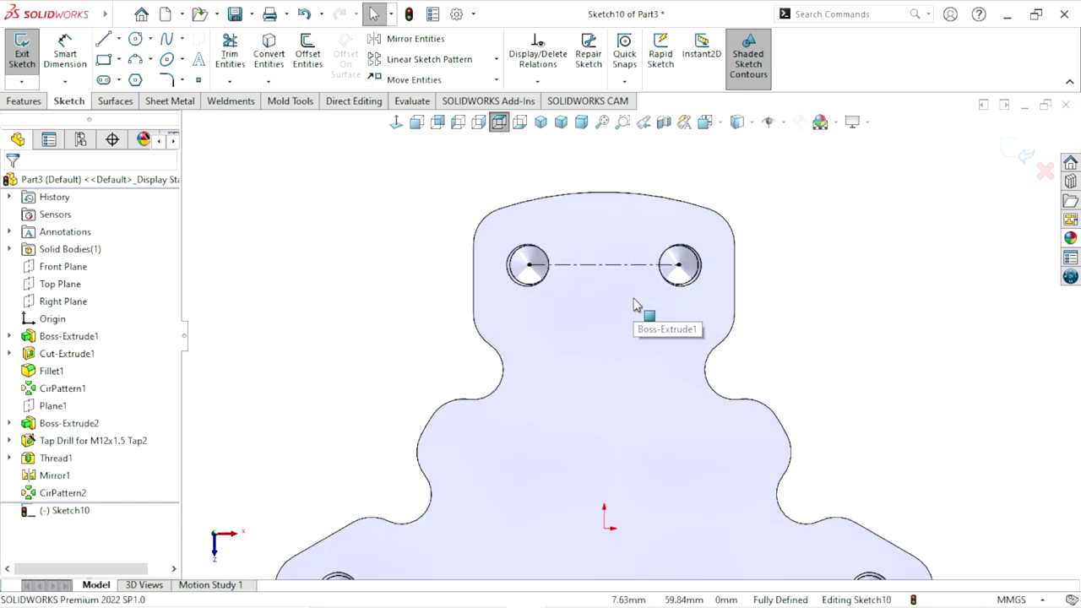
Draw a circle at the centerline's midpoint and dimension its diameter to 5 mm
click(137, 41)
scroll(621, 304, up, 1)
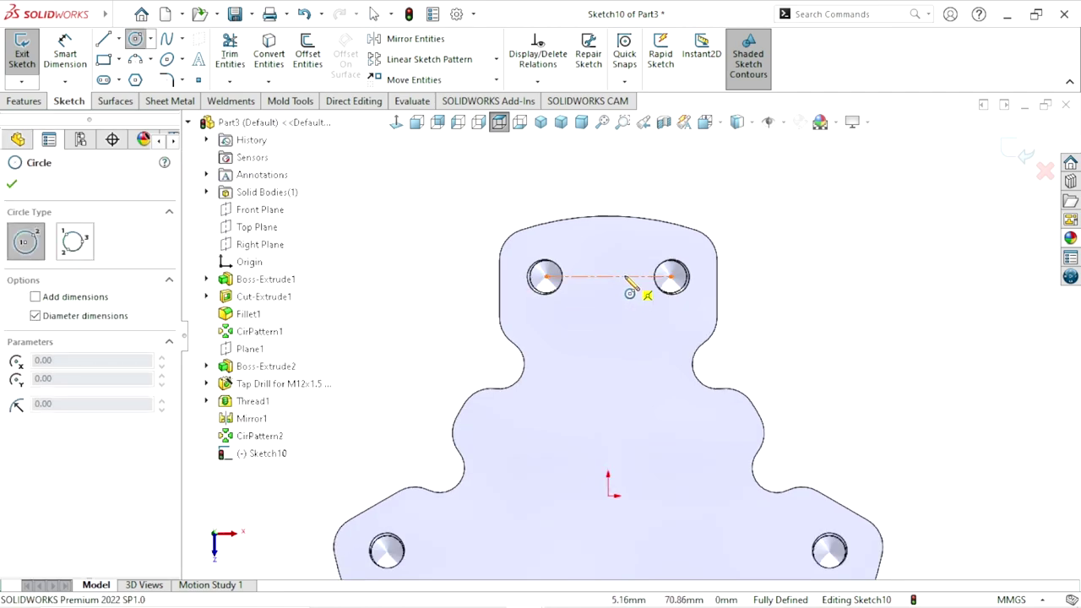
scroll(629, 283, down, 3)
click(594, 293)
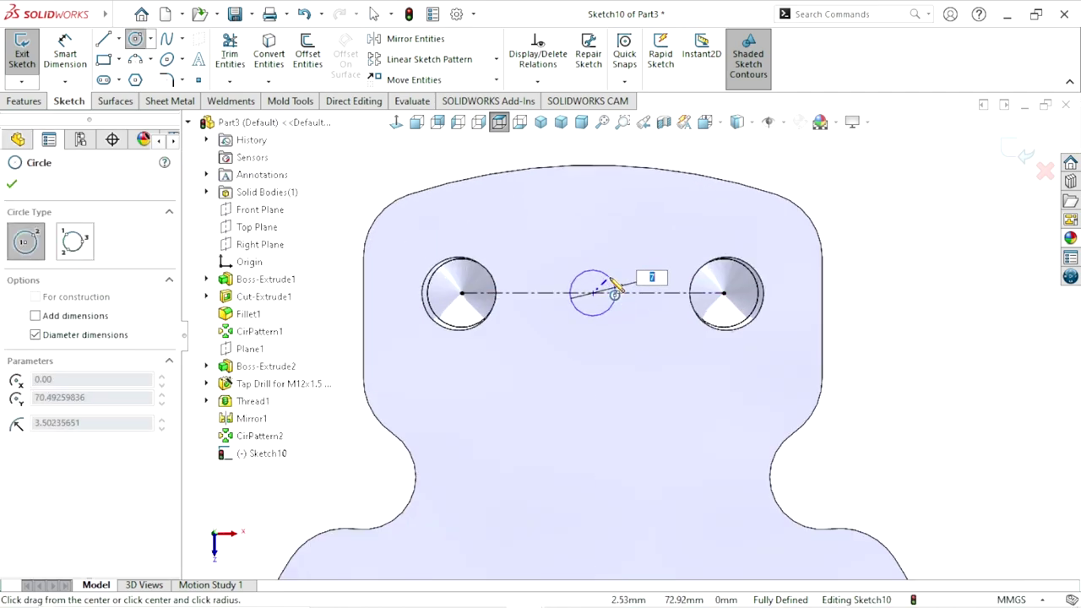
click(614, 288)
click(56, 63)
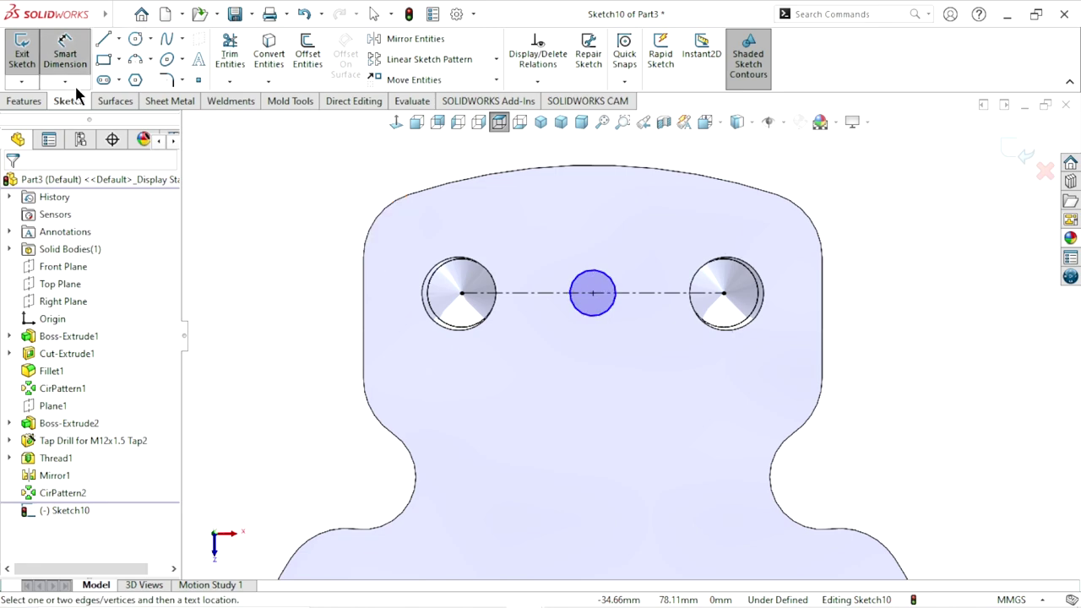
click(596, 281)
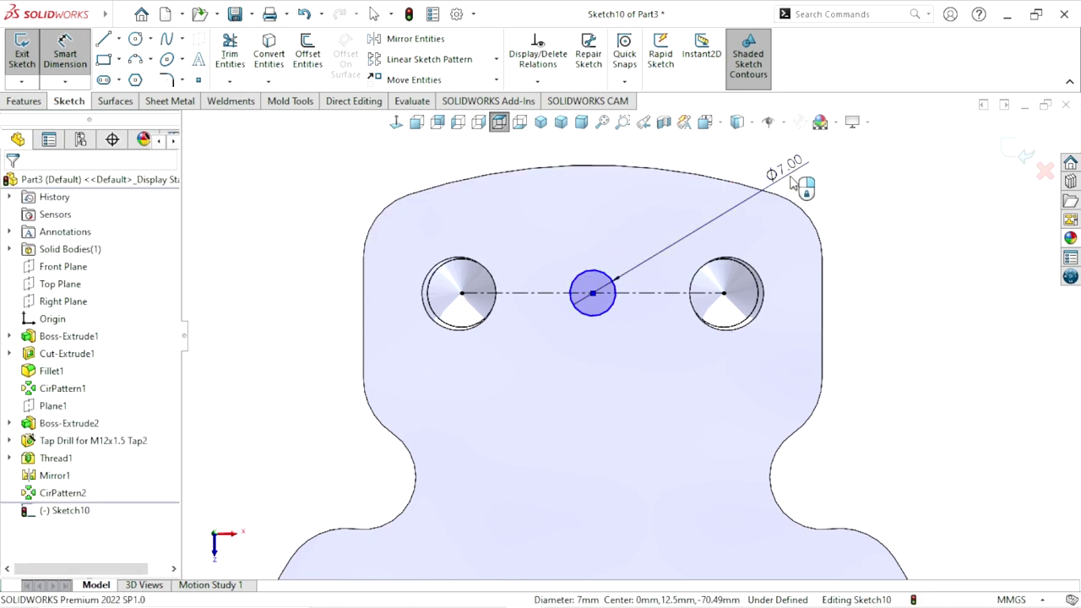
click(791, 180)
key(Return)
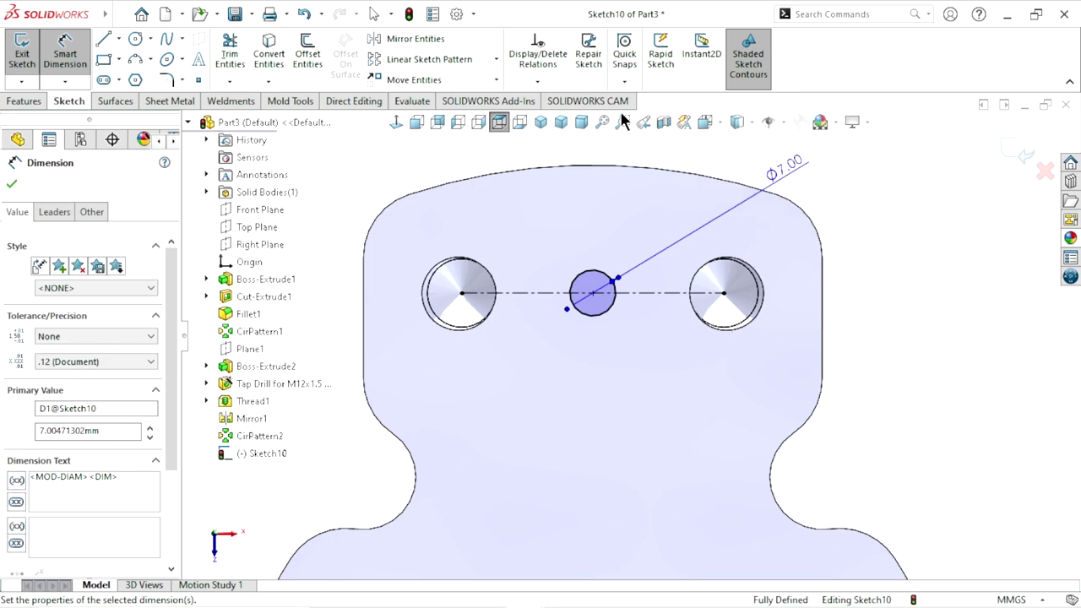
scroll(675, 402, up, 2)
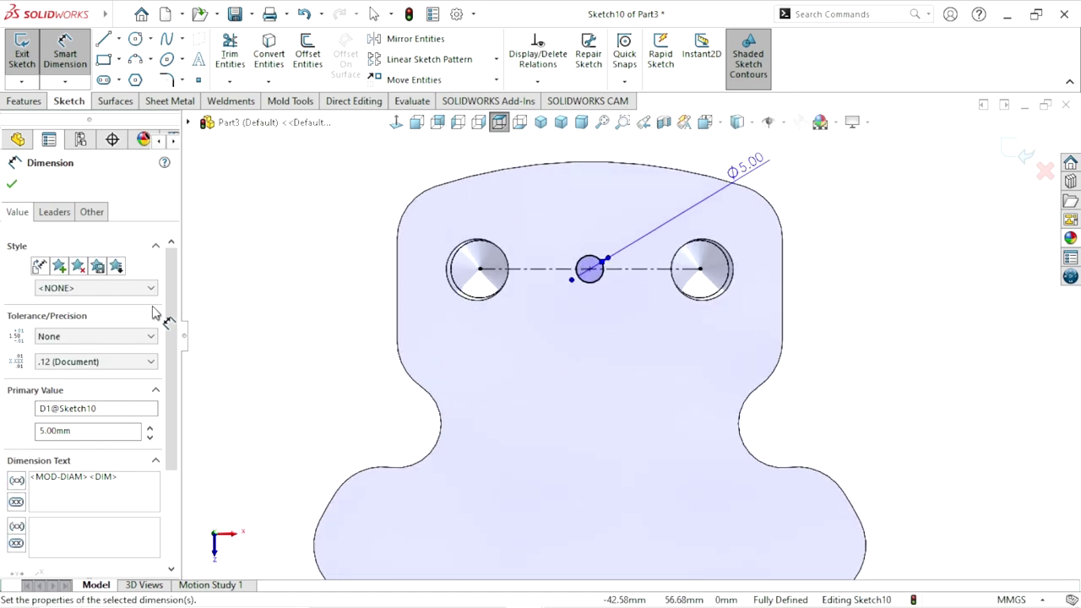
click(12, 183)
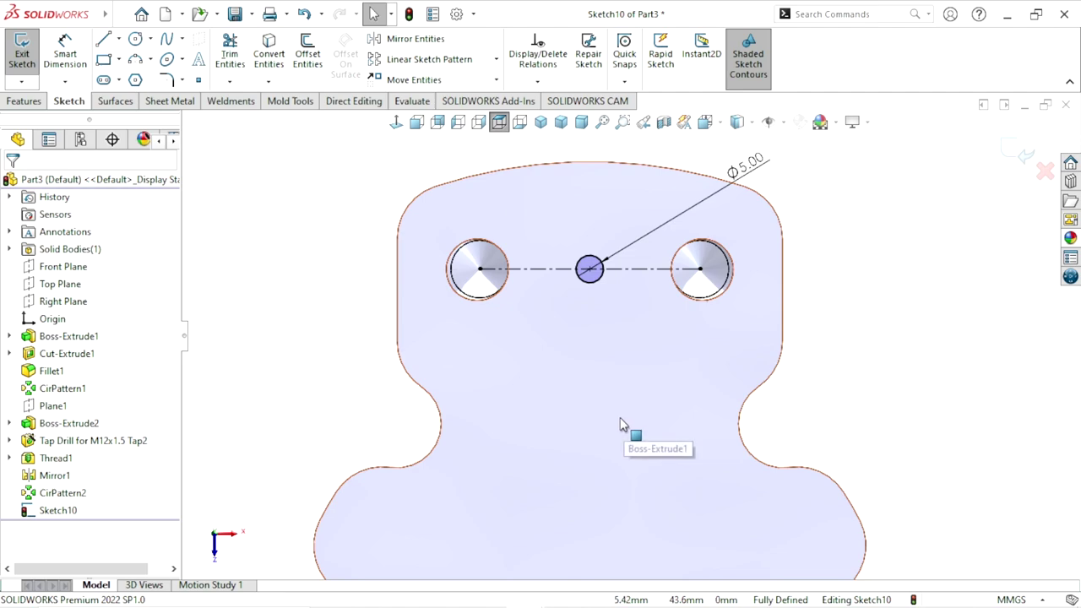
Move the Ø5.00 dimension label up and to the right
scroll(673, 378, up, 2)
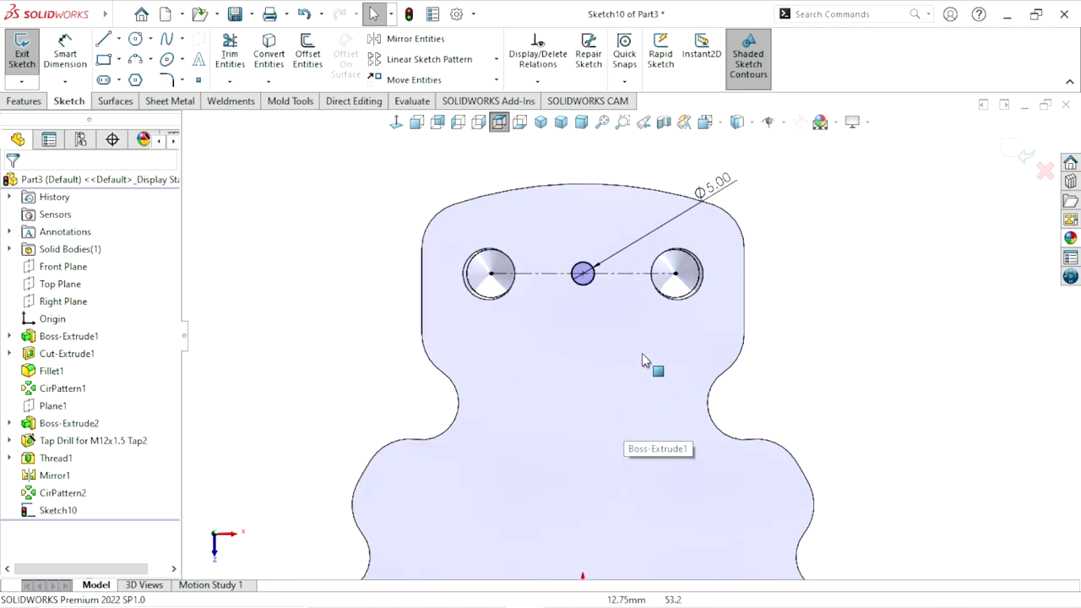
scroll(642, 353, up, 1)
scroll(641, 353, up, 1)
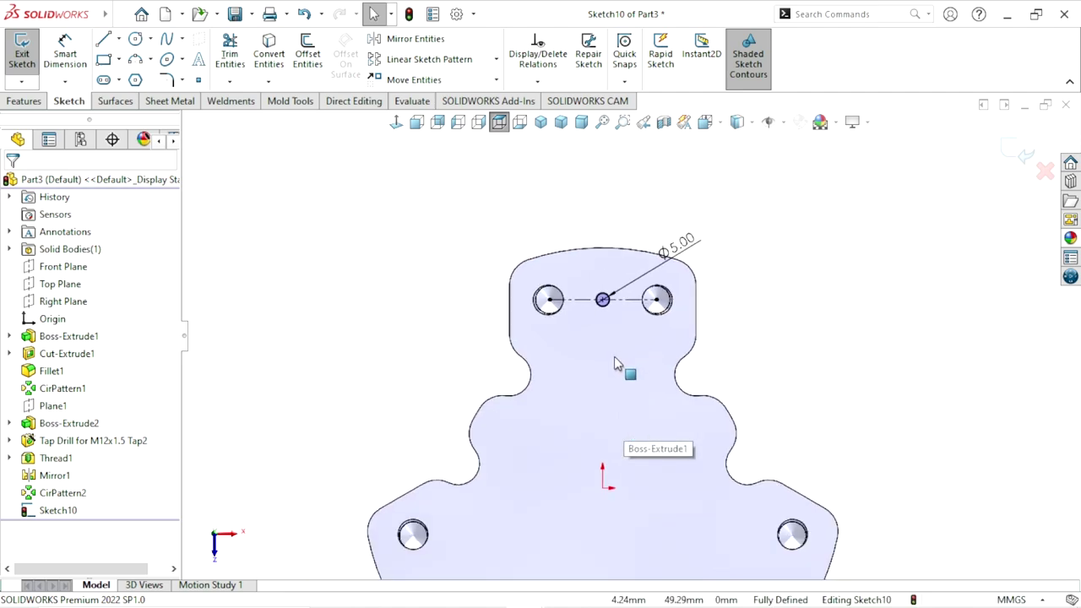
scroll(645, 406, up, 1)
scroll(635, 433, up, 1)
scroll(667, 300, down, 1)
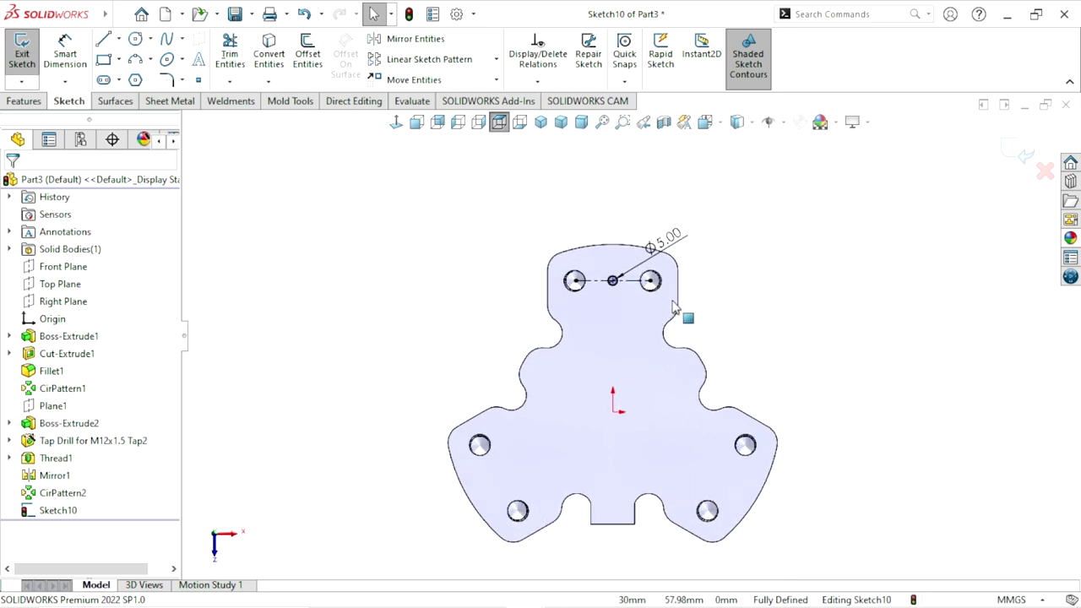
scroll(667, 287, down, 1)
drag(678, 239, 724, 217)
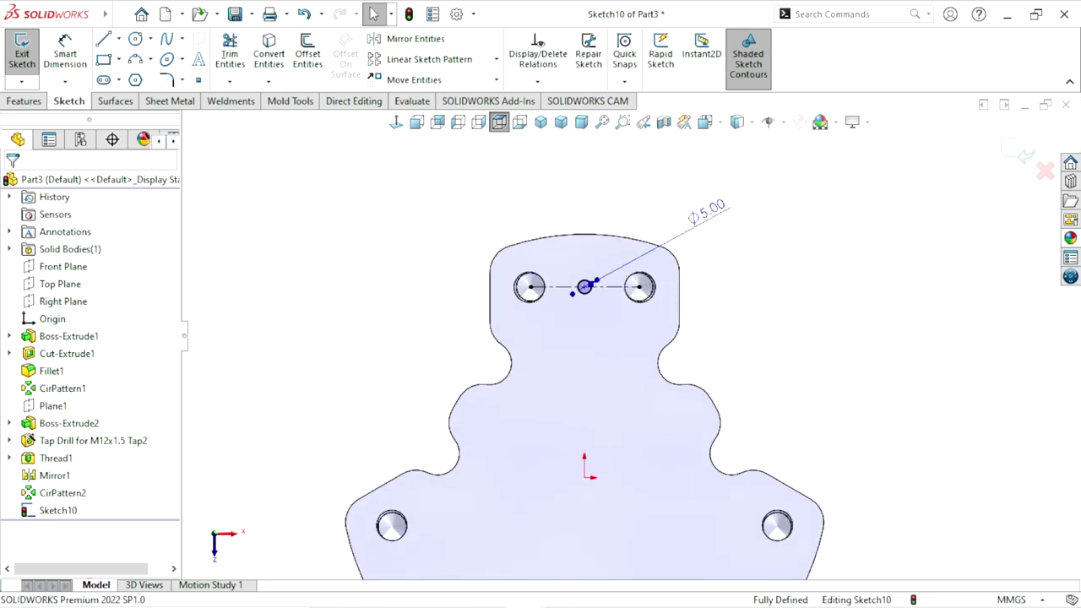
scroll(646, 336, up, 2)
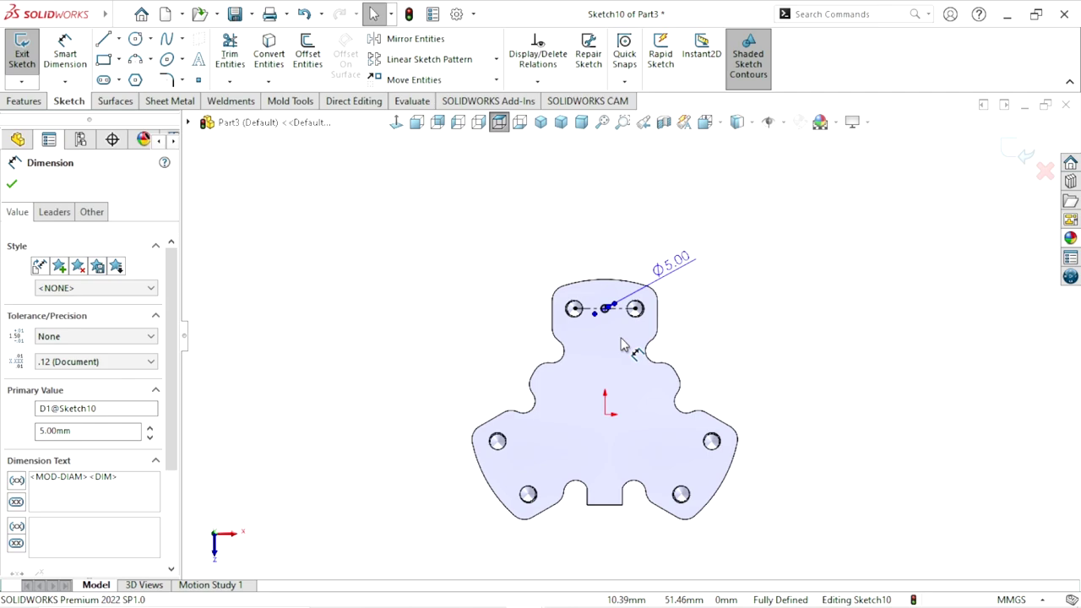
scroll(621, 344, up, 1)
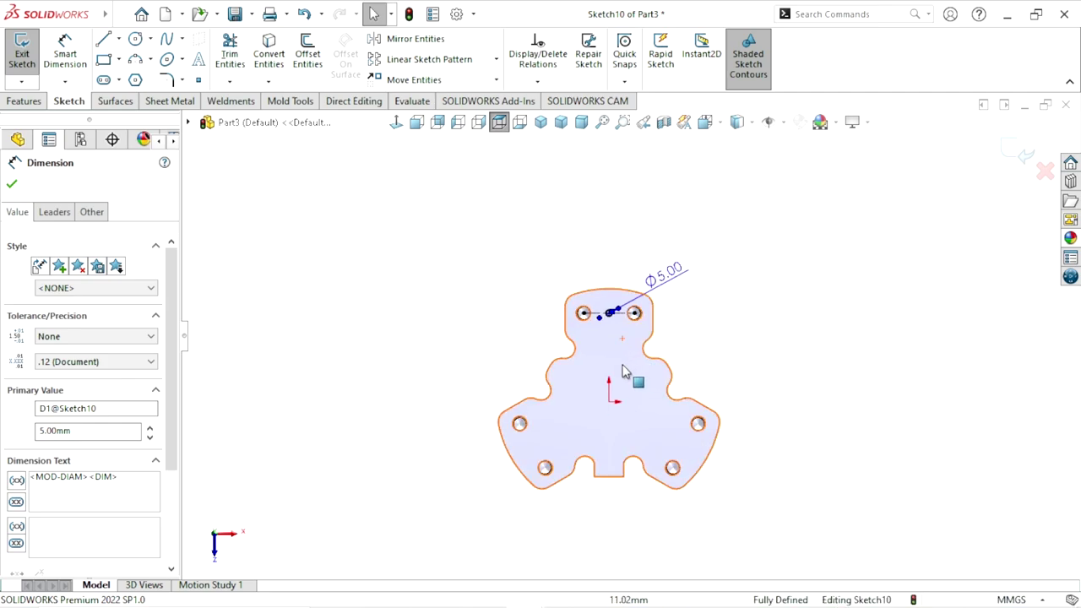
scroll(620, 344, down, 2)
key(Escape)
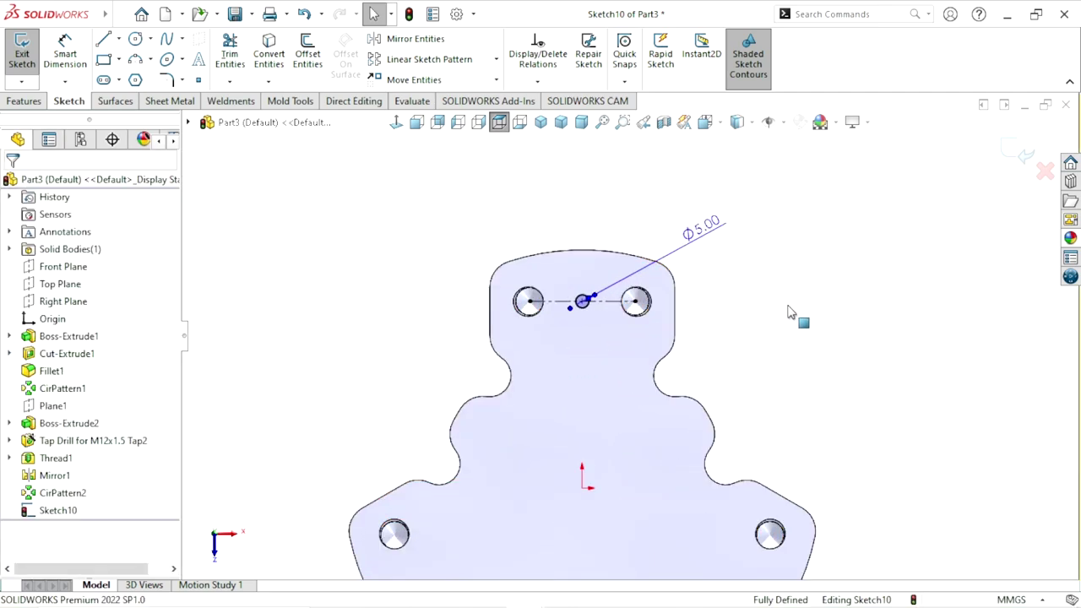
scroll(568, 362, up, 1)
scroll(665, 363, down, 2)
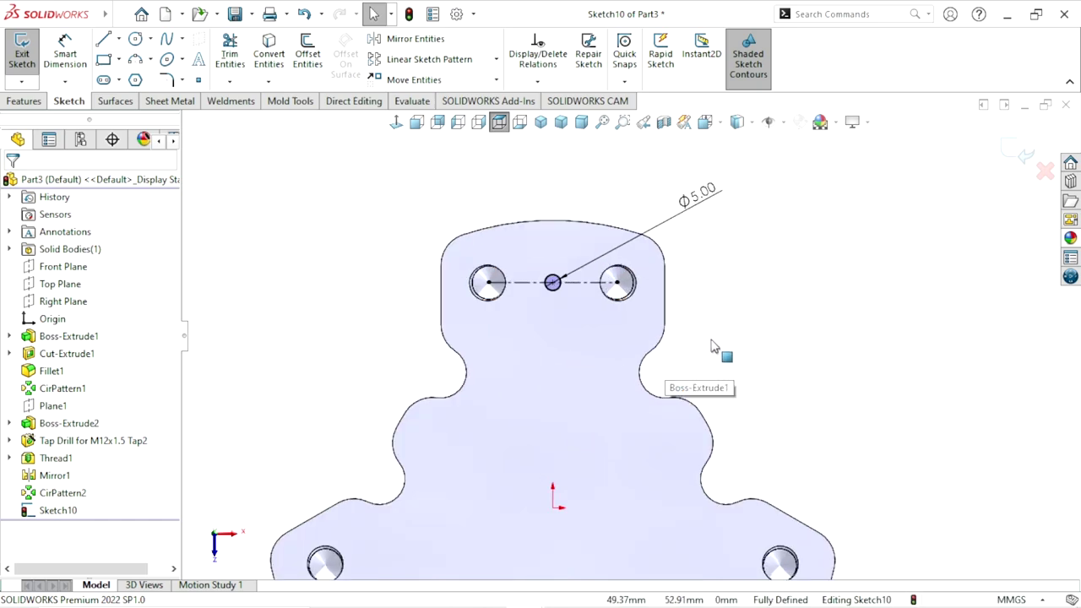
scroll(711, 342, up, 1)
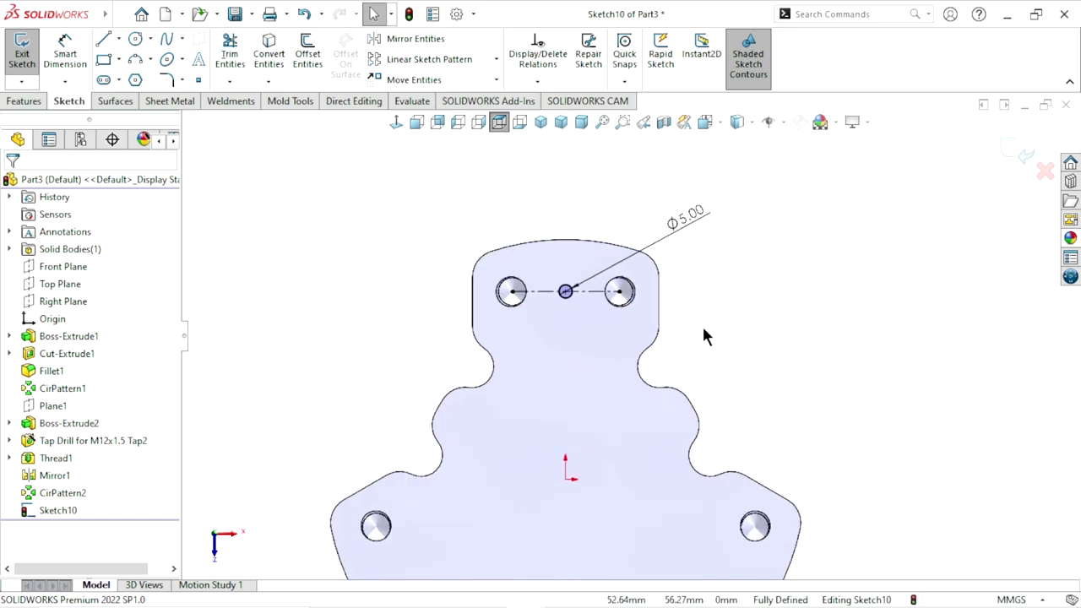
Extruded-cut the Ø5 circle Blind to 17 mm depth
click(24, 102)
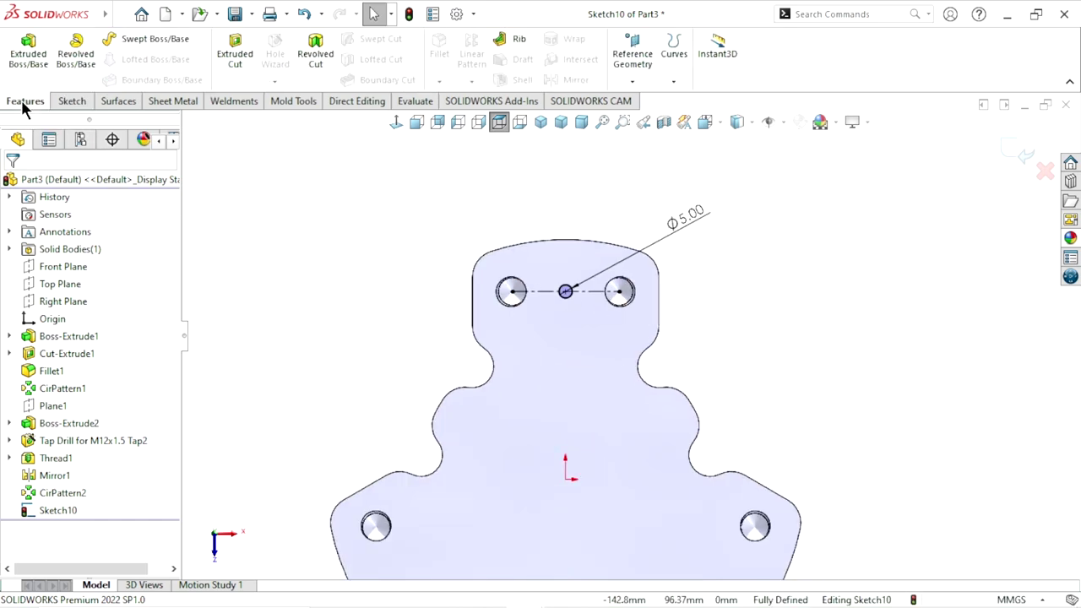
click(236, 56)
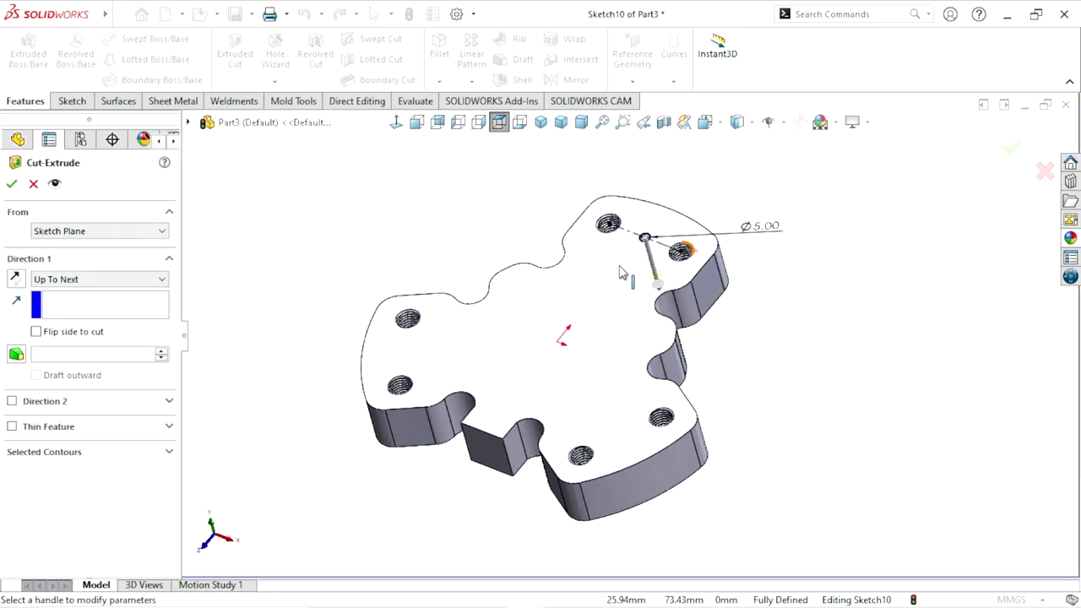
click(73, 279)
click(79, 290)
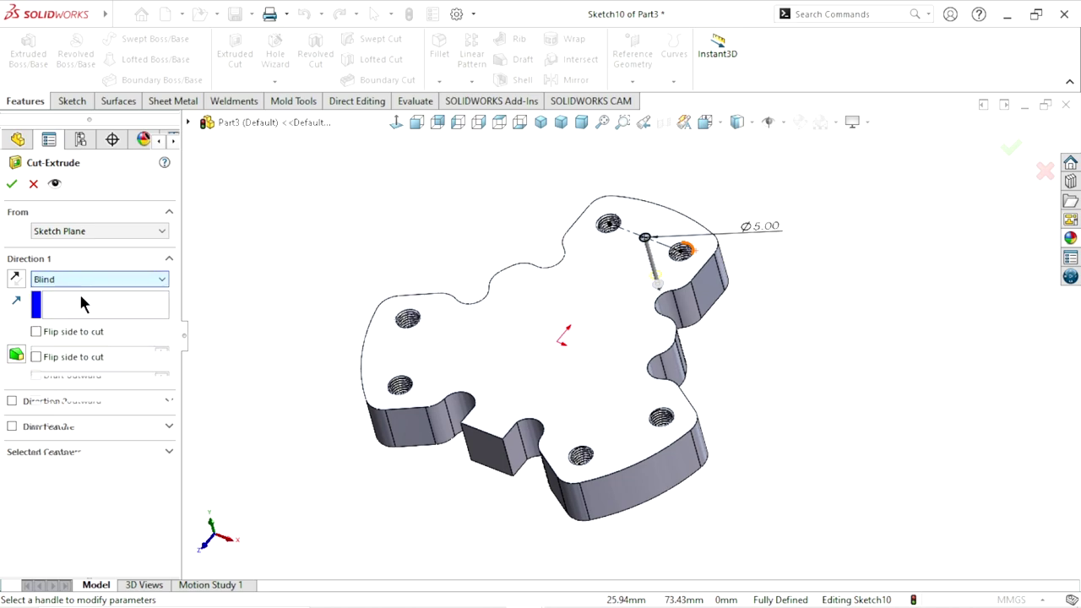
drag(88, 335, 9, 342)
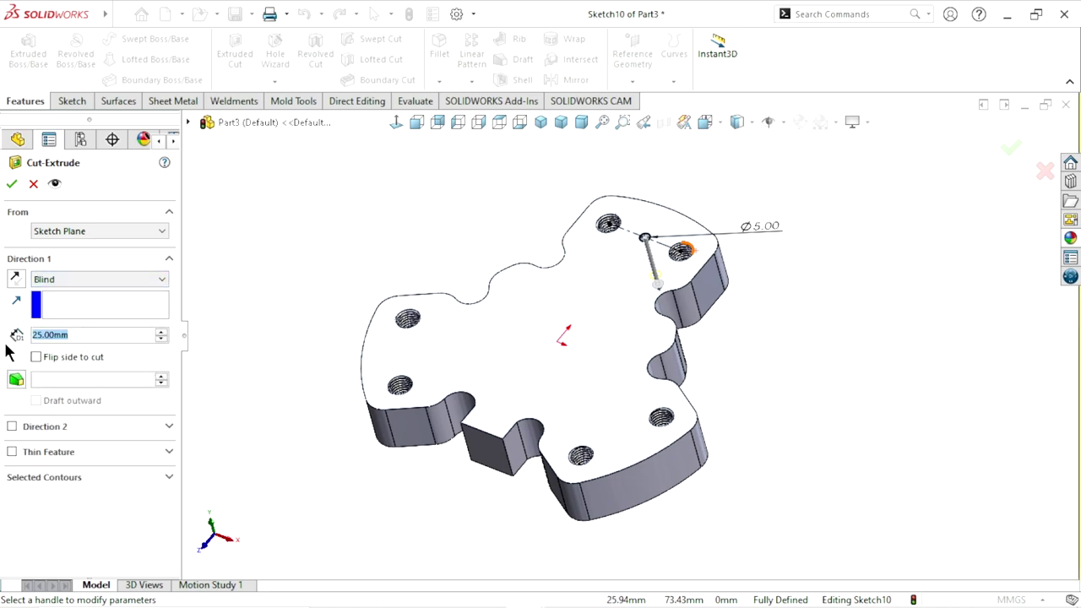
text(17)
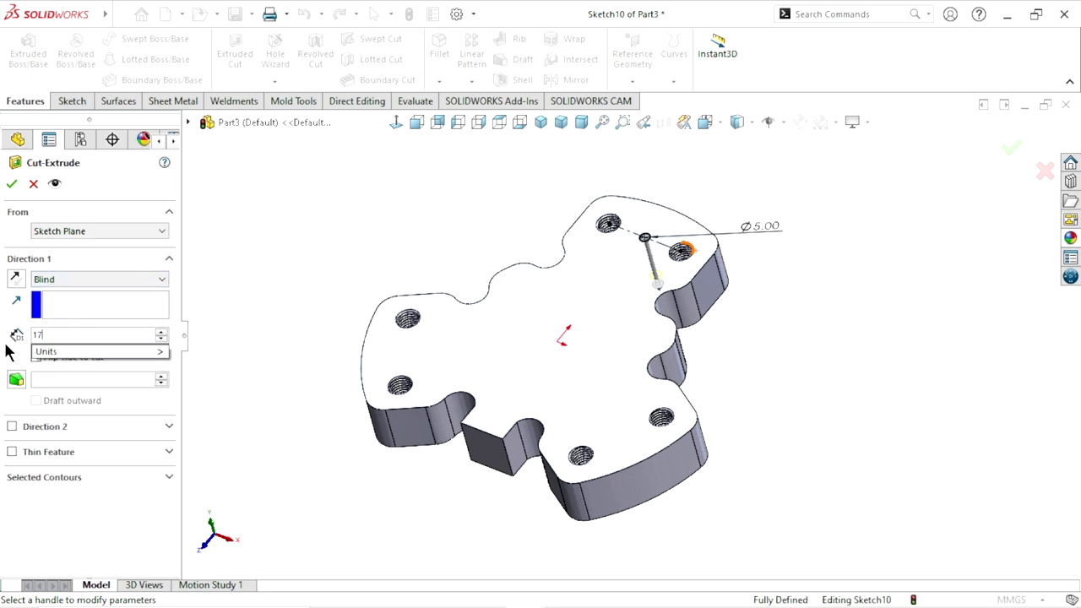
key(Return)
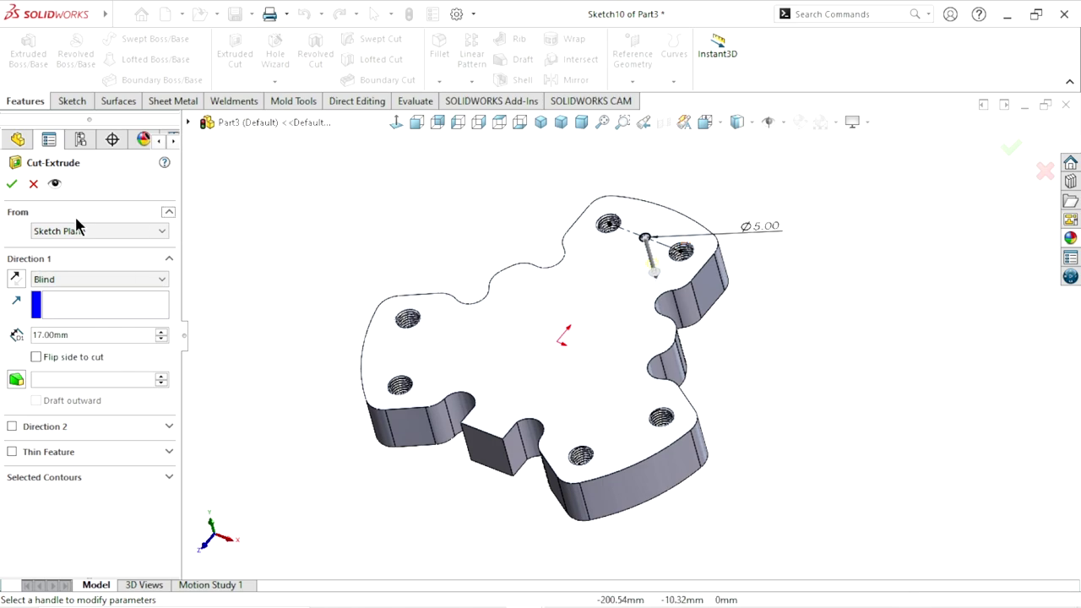
click(13, 184)
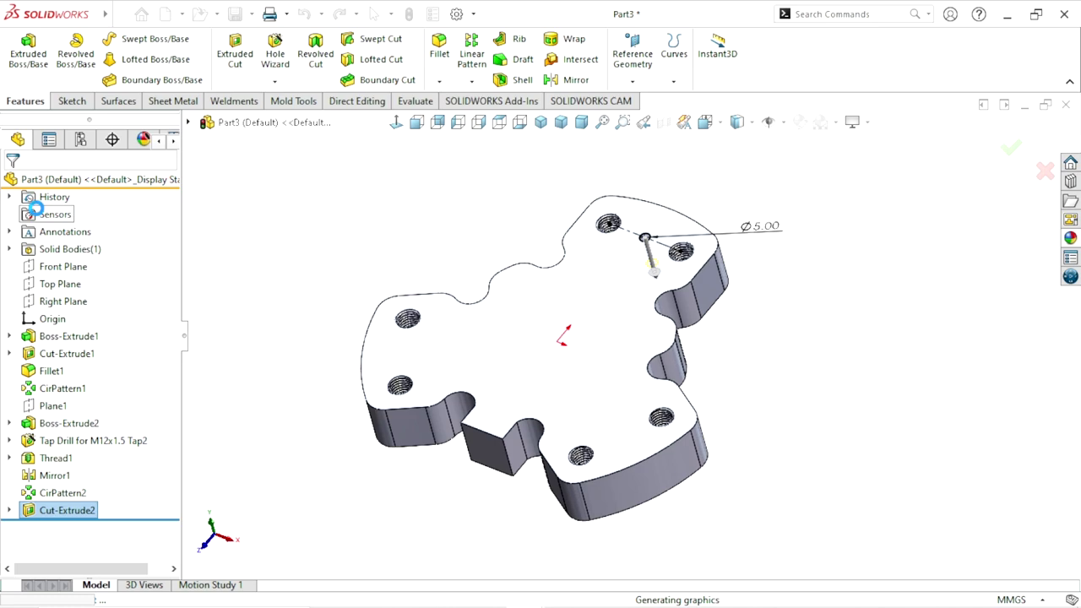
Orbit the part to a flatter top-down view
middle_drag(334, 212, 415, 374)
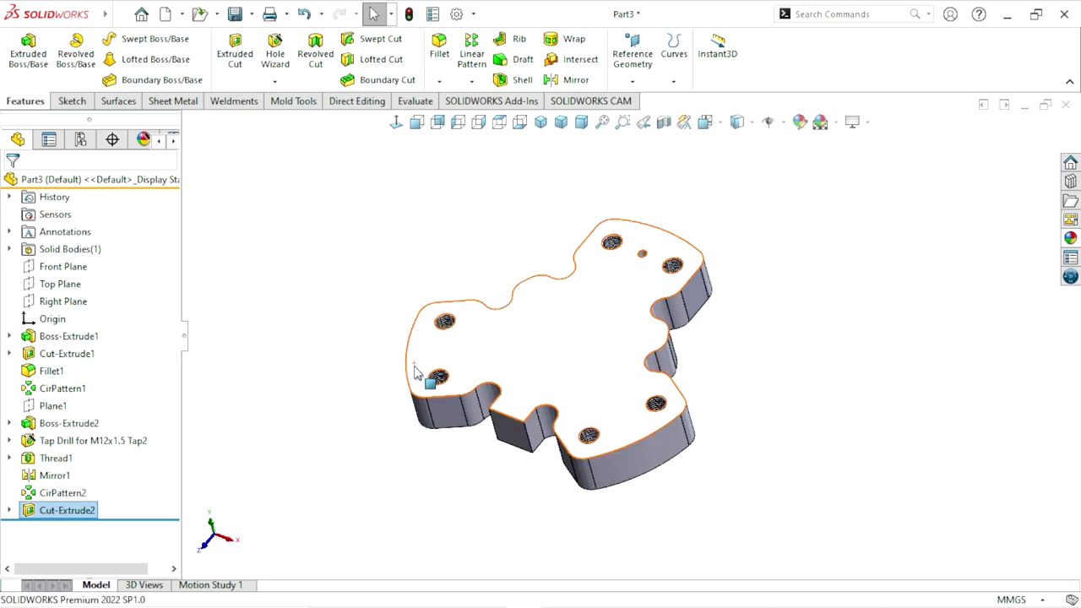
mouse_move(717, 345)
middle_down()
mouse_move(614, 382)
mouse_move(569, 347)
mouse_move(545, 350)
mouse_move(507, 397)
mouse_move(586, 337)
mouse_move(594, 360)
mouse_move(562, 386)
mouse_move(629, 411)
mouse_move(622, 314)
mouse_move(635, 366)
middle_up()
scroll(639, 321, down, 3)
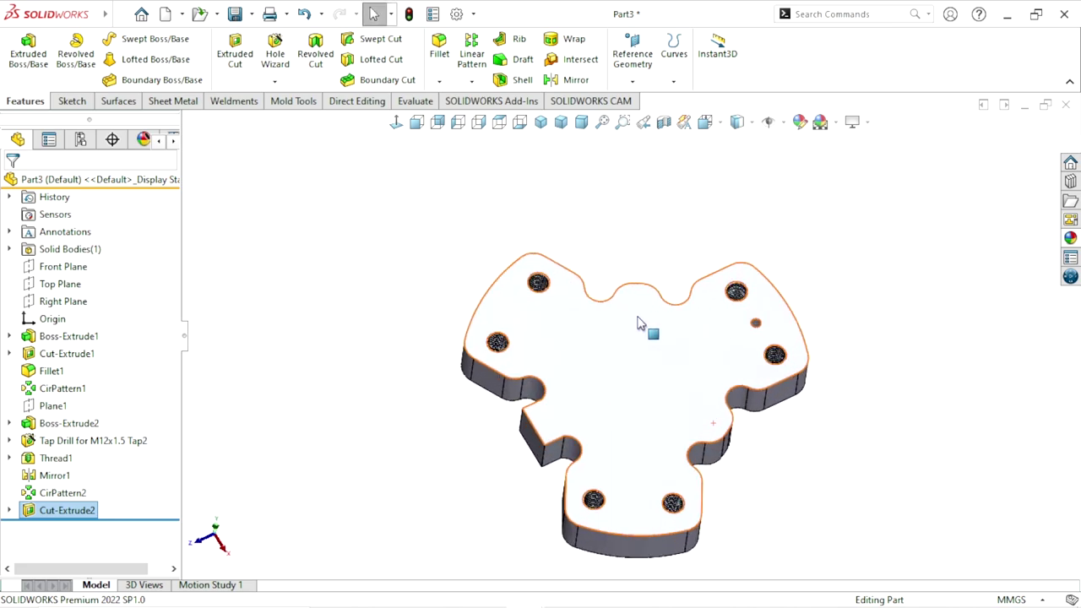
mouse_move(690, 402)
middle_down()
mouse_move(720, 394)
mouse_move(704, 352)
middle_up()
Sketch a circle on the top face centred on the small Ø5 hole
click(724, 359)
click(766, 298)
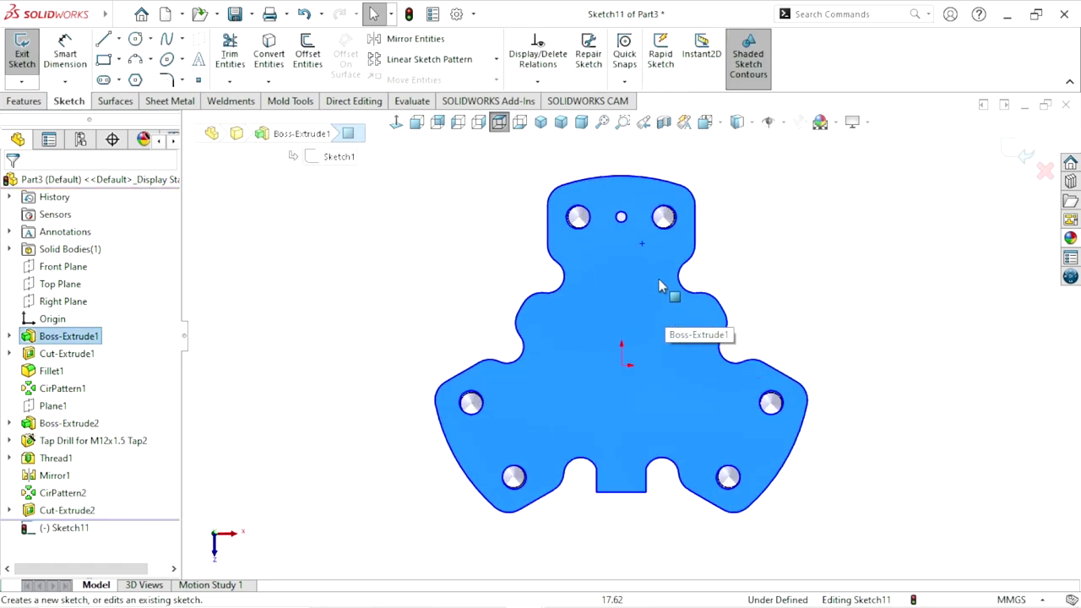
scroll(655, 270, down, 3)
click(760, 314)
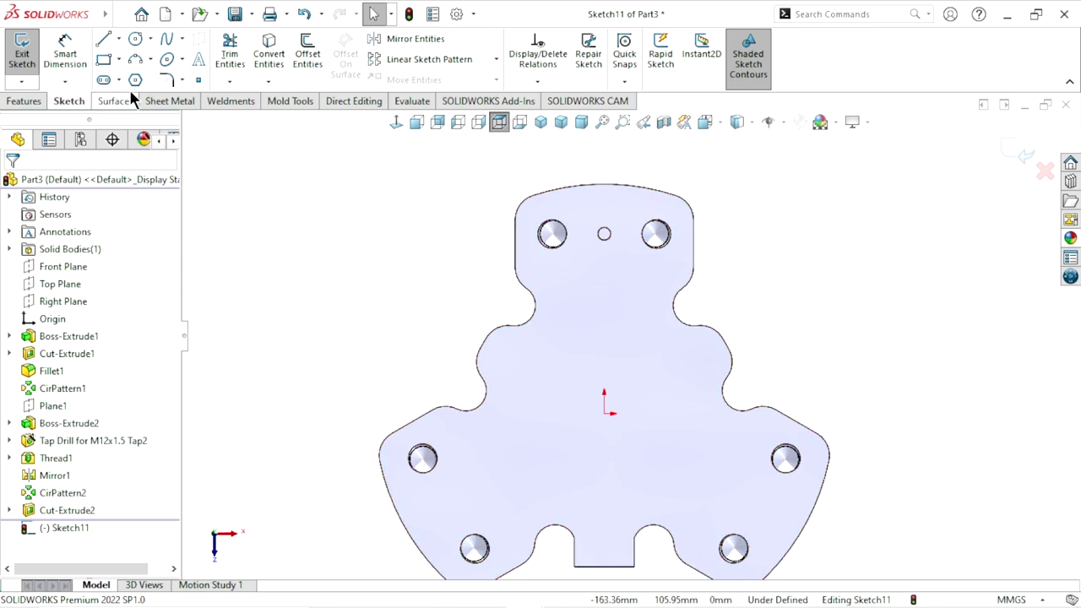
click(136, 38)
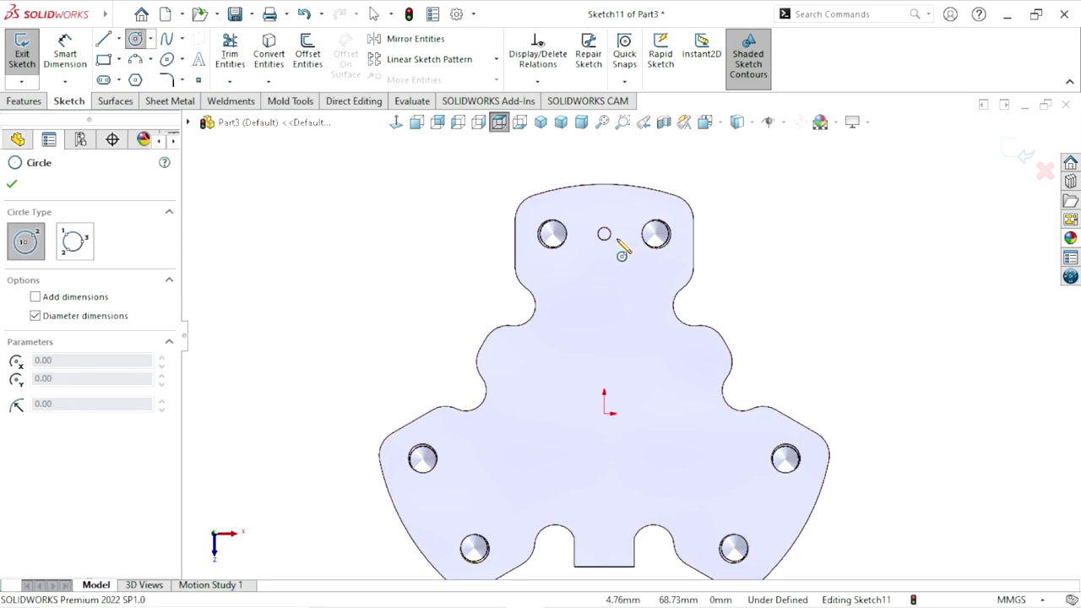
scroll(621, 253, down, 5)
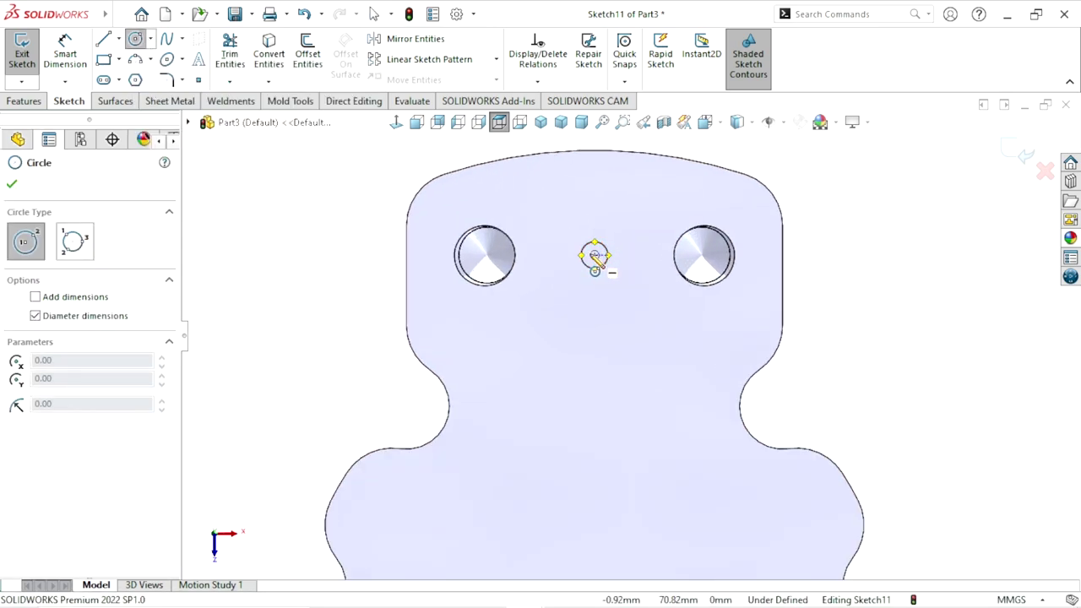
click(594, 255)
click(631, 240)
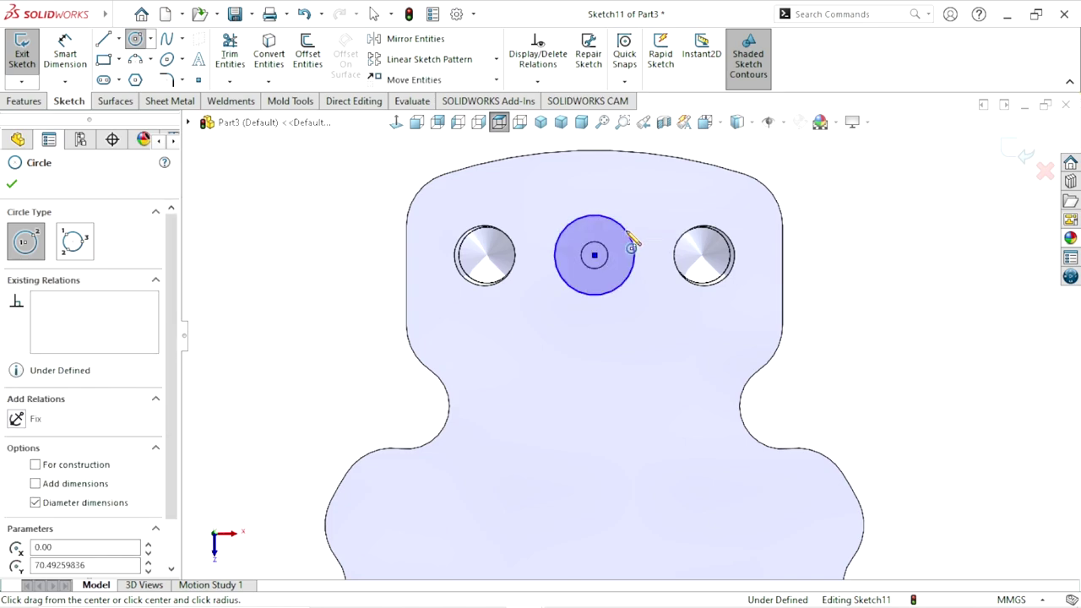
Dimension the circle's diameter to 15 mm
click(65, 52)
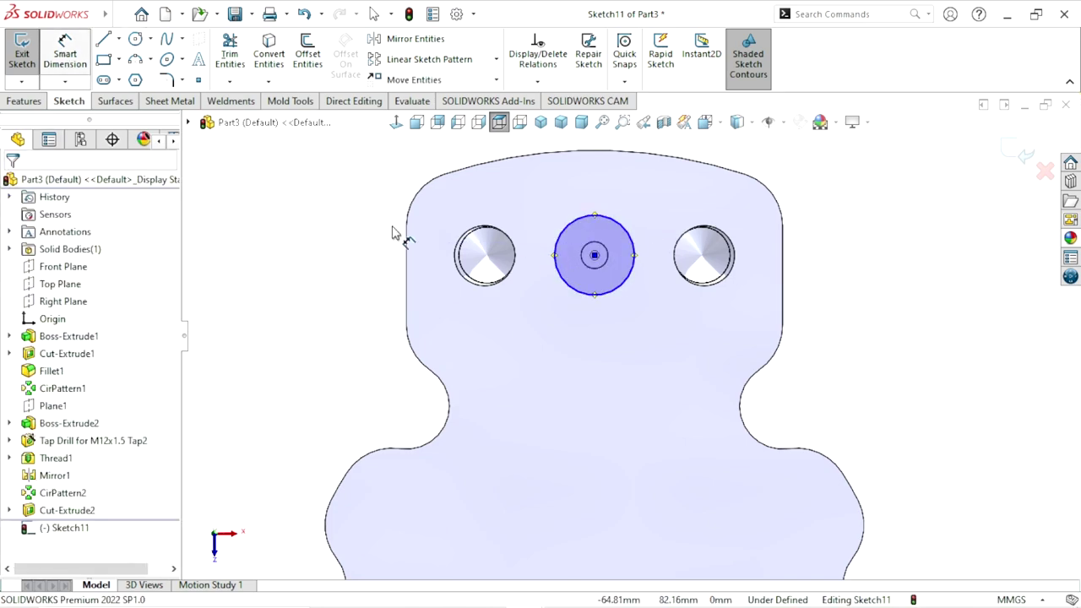
click(634, 248)
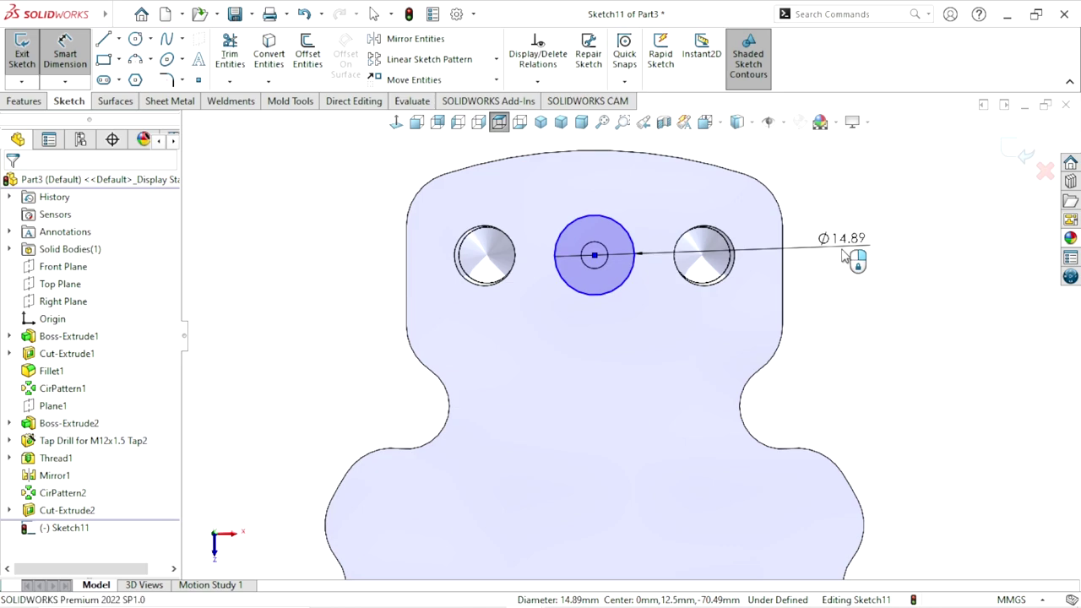
click(844, 258)
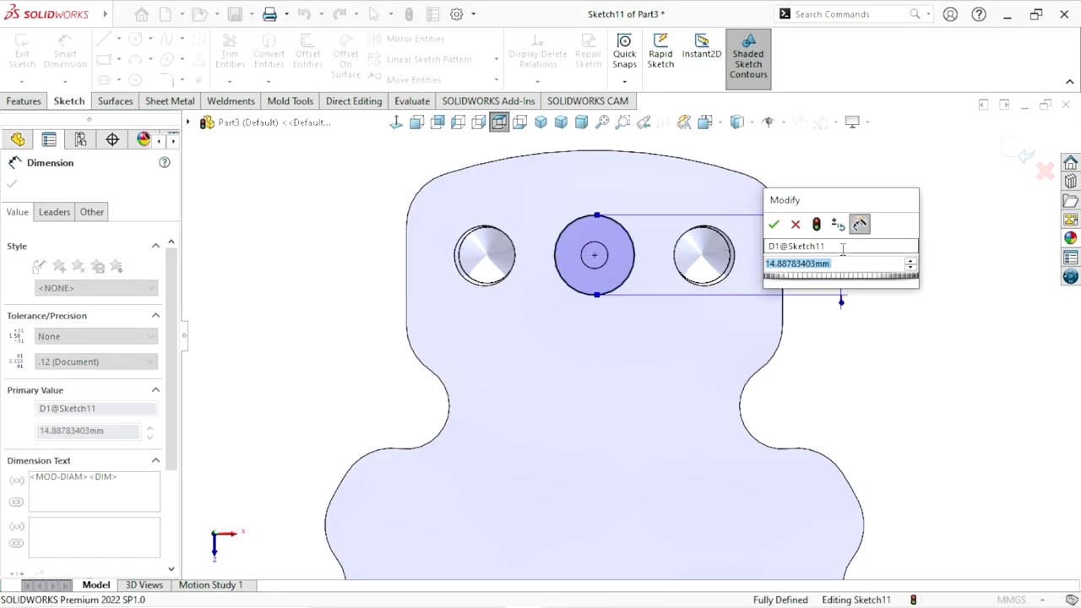
key(Return)
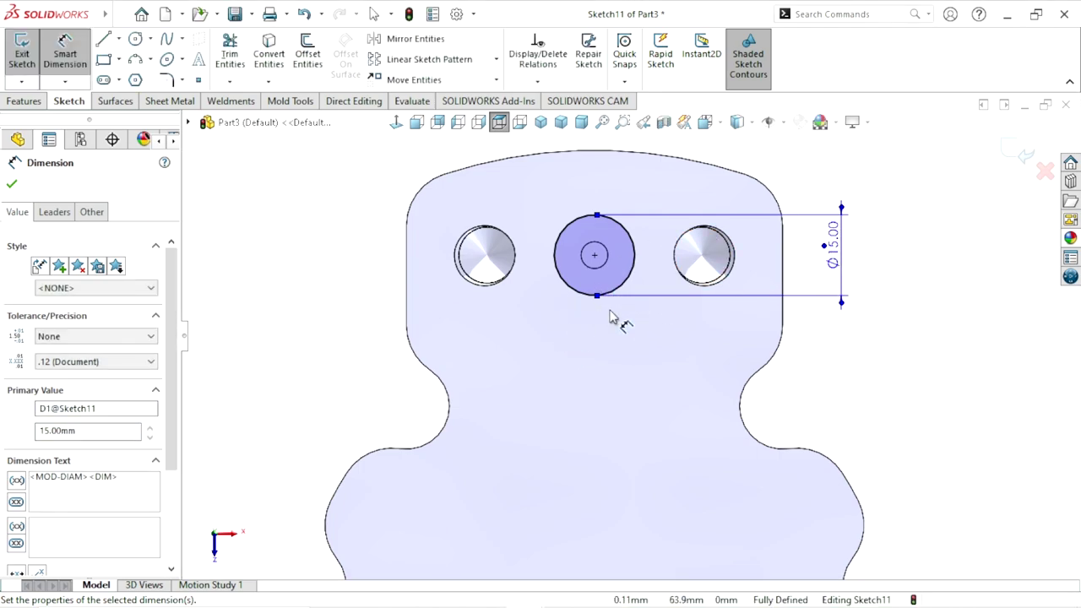
scroll(629, 407, up, 2)
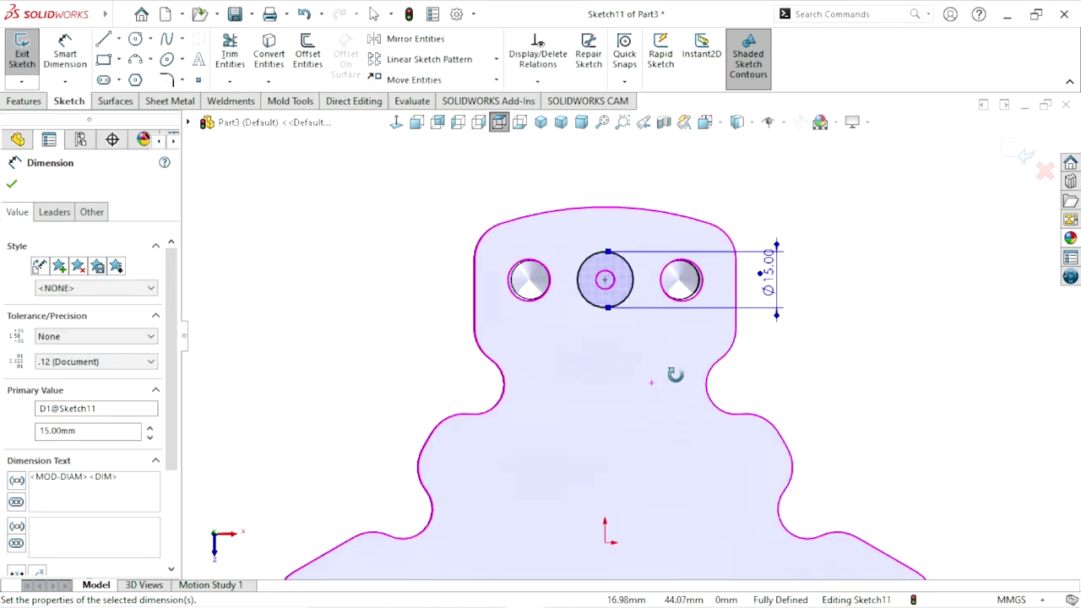
mouse_move(667, 385)
middle_down()
mouse_move(661, 340)
mouse_move(771, 393)
mouse_move(738, 394)
mouse_move(699, 366)
mouse_move(668, 403)
mouse_move(686, 388)
mouse_move(681, 397)
mouse_move(663, 363)
mouse_move(629, 359)
middle_up()
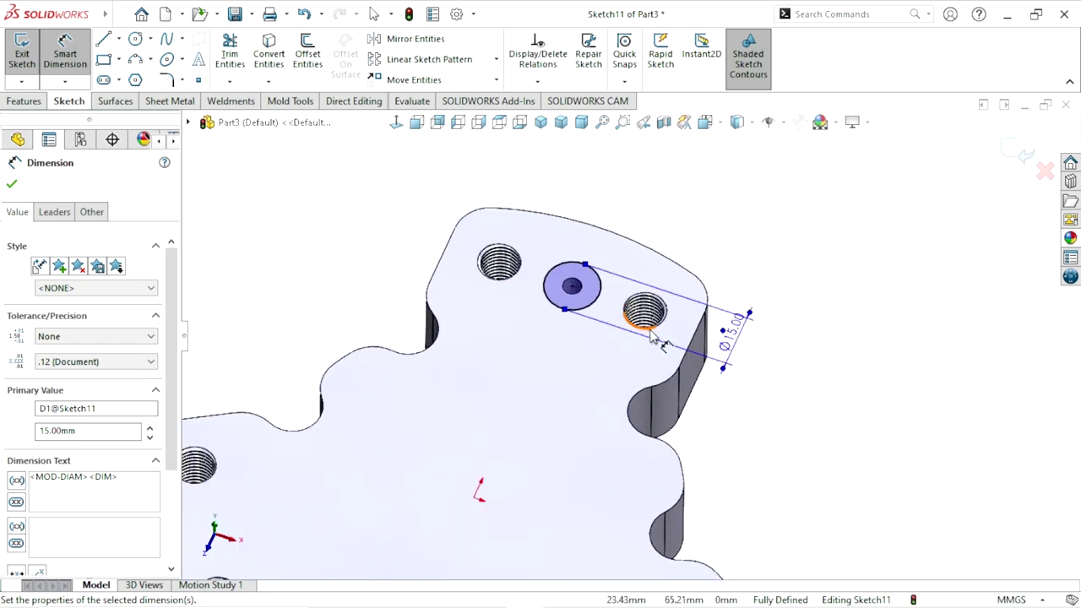
click(13, 185)
mouse_move(468, 334)
middle_down()
mouse_move(639, 379)
mouse_move(591, 363)
middle_up()
click(26, 101)
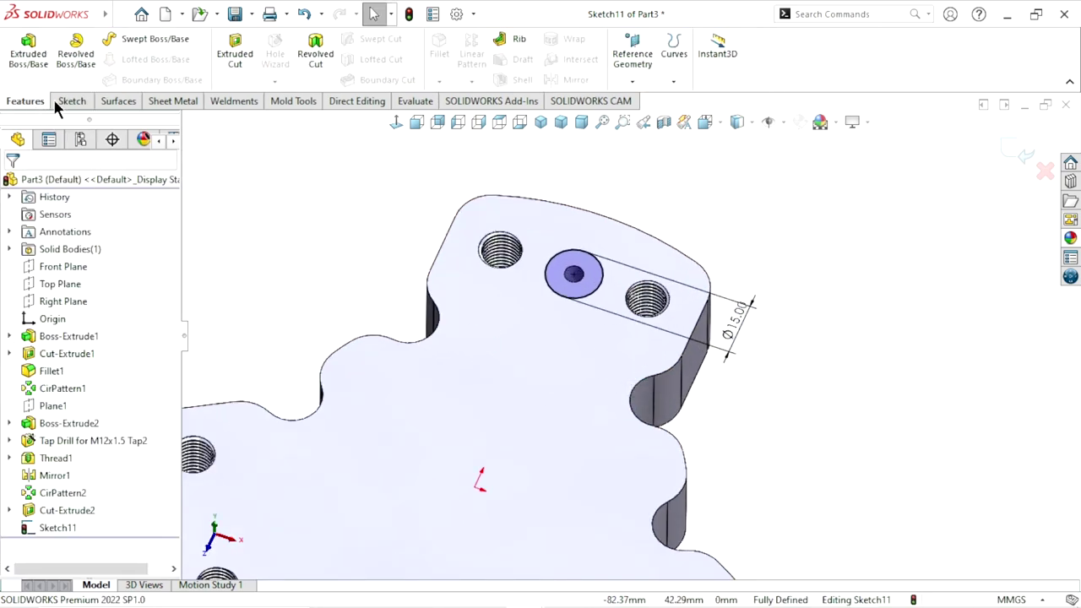
Extruded-cut the Ø15 circle Blind 2.5 mm deep as a counterbore
click(235, 55)
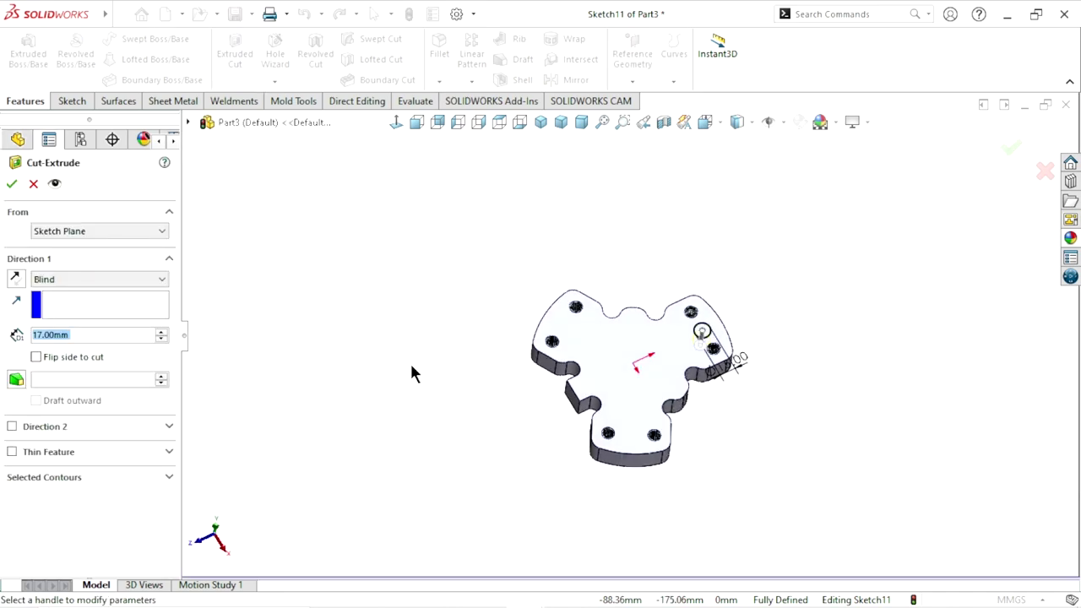
scroll(746, 372, down, 3)
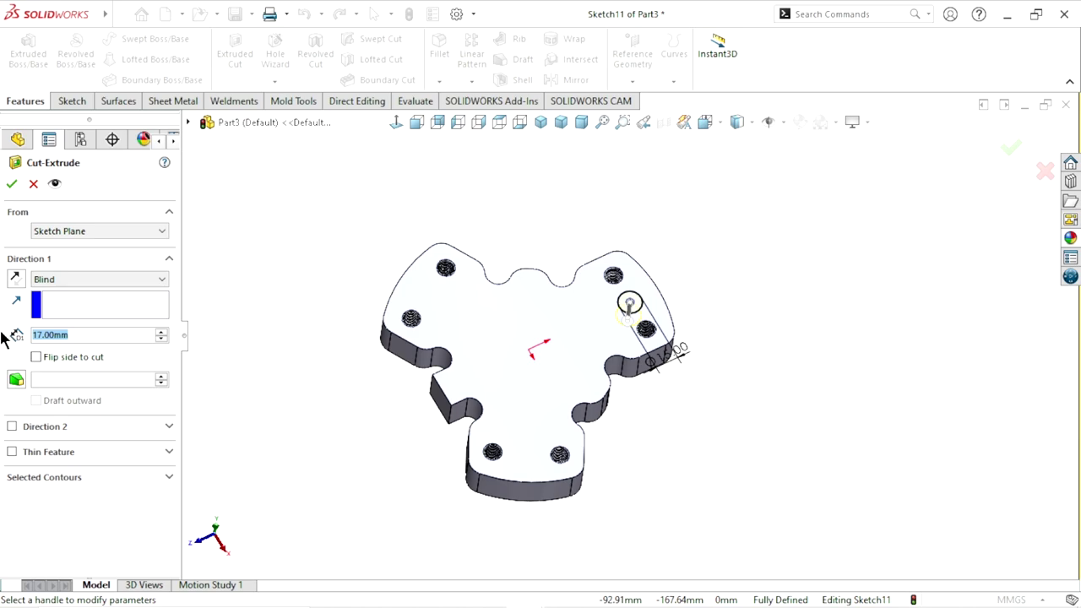
text(2.5)
key(Return)
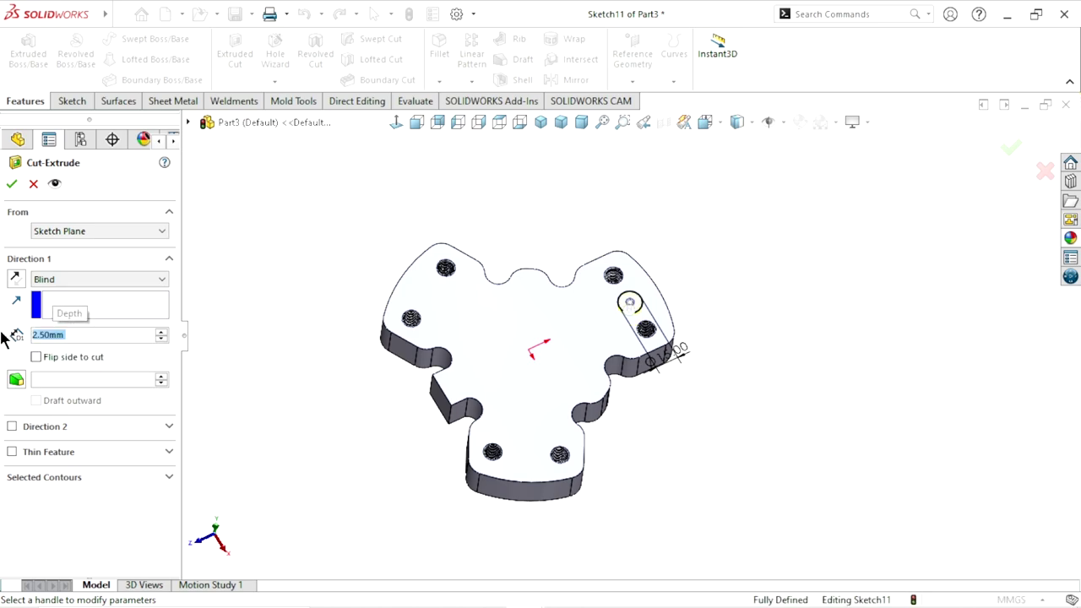
click(12, 184)
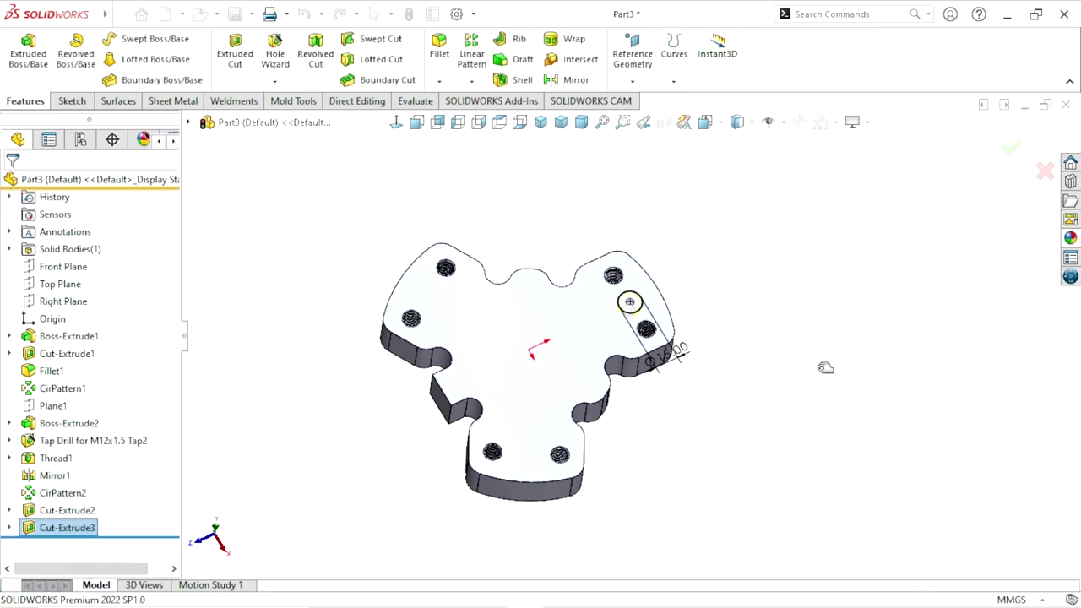
mouse_move(818, 363)
middle_down()
mouse_move(648, 311)
mouse_move(622, 313)
middle_up()
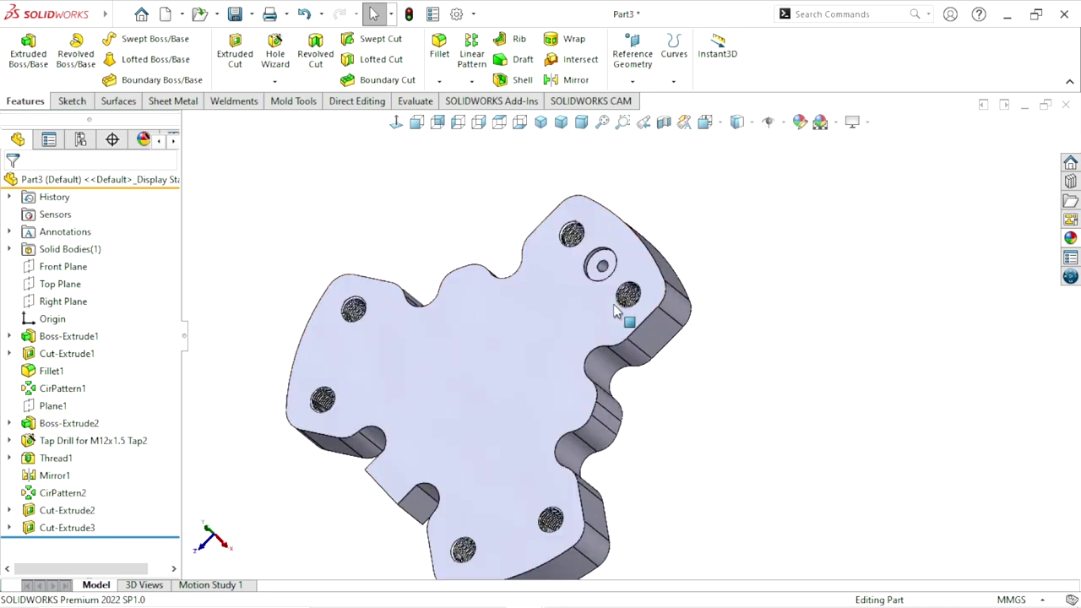
Orbit and zoom around the part to inspect the counterbore recess, side walls and holes
scroll(633, 289, up, 5)
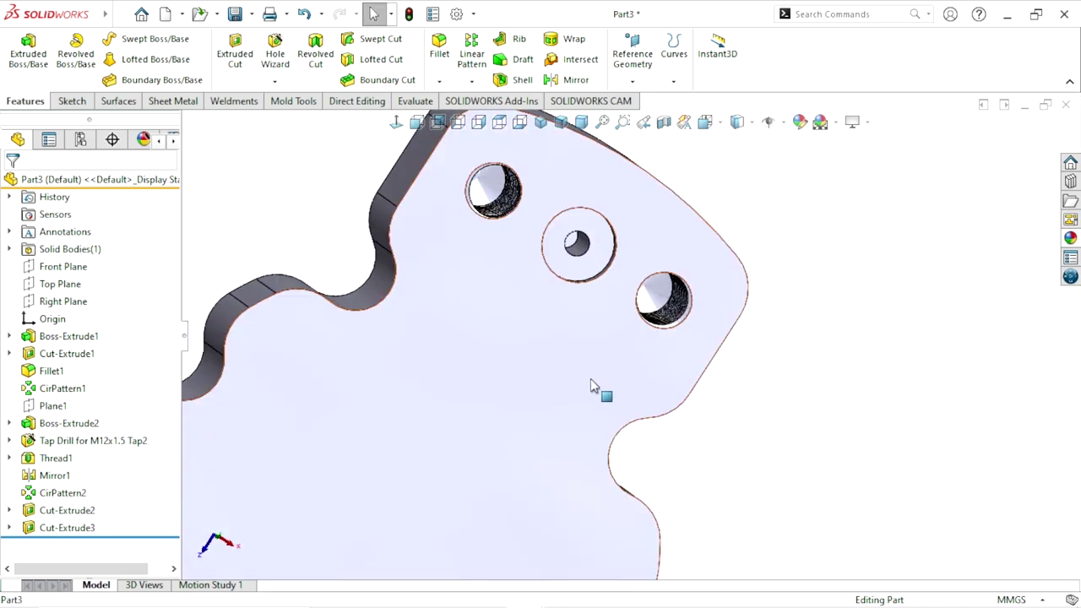
middle_drag(599, 386, 591, 338)
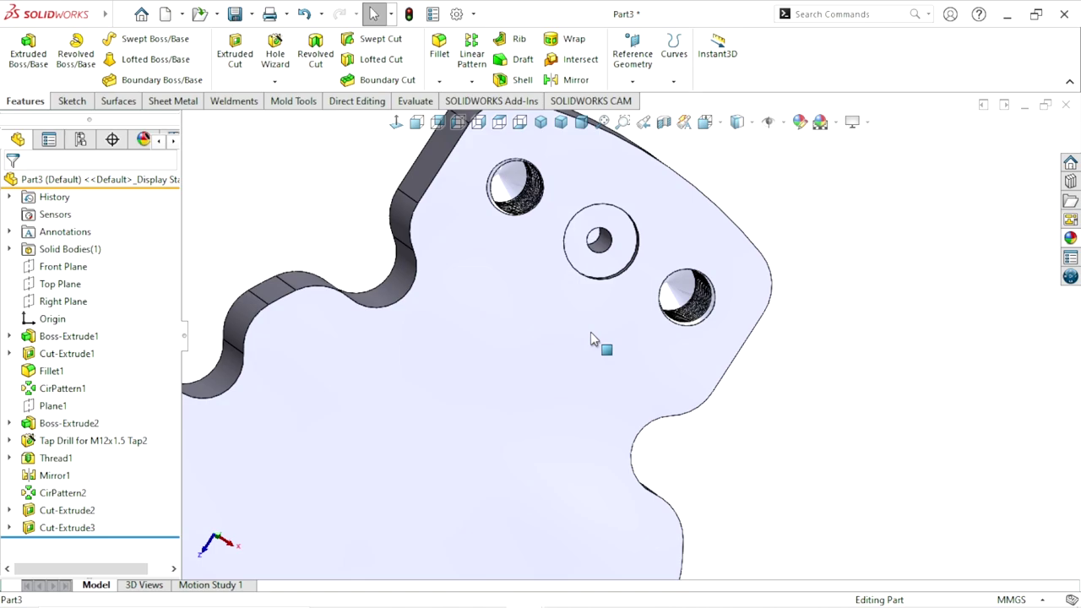
scroll(590, 331, down, 3)
mouse_move(589, 325)
middle_down()
mouse_move(602, 293)
mouse_move(597, 333)
middle_up()
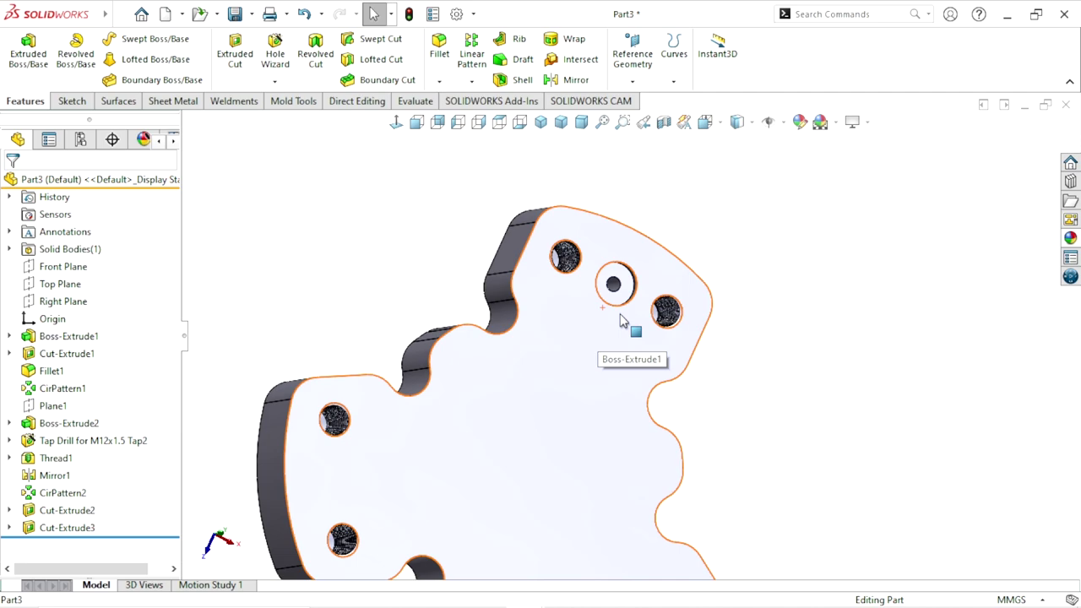
middle_drag(721, 383, 685, 336)
scroll(681, 332, down, 2)
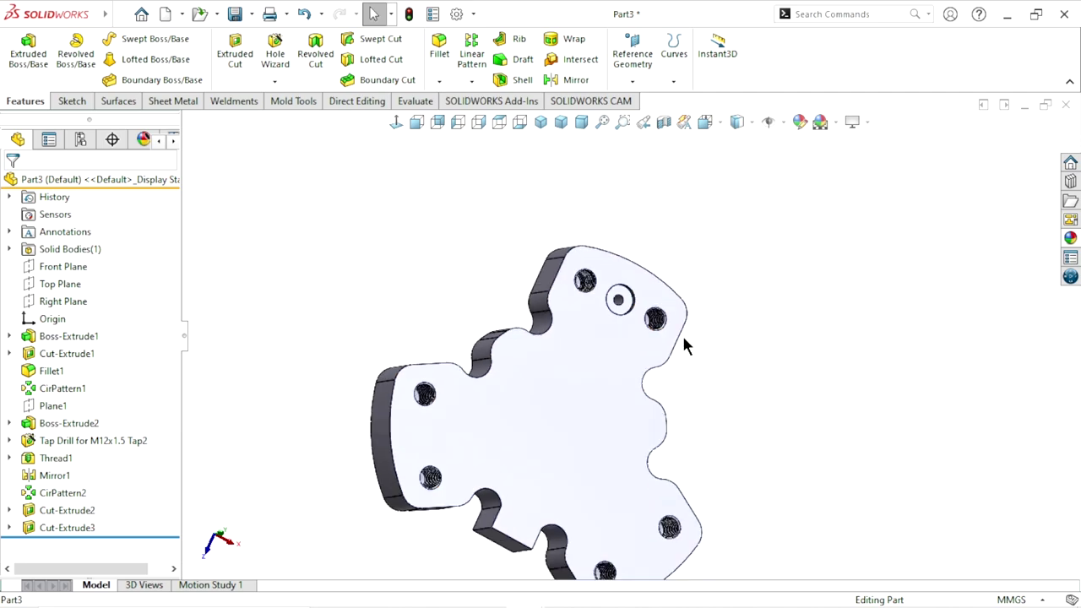
scroll(684, 344, down, 1)
scroll(685, 349, down, 1)
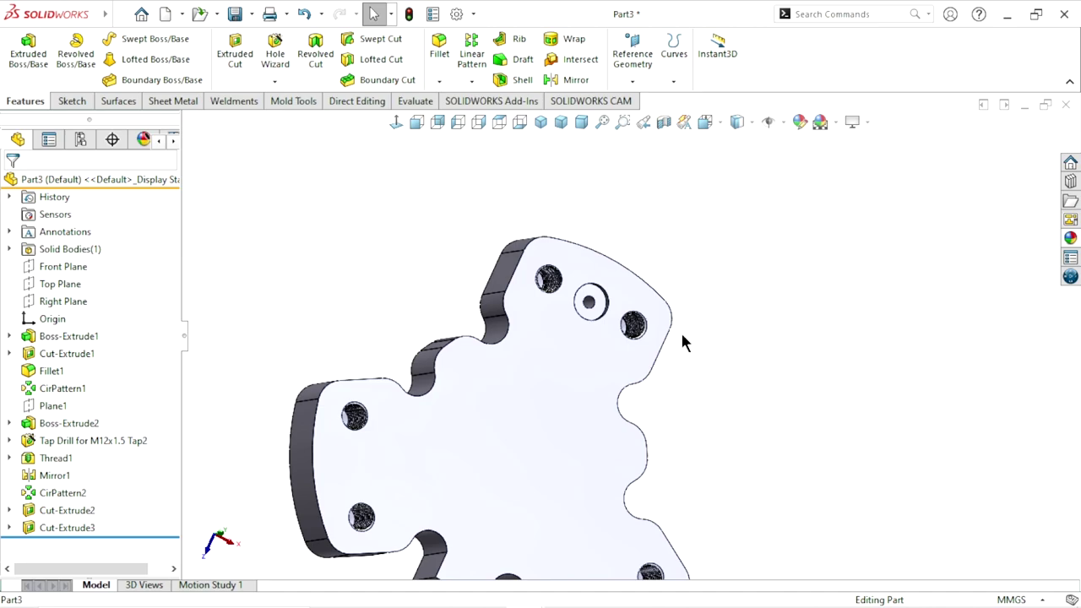
mouse_move(684, 342)
middle_down()
mouse_move(657, 349)
mouse_move(599, 251)
mouse_move(611, 268)
mouse_move(564, 359)
middle_up()
scroll(656, 349, down, 2)
scroll(564, 360, up, 2)
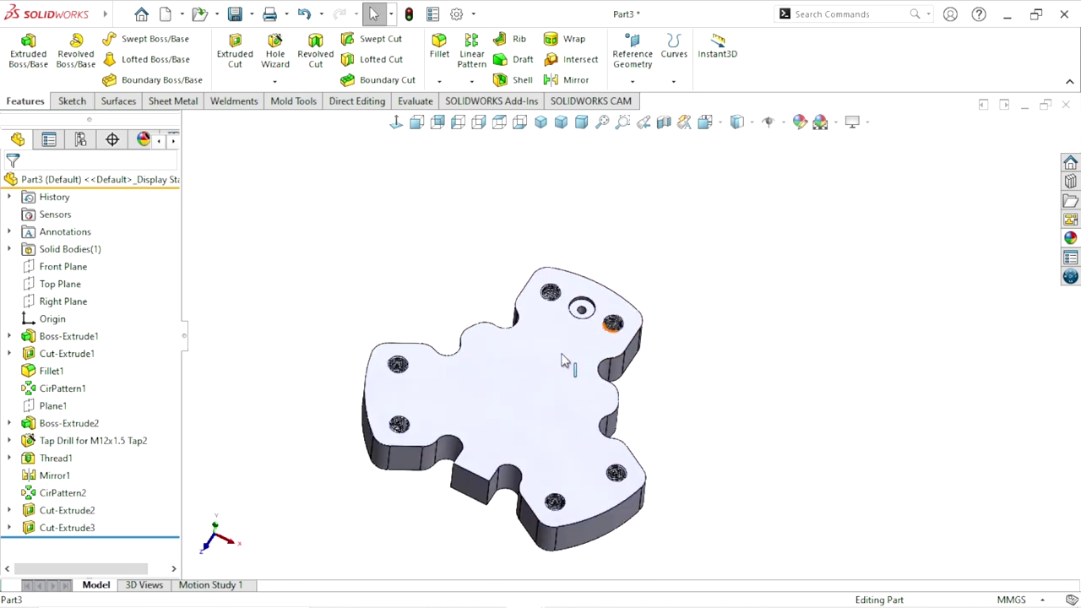
scroll(564, 360, down, 2)
Change Cut-Extrude3's blind depth from 2.50 mm to 3 mm and apply it
click(67, 527)
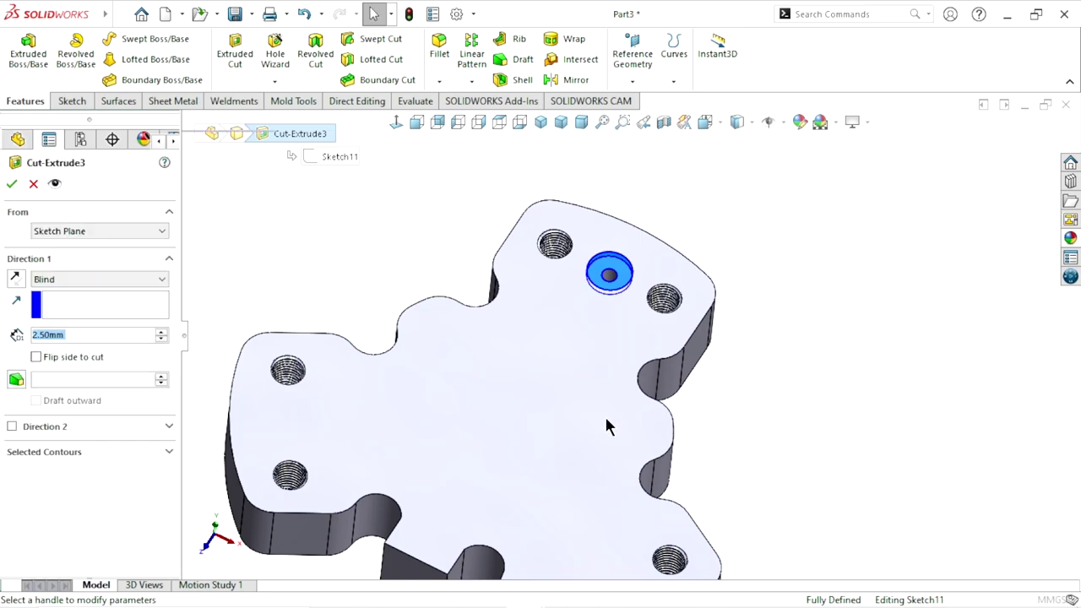
scroll(582, 405, up, 3)
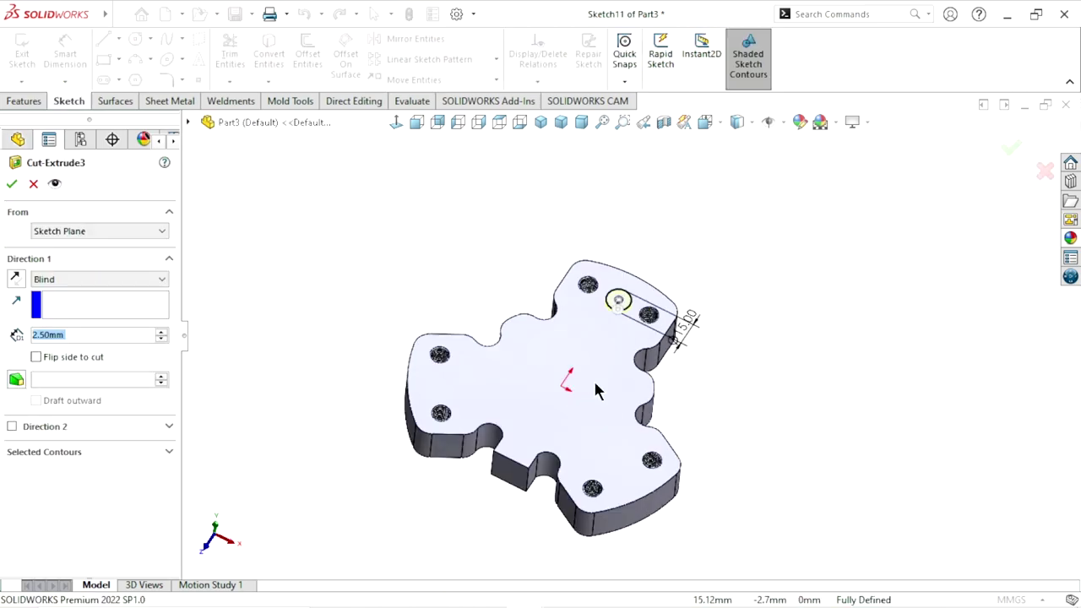
scroll(608, 380, down, 3)
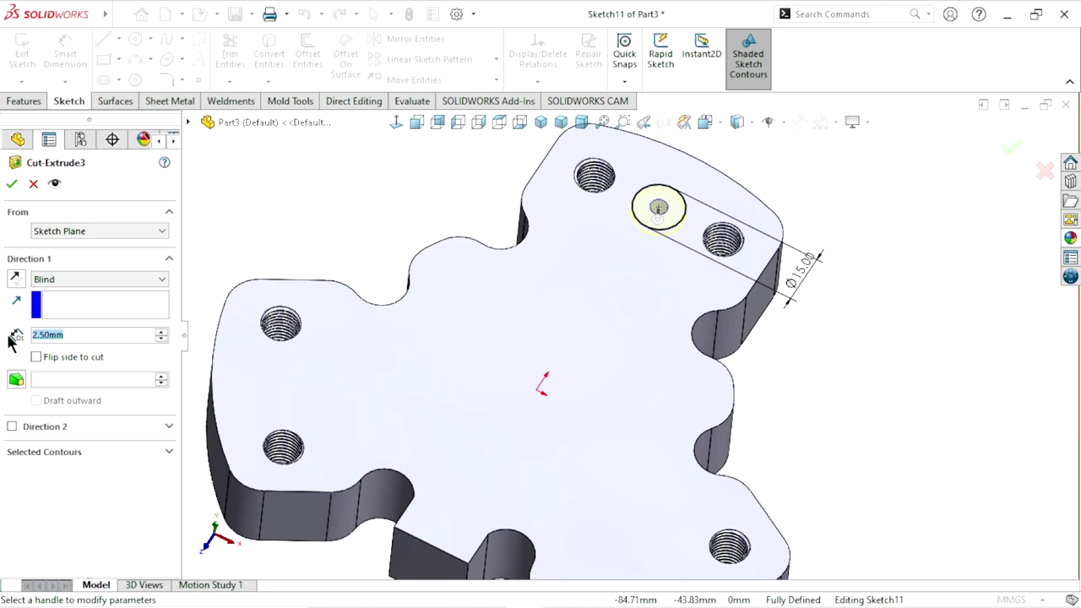
text(3)
key(Return)
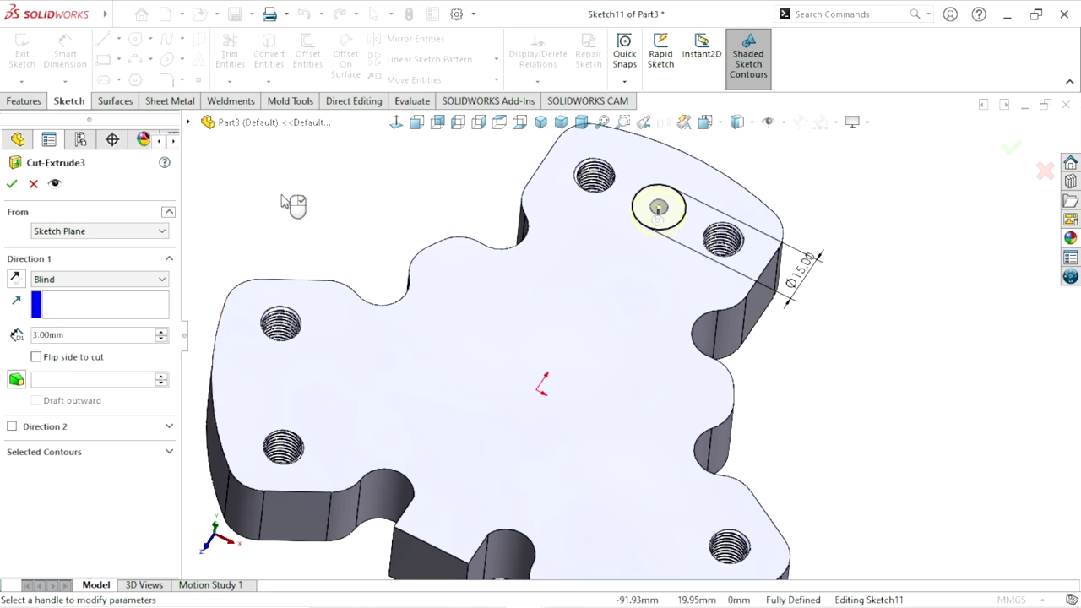
click(12, 186)
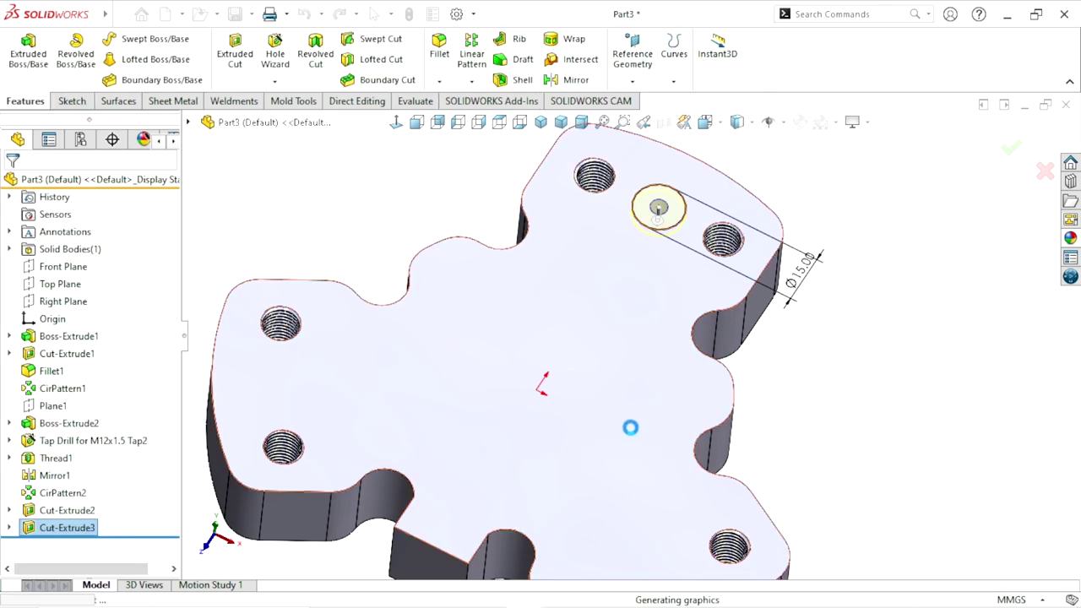
Turn the part to face the recessed hole and bring up the edge-finishing features
scroll(663, 426, up, 3)
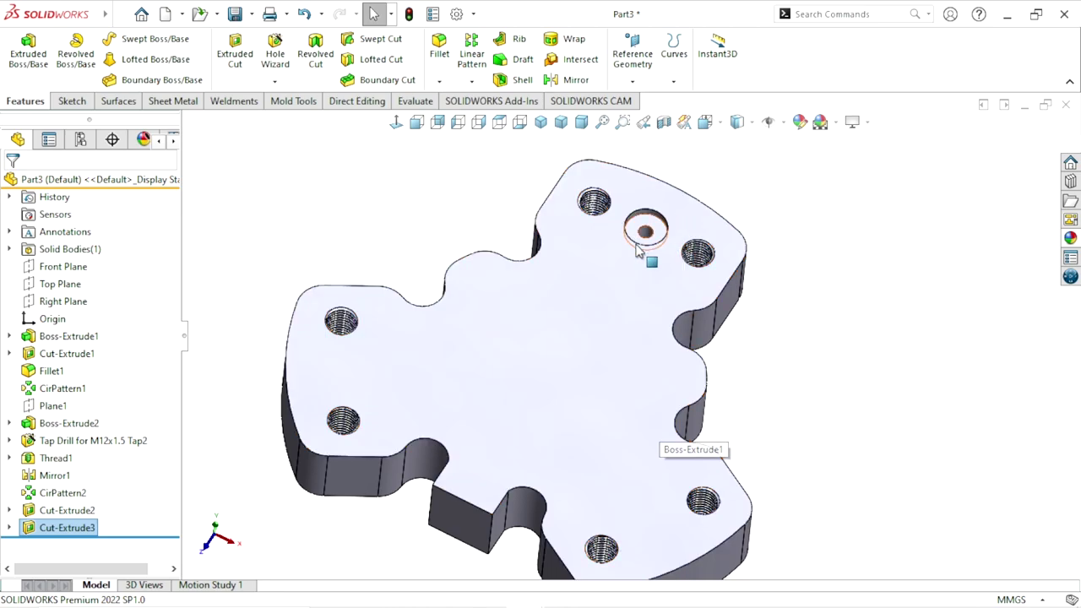
mouse_move(579, 429)
middle_down()
mouse_move(586, 366)
mouse_move(549, 312)
mouse_move(690, 313)
mouse_move(660, 332)
mouse_move(748, 76)
mouse_move(717, 374)
mouse_move(702, 340)
mouse_move(845, 373)
mouse_move(642, 404)
mouse_move(624, 427)
mouse_move(647, 415)
mouse_move(632, 403)
mouse_move(647, 350)
mouse_move(616, 297)
mouse_move(466, 157)
middle_up()
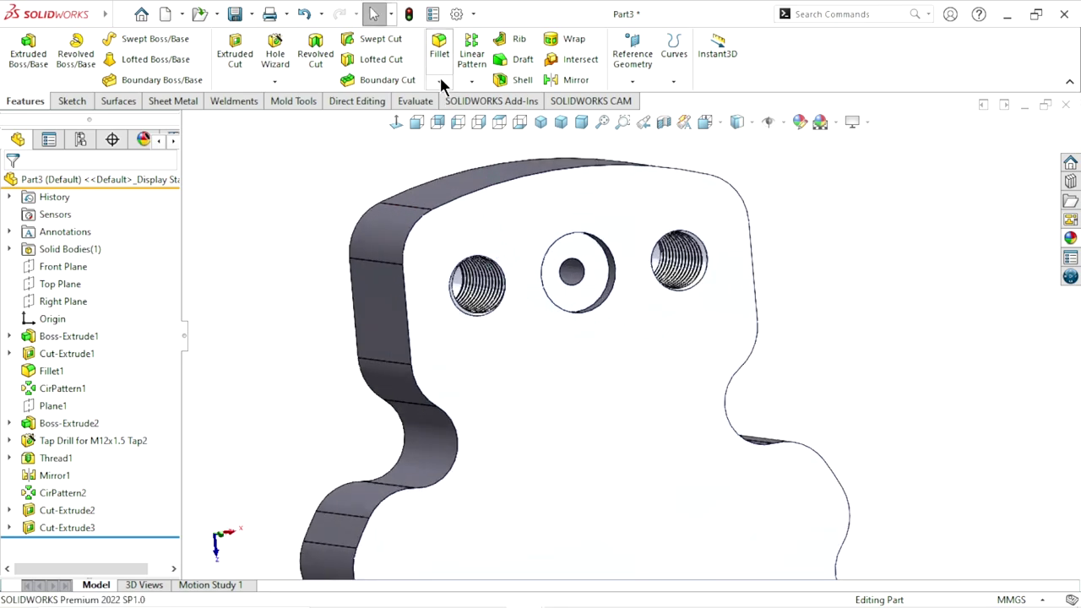
click(439, 80)
Chamfer the recessed hole's edge at 2.5 mm
click(435, 119)
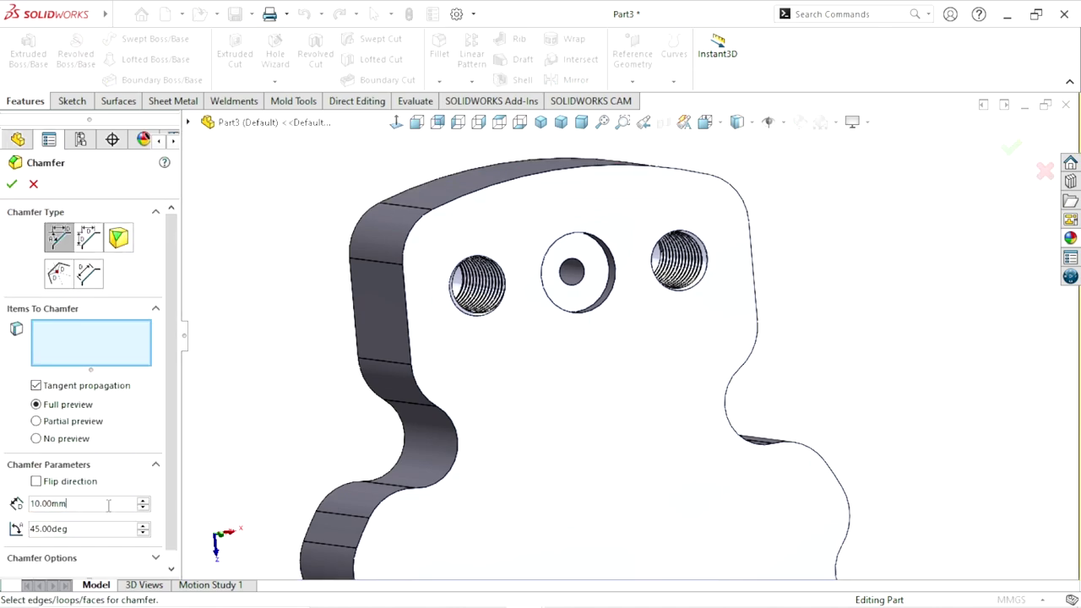
text(2)
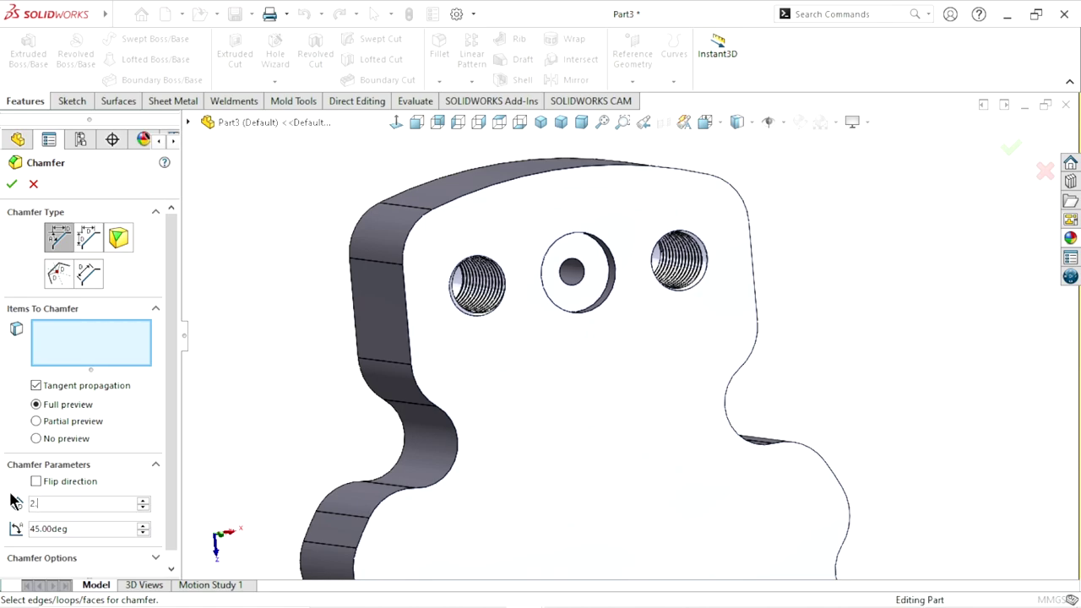
text(.5)
key(Return)
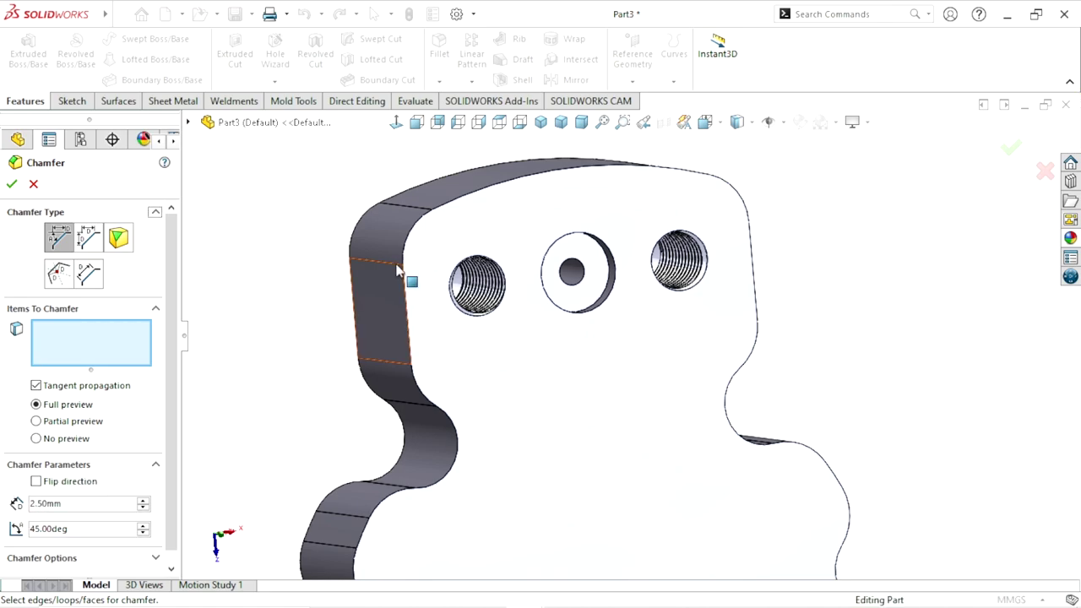
scroll(506, 278, down, 3)
scroll(532, 278, down, 2)
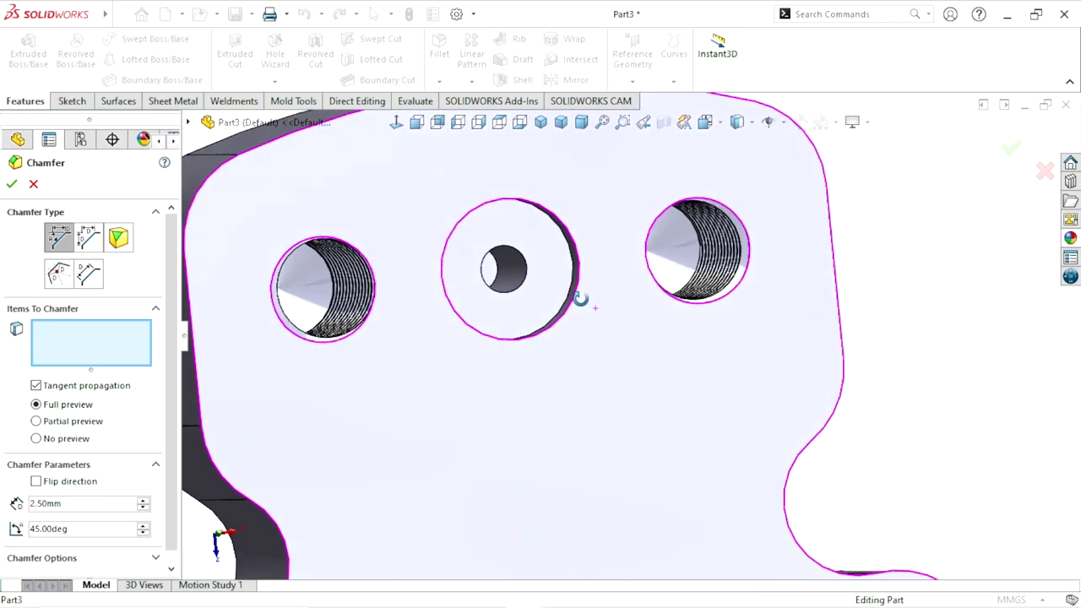
click(505, 269)
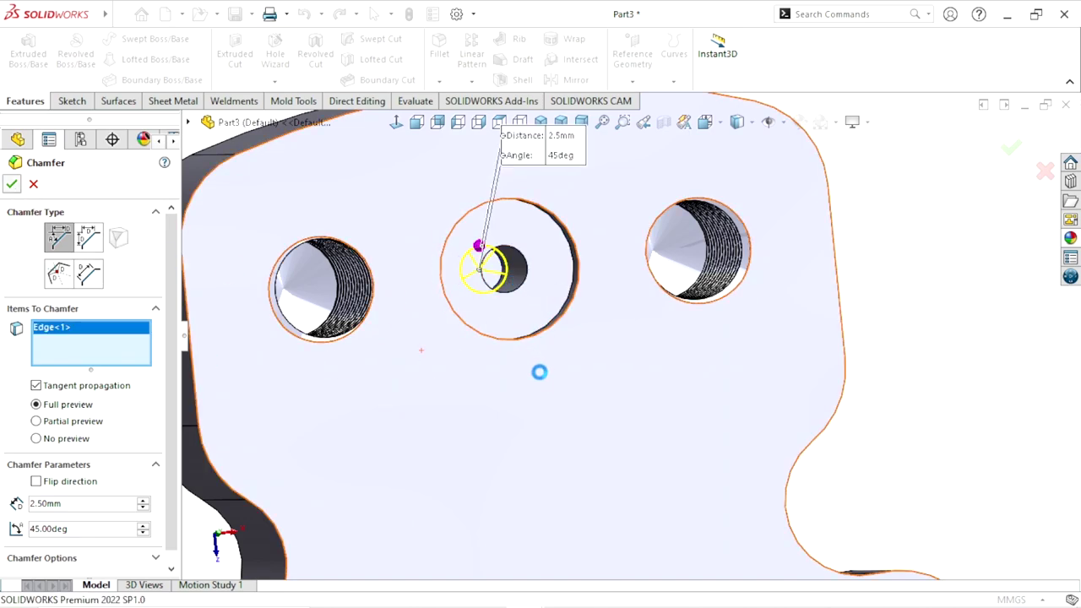
scroll(544, 376, up, 5)
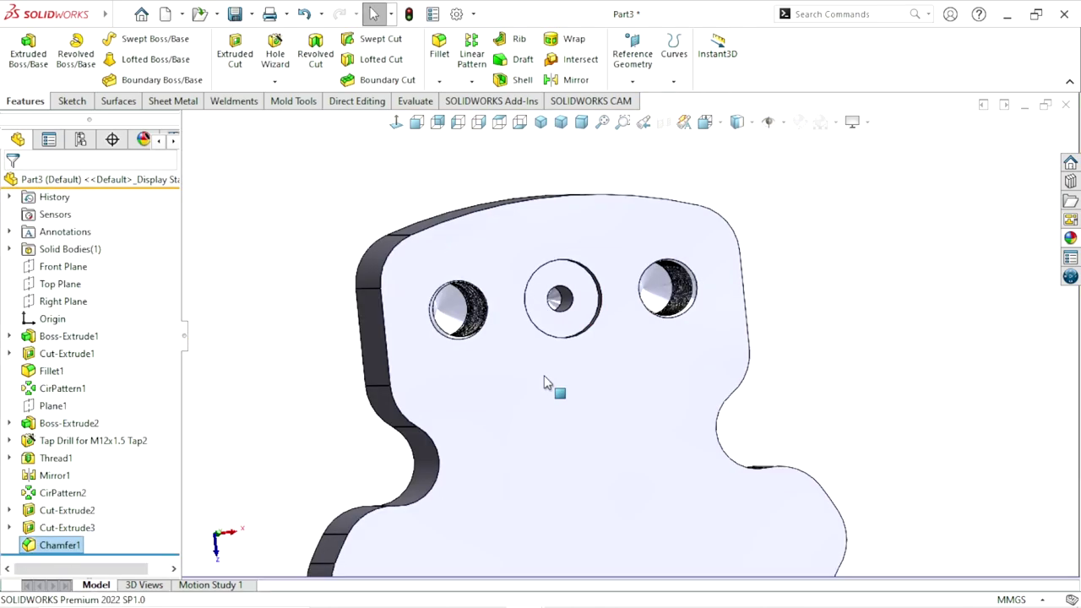
Add a 0.2 mm chamfer to the small hole edge and the recess's outer edge
click(439, 82)
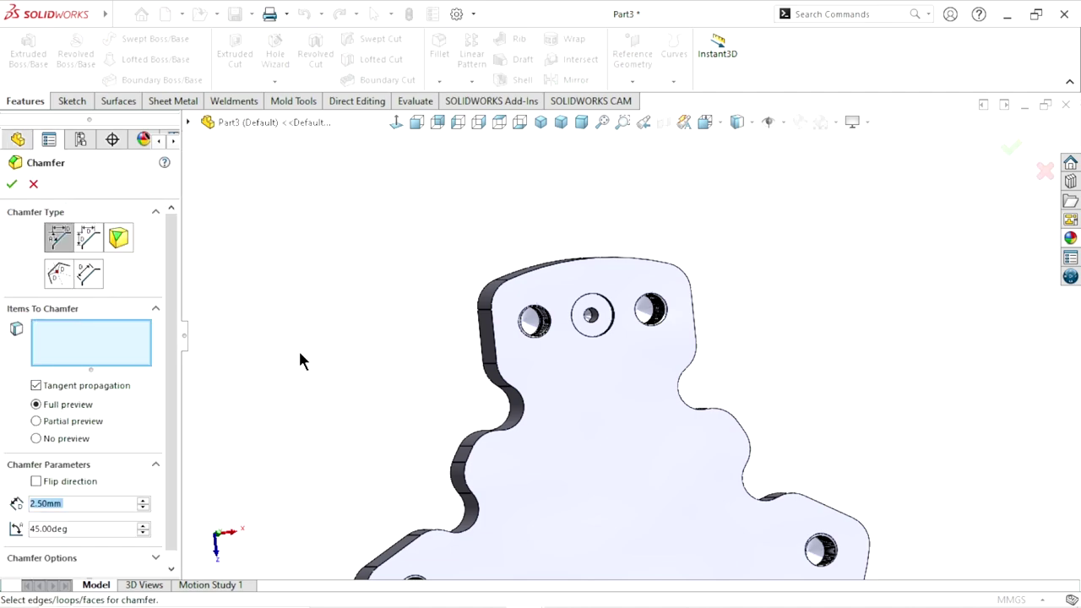
text(0.2)
key(Return)
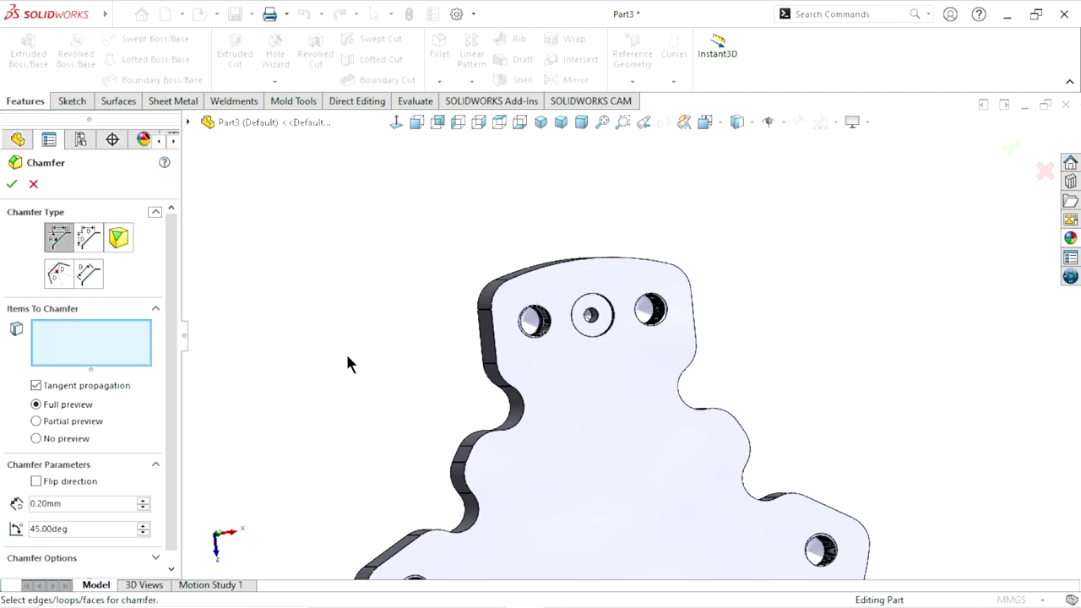
scroll(605, 338, down, 5)
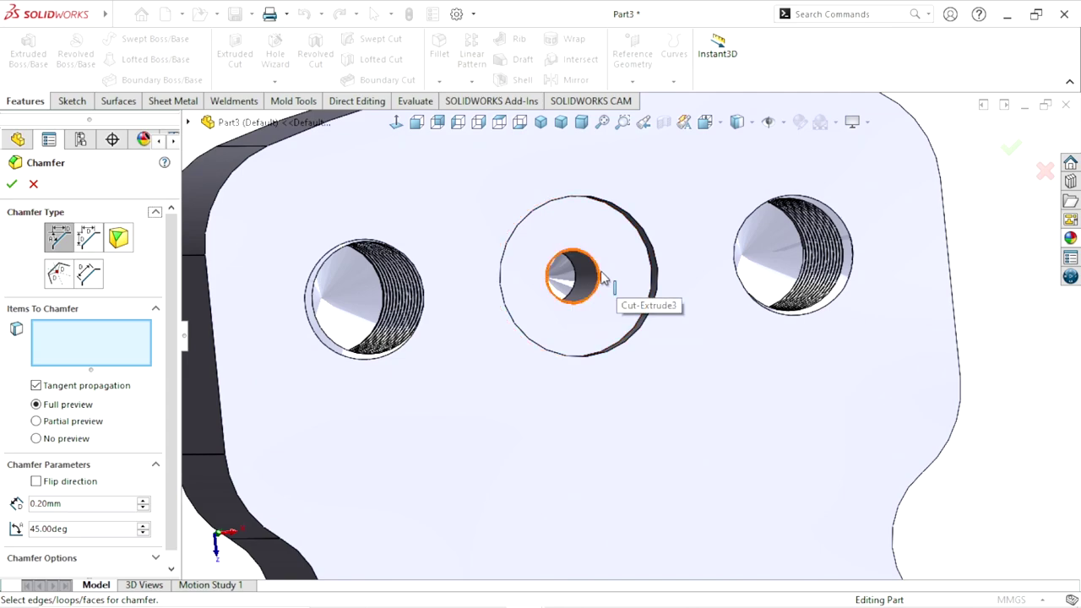
click(606, 281)
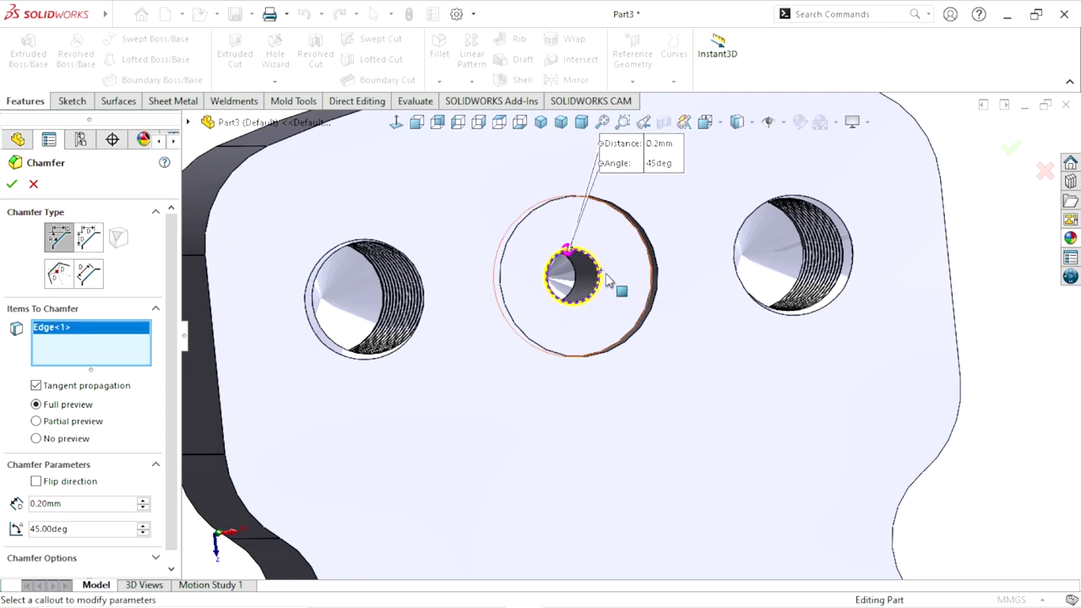
click(656, 251)
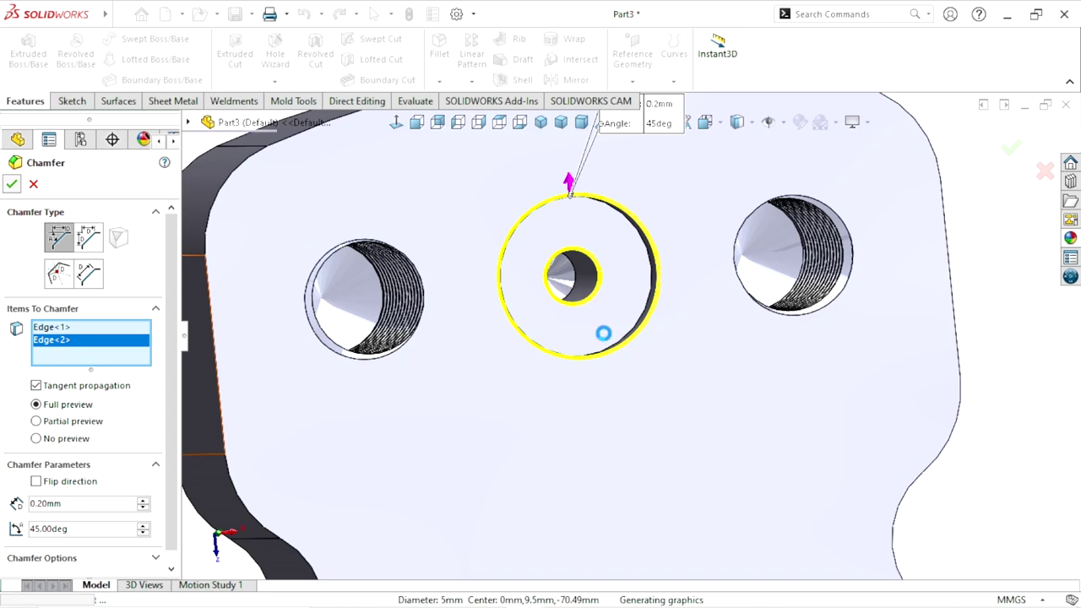
scroll(629, 363, up, 4)
scroll(675, 405, up, 2)
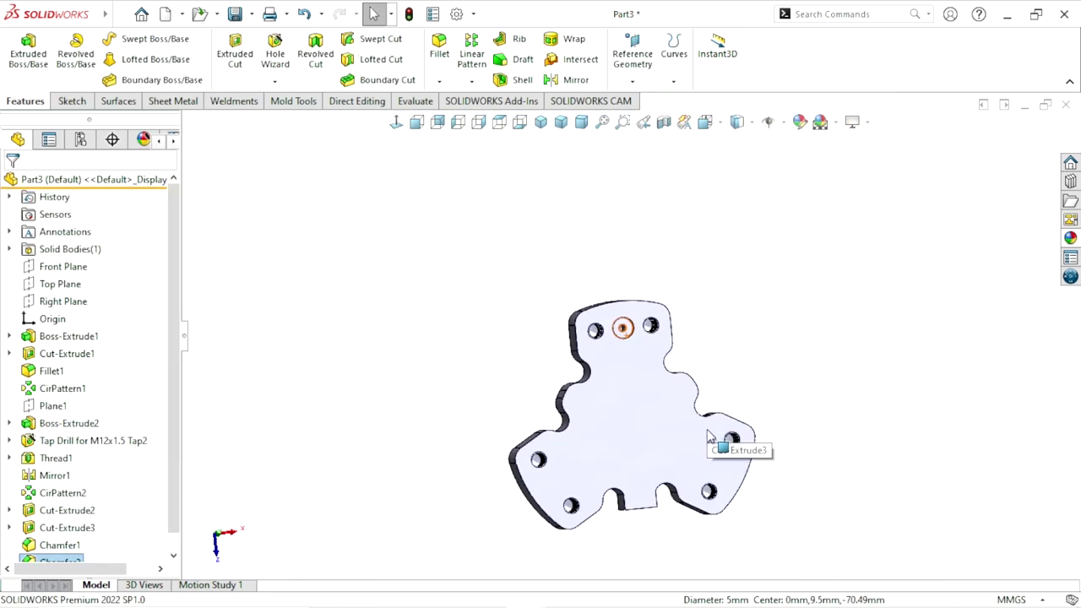
Tilt the part into a 3D view and bring up the pattern features
mouse_move(735, 437)
middle_down()
mouse_move(761, 292)
mouse_move(700, 405)
middle_up()
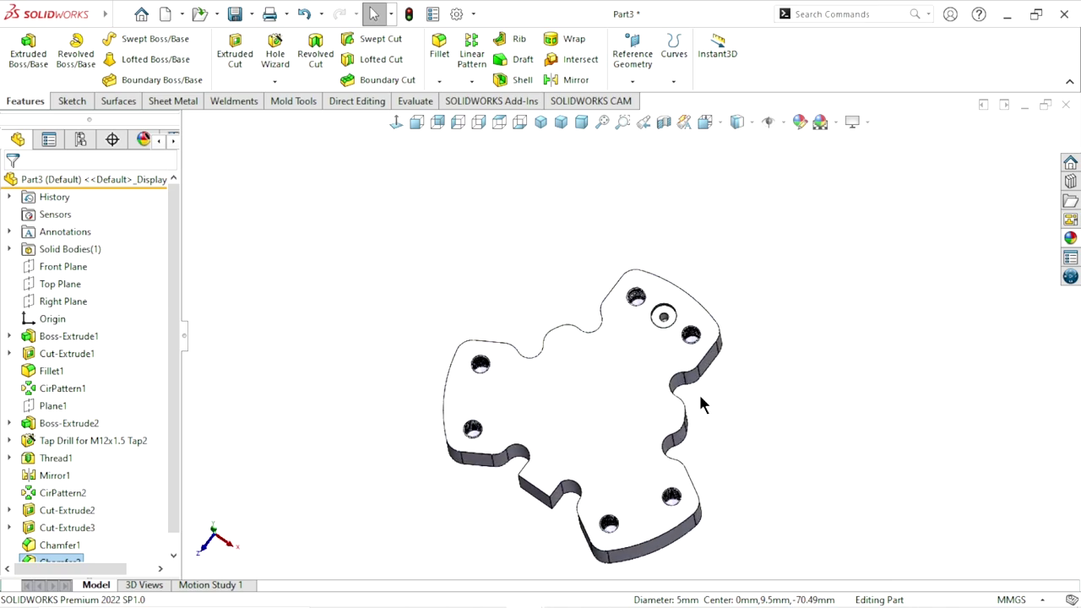
scroll(733, 384, down, 2)
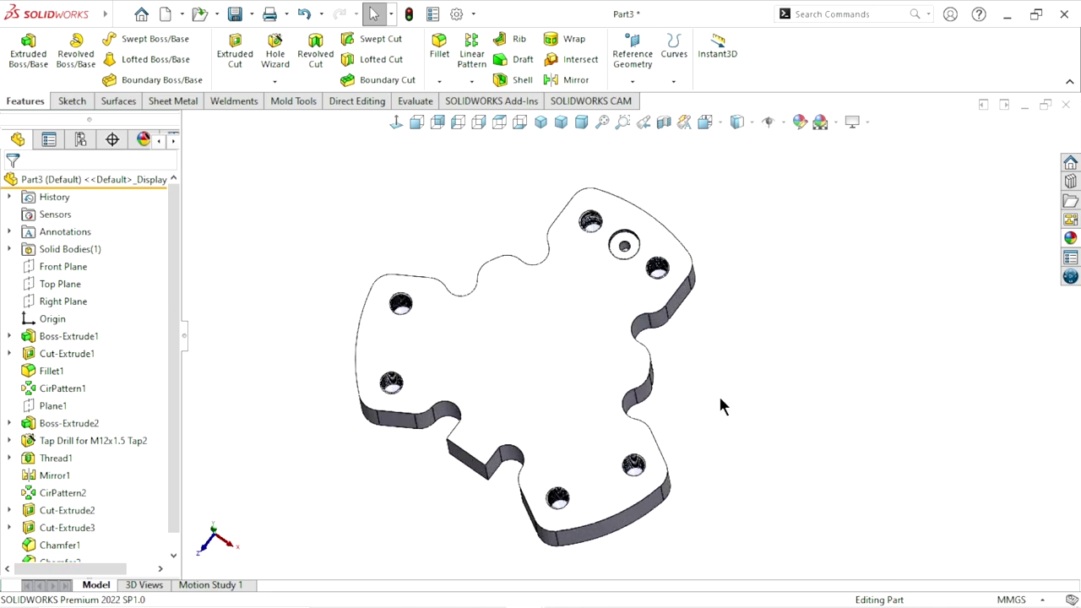
scroll(623, 336, up, 2)
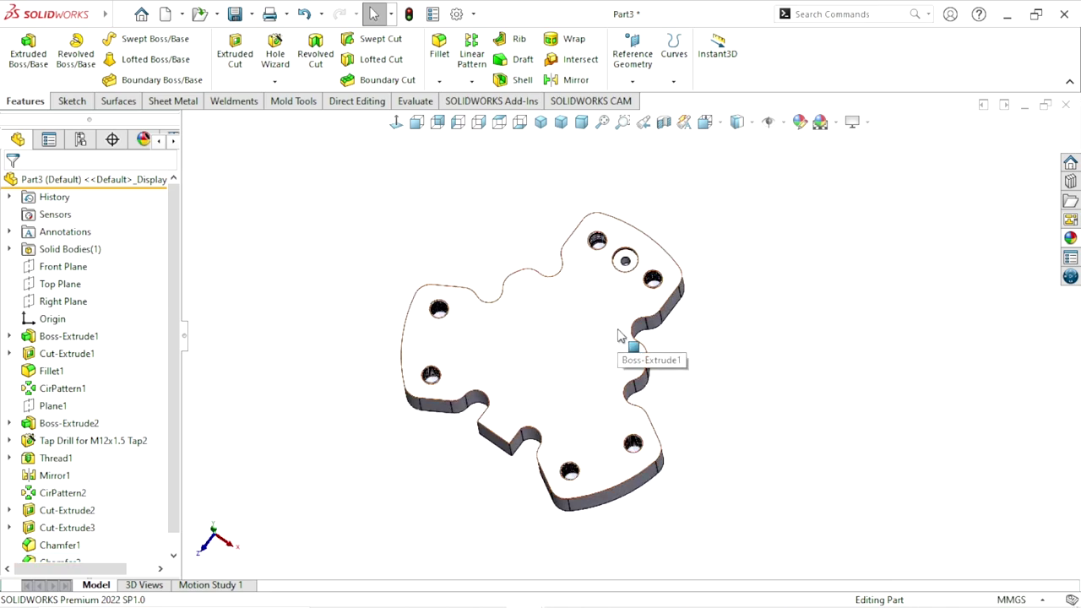
middle_drag(618, 336, 626, 297)
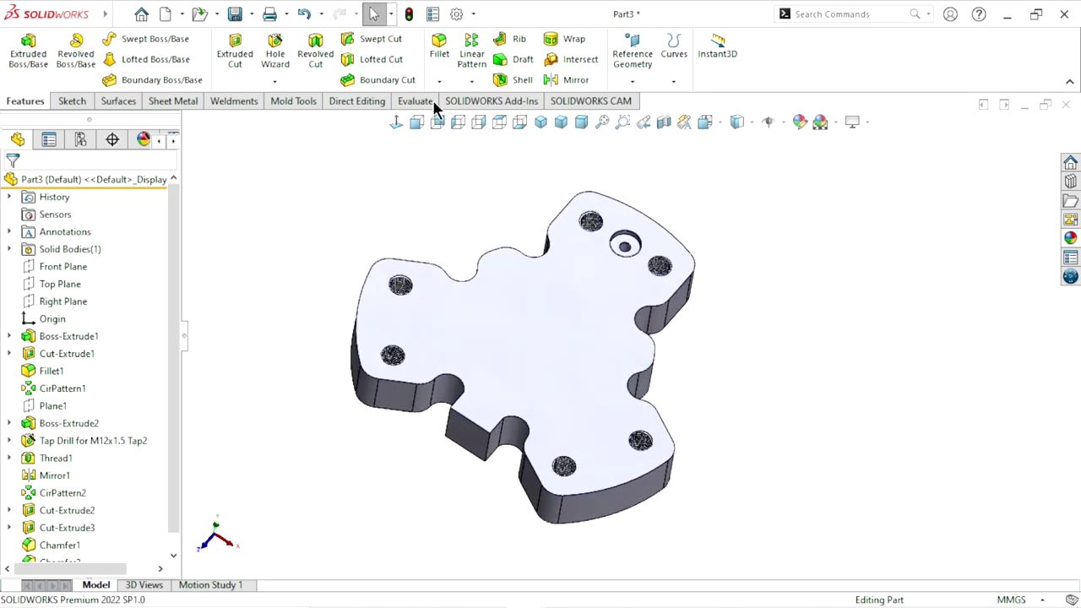
click(470, 82)
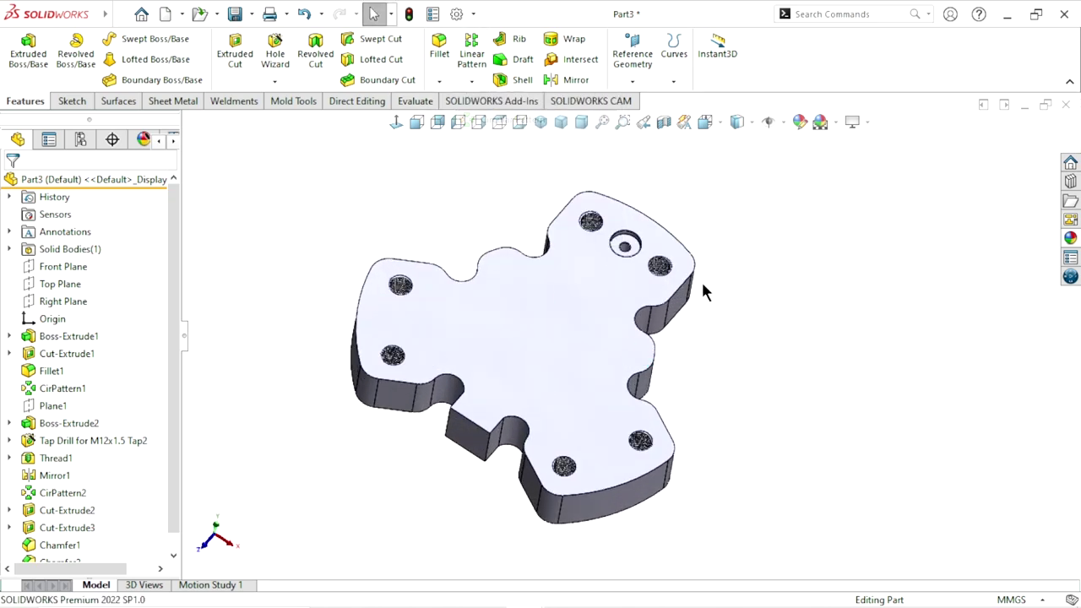
Start a circular pattern of Cut-Extrude2, Cut-Extrude3, Chamfer1 and Chamfer2
middle_drag(667, 411, 627, 321)
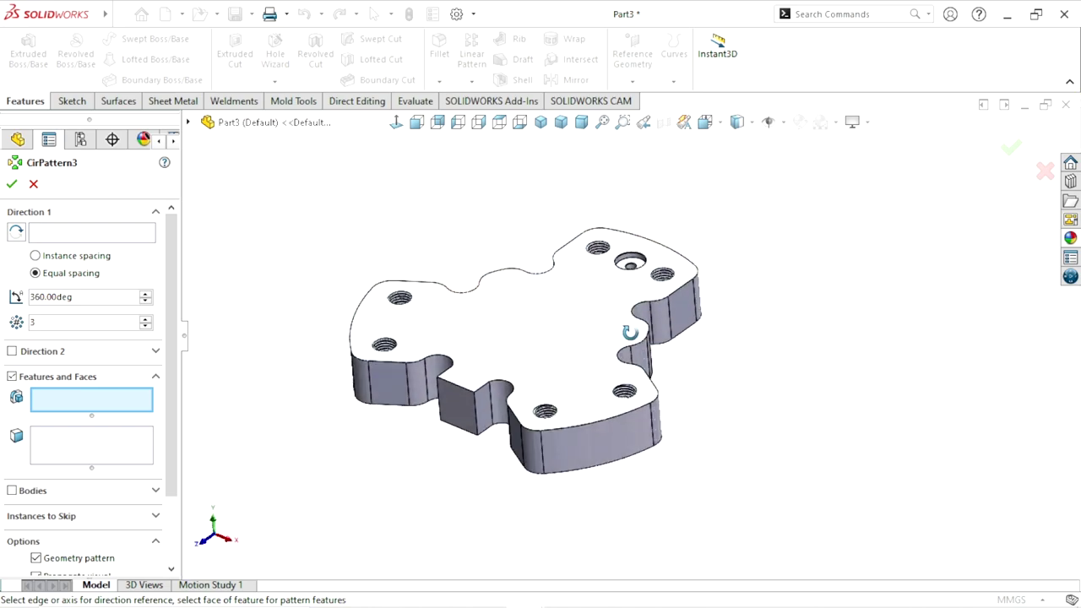
scroll(596, 393, up, 2)
mouse_move(596, 393)
middle_down()
mouse_move(663, 410)
mouse_move(723, 296)
mouse_move(784, 386)
mouse_move(607, 291)
middle_up()
scroll(685, 394, down, 2)
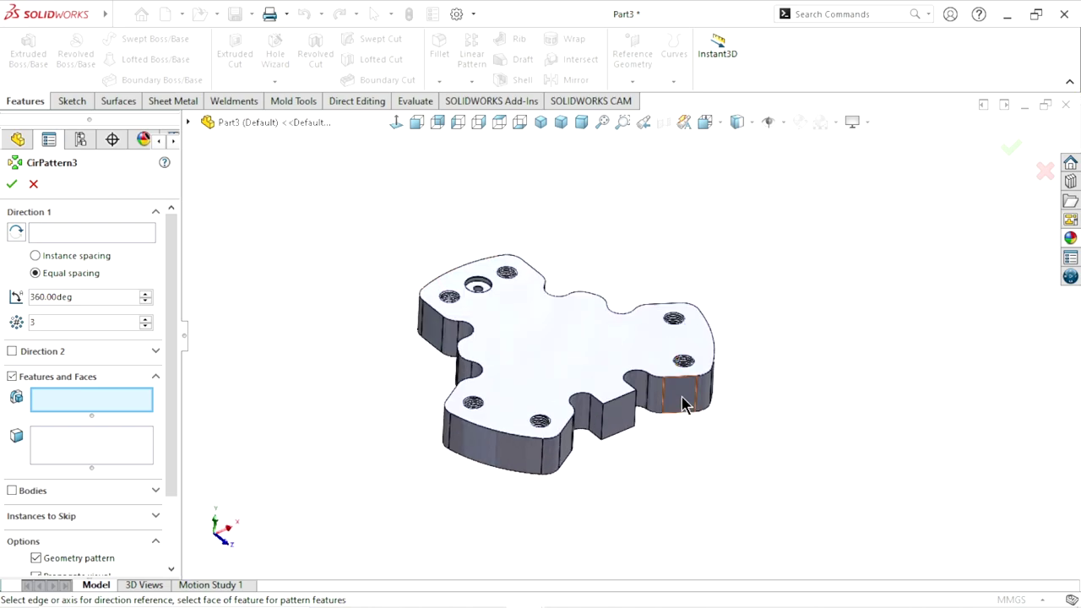
middle_drag(682, 403, 667, 396)
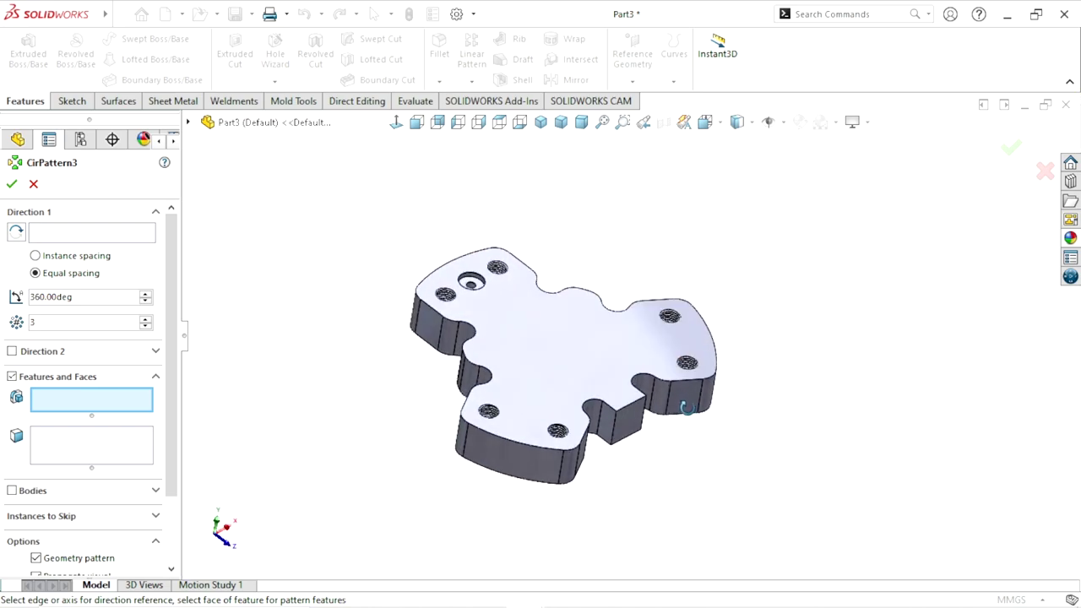
click(187, 122)
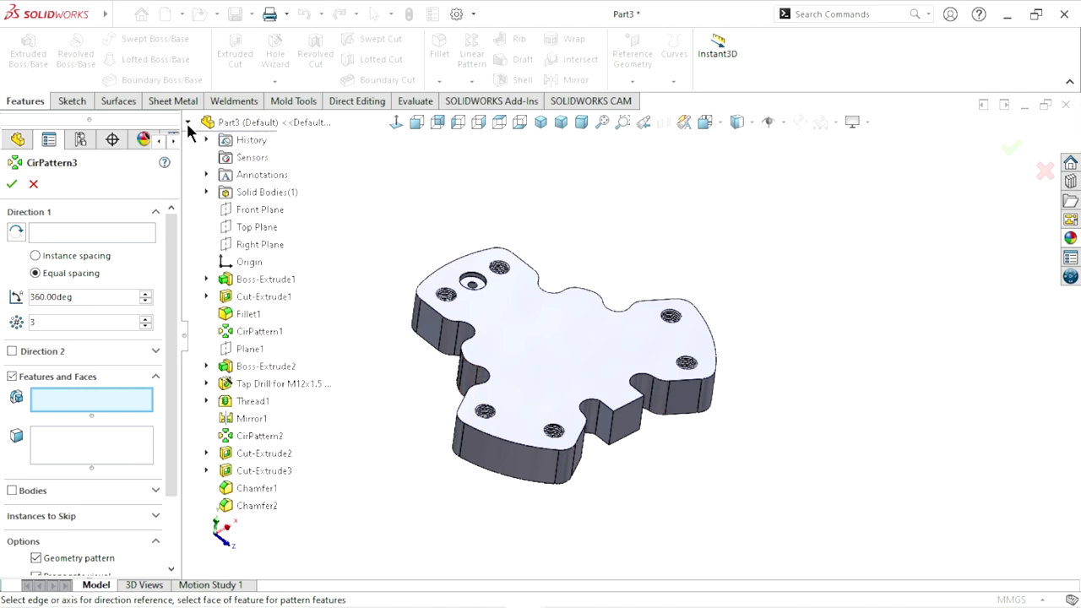
click(256, 456)
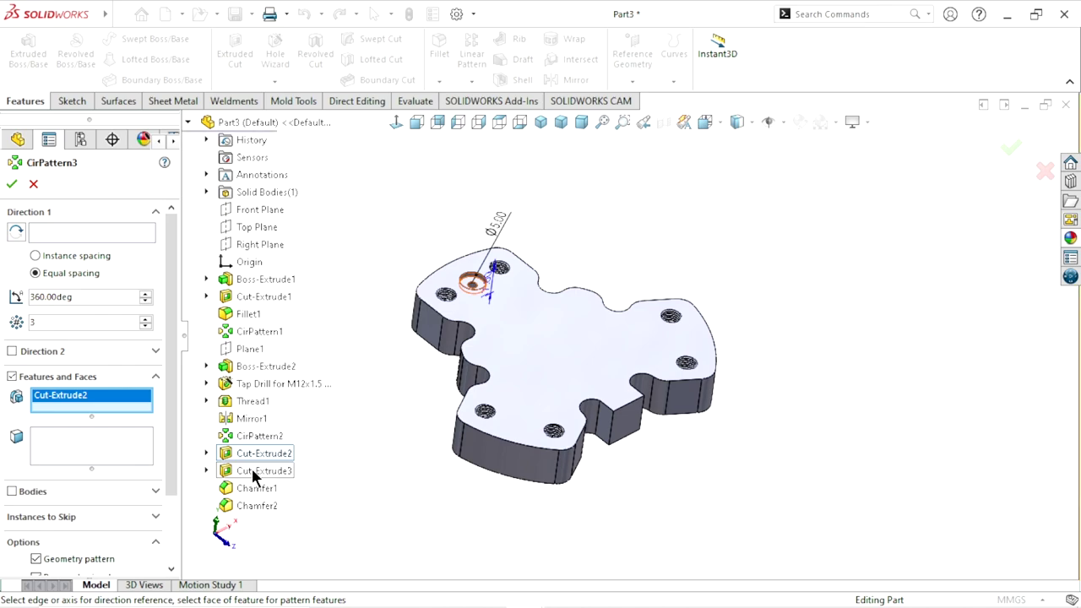
click(253, 471)
click(245, 486)
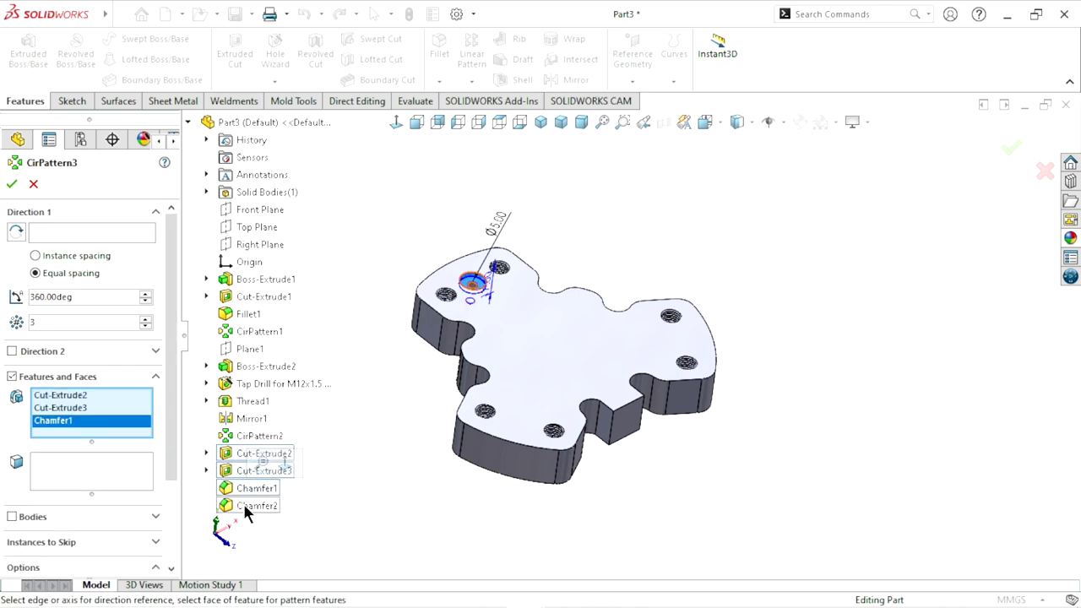
click(242, 503)
Use the curved side face as the pattern axis and confirm 3 instances over 360°
click(73, 219)
click(69, 233)
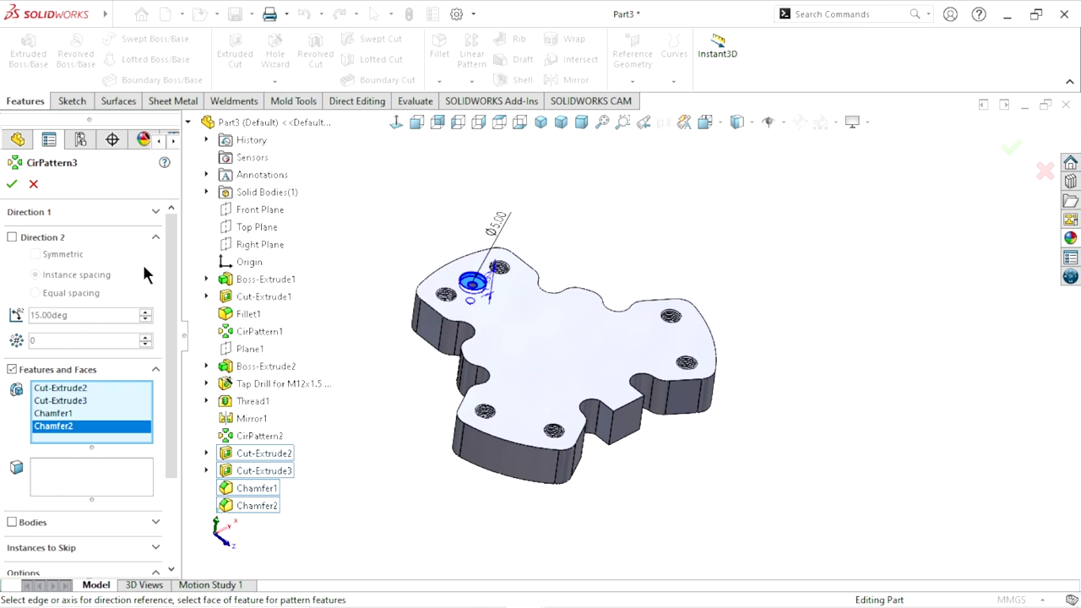
click(91, 215)
click(88, 236)
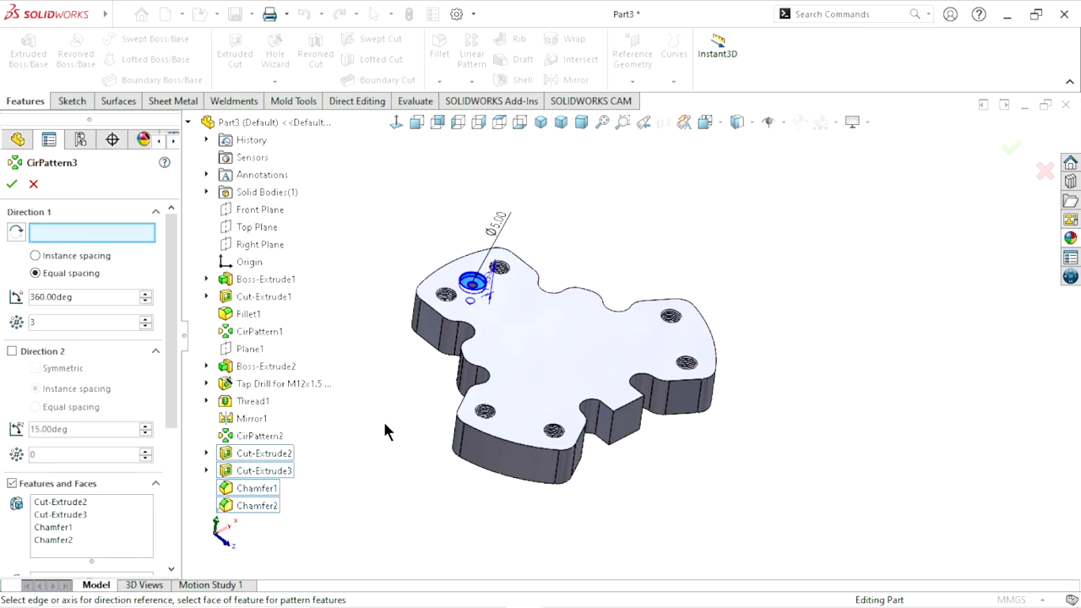
click(544, 478)
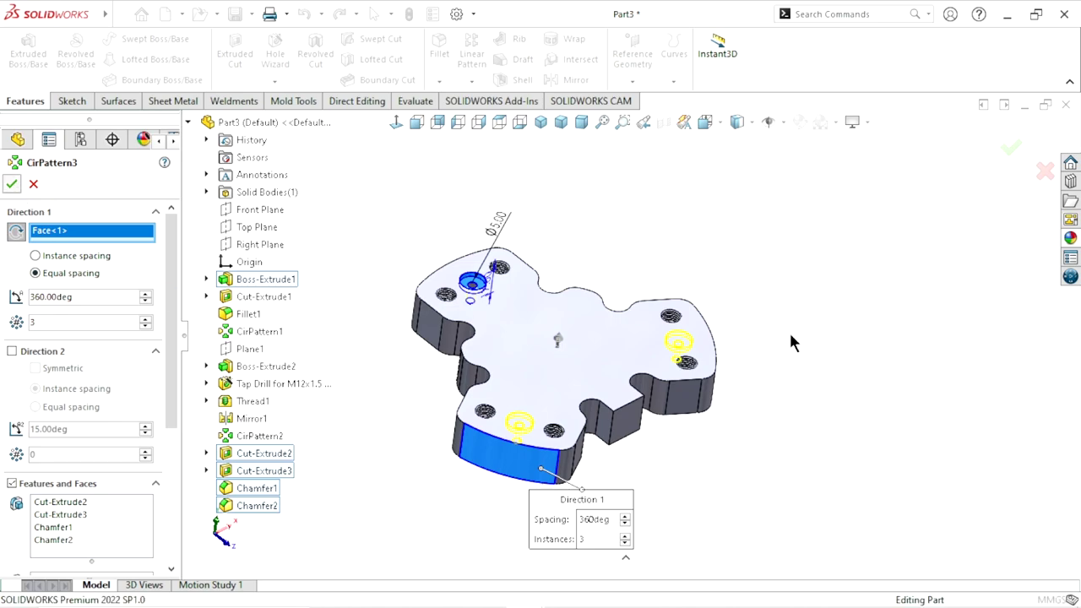
key(Return)
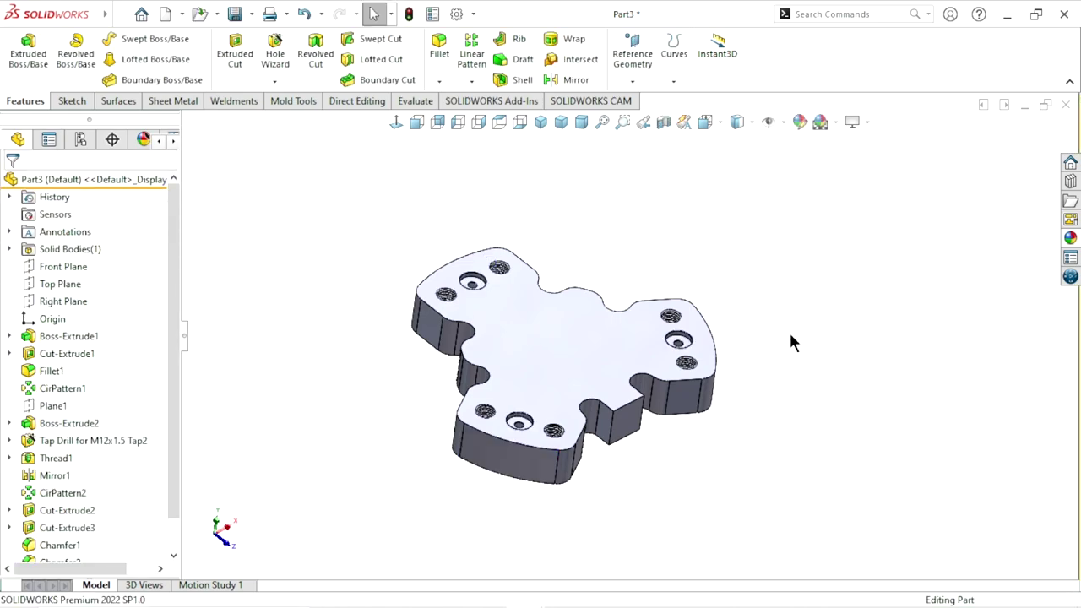
Inspect the patterned holes, then select the flat side face inside the notch
mouse_move(791, 342)
middle_down()
mouse_move(724, 412)
mouse_move(664, 391)
middle_up()
scroll(702, 386, down, 5)
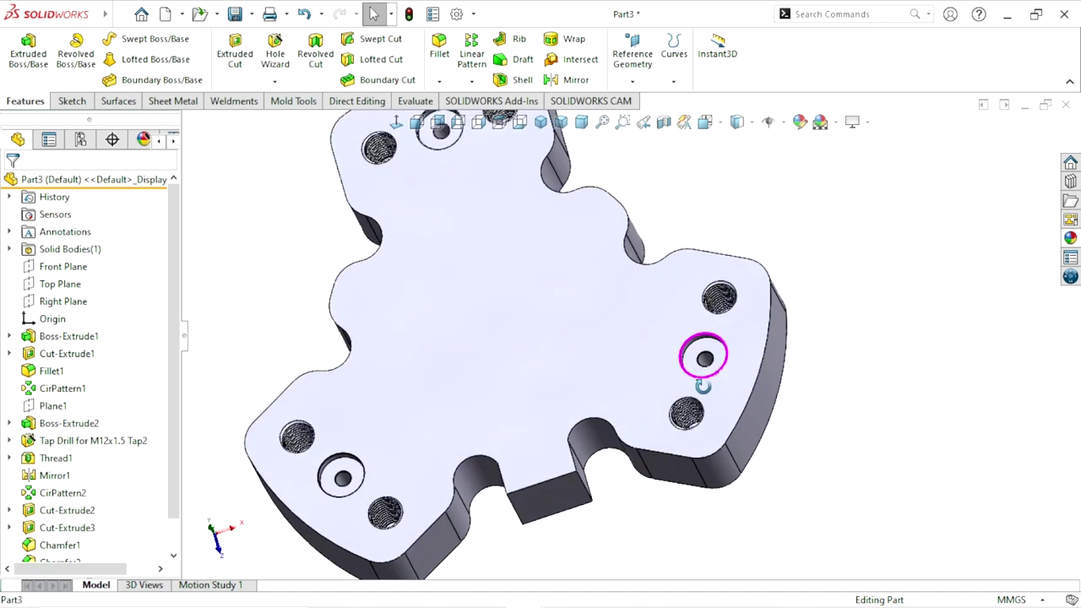
scroll(702, 386, down, 3)
scroll(712, 374, down, 2)
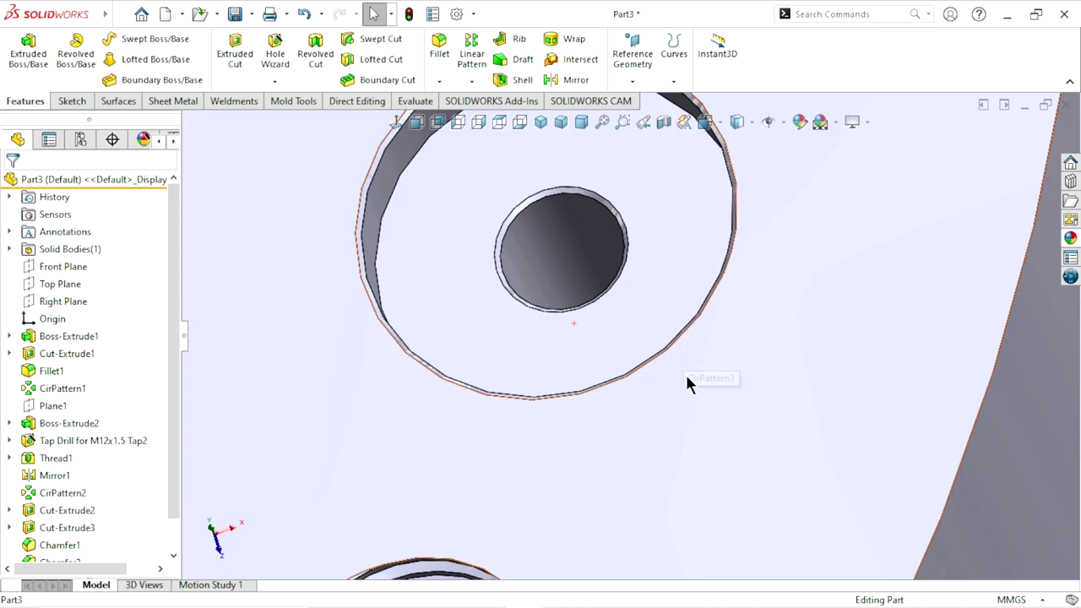
scroll(685, 354, up, 2)
scroll(701, 372, up, 2)
scroll(687, 426, up, 2)
scroll(667, 418, up, 3)
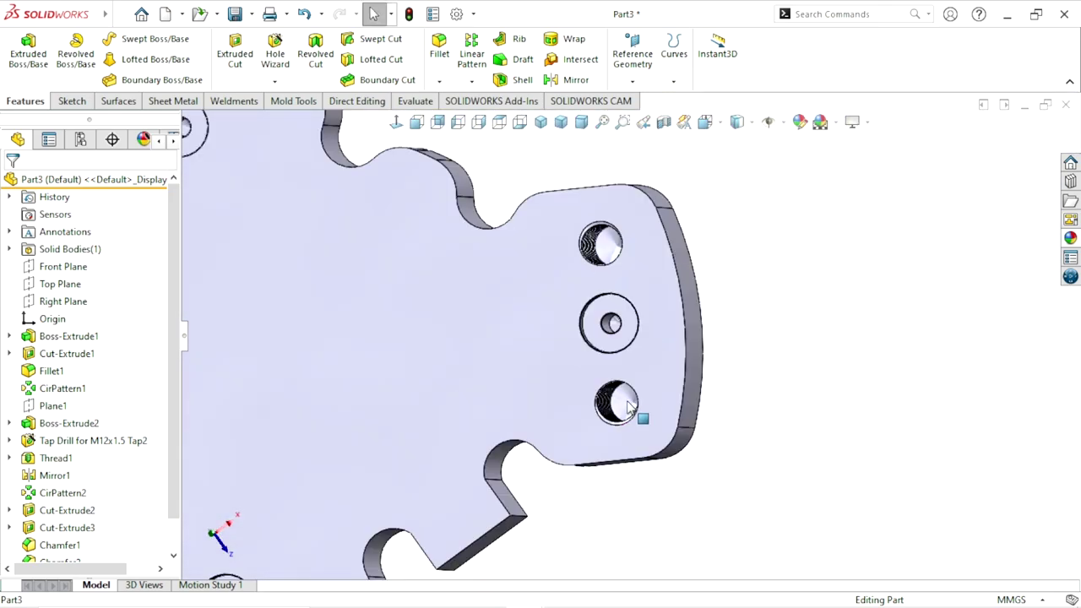
scroll(629, 408, up, 4)
mouse_move(627, 428)
middle_down()
mouse_move(632, 259)
mouse_move(609, 368)
middle_up()
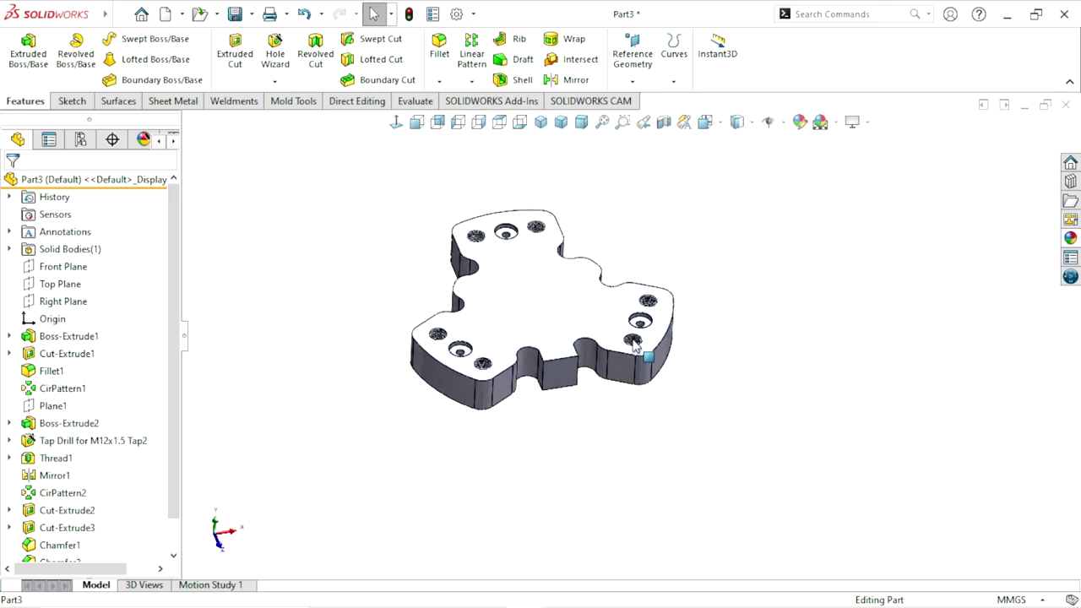
mouse_move(765, 361)
middle_down()
mouse_move(524, 375)
mouse_move(545, 419)
middle_up()
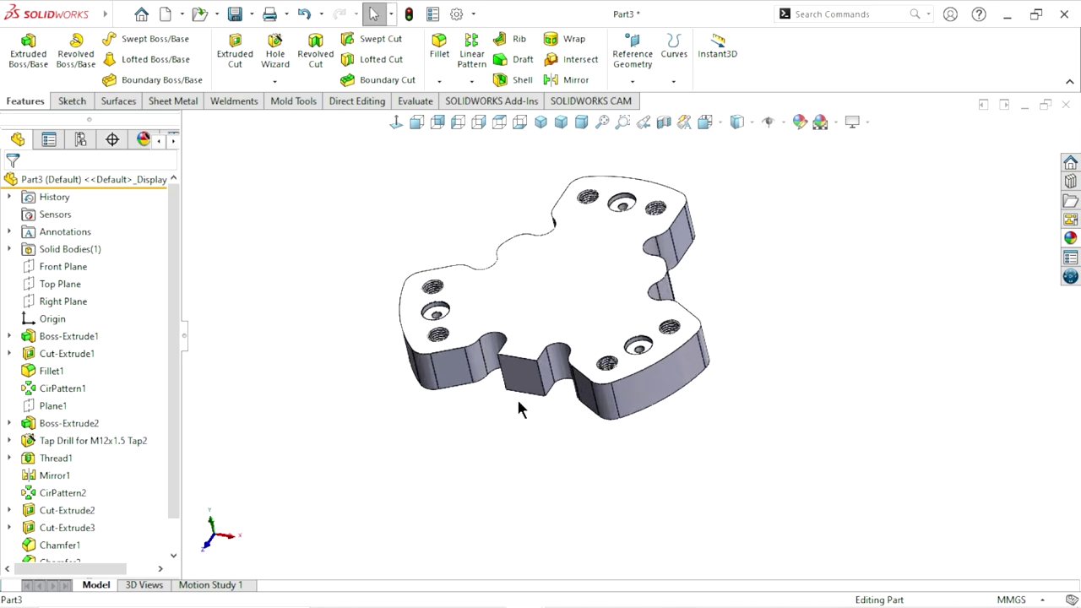
click(532, 384)
View the notch side face head-on and review the hole standard and type options
click(396, 122)
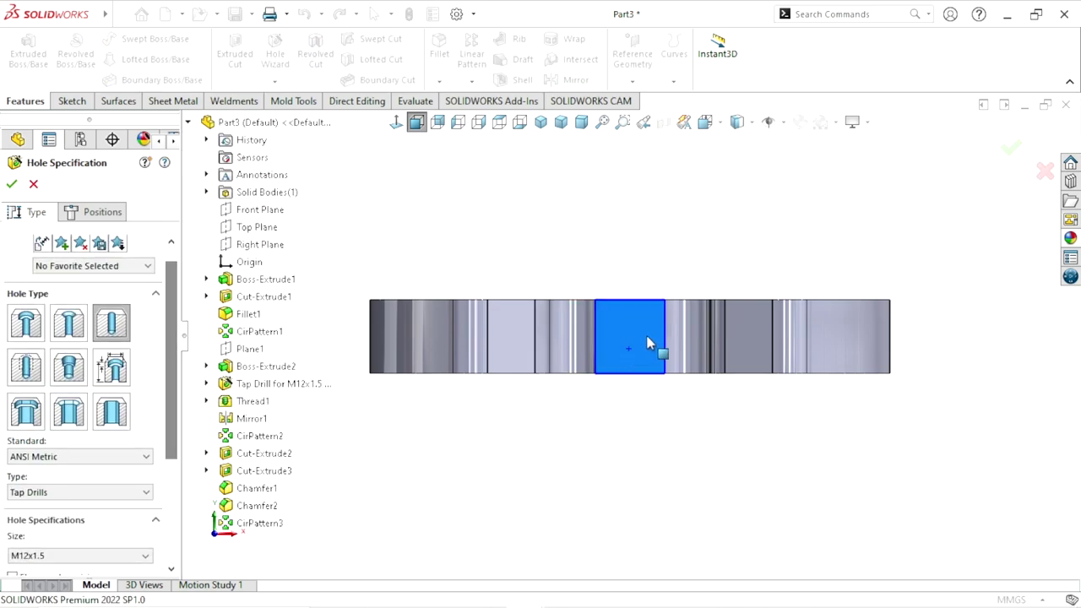
click(187, 123)
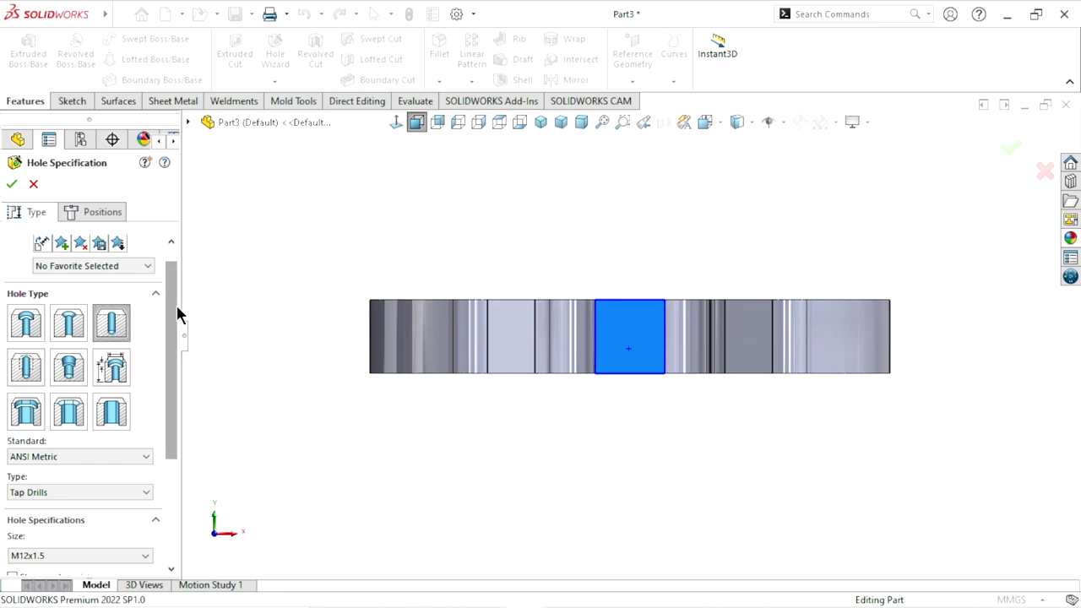
drag(177, 305, 176, 346)
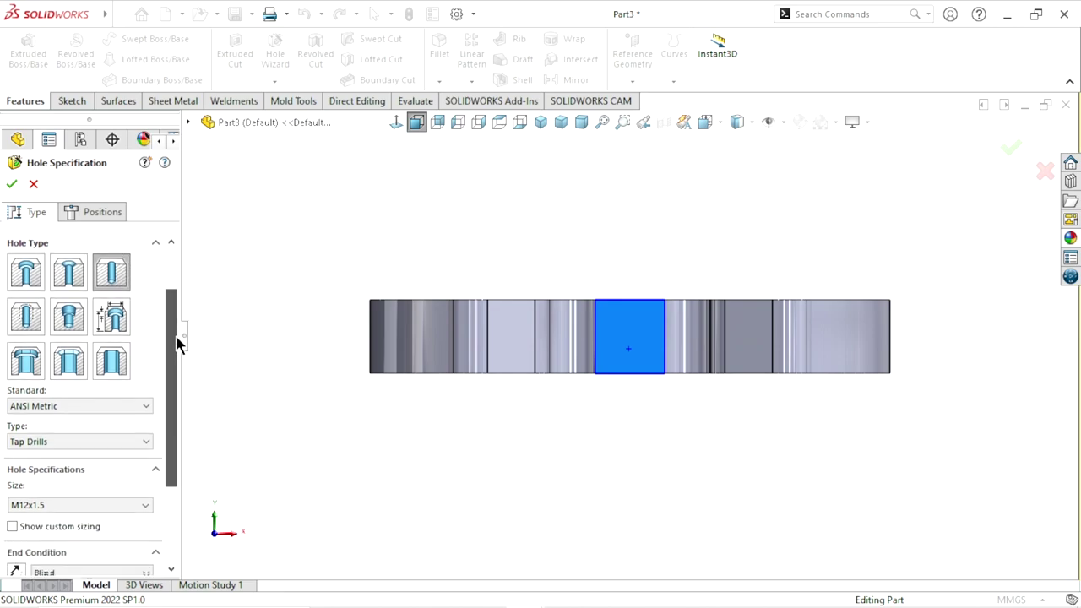
click(132, 392)
click(129, 393)
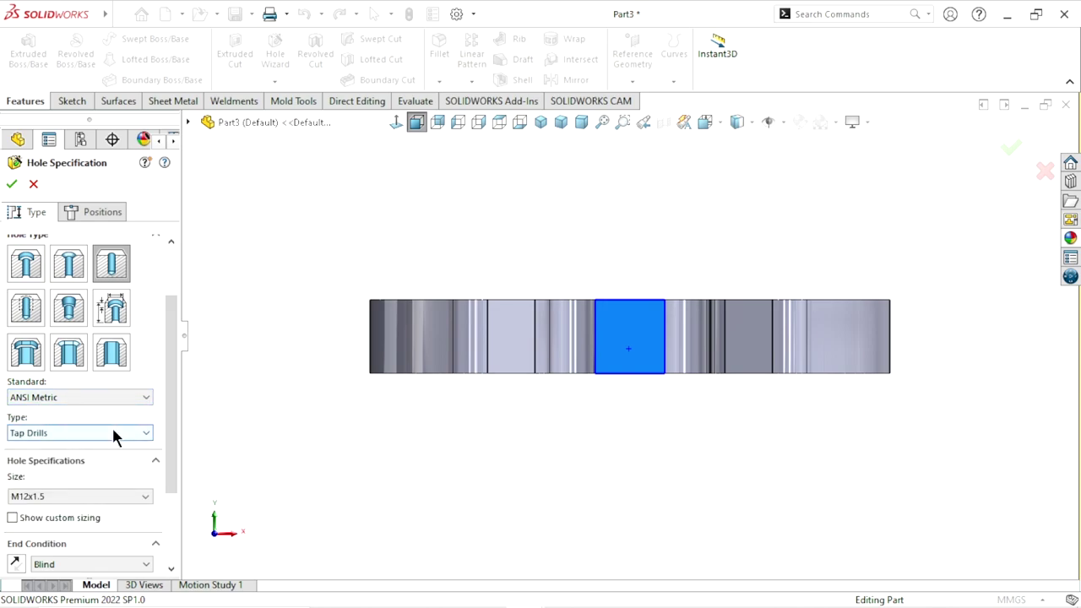
click(114, 431)
click(115, 433)
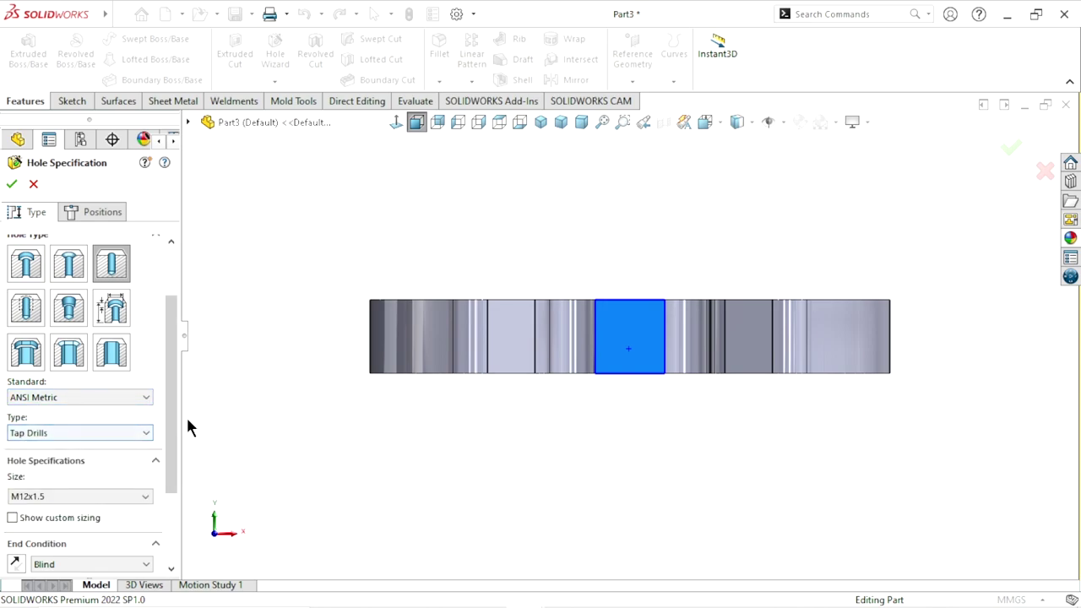
drag(177, 426, 157, 470)
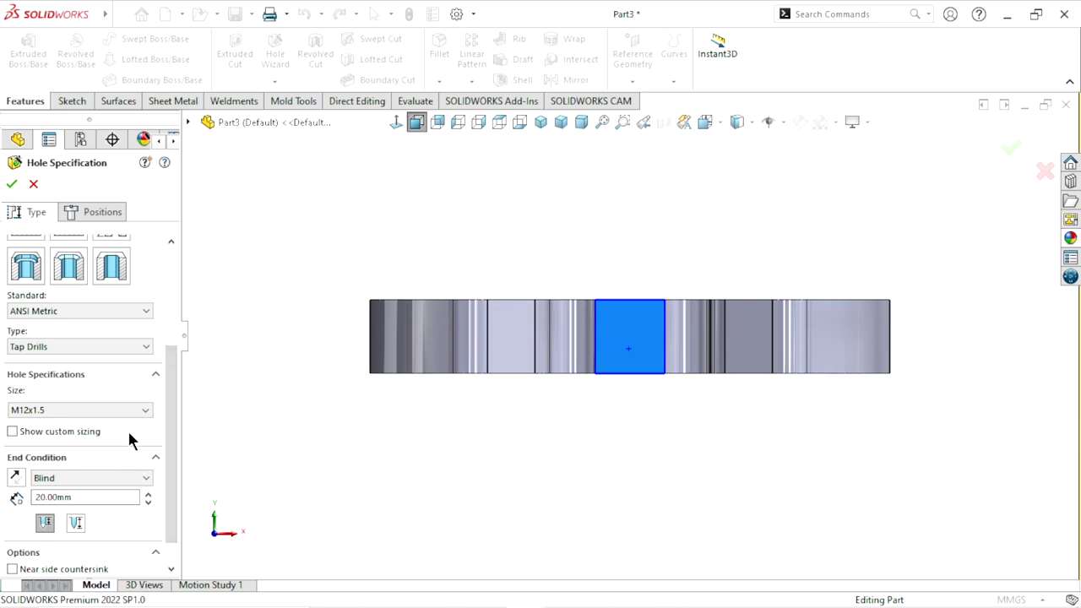
Make the tapped hole M20x1.5, 18 mm blind, and create it
click(145, 414)
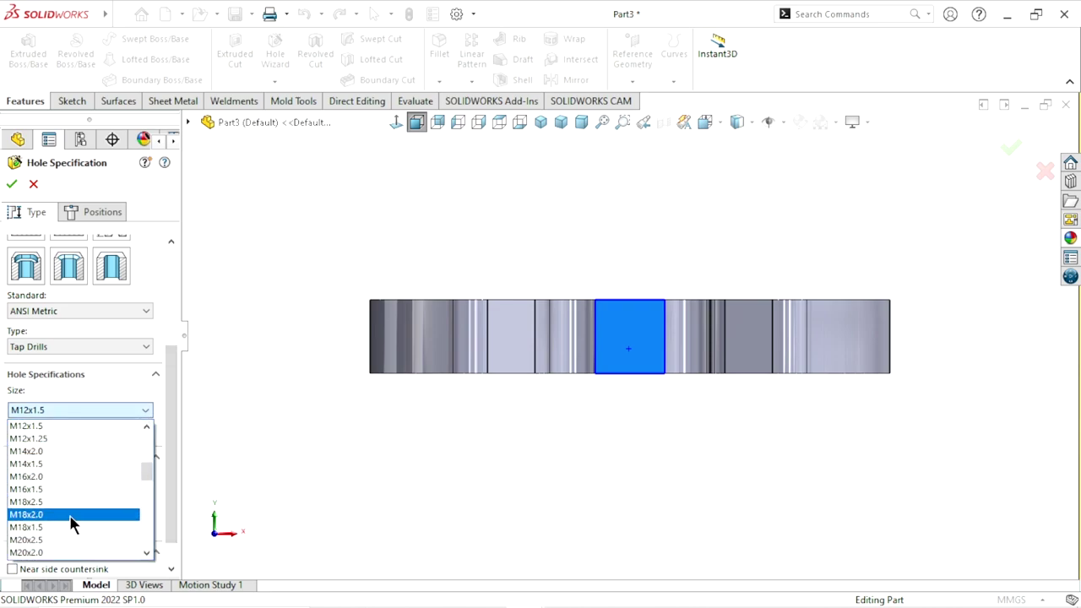
scroll(74, 519, down, 2)
click(57, 528)
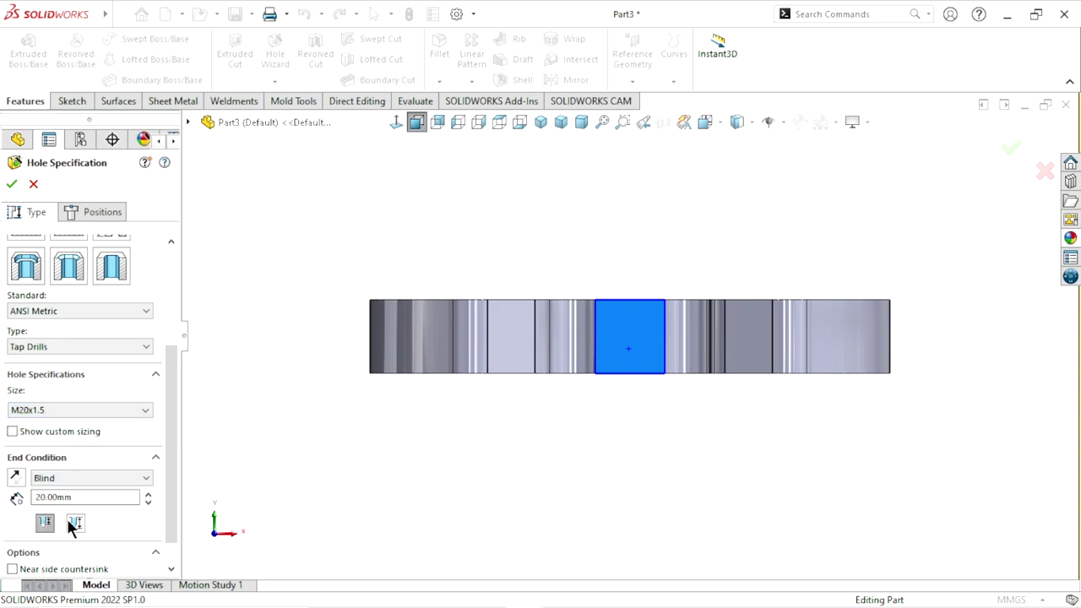
drag(166, 406, 166, 432)
text(18)
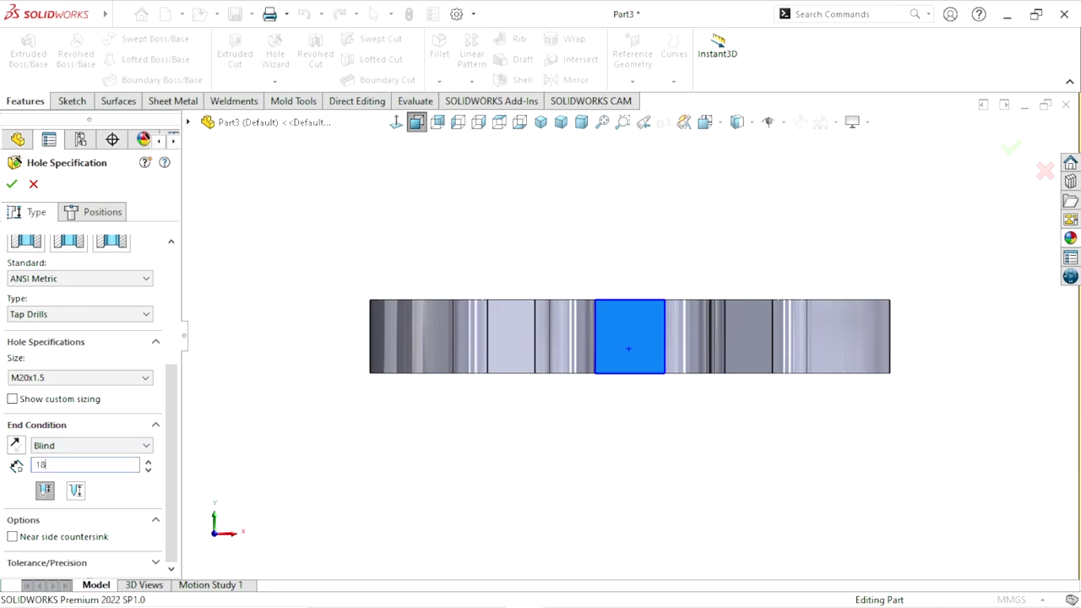
key(Return)
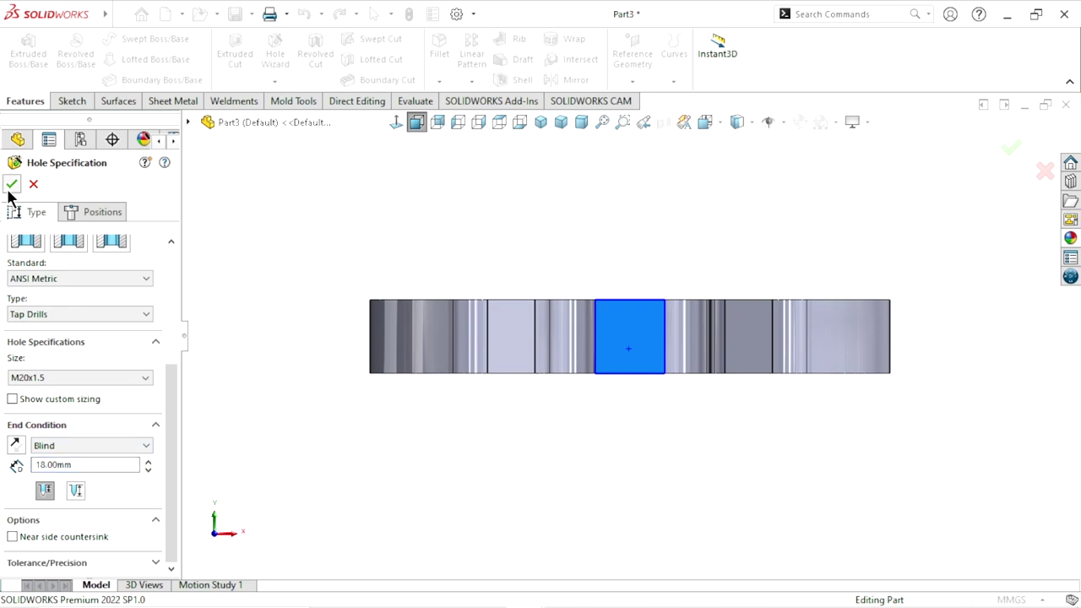
key(Return)
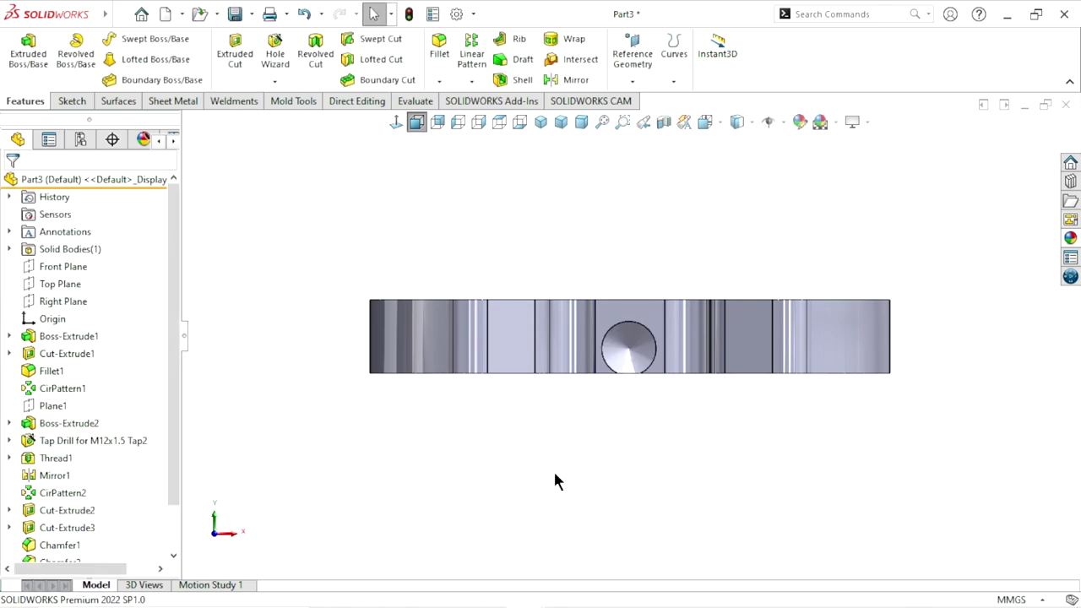
Switch to an isometric view to check the new M20x1.5 tapped hole
scroll(627, 397, up, 3)
scroll(648, 371, down, 5)
key(ctrl+7)
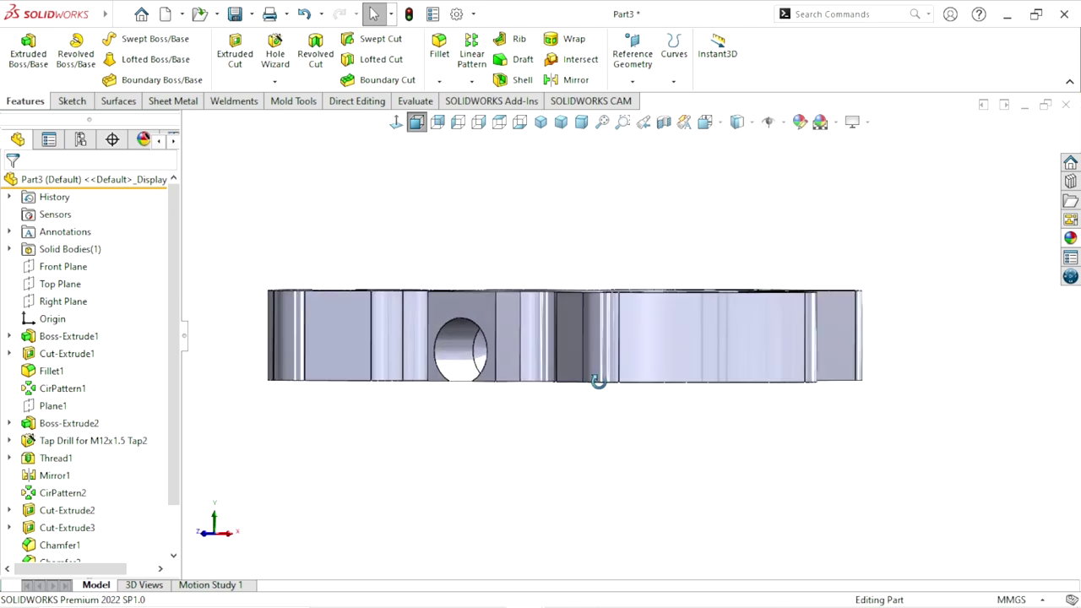
scroll(586, 426, up, 3)
scroll(590, 385, down, 4)
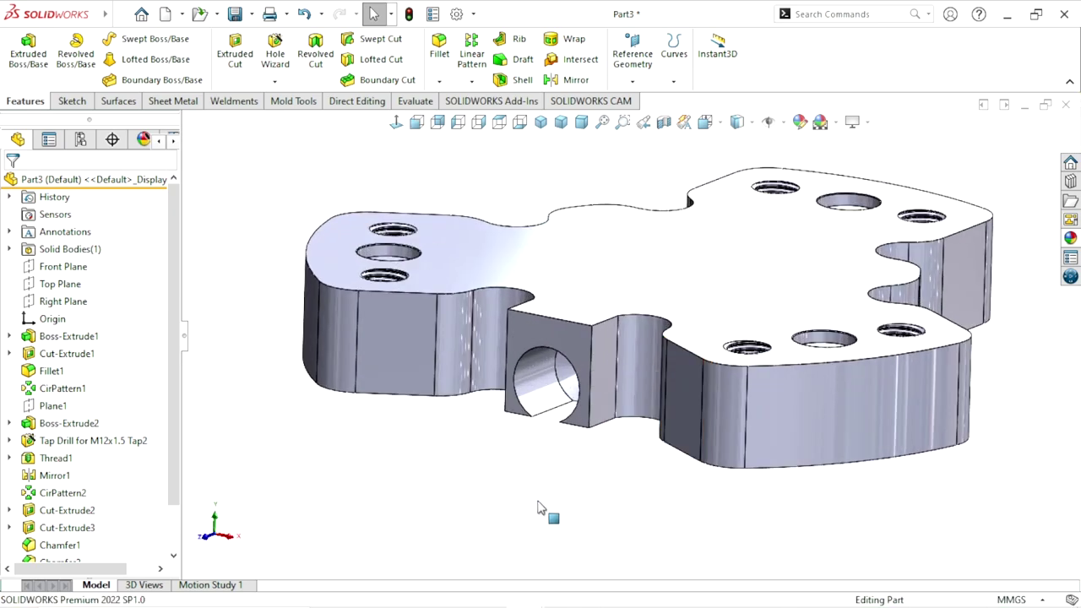
scroll(544, 452, up, 2)
scroll(439, 416, down, 3)
drag(167, 440, 185, 498)
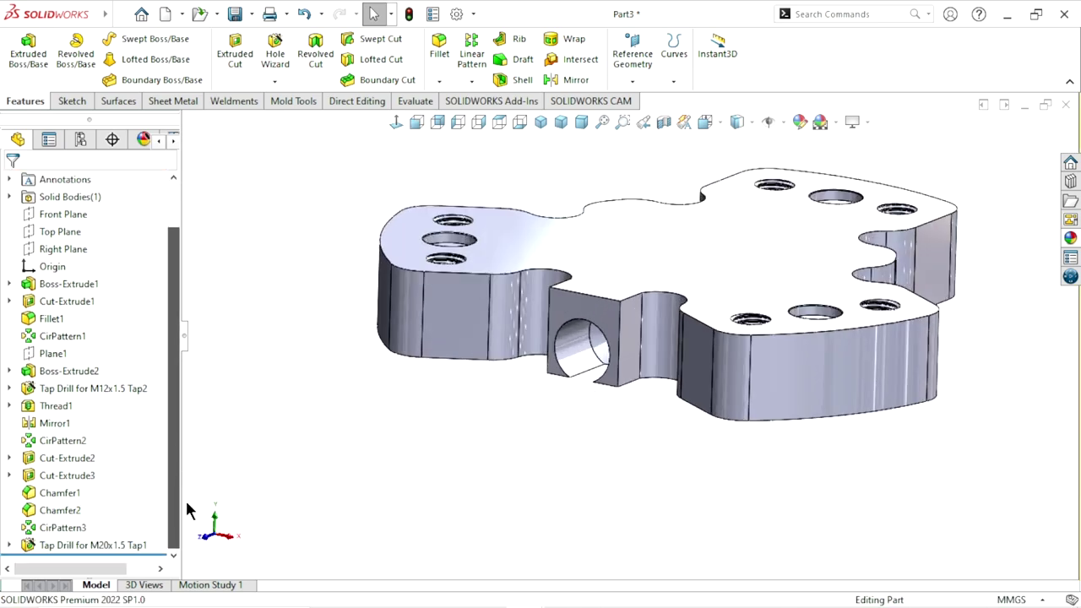
Edit the M20x1.5 tapped hole and view its side face head-on
right_click(94, 545)
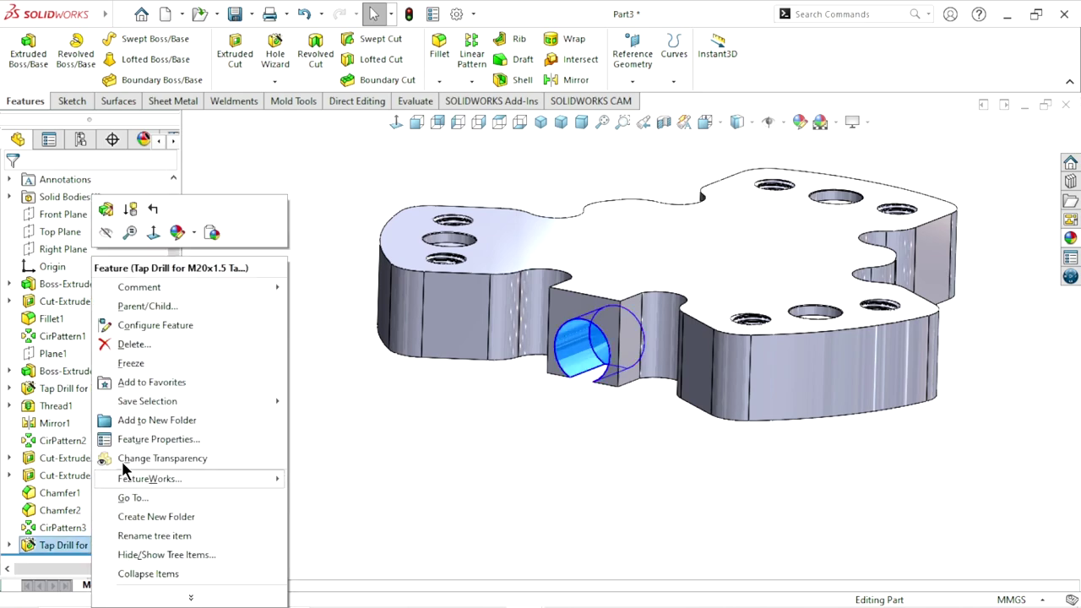
click(107, 210)
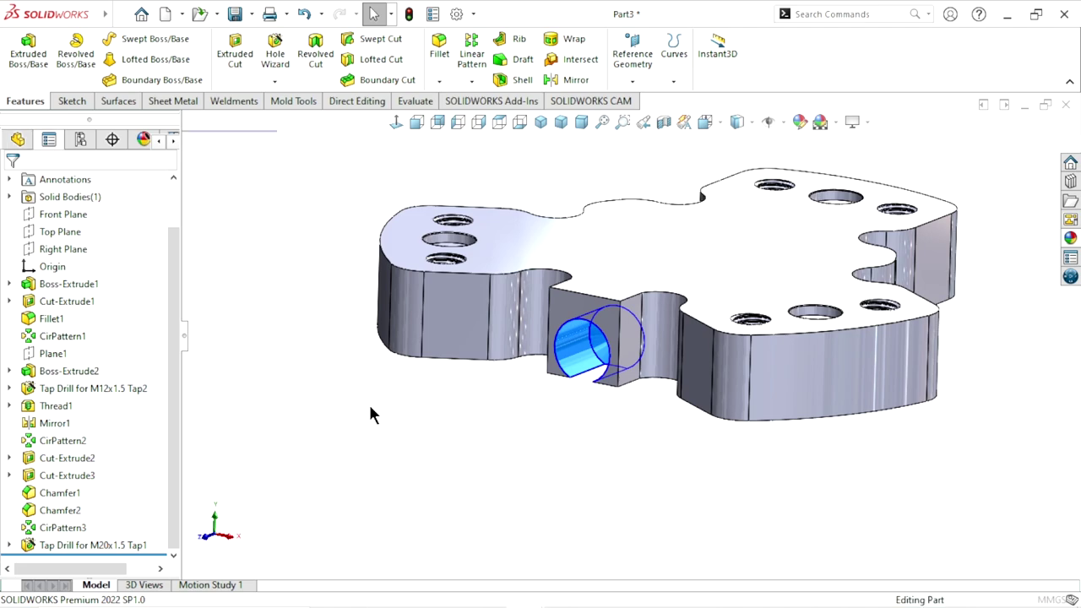
click(94, 212)
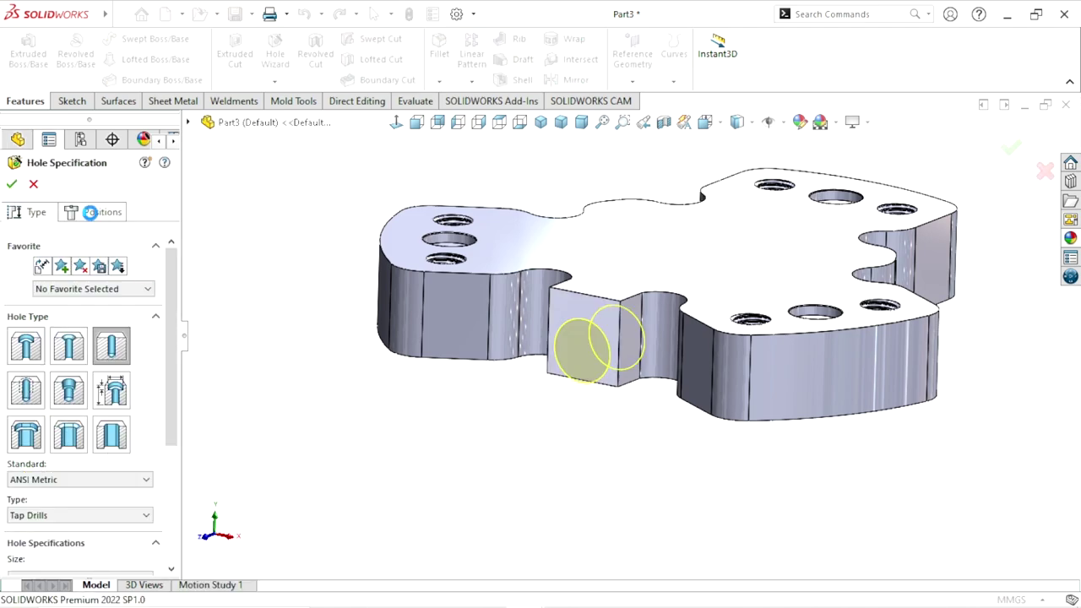
click(395, 122)
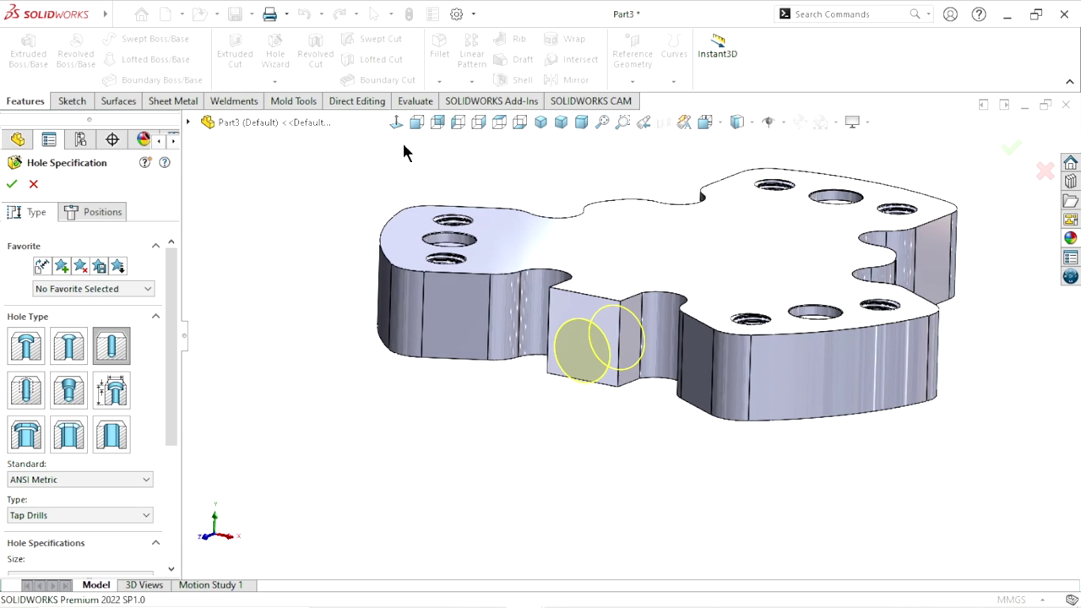
scroll(712, 360, down, 5)
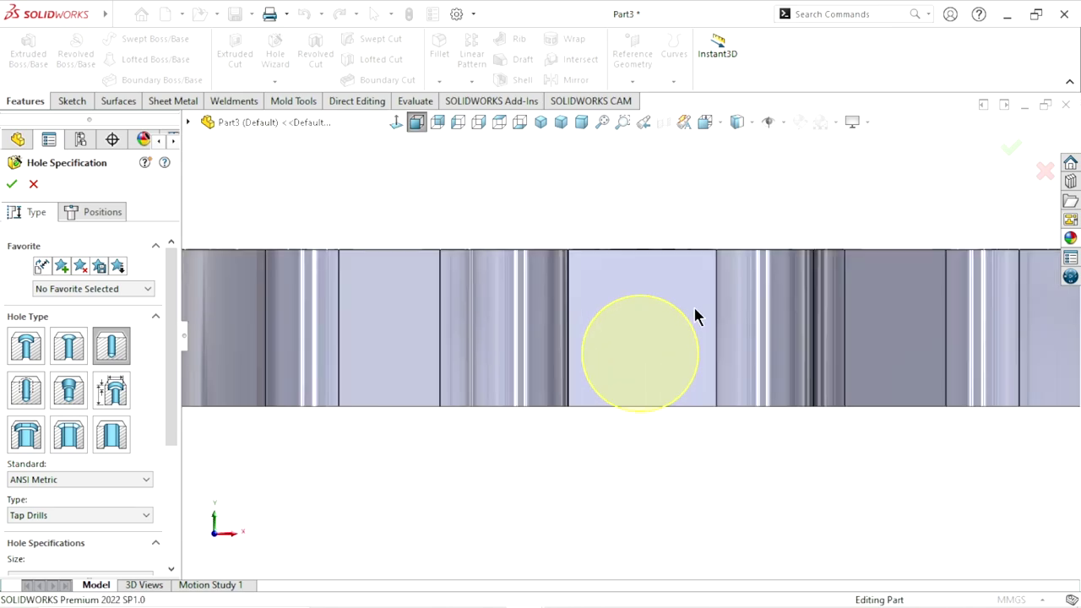
scroll(642, 379, up, 2)
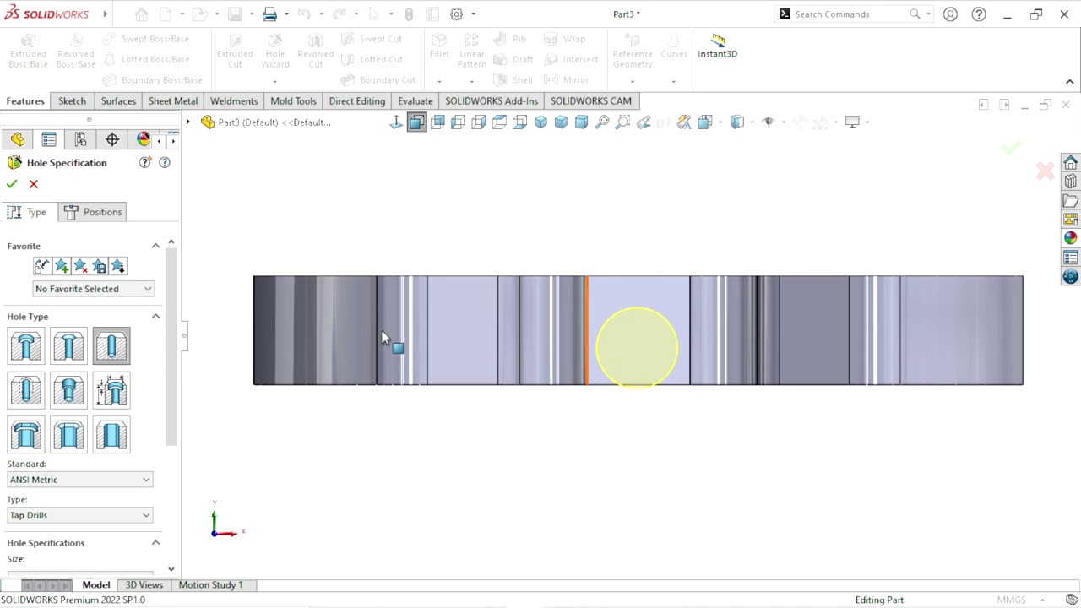
Place the hole centre on the boss face and snap it coincident to the origin
click(91, 212)
scroll(648, 390, down, 2)
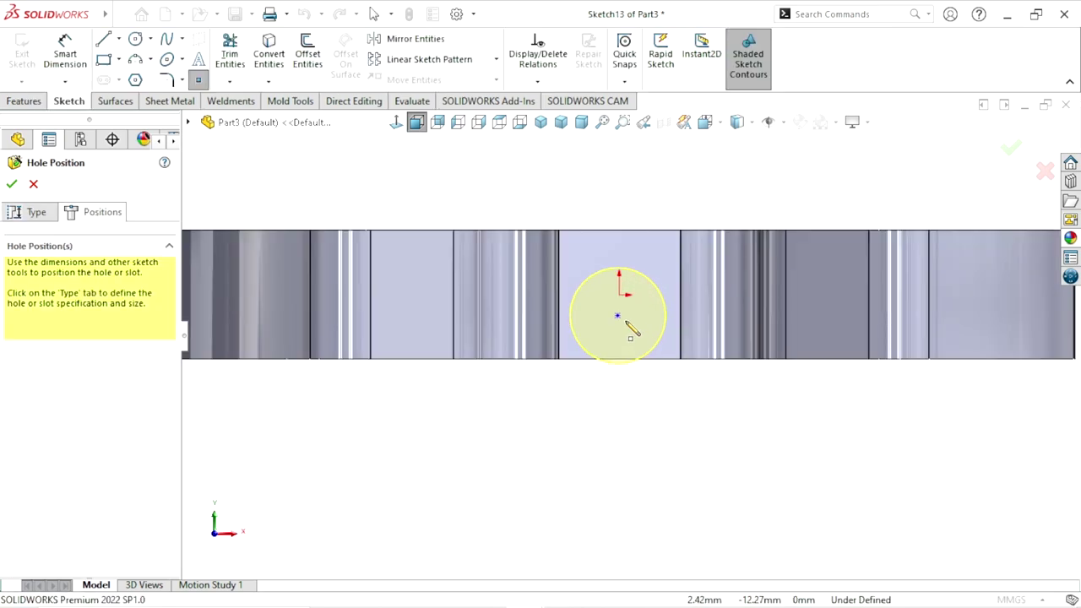
scroll(629, 338, down, 2)
click(615, 302)
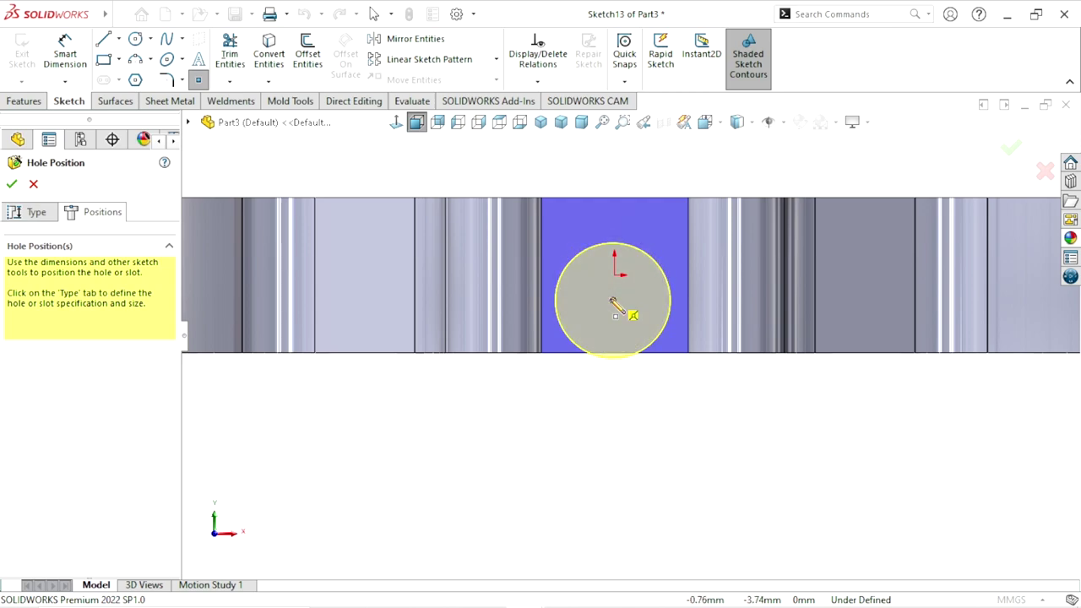
right_click(579, 173)
click(579, 172)
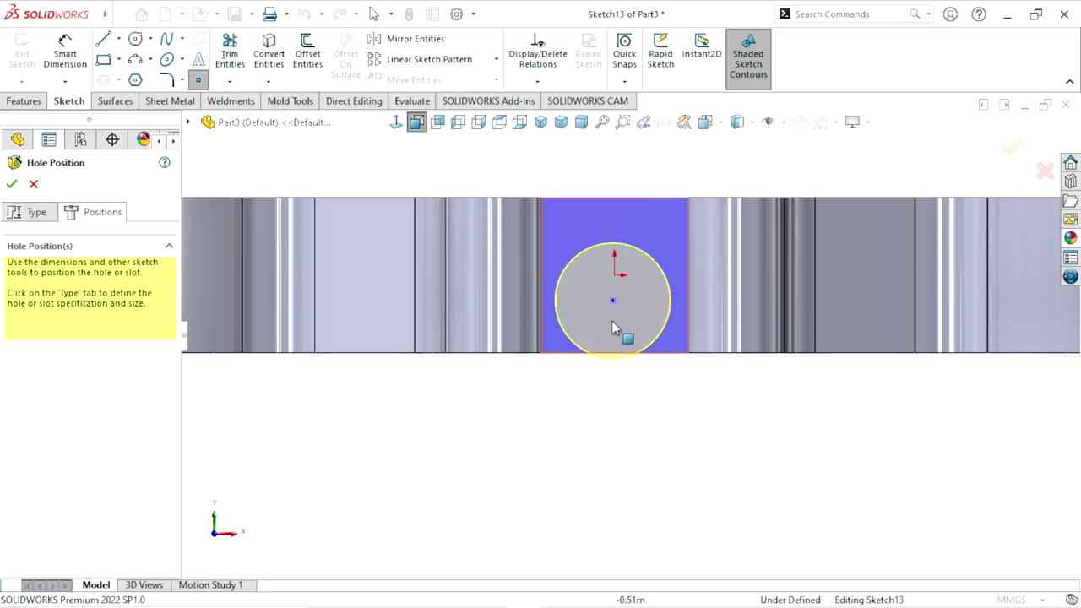
click(615, 280)
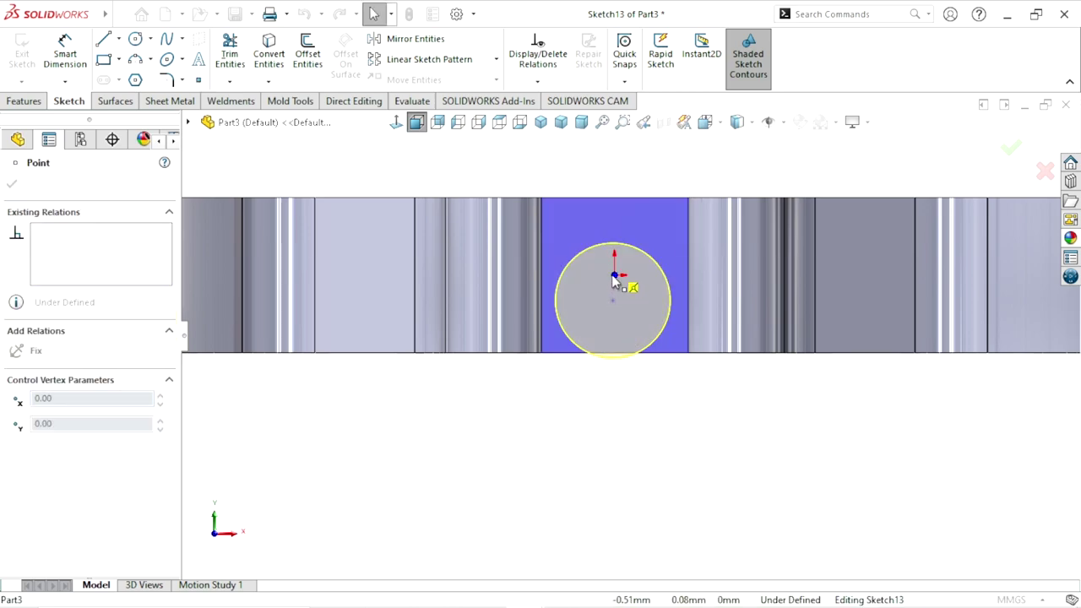
drag(617, 287, 614, 279)
Finish the edited Tap Drill for M20x1.5 Tap1 feature
scroll(629, 337, up, 2)
scroll(631, 329, down, 1)
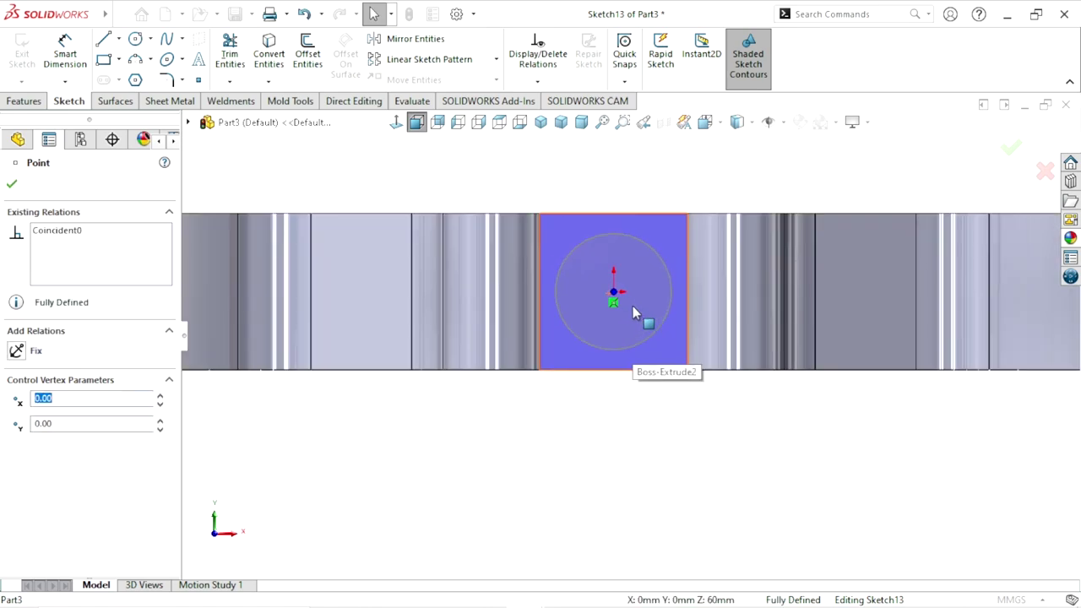
scroll(629, 308, down, 1)
scroll(629, 312, down, 1)
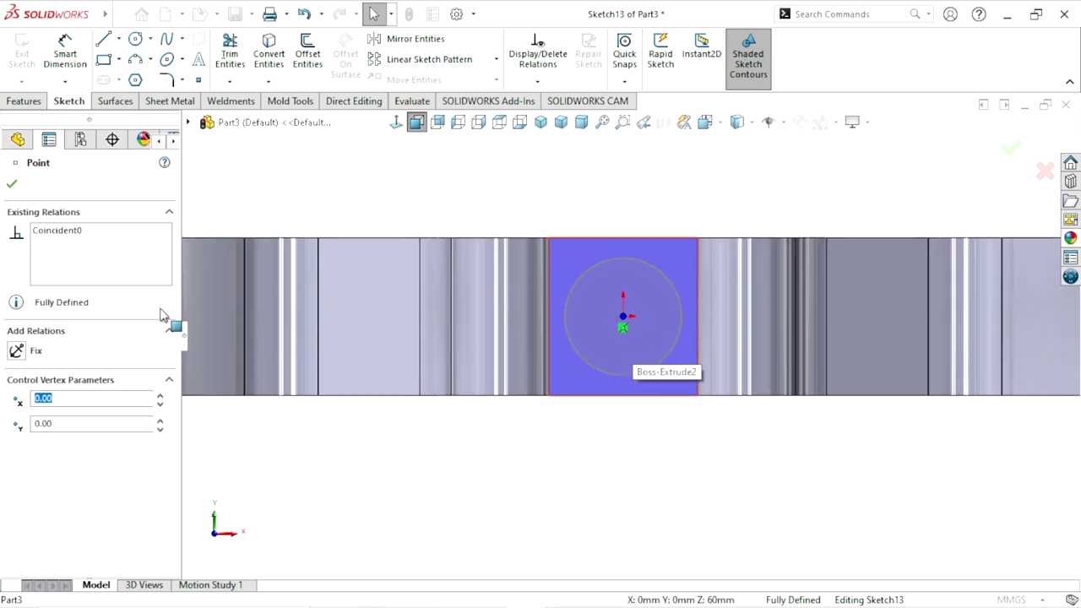
click(12, 185)
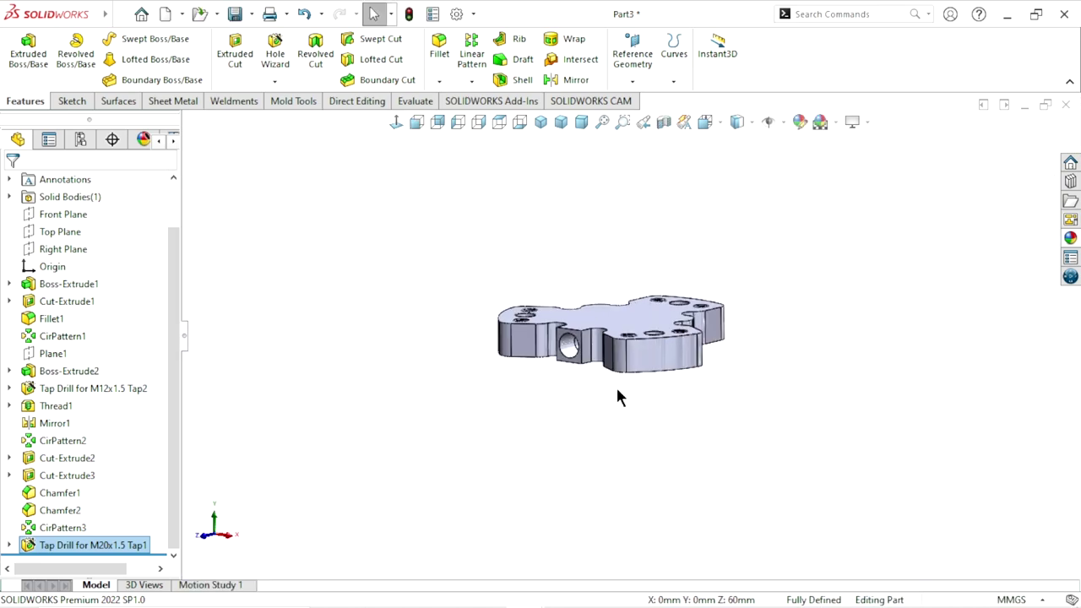
scroll(615, 362, down, 4)
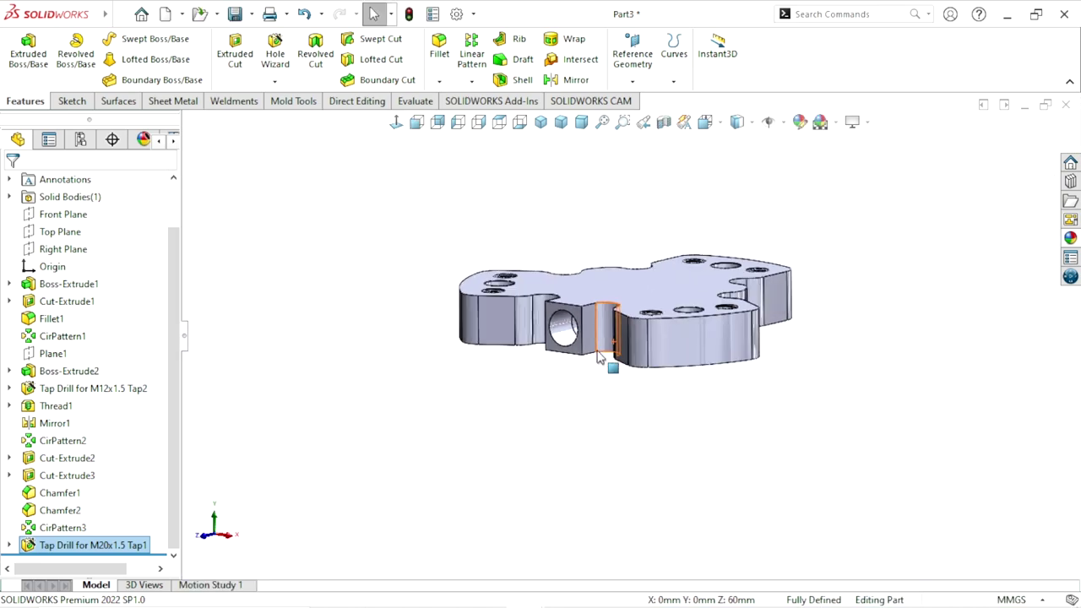
scroll(599, 351, down, 1)
Start a Hole Wizard hole on the side boss face with ISO standard, Drill sizes type
click(572, 358)
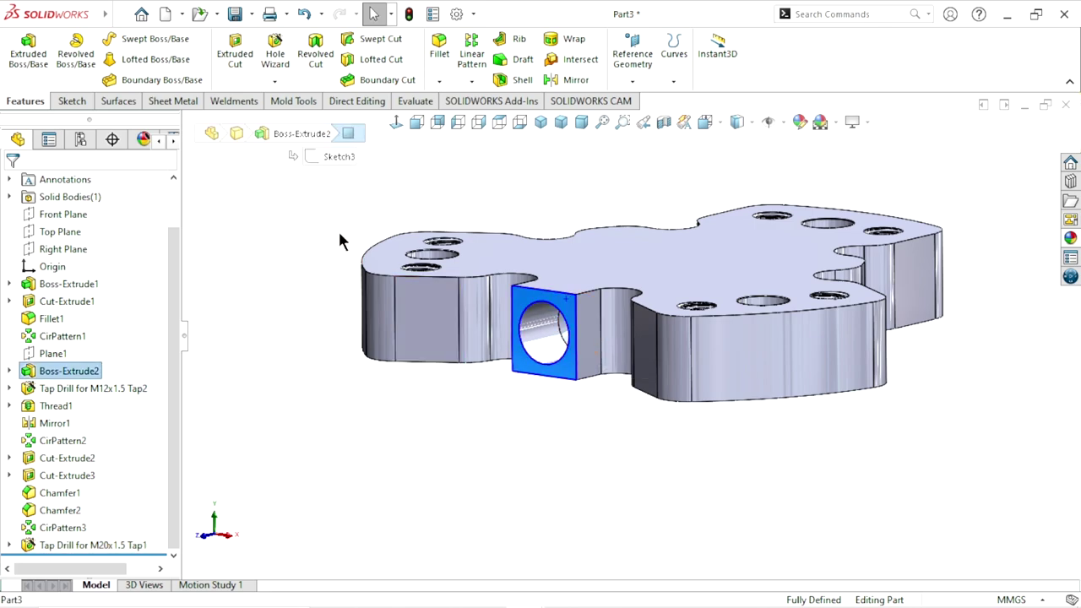
click(277, 52)
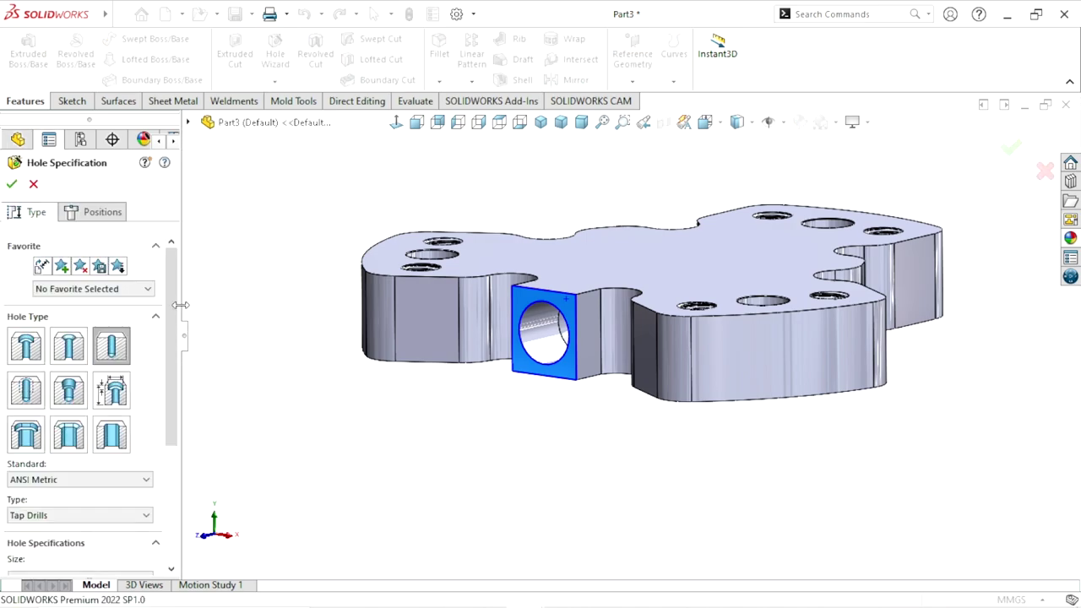
drag(173, 313, 170, 338)
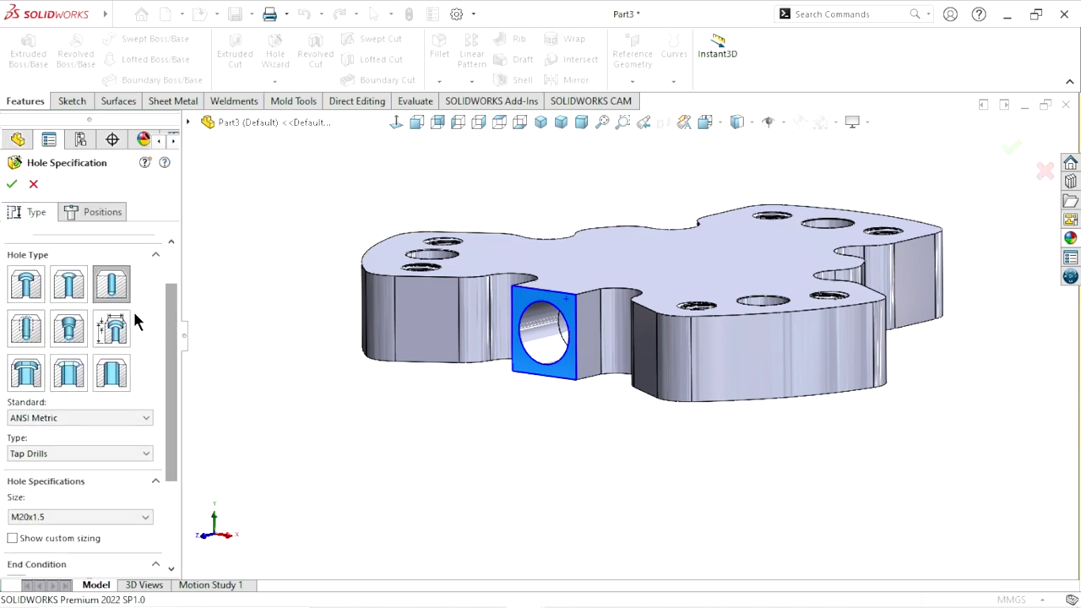
mouse_move(169, 381)
mouse_down()
mouse_move(168, 391)
mouse_move(172, 379)
mouse_up()
click(145, 368)
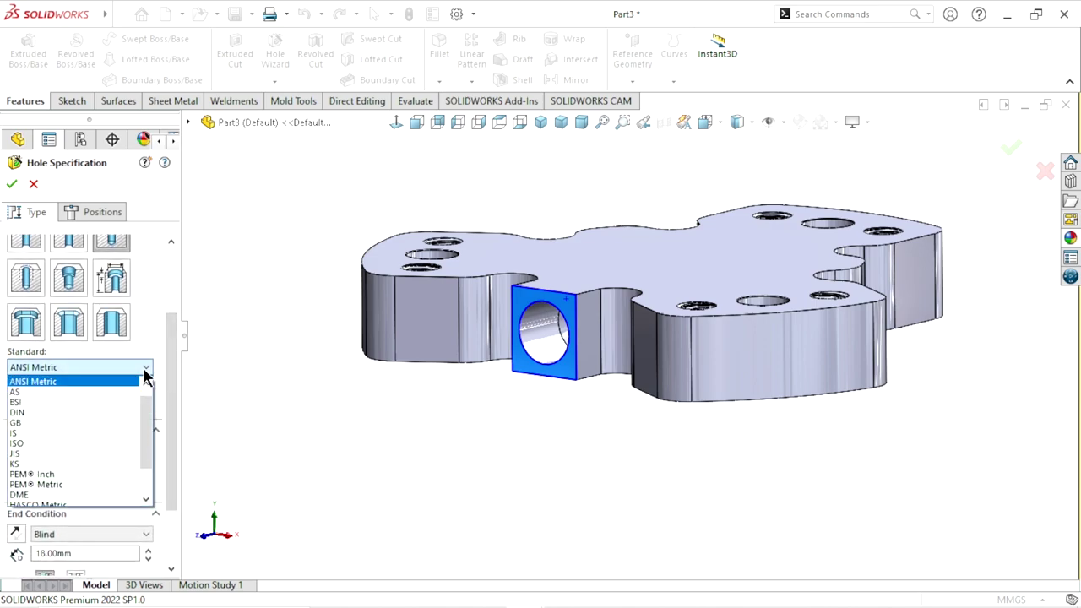
click(33, 443)
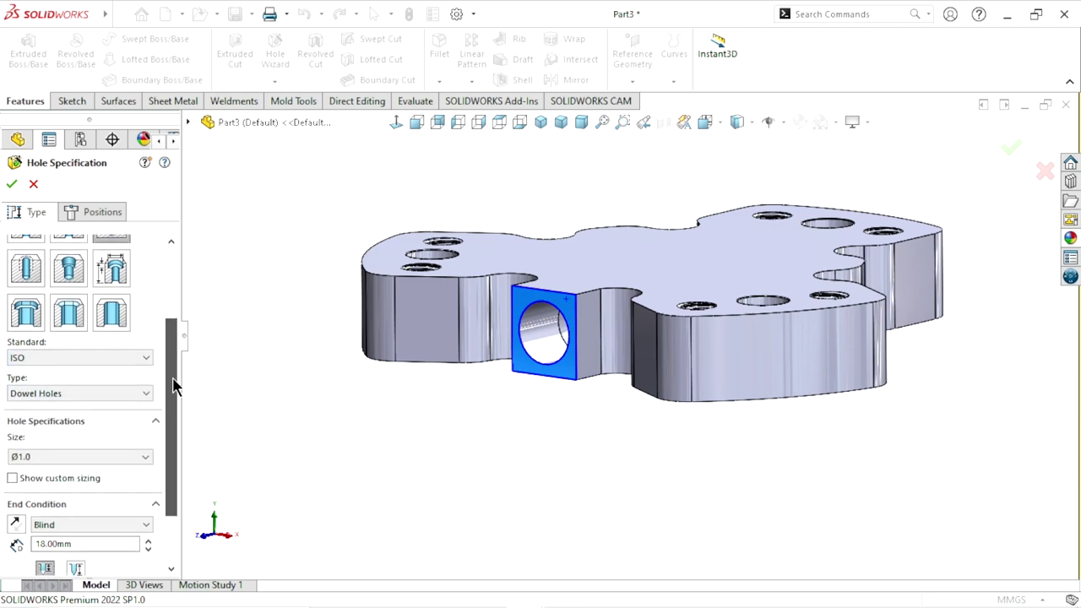
drag(169, 382, 169, 397)
click(147, 352)
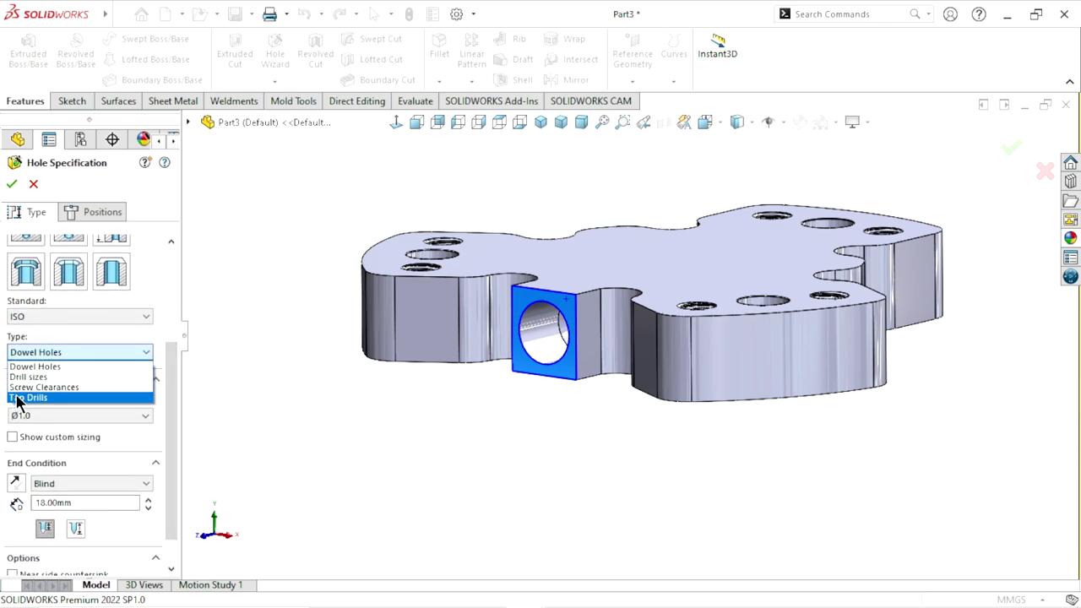
click(30, 376)
Set the drill size to Ø8.0 with a 30 mm blind depth
drag(173, 353, 167, 376)
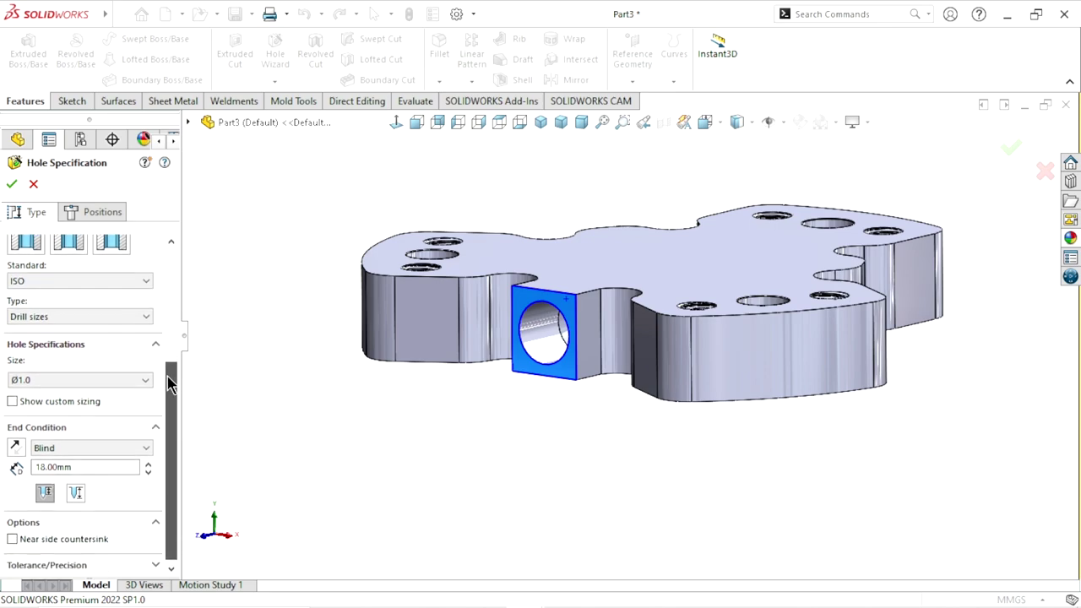
click(131, 377)
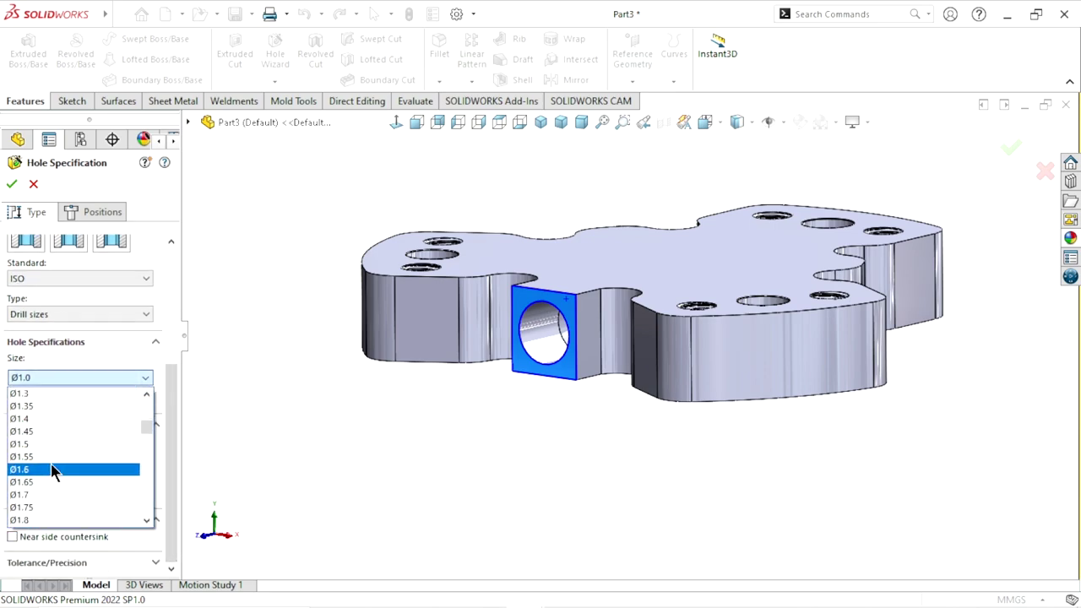
scroll(50, 463, down, 4)
scroll(51, 463, down, 5)
scroll(63, 470, down, 3)
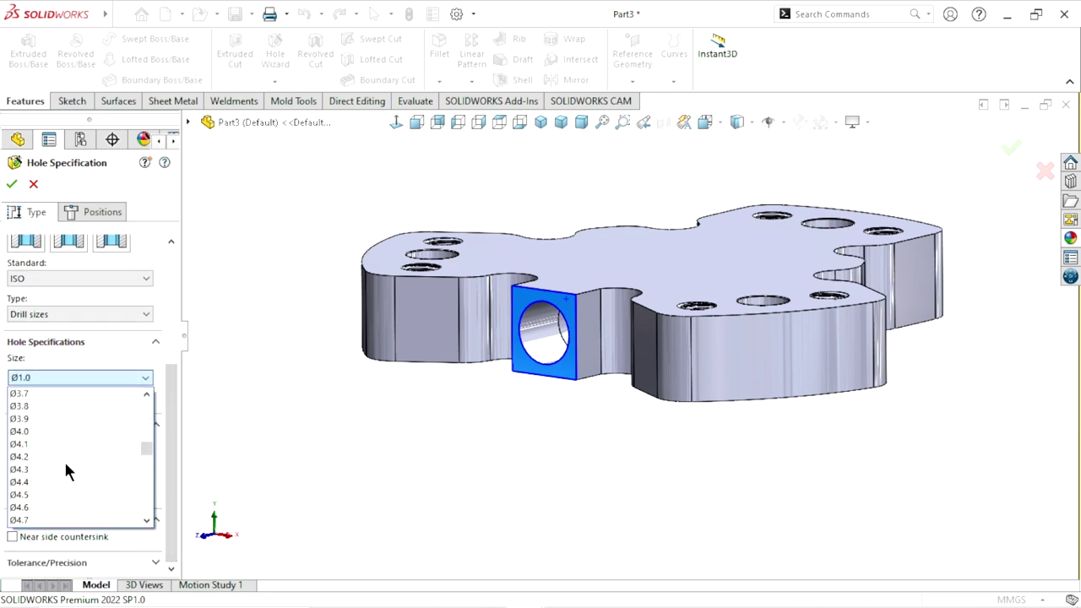
scroll(67, 467, down, 3)
scroll(76, 464, down, 3)
scroll(82, 463, down, 3)
scroll(81, 452, down, 2)
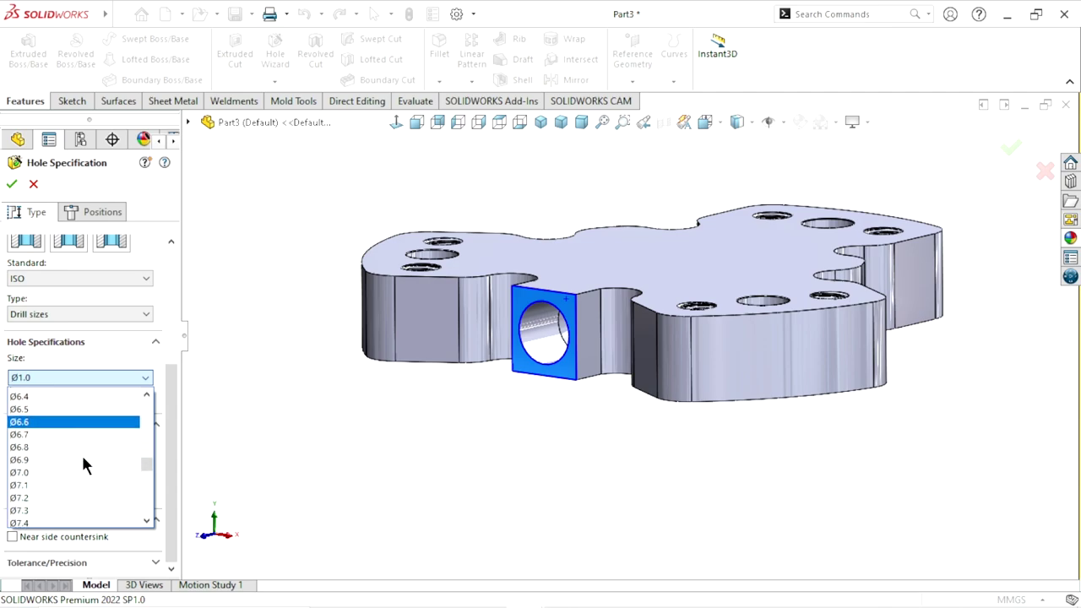
scroll(81, 452, down, 2)
scroll(84, 456, down, 2)
scroll(118, 473, down, 1)
drag(151, 484, 145, 471)
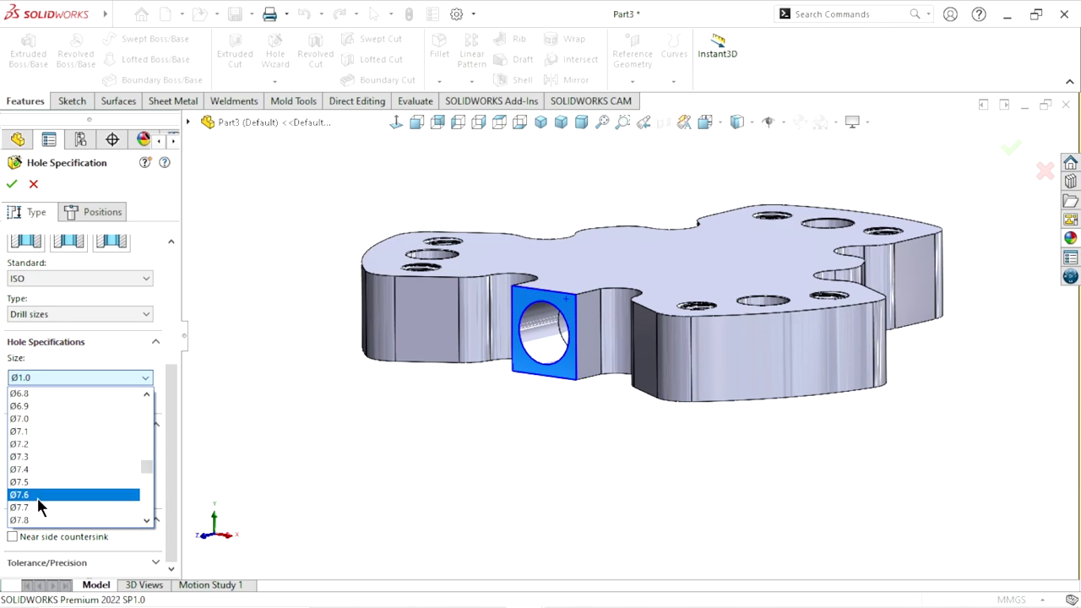
scroll(39, 493, down, 2)
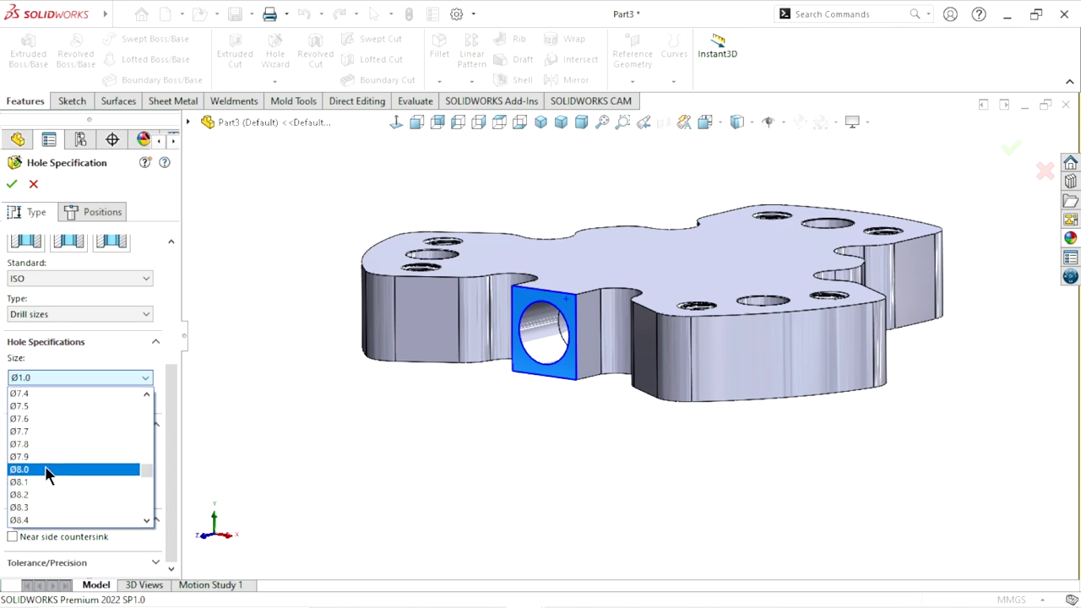
click(48, 469)
text(30)
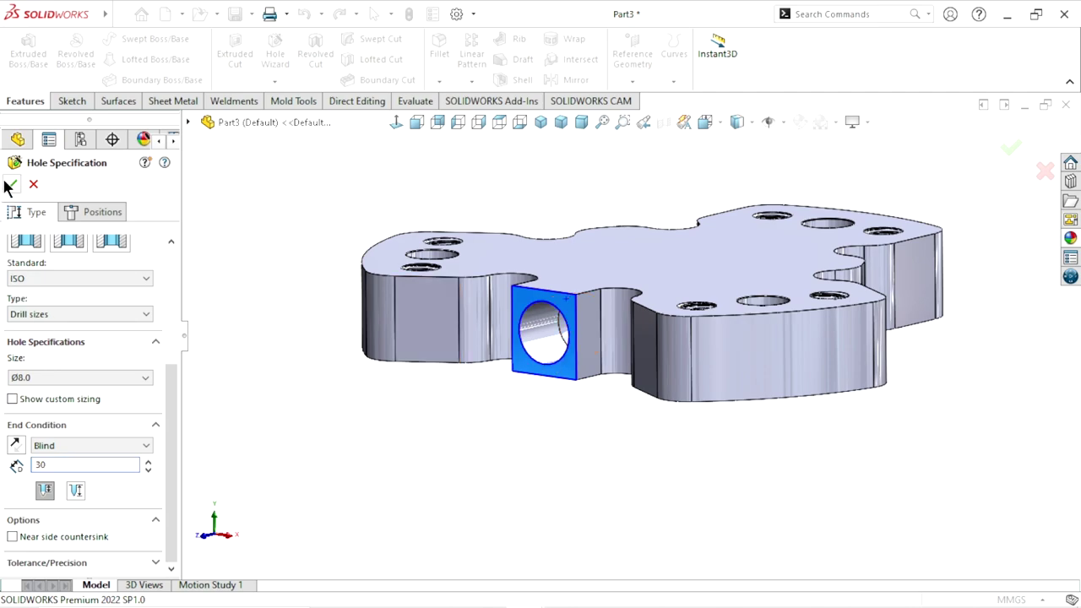
Centre the Ø8.0, 30 mm blind hole on the side tapped hole's circle, create it, and orbit to inspect
click(95, 214)
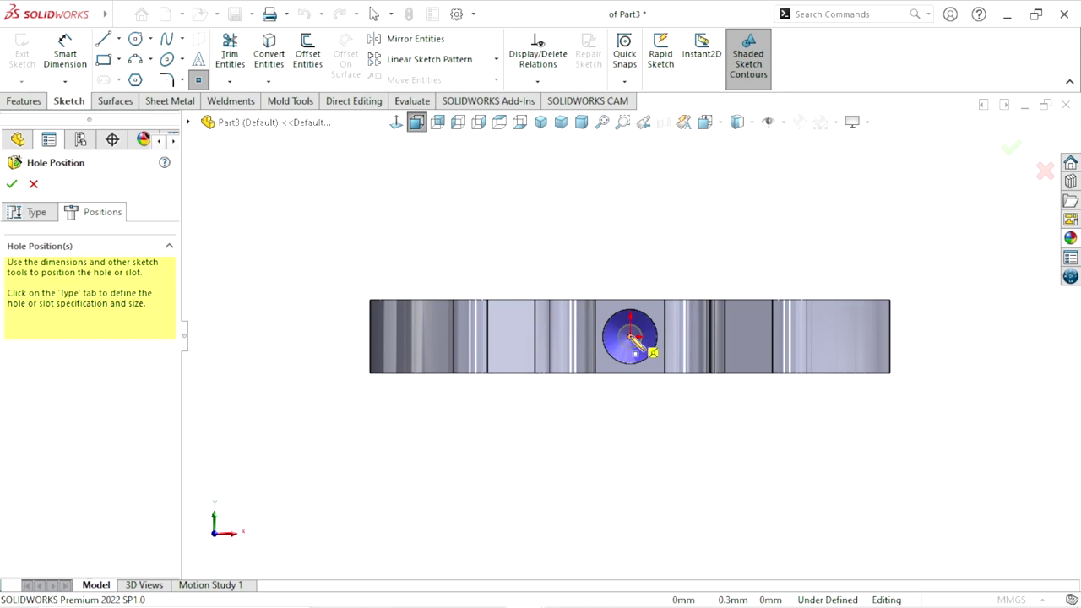
click(629, 337)
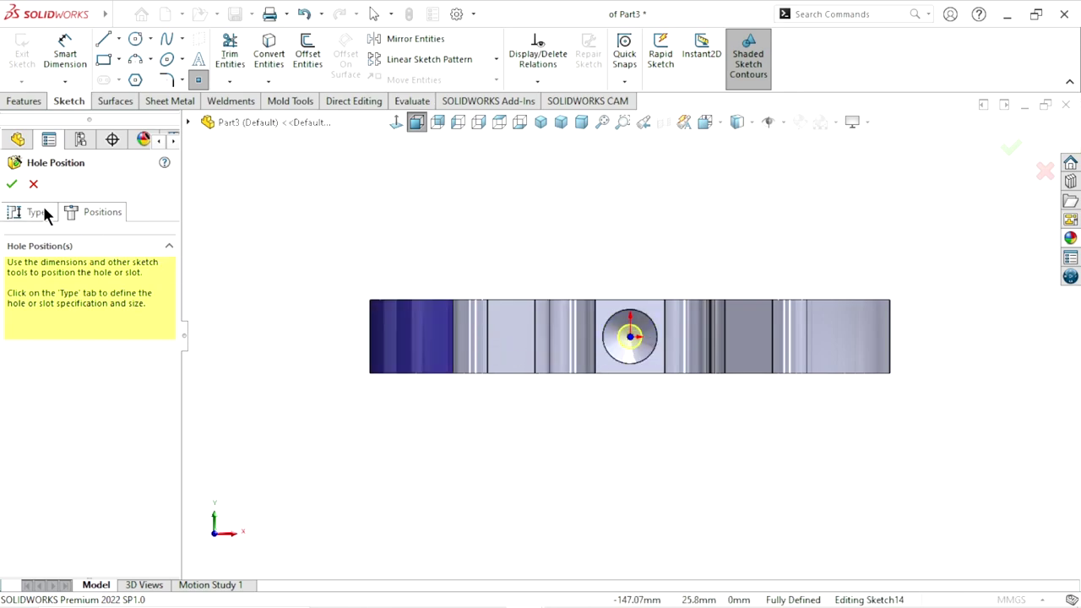
click(12, 184)
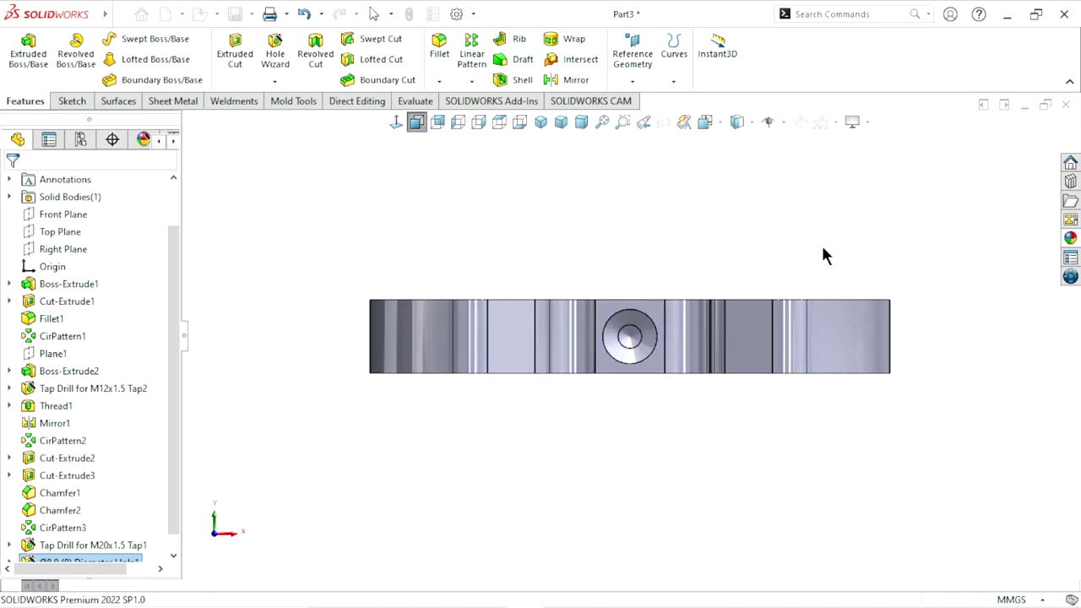
mouse_move(824, 254)
middle_down()
mouse_move(786, 270)
mouse_move(802, 285)
mouse_move(842, 231)
mouse_move(802, 270)
mouse_move(667, 351)
middle_up()
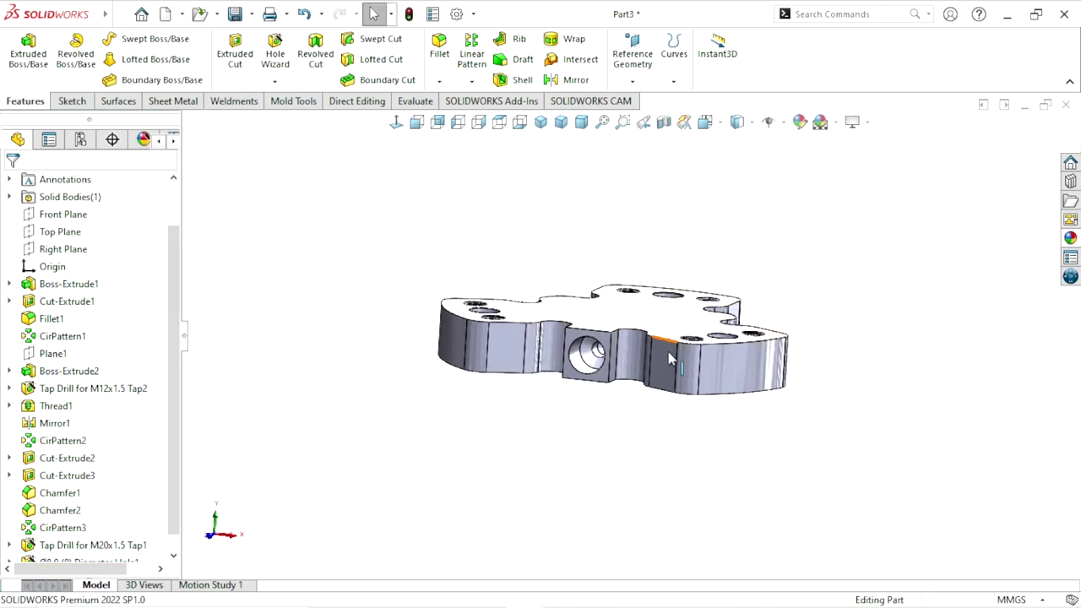
scroll(668, 352, down, 3)
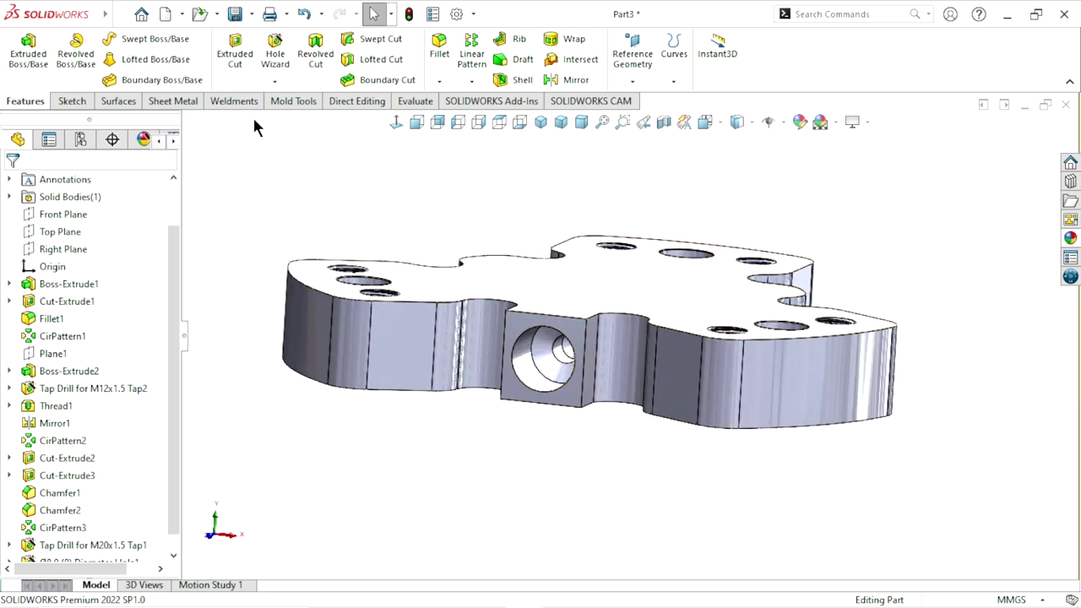
Add a Thread on the side hole's circular edge with a blind depth of 18 mm
click(275, 81)
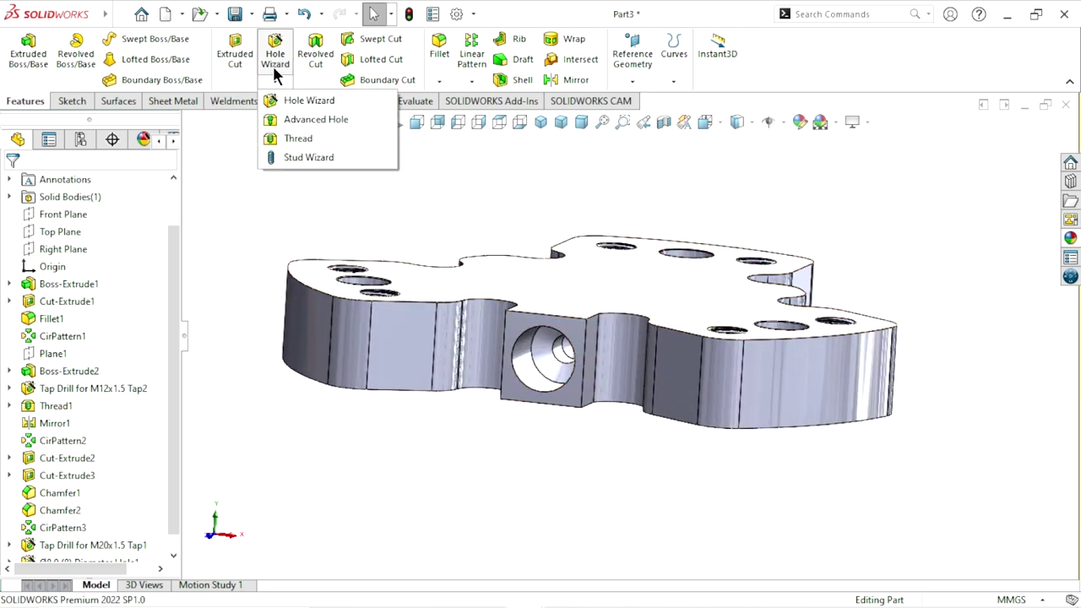
click(297, 139)
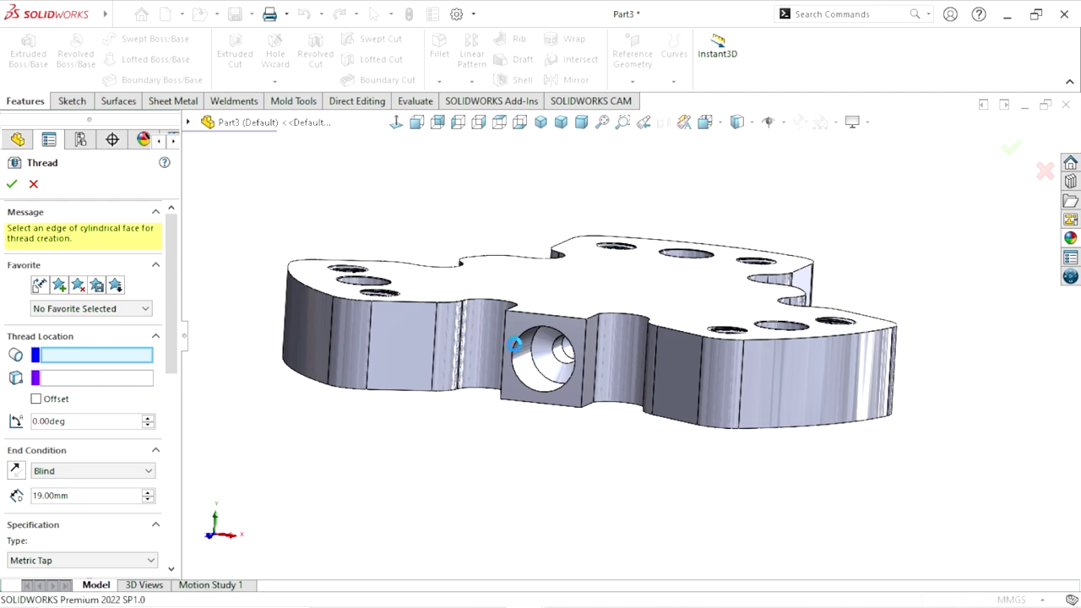
click(515, 345)
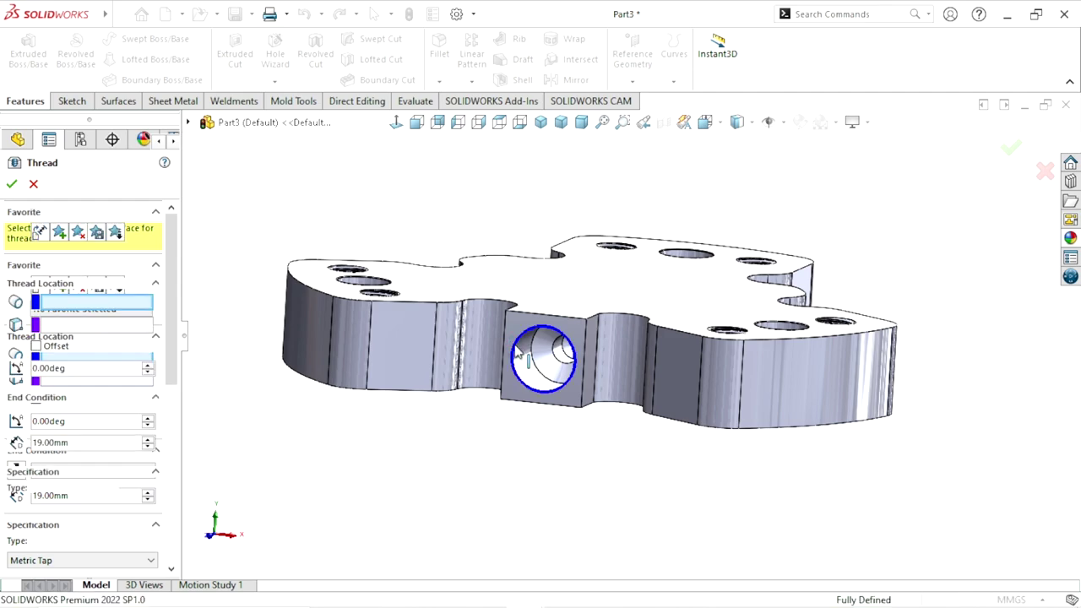
drag(173, 304, 168, 338)
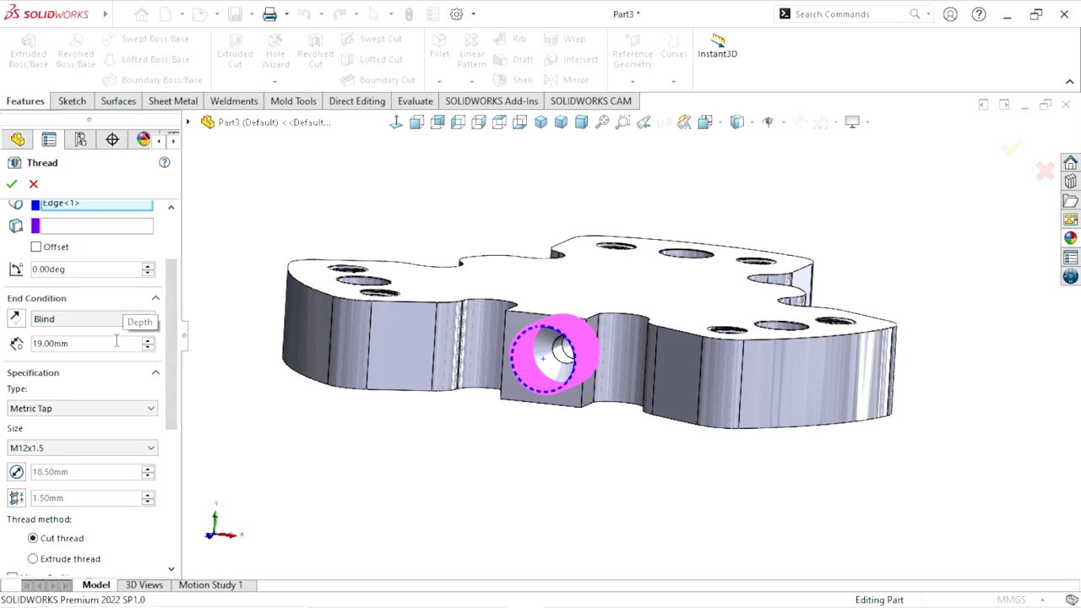
drag(97, 345, 3, 349)
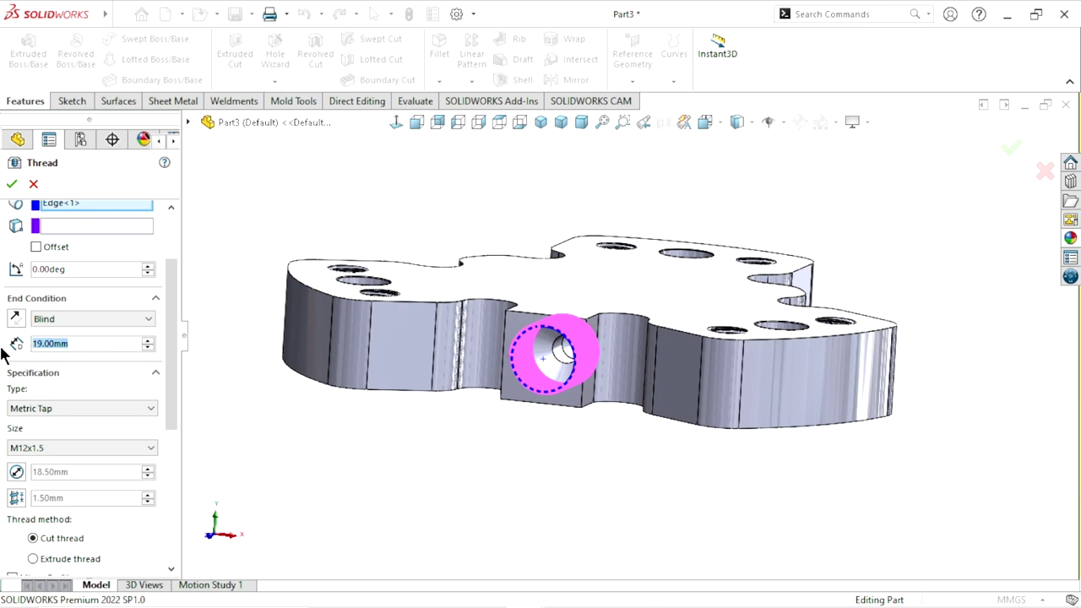
text(1)
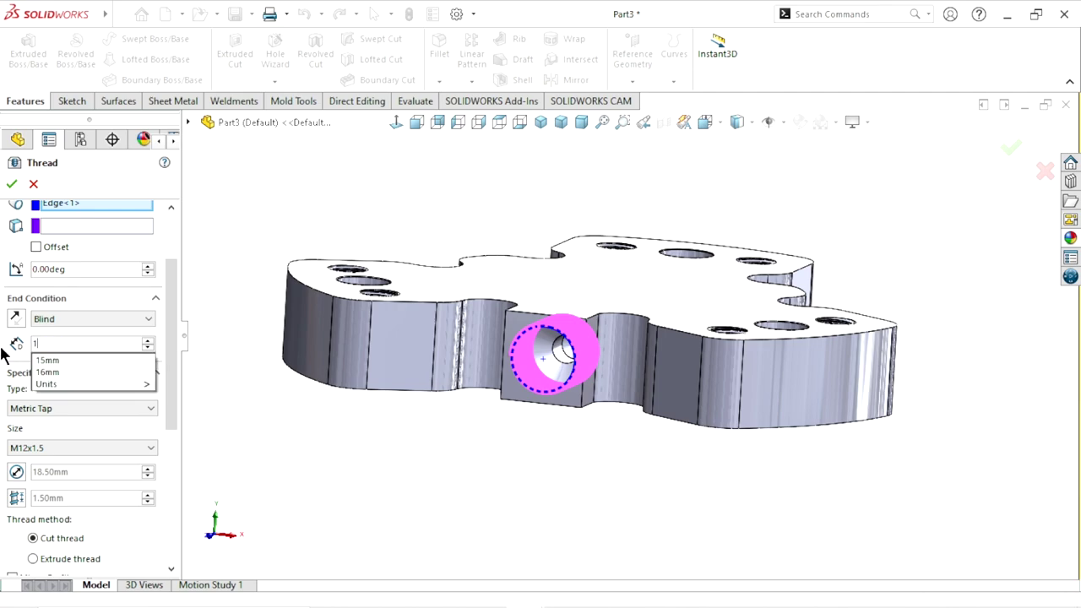
text(8)
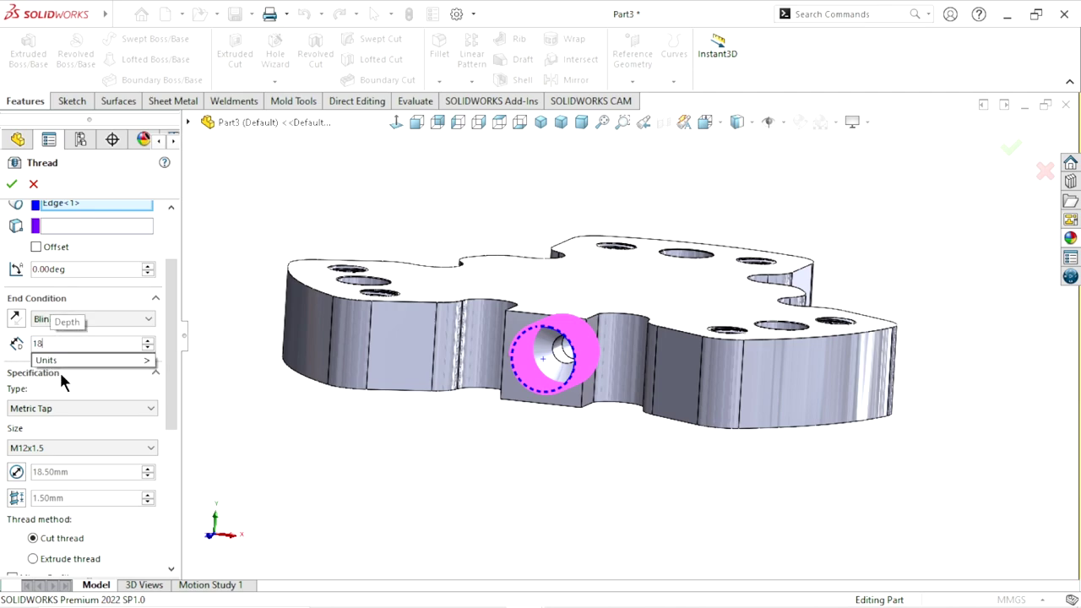
key(Return)
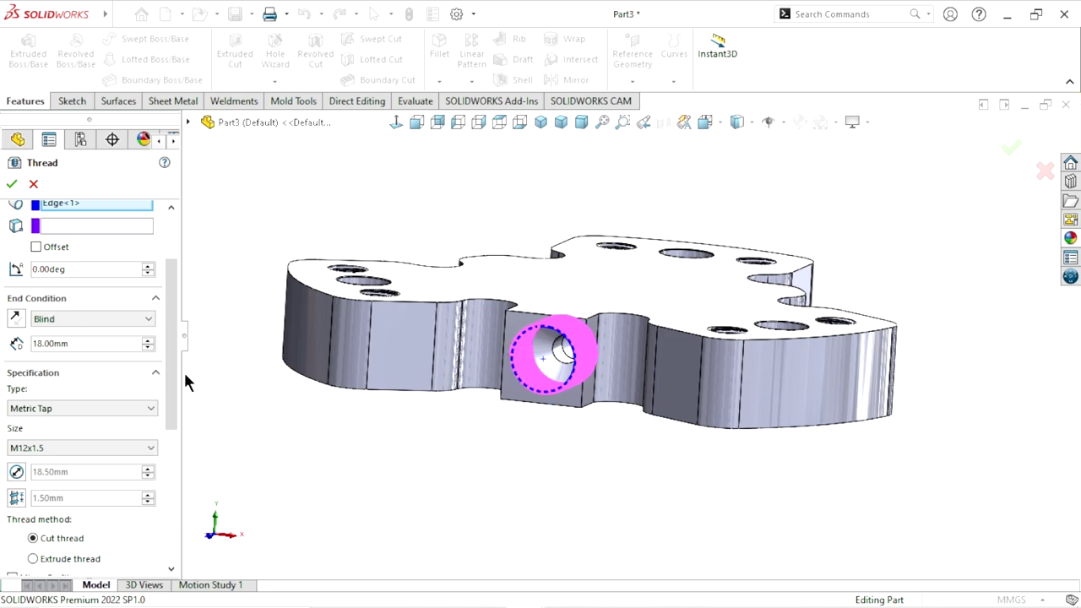
drag(166, 376, 167, 418)
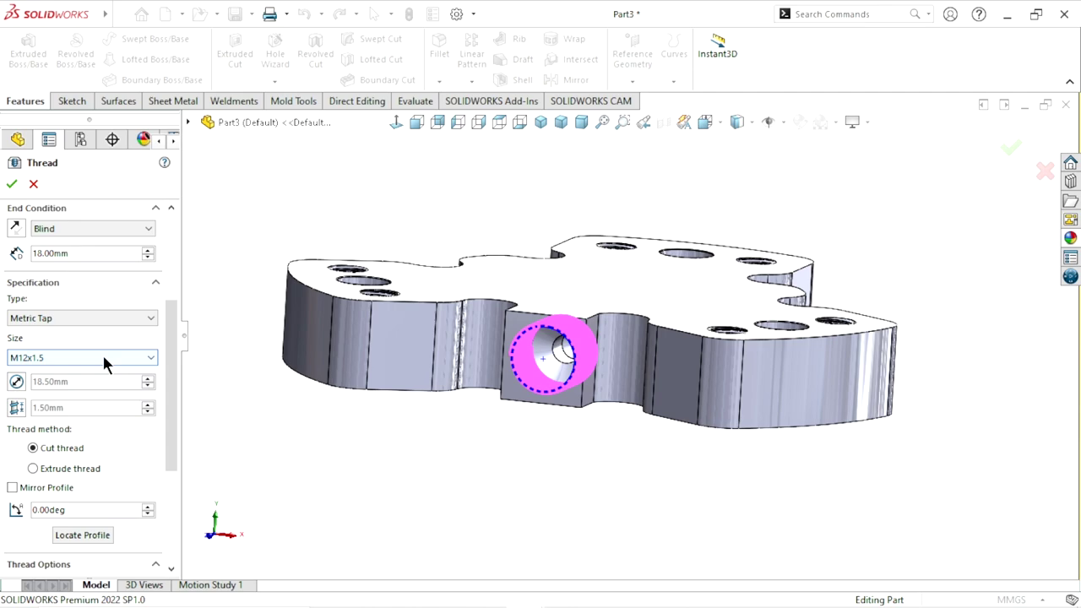
Set the thread size to M20x1.5 with a reversed 2 mm offset and maintained thread length
click(104, 359)
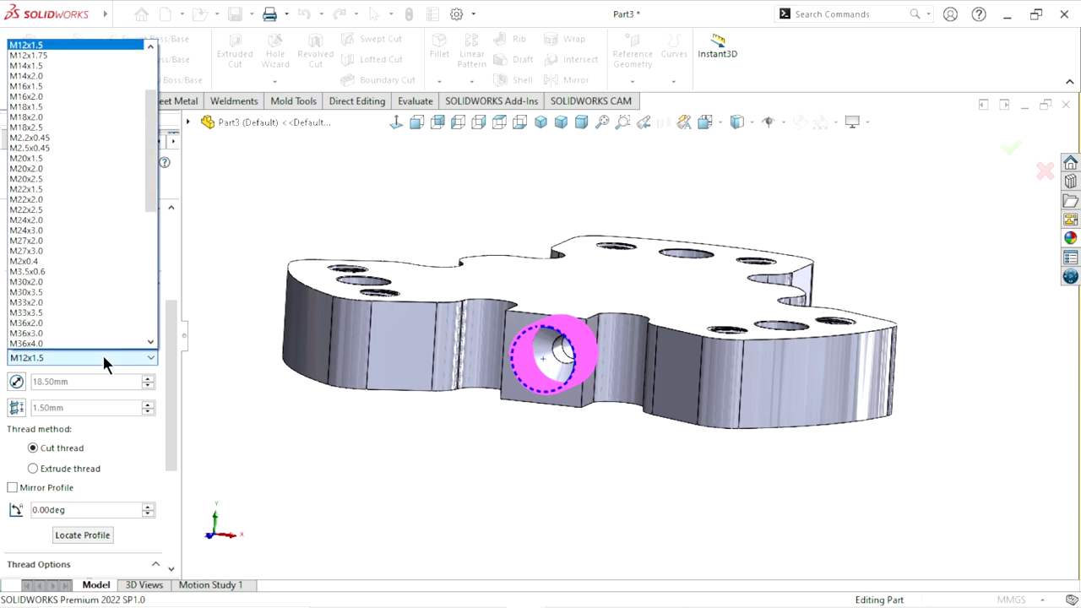
drag(147, 206, 158, 136)
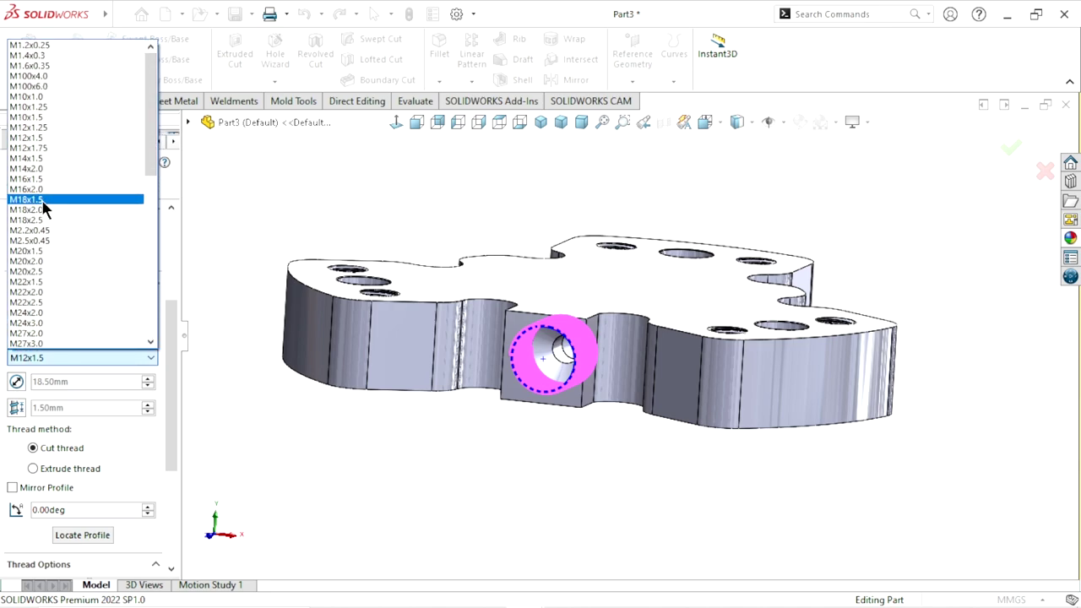
click(45, 251)
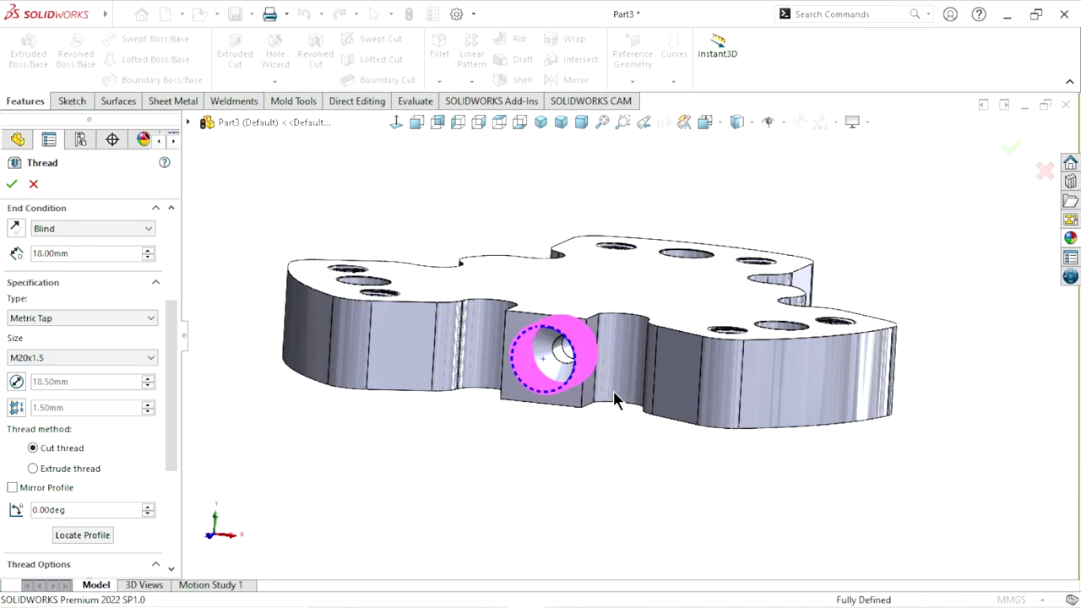
mouse_move(173, 376)
mouse_down()
mouse_move(172, 389)
mouse_move(174, 242)
mouse_up()
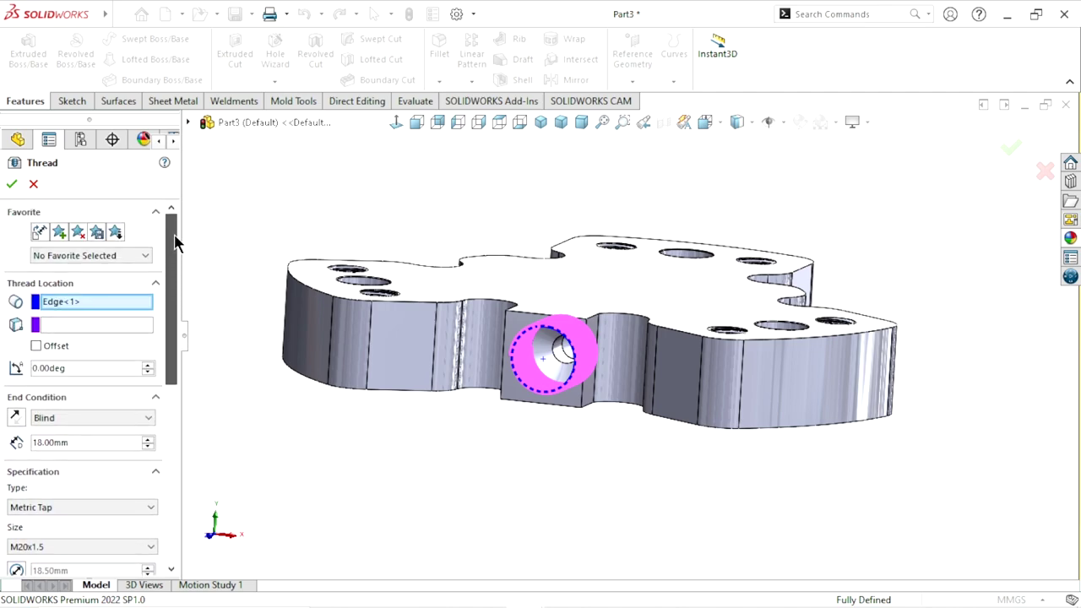
click(36, 346)
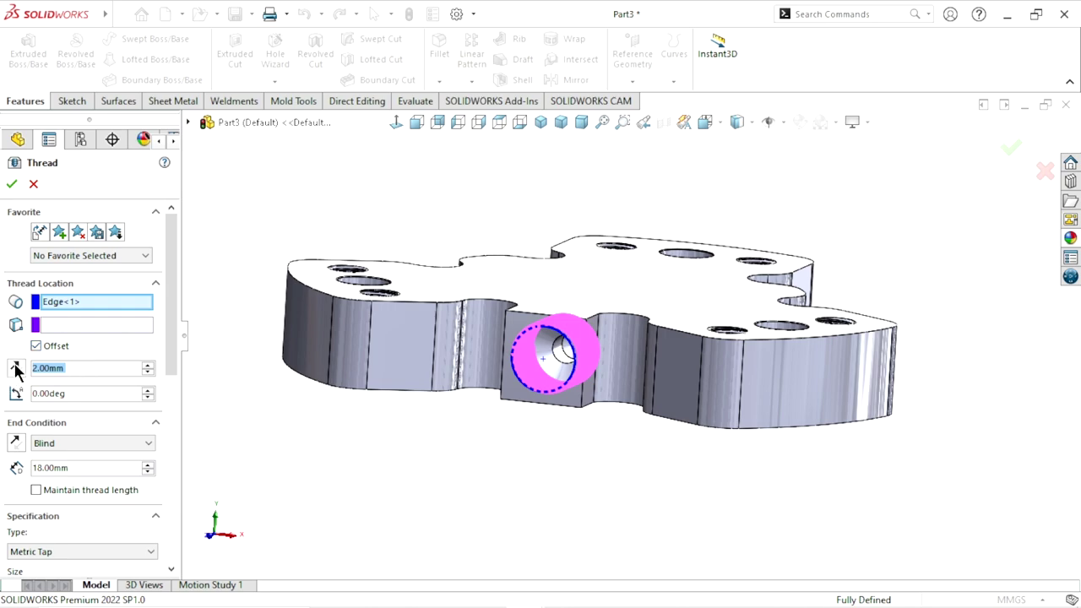
click(16, 369)
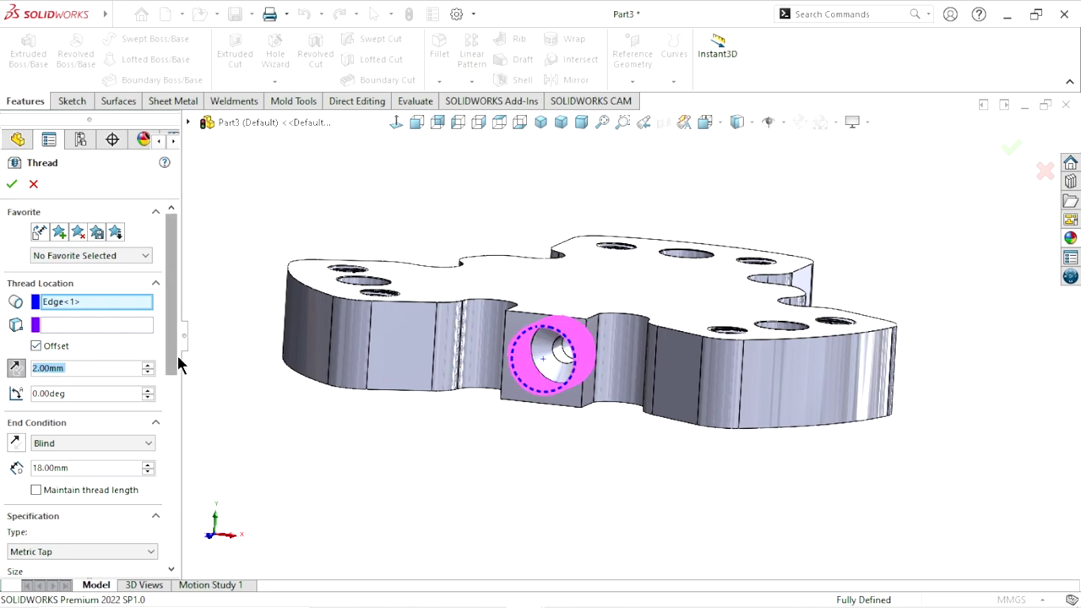
drag(175, 362, 157, 386)
click(36, 432)
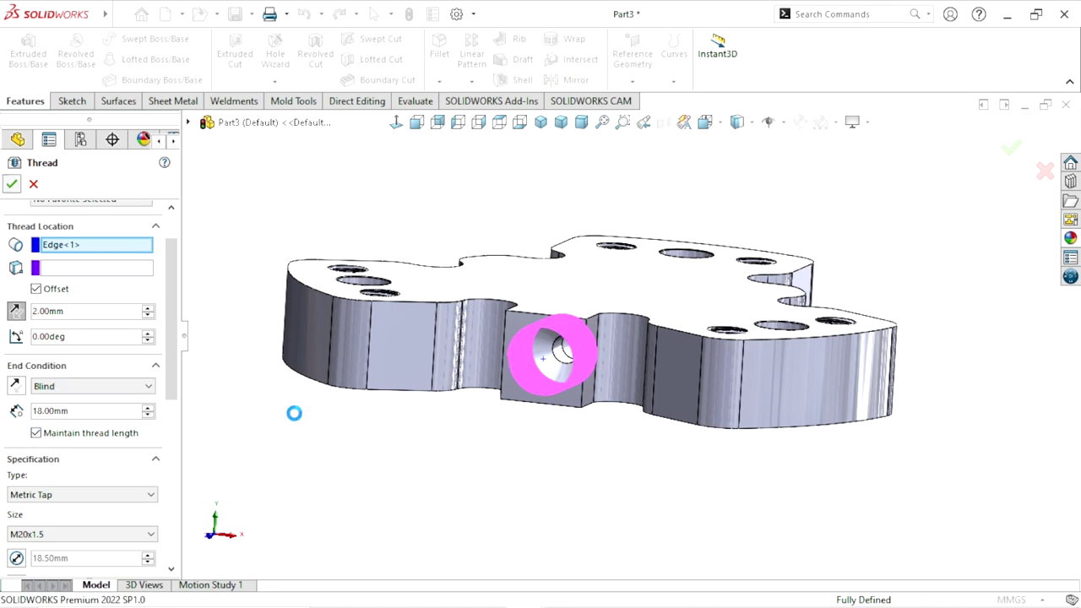
Create the M20x1.5 thread and orbit the plate to view it from above
key(Return)
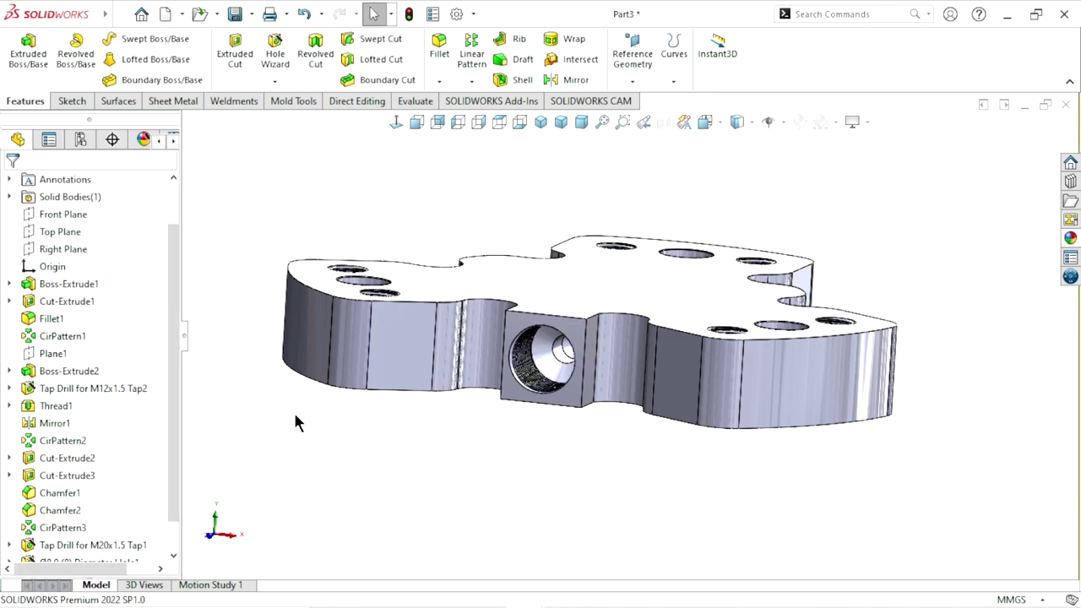
scroll(628, 342, up, 3)
mouse_move(628, 335)
middle_down()
mouse_move(640, 290)
mouse_move(606, 273)
mouse_move(617, 369)
mouse_move(646, 338)
mouse_move(584, 344)
mouse_move(618, 341)
middle_up()
scroll(618, 341, up, 3)
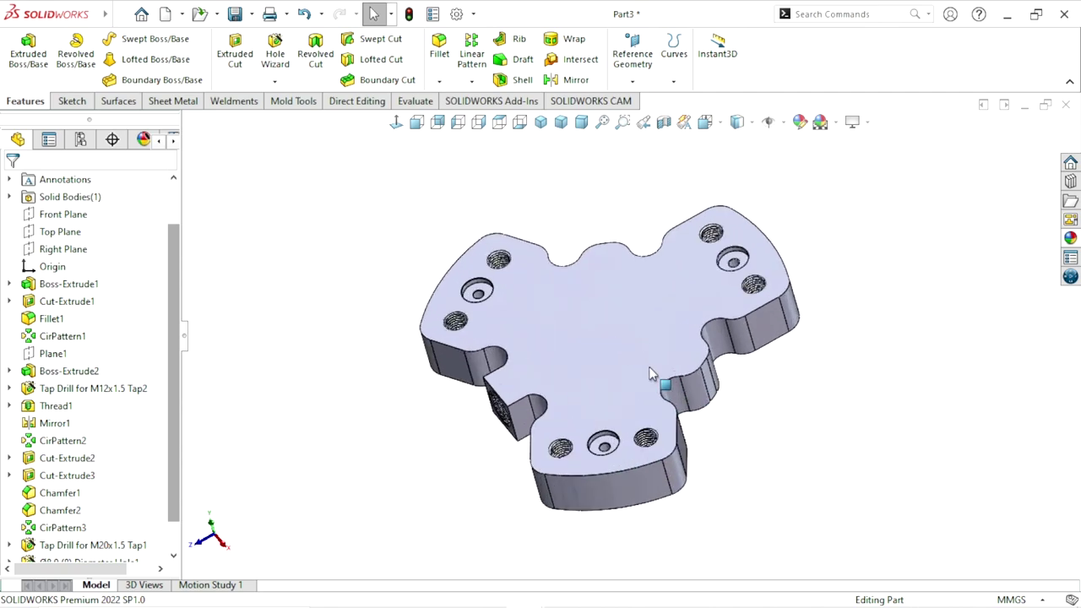
middle_drag(647, 380, 661, 343)
scroll(650, 364, up, 3)
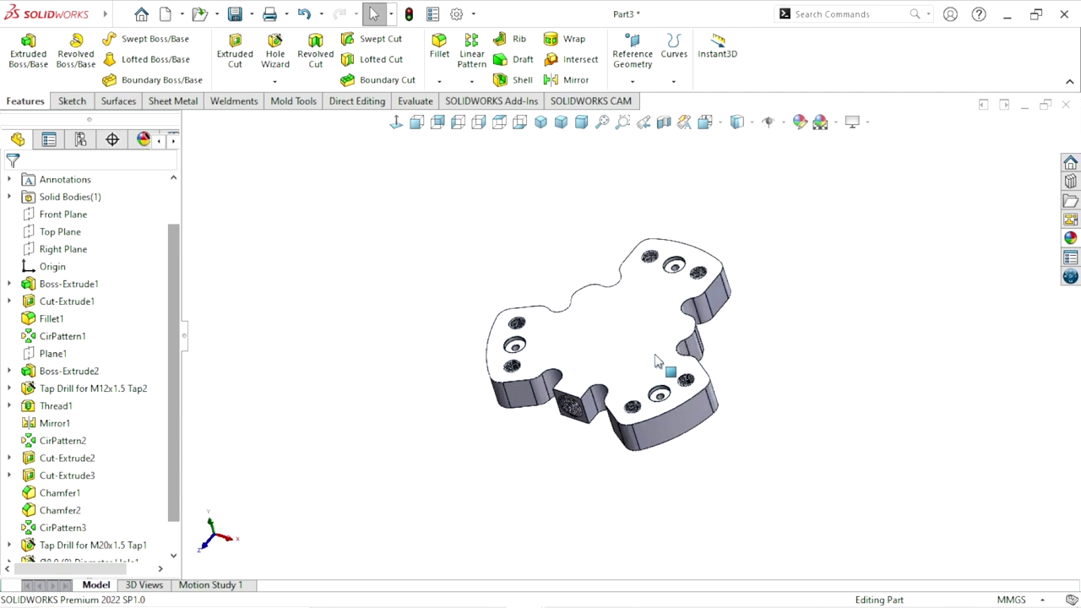
Select the plate's top face and set the view Normal To it
click(615, 367)
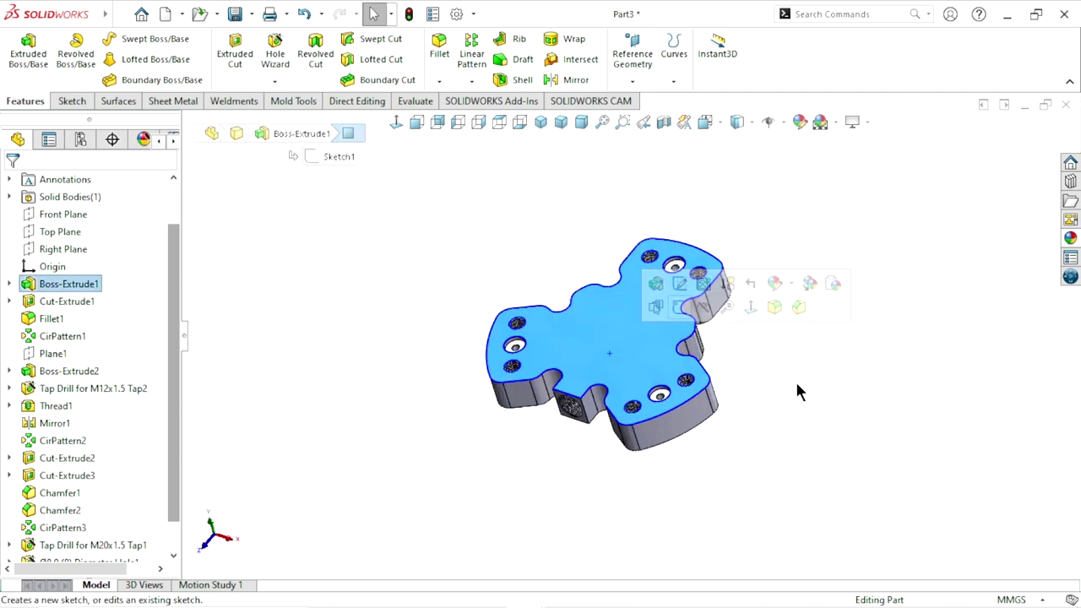
click(794, 380)
click(614, 336)
click(677, 284)
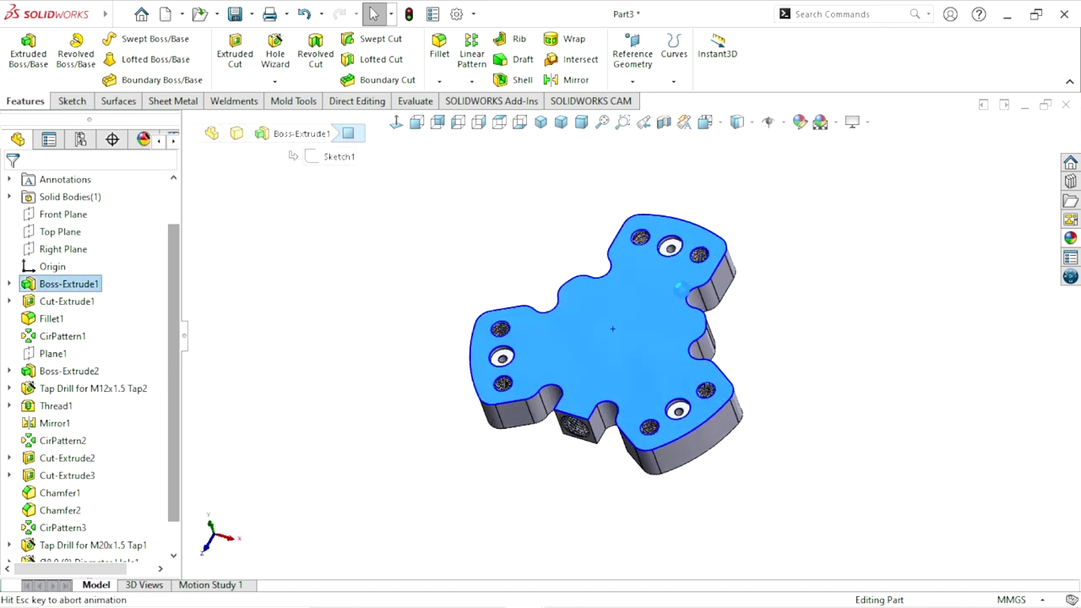
Sketch a circle centred on the origin on the plate's top face
click(22, 53)
click(135, 39)
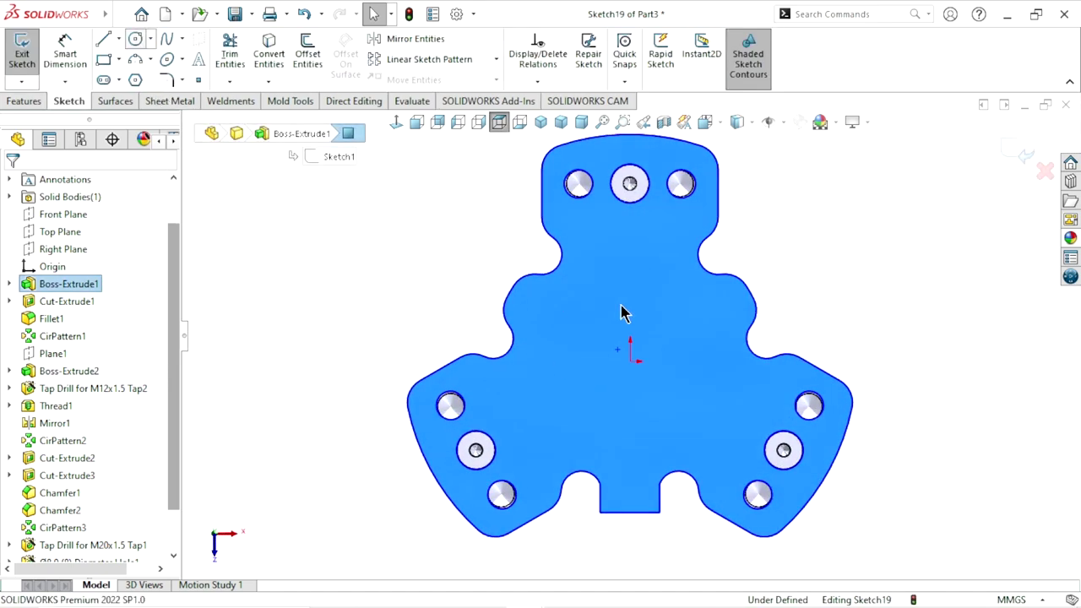
click(637, 361)
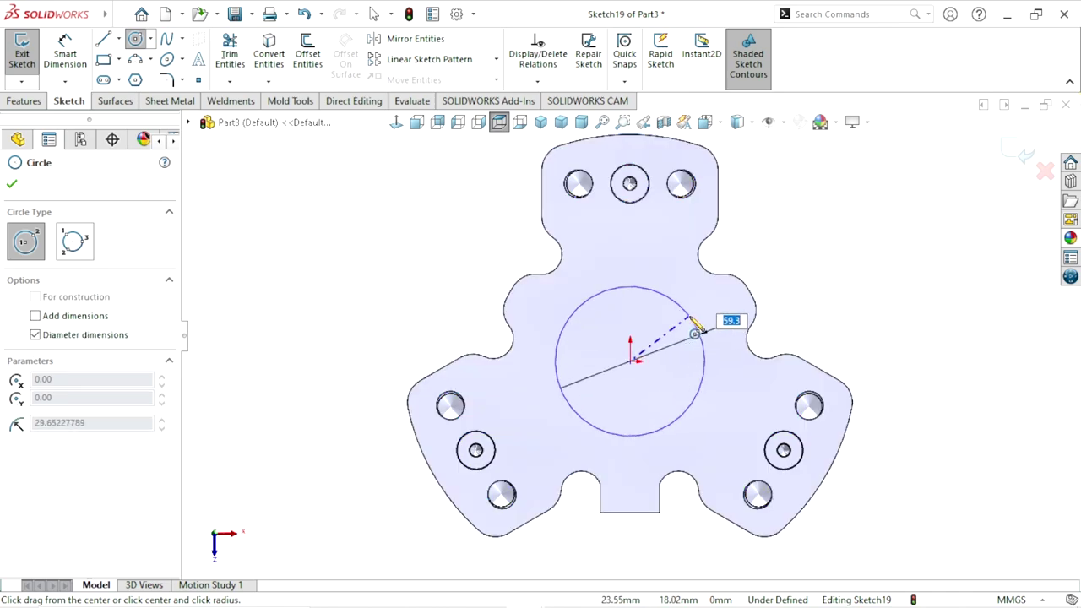
click(690, 321)
key(Escape)
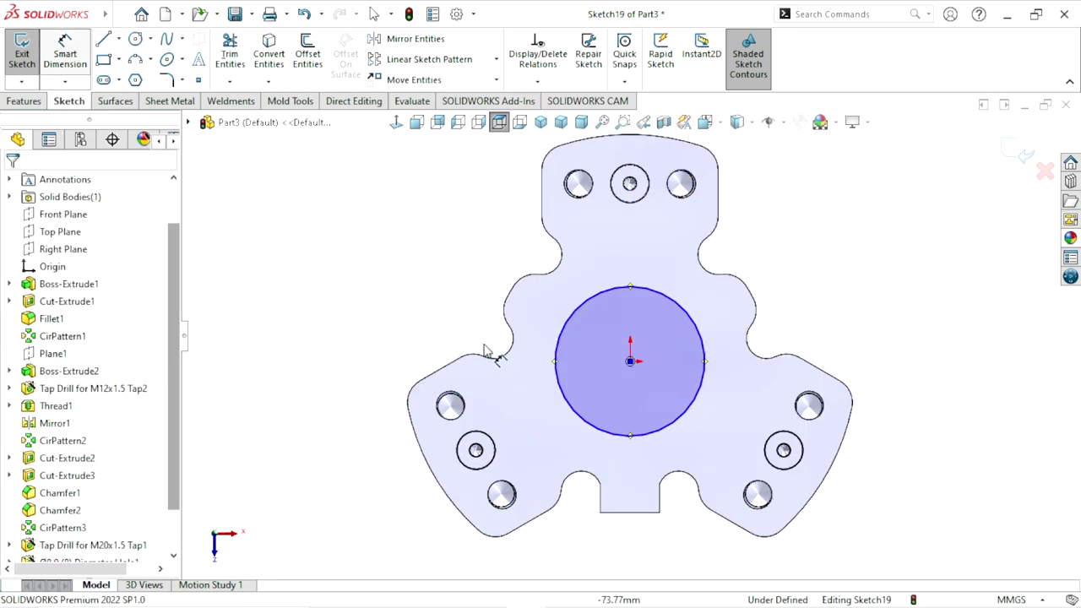
Dimension the circle's diameter to 52 mm so the sketch is fully defined
key(d)
click(705, 346)
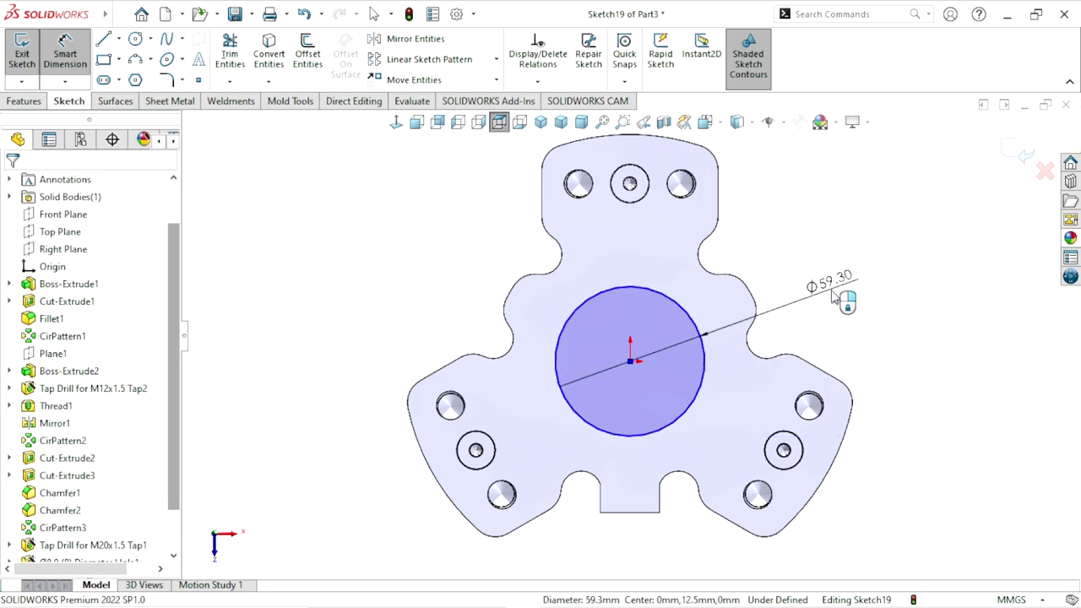
click(831, 295)
text(52)
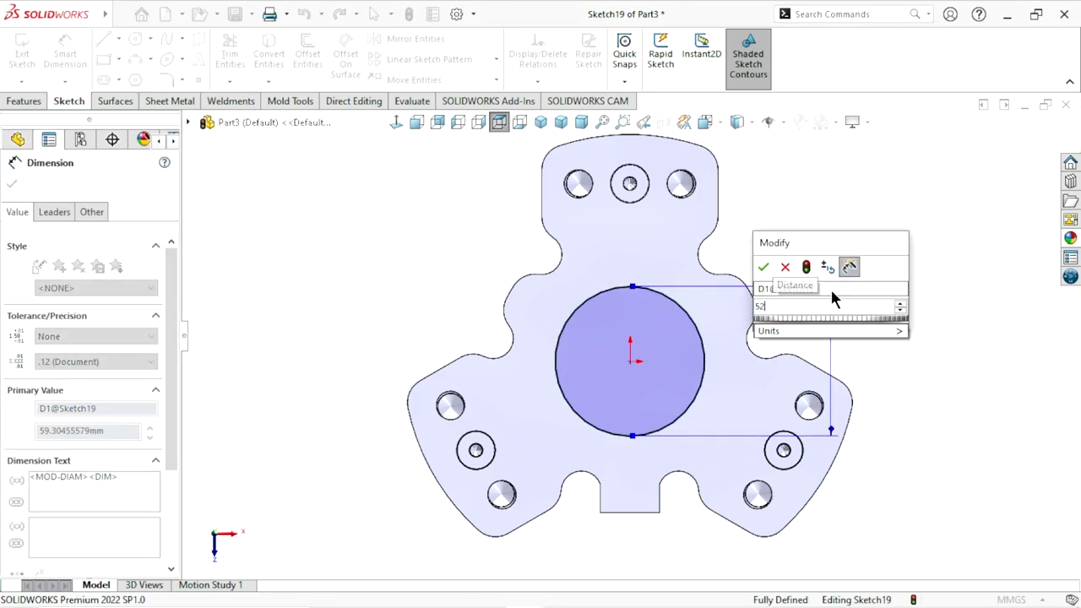
click(763, 266)
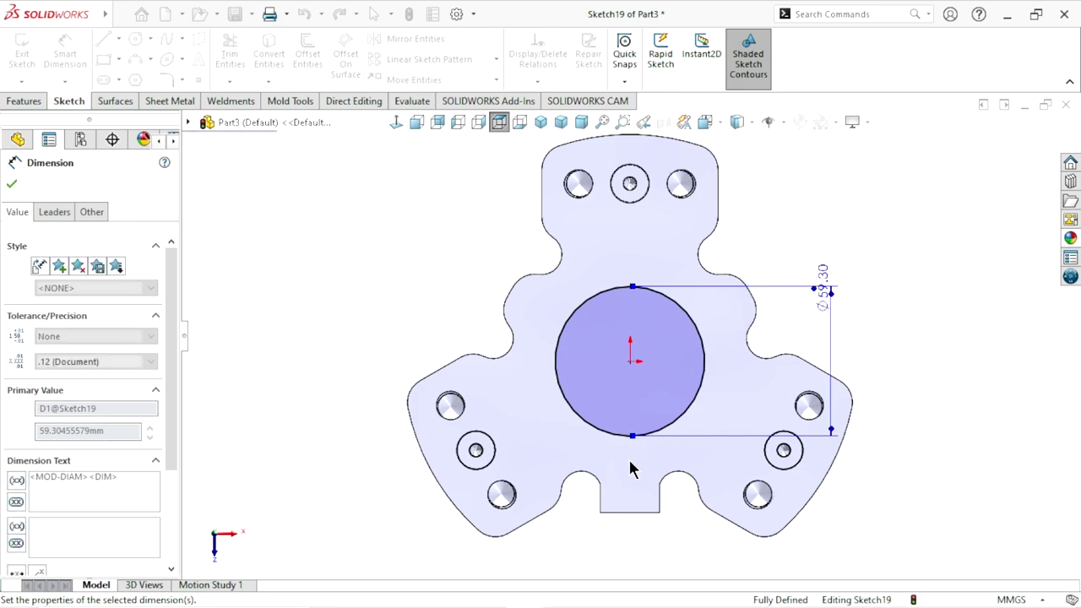
click(12, 183)
click(23, 100)
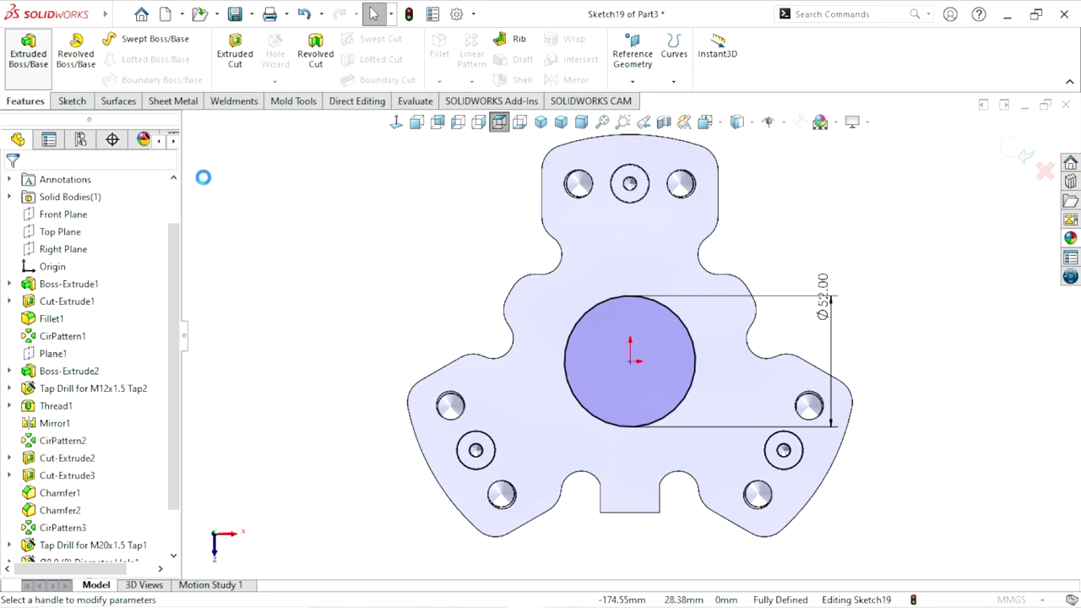
click(32, 180)
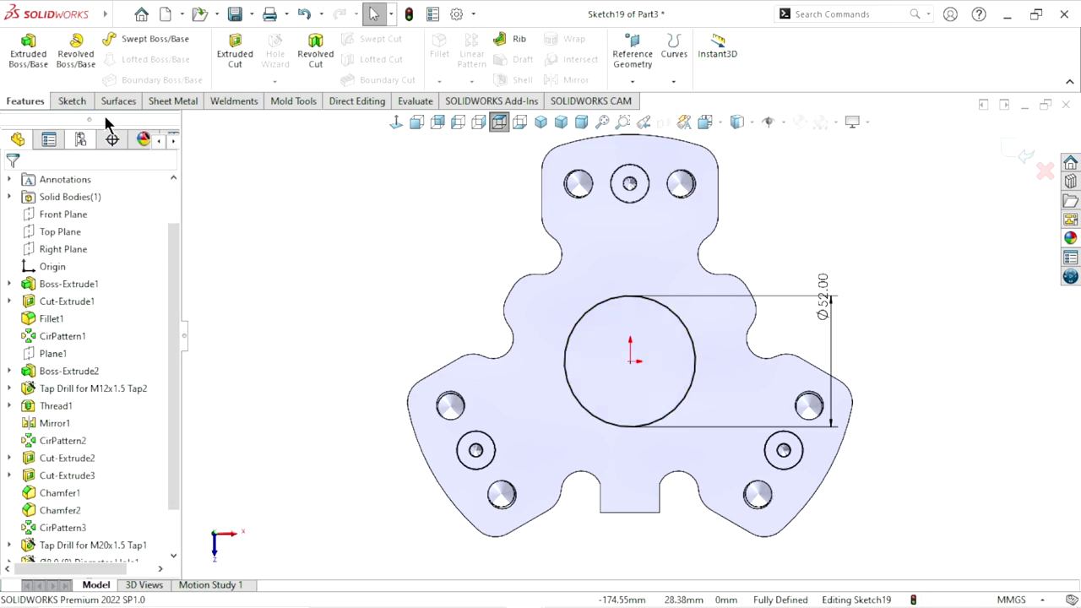
Extrude-cut the Ø52 circle 16 mm blind into the plate
click(218, 65)
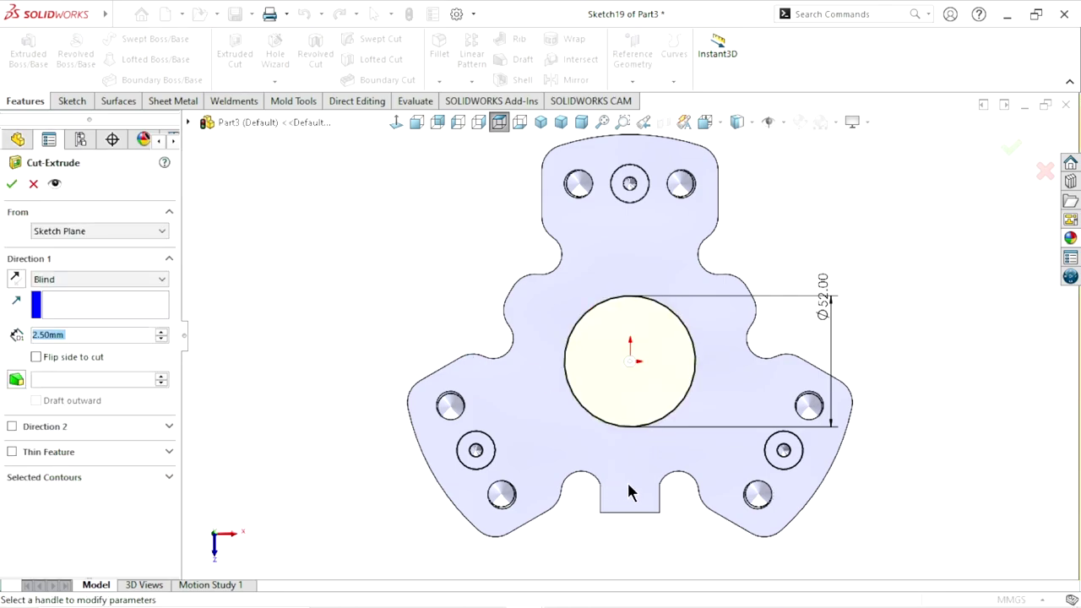
click(75, 335)
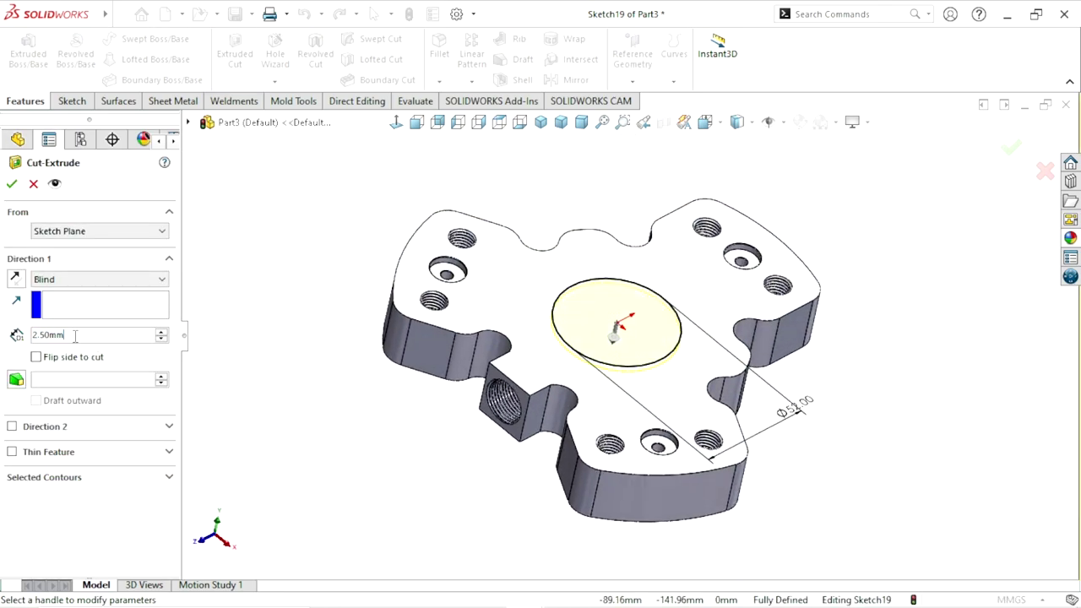
text(1)
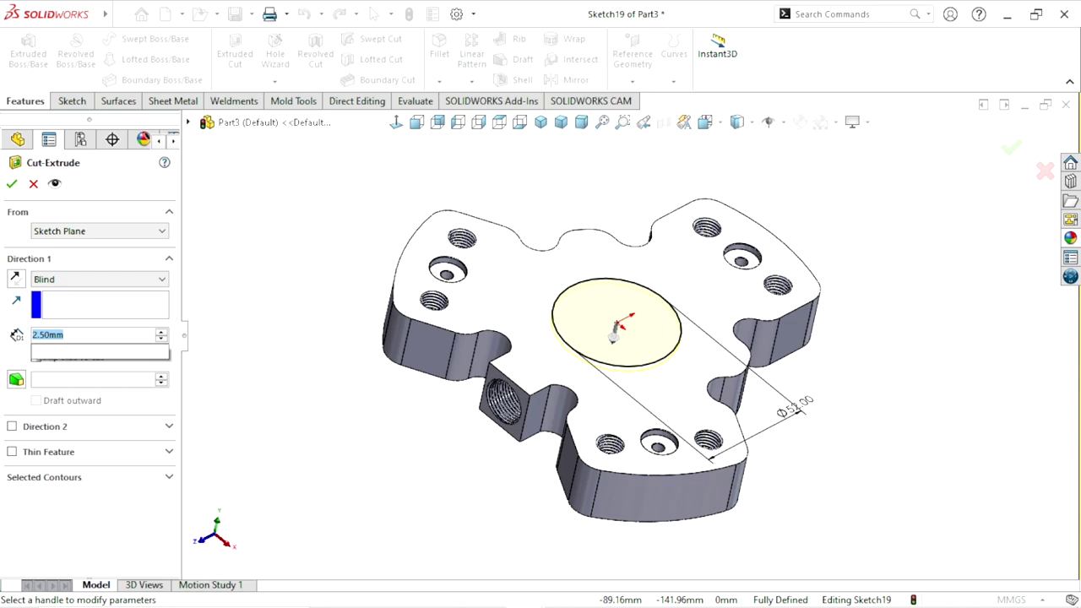
text(6)
key(Return)
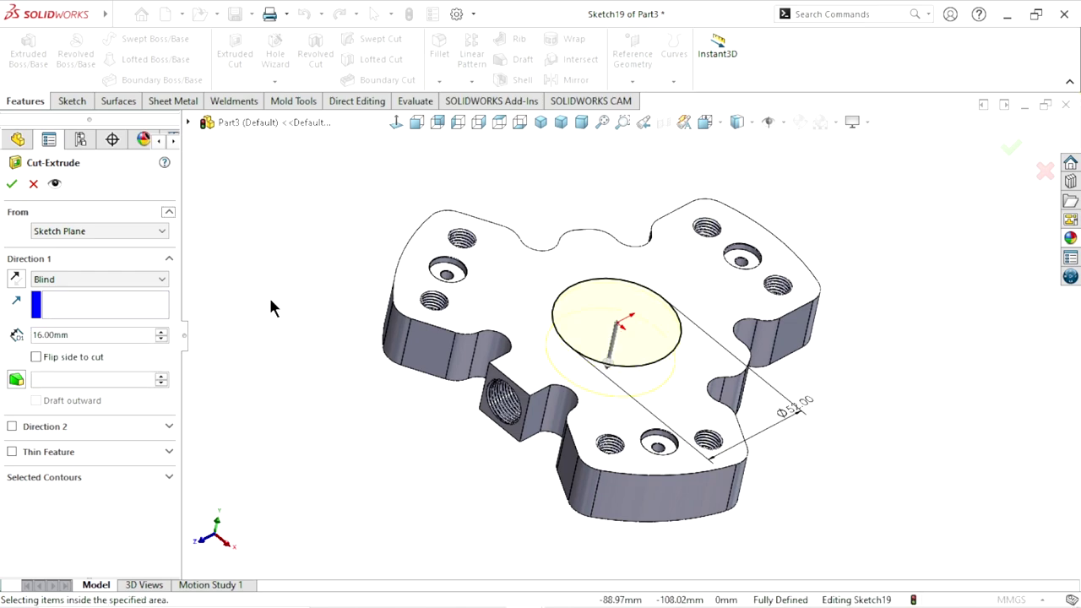
click(11, 184)
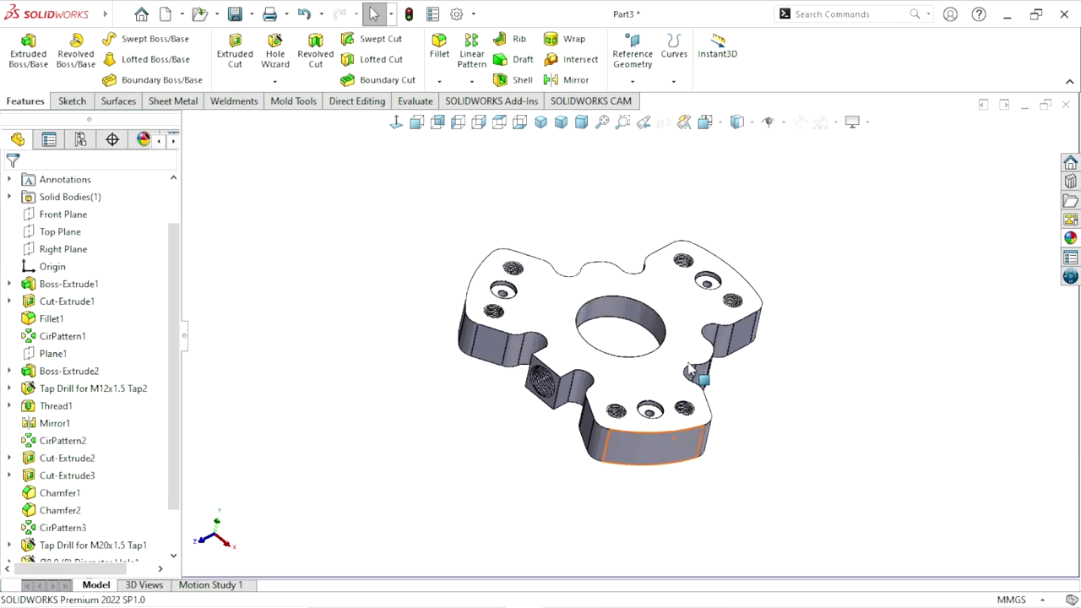
Sketch a circle centred on the origin on the central bore's floor face
click(596, 320)
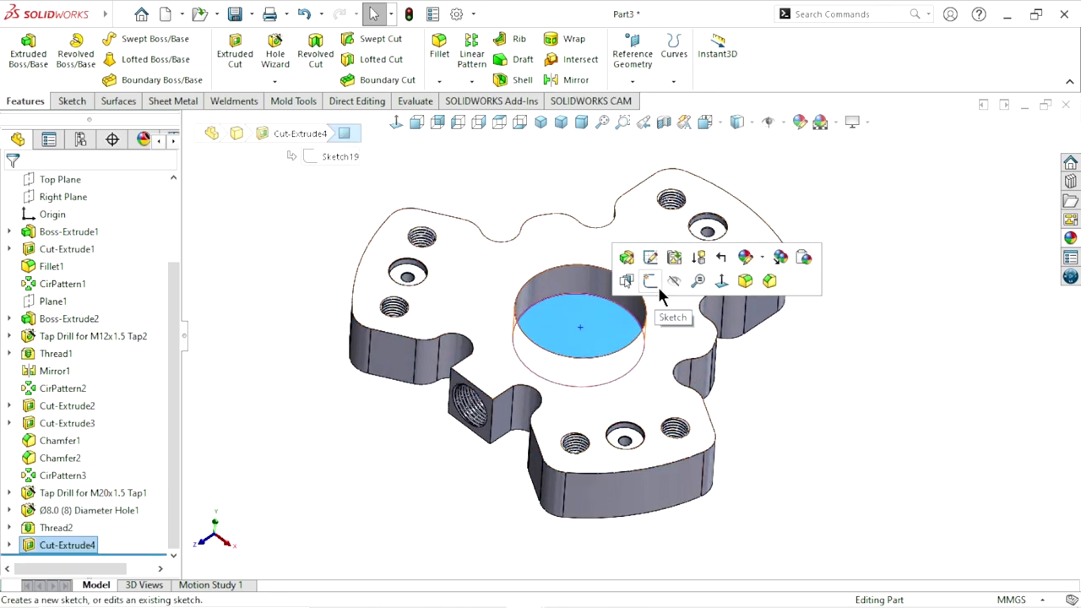
click(655, 282)
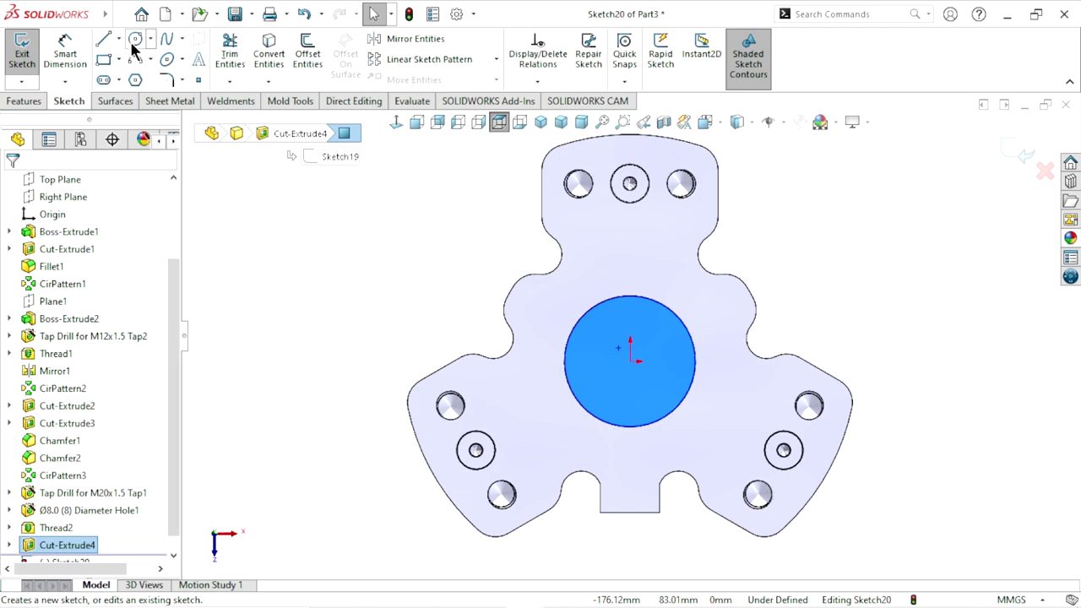
click(133, 40)
click(630, 361)
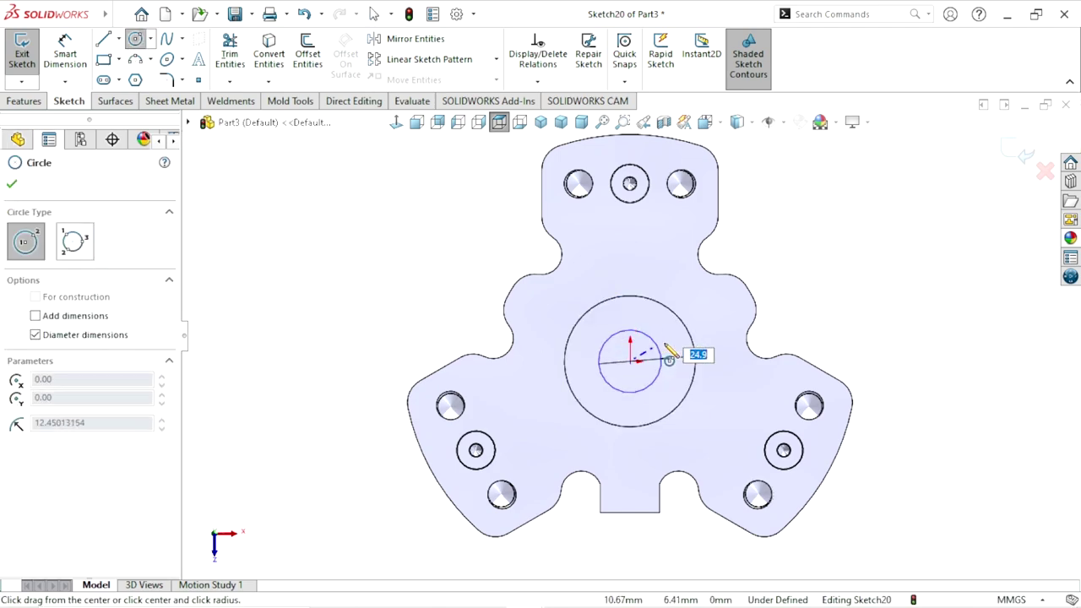
click(682, 353)
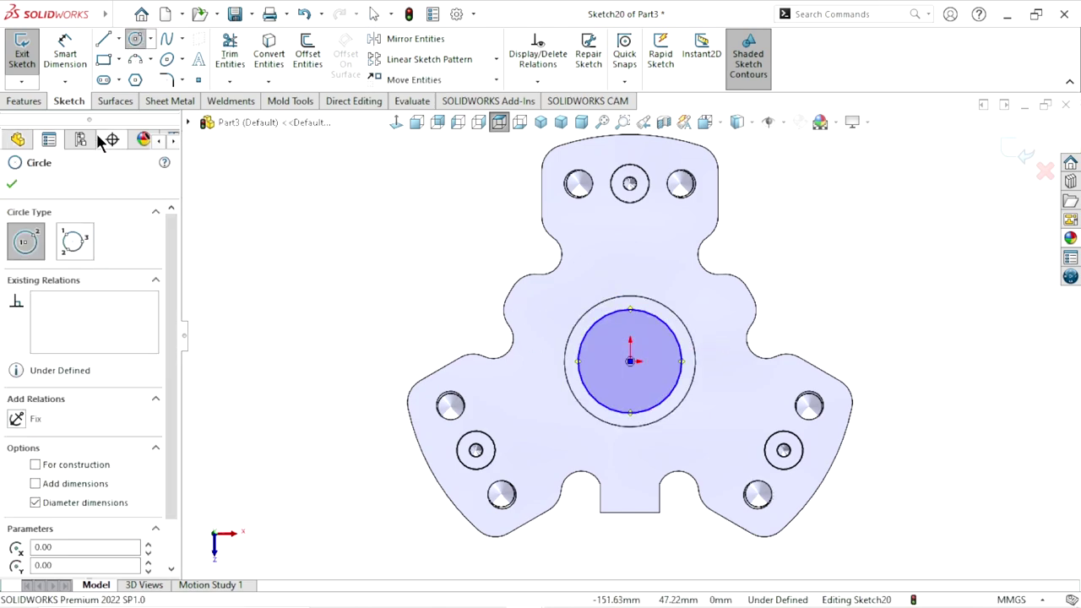
click(12, 183)
Dimension the circle's diameter to 45 mm
click(81, 55)
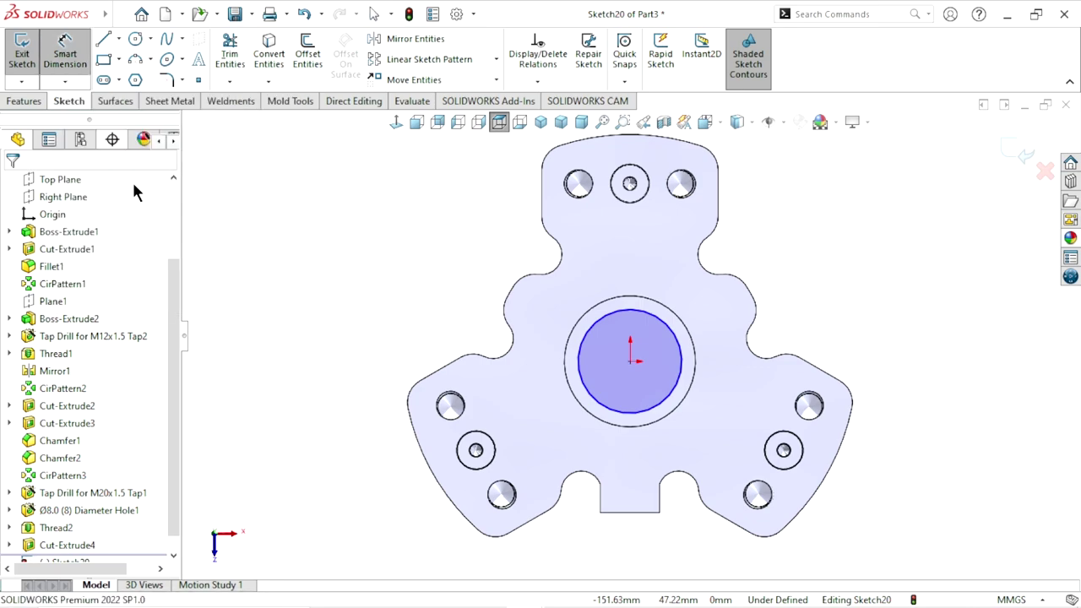
click(673, 342)
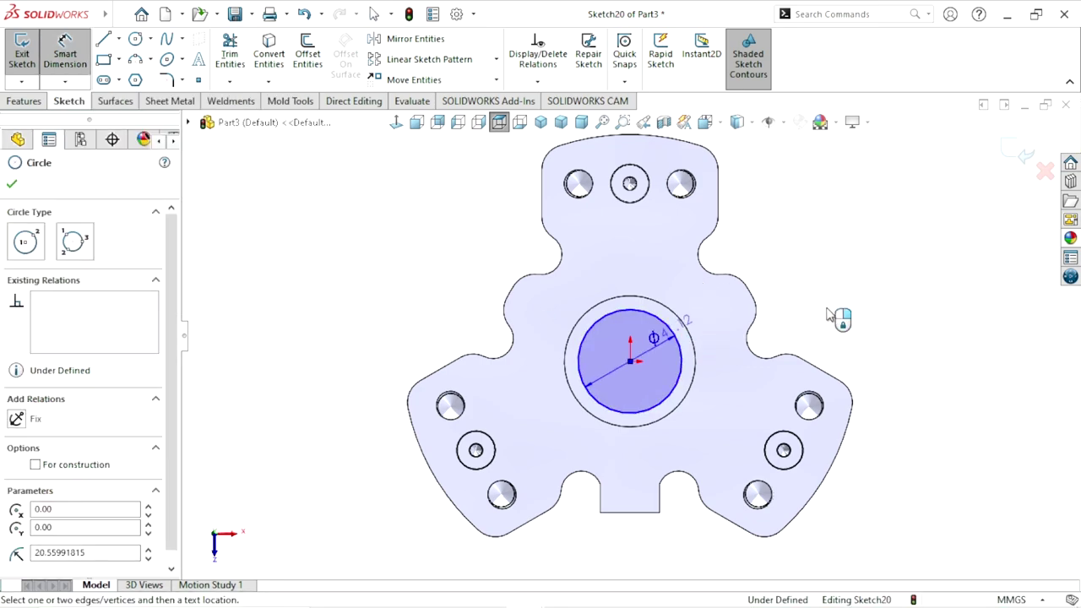
click(832, 314)
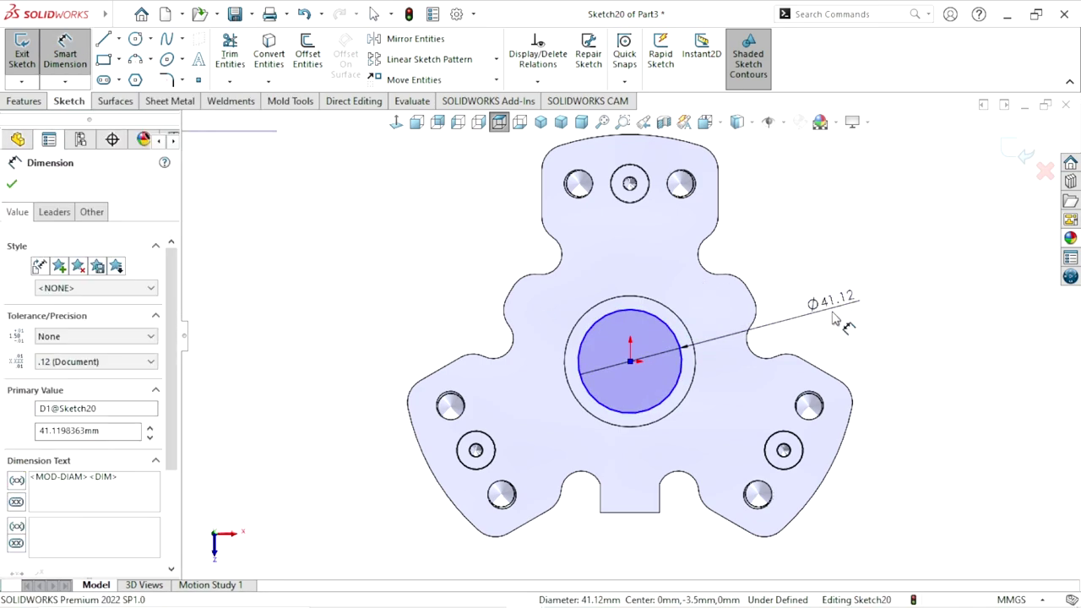
text(45)
key(Return)
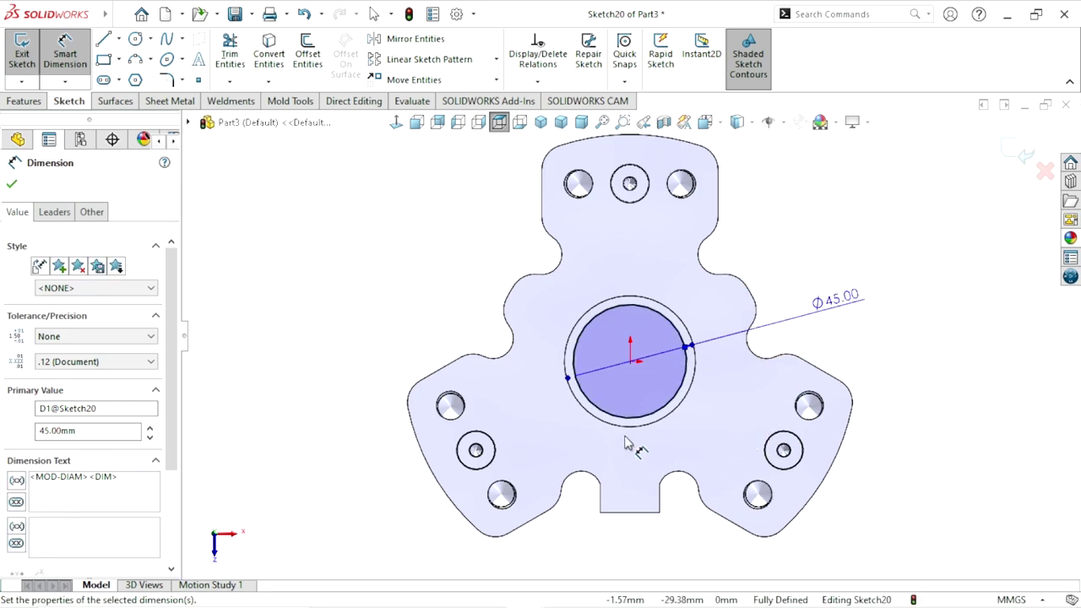
mouse_move(698, 458)
middle_down()
mouse_move(682, 290)
mouse_move(665, 290)
middle_up()
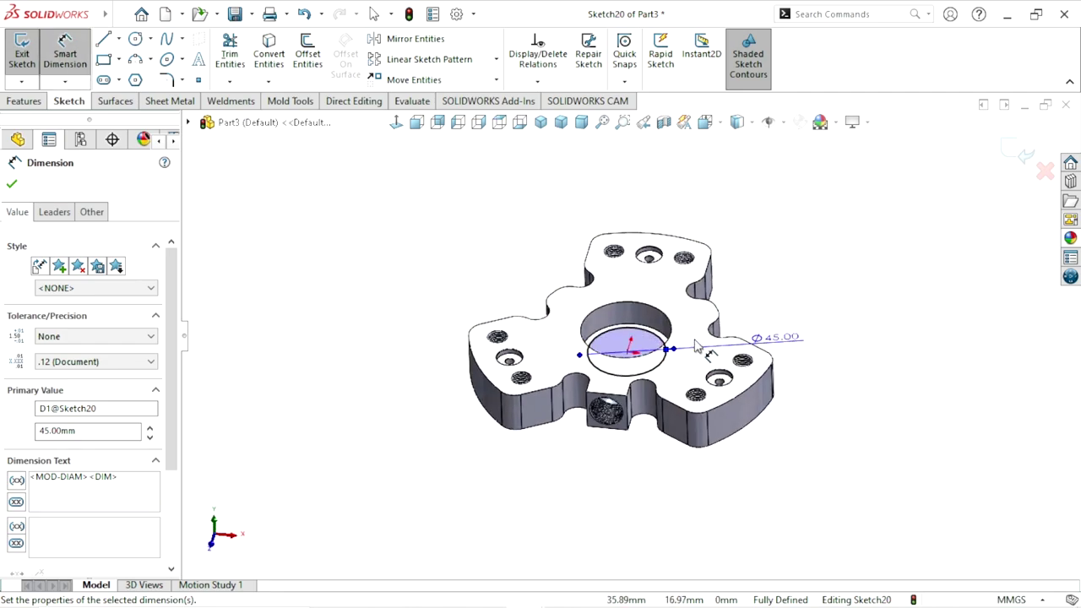
click(13, 185)
click(24, 101)
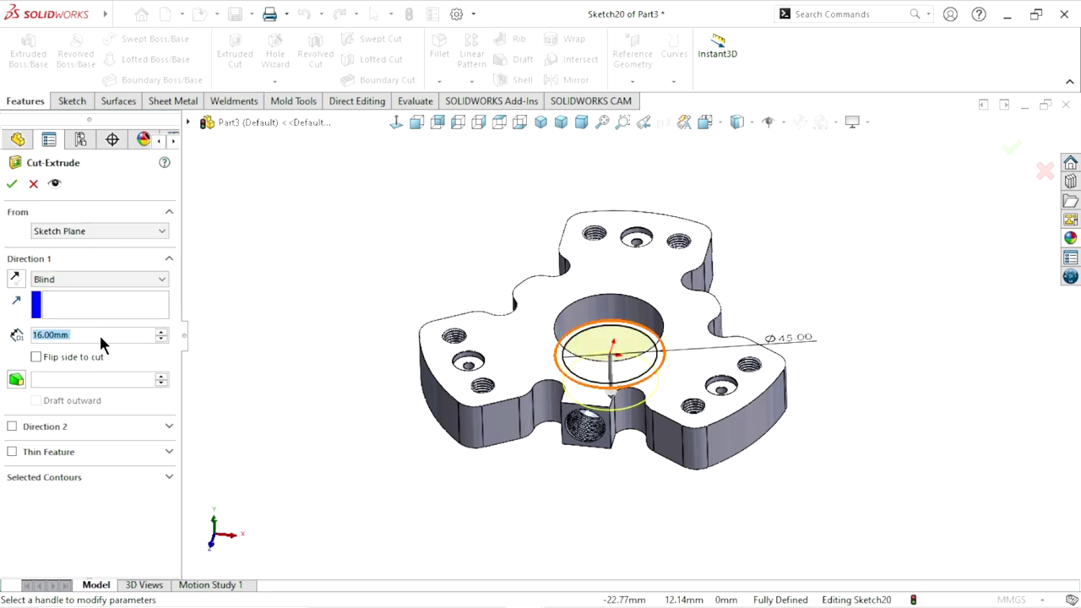
Extrude-cut the Ø45 circle 1 mm blind into the bore floor
click(97, 335)
text(1)
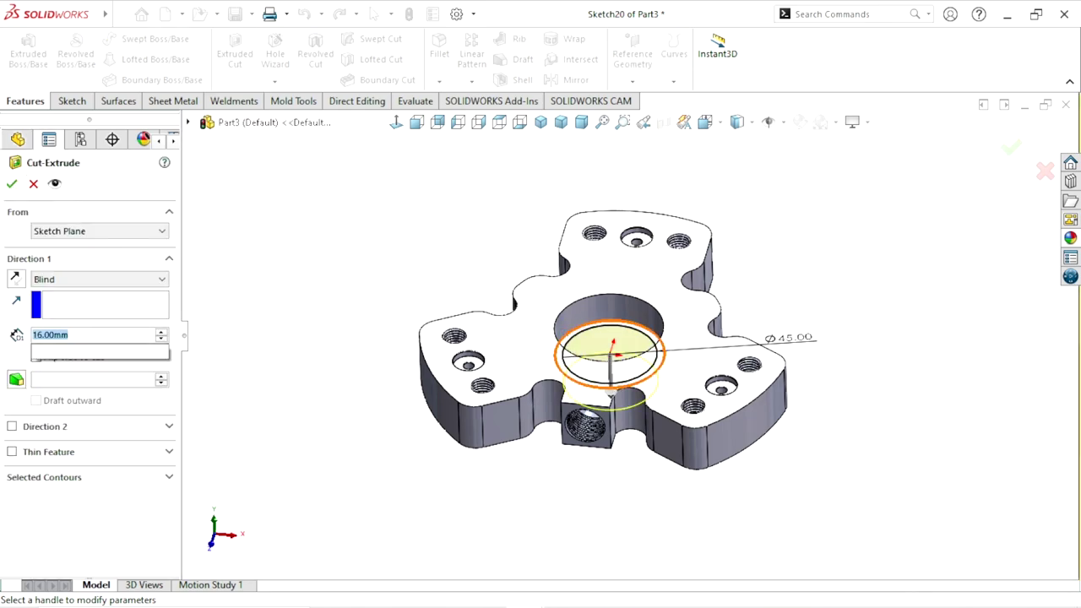
key(Return)
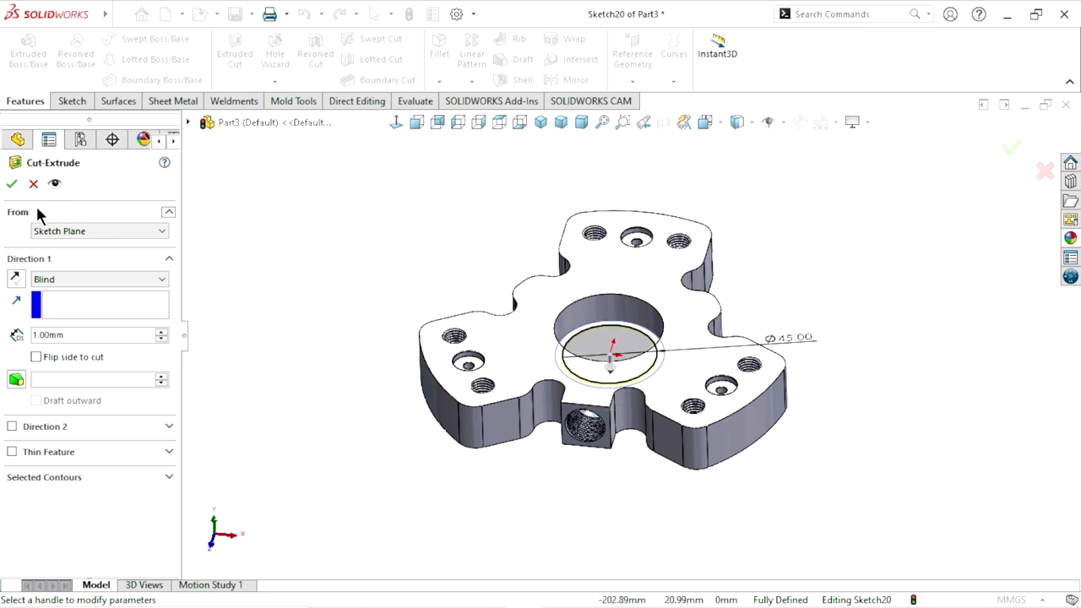
click(12, 184)
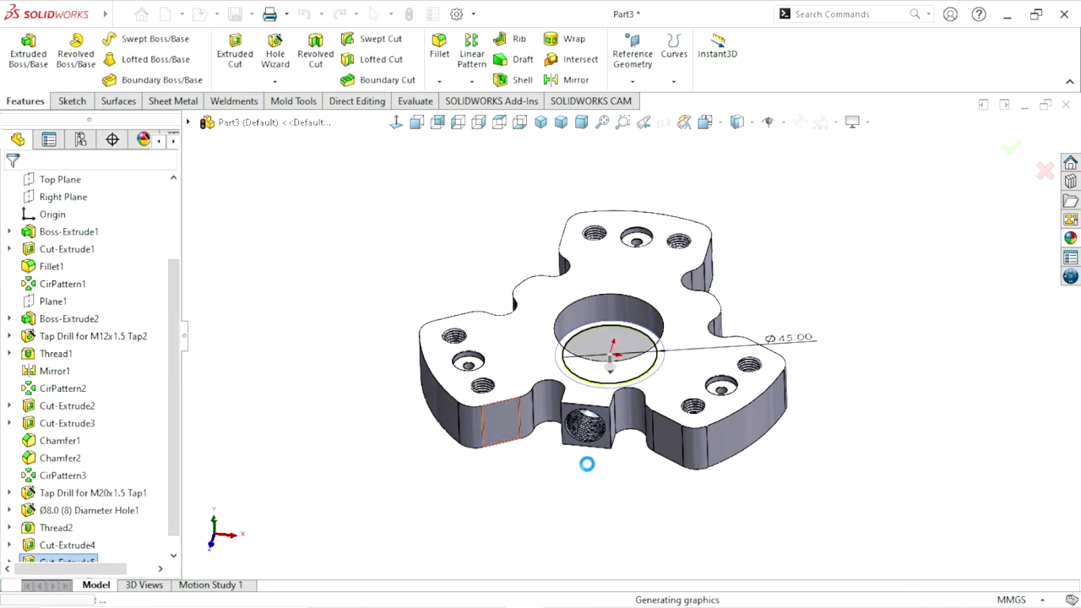
click(451, 75)
click(459, 118)
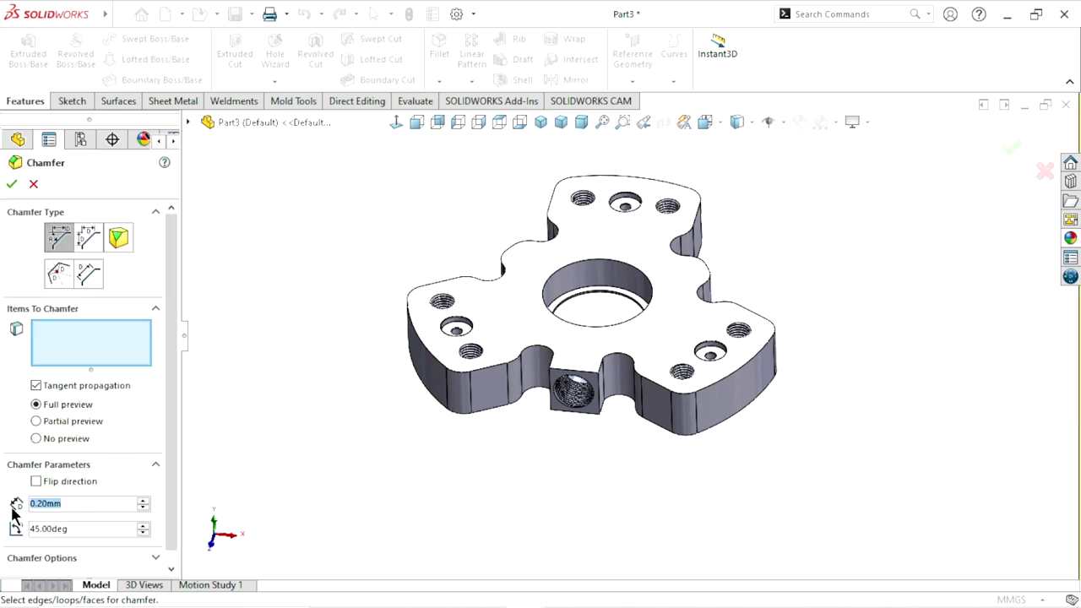
Chamfer the groove edge in the central bore at 1 mm × 45°
text(1)
key(Return)
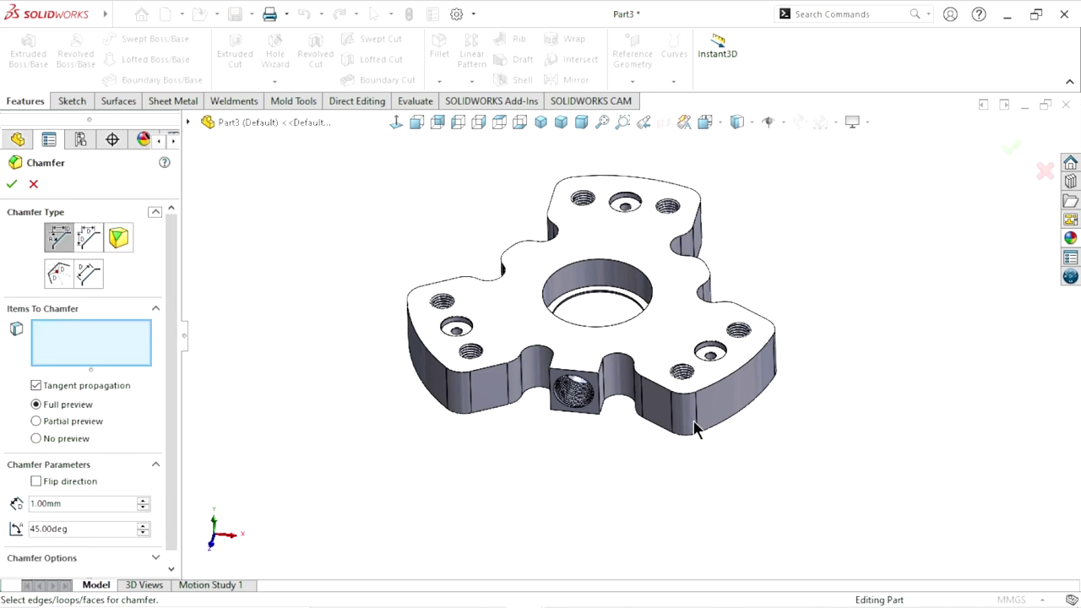
scroll(603, 313, down, 5)
scroll(608, 338, down, 3)
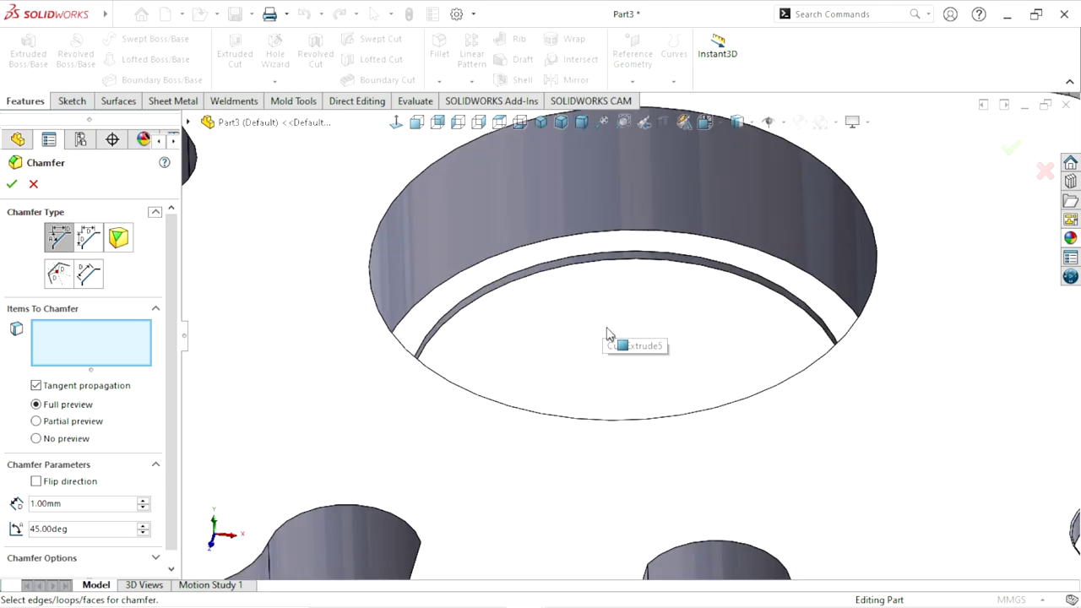
click(639, 253)
click(11, 185)
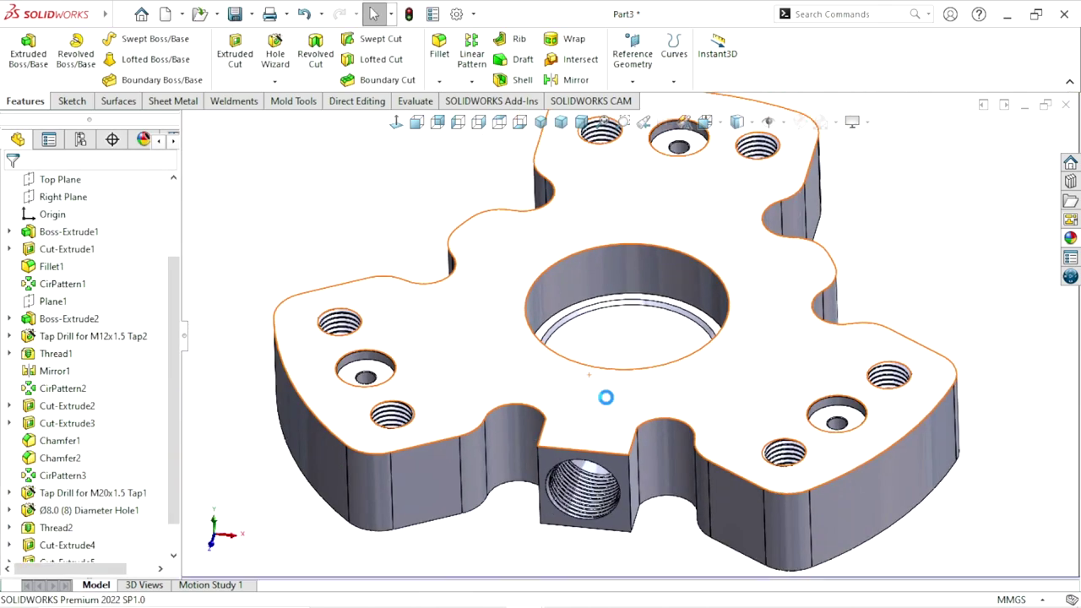
middle_drag(529, 439, 608, 423)
scroll(679, 360, down, 3)
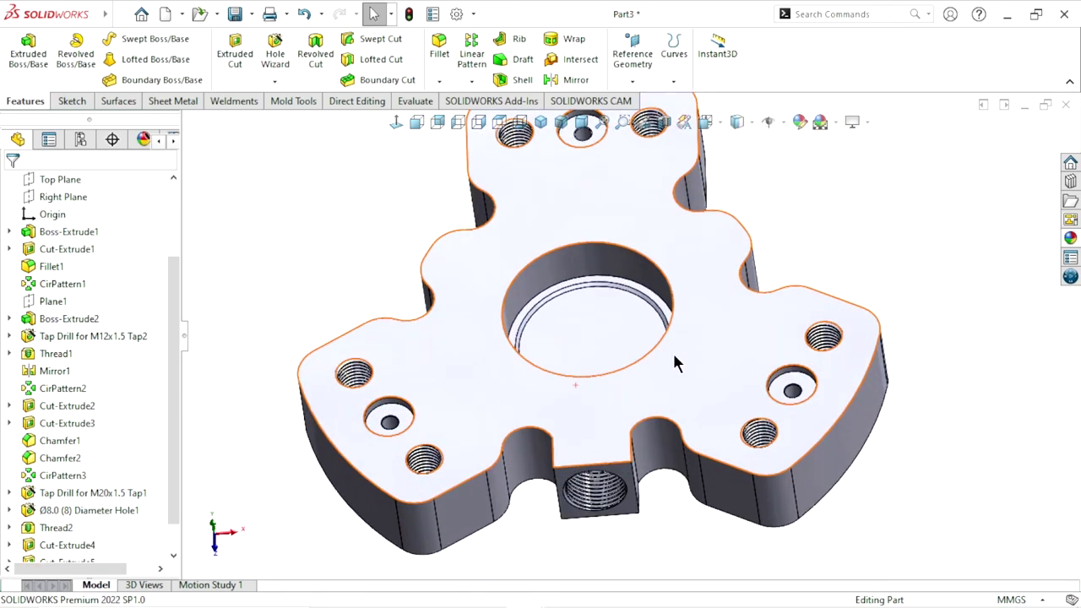
scroll(667, 359, up, 2)
scroll(659, 363, down, 2)
mouse_move(653, 361)
middle_down()
mouse_move(516, 292)
mouse_move(656, 410)
middle_up()
scroll(676, 393, up, 3)
mouse_move(690, 378)
middle_down()
mouse_move(701, 380)
mouse_move(582, 346)
mouse_move(643, 414)
mouse_move(591, 396)
mouse_move(599, 422)
mouse_move(606, 405)
middle_up()
scroll(615, 343, down, 3)
scroll(606, 406, up, 3)
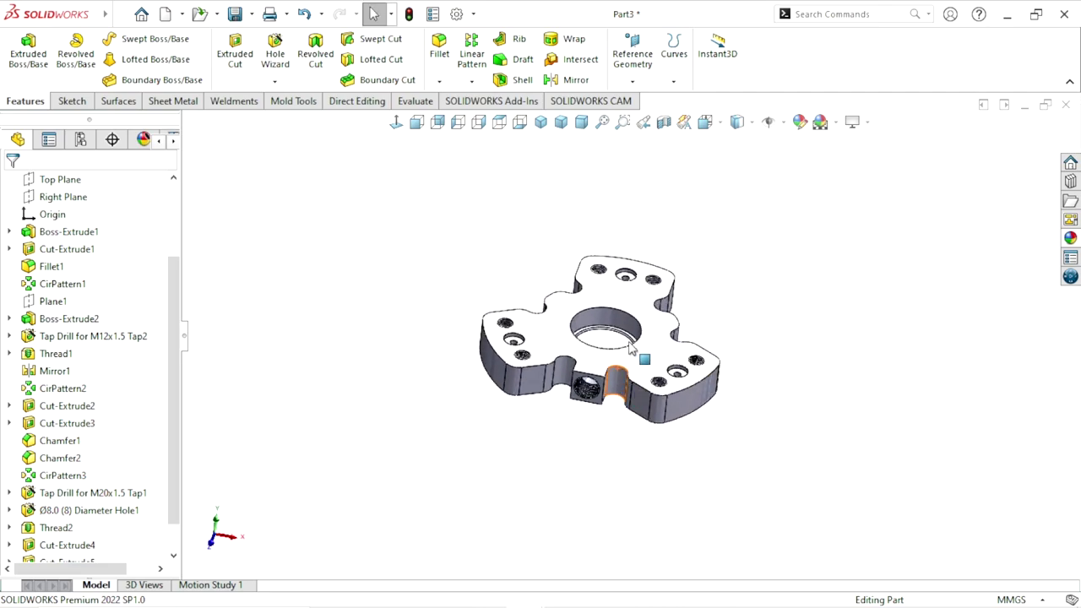
scroll(633, 355, down, 4)
middle_drag(689, 345, 639, 374)
scroll(645, 384, up, 3)
scroll(646, 384, down, 3)
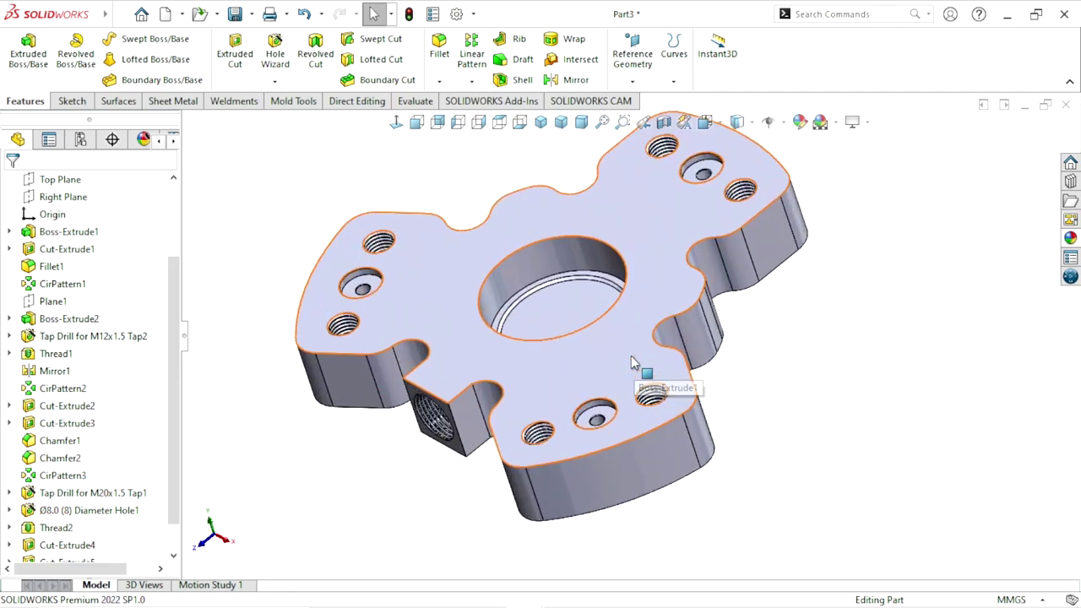
scroll(637, 367, up, 3)
scroll(636, 352, down, 3)
mouse_move(743, 400)
middle_down()
mouse_move(670, 295)
mouse_move(743, 391)
mouse_move(726, 418)
middle_up()
scroll(724, 422, up, 2)
scroll(642, 356, down, 2)
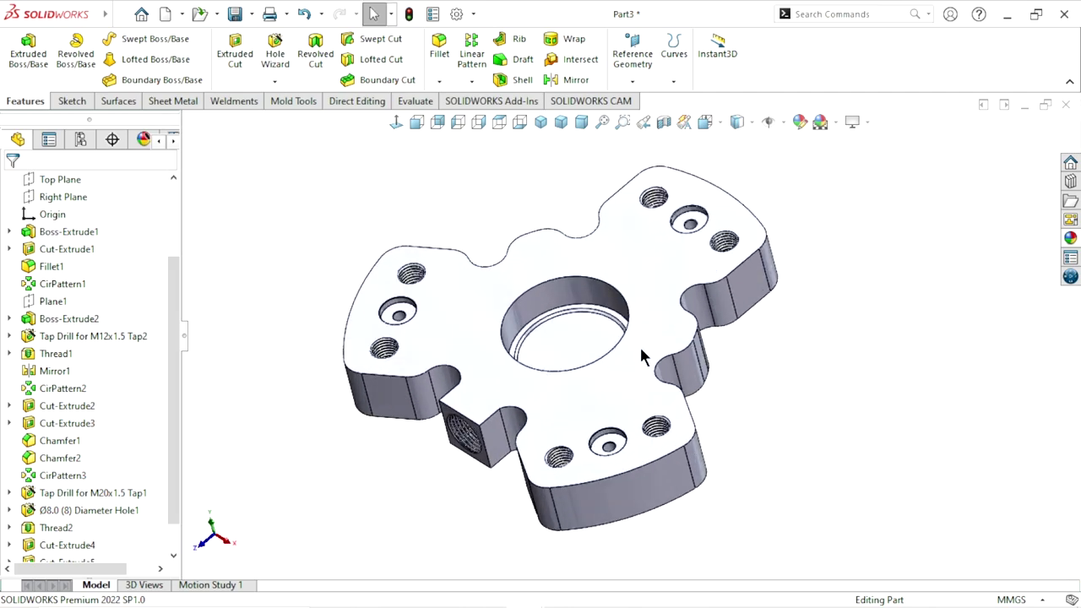
scroll(759, 409, up, 2)
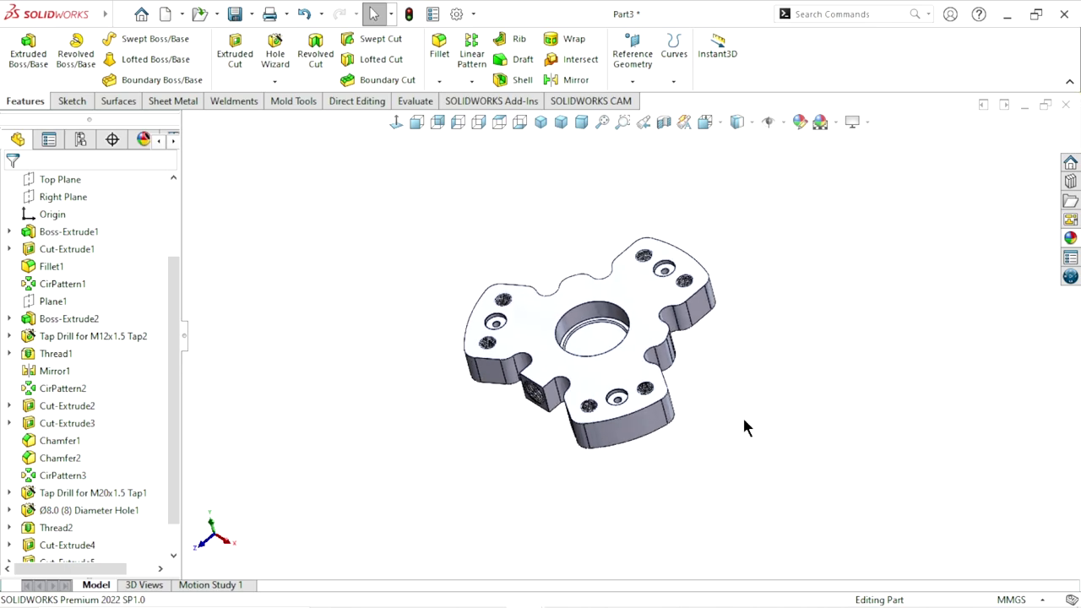
scroll(663, 355, down, 1)
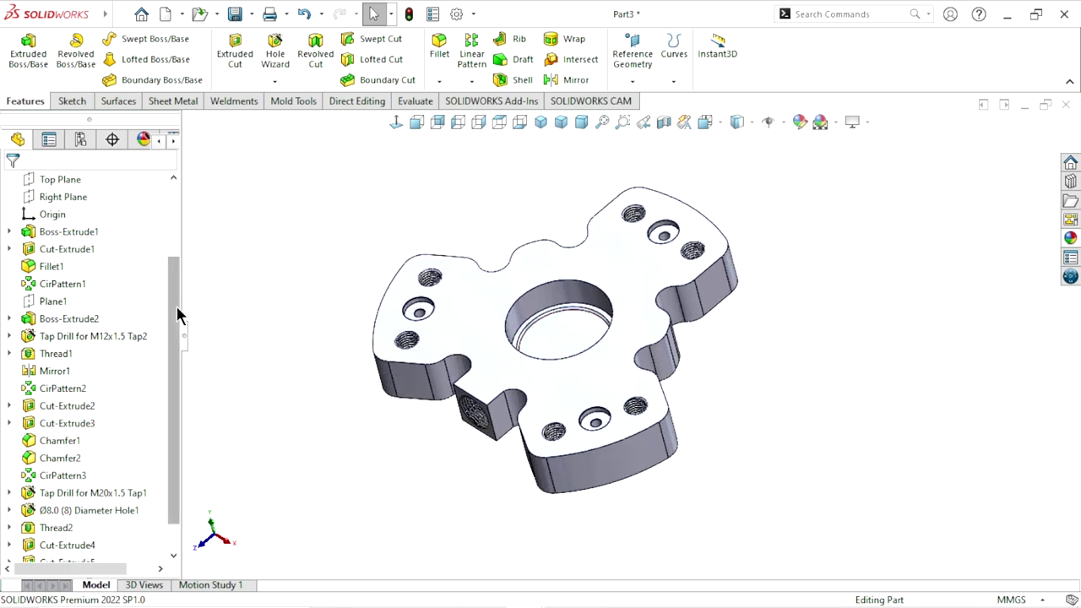
scroll(173, 317, up, 2)
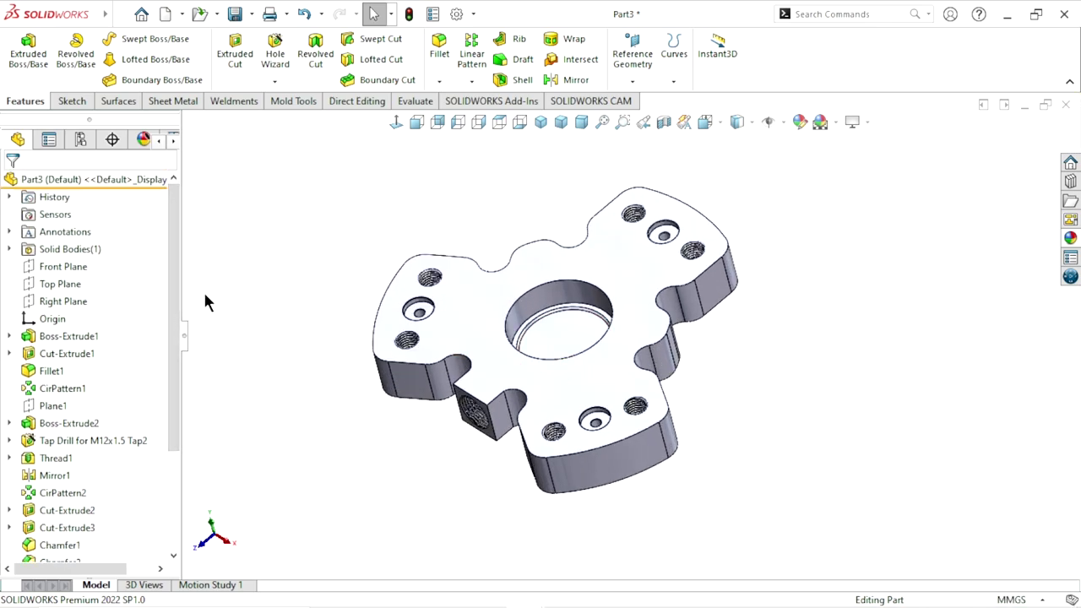
Open a new sketch on the Top Plane and zoom to fit the part
click(72, 289)
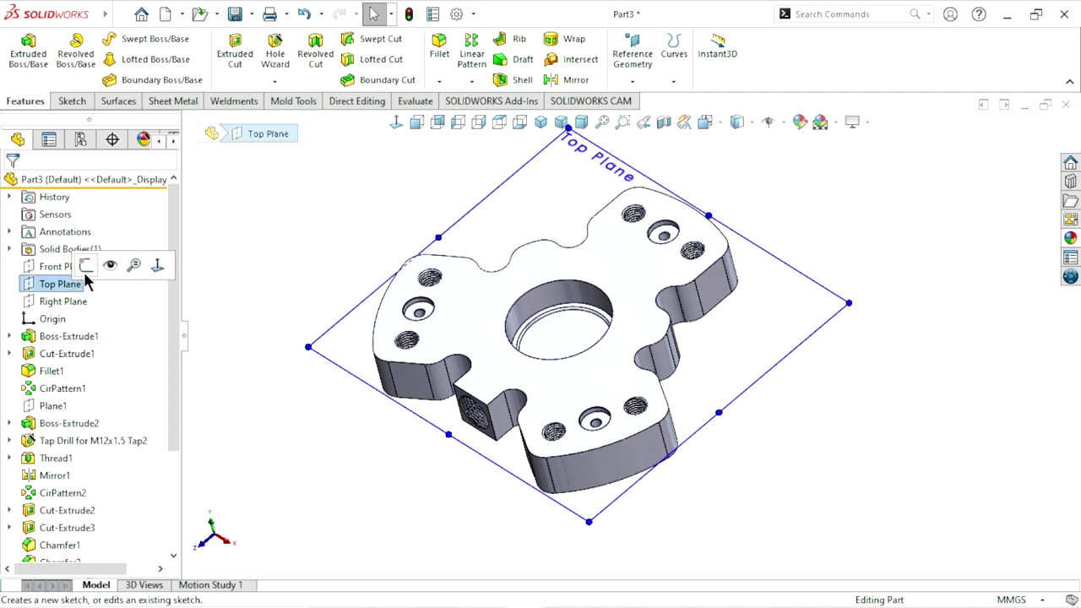
click(86, 265)
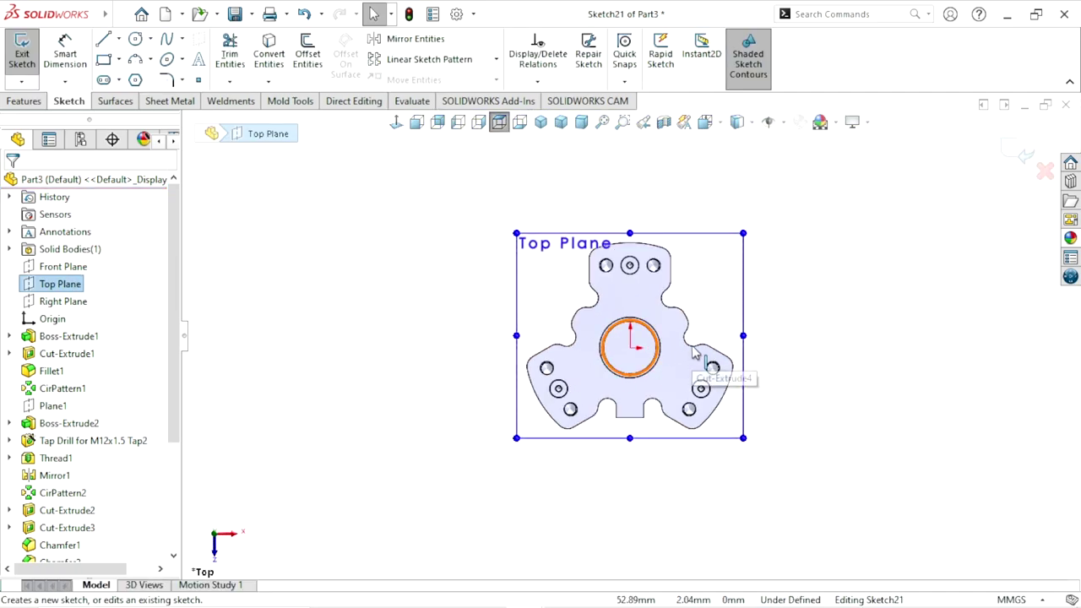
scroll(697, 353, down, 1)
scroll(705, 346, down, 1)
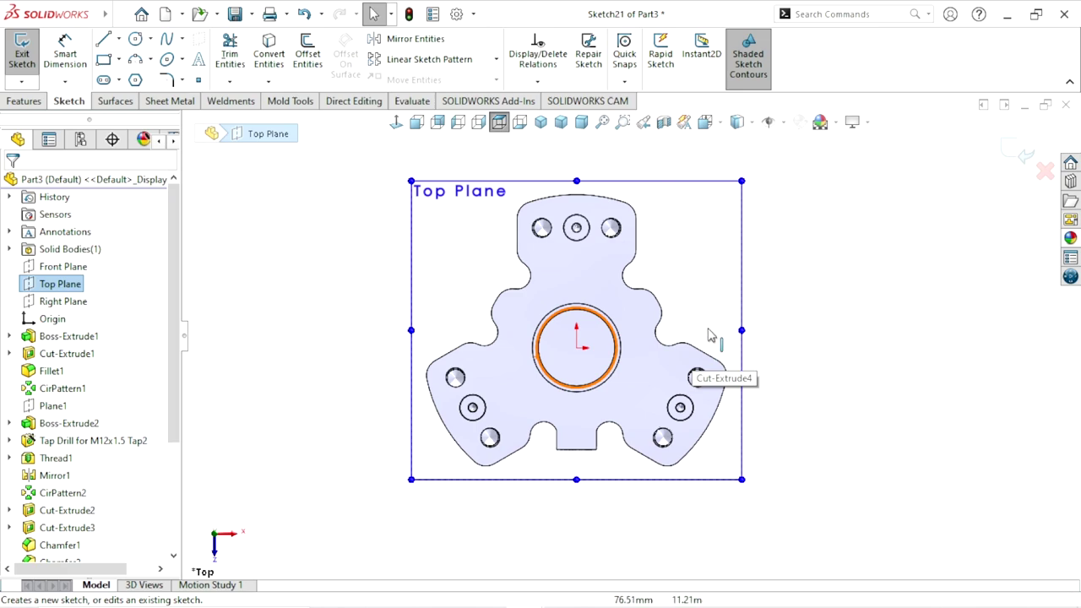
scroll(710, 331, down, 1)
scroll(661, 335, up, 1)
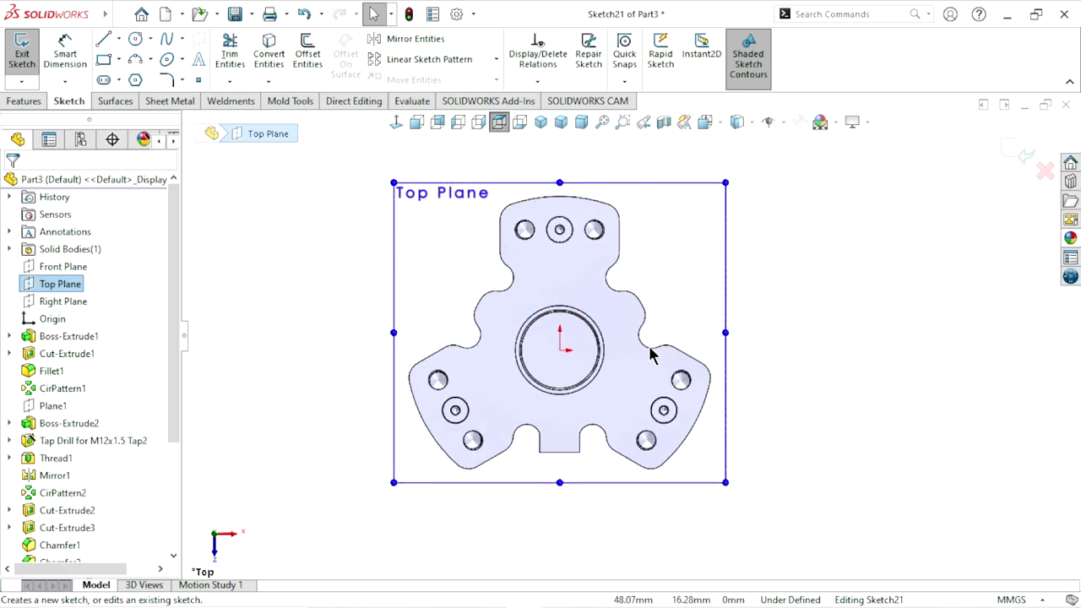
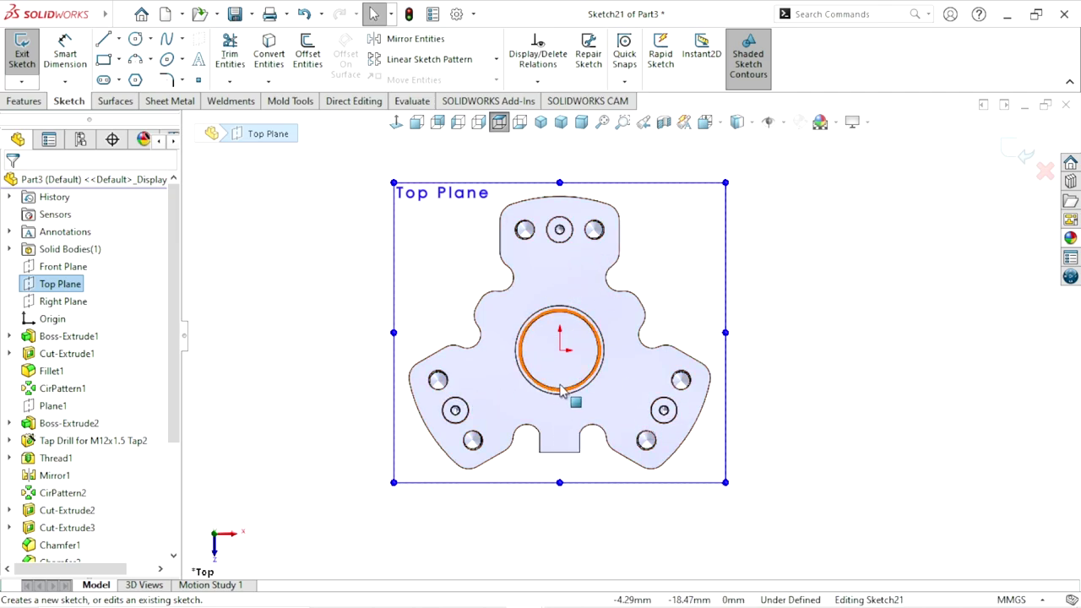
Draw a four-segment line chain from the top lobe's edge, zigzagging around the bore's right side
scroll(591, 371, down, 2)
key(Escape)
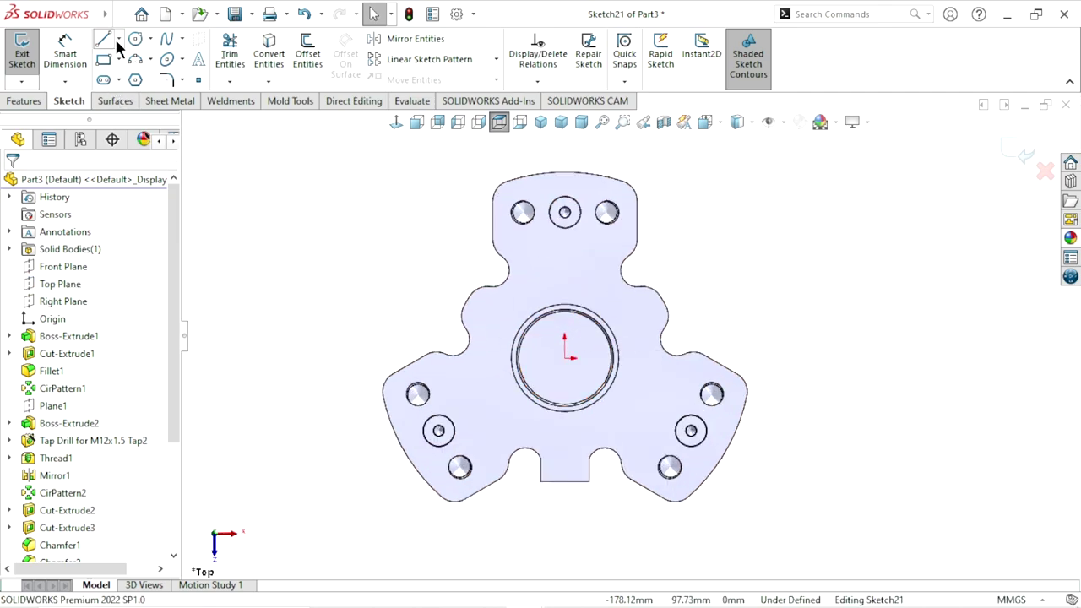
click(104, 41)
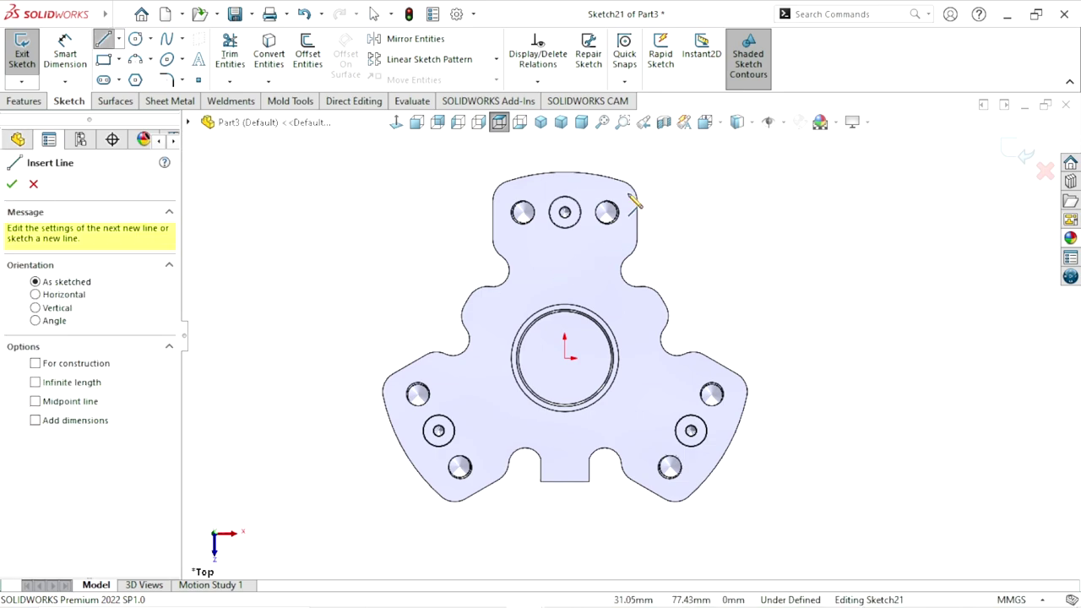
click(564, 172)
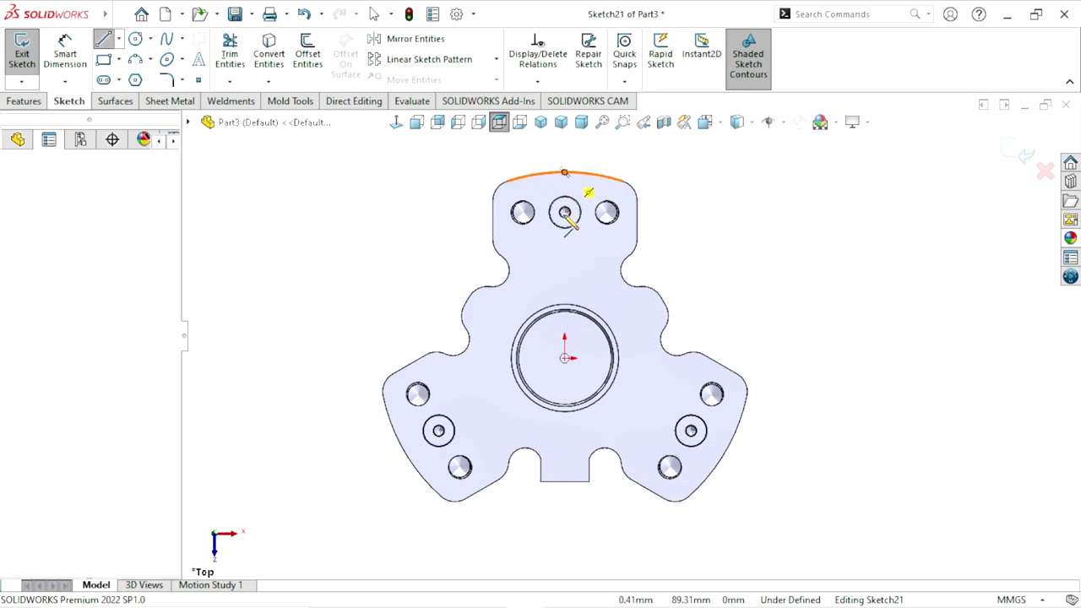
click(564, 282)
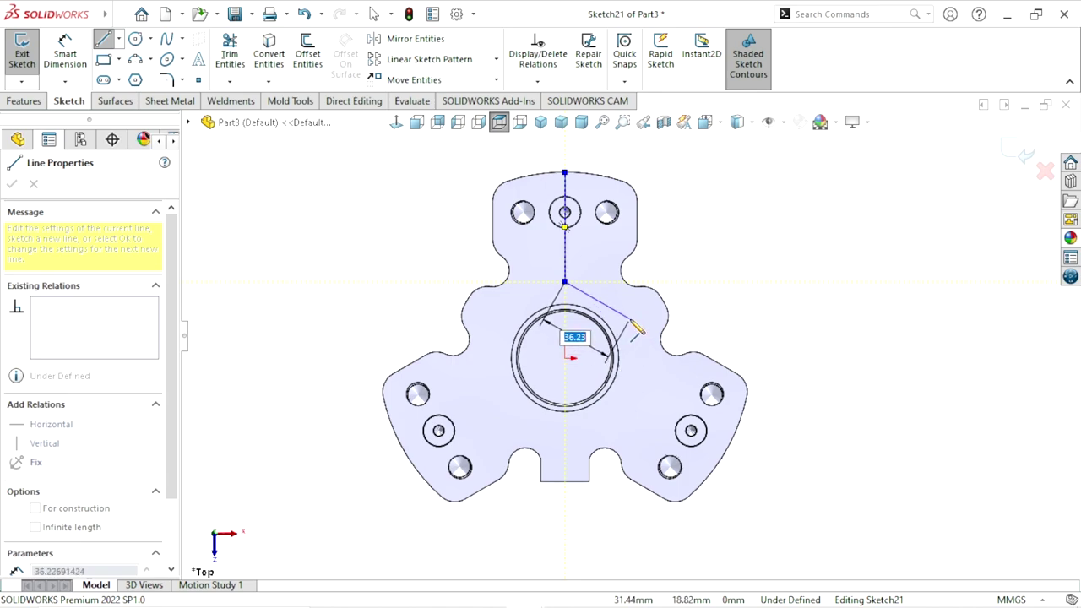
click(630, 318)
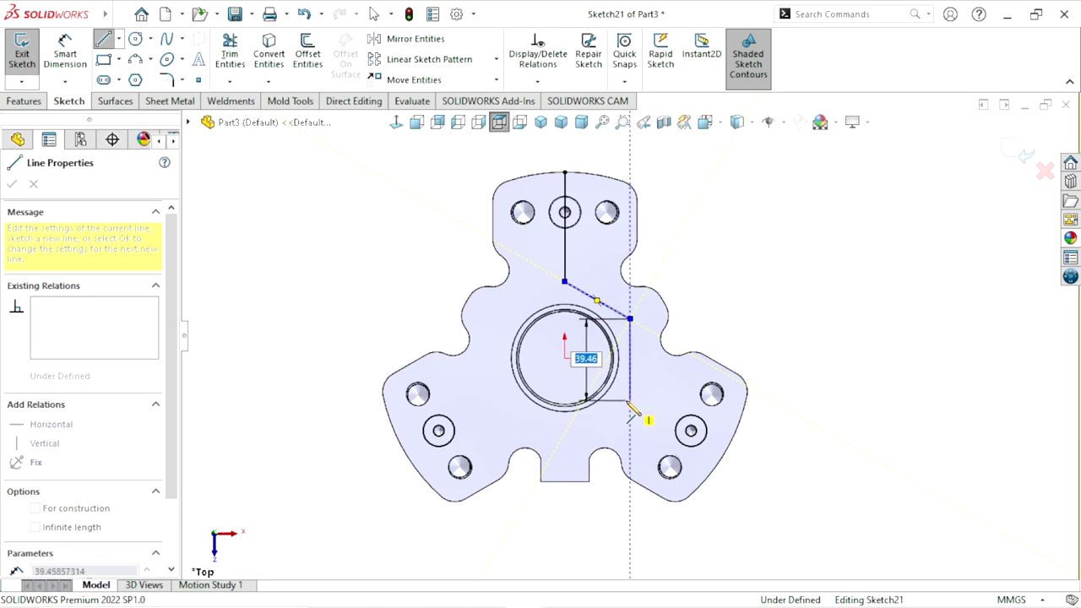
click(630, 401)
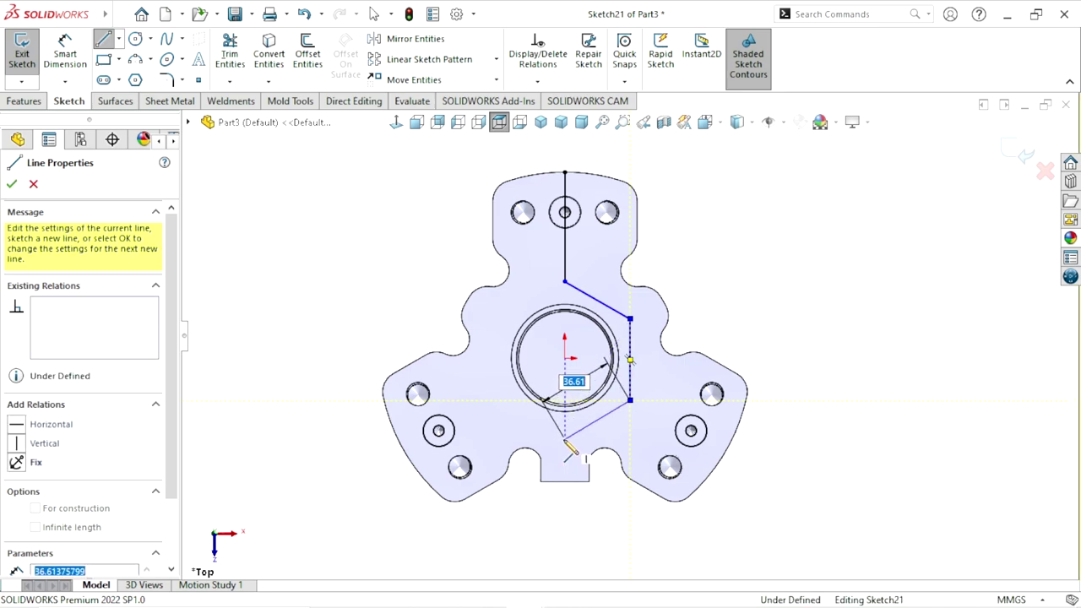
click(564, 439)
right_click(741, 309)
click(742, 308)
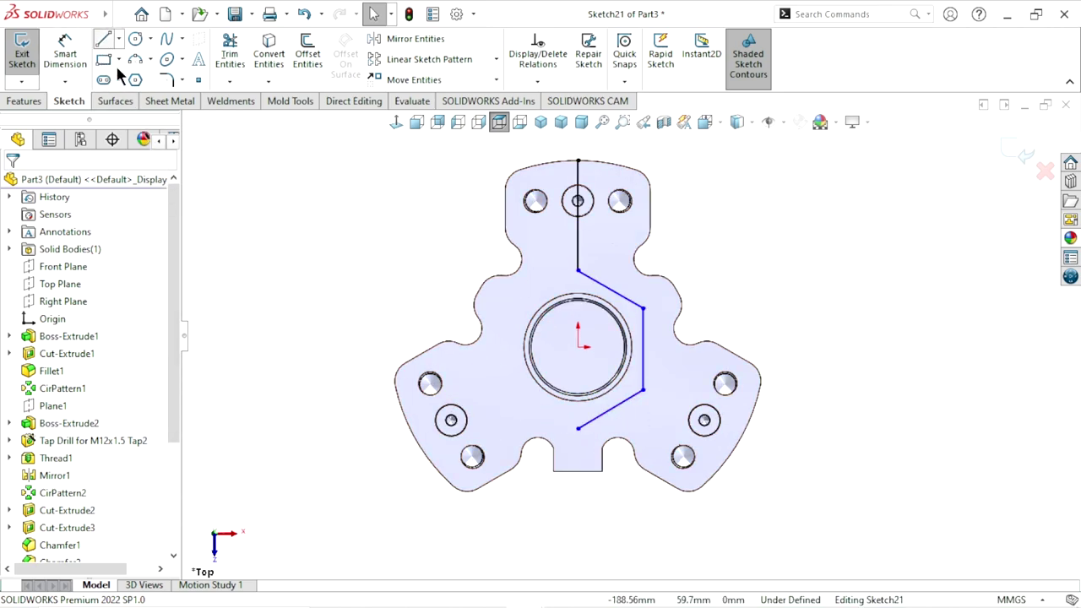
Draw a bent line from the lower-left lobe edge to the path's bottom point
key(l)
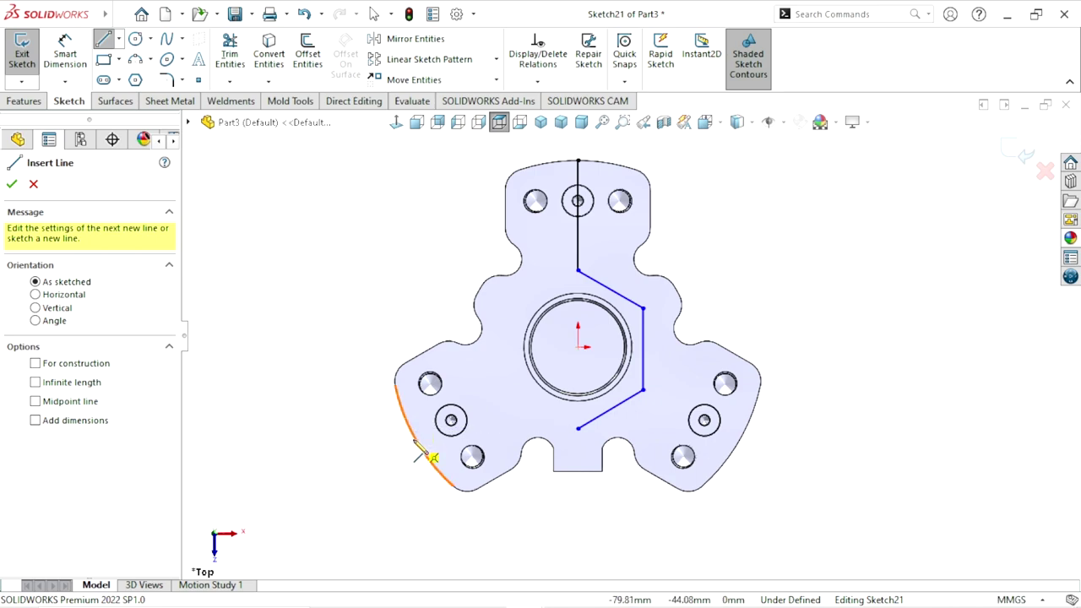
click(415, 440)
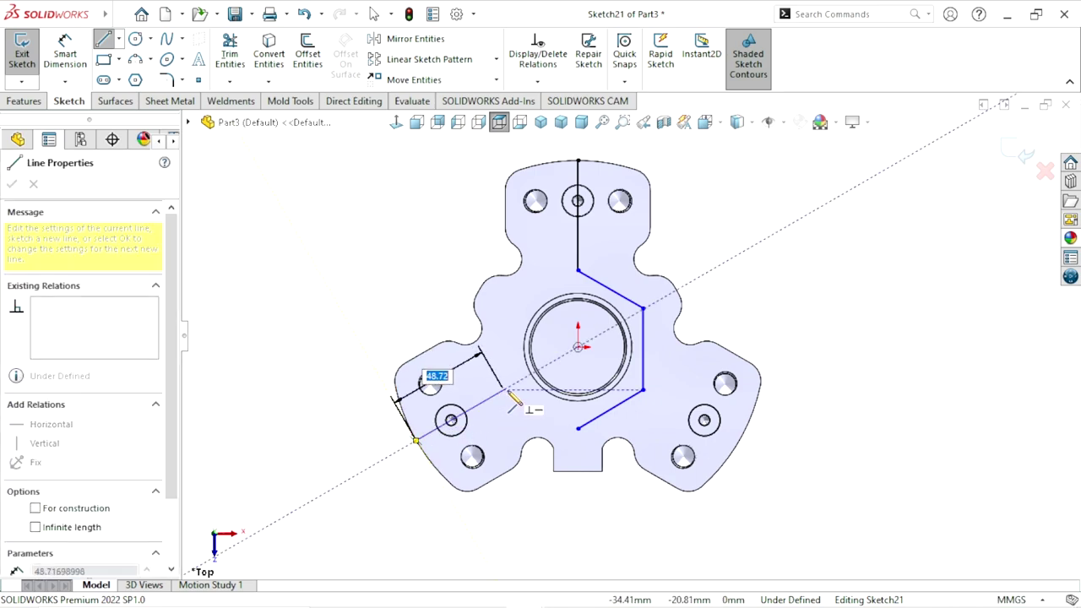
click(504, 390)
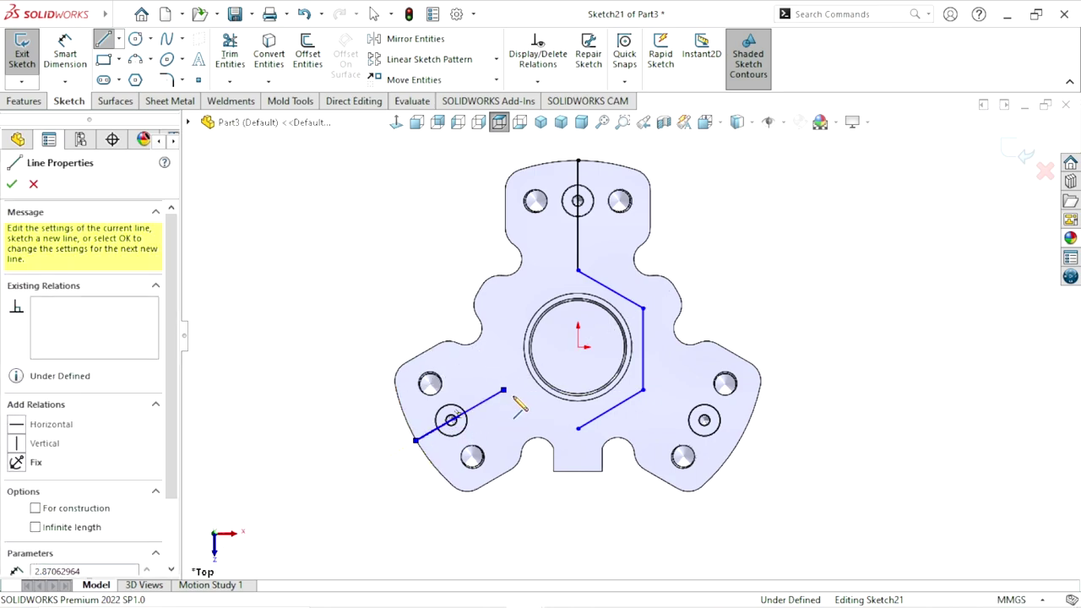
click(578, 429)
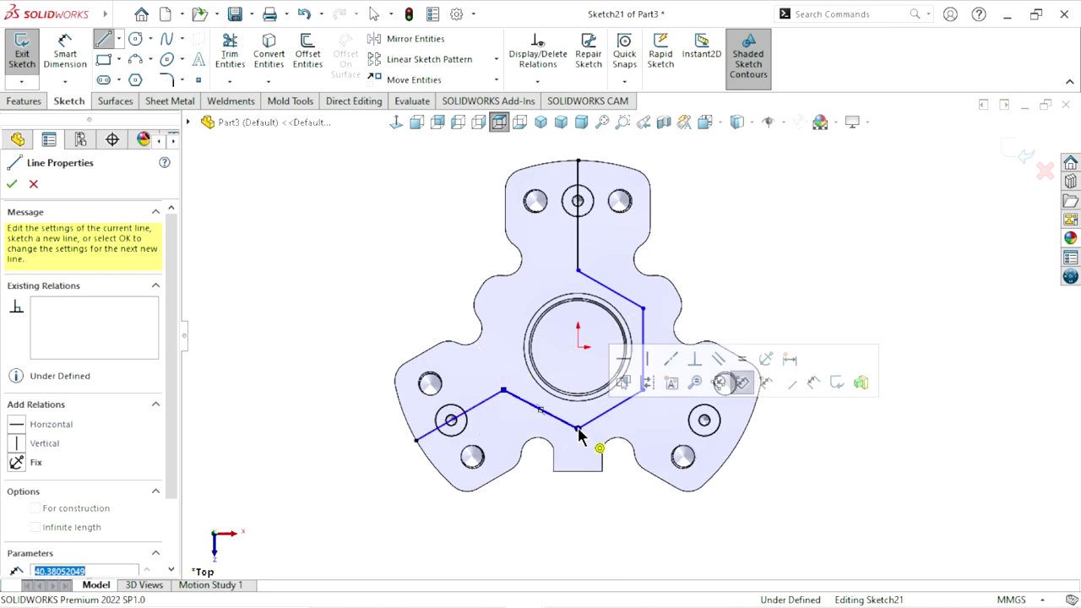
right_click(731, 287)
click(751, 328)
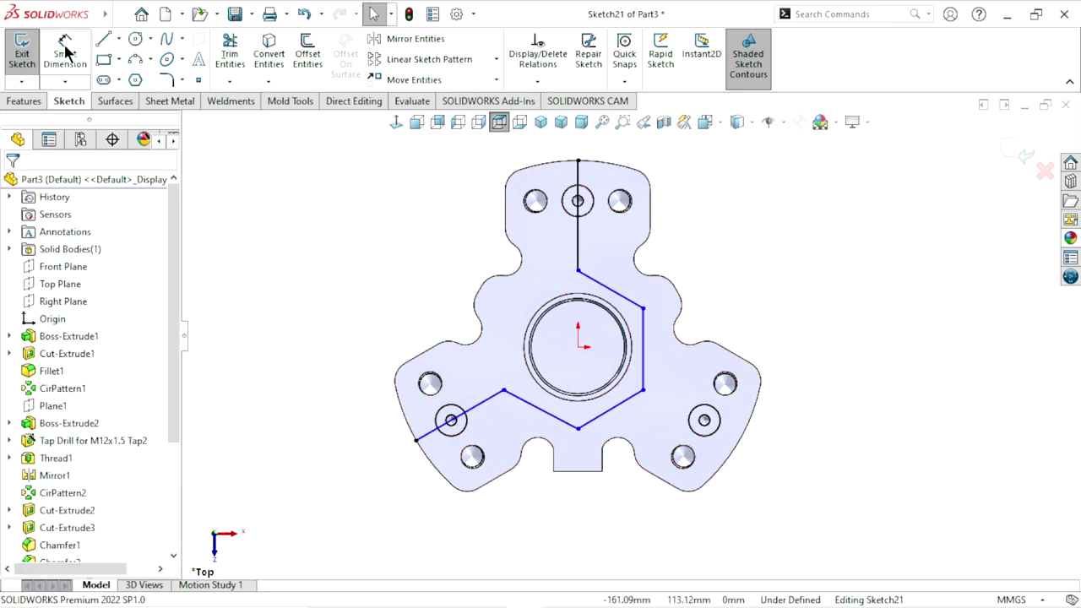
Draw a line from the lower-right lobe edge to the path's right corner
key(l)
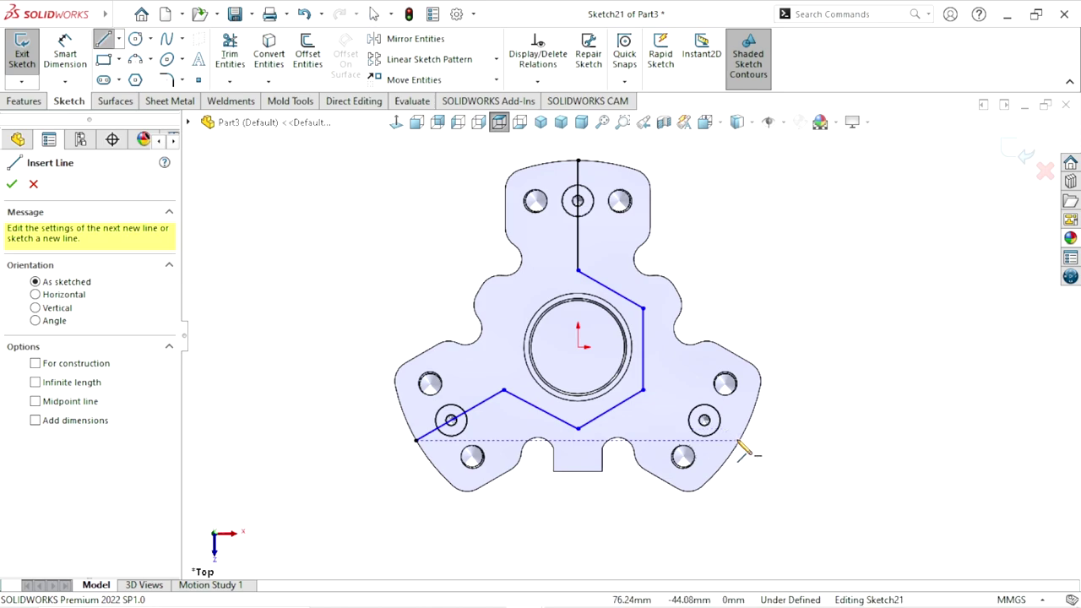
click(739, 439)
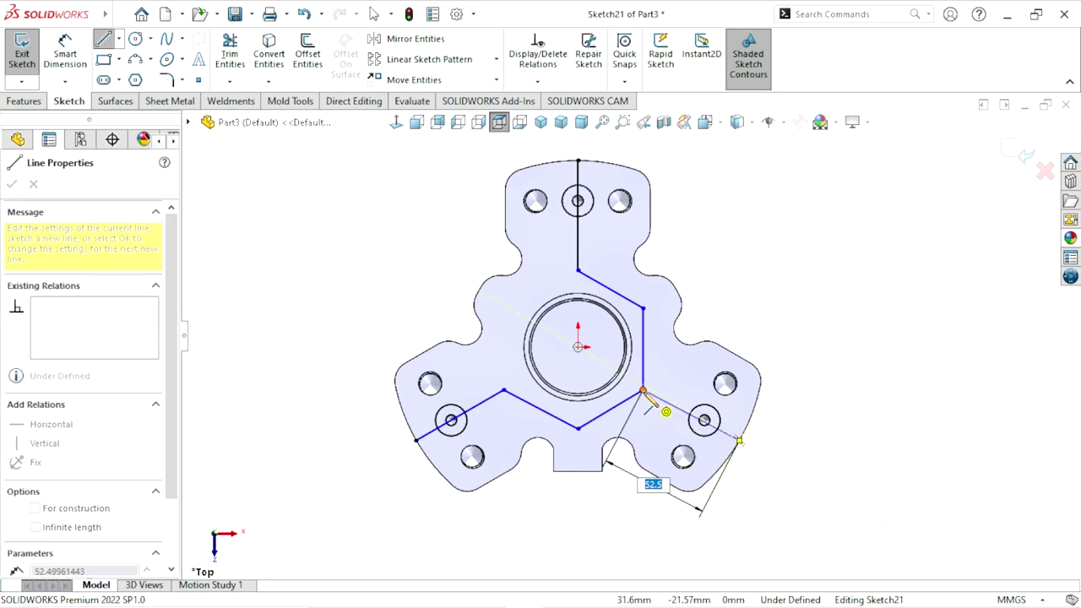
click(643, 392)
right_click(707, 416)
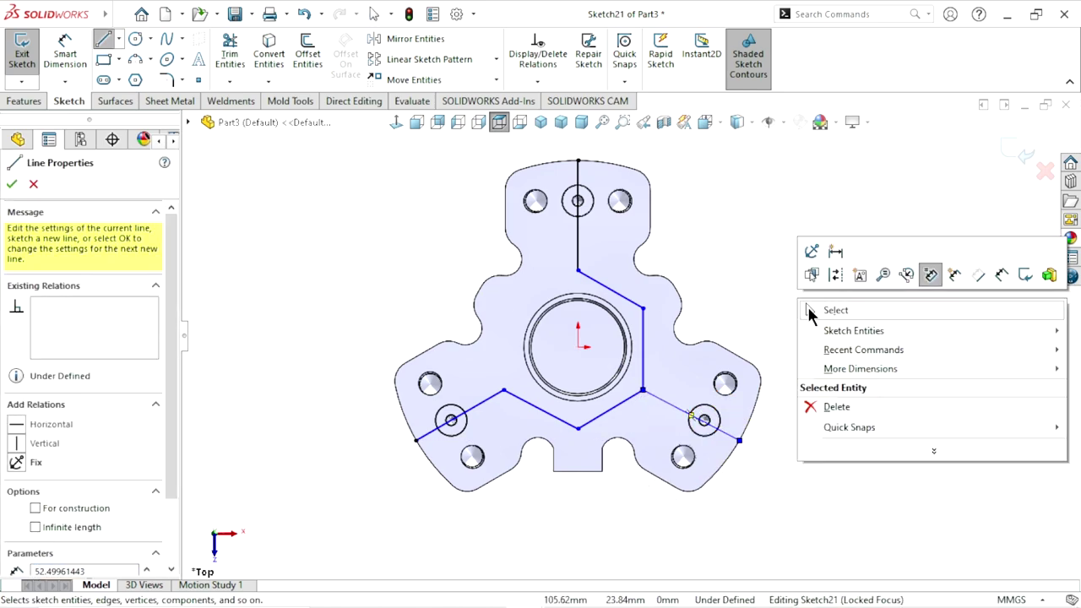
key(Escape)
key(Escape)
scroll(701, 414, down, 2)
scroll(718, 403, down, 2)
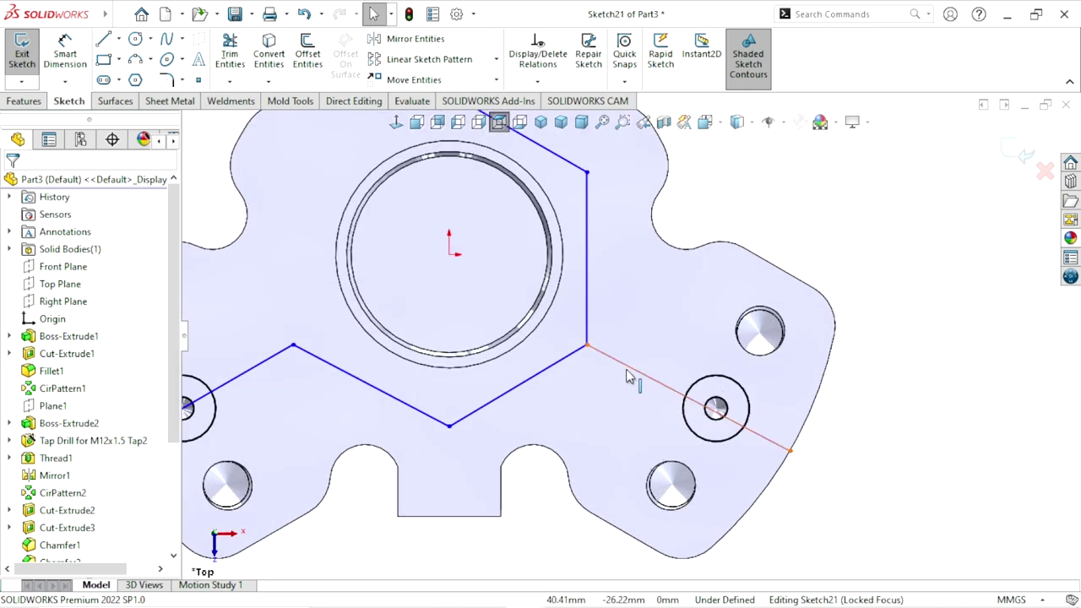
Make the lower-right line's inner endpoint coincident with the origin, then undo that relation
click(631, 374)
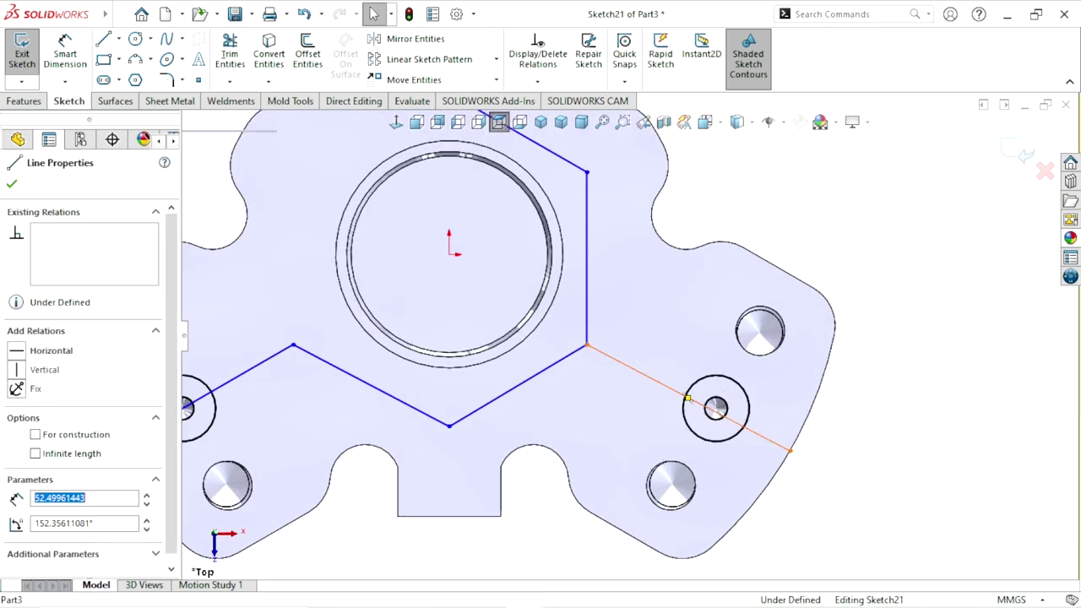
click(912, 464)
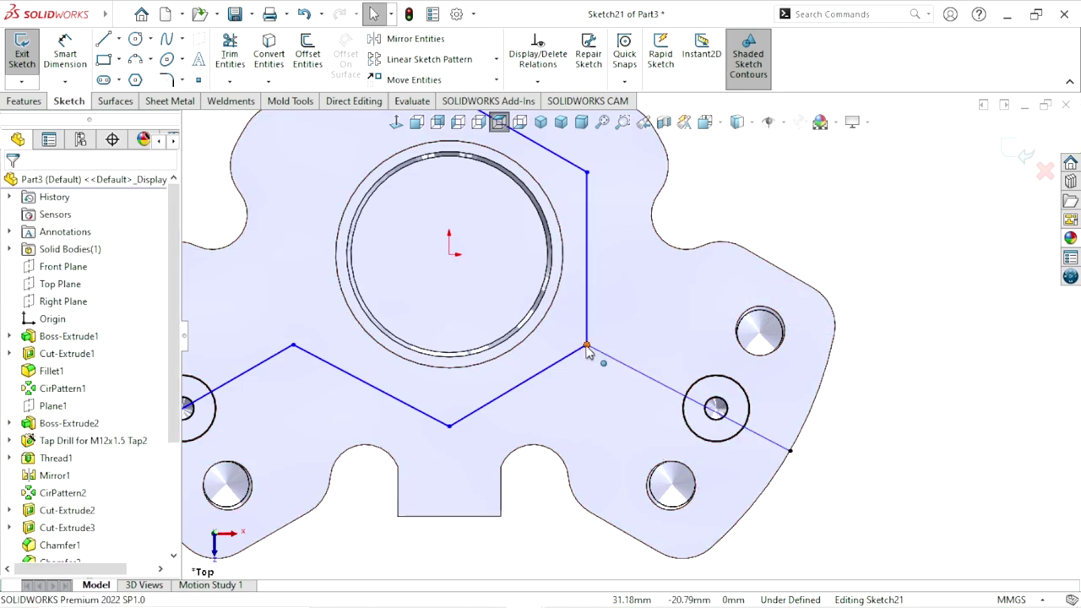
click(586, 346)
ctrl+click(449, 253)
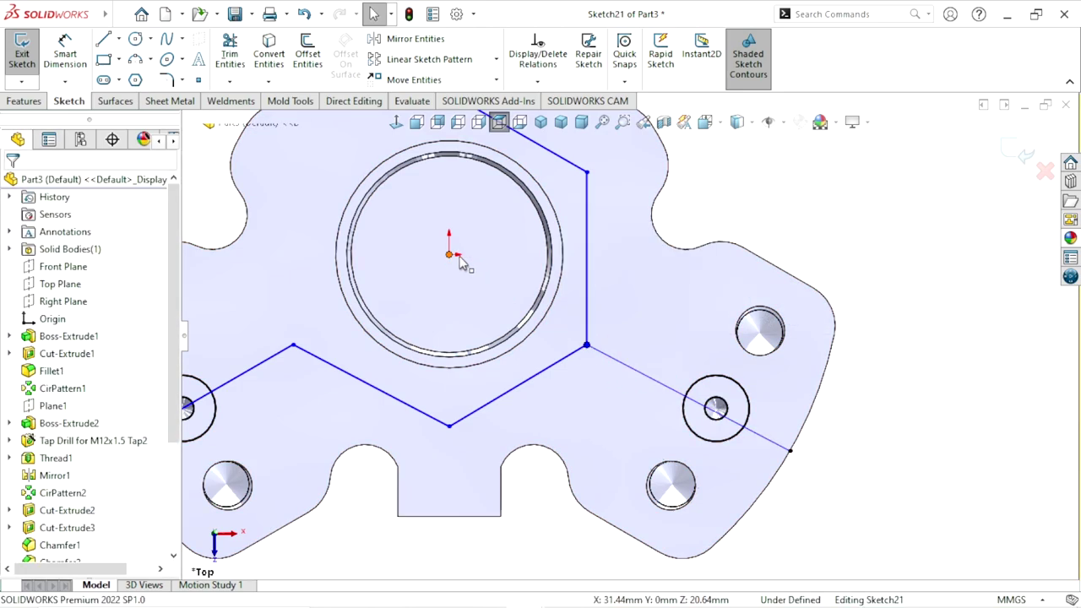
click(543, 184)
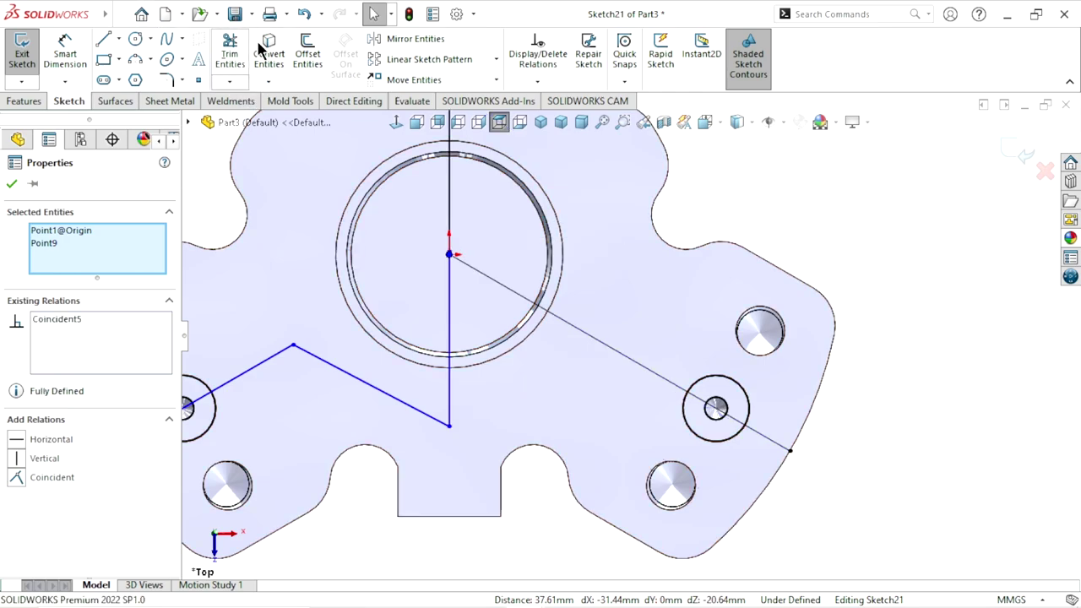
click(303, 14)
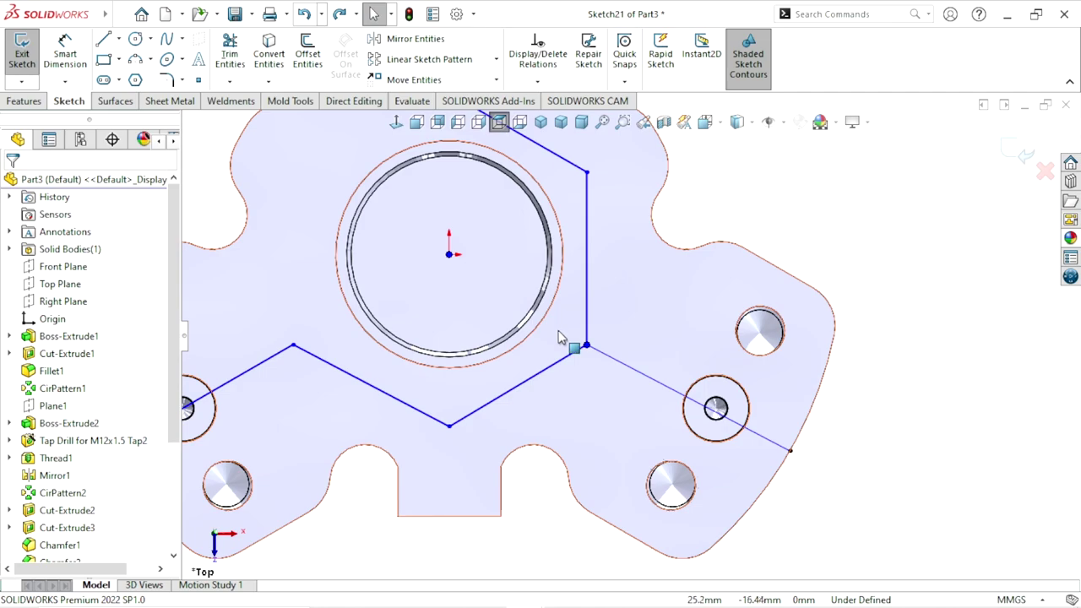
Select the path's right corner point with the origin and nudge the corner slightly
click(587, 346)
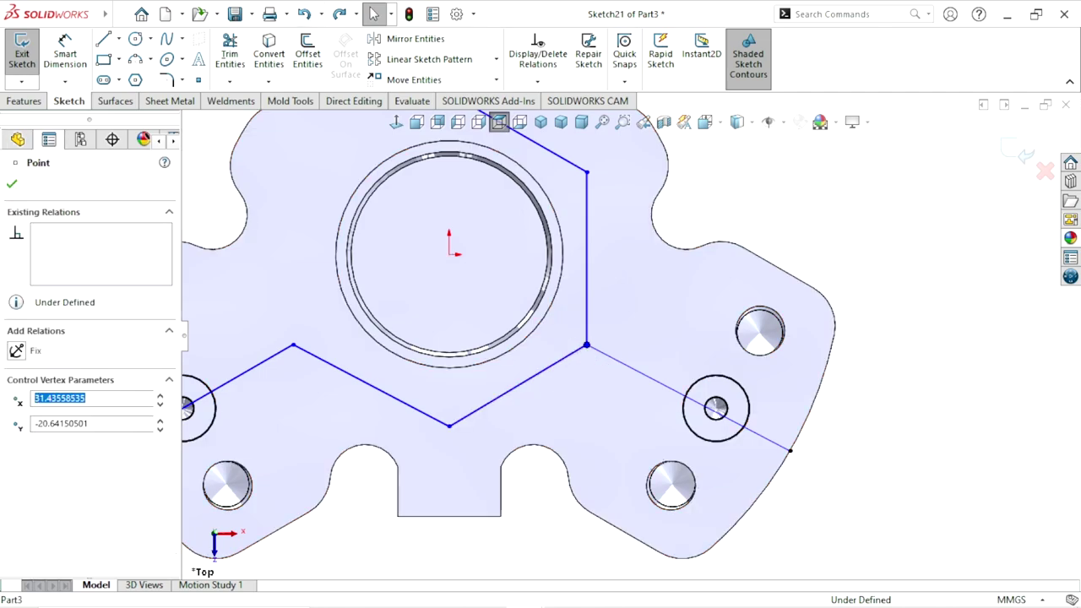
key(Escape)
ctrl+click(449, 254)
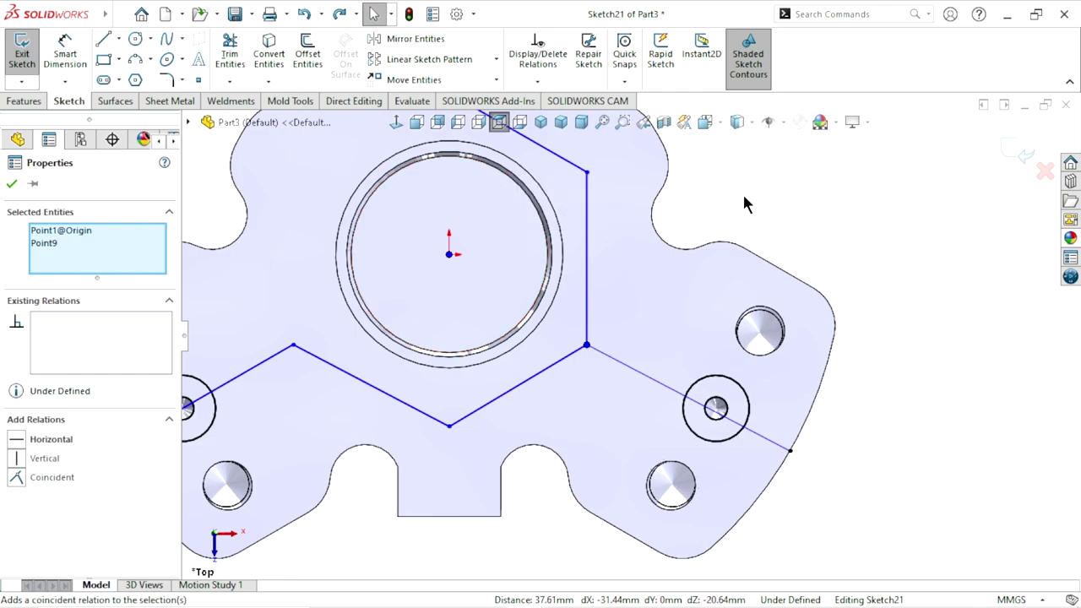
click(823, 189)
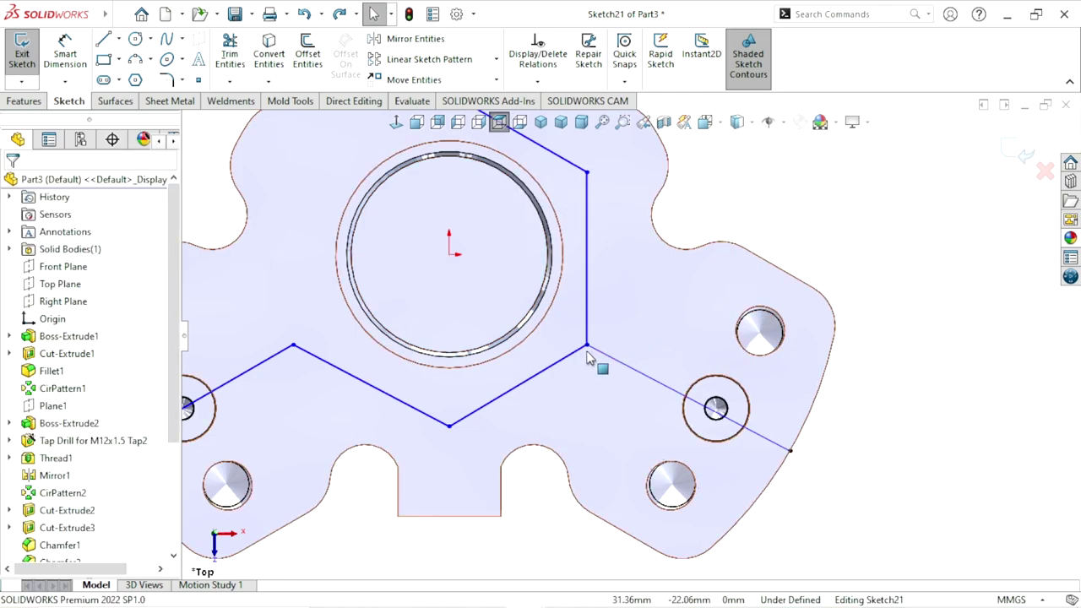
drag(592, 342, 590, 344)
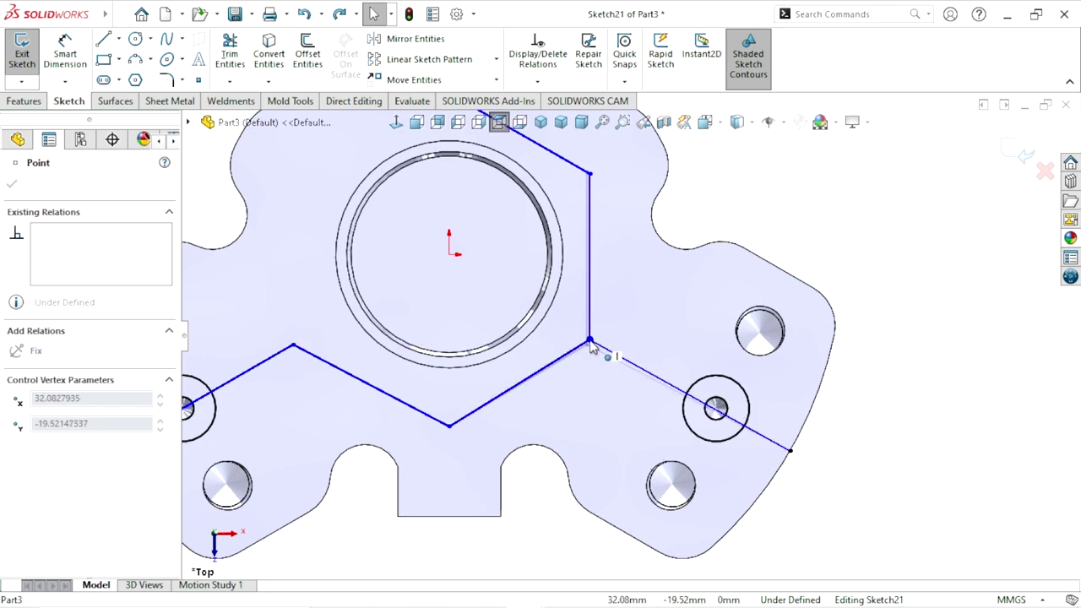
click(626, 376)
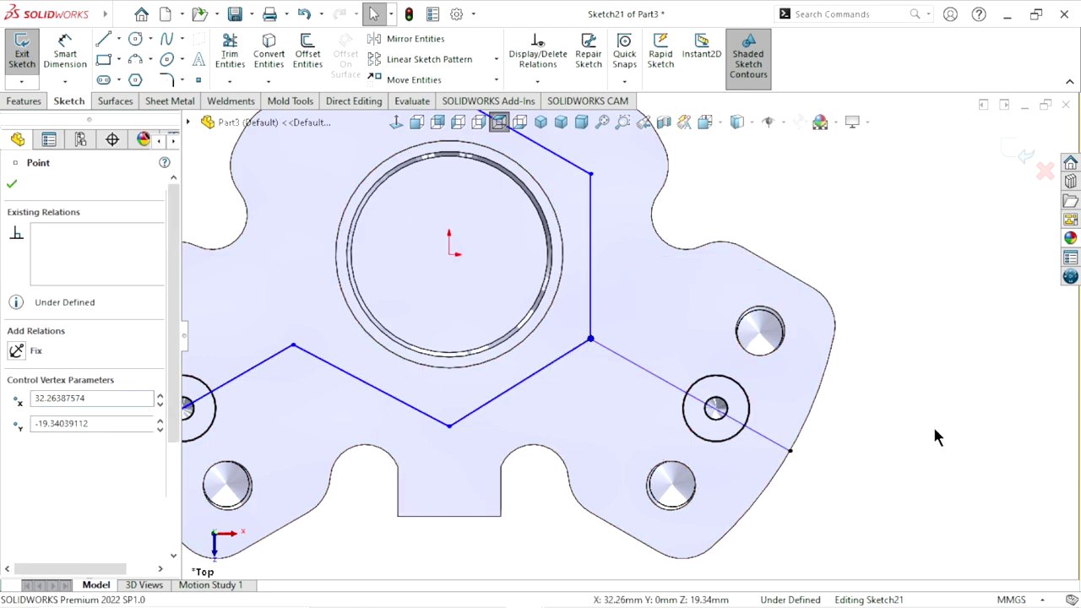
Add a coincident relation between the lower-right line (Line7) and the origin
click(626, 365)
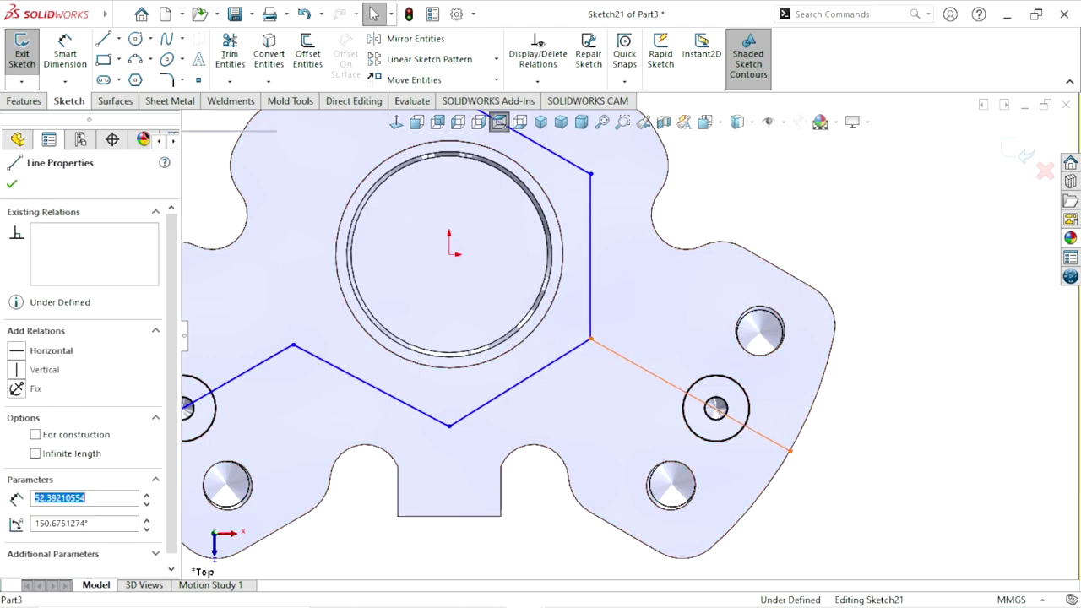
ctrl+click(450, 258)
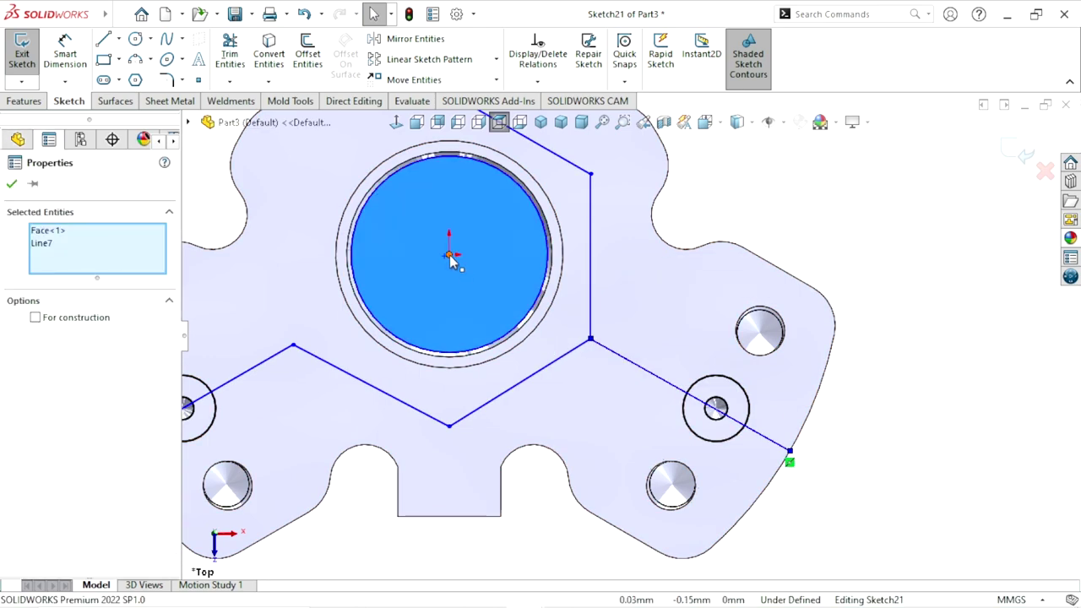
click(867, 272)
click(639, 372)
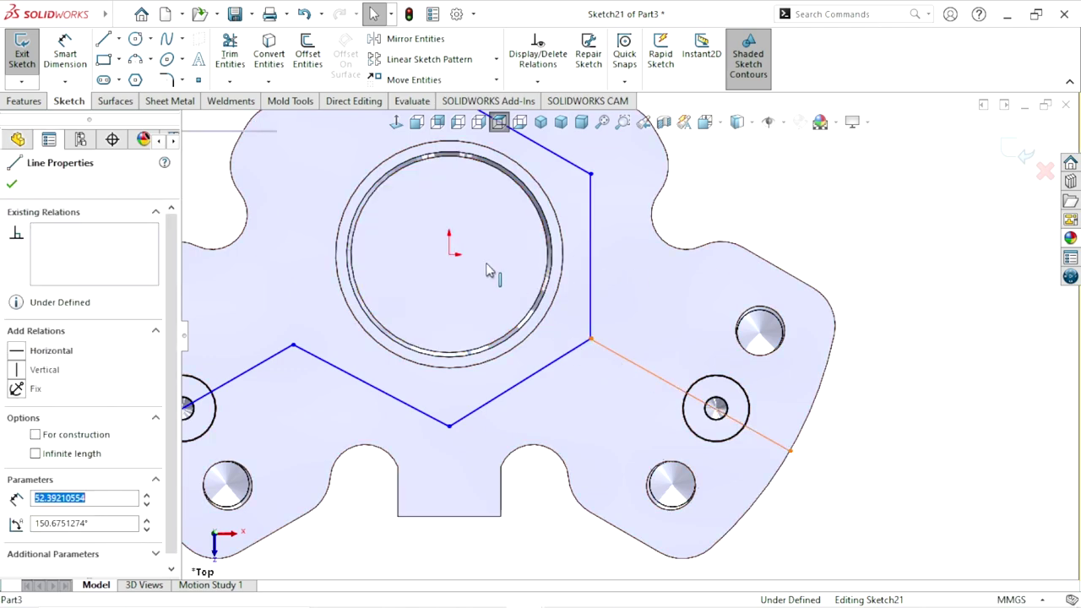
key(Escape)
ctrl+click(448, 253)
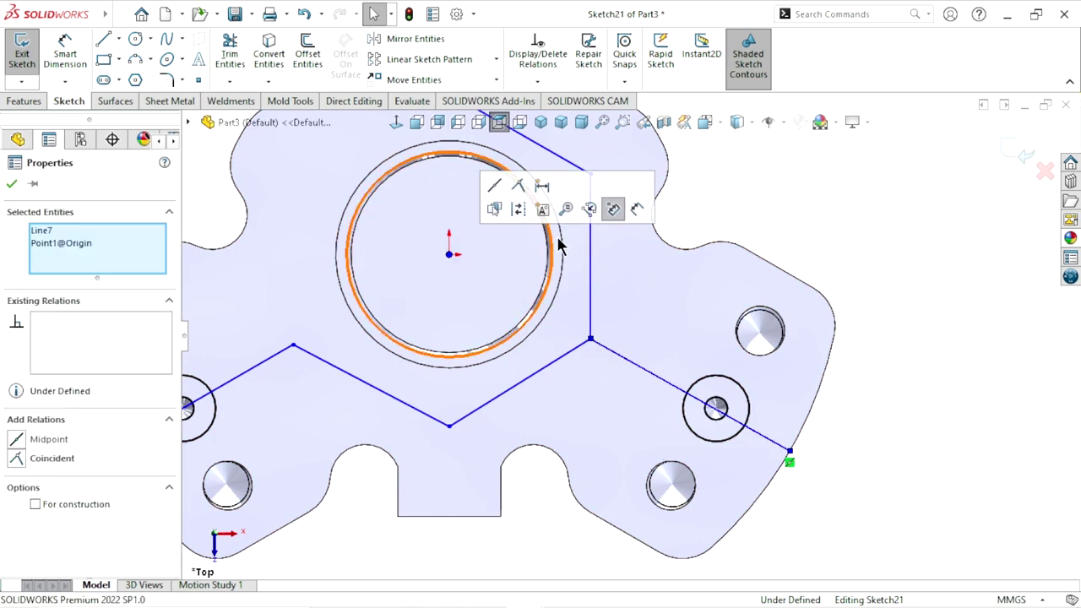
click(525, 193)
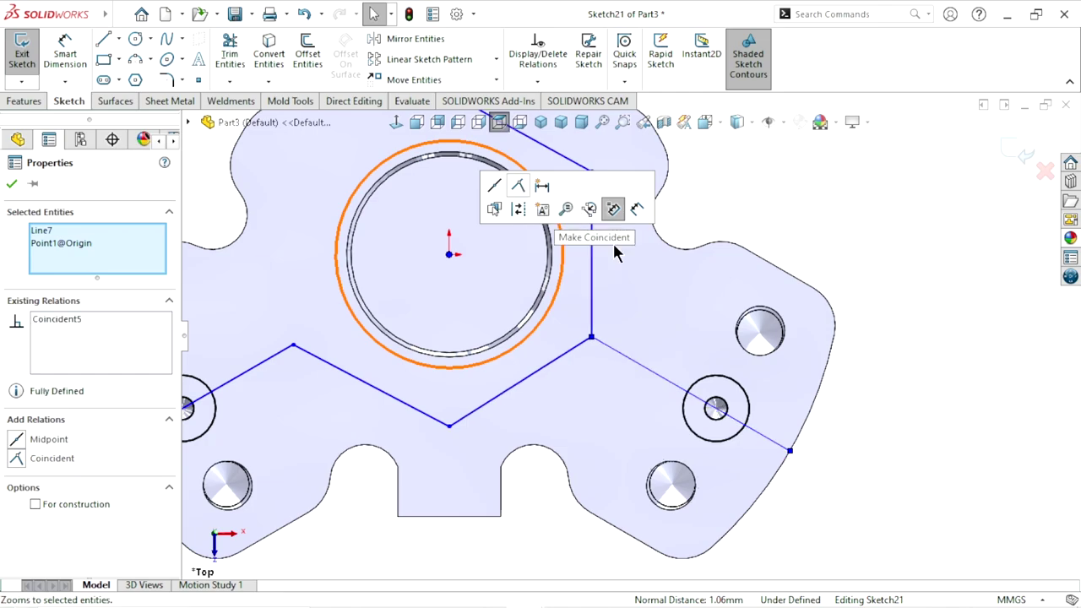
key(f)
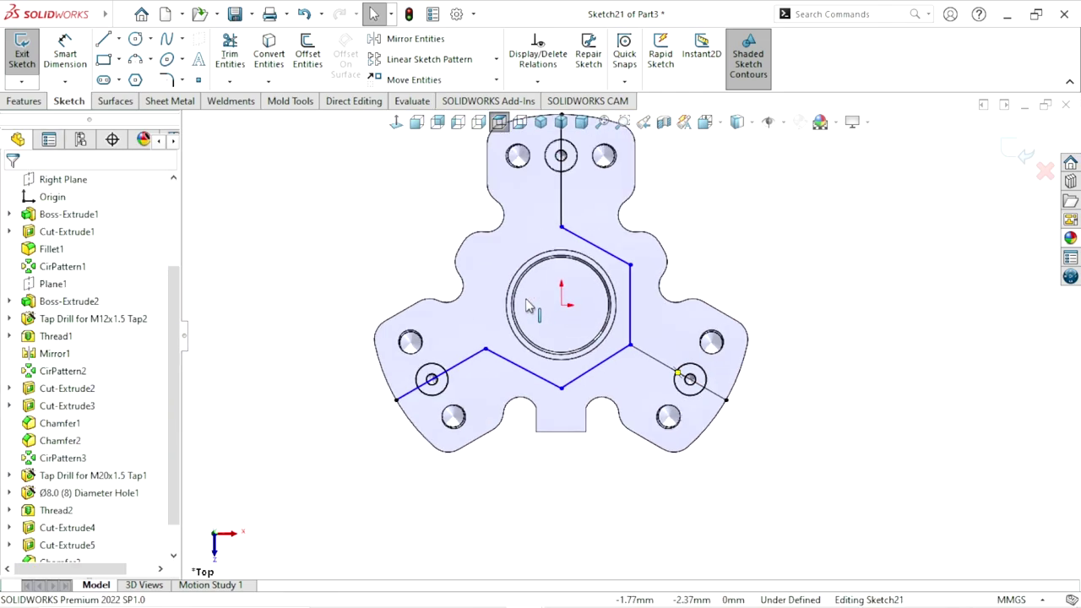
scroll(581, 247, down, 2)
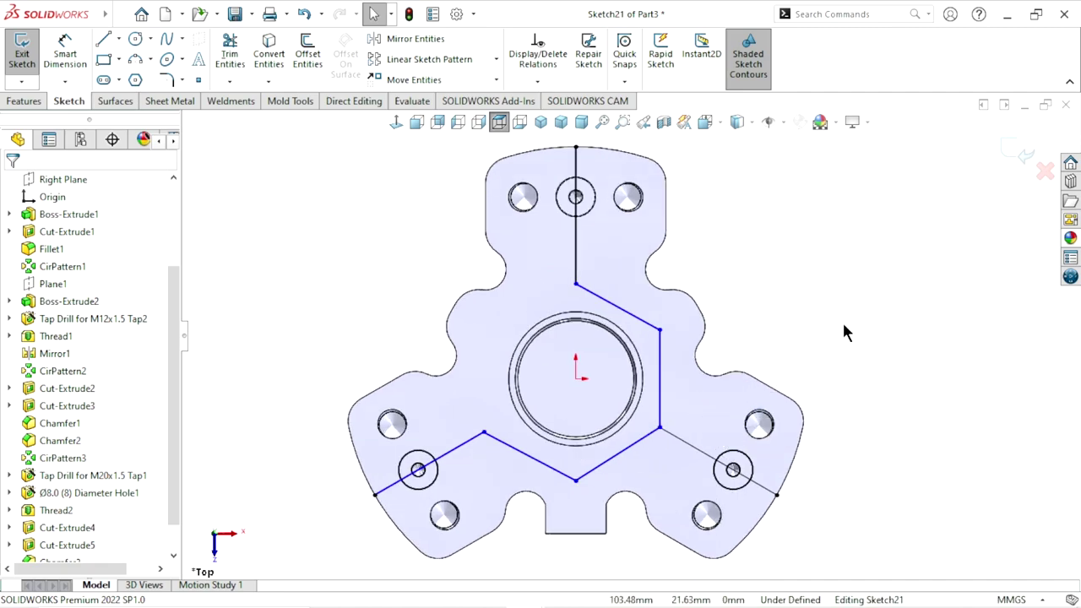
scroll(730, 408, up, 2)
scroll(622, 410, down, 2)
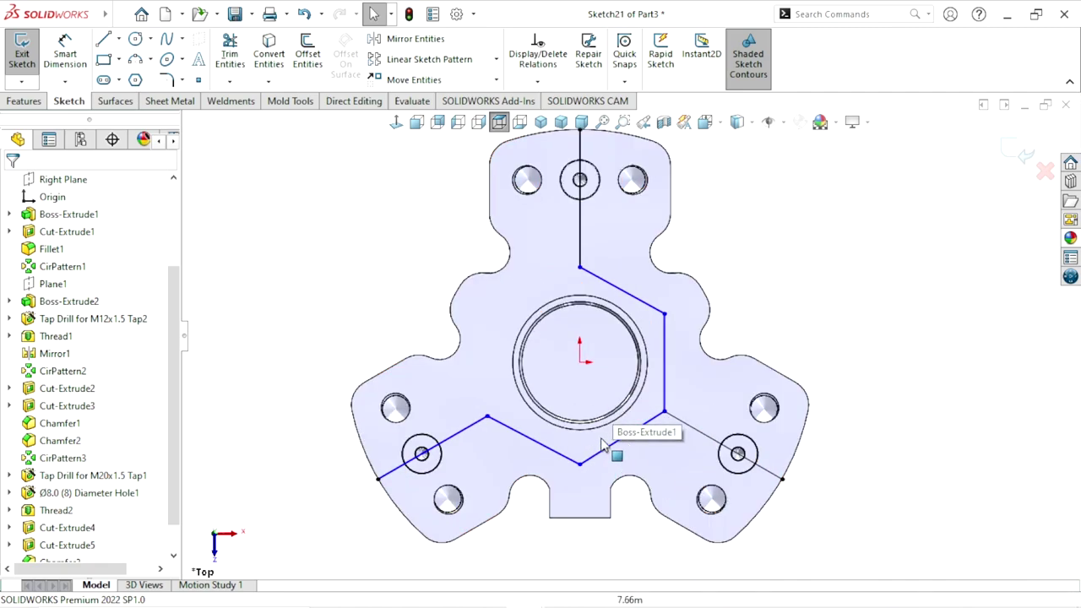
scroll(634, 432, up, 3)
scroll(641, 333, down, 1)
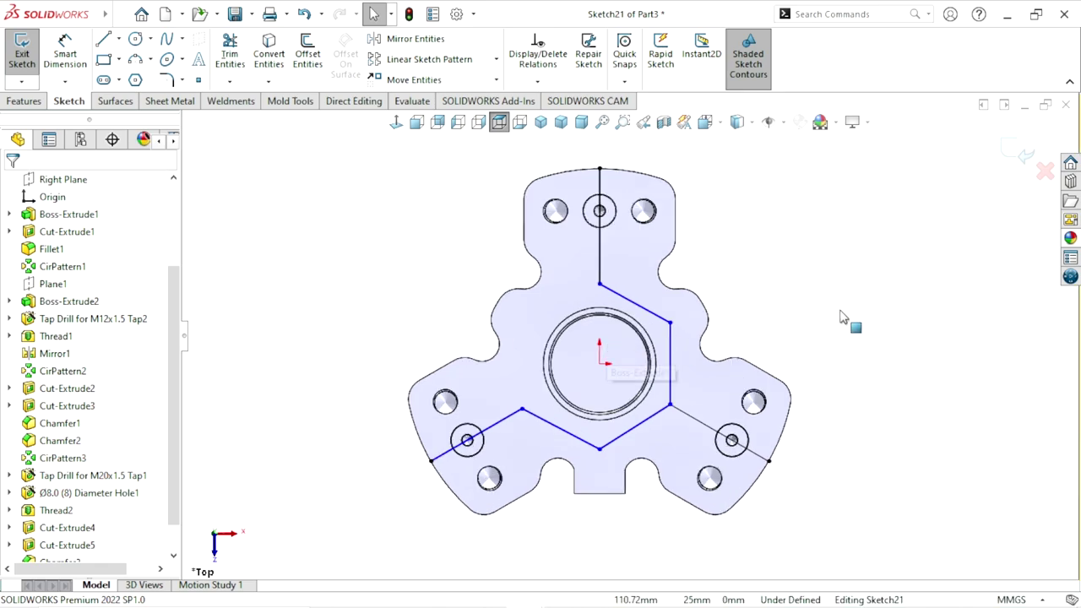
scroll(717, 338, up, 2)
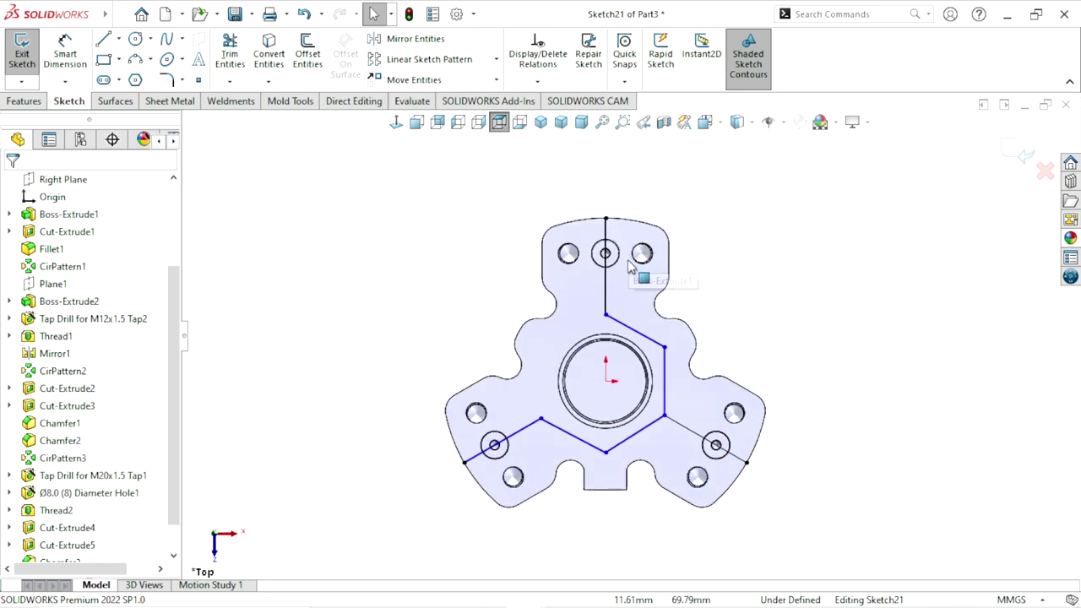
scroll(676, 442, down, 2)
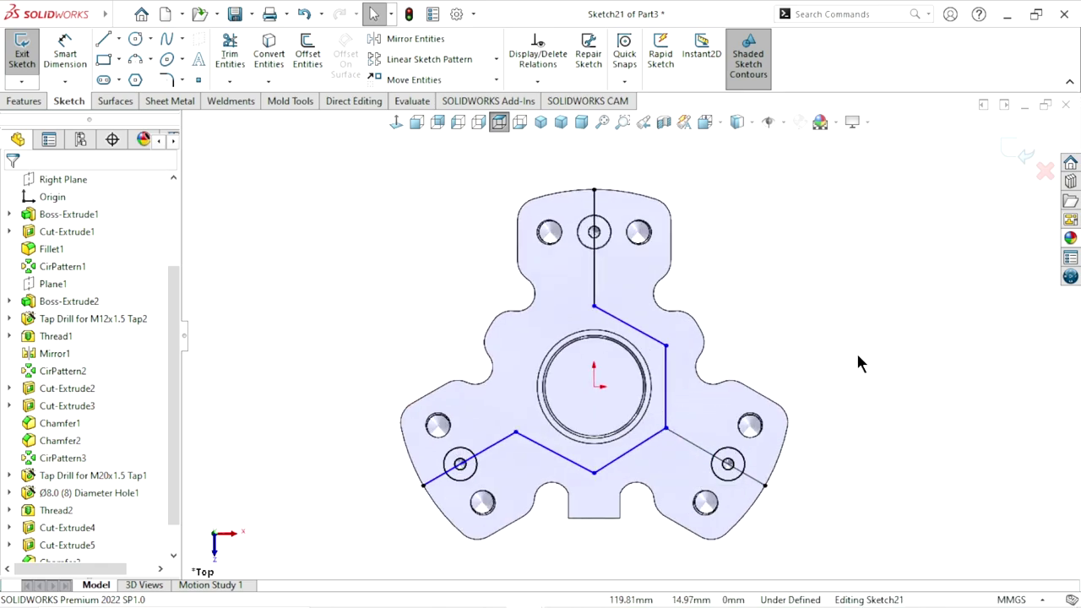
scroll(786, 375, up, 1)
scroll(732, 411, down, 1)
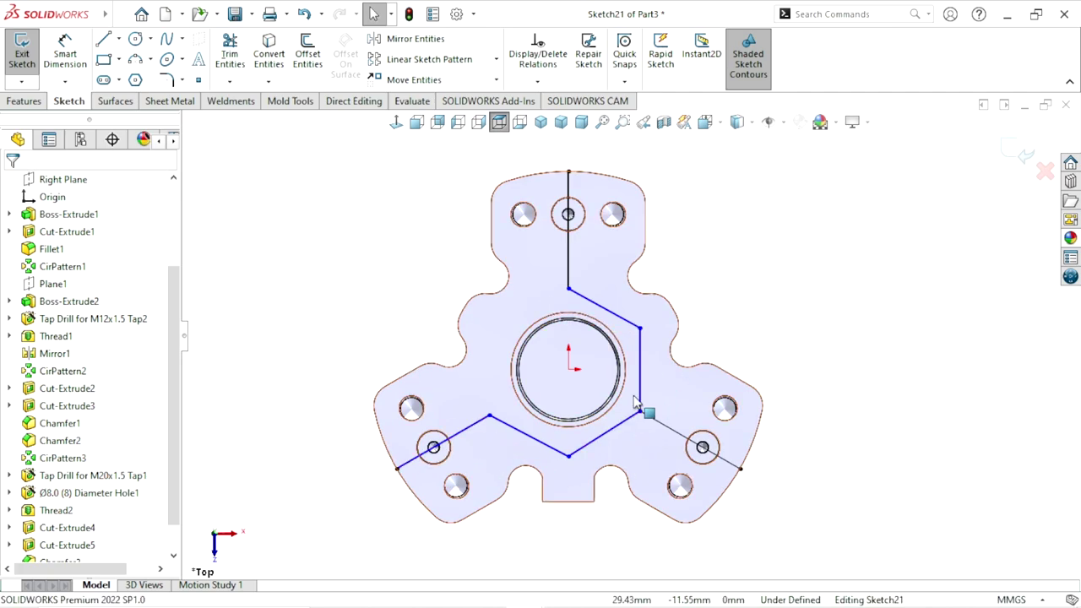
scroll(635, 403, up, 1)
scroll(616, 359, up, 1)
scroll(625, 354, down, 2)
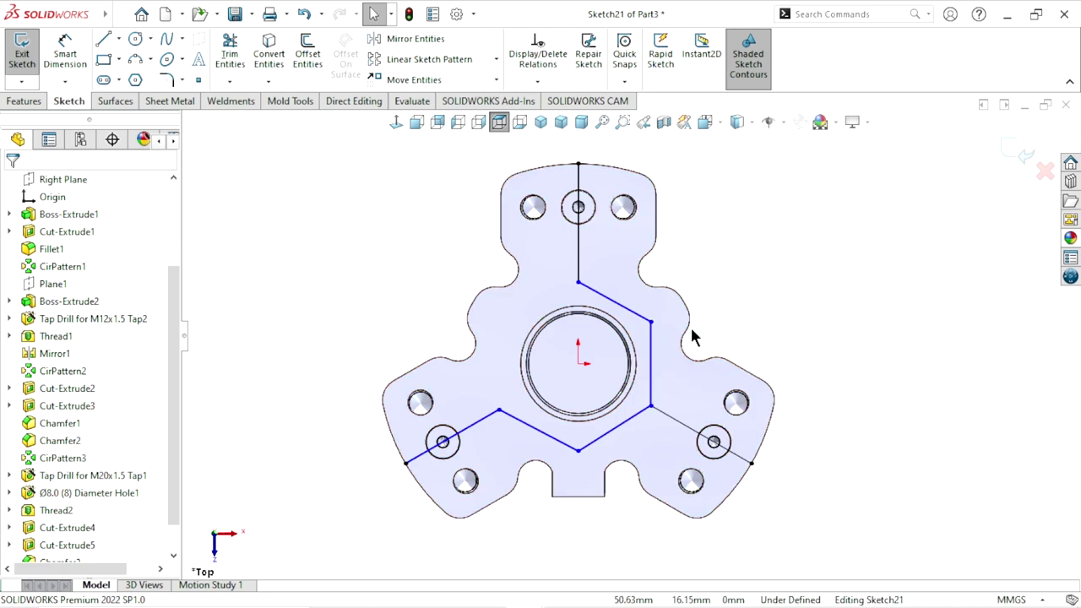
scroll(650, 380, up, 1)
scroll(583, 414, down, 1)
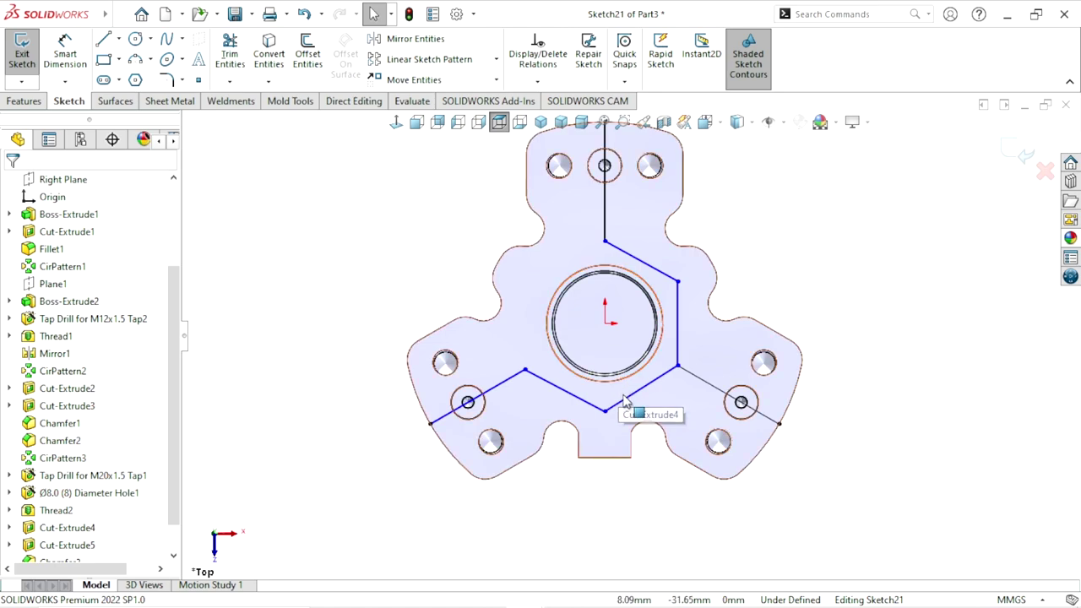
scroll(629, 396, up, 1)
scroll(658, 372, down, 1)
scroll(629, 405, up, 1)
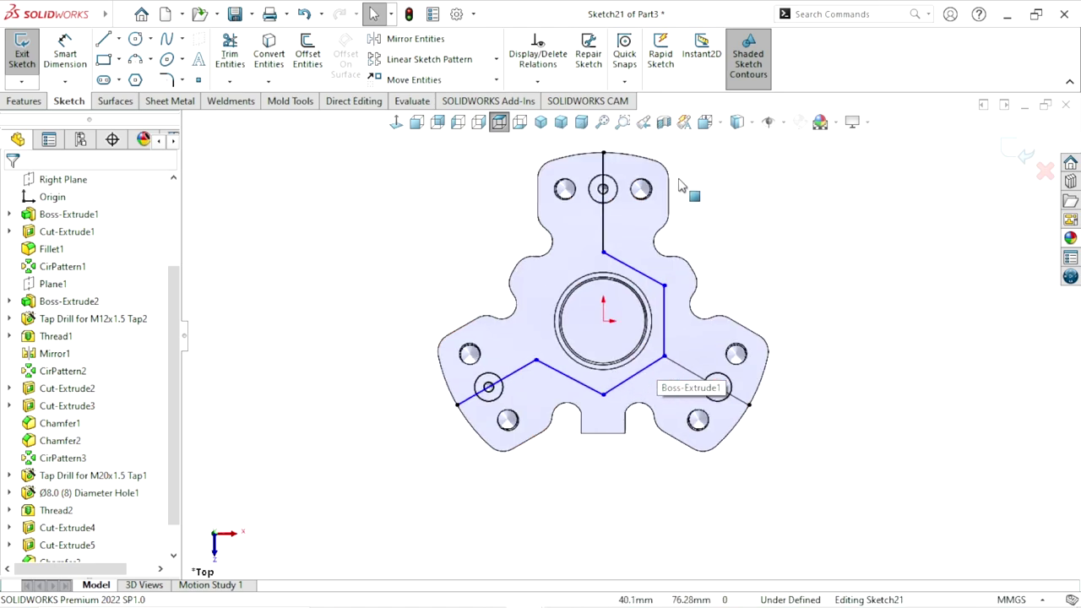
Switch the display style to Hidden Lines Visible
click(754, 124)
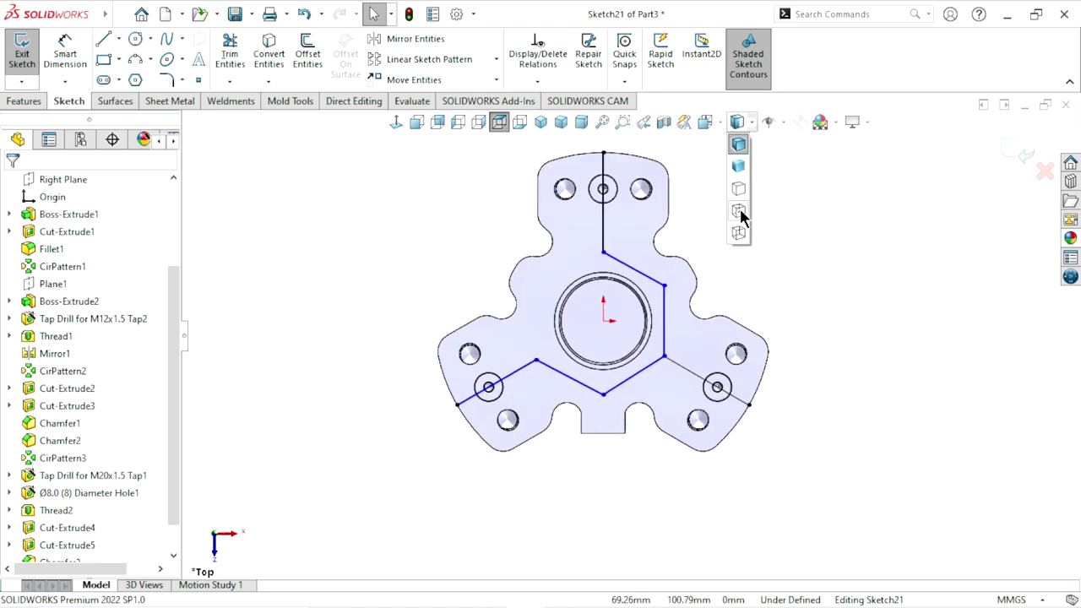
scroll(629, 430, down, 2)
scroll(613, 338, down, 1)
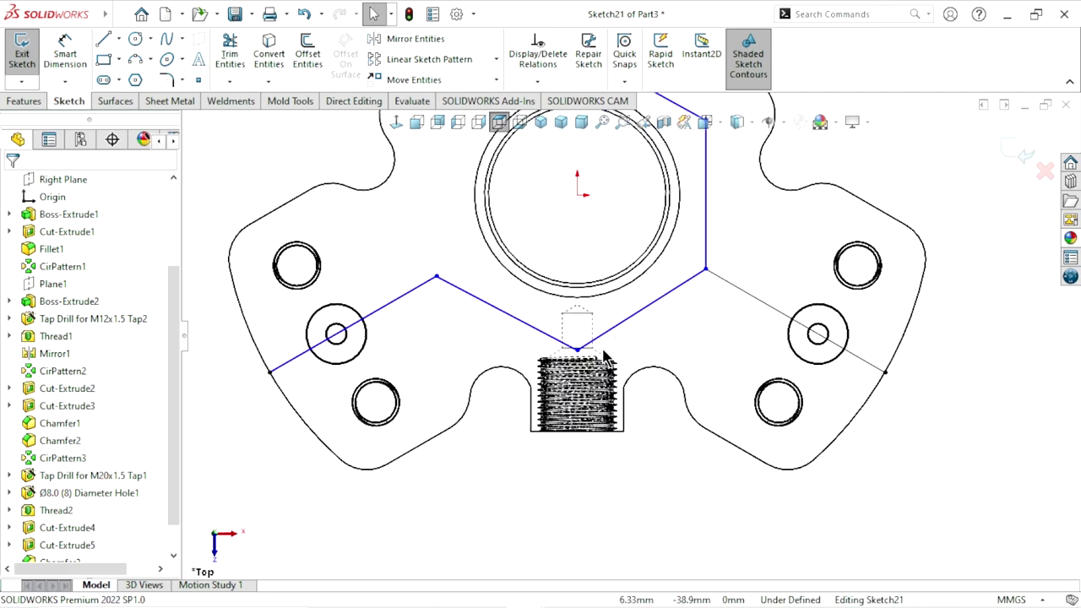
scroll(608, 358, down, 1)
scroll(601, 354, down, 1)
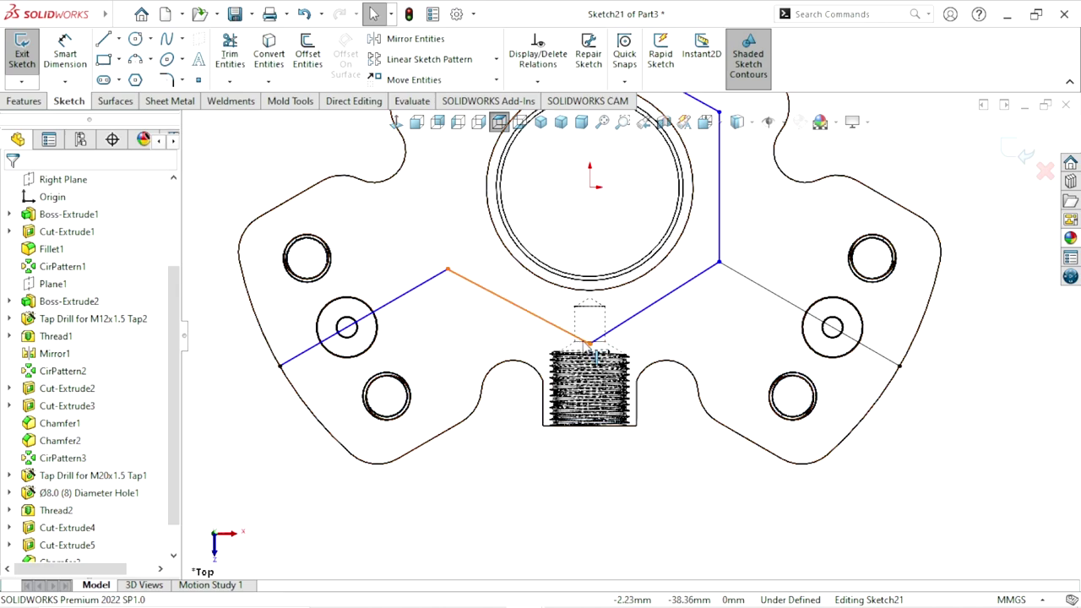
Drag the path's bottom vertex onto the tapped hole tip, at x = 0, about 34.8 mm down
drag(589, 342, 591, 325)
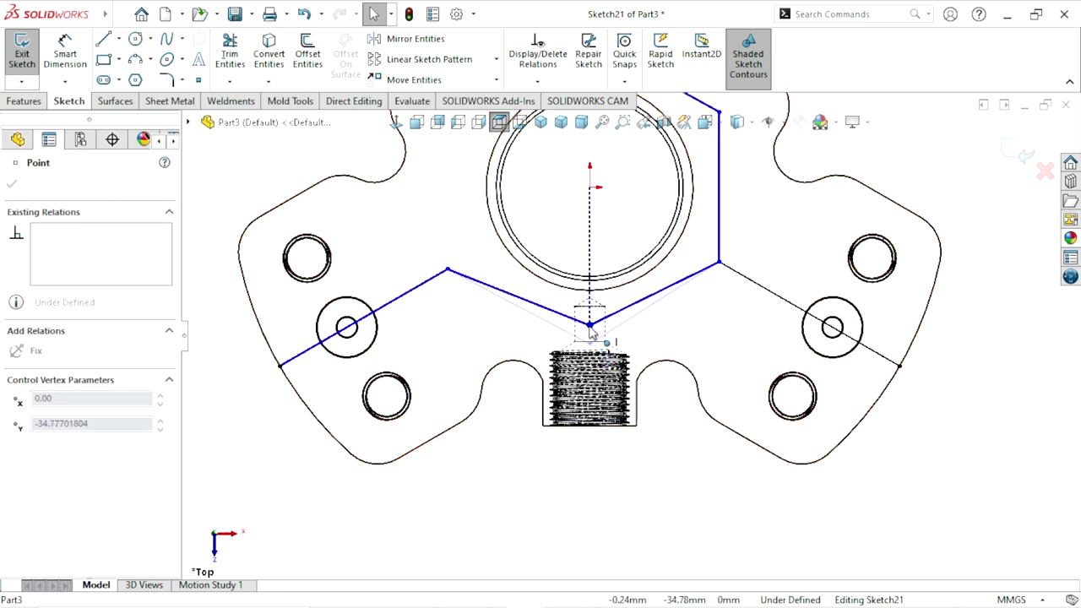
click(669, 480)
scroll(667, 401, up, 4)
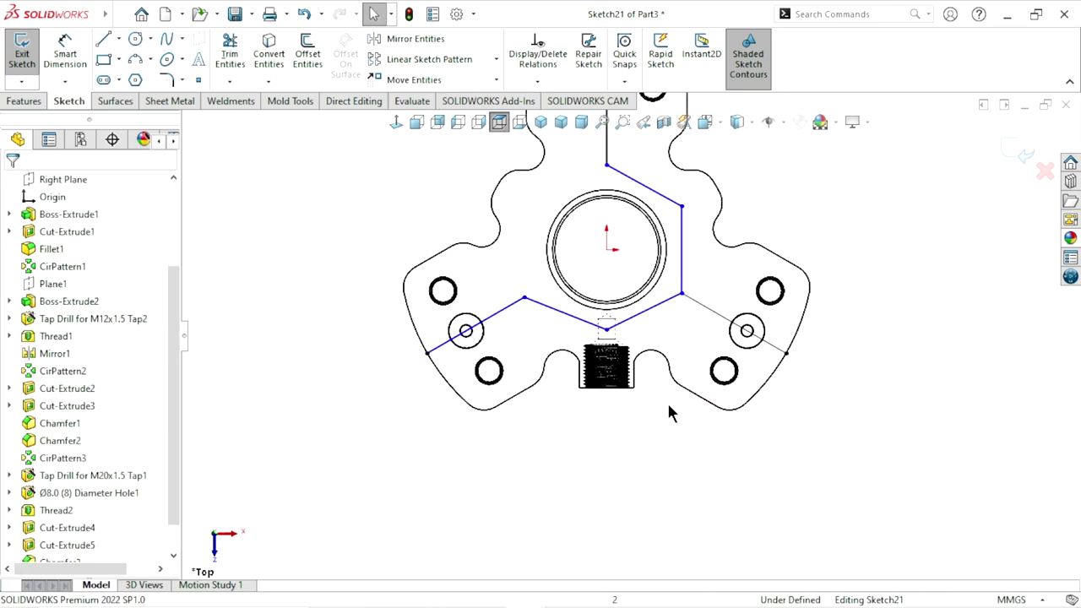
scroll(667, 406, up, 2)
scroll(656, 237, down, 2)
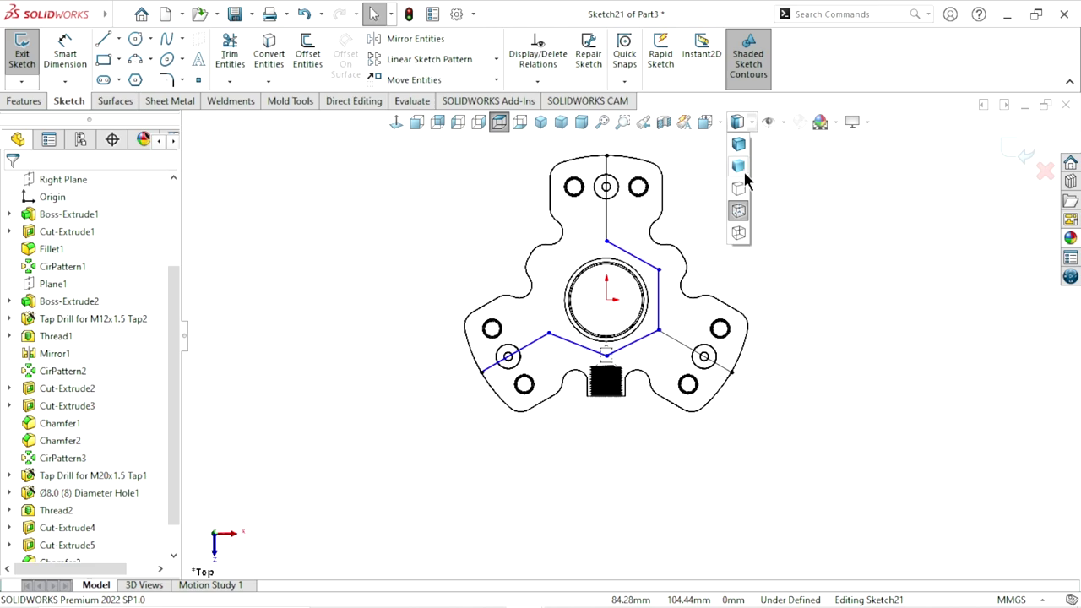
scroll(760, 294, up, 2)
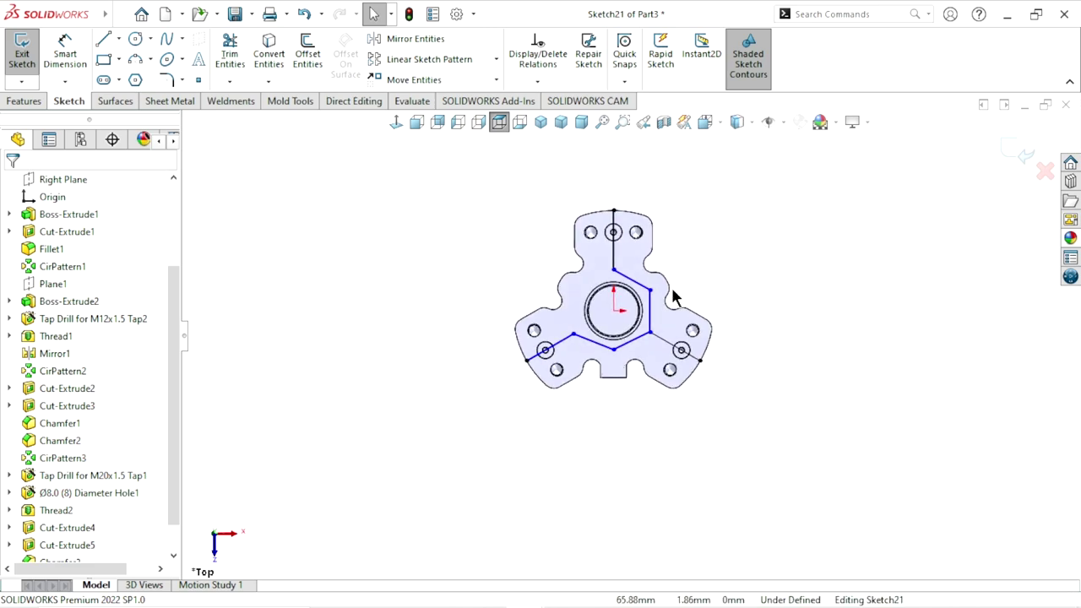
scroll(667, 316, down, 2)
scroll(760, 301, down, 1)
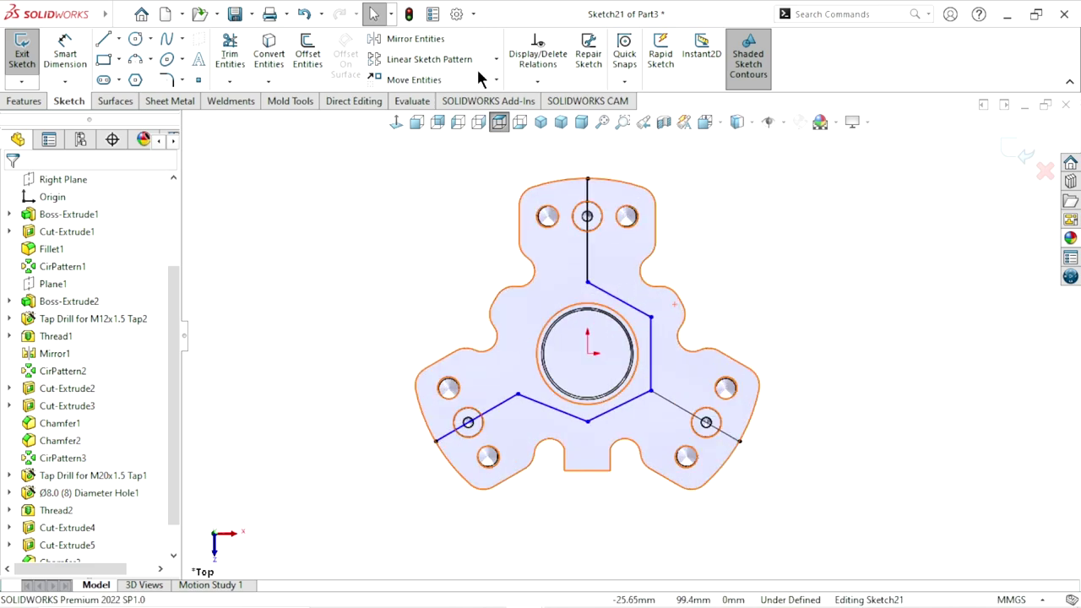
Fully define Sketch21 using Fully Define Sketch's calculated dimensions, then exit the sketch
click(547, 80)
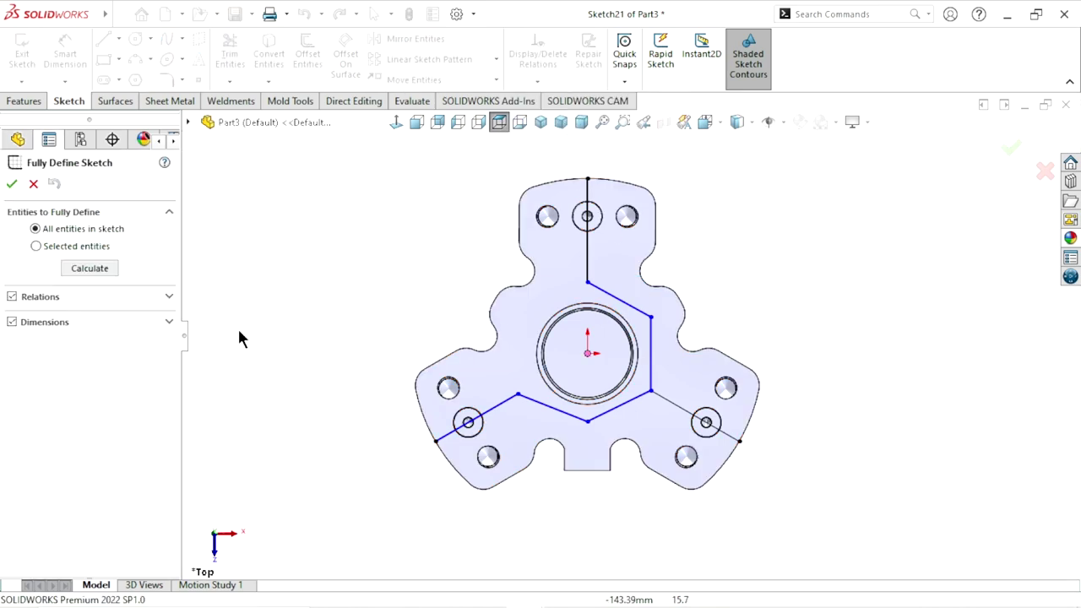
click(106, 268)
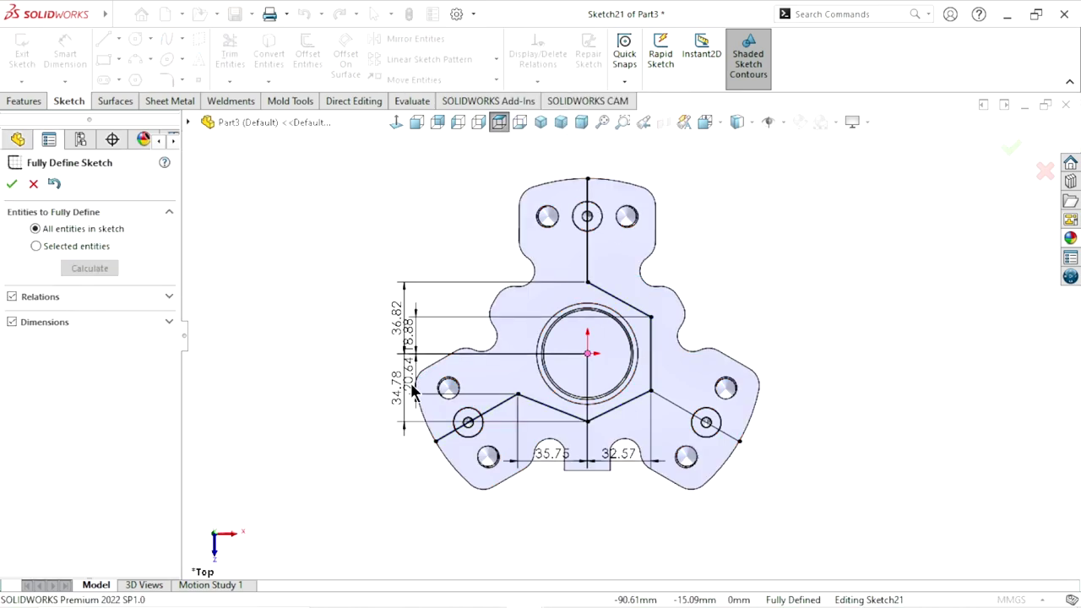
click(12, 184)
scroll(543, 302, up, 1)
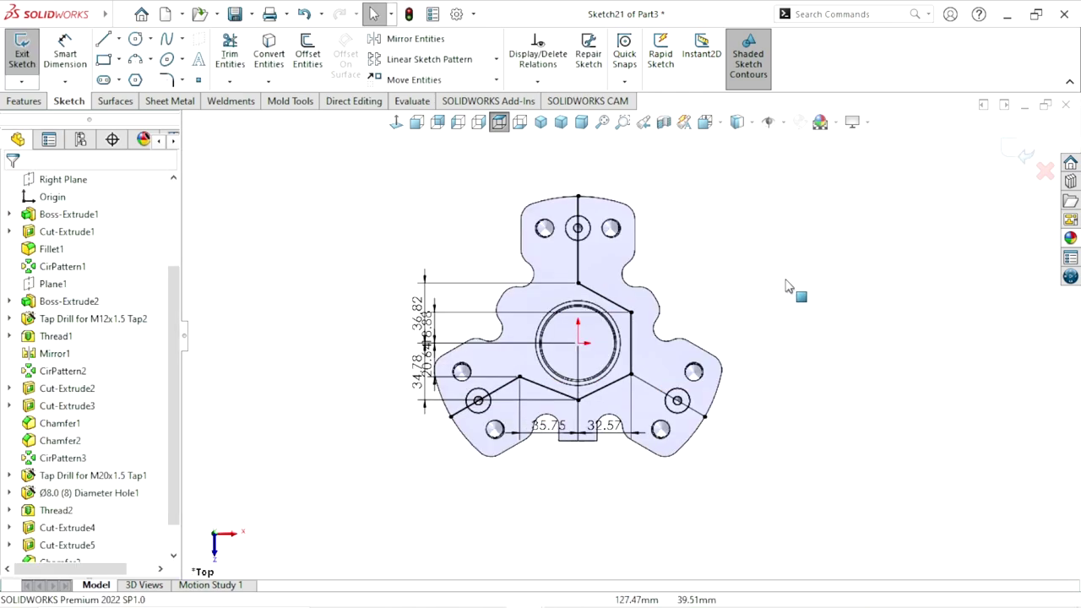
click(1024, 157)
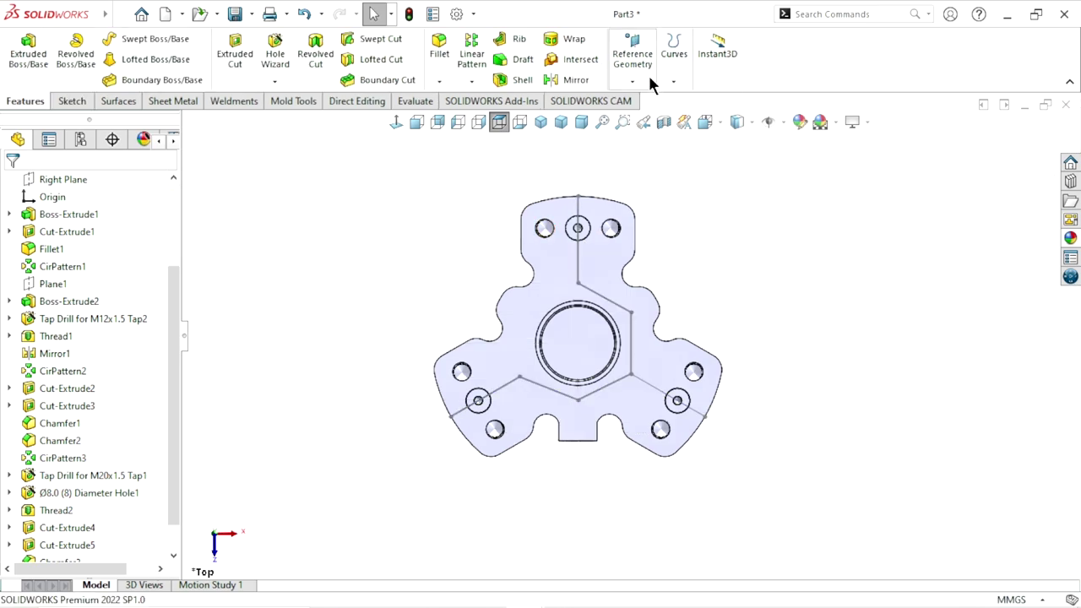
Create Plane4 perpendicular to the lower-left channel line, through its lobe-edge endpoint
click(648, 81)
click(658, 99)
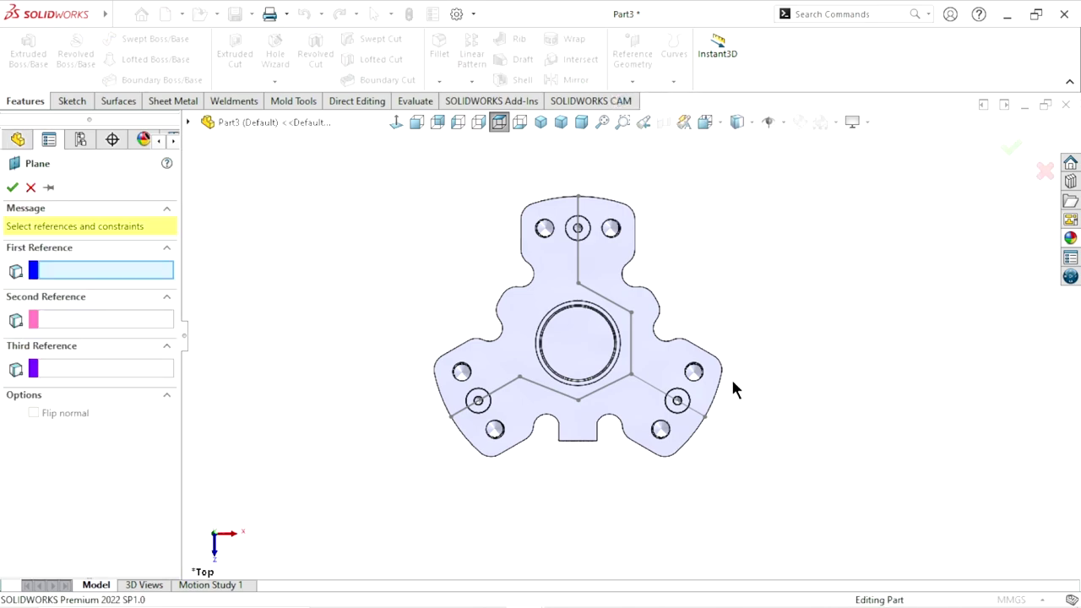
click(501, 394)
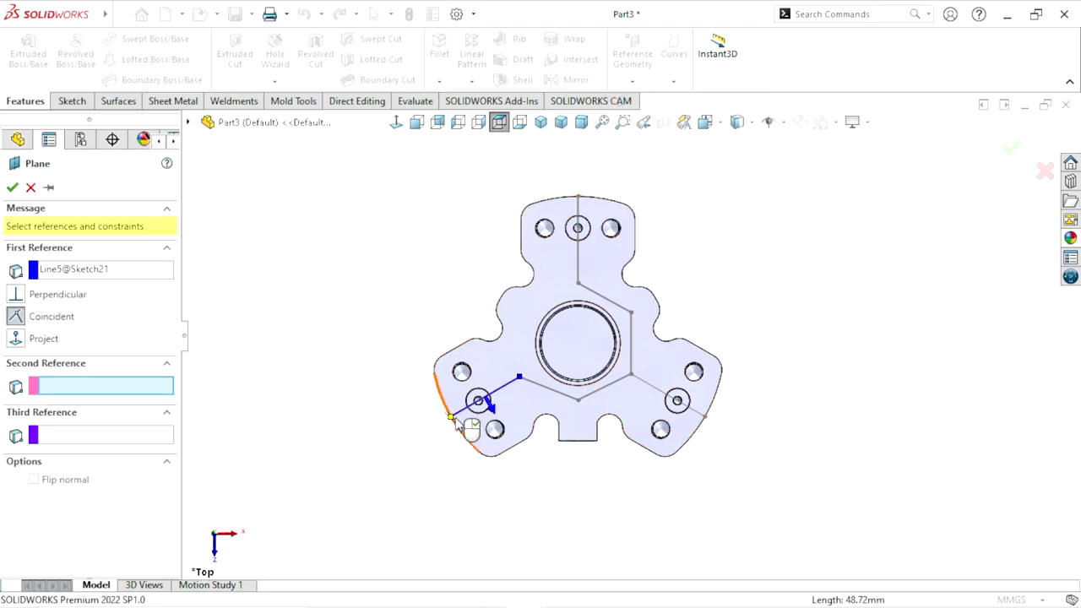
click(450, 417)
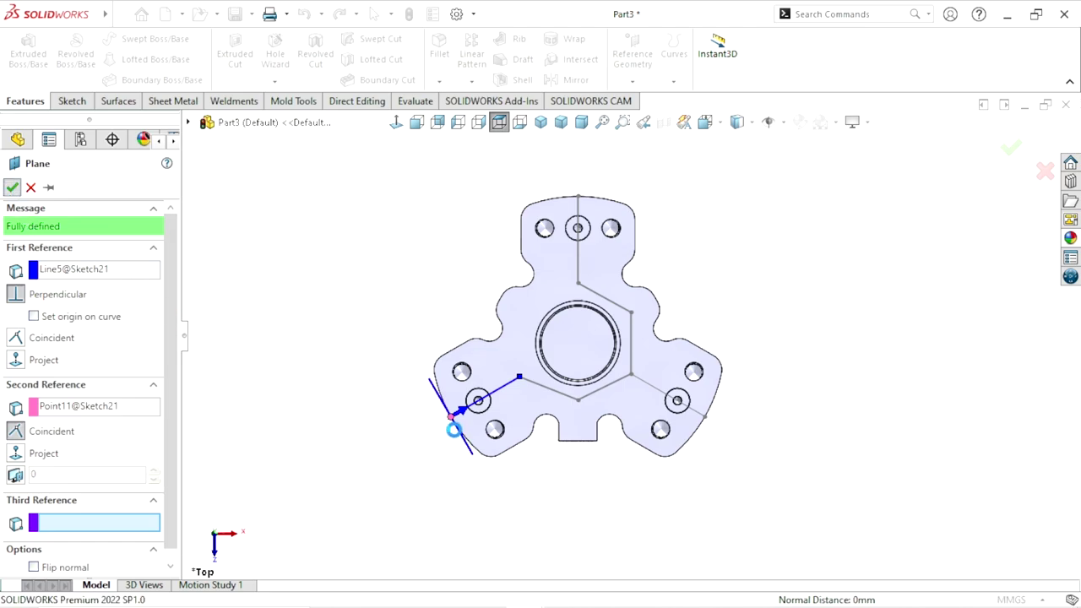
mouse_move(432, 432)
middle_down()
mouse_move(399, 346)
mouse_move(442, 177)
mouse_move(495, 155)
mouse_move(503, 288)
mouse_move(463, 292)
mouse_move(549, 305)
middle_up()
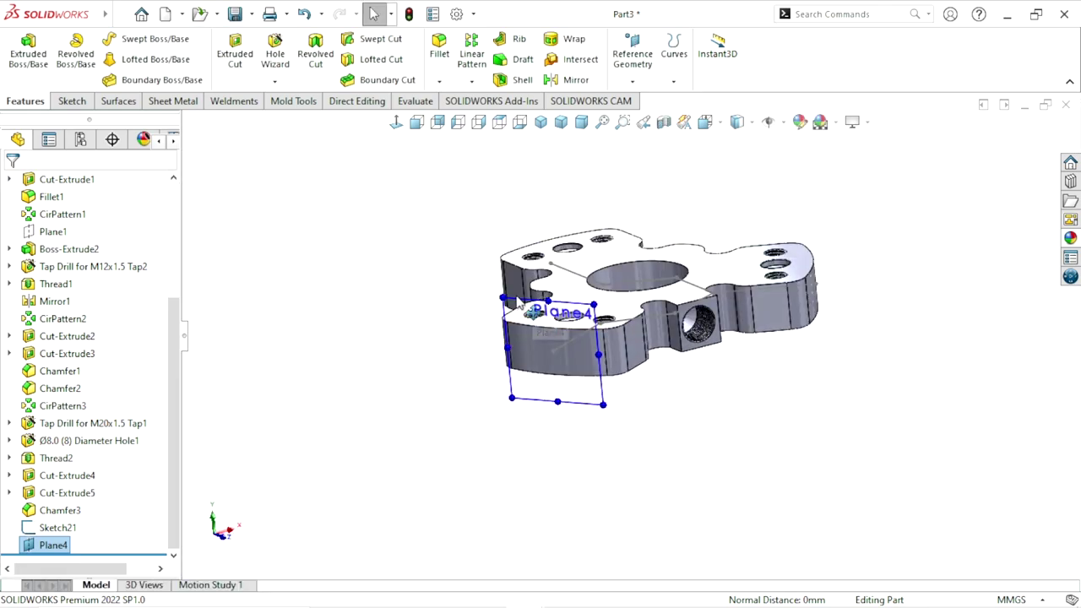
Start a sketch on Plane4 and draw a small circle centred on its origin
click(518, 300)
click(565, 253)
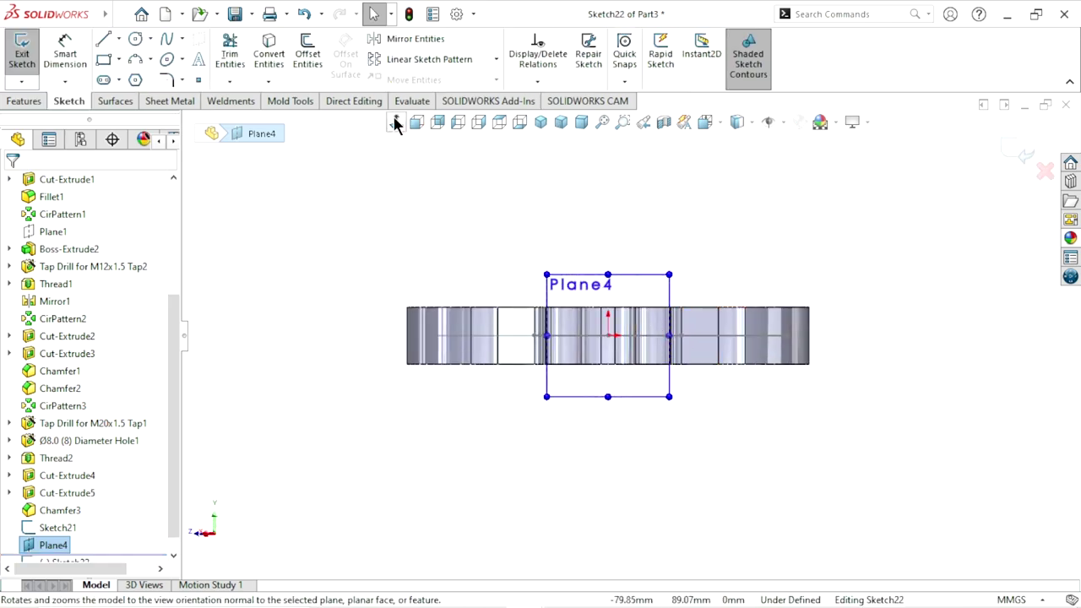
scroll(672, 363, down, 3)
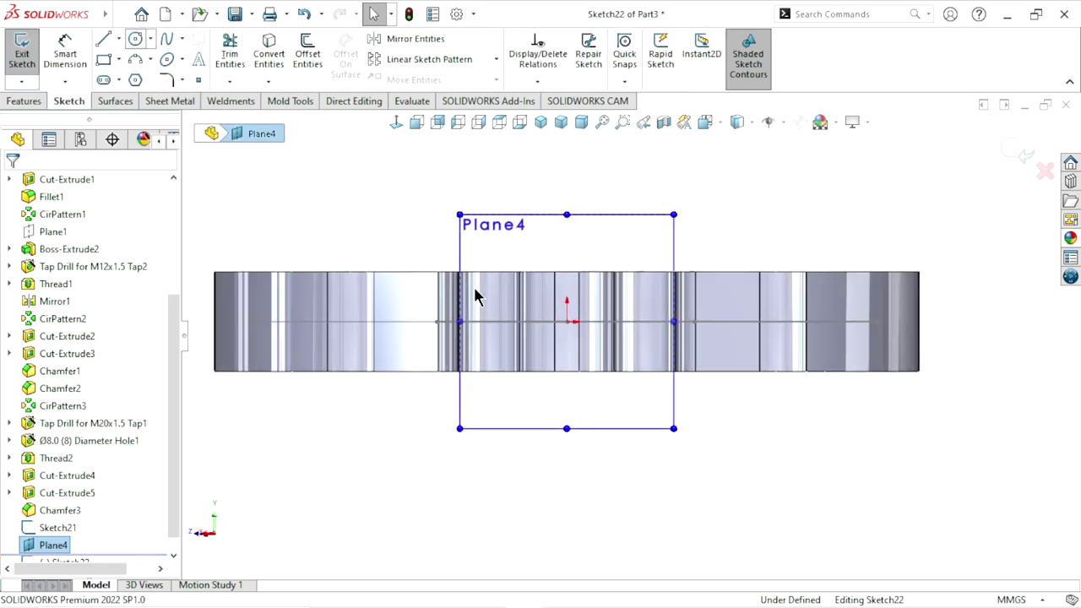
right_drag(475, 296, 591, 338)
scroll(583, 329, down, 2)
click(558, 318)
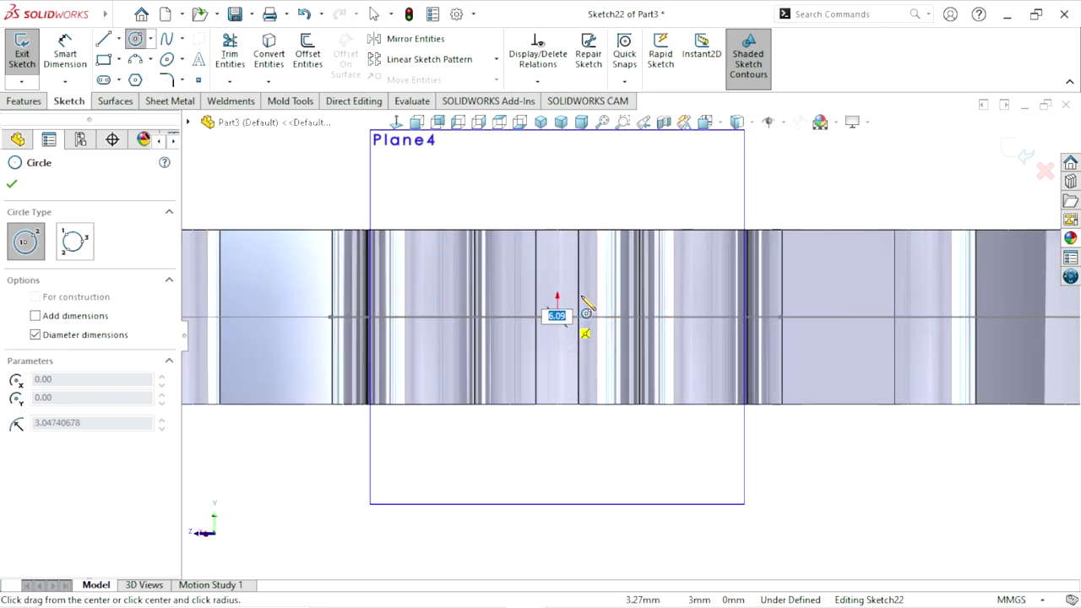
click(579, 317)
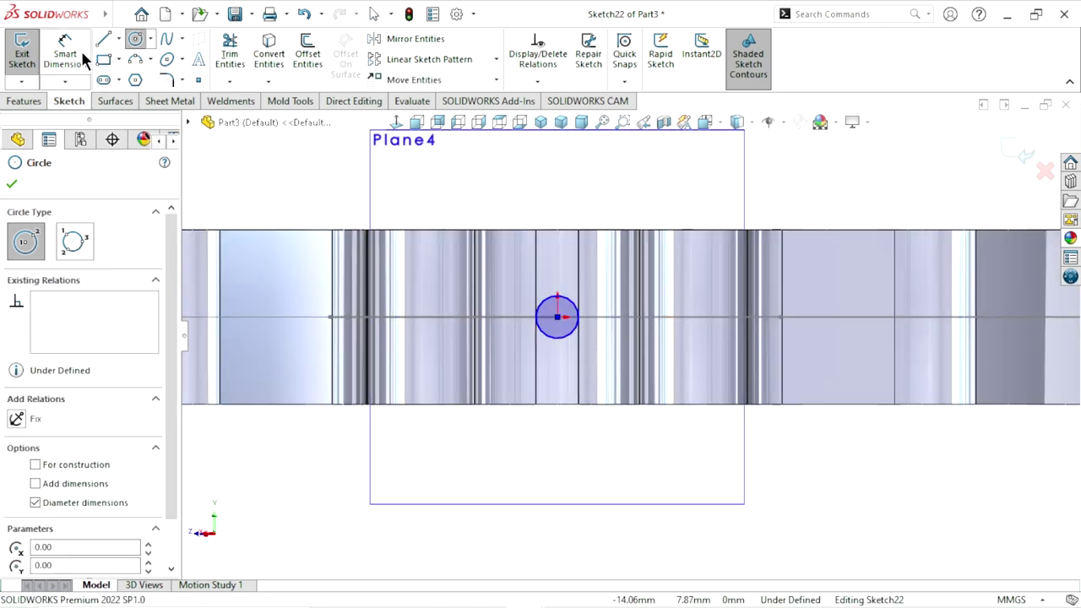
Dimension the circle's diameter to 6 mm and exit Sketch22
click(66, 54)
click(578, 309)
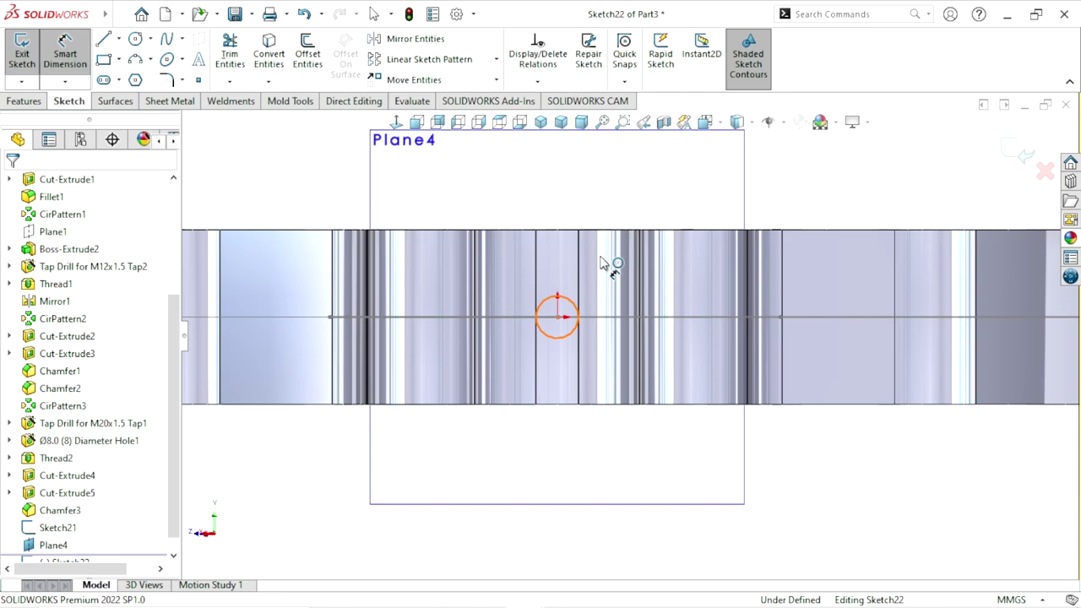
click(641, 202)
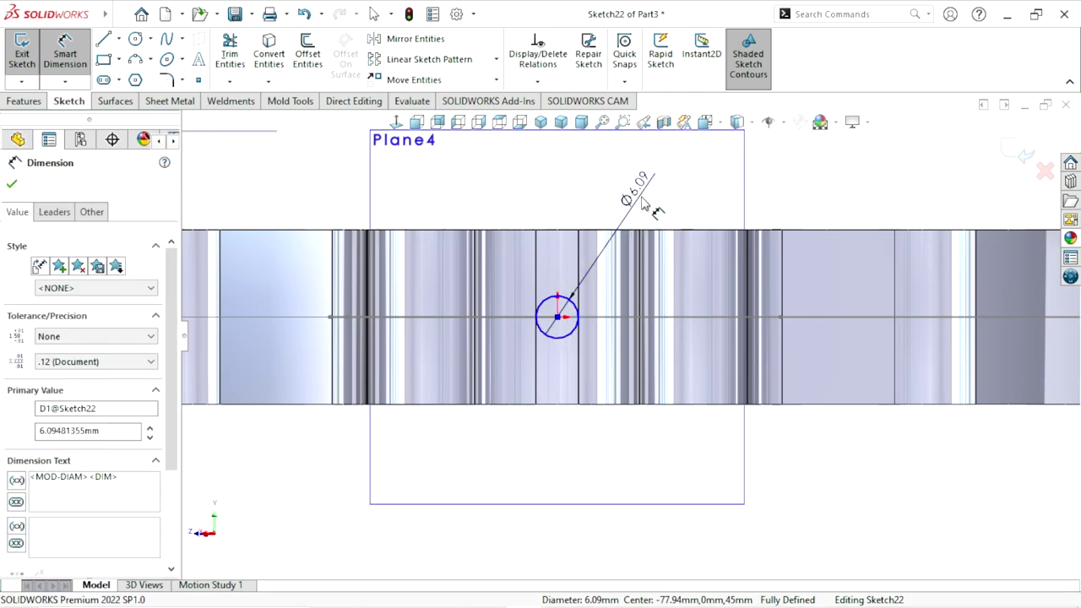
text(6)
key(Return)
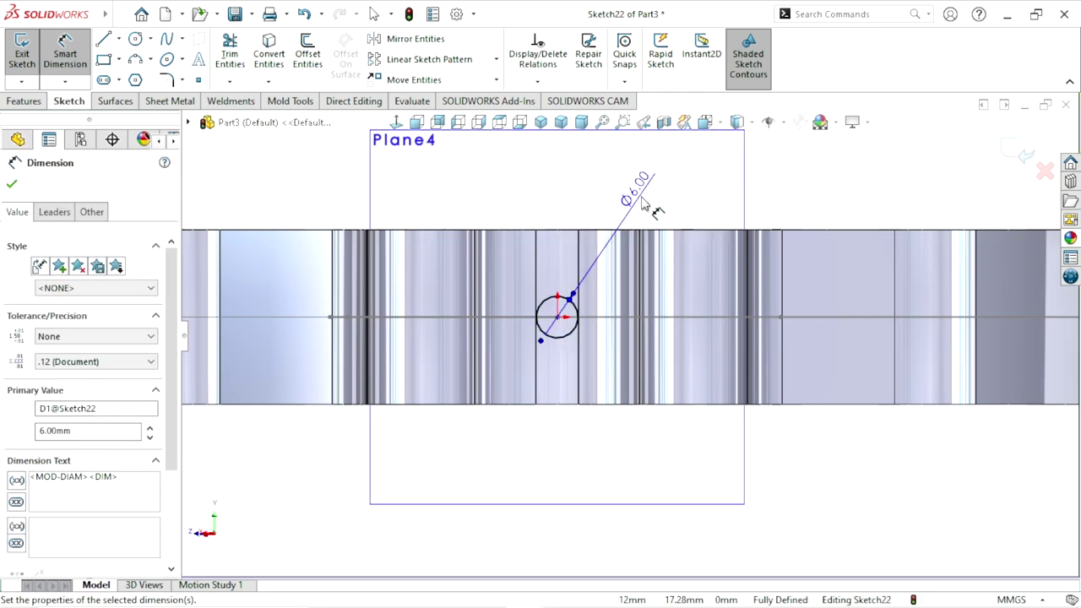
click(12, 186)
scroll(482, 398, up, 2)
scroll(794, 435, up, 2)
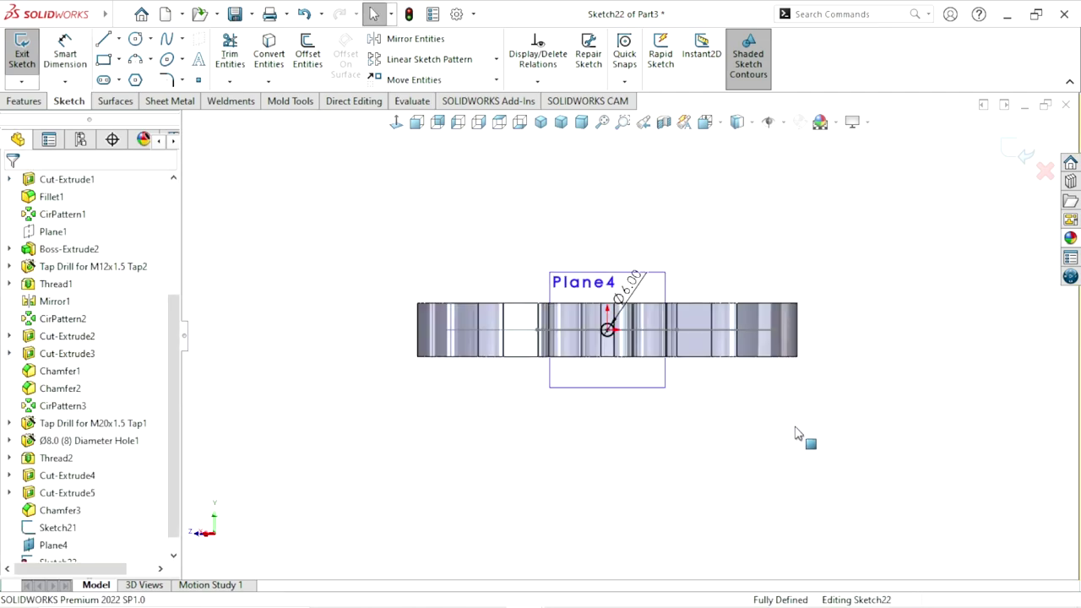
click(1023, 154)
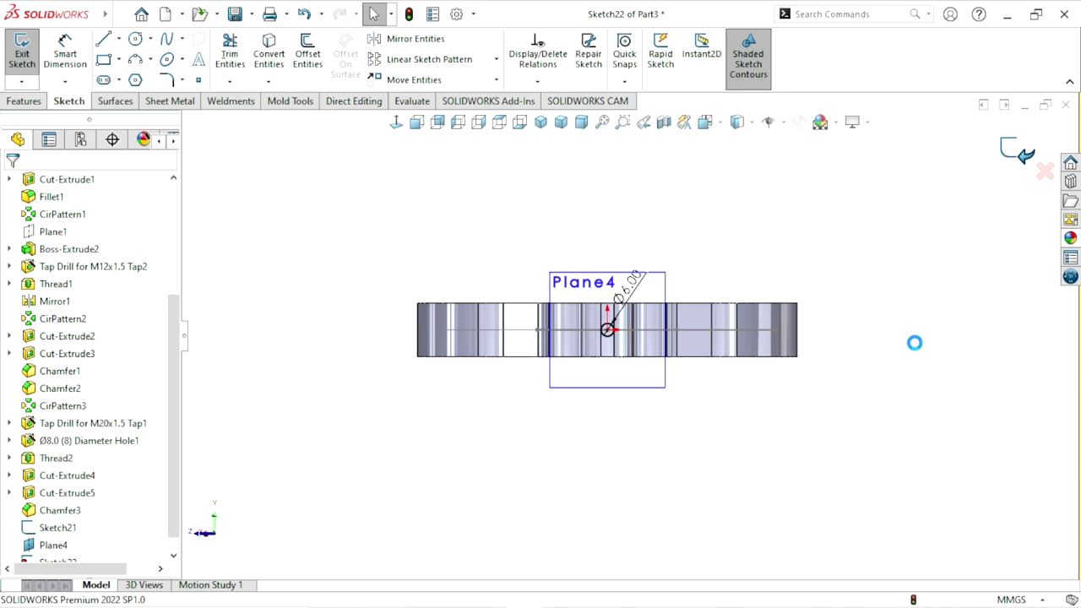
click(665, 278)
Hide Plane4 and orbit the part into a tilted, low side view
click(760, 228)
middle_drag(761, 264, 625, 374)
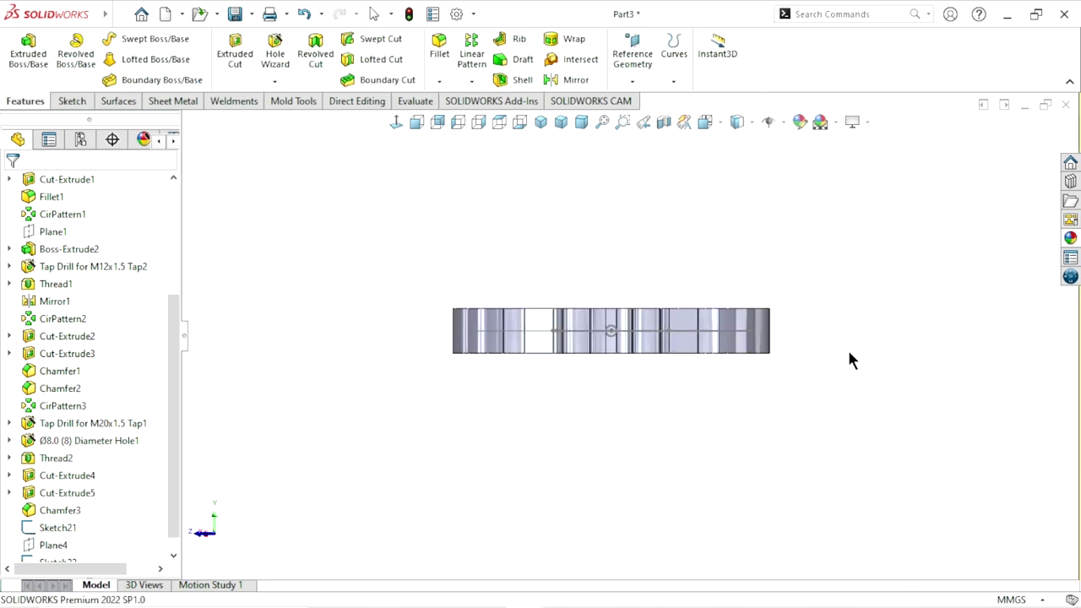
scroll(623, 378, down, 5)
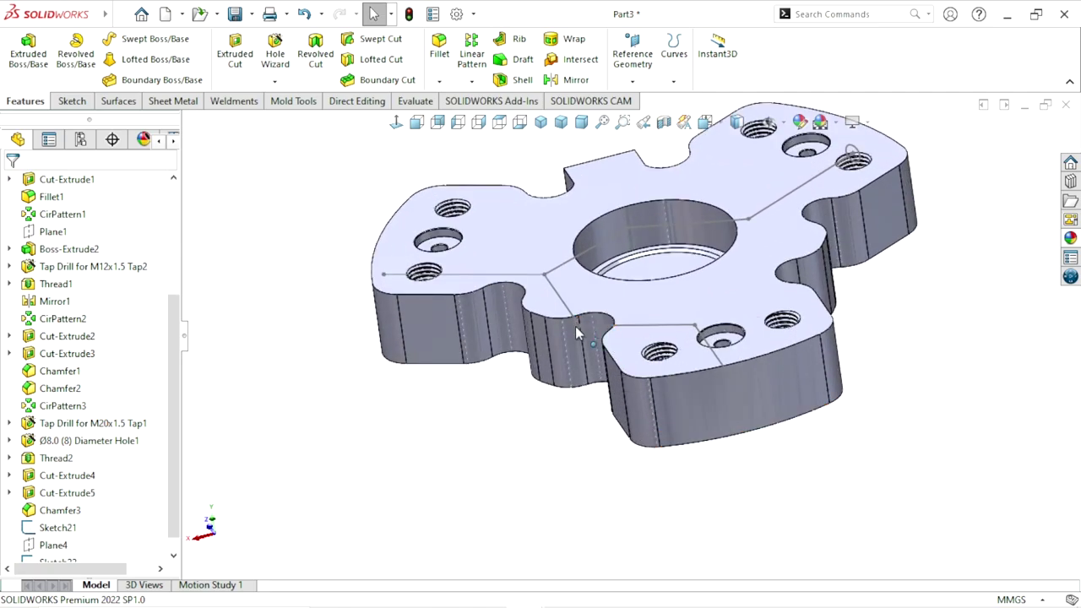
scroll(507, 363, up, 2)
scroll(475, 357, down, 3)
mouse_move(475, 357)
middle_down()
mouse_move(464, 264)
mouse_move(431, 242)
mouse_move(338, 231)
mouse_move(295, 249)
mouse_move(200, 320)
mouse_move(216, 386)
middle_up()
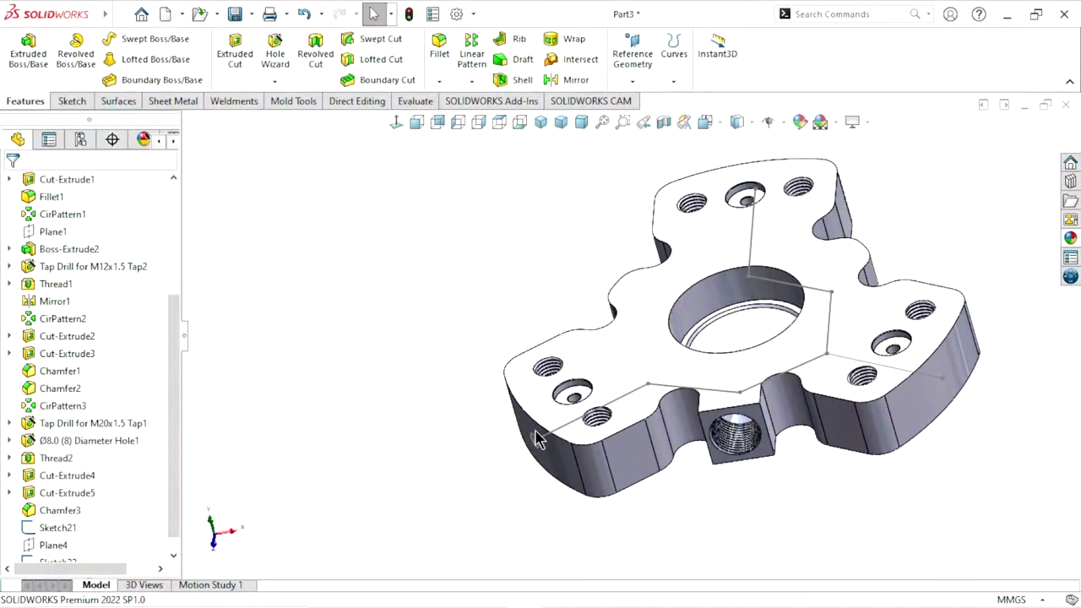
scroll(674, 414, down, 3)
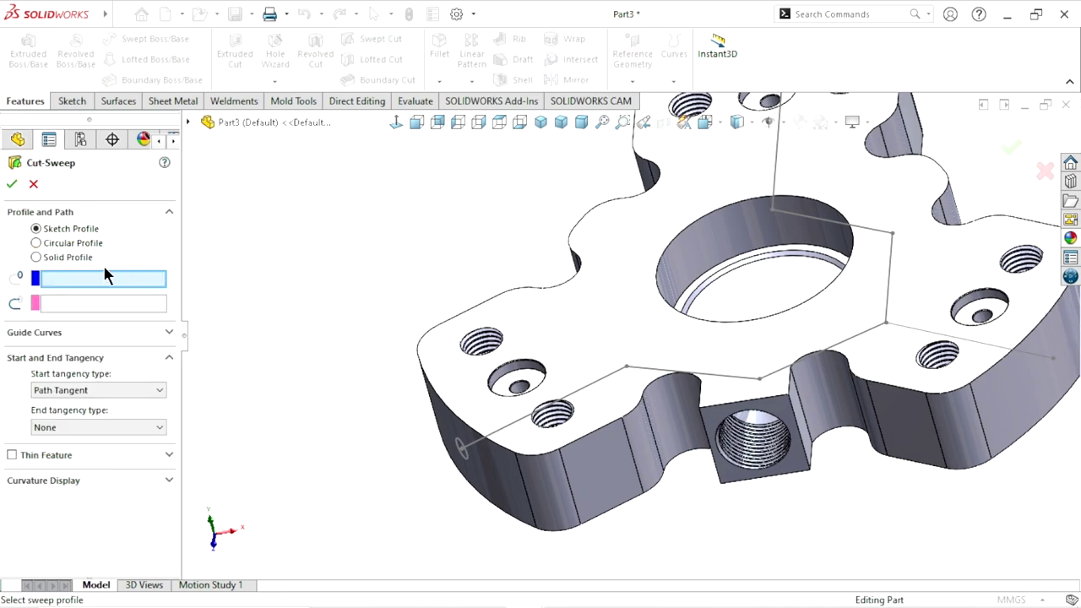
Set the Sketch22 circle as sweep profile and group the channel lines as the path
click(61, 276)
click(462, 449)
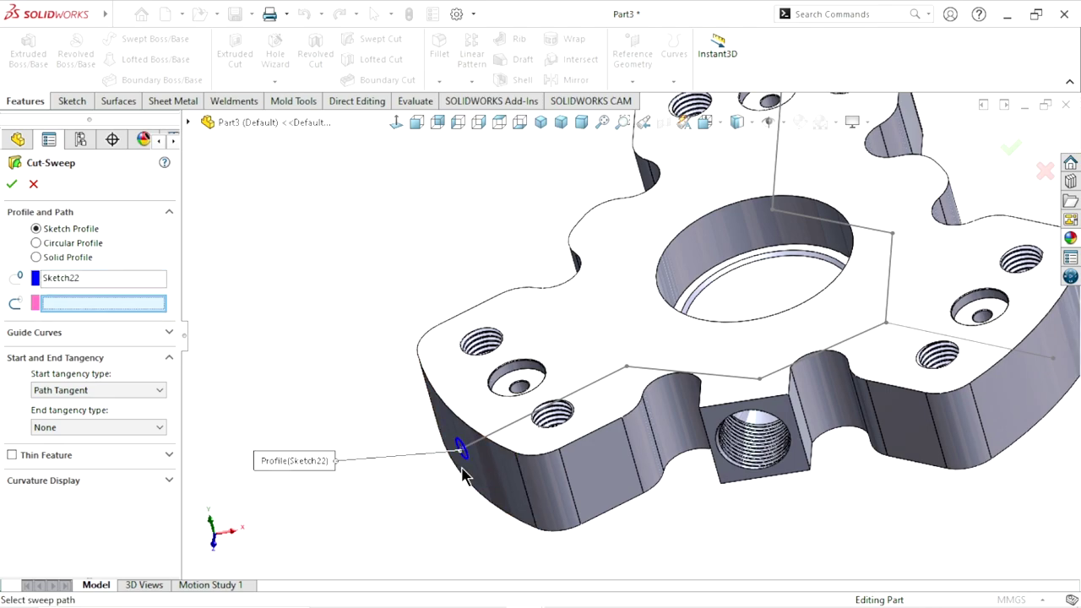
right_click(87, 312)
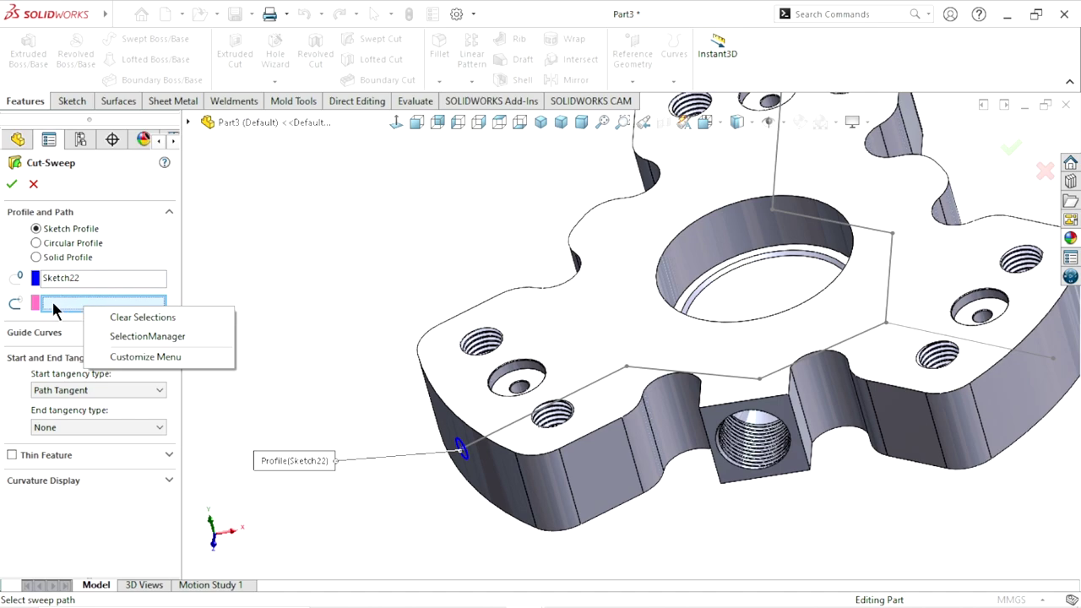
click(143, 337)
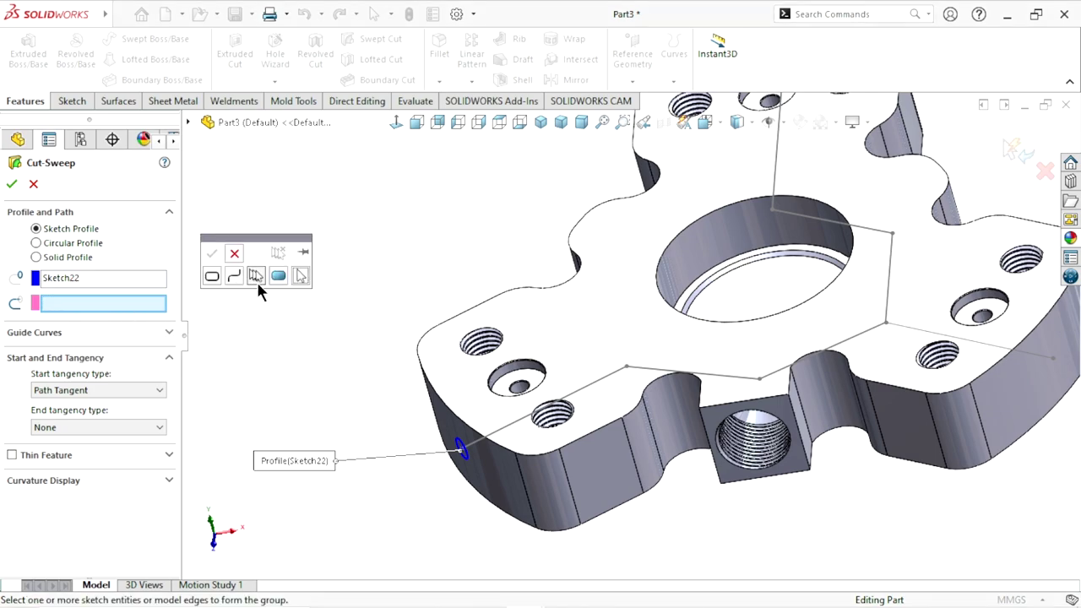
click(499, 434)
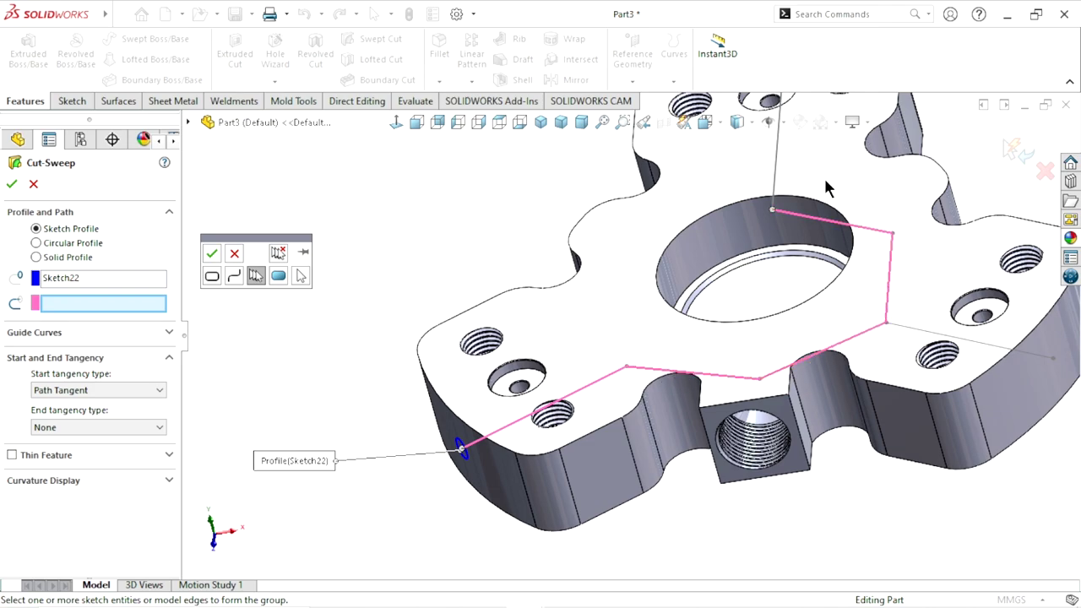
click(776, 169)
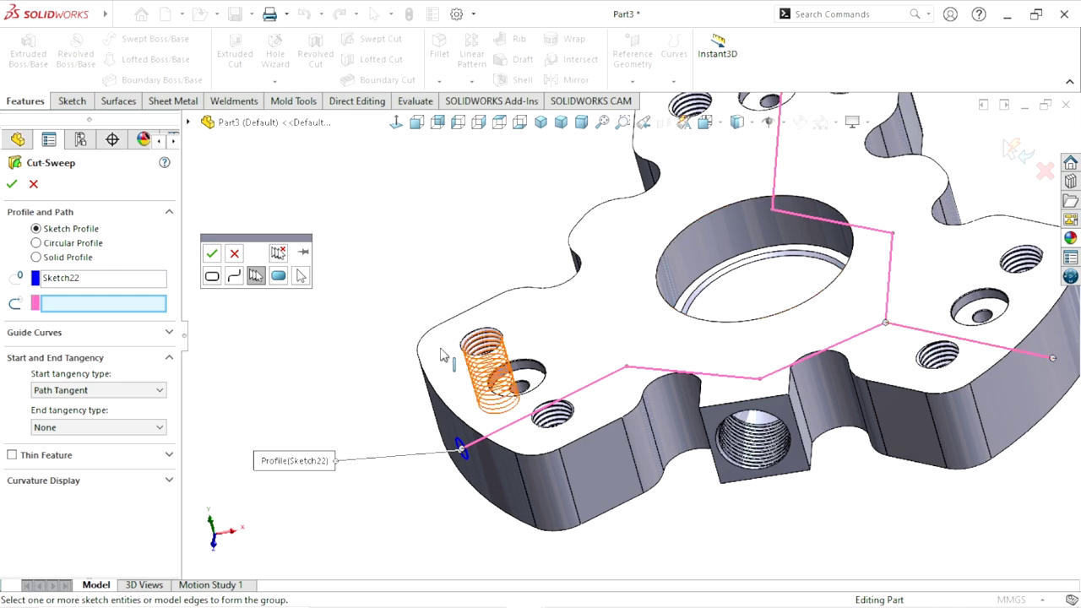
click(212, 254)
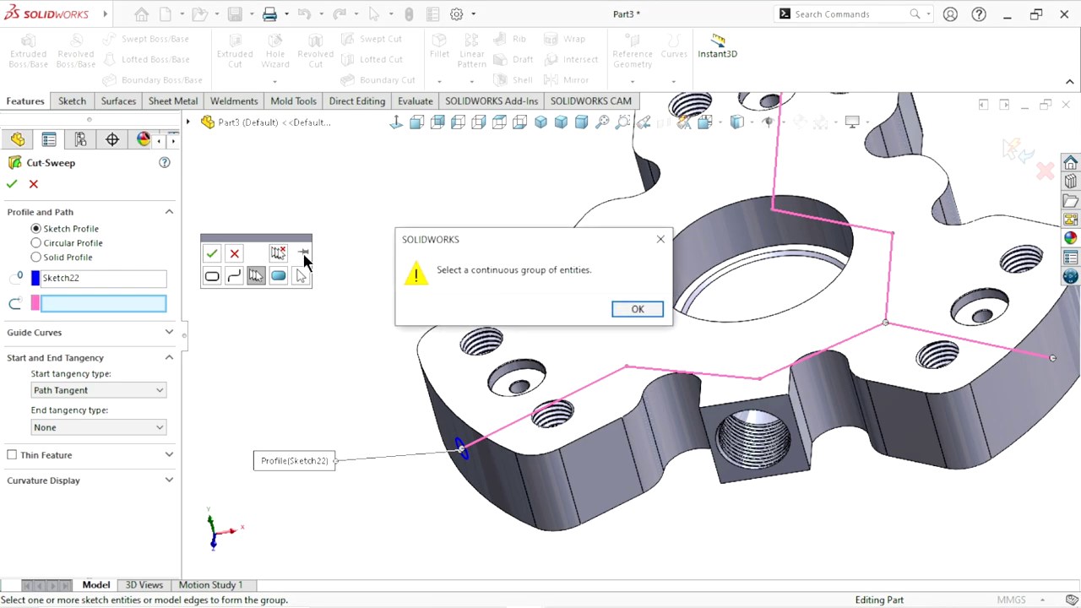
click(635, 310)
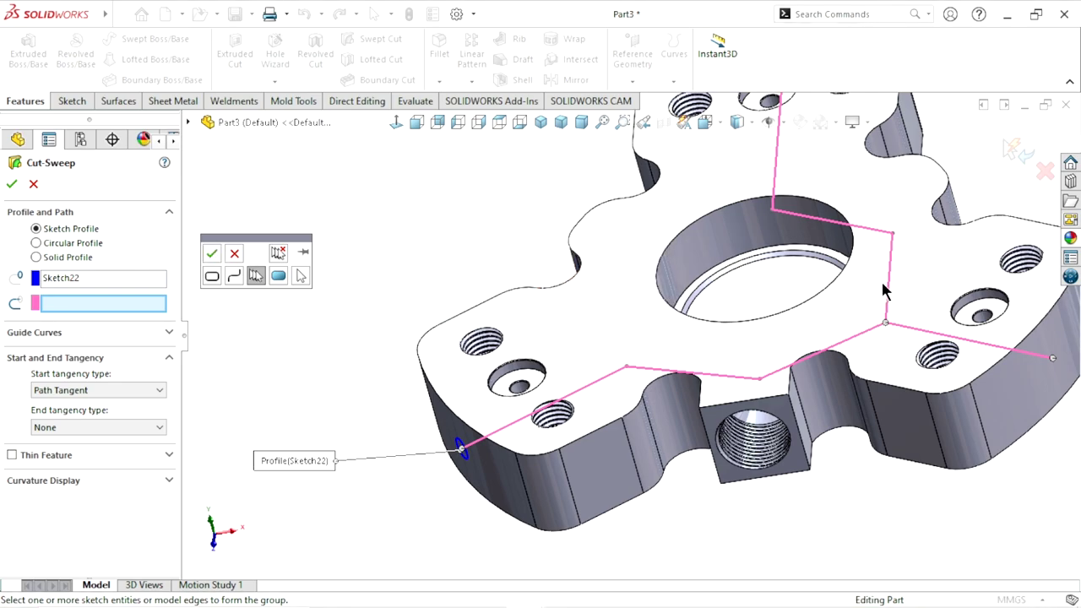
click(211, 255)
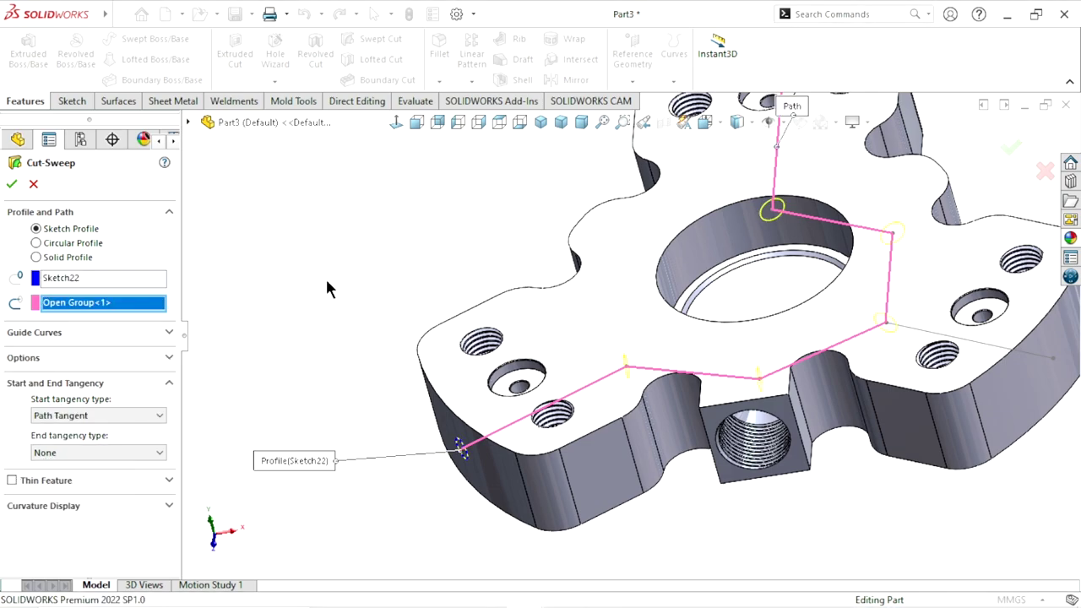
Confirm the swept cut to create Cut-Sweep1, viewing the threaded port side
middle_drag(293, 302, 361, 306)
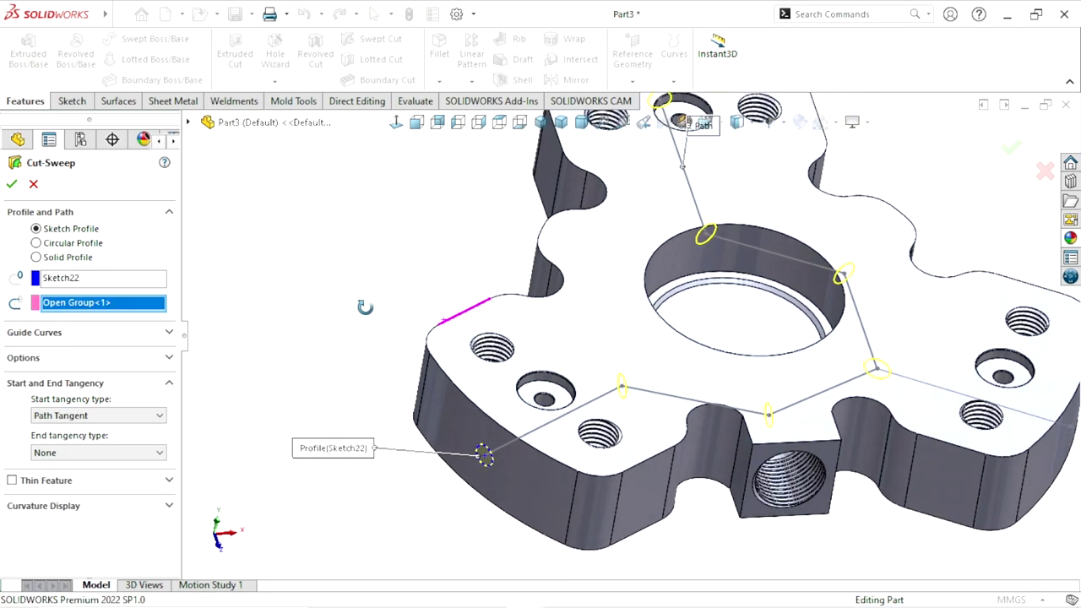
click(11, 186)
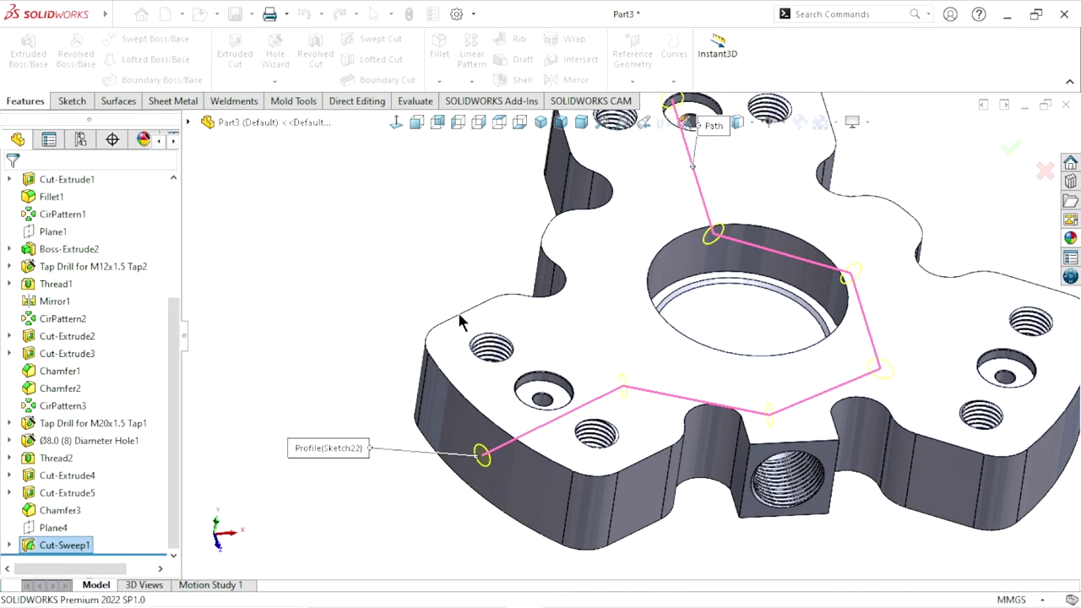
scroll(628, 335, up, 3)
middle_drag(699, 334, 692, 368)
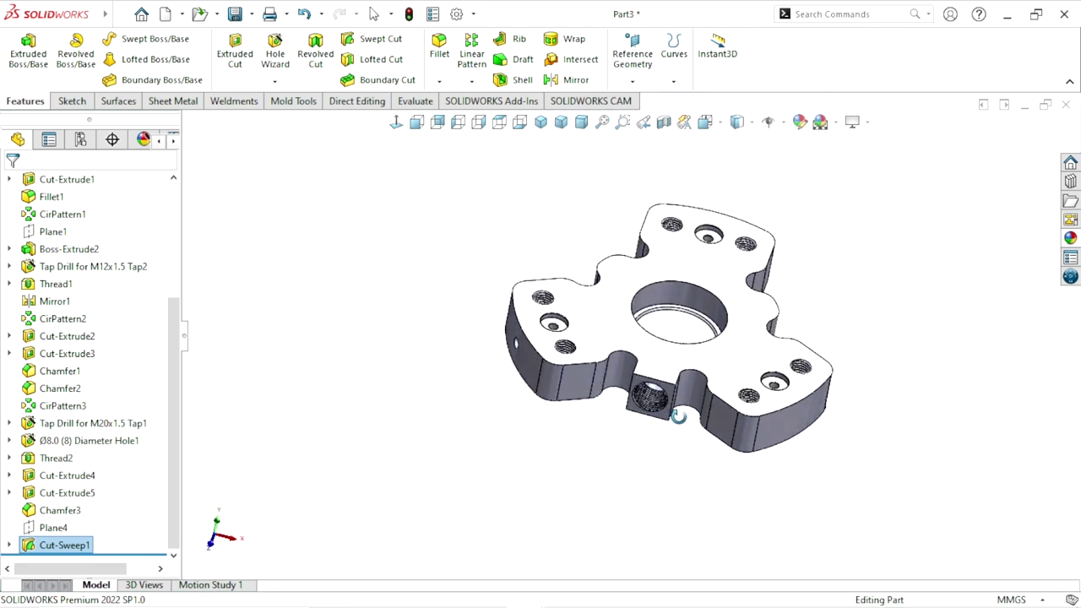
Apply a section view along the Top Plane with a 1 mm offset
scroll(693, 369, up, 2)
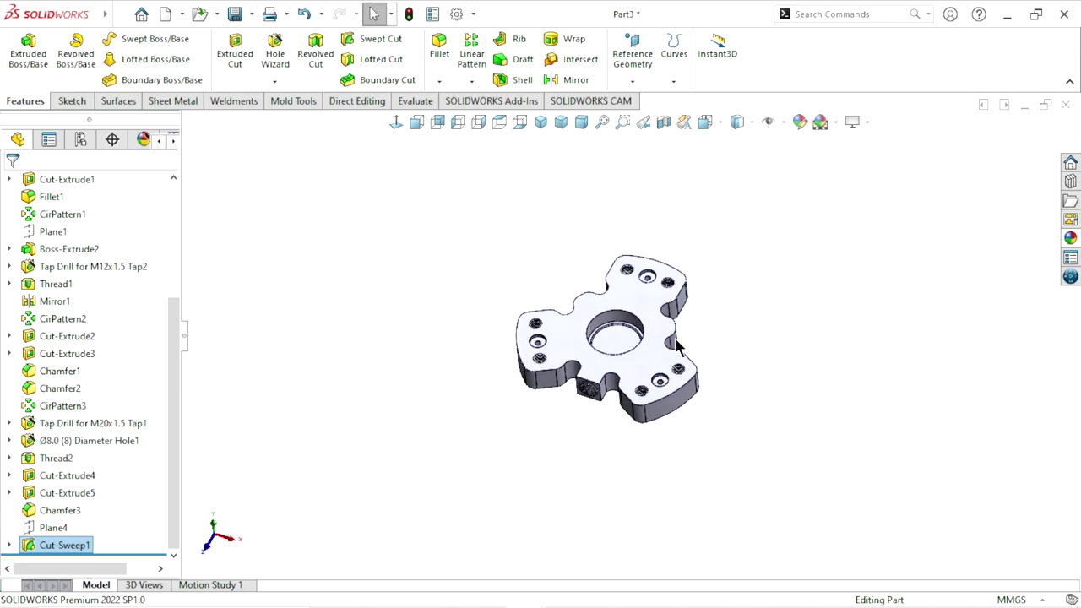
click(662, 125)
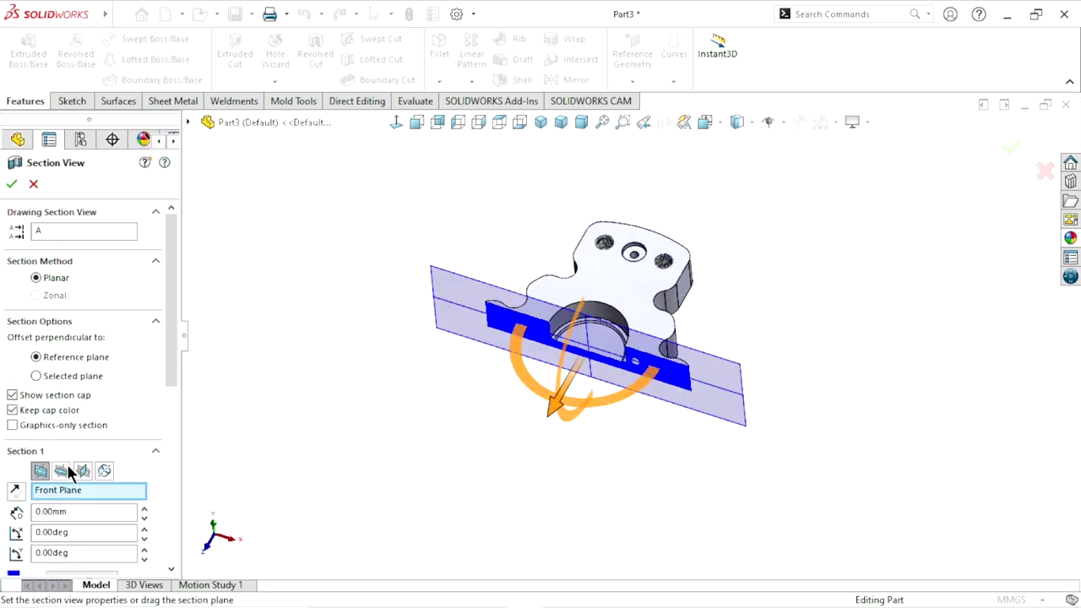
click(62, 471)
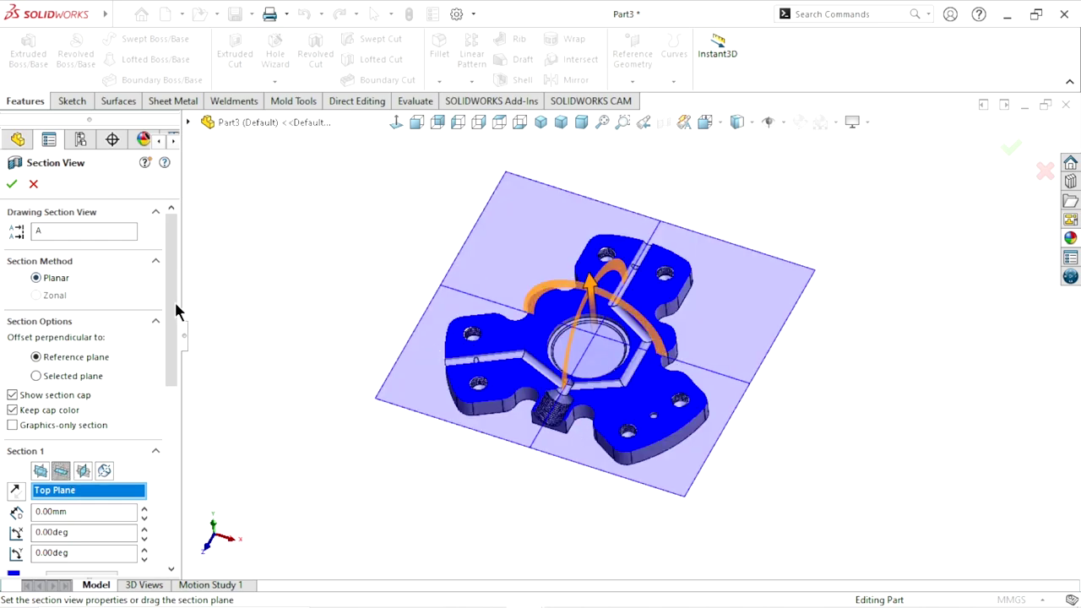
drag(594, 291, 596, 290)
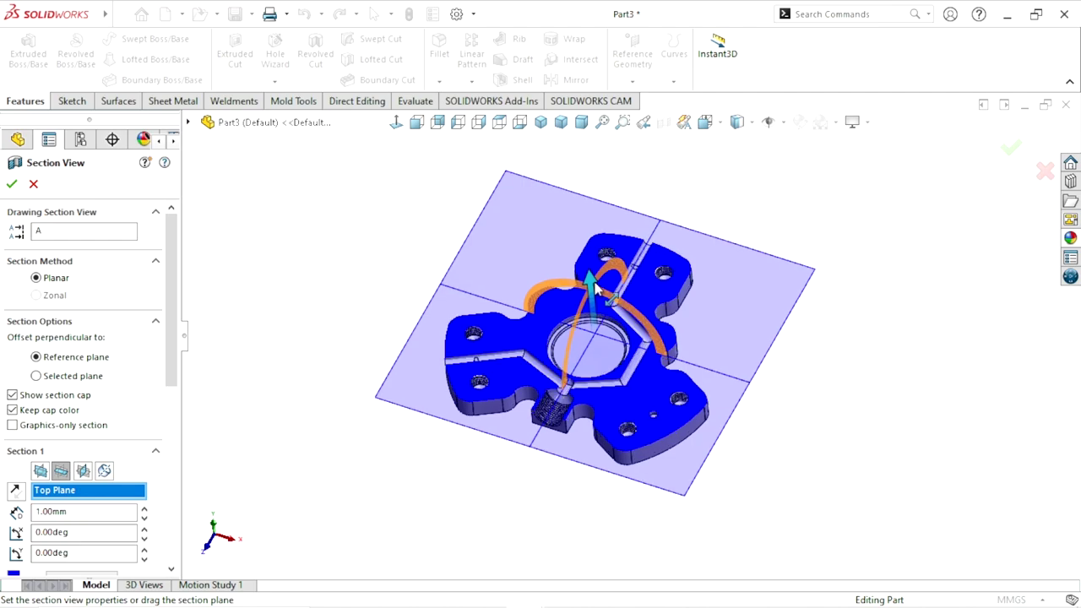
click(12, 183)
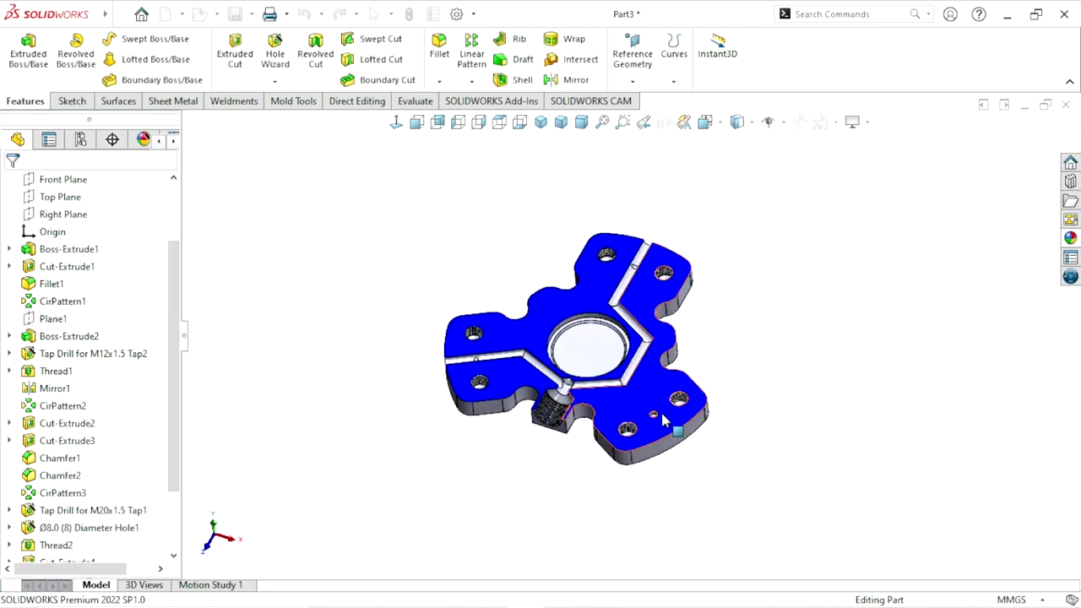
Orbit and zoom the sectioned part to inspect the internal channels and threaded port
mouse_move(643, 421)
middle_down()
mouse_move(640, 389)
mouse_move(584, 383)
mouse_move(554, 360)
middle_up()
scroll(641, 390, down, 3)
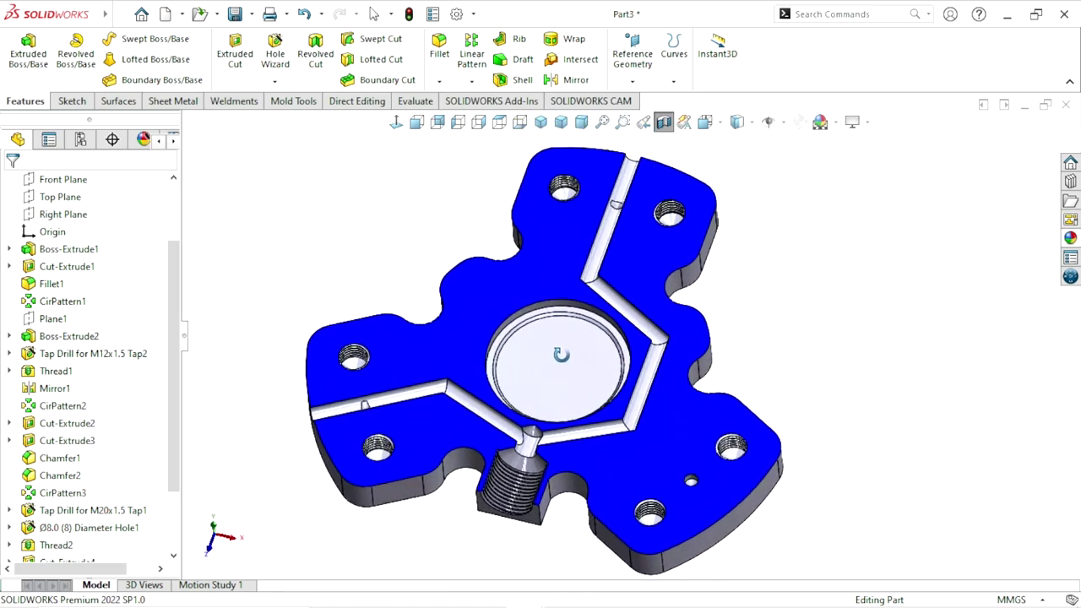
scroll(591, 405, down, 5)
middle_drag(611, 386, 586, 411)
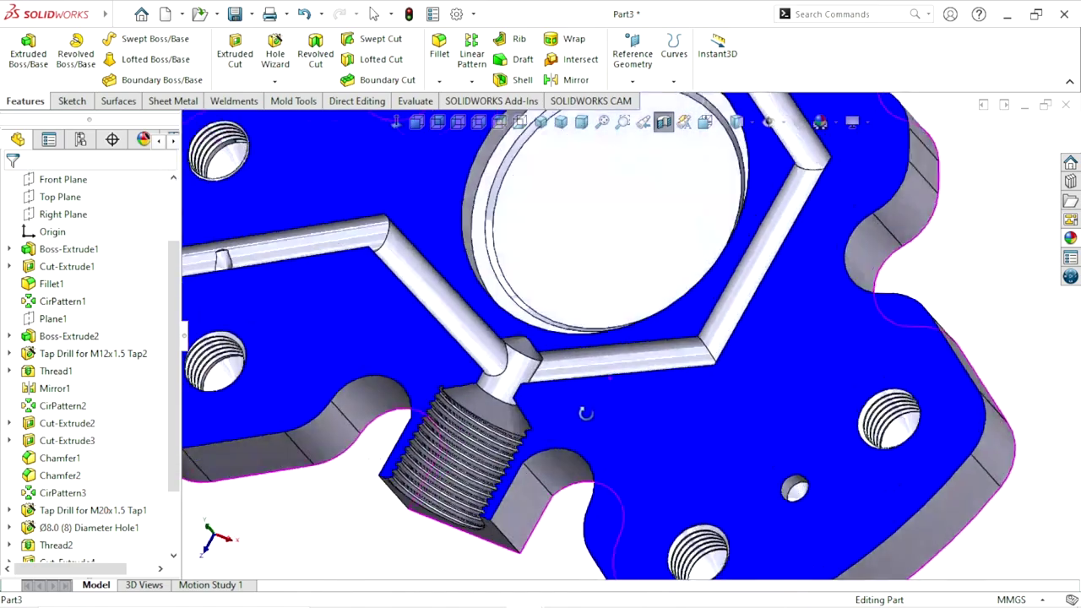
scroll(589, 422, up, 3)
scroll(629, 425, up, 5)
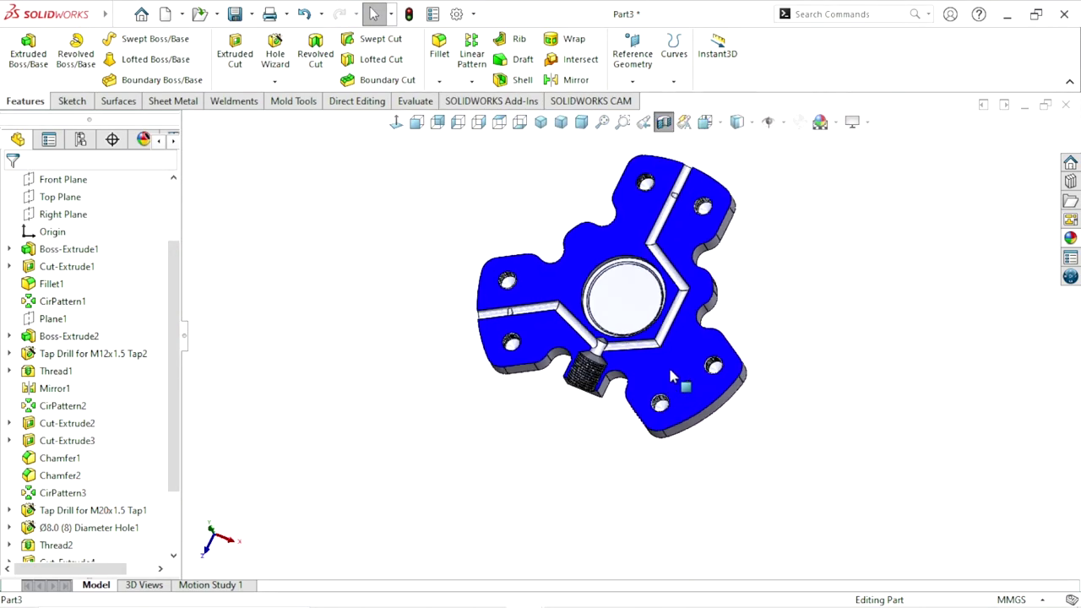
scroll(668, 365, down, 3)
mouse_move(667, 365)
middle_down()
mouse_move(748, 284)
mouse_move(692, 364)
middle_up()
scroll(674, 405, up, 4)
scroll(672, 406, down, 3)
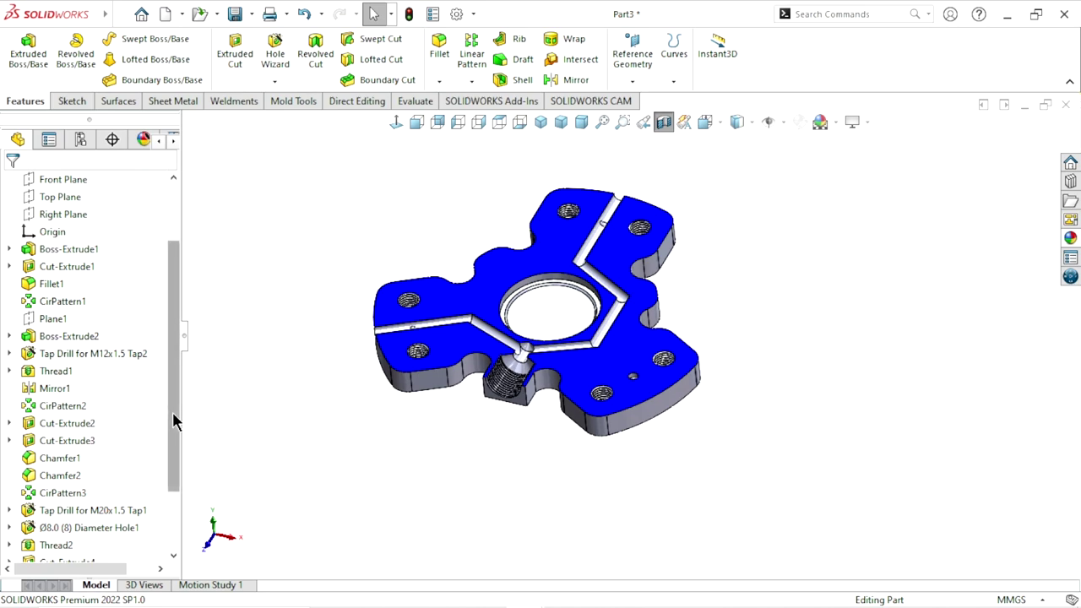
drag(174, 415, 178, 498)
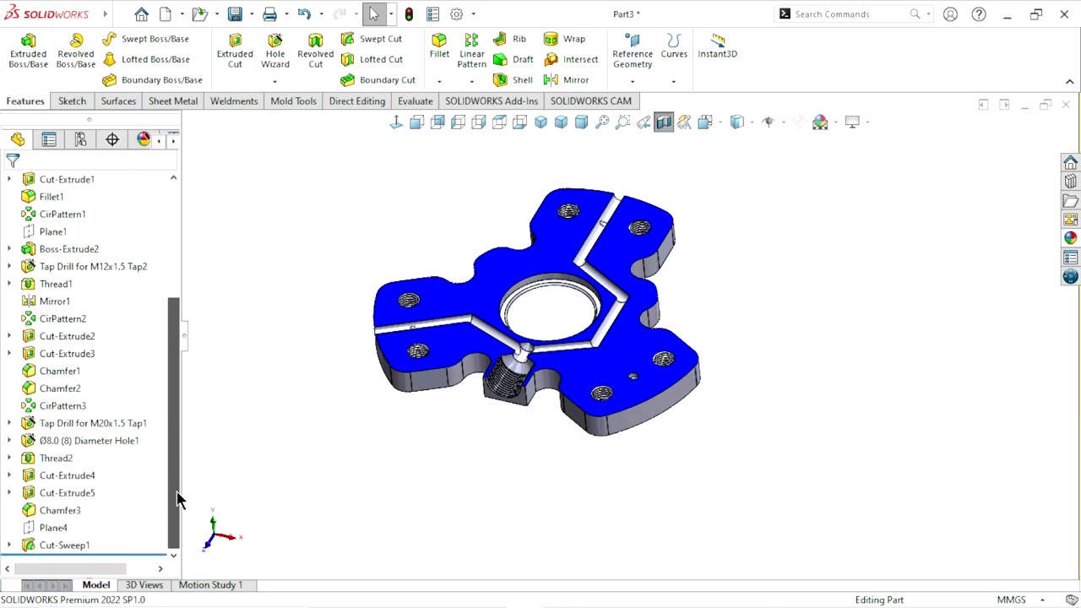
Show Sketch21 from under Cut-Sweep1 in the model
click(10, 545)
click(96, 547)
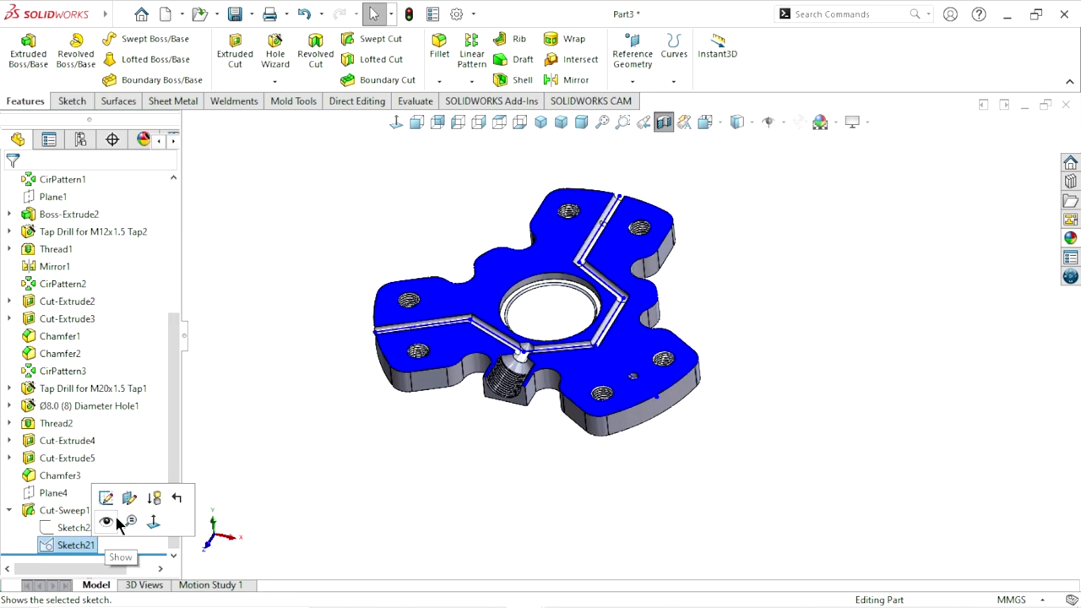
click(117, 520)
scroll(646, 416, up, 2)
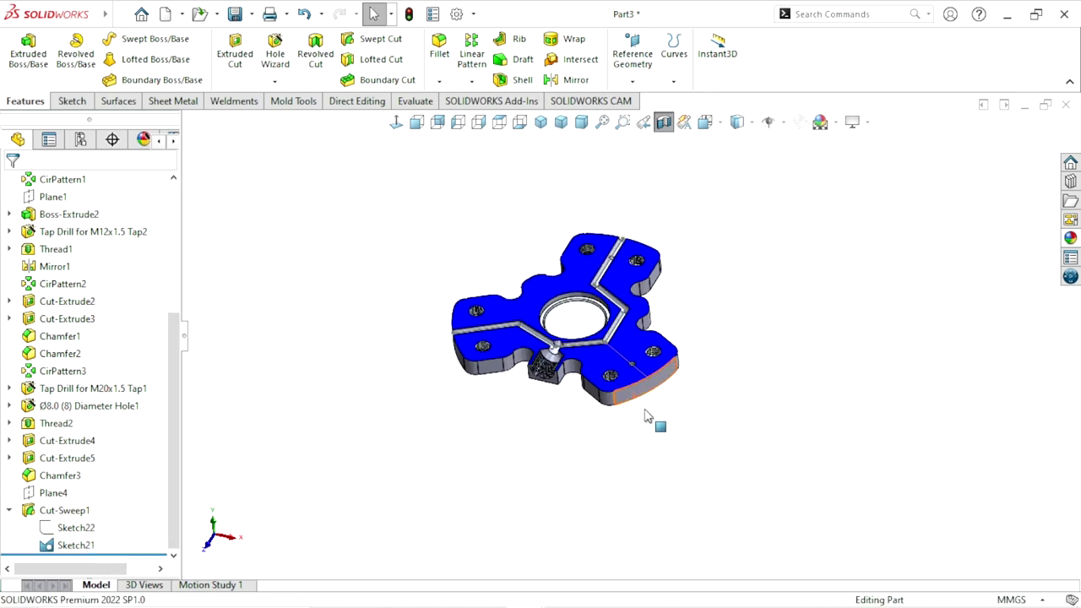
scroll(646, 415, down, 3)
Create Plane5 perpendicular to Sketch21's Line7 and coincident with its rim endpoint
click(632, 81)
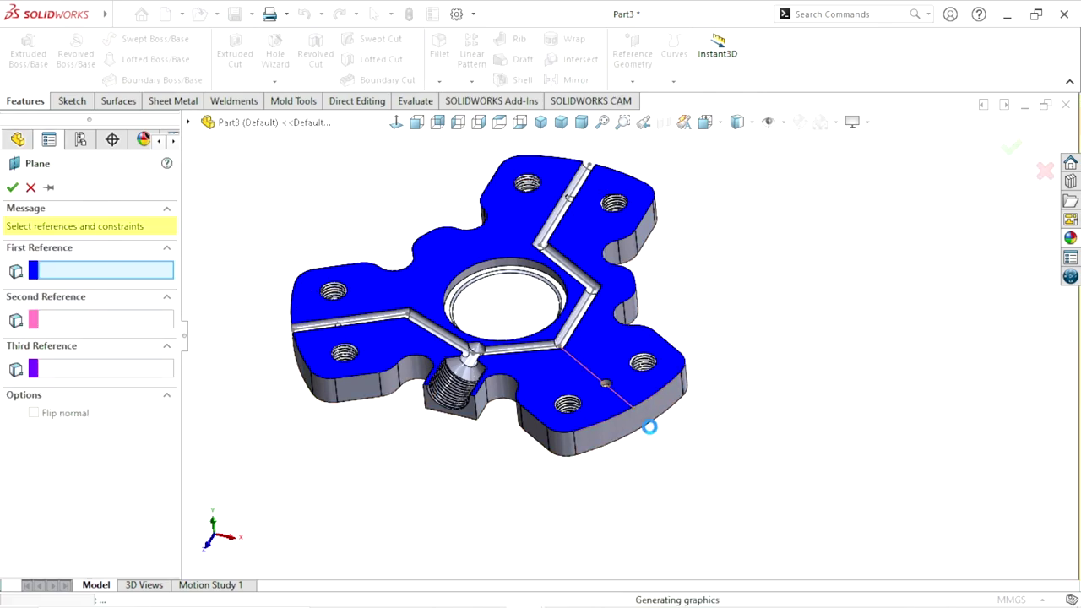
click(642, 417)
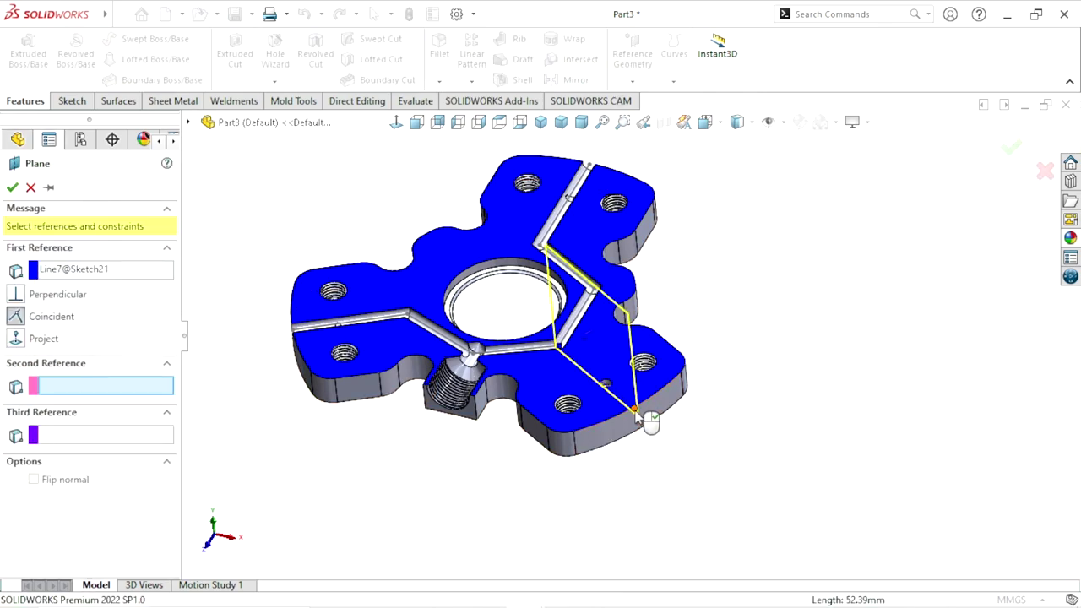
click(635, 412)
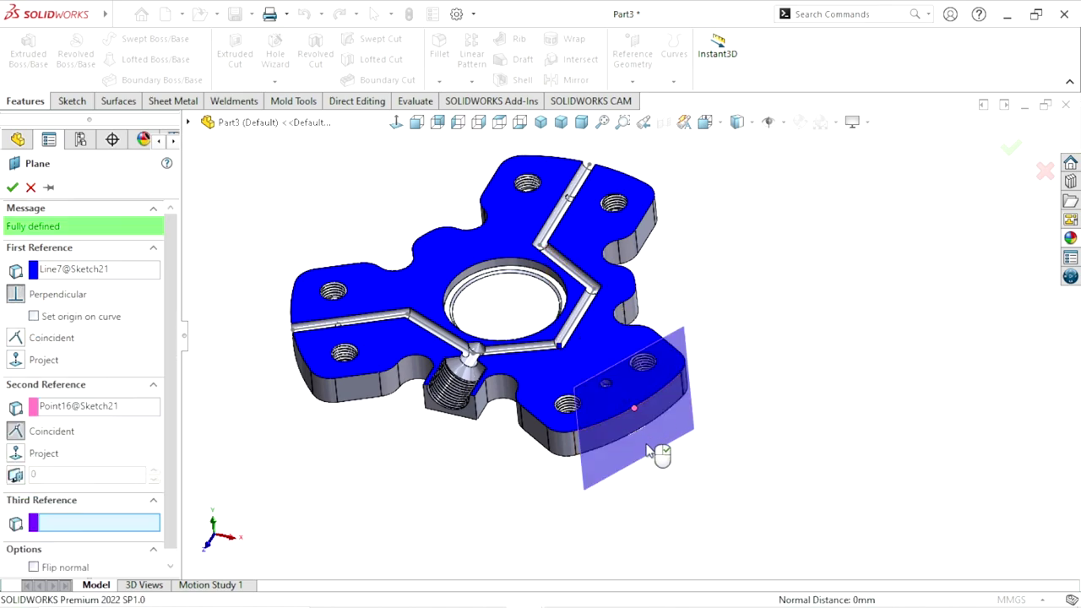
click(12, 187)
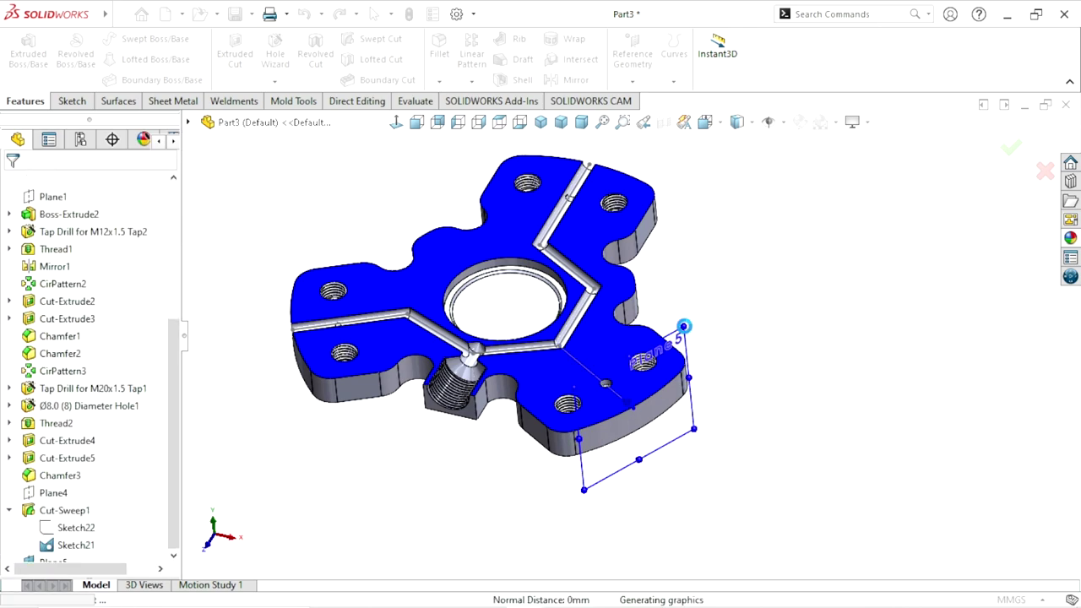
Start a sketch on Plane5, view it normal, and draw a circle at the line's rim end
click(690, 342)
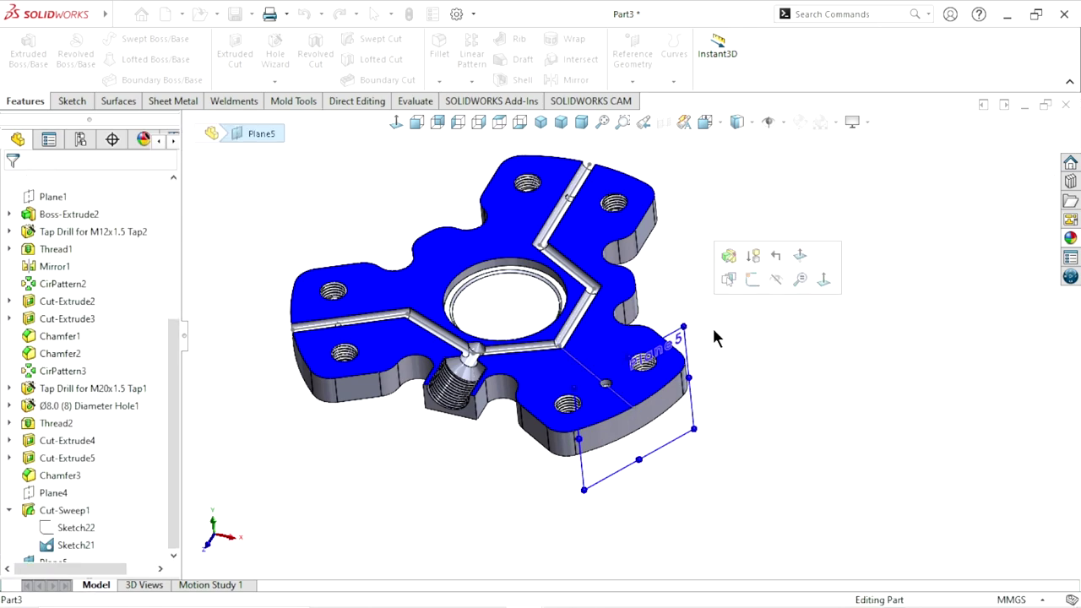
click(752, 278)
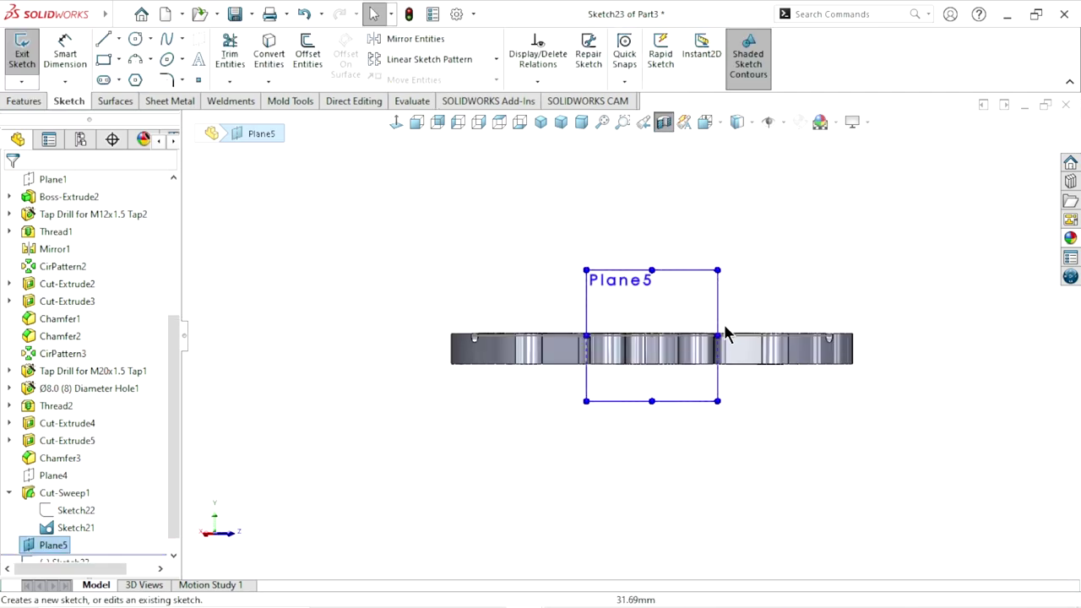
click(396, 123)
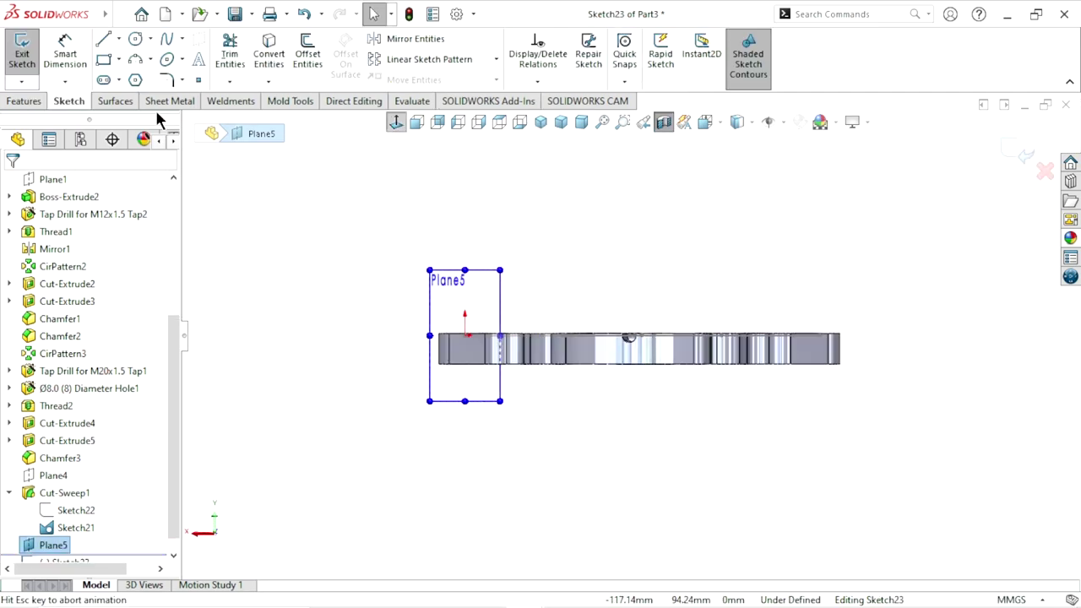
click(137, 42)
scroll(612, 336, down, 5)
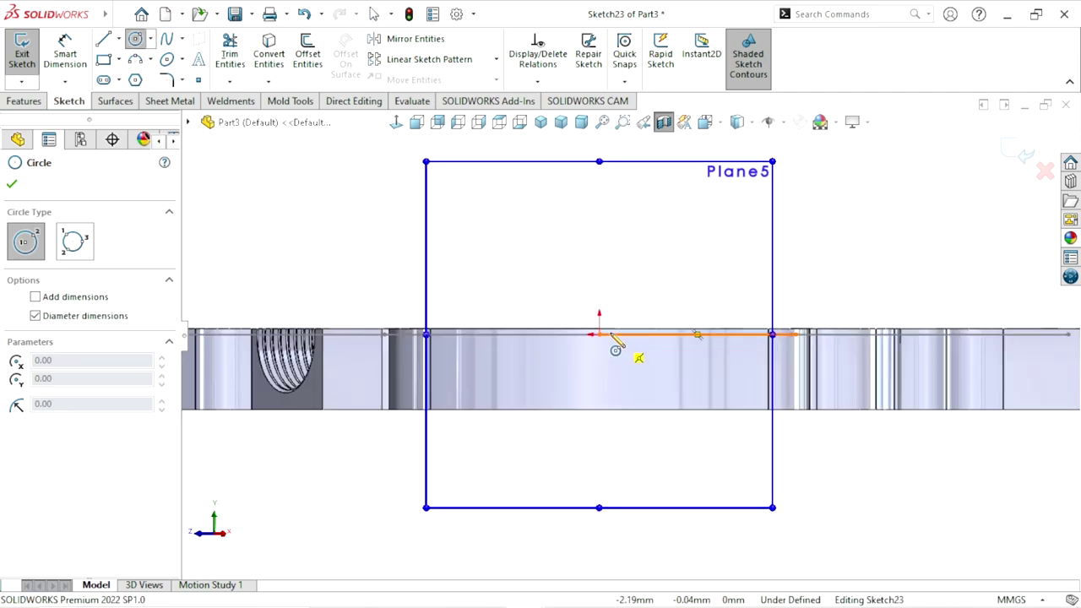
click(598, 335)
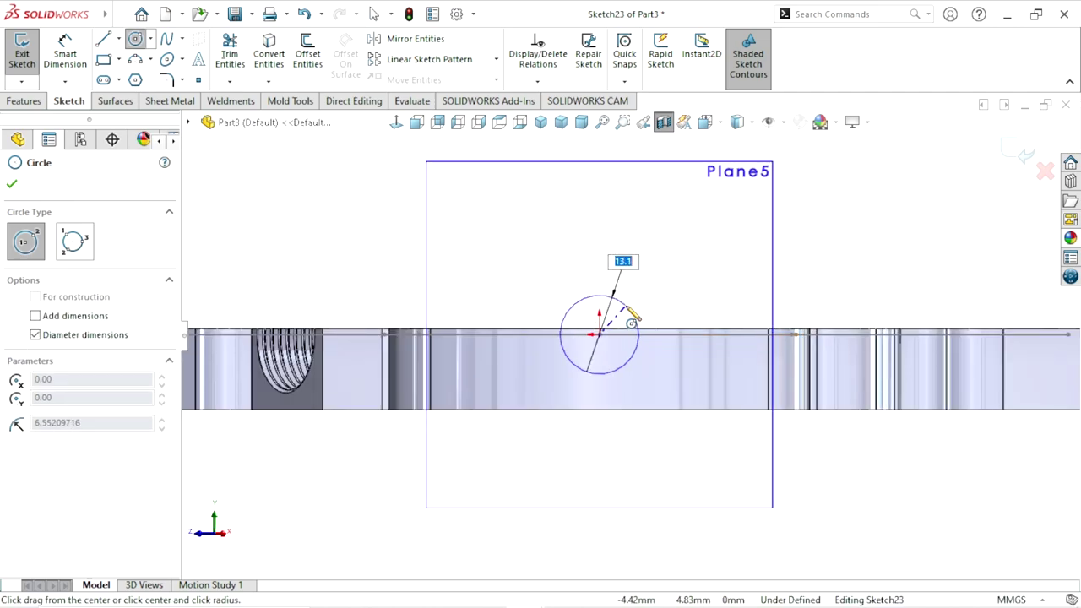
click(625, 307)
Dimension the circle to 6 mm diameter and exit the sketch
click(65, 58)
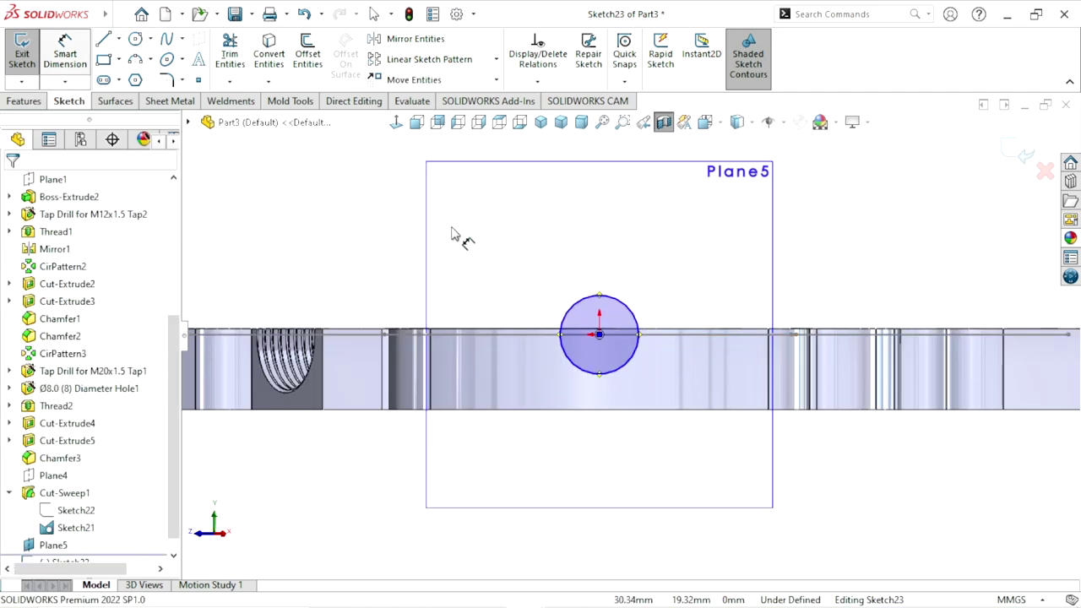
click(633, 312)
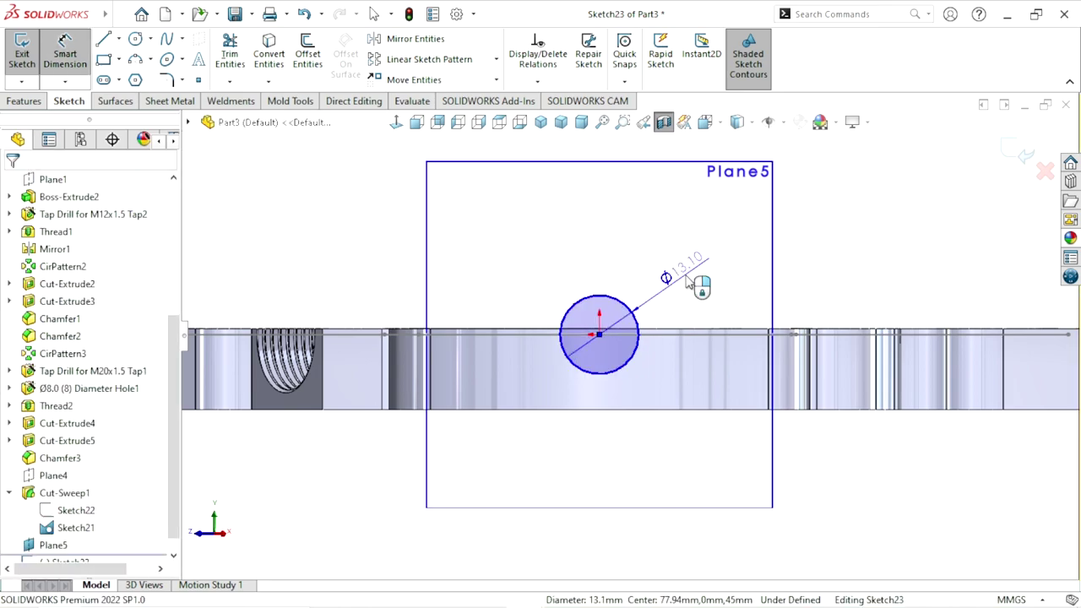
click(675, 289)
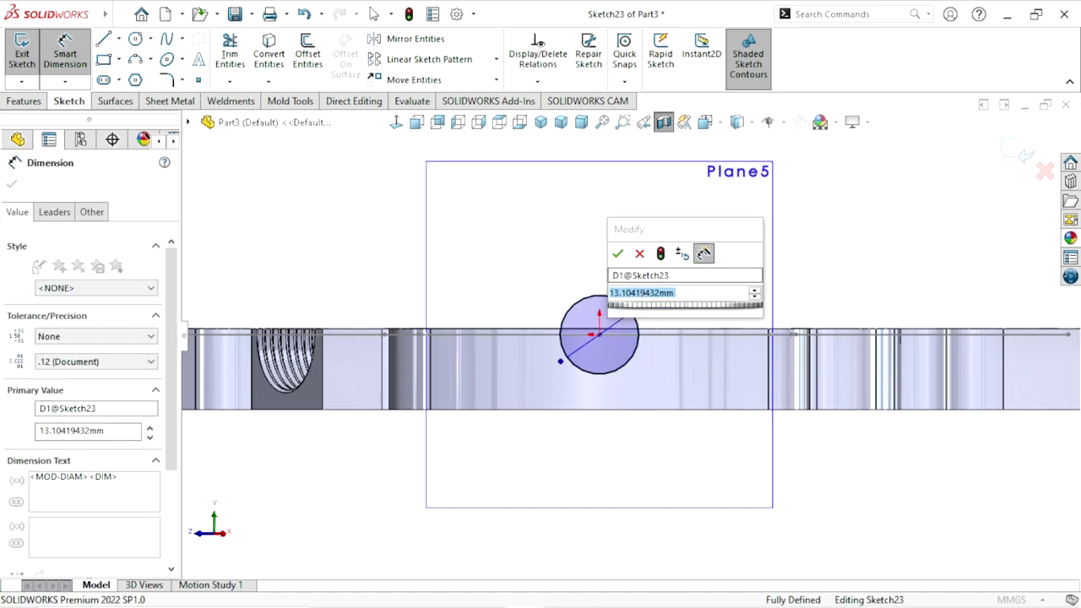
text(6)
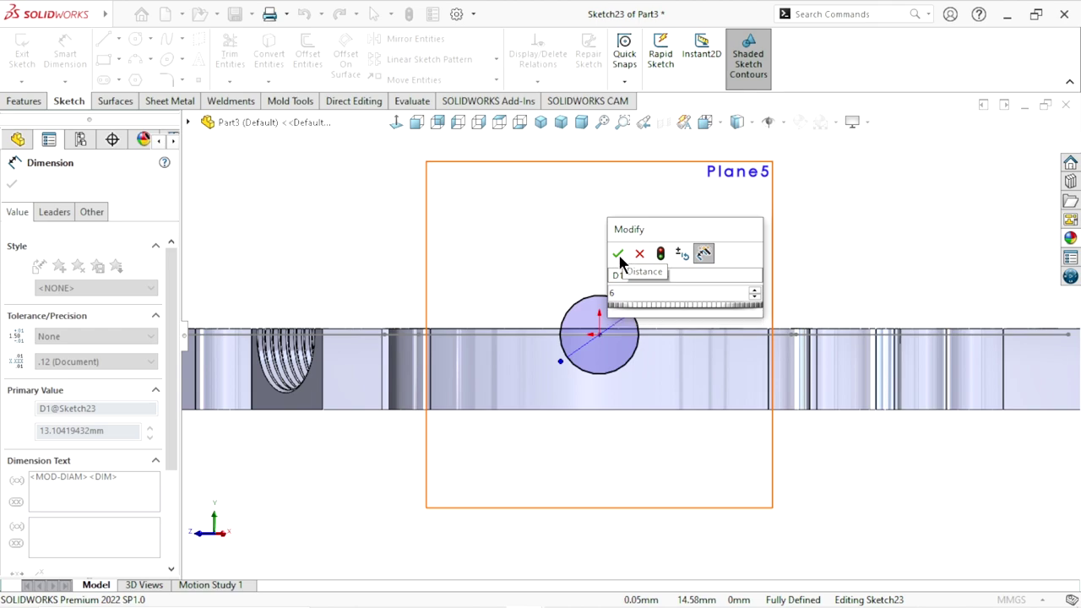
click(617, 254)
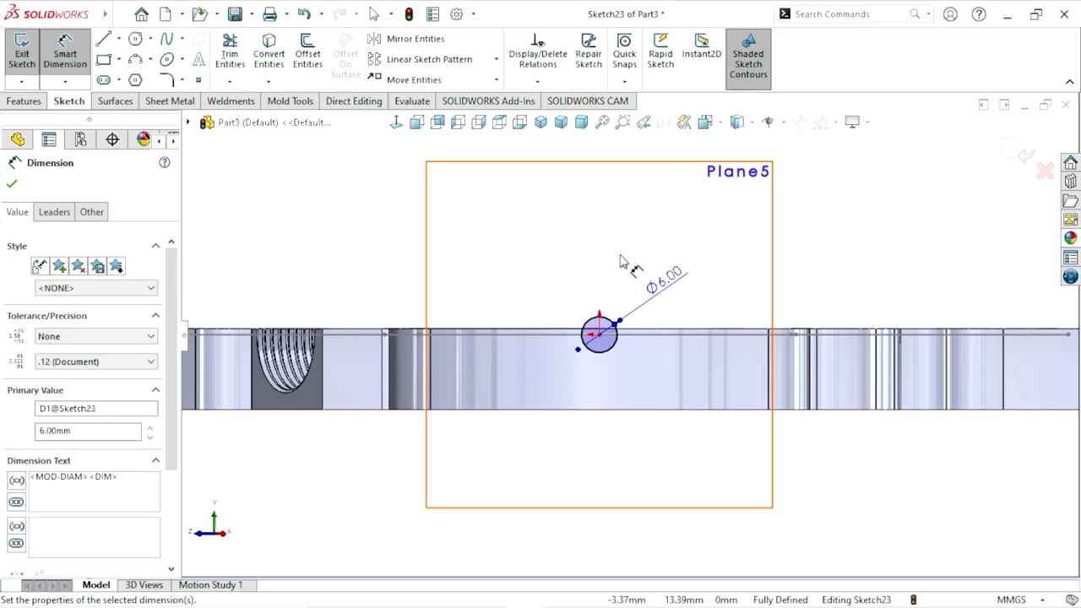
click(12, 186)
click(1008, 152)
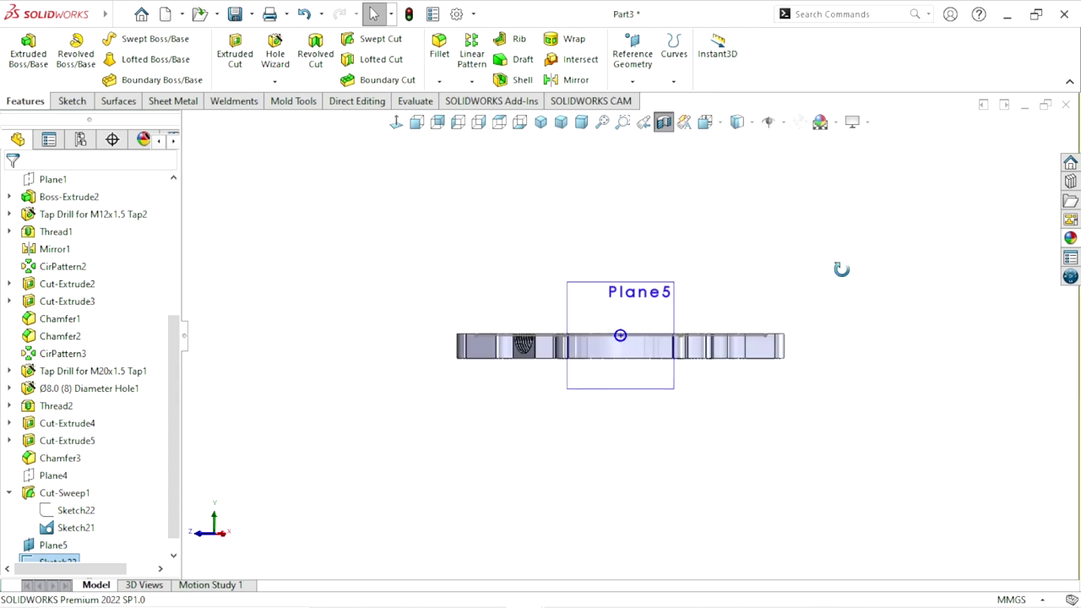
Hide Plane5
scroll(584, 298, down, 3)
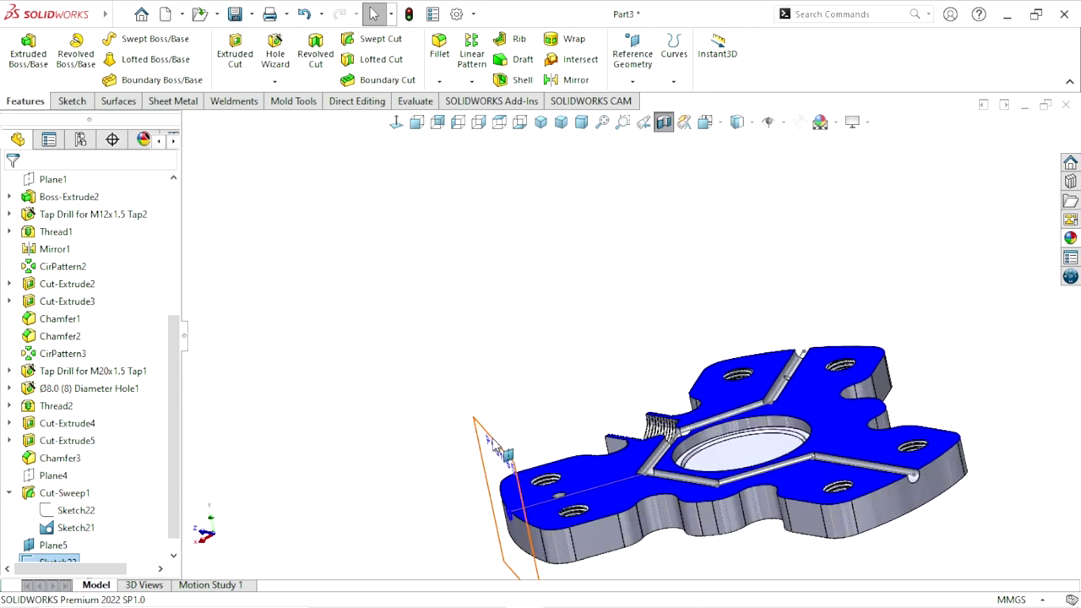
click(500, 447)
click(586, 390)
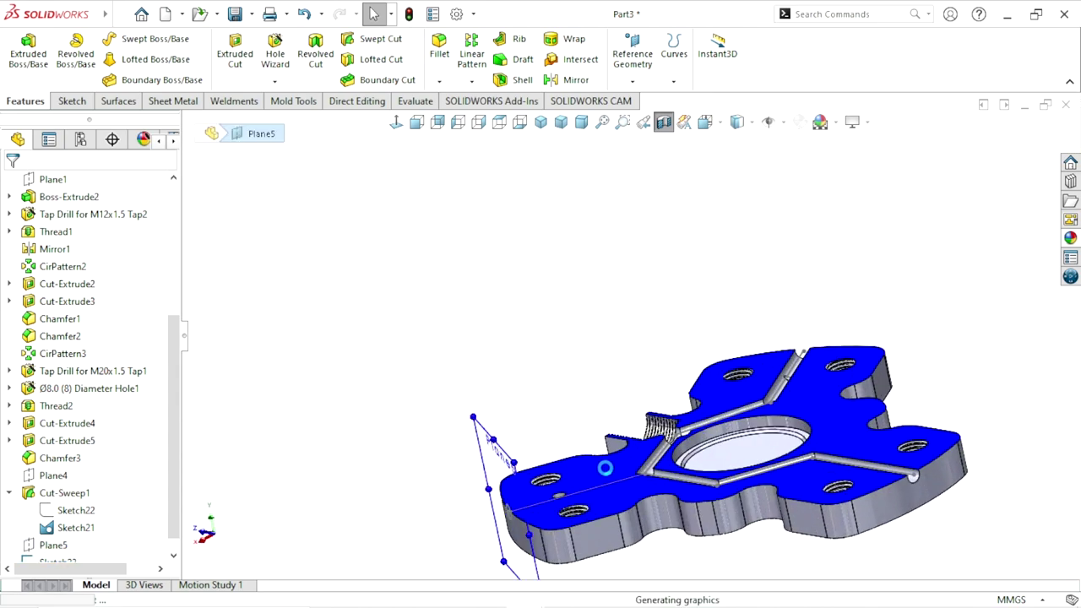
scroll(671, 477, up, 3)
scroll(625, 426, down, 4)
scroll(647, 474, down, 2)
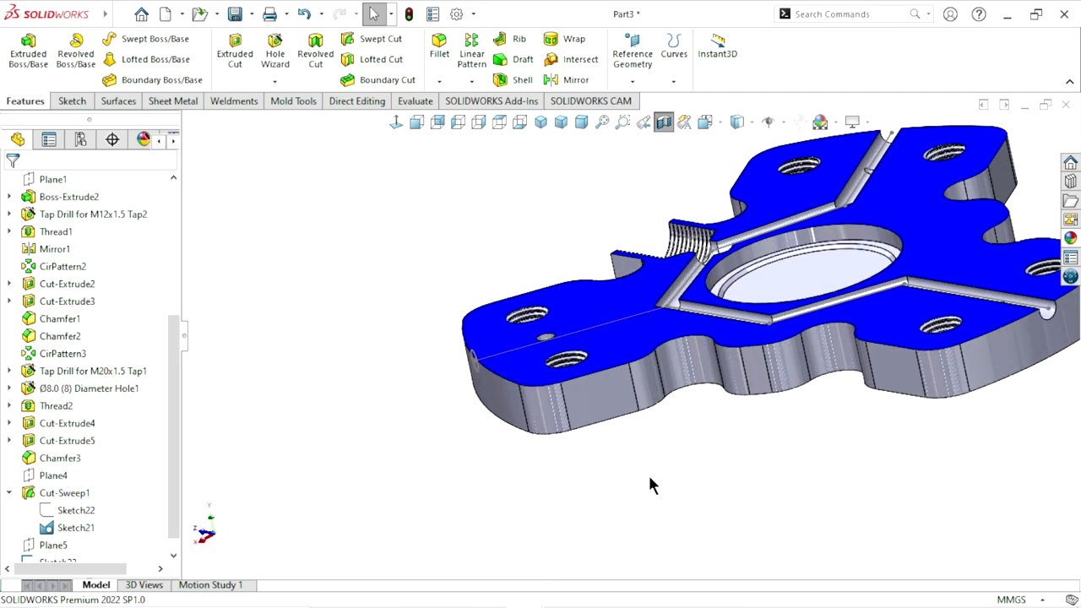
Swept-cut Sketch23's 6 mm circle along the straight channel line, picked via Open Group
middle_drag(647, 468, 453, 268)
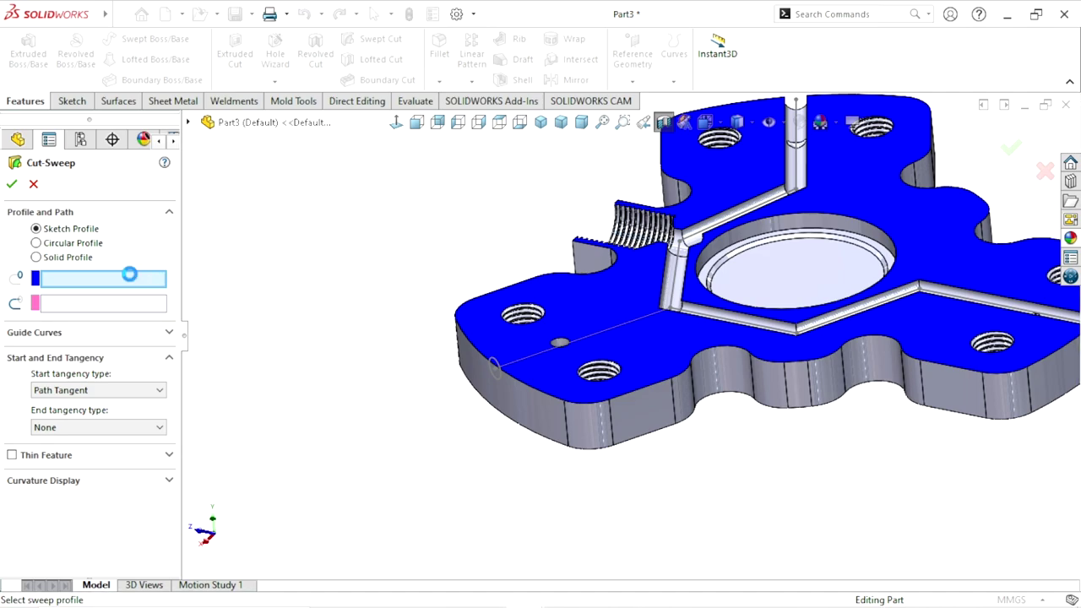
click(494, 368)
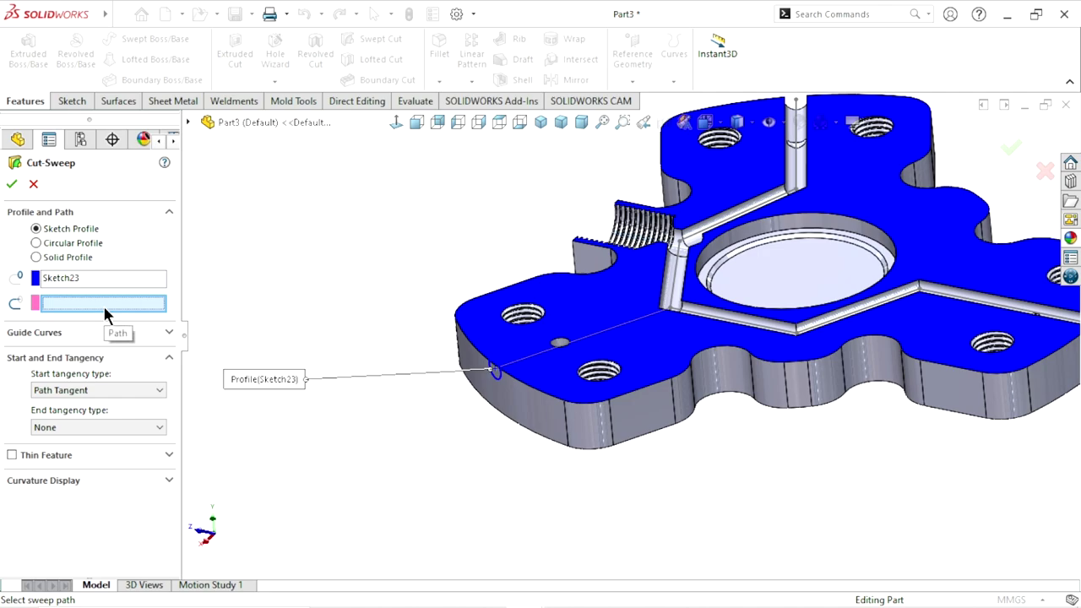
click(622, 331)
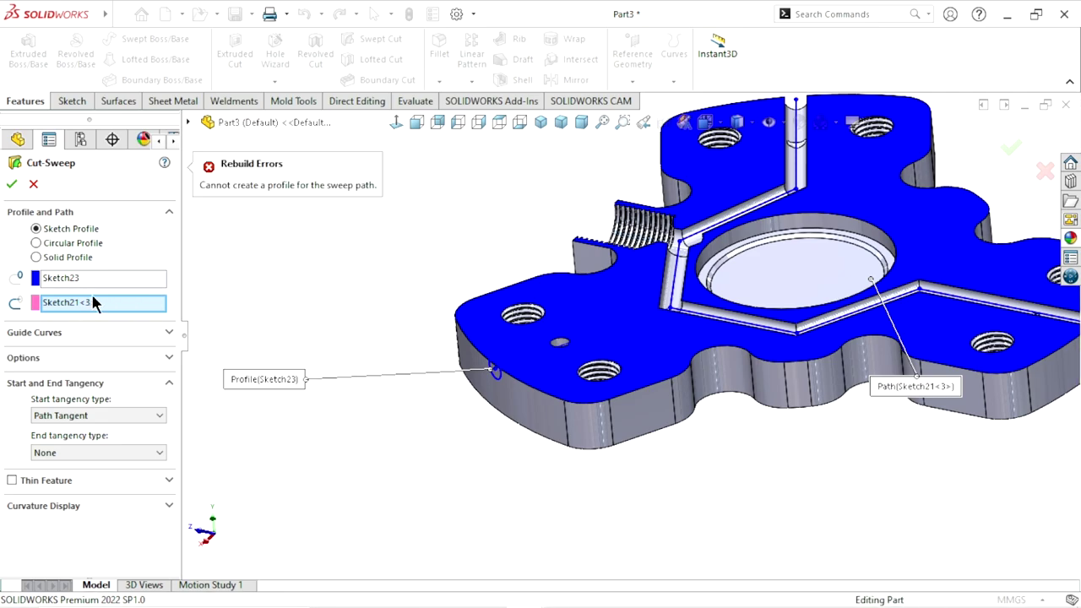
right_click(99, 302)
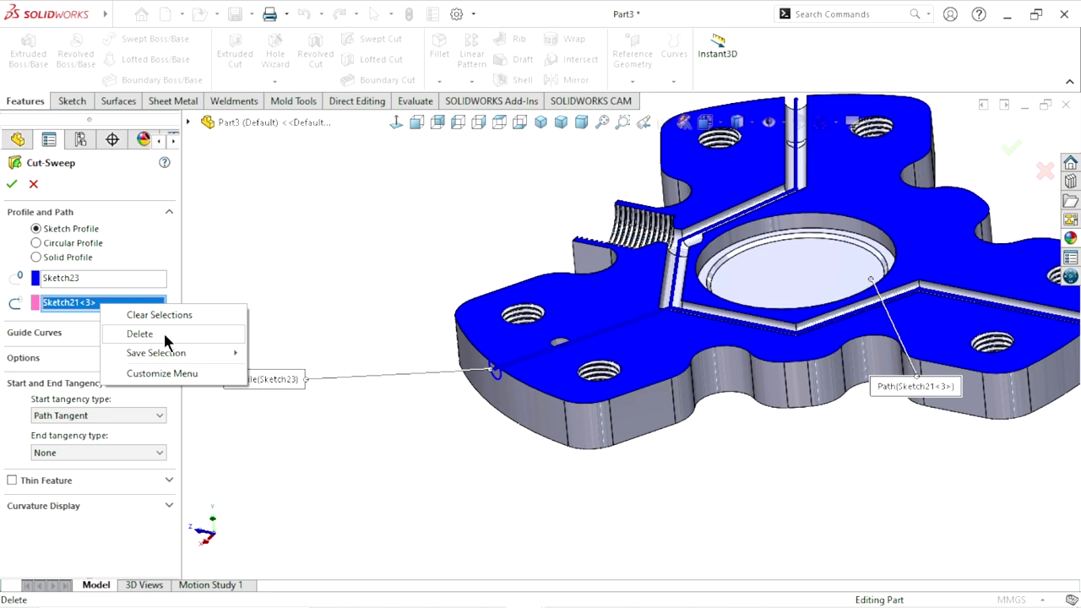
click(167, 338)
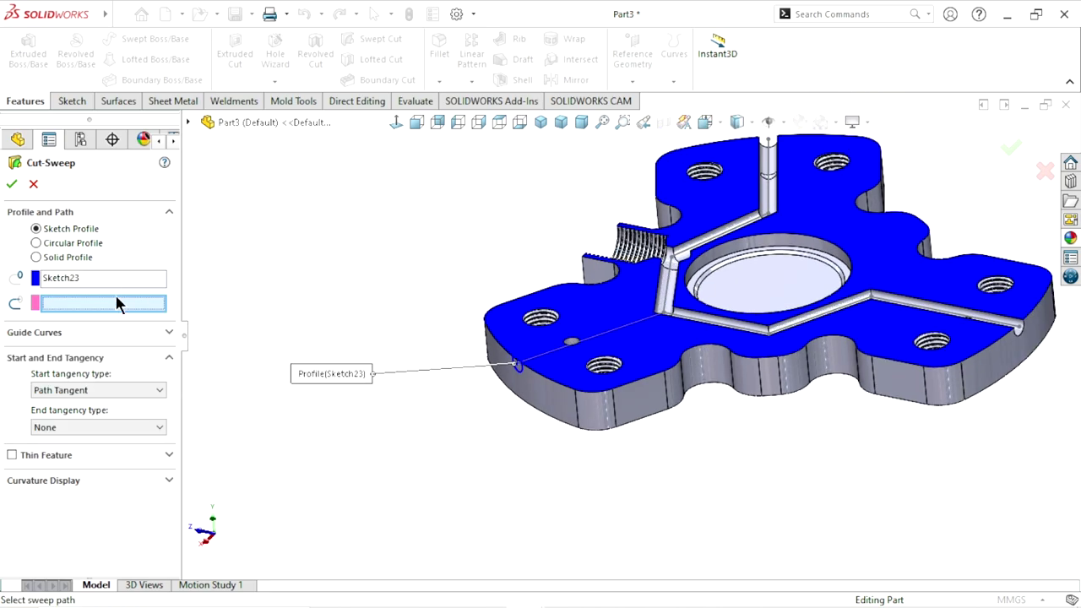
right_click(115, 310)
click(178, 332)
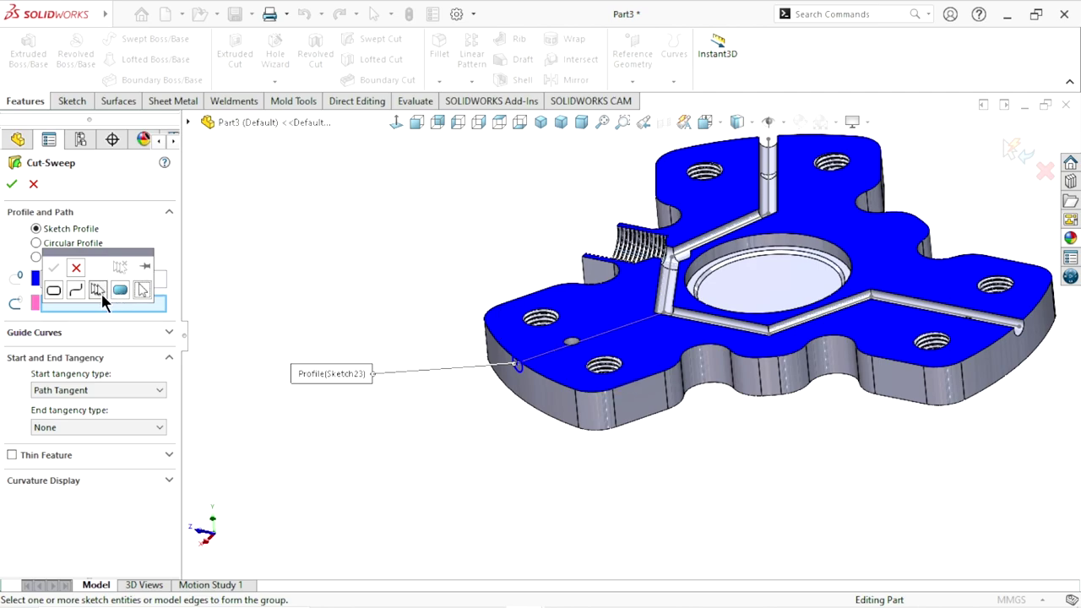
mouse_move(105, 258)
mouse_down()
mouse_move(553, 260)
mouse_move(450, 199)
mouse_up()
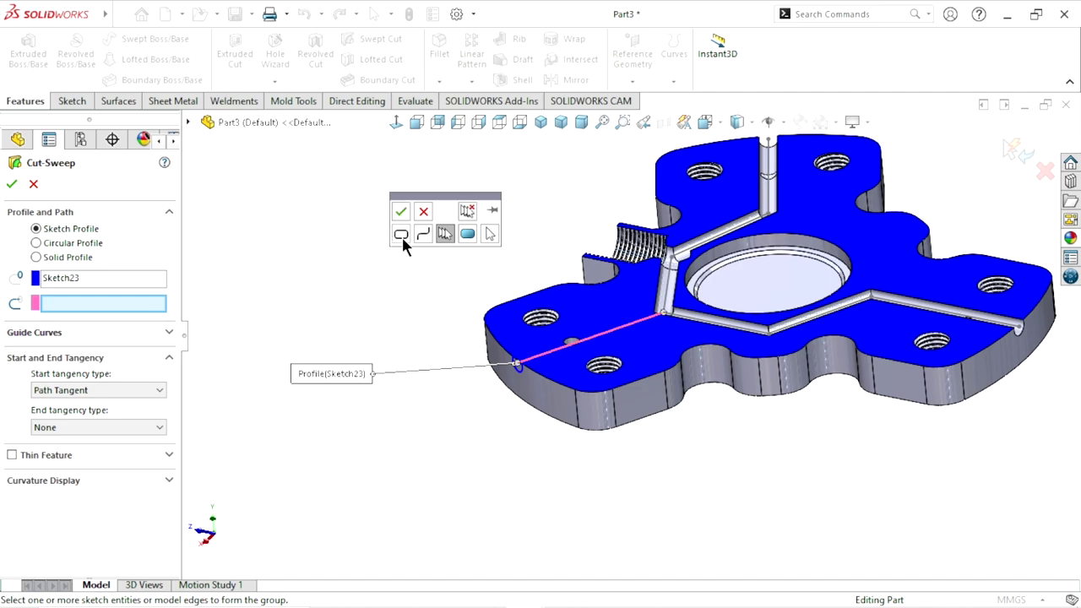
click(402, 211)
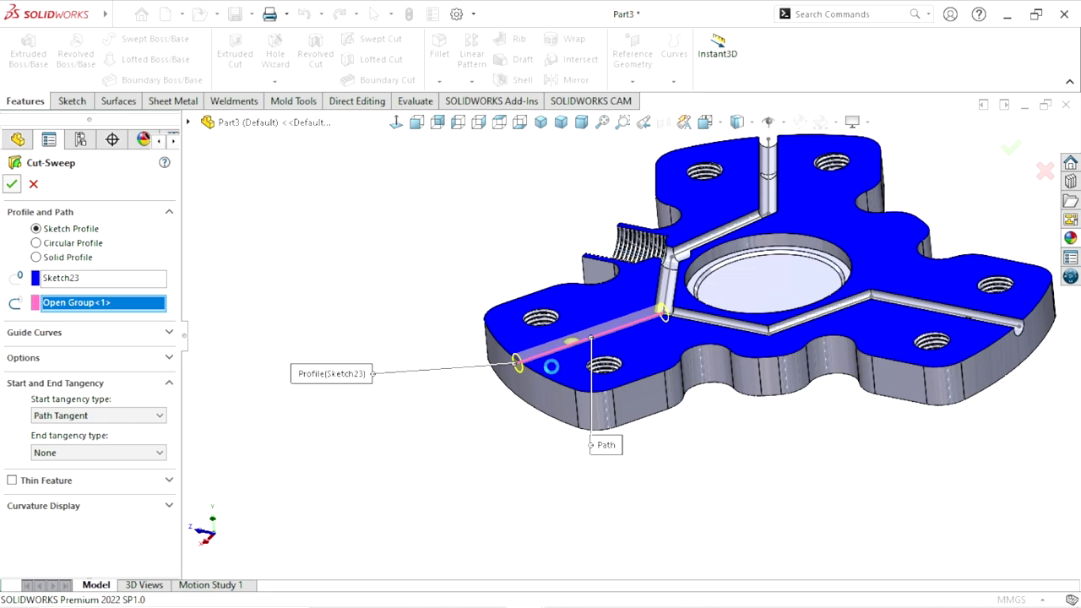
key(Return)
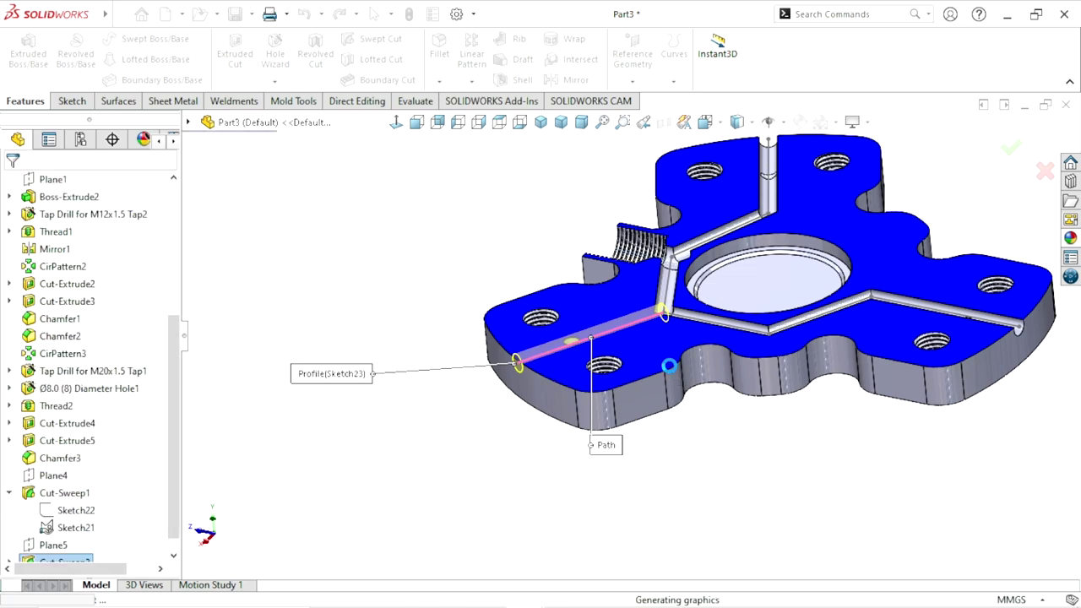
Orbit and fit the part to inspect the new Cut-Sweep2 channel
middle_drag(670, 374, 729, 456)
key(f)
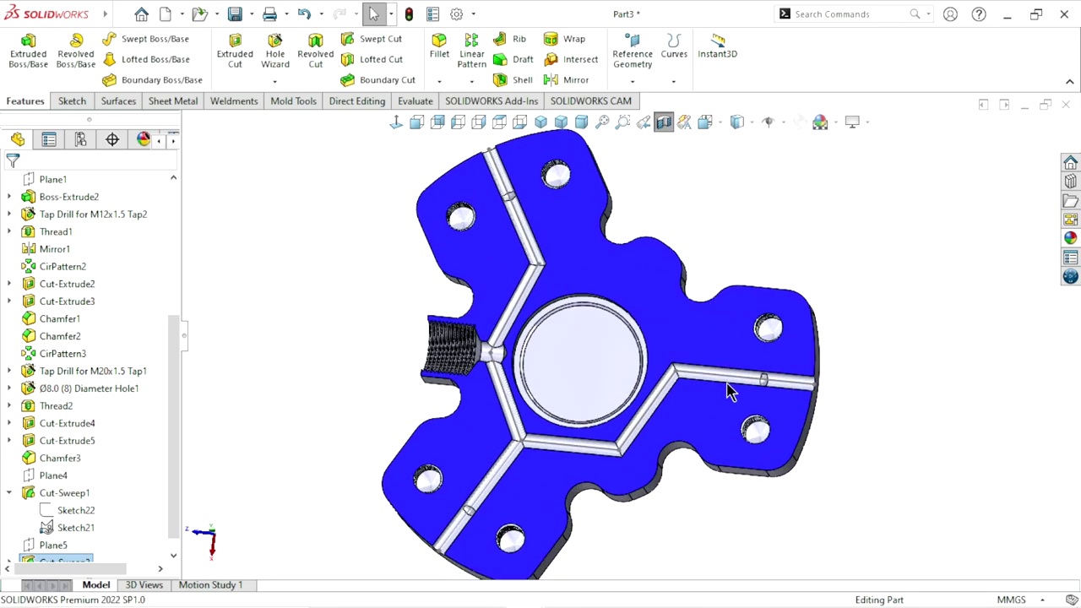
mouse_move(729, 391)
middle_down()
mouse_move(626, 342)
mouse_move(655, 328)
mouse_move(639, 246)
middle_up()
scroll(626, 343, up, 3)
scroll(655, 327, down, 3)
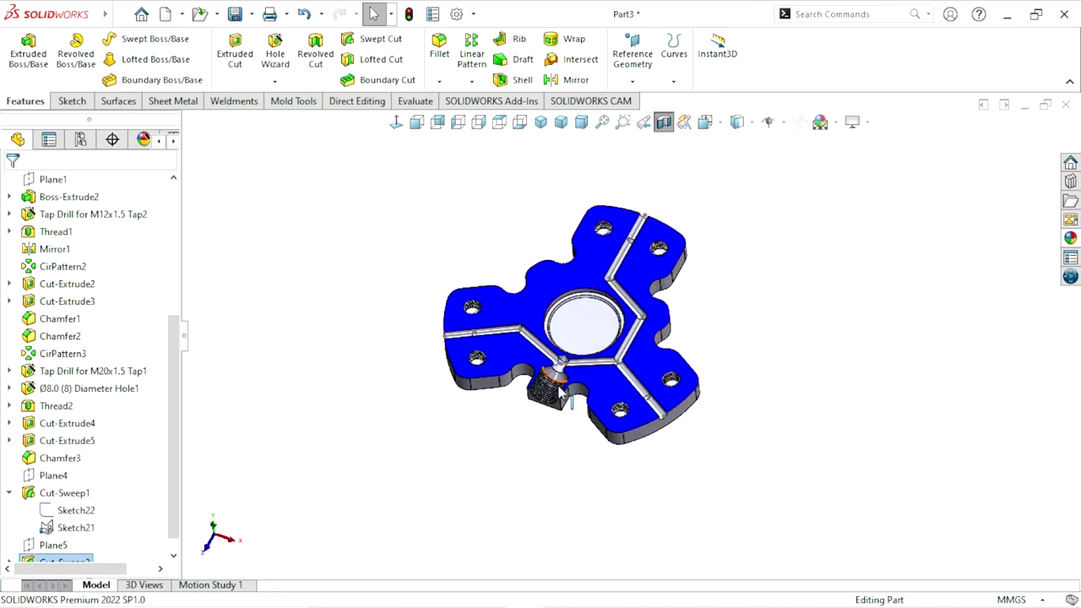
mouse_move(749, 373)
middle_down()
mouse_move(682, 405)
mouse_move(477, 390)
middle_up()
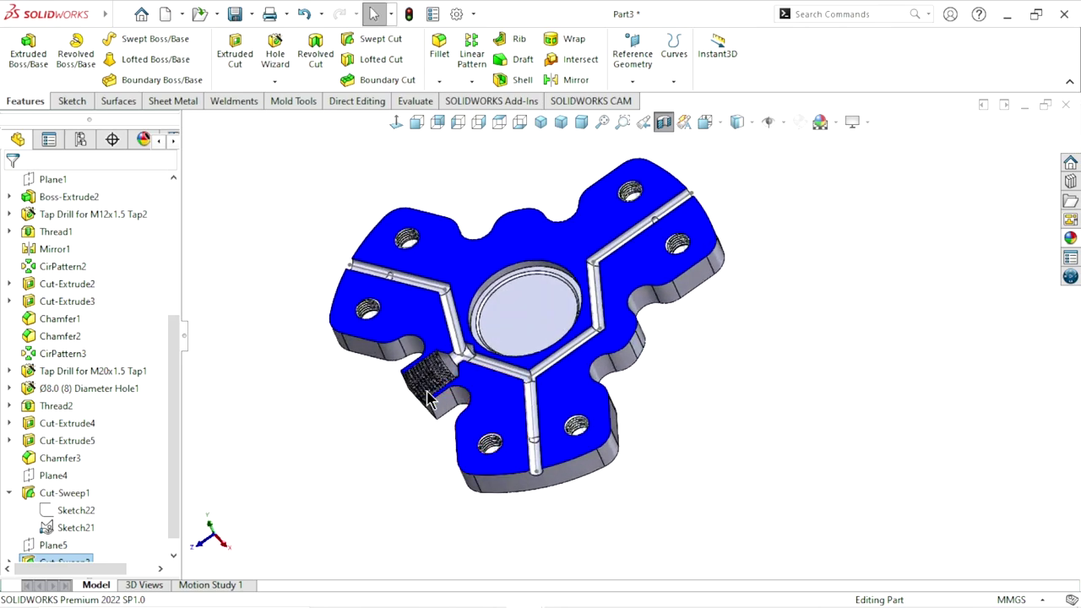
mouse_move(706, 203)
middle_down()
mouse_move(668, 317)
mouse_move(644, 301)
middle_up()
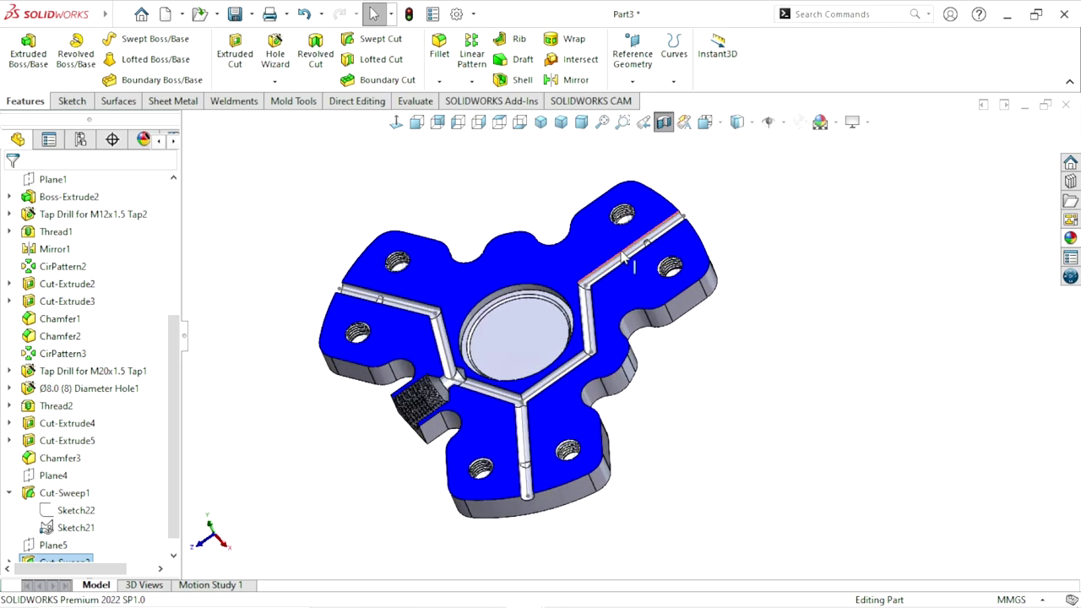
Turn off the section view so the whole spinner shows
click(630, 264)
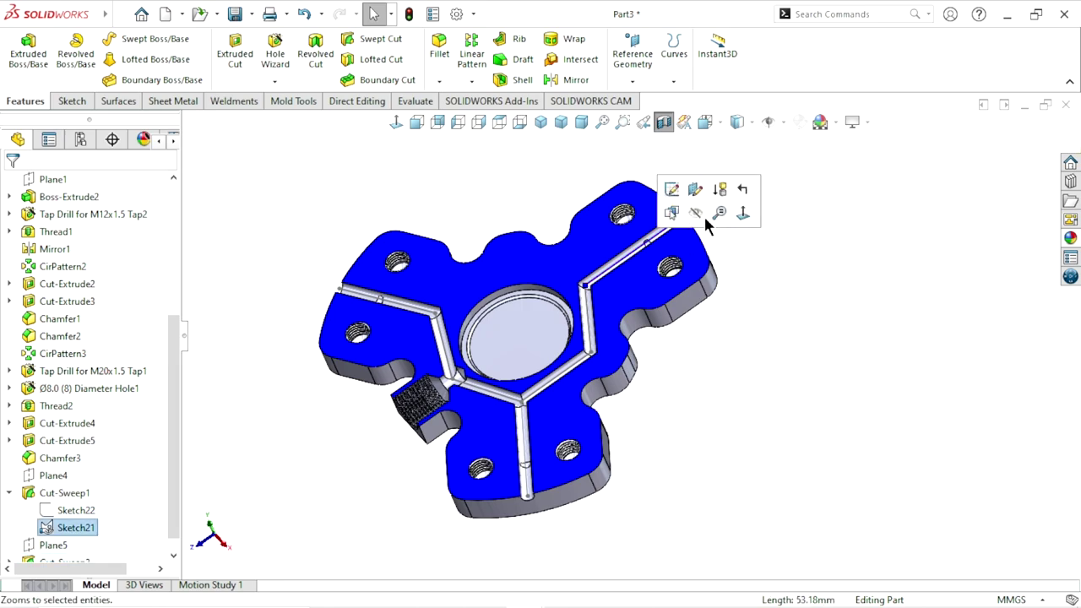
click(783, 298)
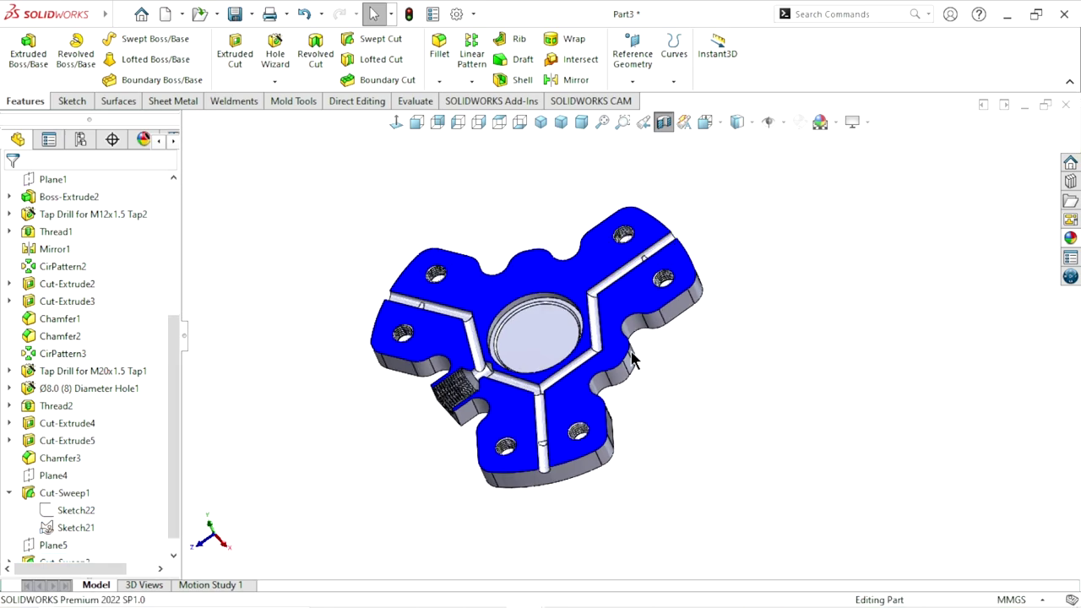
scroll(635, 316, down, 2)
click(663, 122)
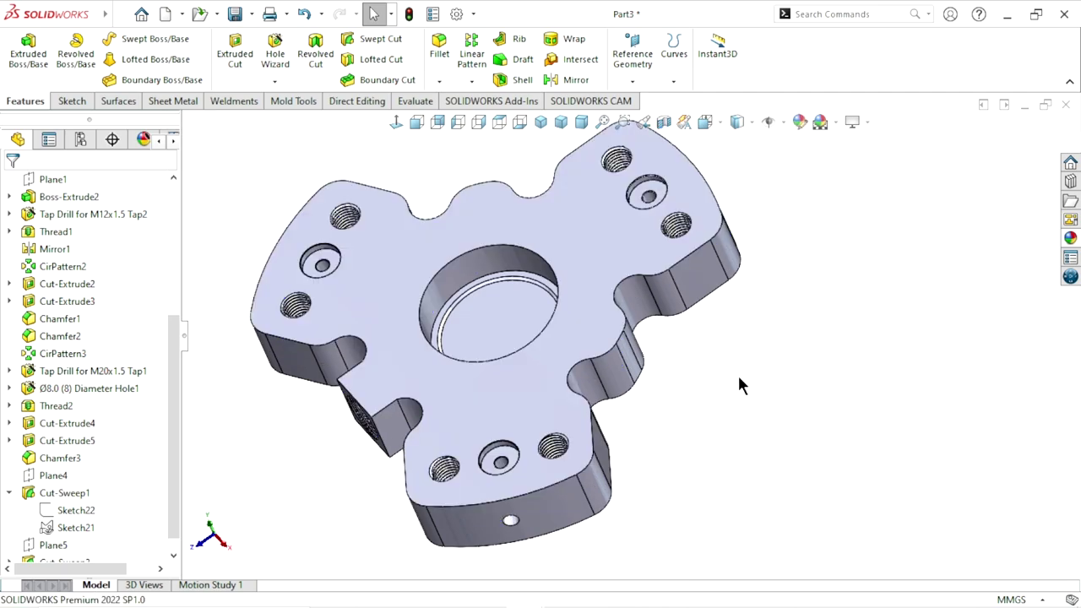
scroll(718, 388, up, 2)
Orbit the part over until its bottom face is toward you
mouse_move(700, 410)
middle_down()
mouse_move(616, 347)
mouse_move(606, 369)
middle_up()
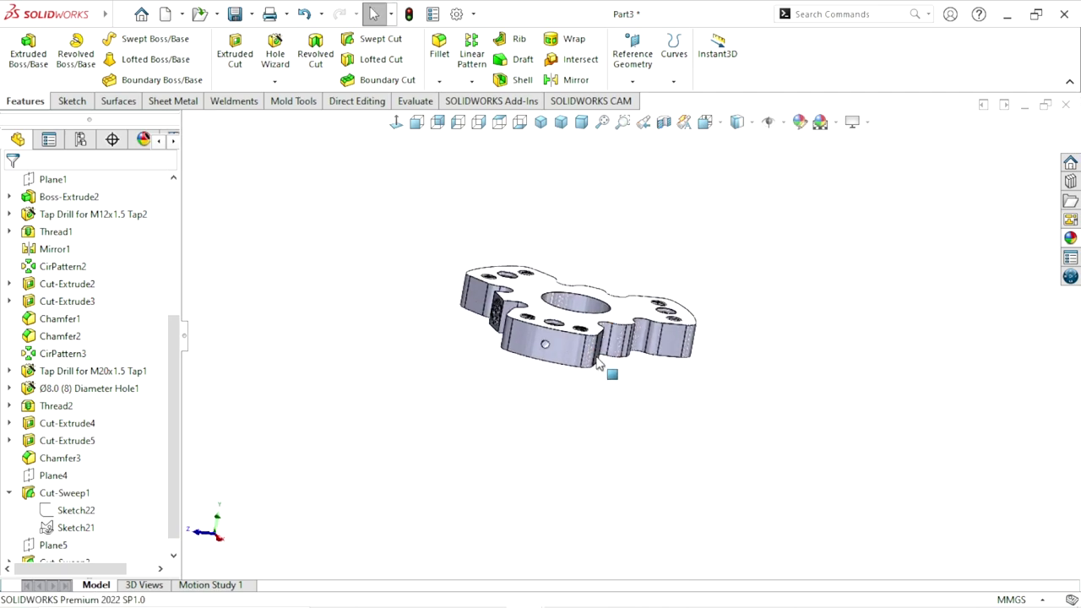
scroll(585, 321, down, 3)
scroll(588, 320, up, 2)
middle_drag(589, 321, 648, 435)
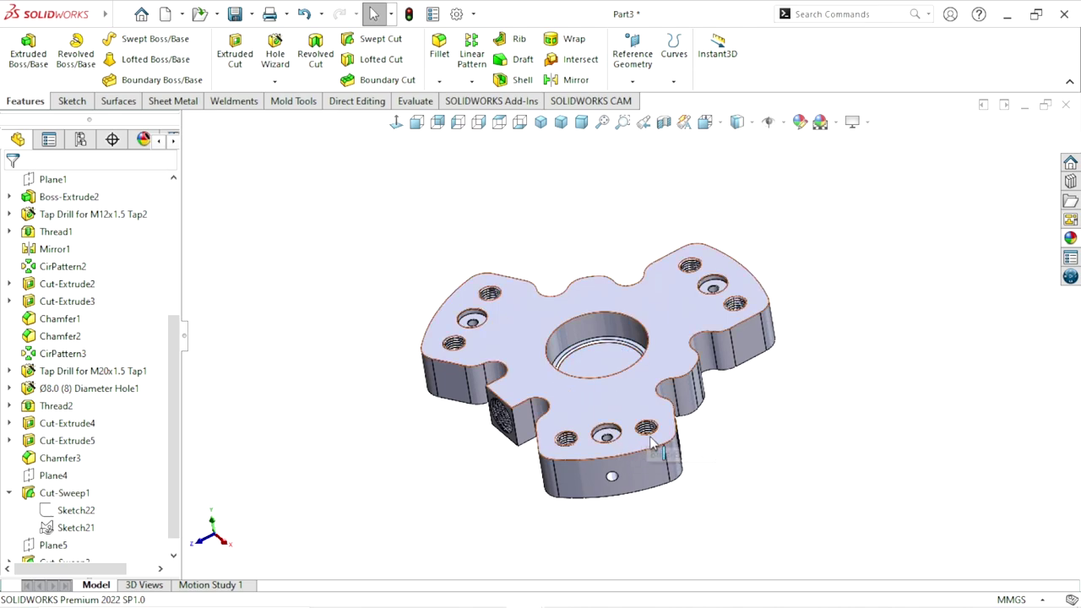
scroll(680, 478, up, 2)
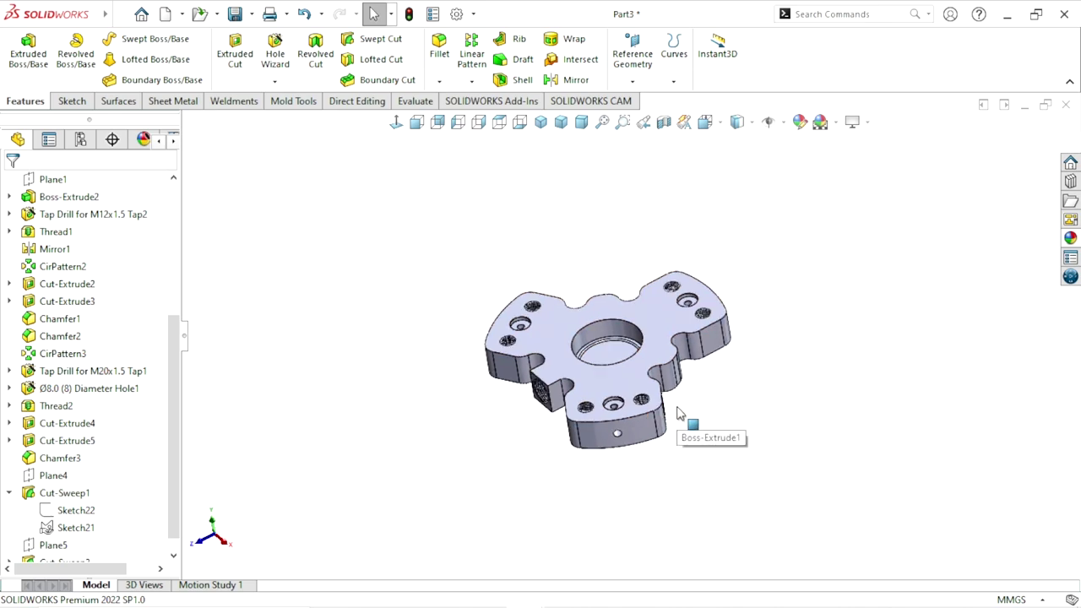
mouse_move(662, 427)
middle_down()
mouse_move(654, 385)
mouse_move(639, 411)
mouse_move(646, 325)
middle_up()
Sketch a 35 mm diameter circle centred on the origin on the bottom face
click(592, 349)
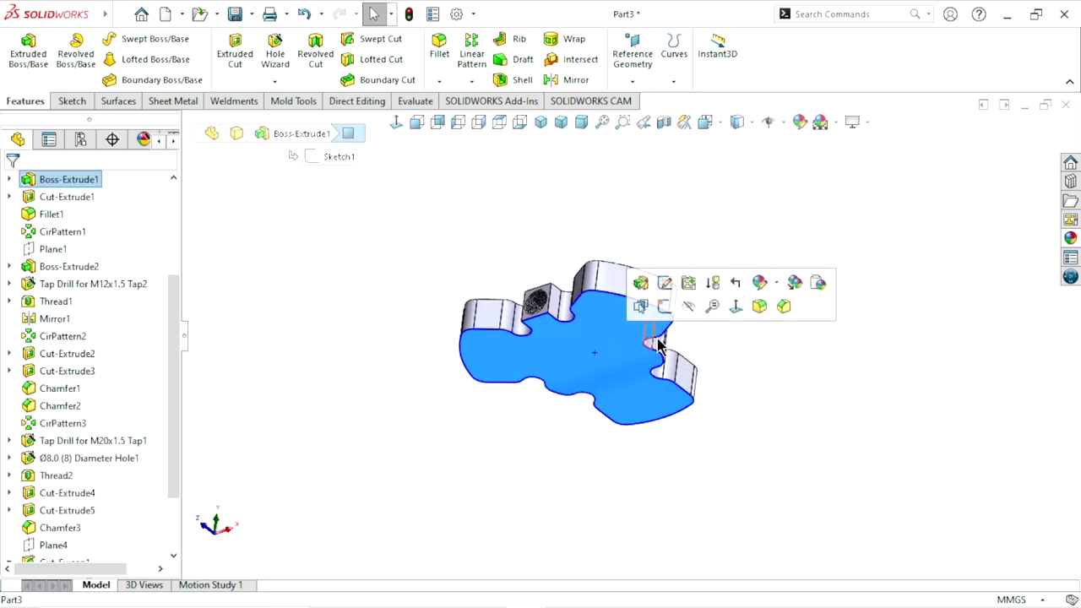
click(673, 309)
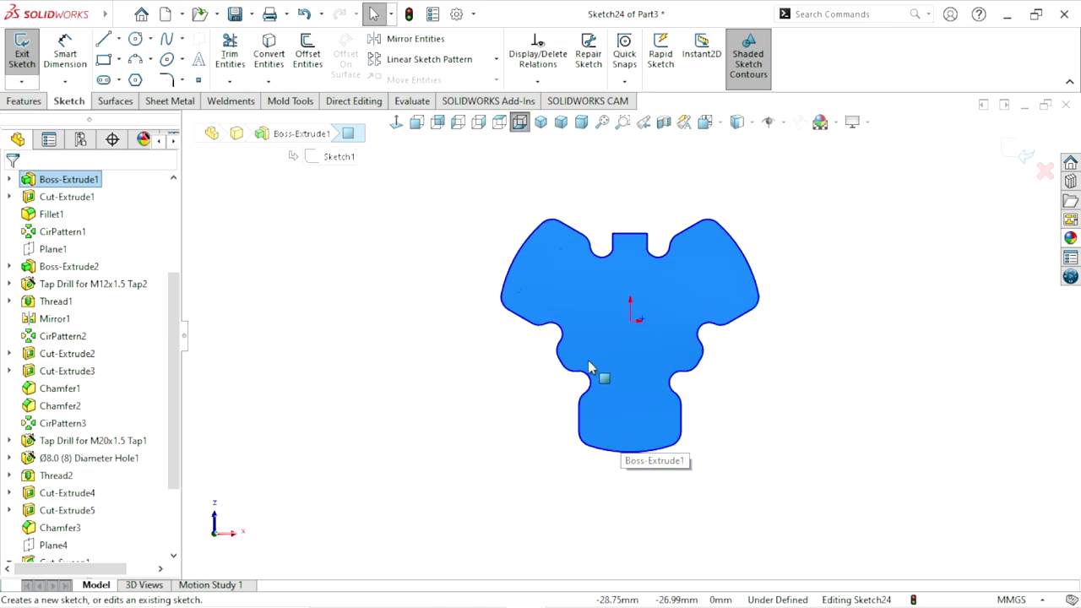
ctrl+middle_drag(596, 374, 619, 360)
click(135, 39)
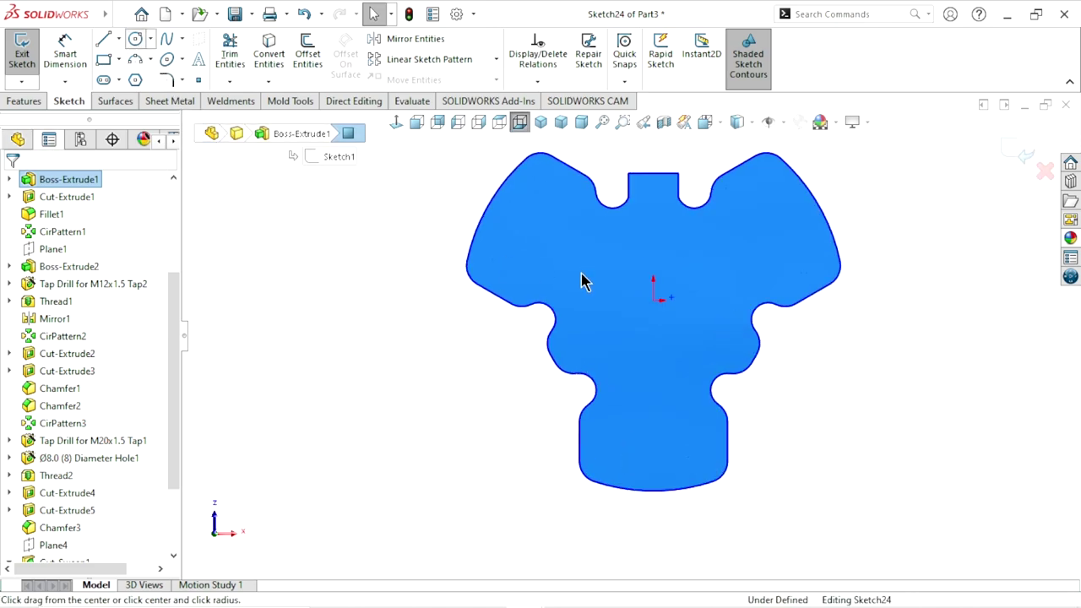
scroll(707, 278, down, 3)
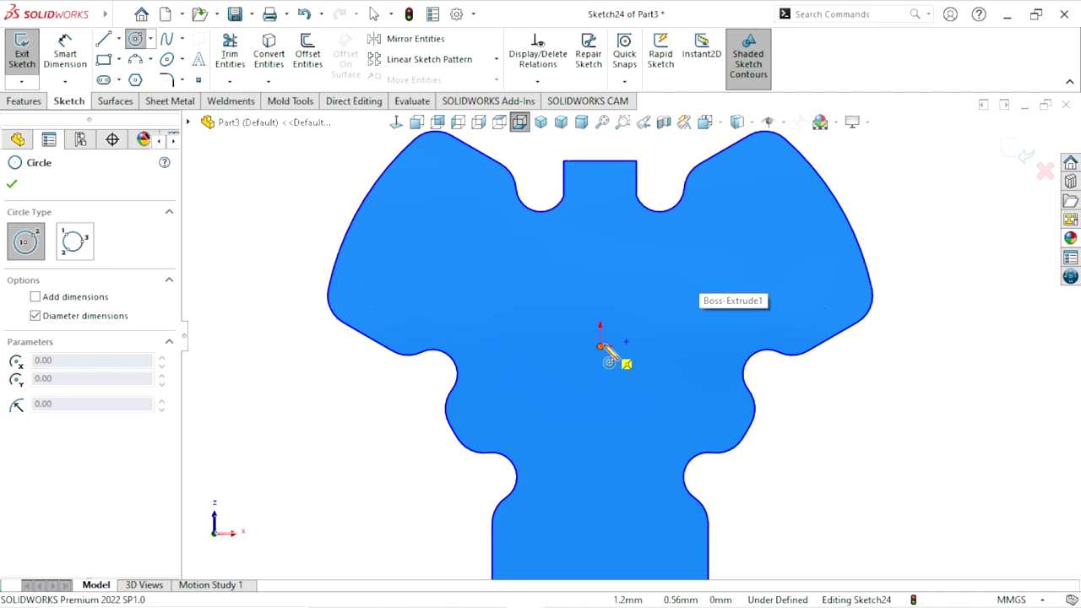
click(600, 346)
click(676, 316)
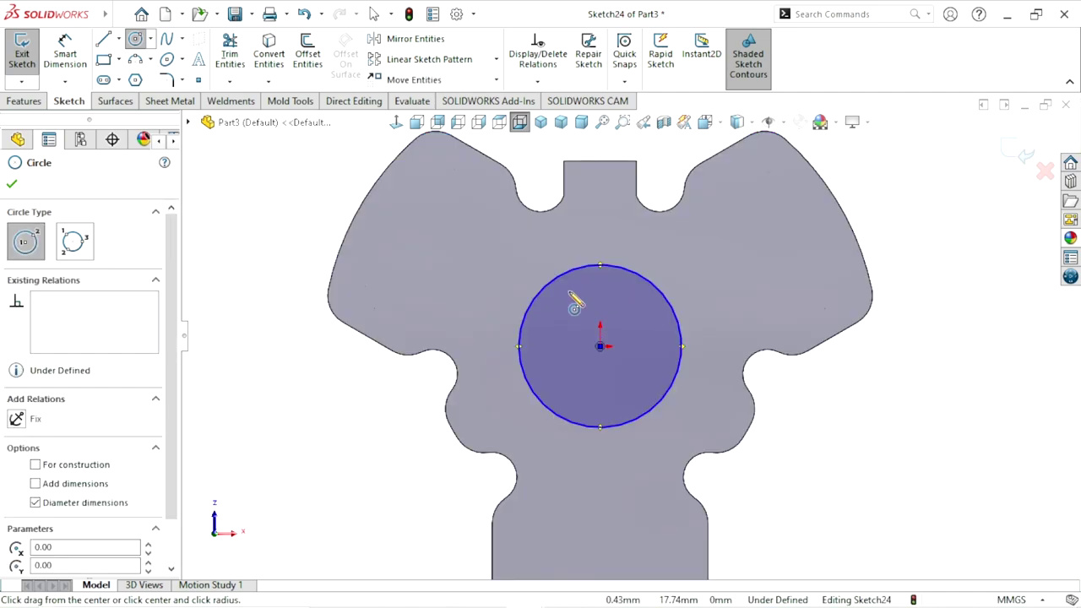
click(87, 67)
click(685, 341)
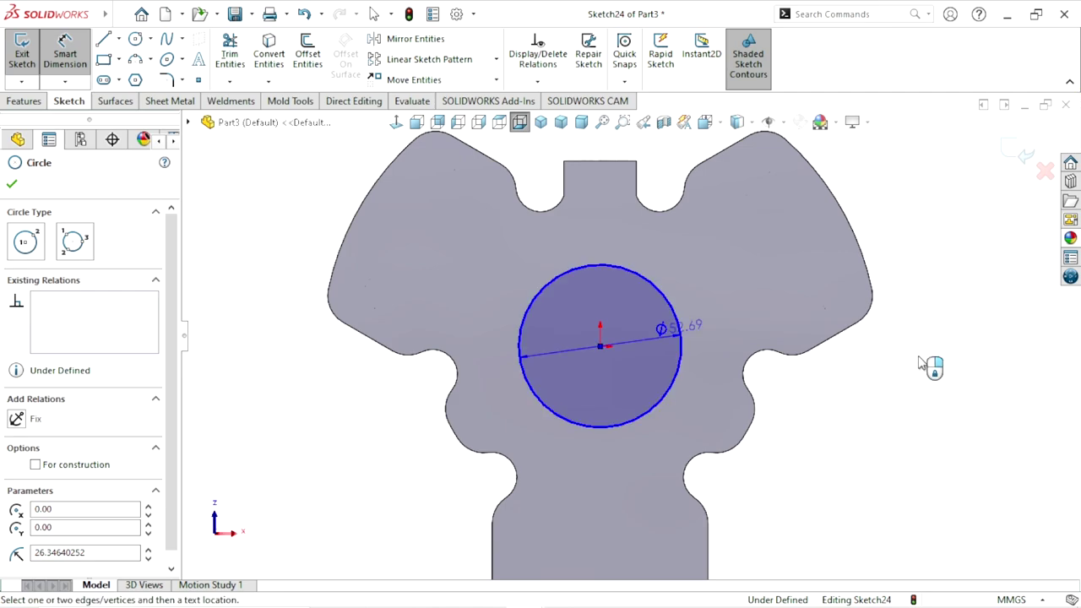
click(920, 361)
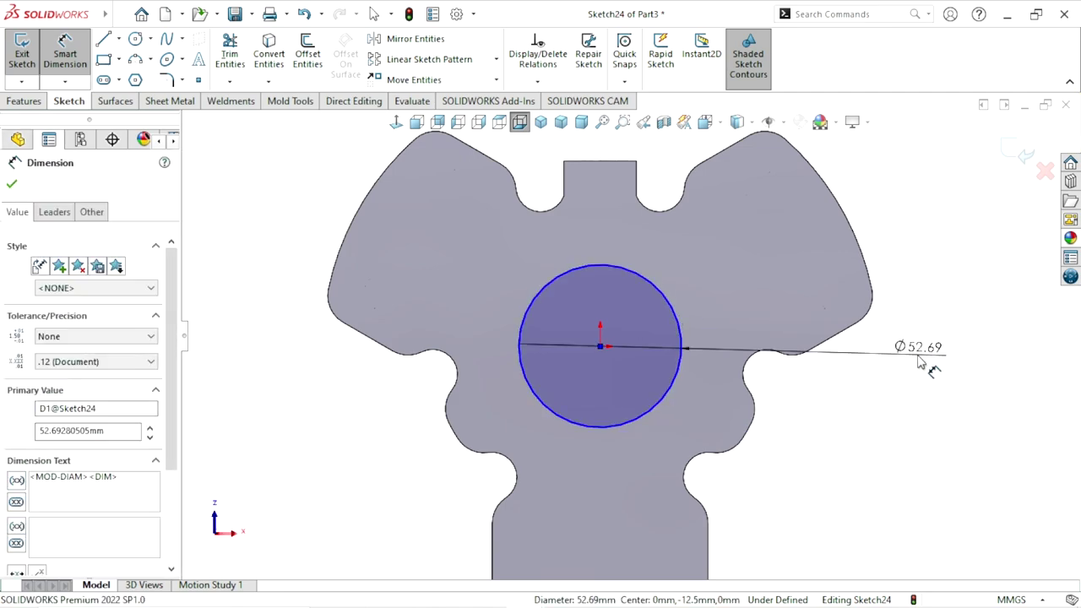
text(35)
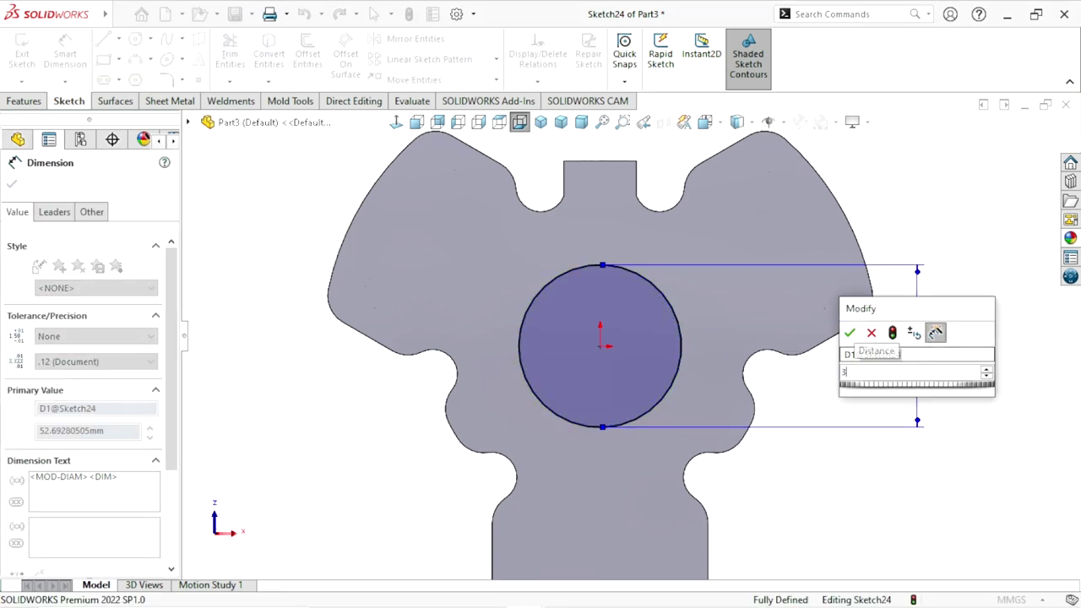
click(849, 332)
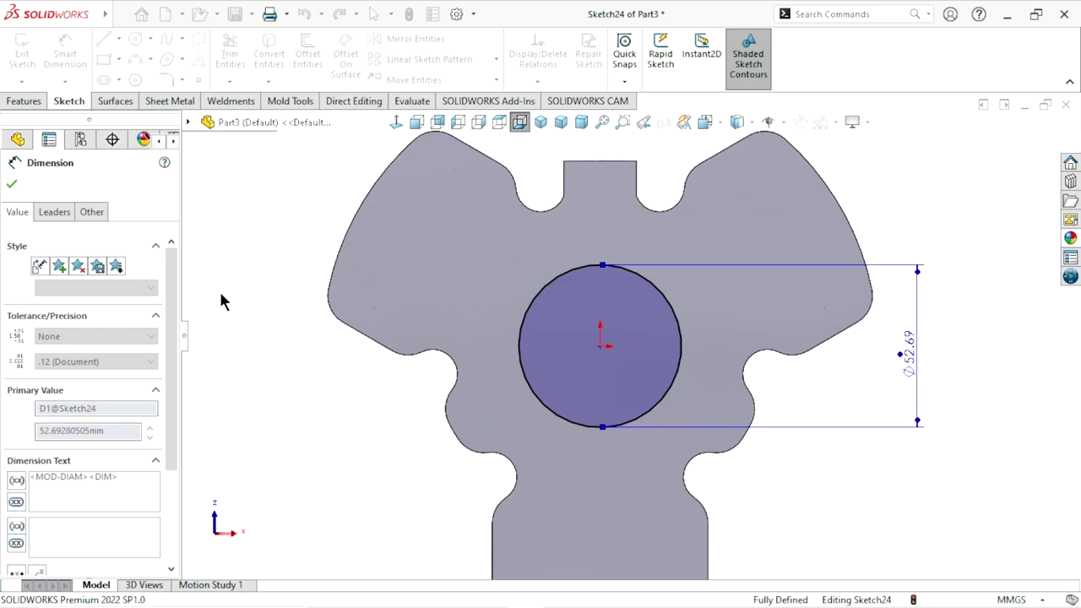
click(11, 185)
Extrude-cut the circle 2 mm deep, blind
click(23, 102)
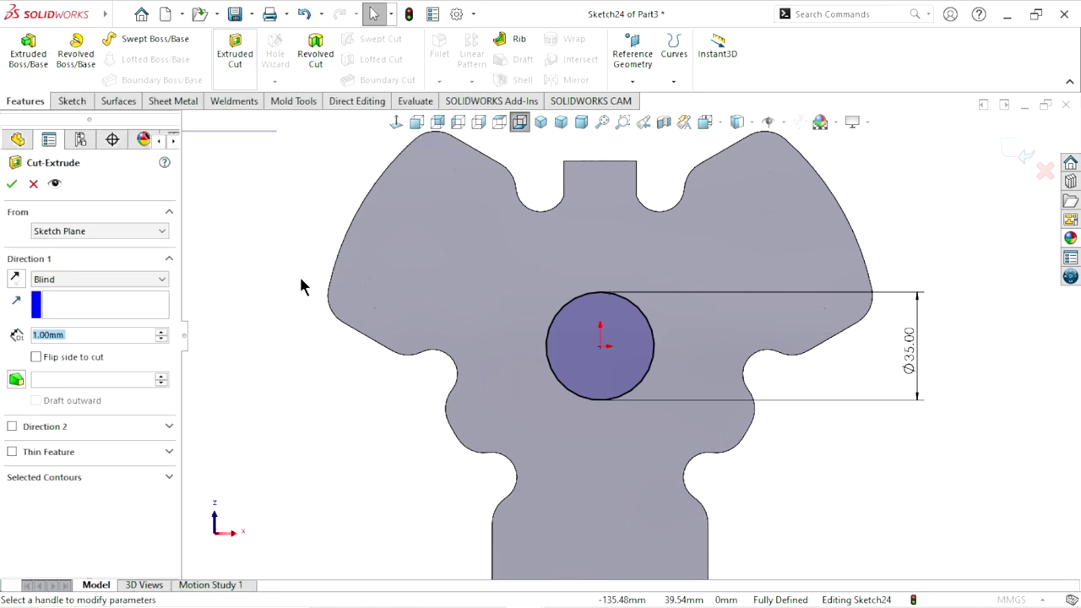
text(2)
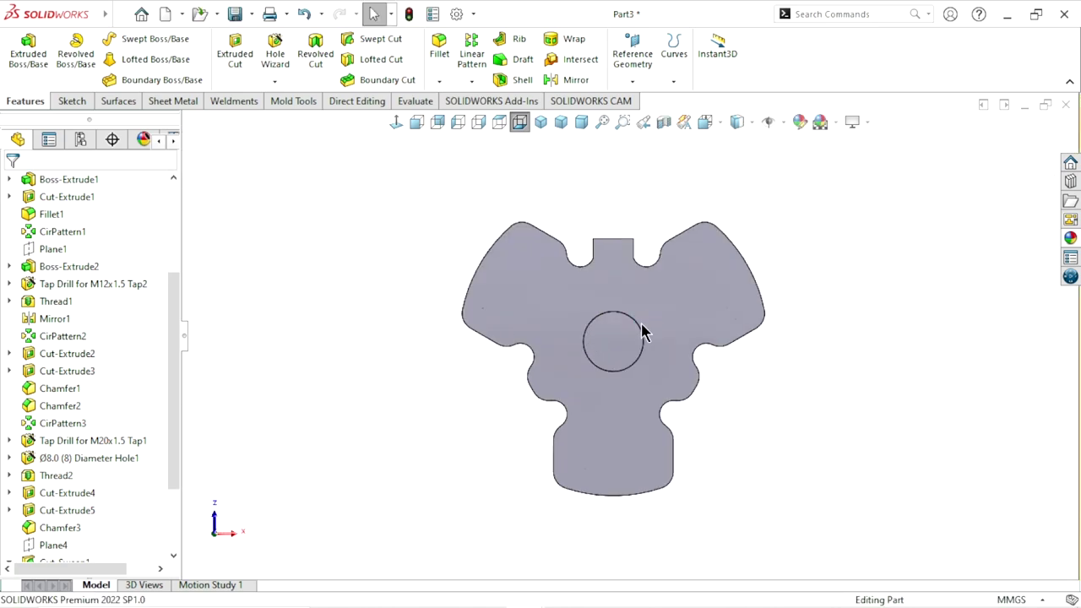
key(ctrl+7)
Chamfer the central recess rim edge 2 mm at 45°
click(439, 80)
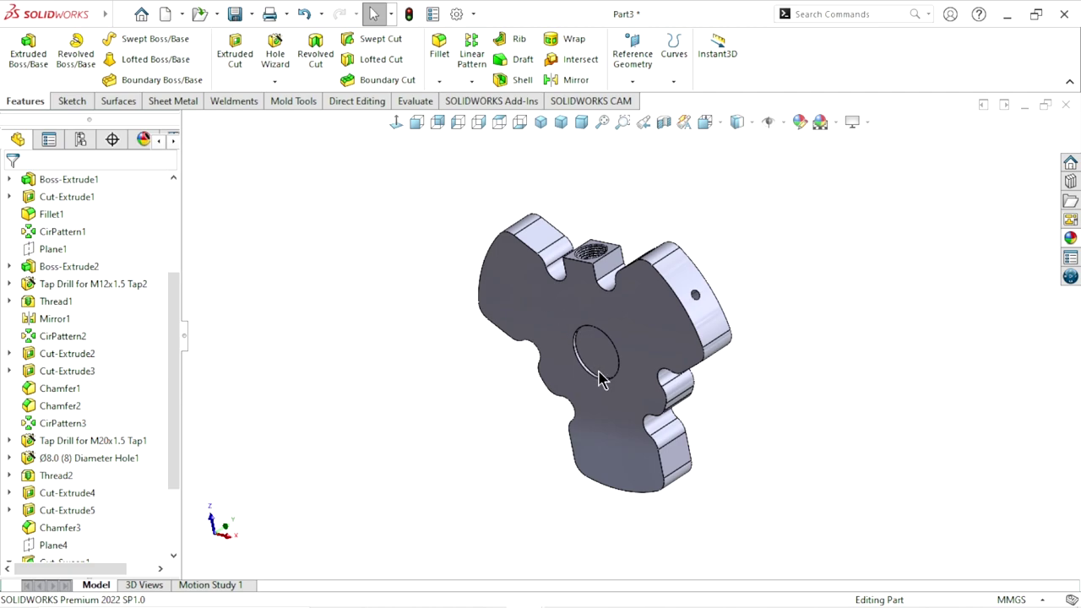
scroll(610, 363, down, 2)
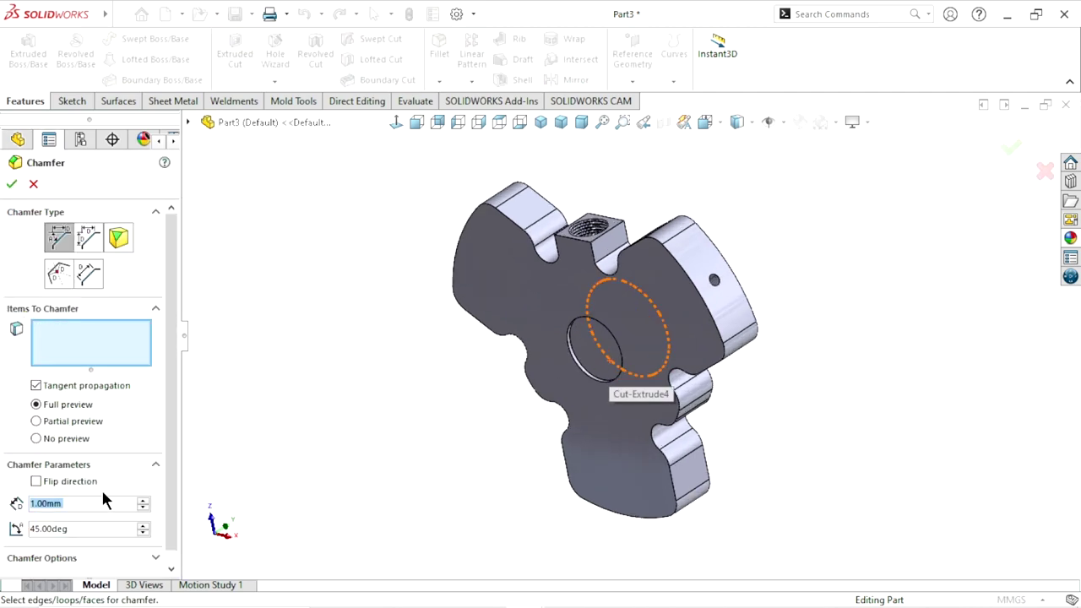
text(2)
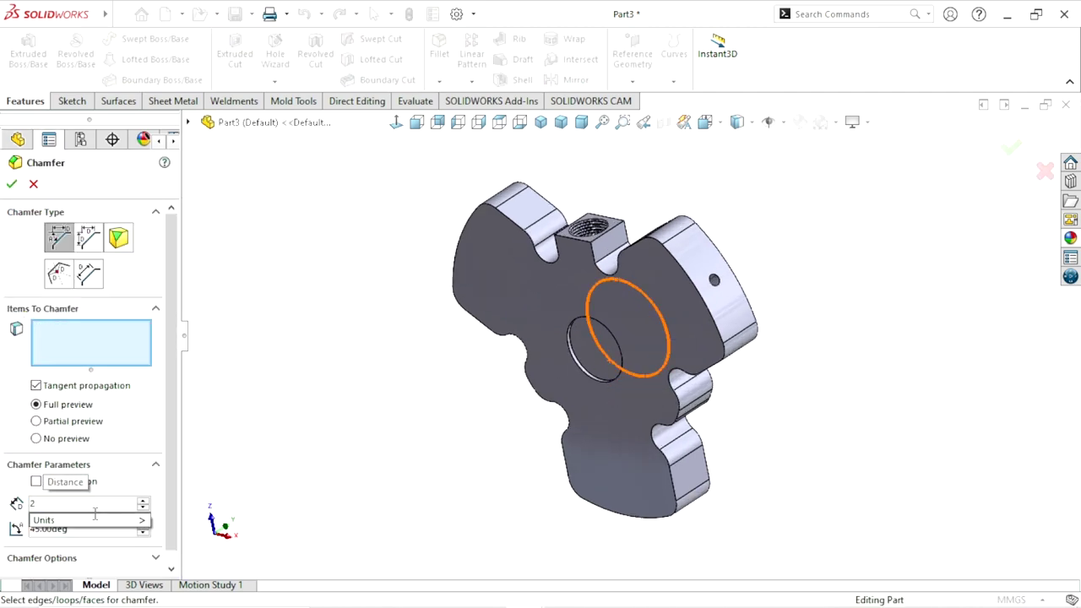
scroll(663, 384, down, 5)
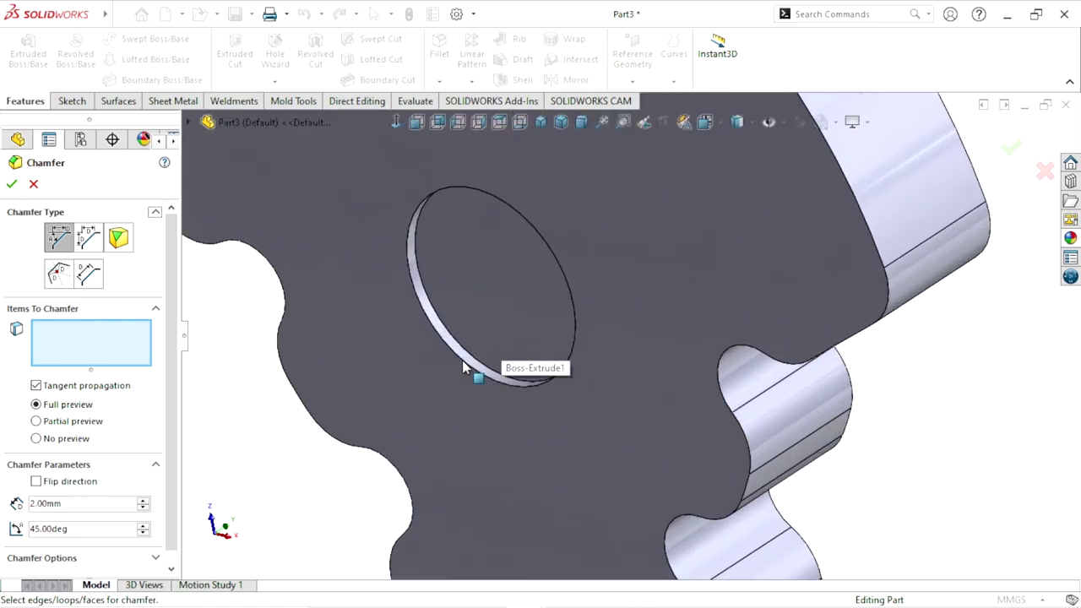
click(467, 367)
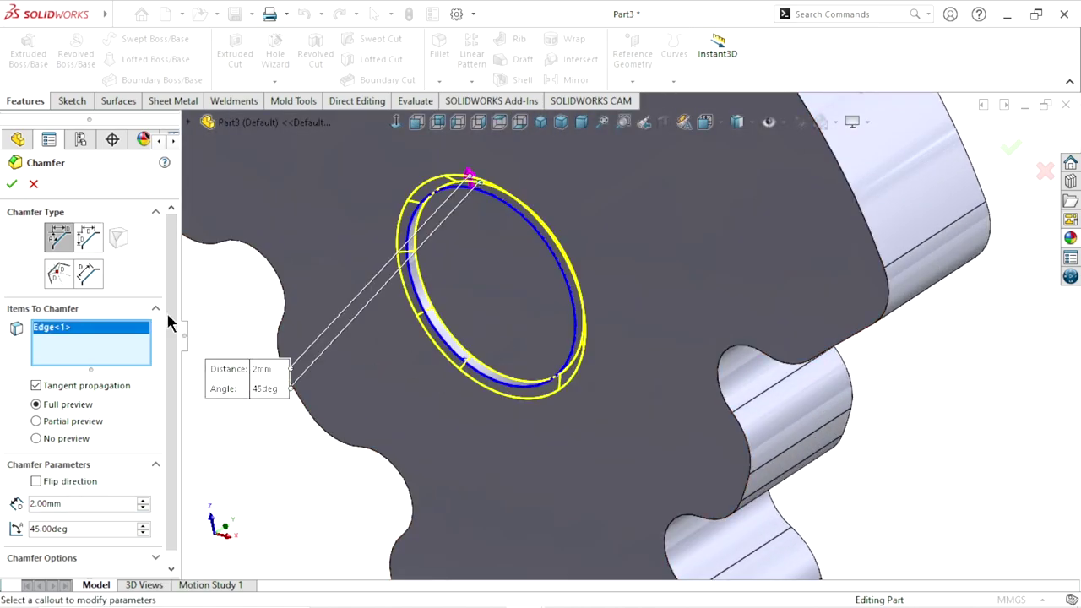
click(12, 185)
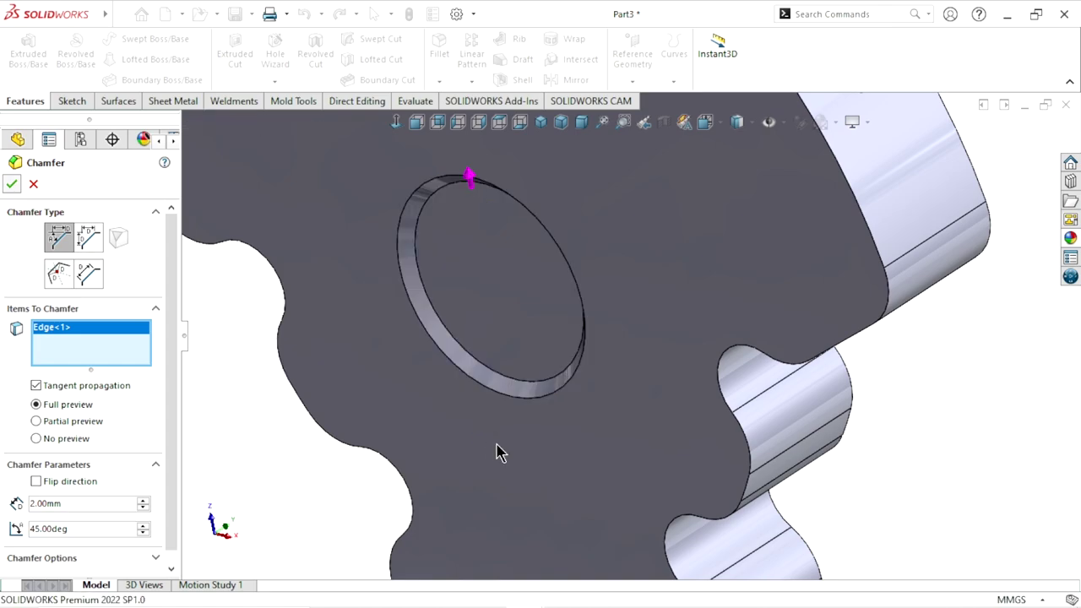
key(f)
mouse_move(700, 396)
middle_down()
mouse_move(640, 353)
mouse_move(533, 369)
mouse_move(622, 386)
mouse_move(619, 398)
mouse_move(607, 358)
middle_up()
Round the two vertical edges beside the threaded boss with a 7 mm fillet
scroll(607, 358, down, 2)
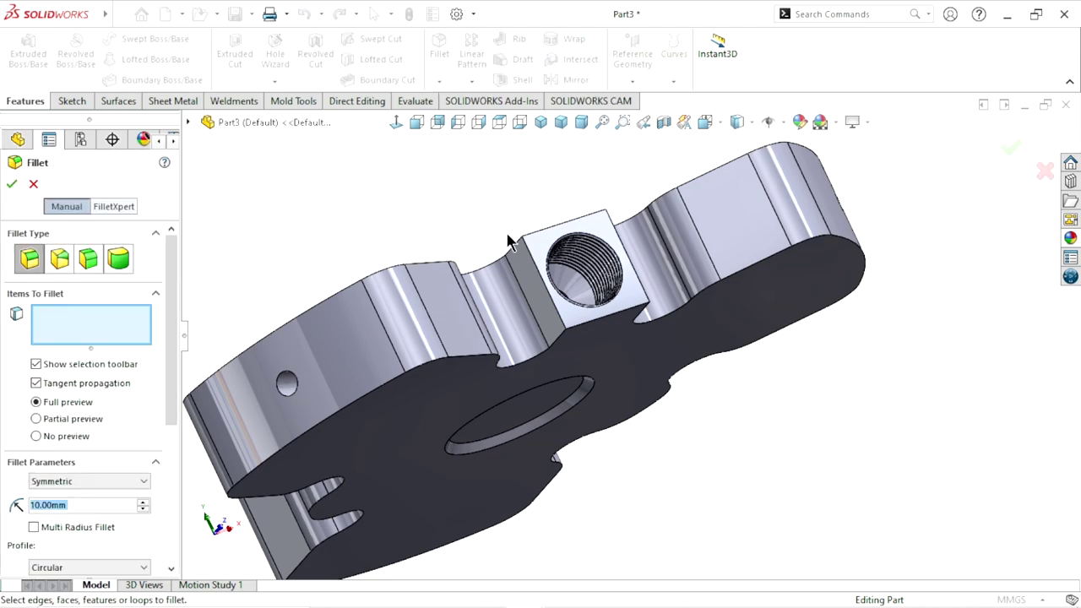
click(91, 505)
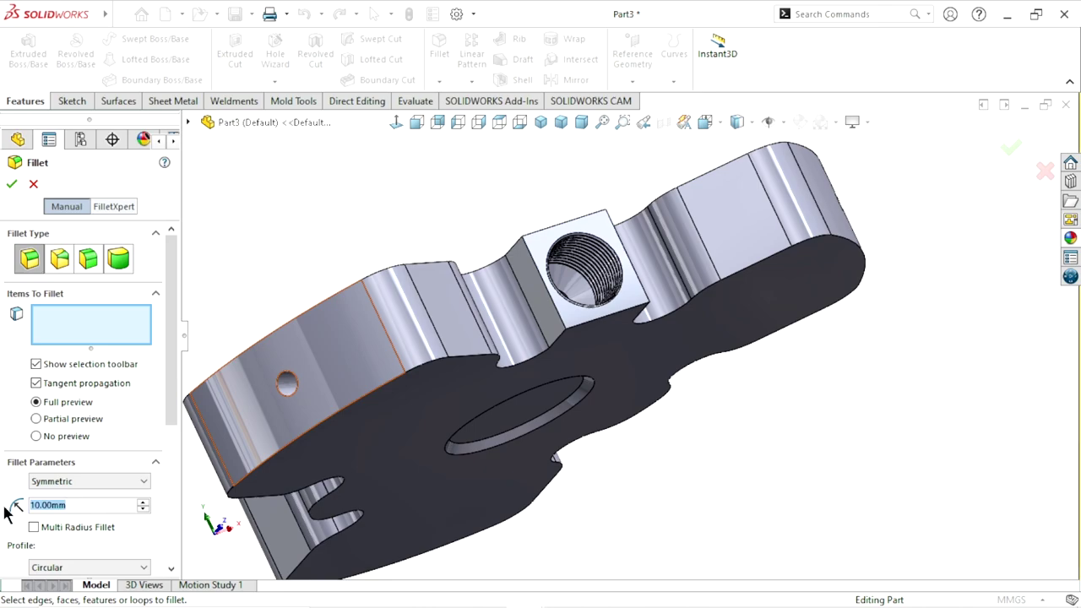
text(7)
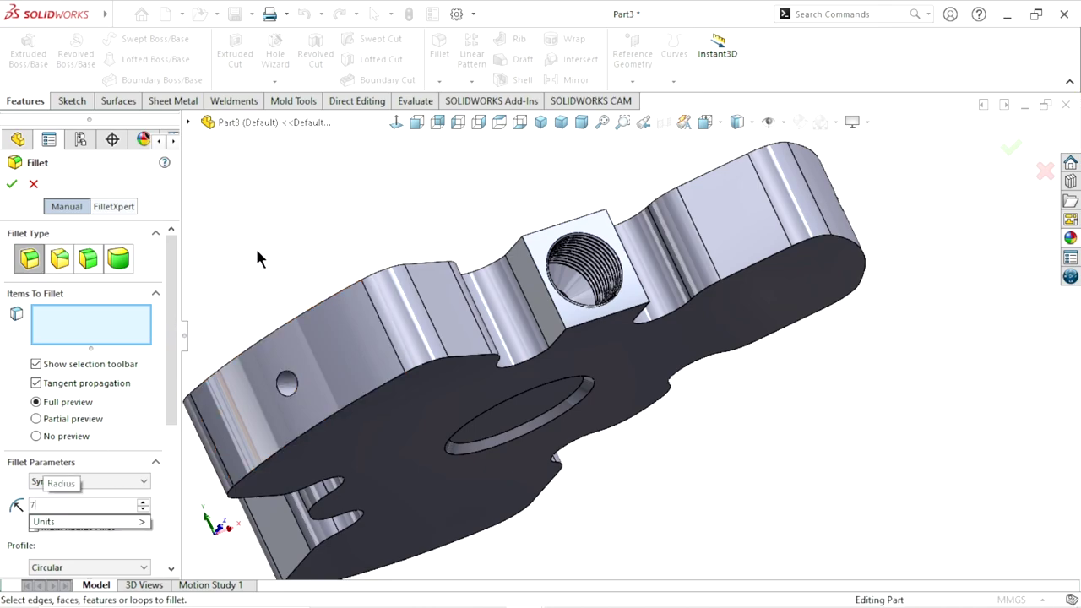
key(Return)
scroll(574, 334, down, 3)
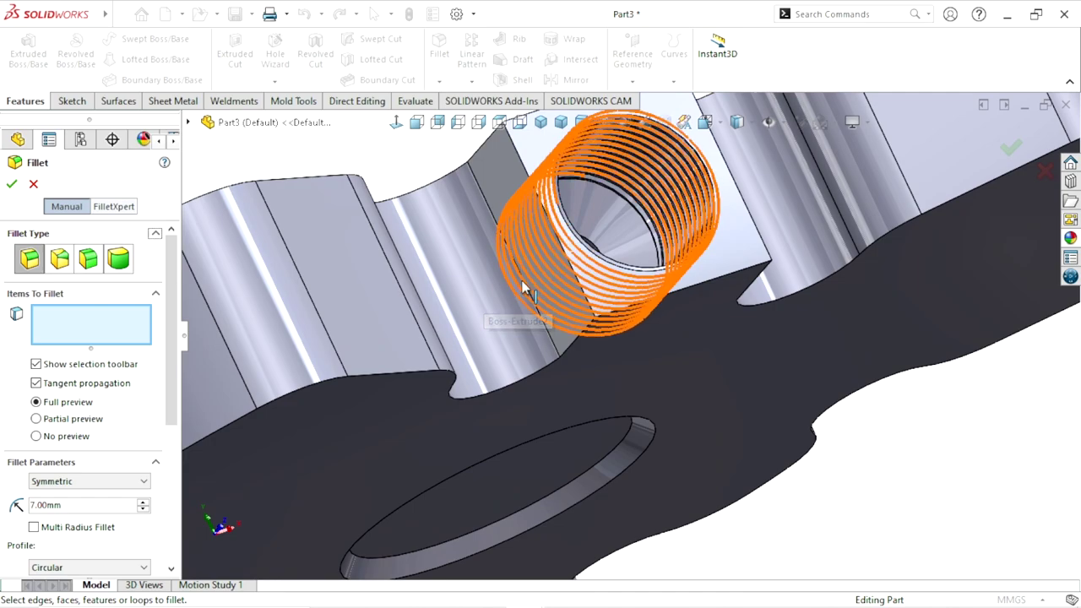
click(479, 196)
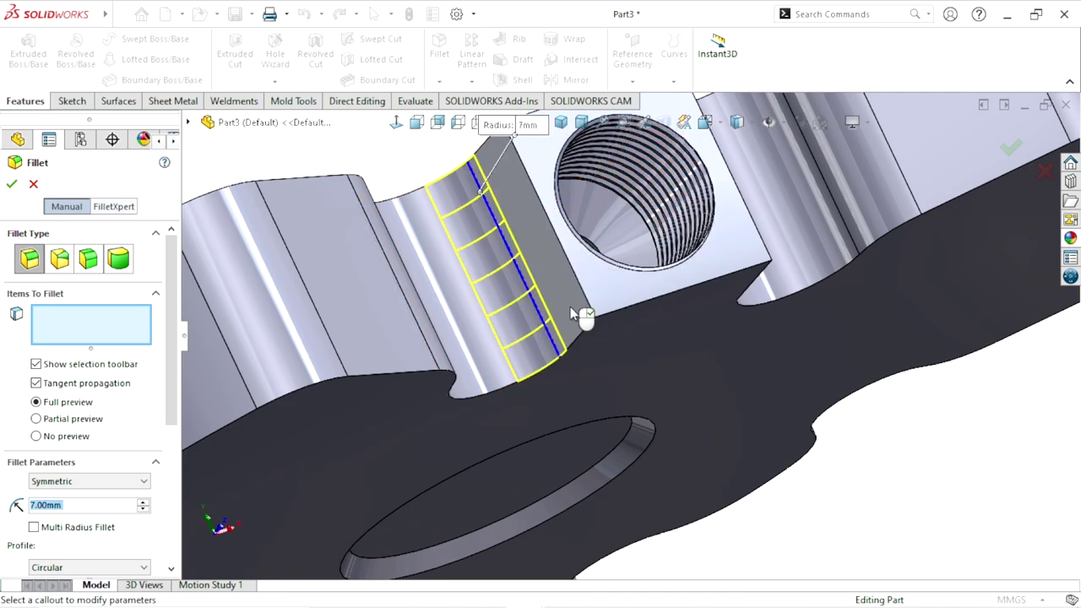
scroll(570, 306, up, 3)
scroll(606, 308, up, 2)
scroll(554, 374, down, 2)
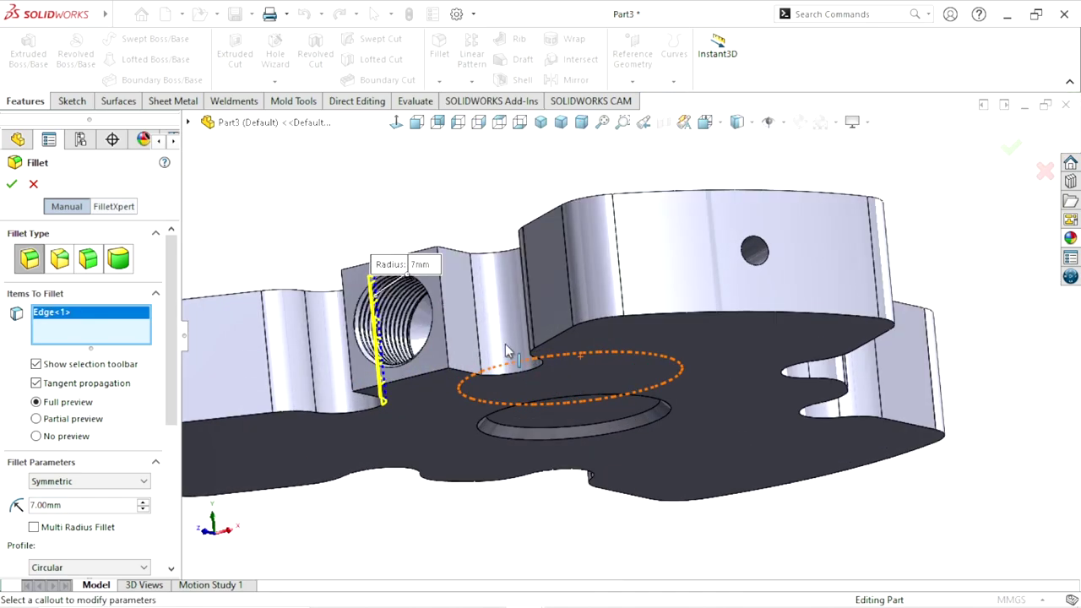
scroll(531, 371, down, 3)
click(481, 297)
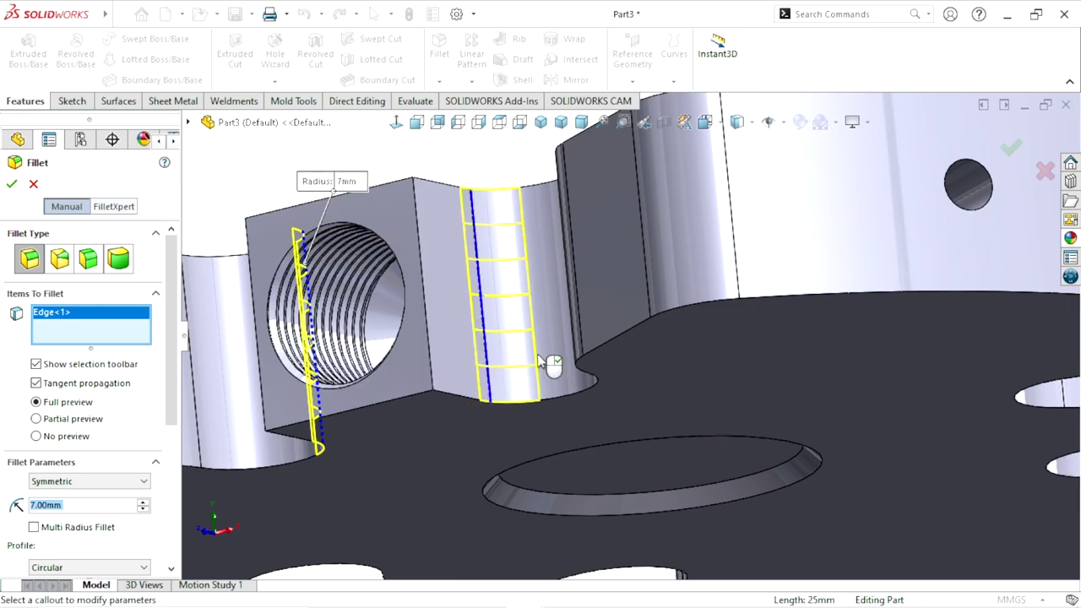
scroll(422, 428, up, 3)
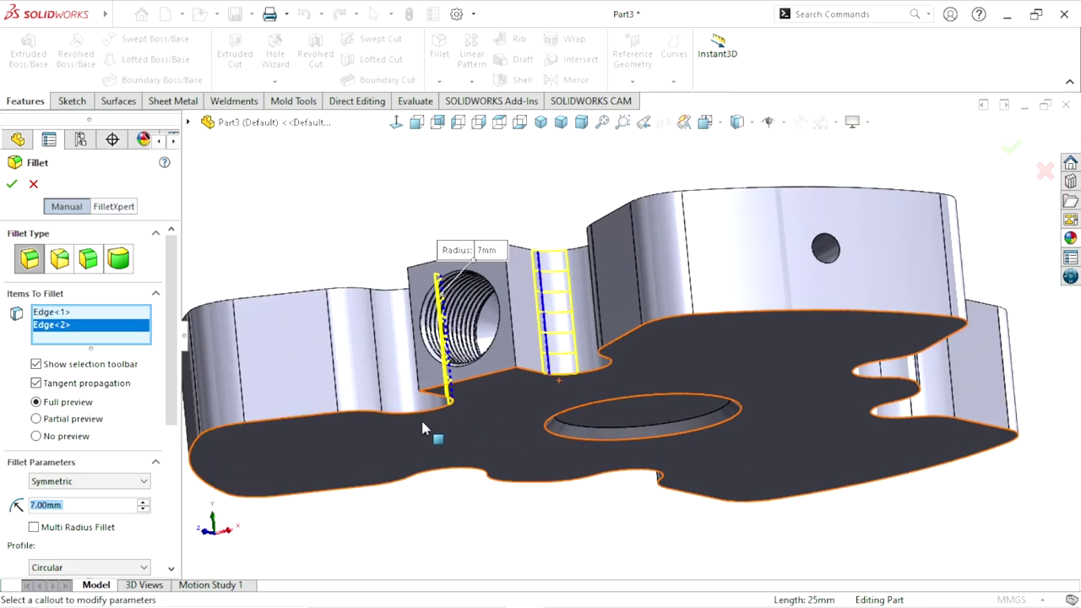
click(13, 185)
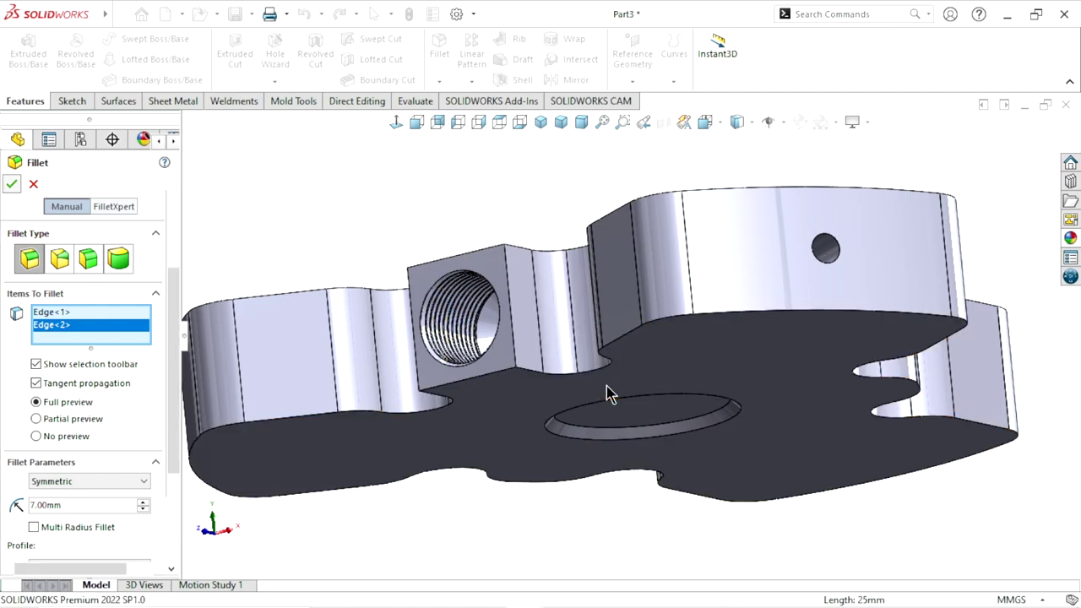
scroll(606, 385, up, 3)
mouse_move(608, 403)
middle_down()
mouse_move(562, 476)
mouse_move(570, 513)
mouse_move(581, 375)
mouse_move(606, 354)
mouse_move(622, 410)
mouse_move(695, 357)
mouse_move(762, 358)
mouse_move(768, 321)
mouse_move(748, 350)
middle_up()
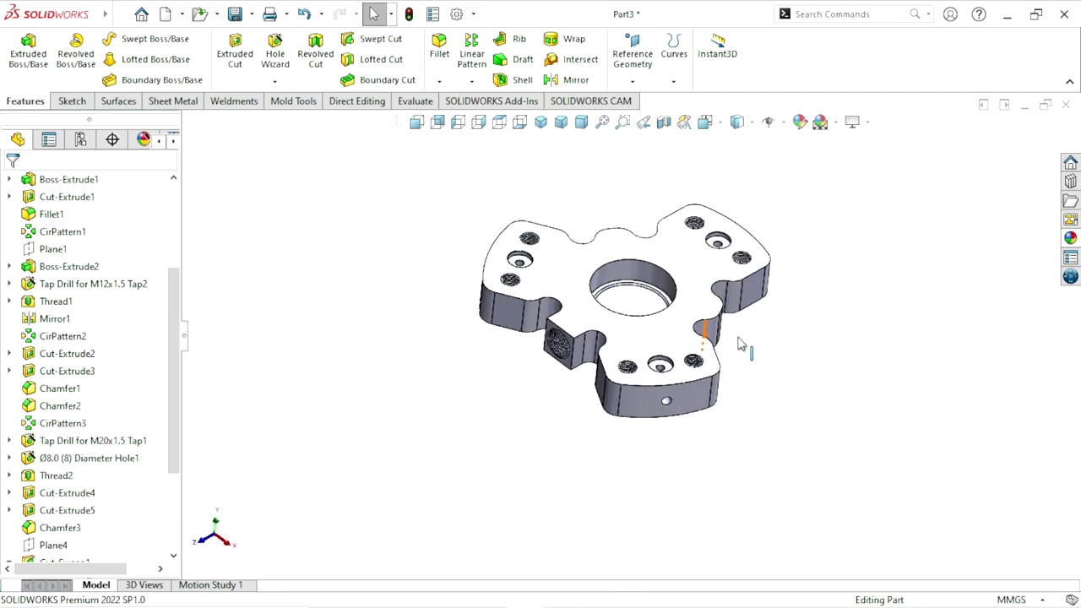
Orbit and zoom until the part's flat underside fills the view
scroll(823, 374, down, 2)
scroll(732, 412, down, 1)
mouse_move(732, 411)
middle_down()
mouse_move(700, 362)
mouse_move(678, 354)
mouse_move(686, 400)
middle_up()
scroll(601, 317, up, 2)
scroll(583, 354, down, 2)
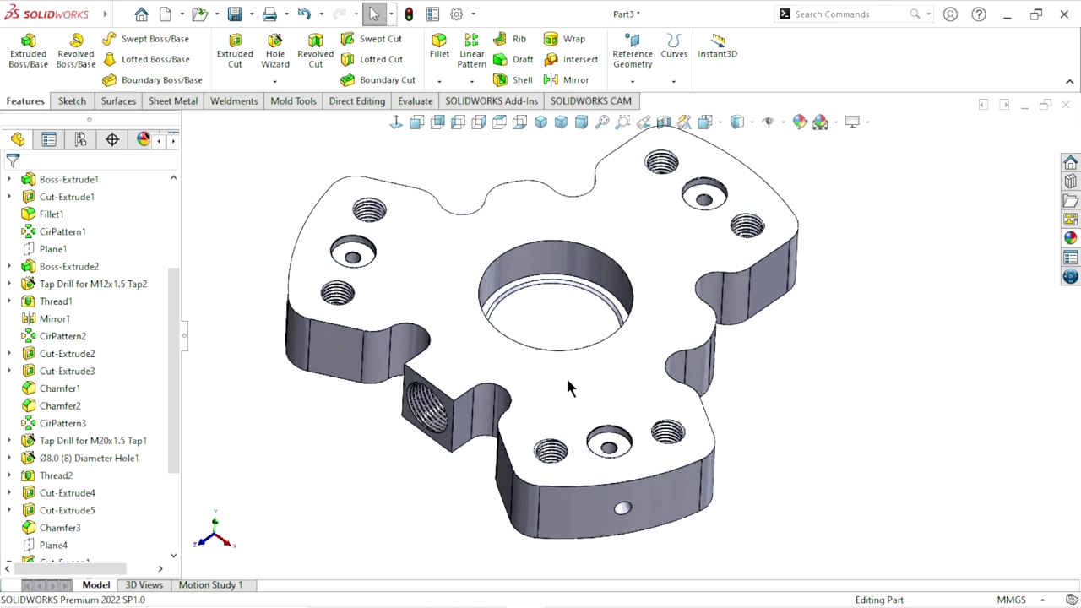
middle_drag(569, 385, 658, 363)
scroll(673, 369, up, 2)
scroll(650, 337, down, 1)
mouse_move(629, 297)
middle_down()
mouse_move(697, 391)
mouse_move(632, 430)
mouse_move(657, 413)
middle_up()
scroll(632, 430, up, 2)
scroll(646, 363, down, 2)
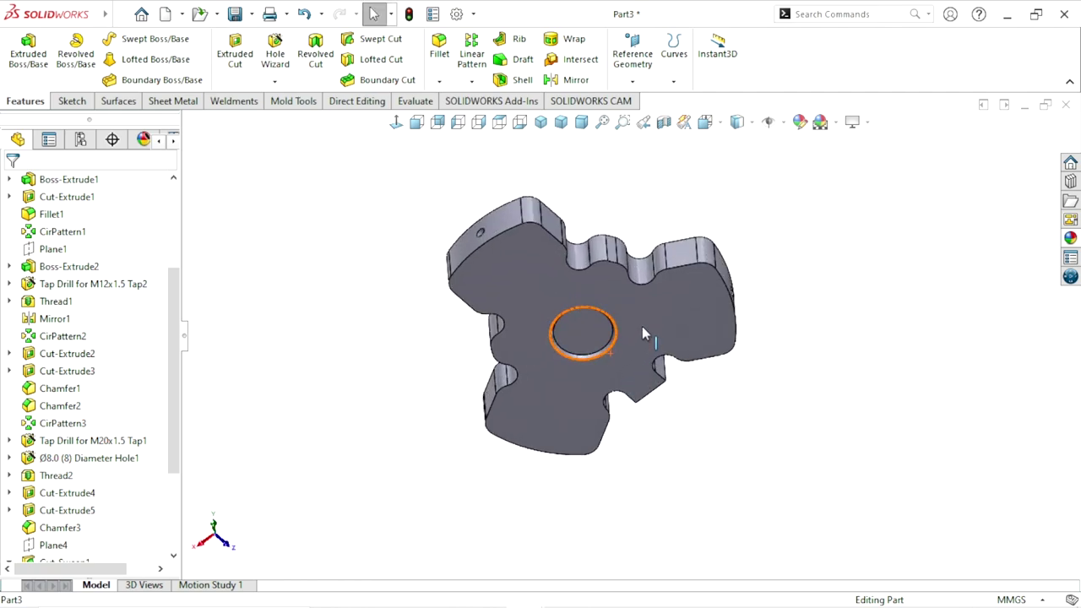
scroll(642, 330, down, 2)
mouse_move(650, 331)
middle_down()
mouse_move(620, 312)
mouse_move(627, 351)
middle_up()
scroll(616, 333, up, 2)
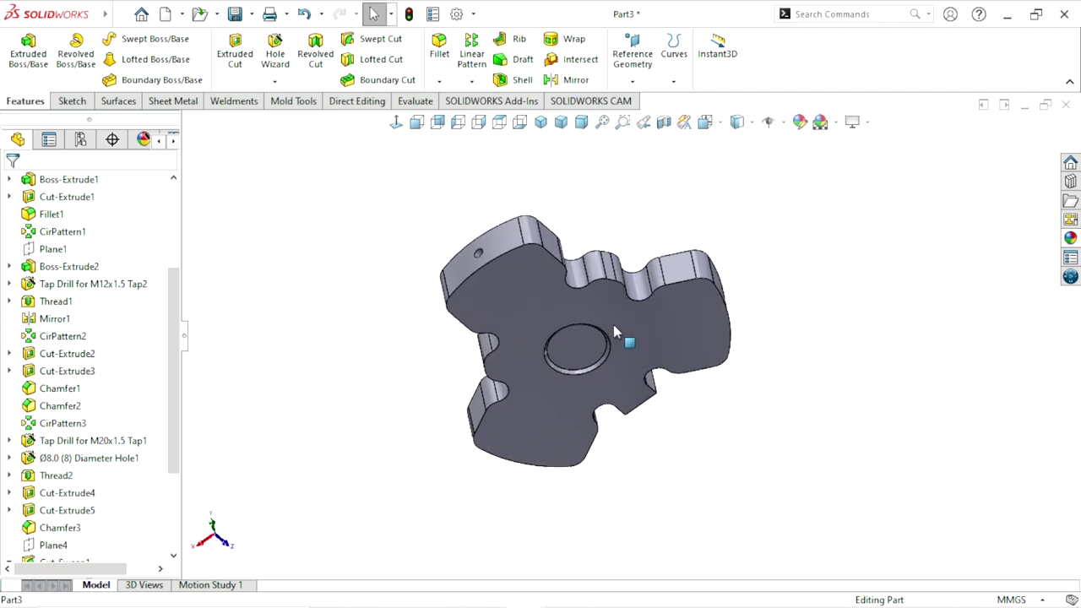
scroll(642, 278, down, 3)
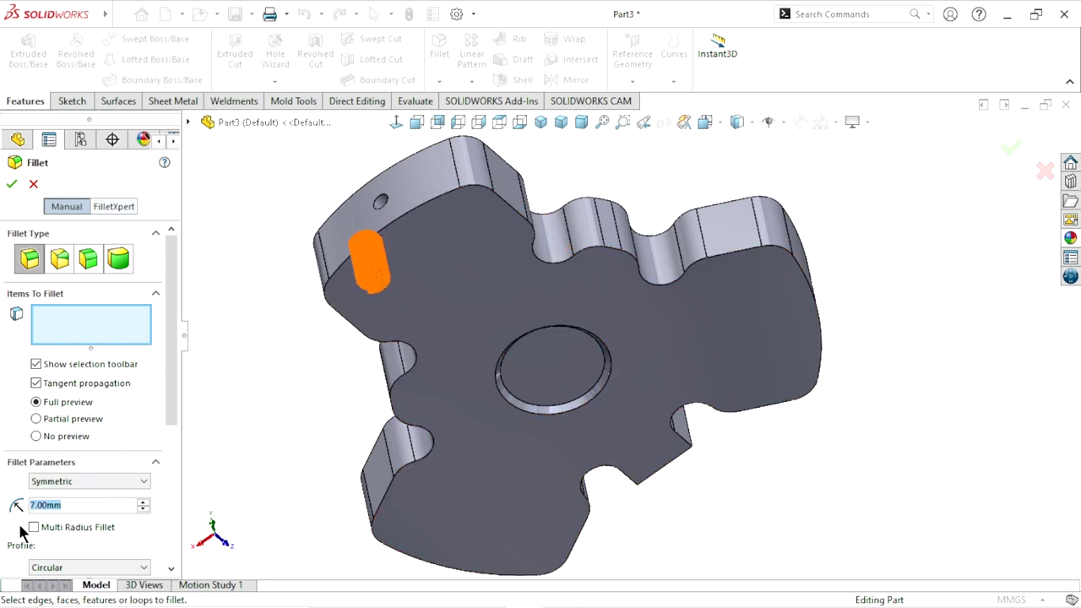
Fillet the entire outer bottom edge with a 2 mm radius, tangent propagated
text(2)
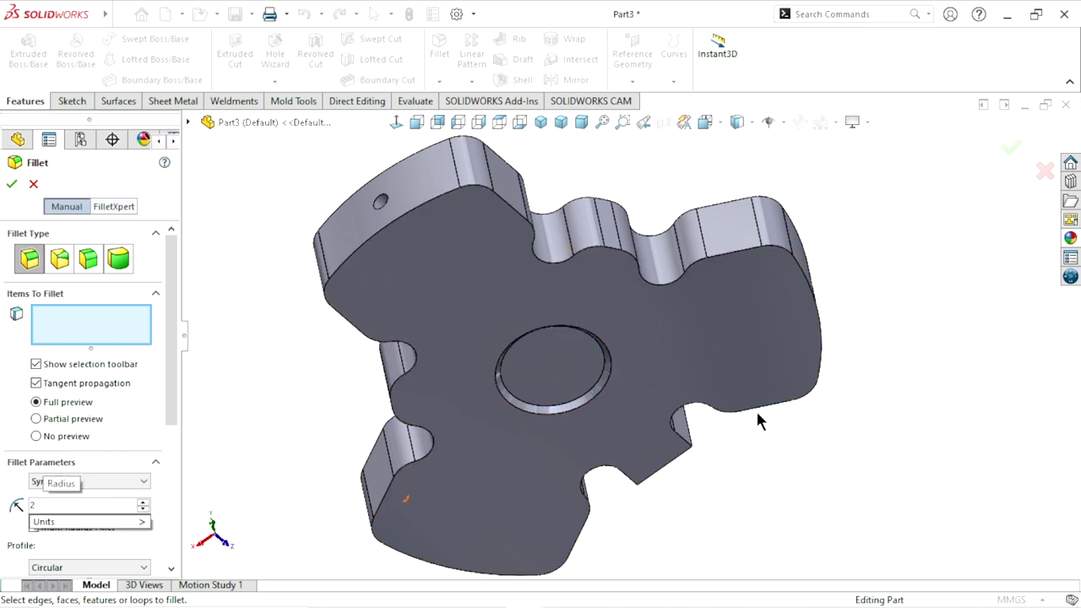
drag(897, 369, 886, 339)
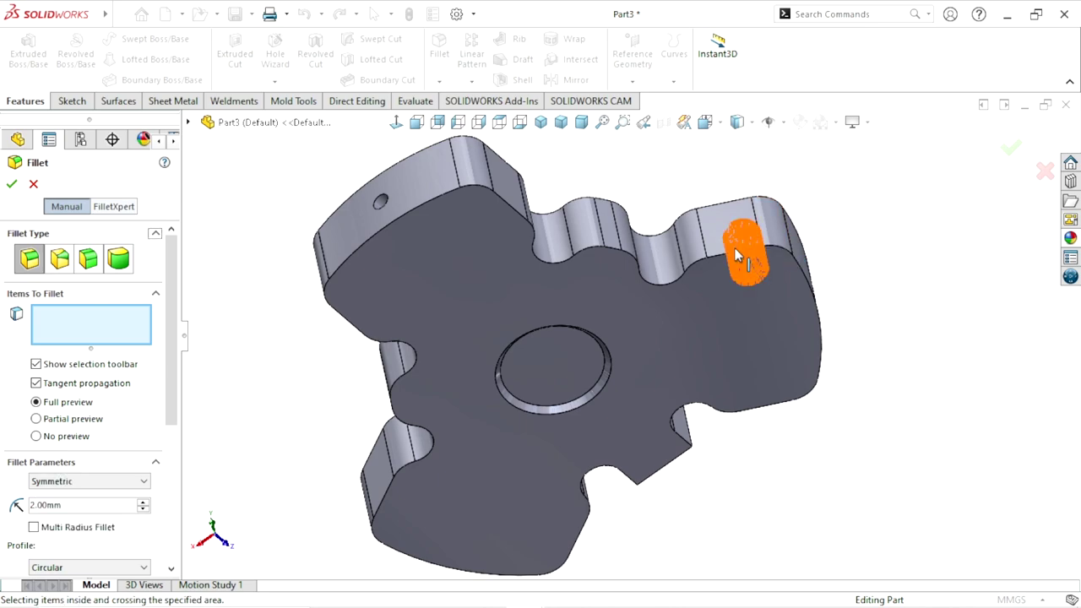
click(674, 287)
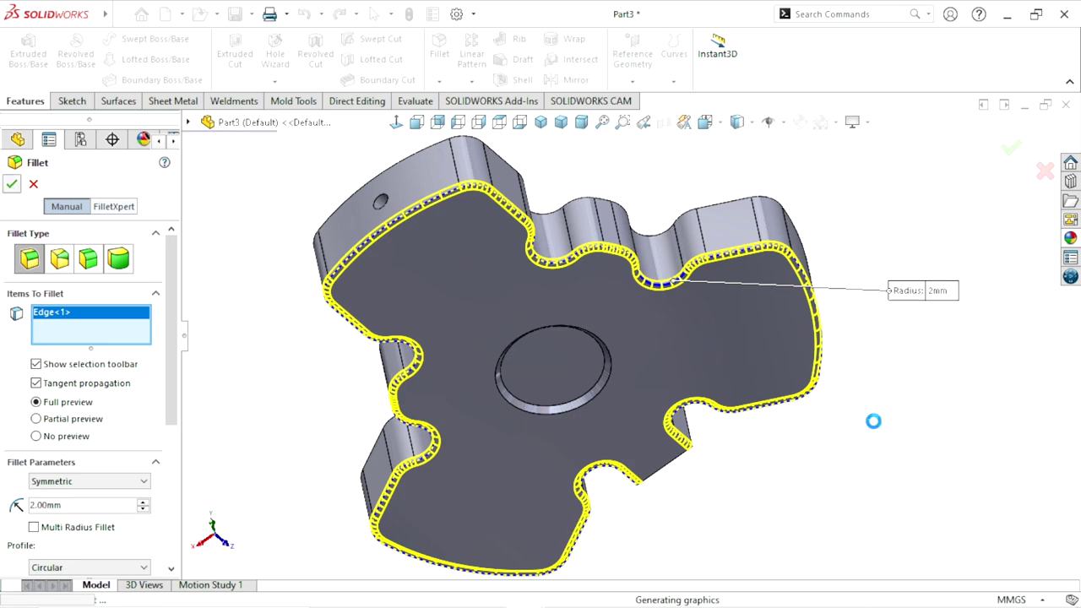
mouse_move(842, 345)
middle_down()
mouse_move(762, 487)
mouse_move(681, 314)
mouse_move(808, 388)
middle_up()
Zoom in on the top of the central bore and show the Fillet/Chamfer dropdown
scroll(810, 363, down, 3)
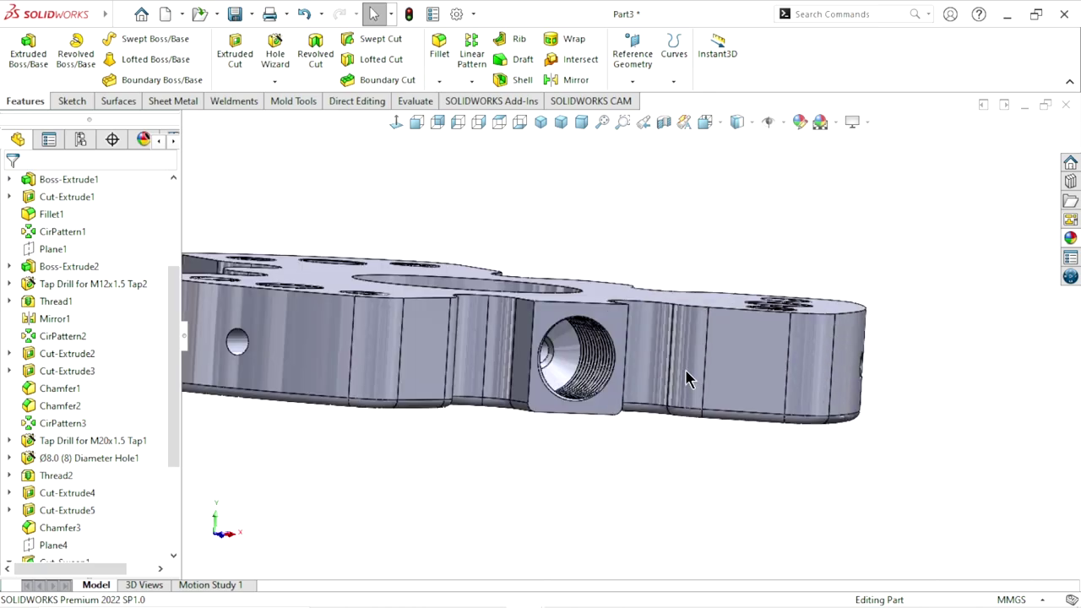
scroll(686, 379, up, 3)
mouse_move(737, 333)
middle_down()
mouse_move(744, 309)
mouse_move(613, 355)
middle_up()
scroll(613, 354, up, 2)
scroll(642, 463, down, 3)
middle_drag(641, 463, 663, 386)
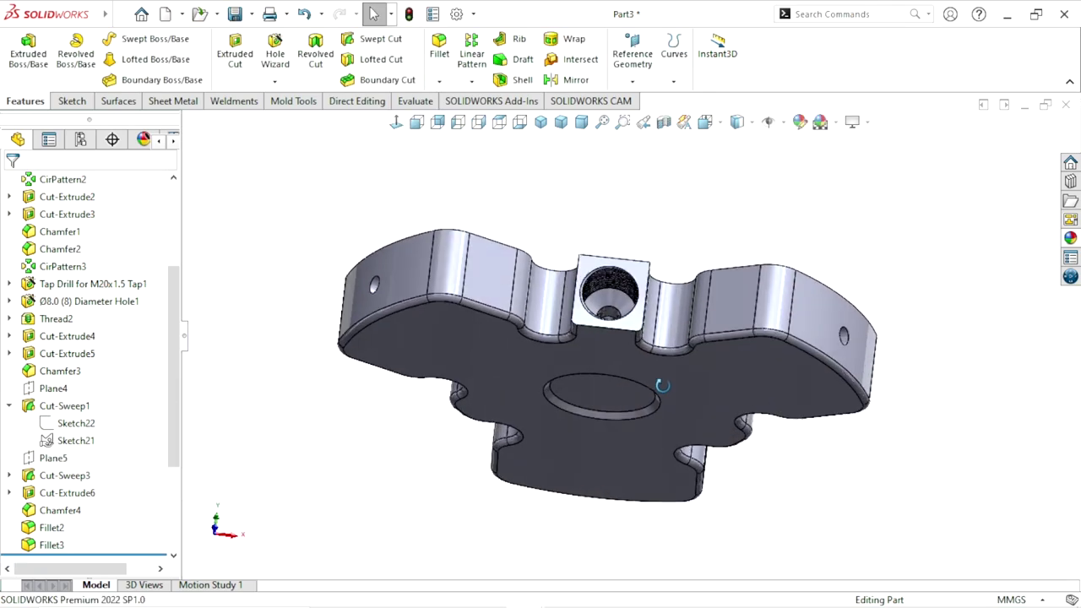
scroll(611, 390, down, 2)
middle_drag(625, 420, 631, 380)
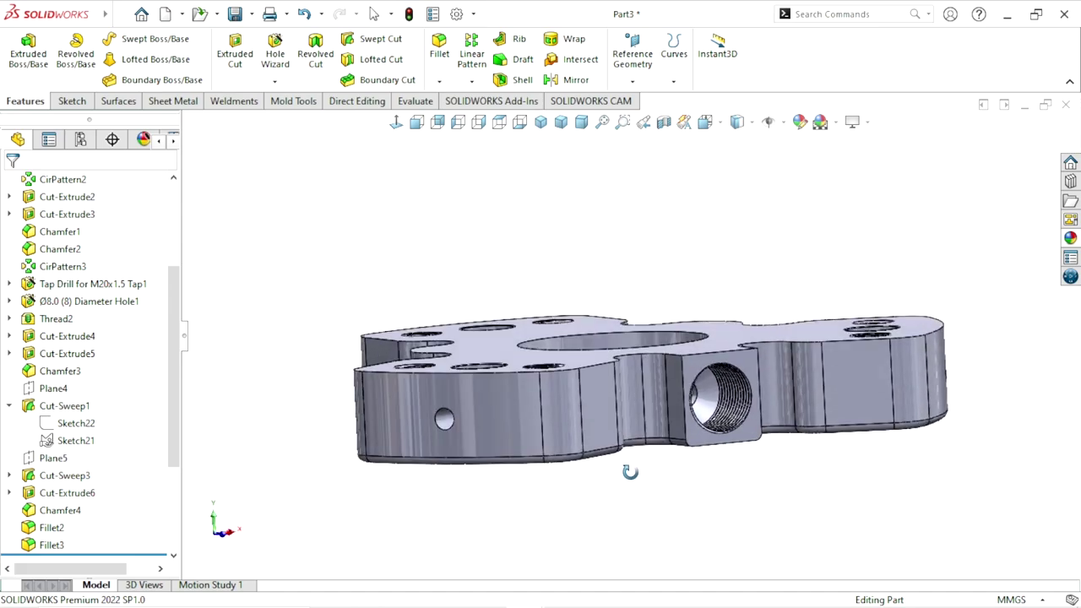
scroll(659, 384, down, 4)
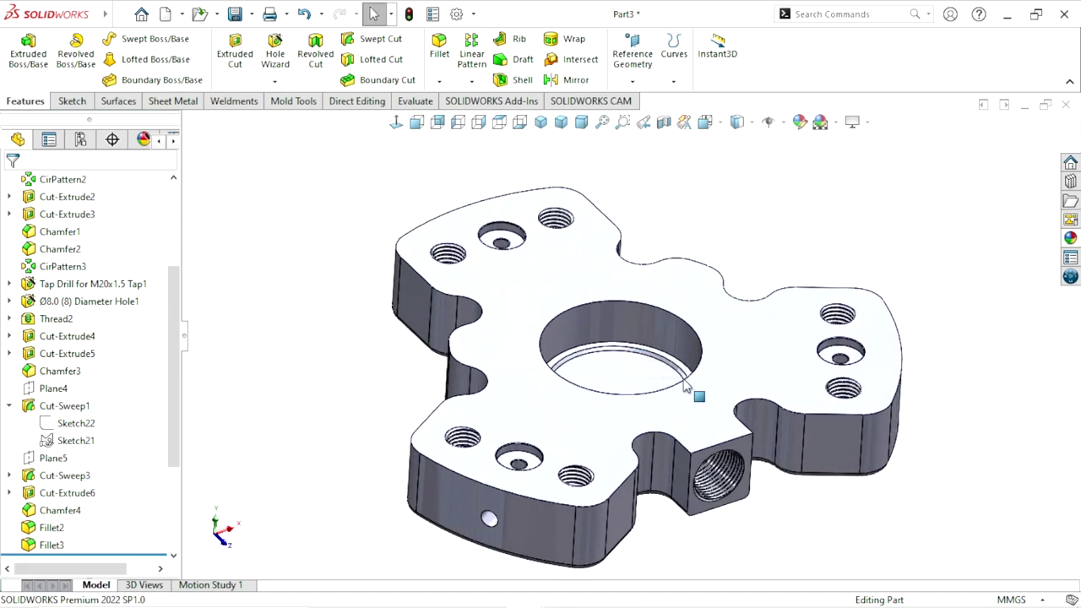
scroll(591, 337, down, 2)
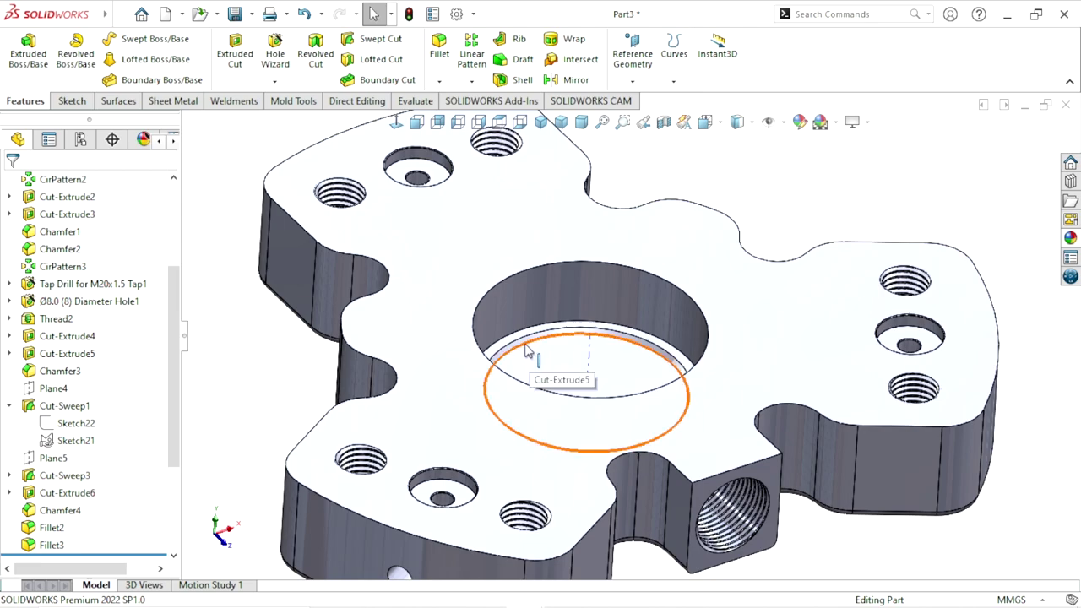
scroll(540, 346, down, 1)
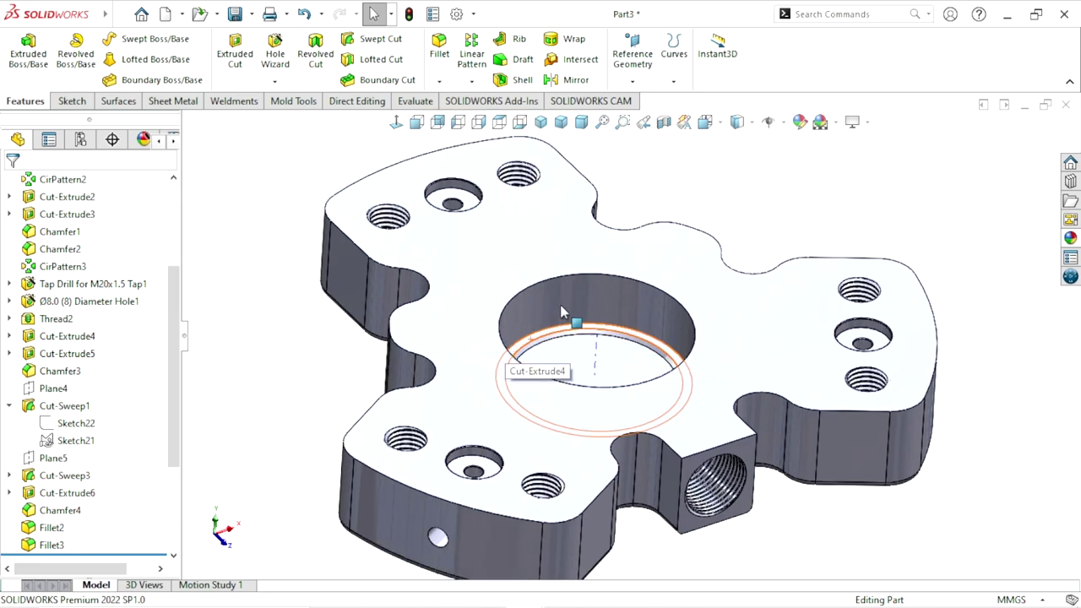
scroll(574, 308, down, 2)
click(439, 81)
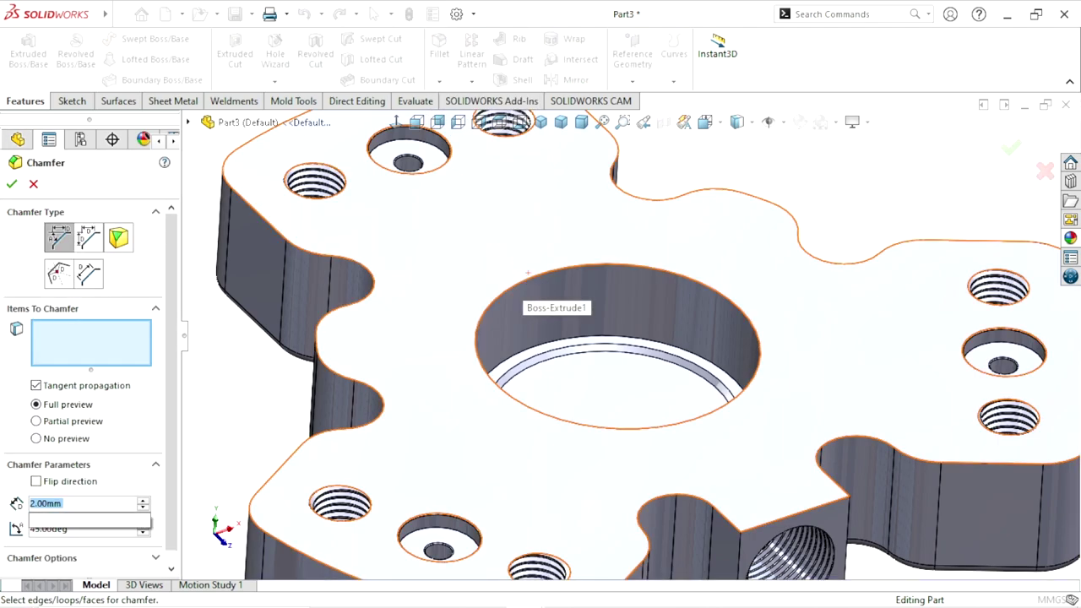
text(0.5)
Chamfer the central bore's top rim at 0.5 mm × 45°
click(595, 266)
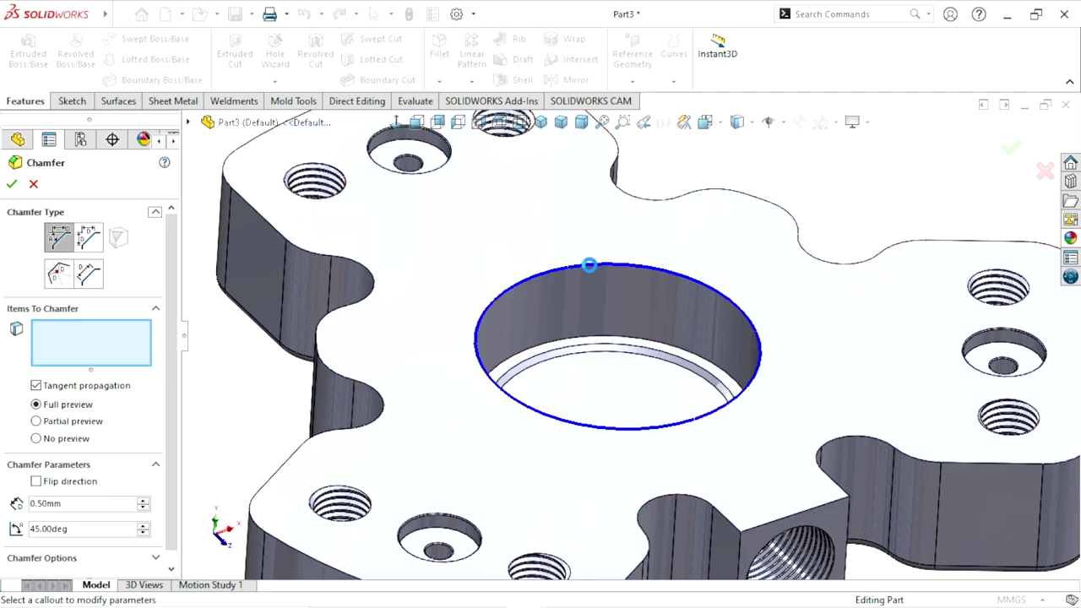
click(15, 187)
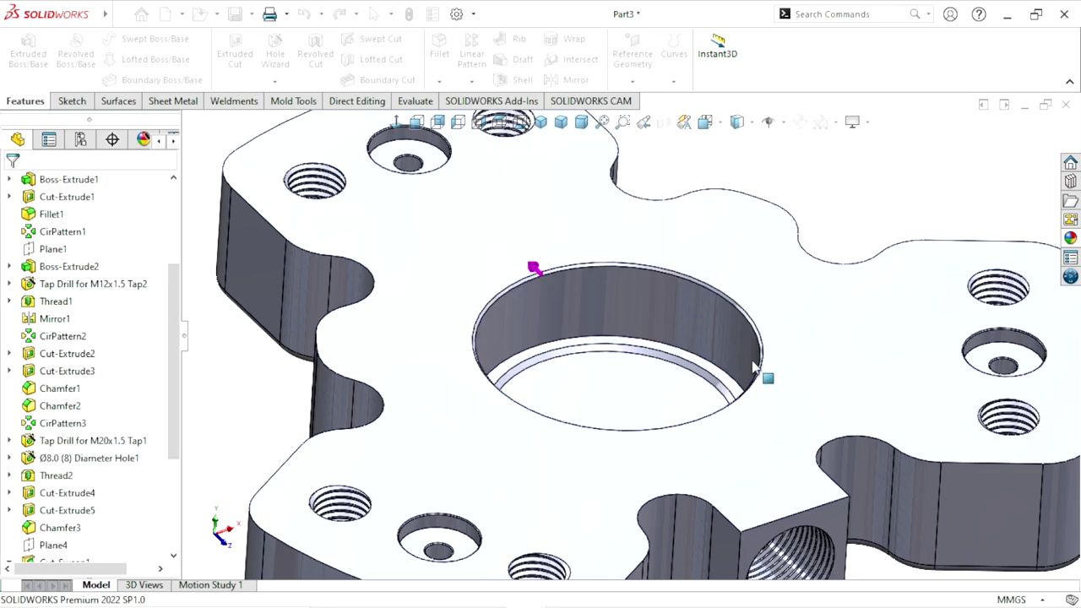
Orbit and zoom around the part to check its top, sides and side threaded hole
scroll(775, 422, up, 5)
mouse_move(714, 411)
middle_down()
mouse_move(711, 381)
mouse_move(640, 361)
middle_up()
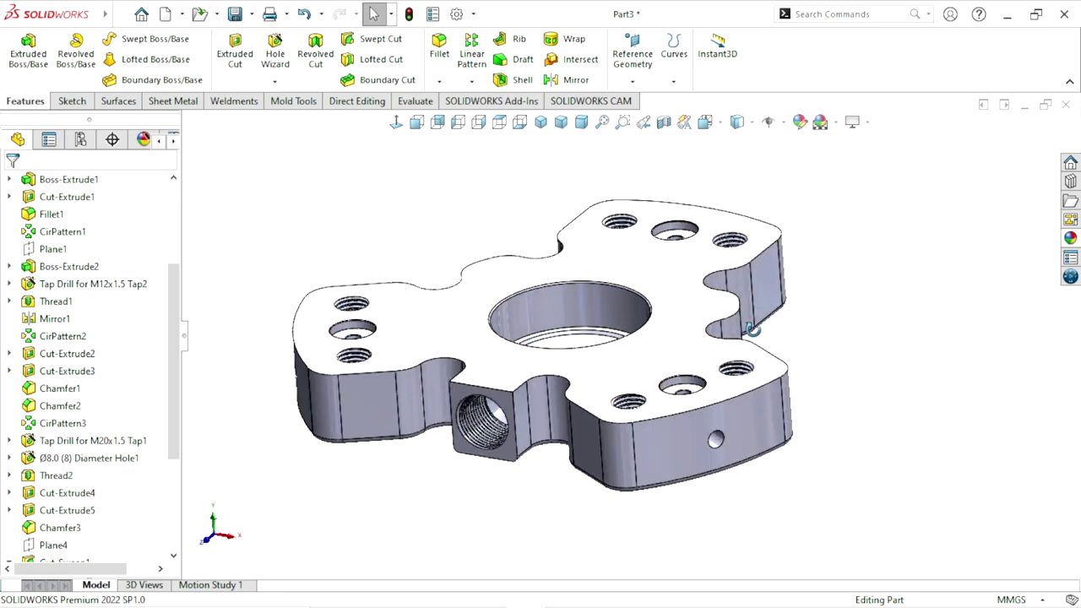
mouse_move(828, 310)
middle_down()
mouse_move(717, 381)
mouse_move(748, 448)
mouse_move(729, 451)
middle_up()
scroll(743, 416, up, 2)
scroll(618, 342, up, 2)
scroll(619, 341, down, 2)
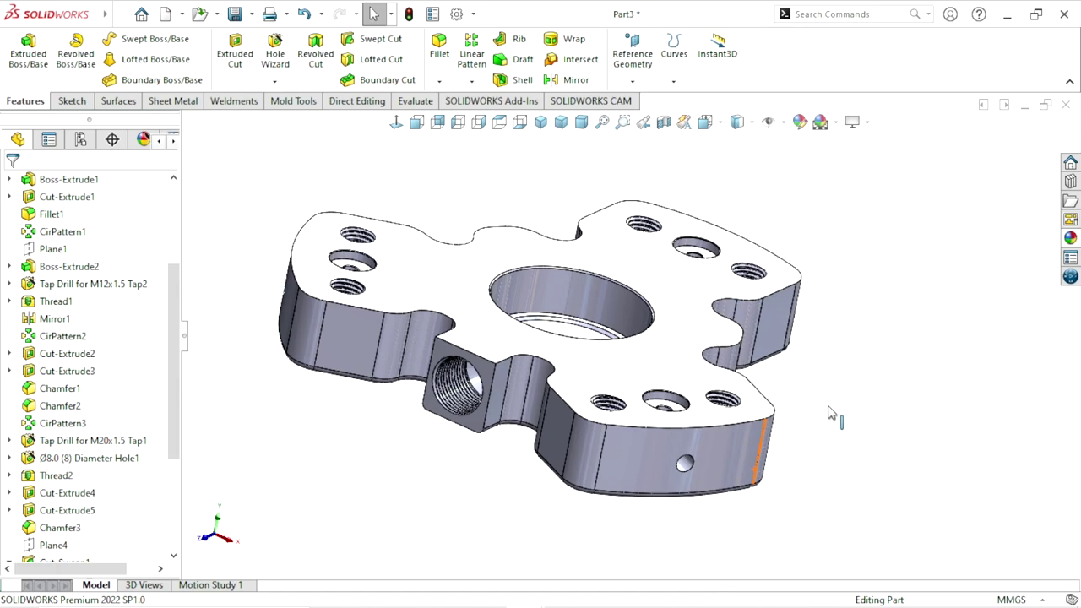
mouse_move(844, 403)
middle_down()
mouse_move(779, 374)
mouse_move(754, 428)
middle_up()
scroll(718, 397, up, 2)
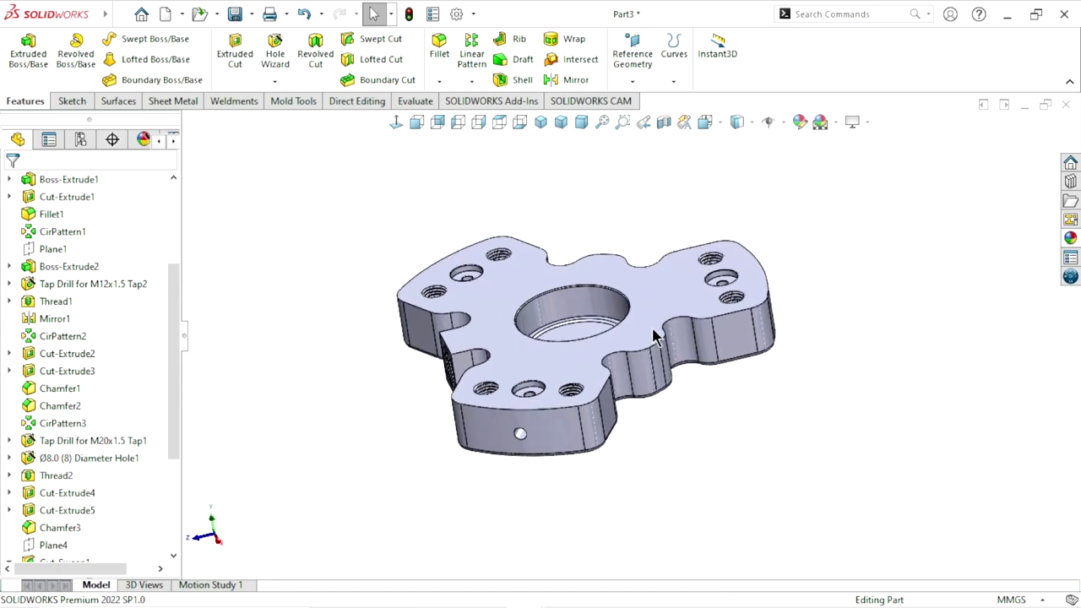
scroll(507, 287, down, 3)
scroll(594, 357, up, 1)
mouse_move(594, 357)
middle_down()
mouse_move(796, 477)
mouse_move(766, 478)
middle_up()
scroll(768, 492, up, 2)
scroll(661, 379, up, 2)
scroll(663, 377, down, 2)
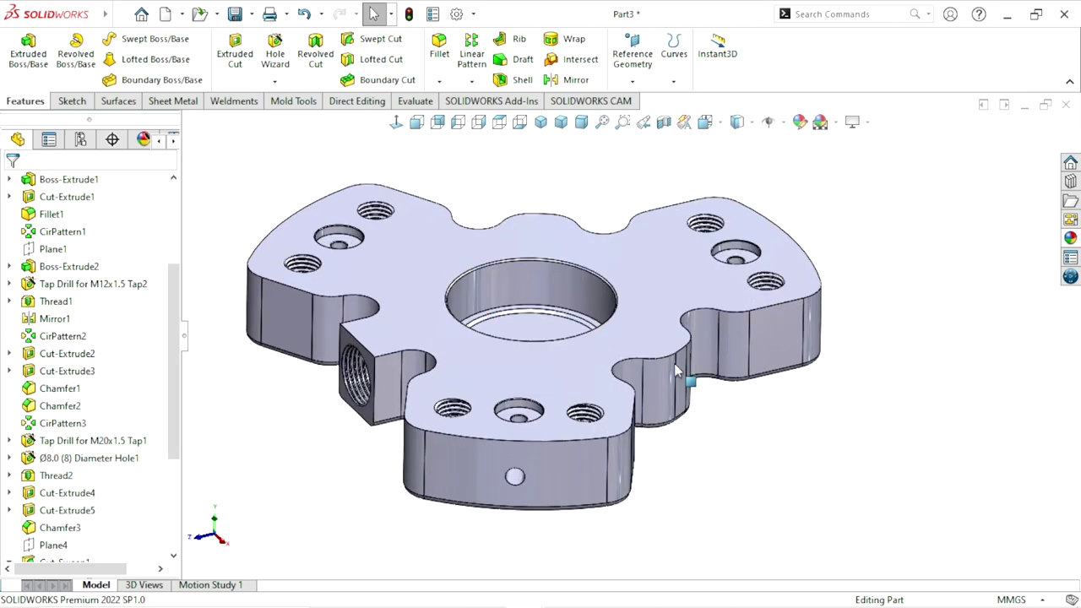
scroll(731, 433, up, 1)
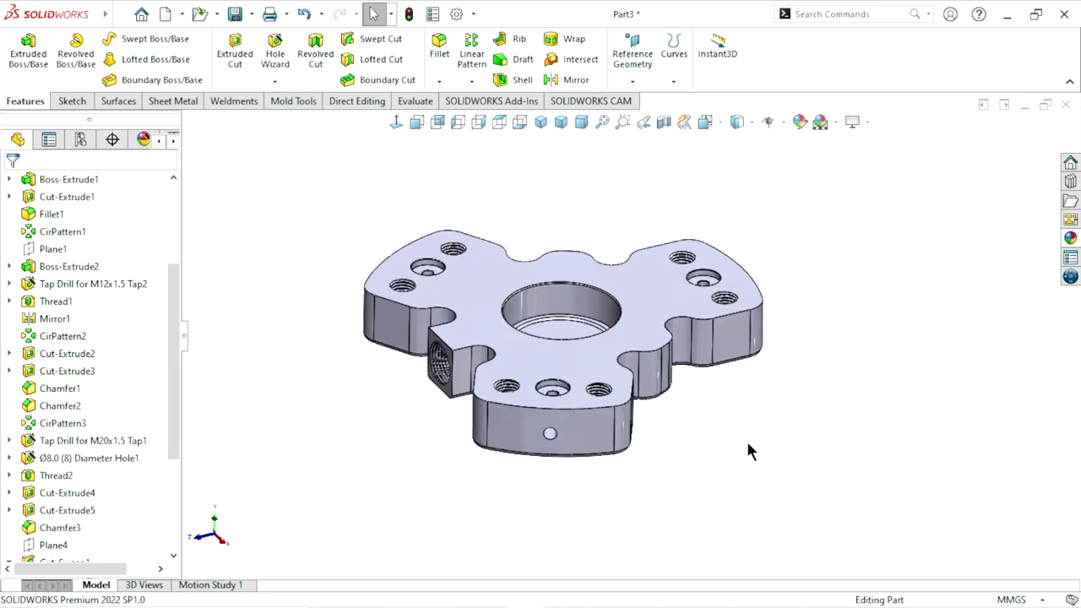
scroll(619, 373, up, 2)
middle_drag(616, 372, 631, 342)
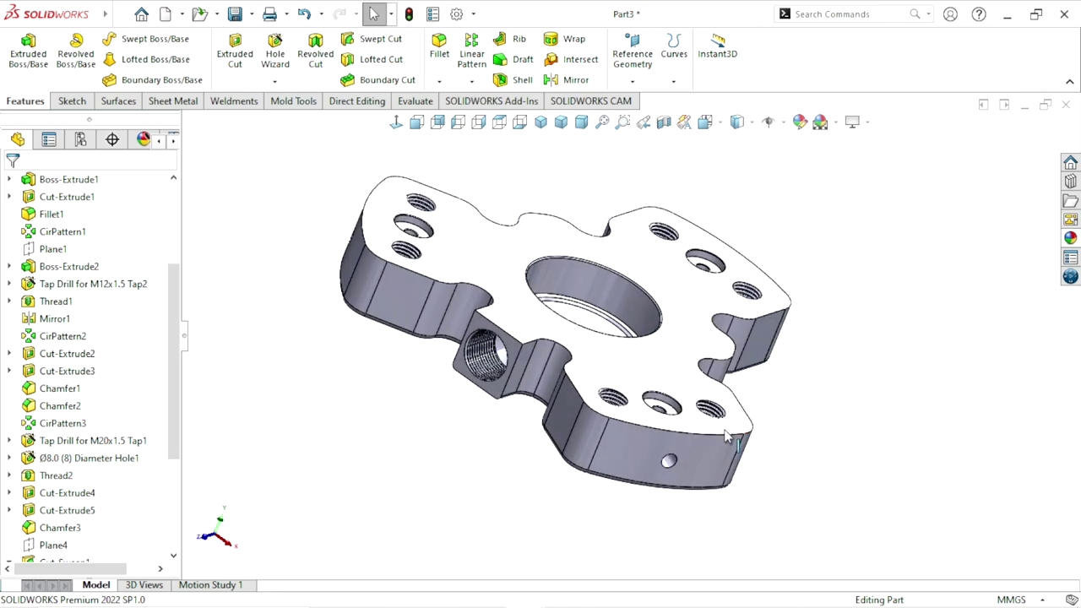
Inspect the top face, flat underside and side faces, and bring up the Metal > Steel appearances
click(631, 338)
scroll(632, 337, down, 2)
middle_drag(862, 435, 602, 355)
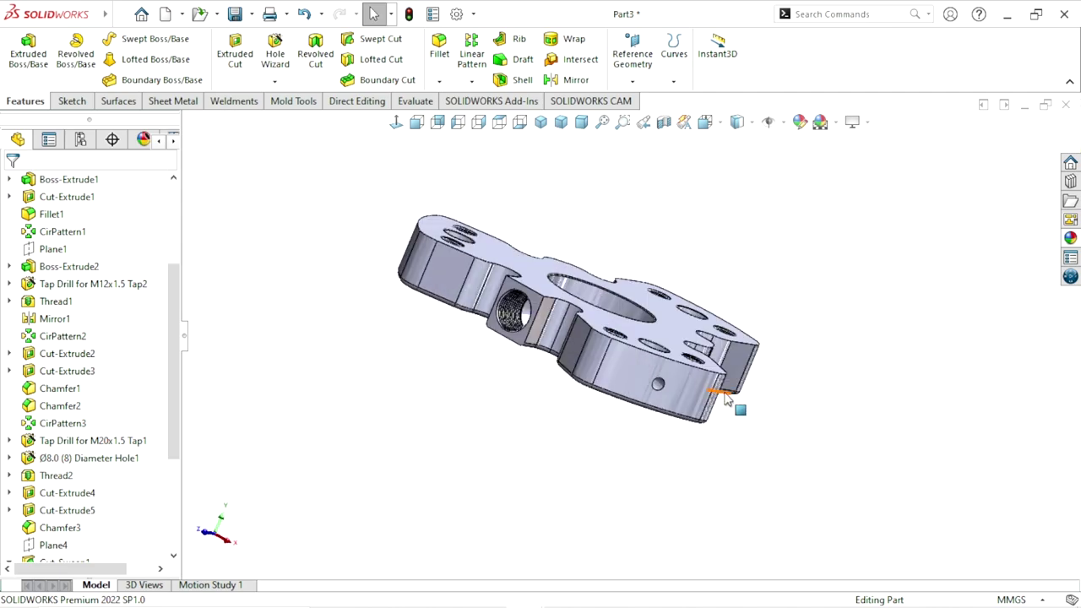
click(602, 355)
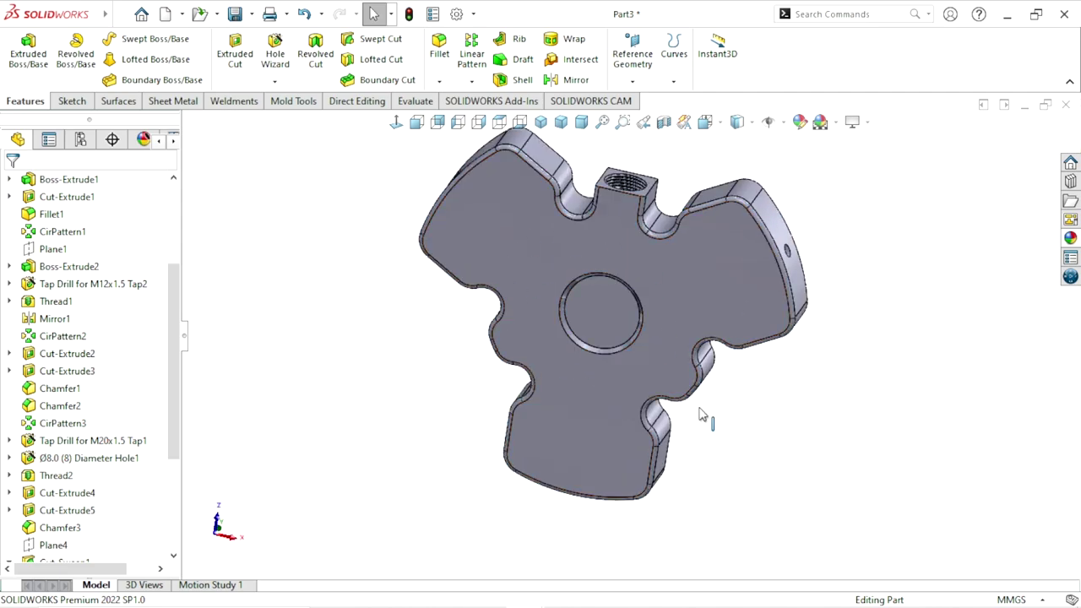
mouse_move(864, 374)
middle_down()
mouse_move(503, 361)
mouse_move(580, 225)
middle_up()
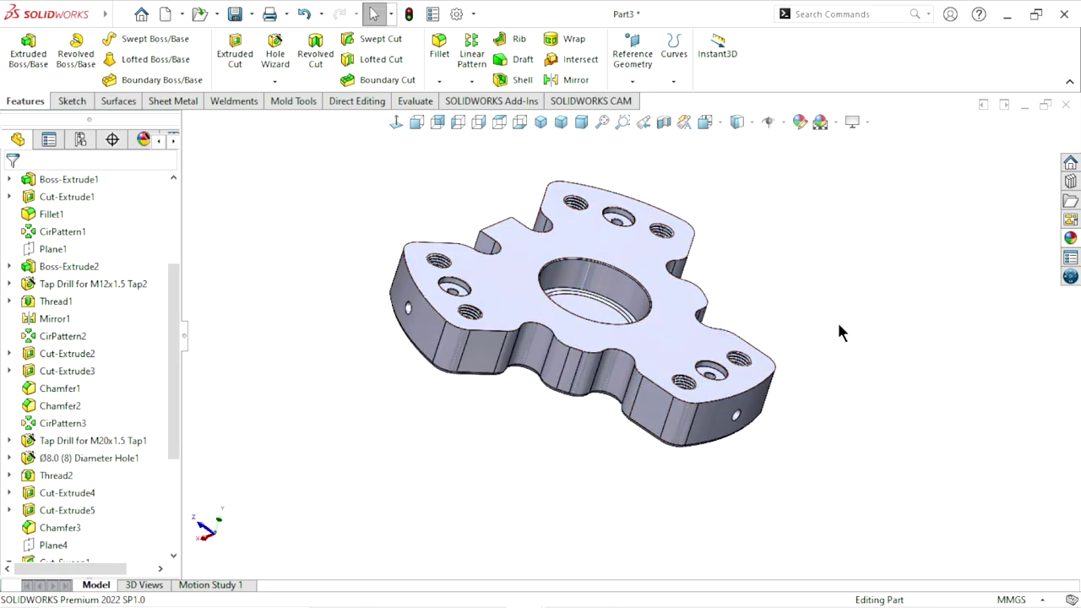
middle_drag(839, 330, 784, 277)
mouse_move(608, 267)
middle_down()
mouse_move(804, 389)
mouse_move(739, 407)
middle_up()
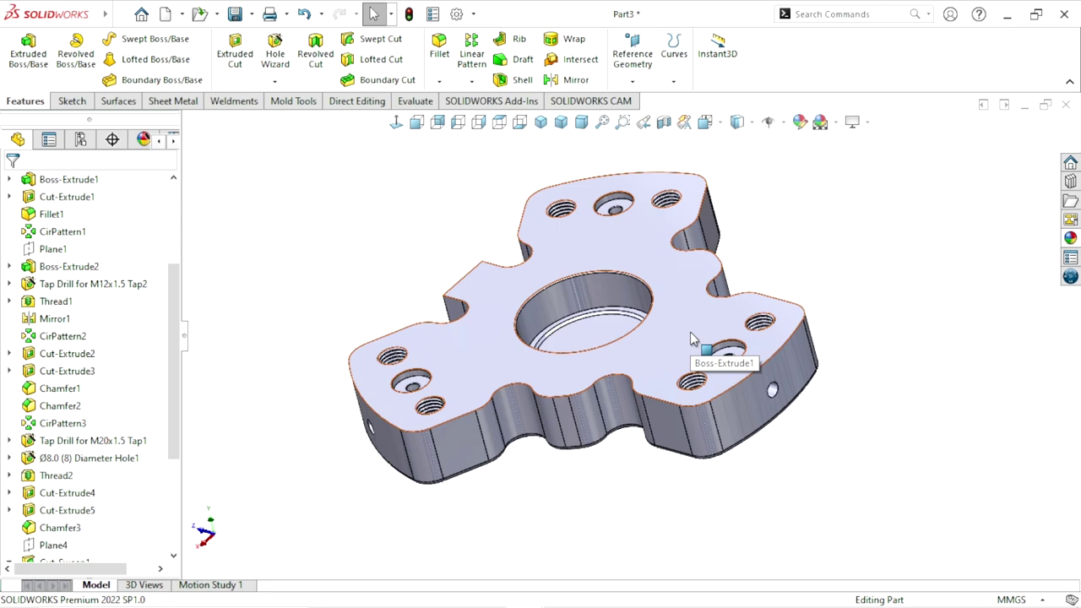
mouse_move(689, 332)
middle_down()
mouse_move(694, 320)
mouse_move(641, 351)
middle_up()
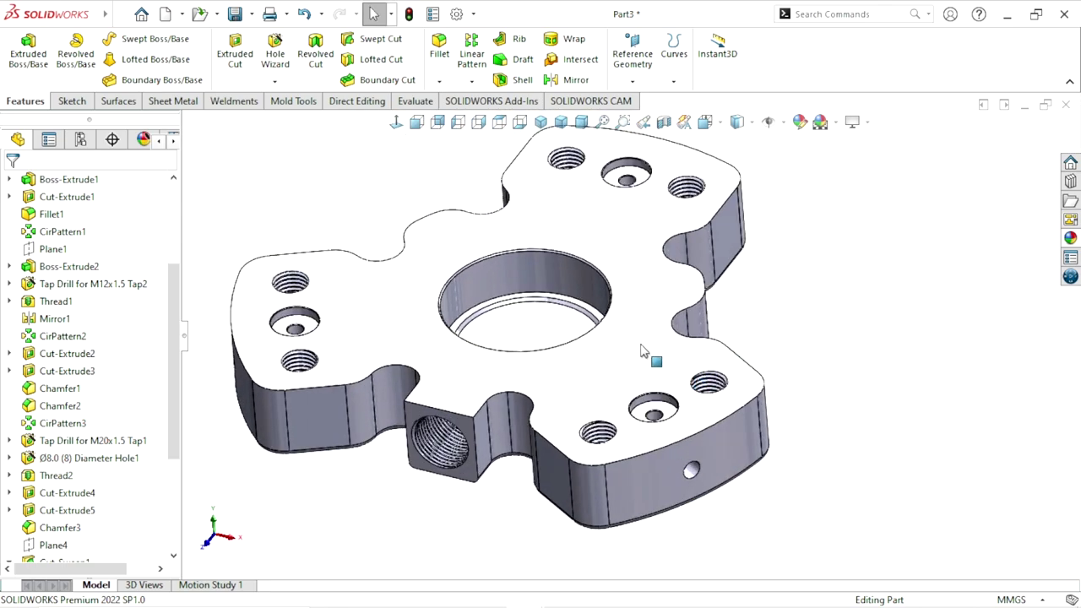
scroll(642, 351, up, 2)
click(1070, 239)
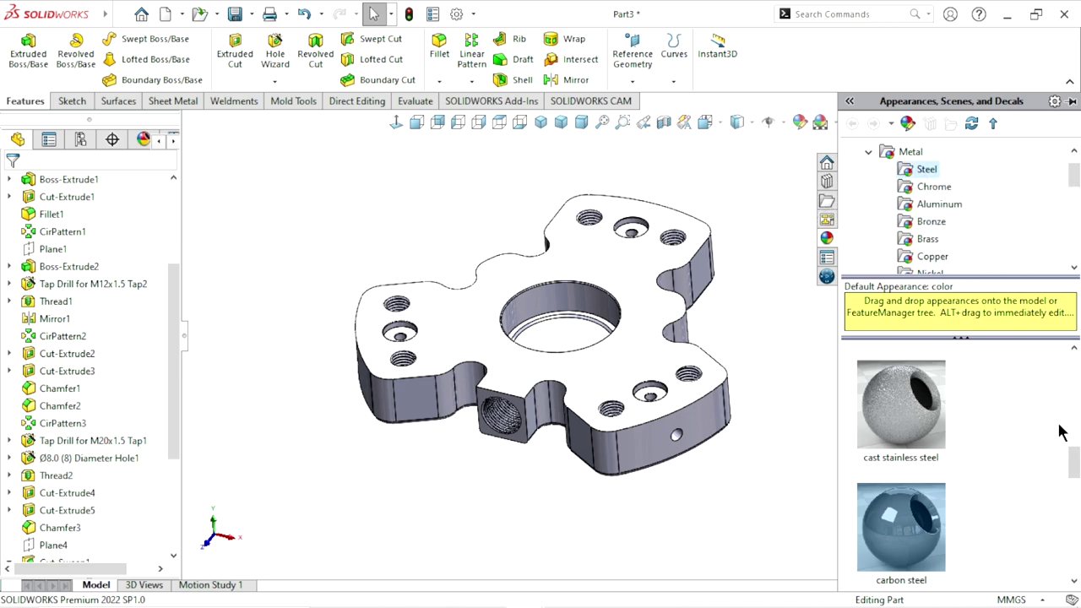
Scroll the Steel thumbnails and apply cast carbon steel to the whole part
drag(1071, 464, 1069, 447)
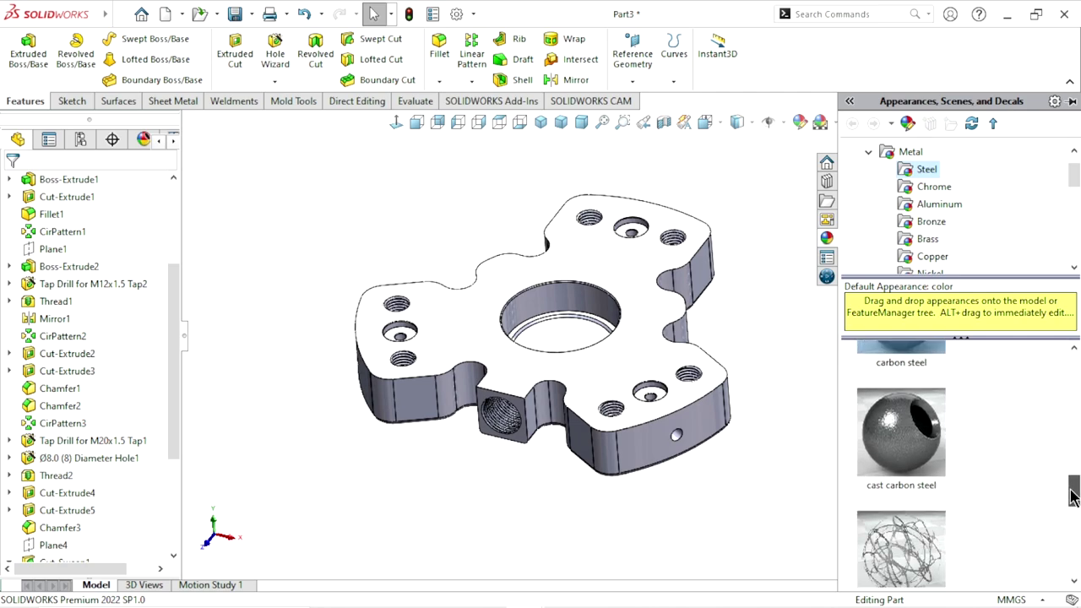
drag(1069, 448, 1071, 492)
click(927, 449)
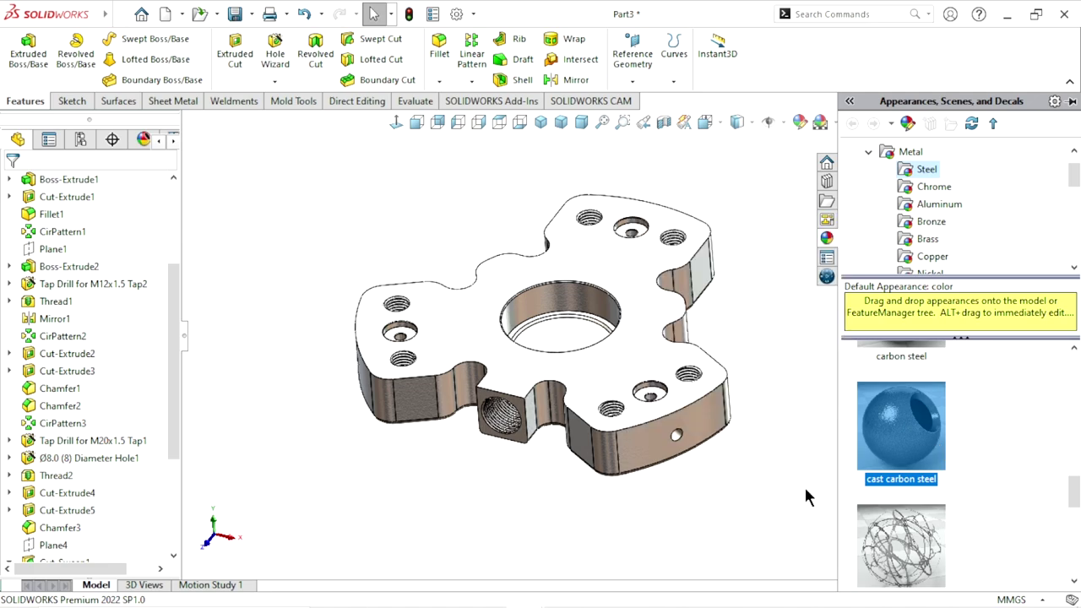
Hide the appearance library and orbit to inspect the steel finish, including the underside
click(746, 504)
middle_drag(707, 490, 689, 383)
scroll(690, 383, down, 5)
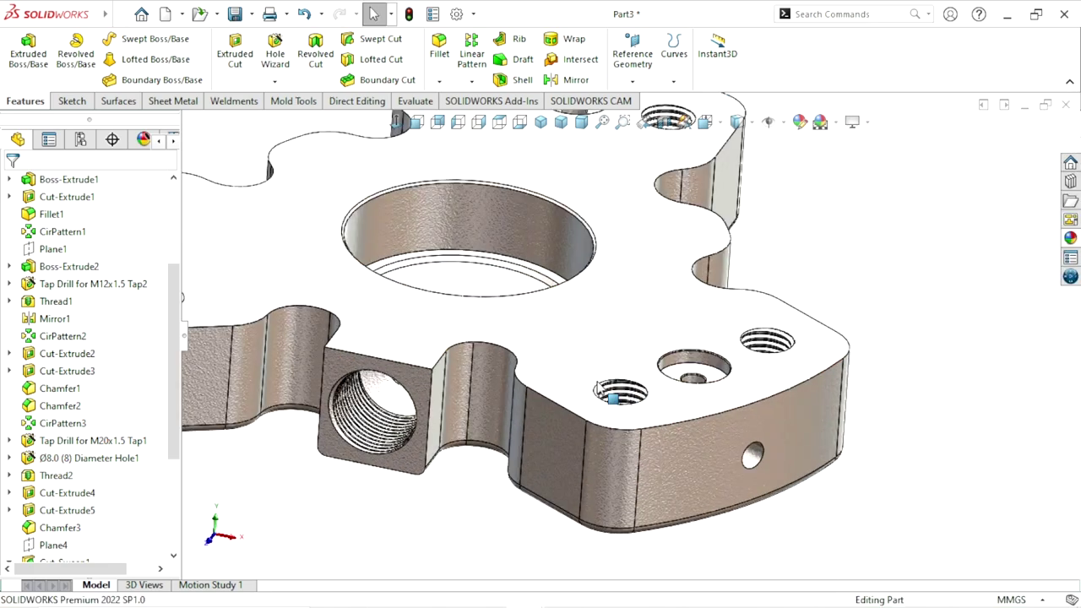
scroll(599, 386, down, 2)
scroll(599, 386, up, 3)
scroll(579, 398, up, 2)
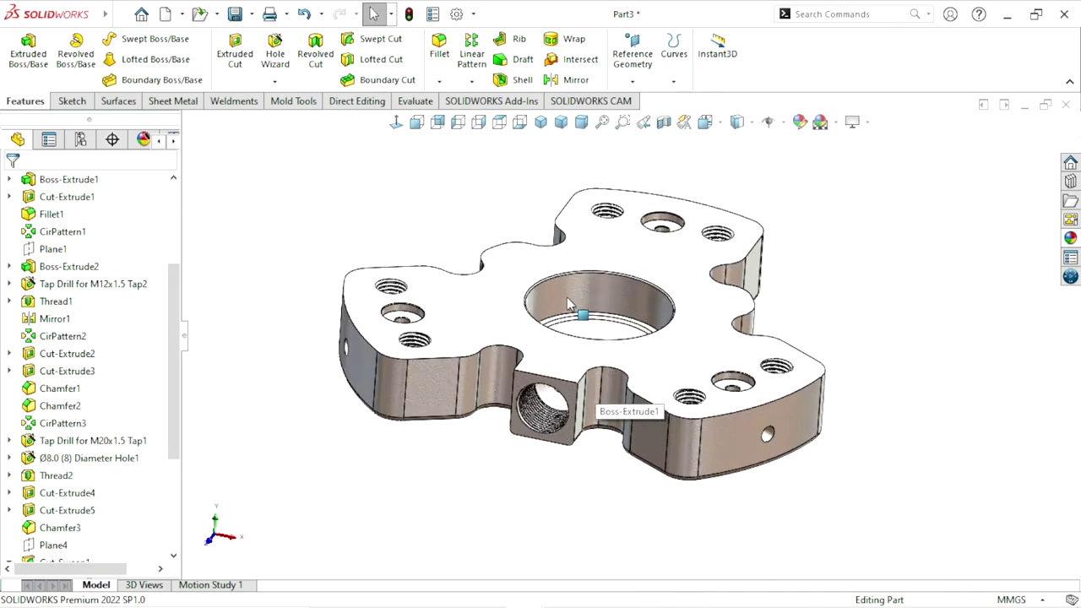
scroll(579, 309, down, 2)
mouse_move(816, 357)
middle_down()
mouse_move(711, 203)
mouse_move(709, 381)
middle_up()
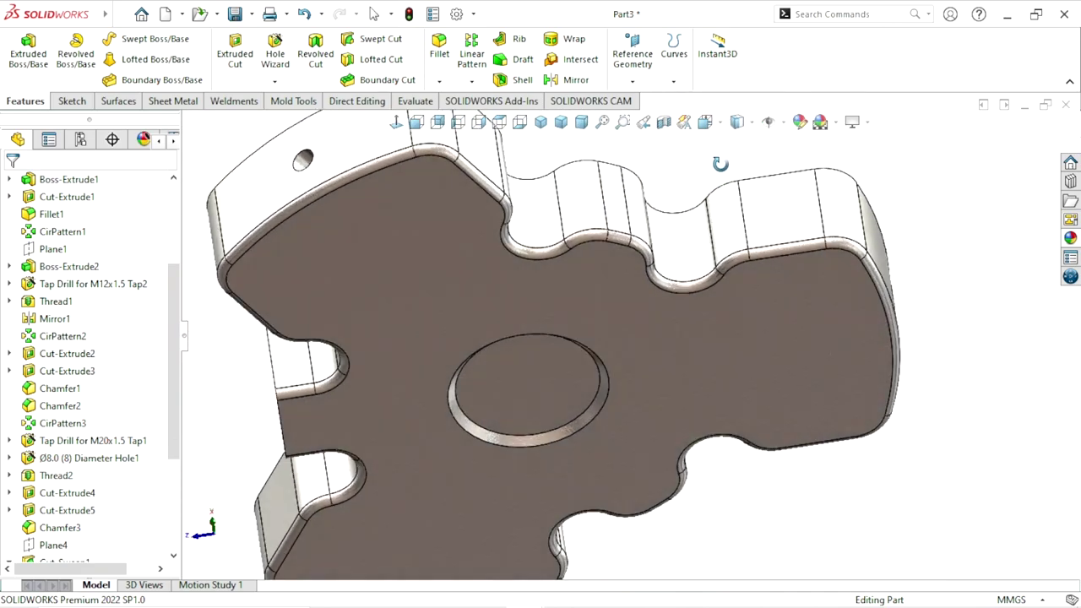
scroll(675, 376, up, 4)
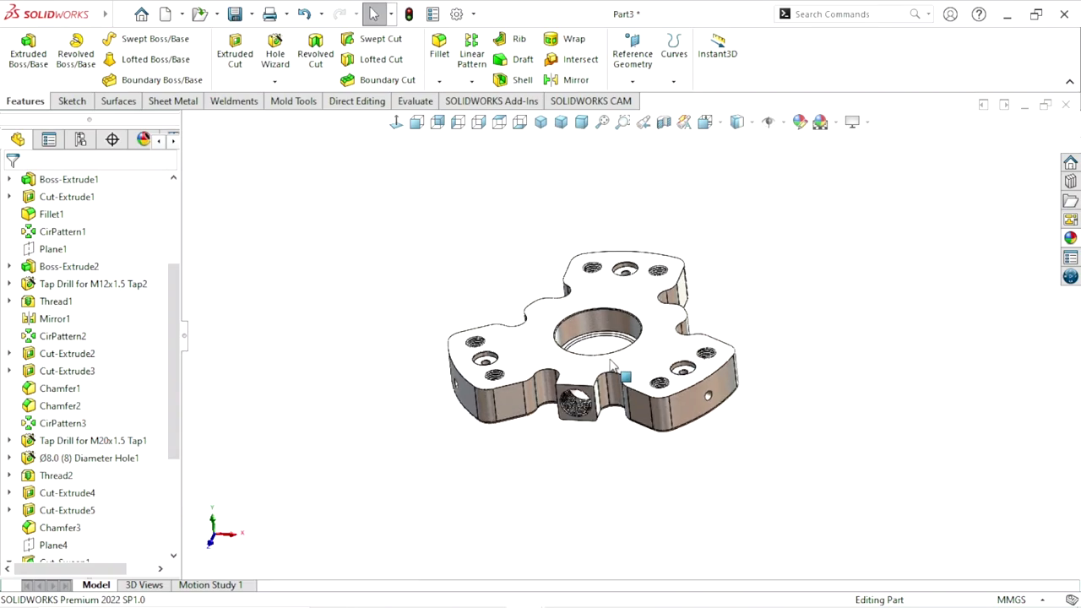
scroll(602, 365, down, 3)
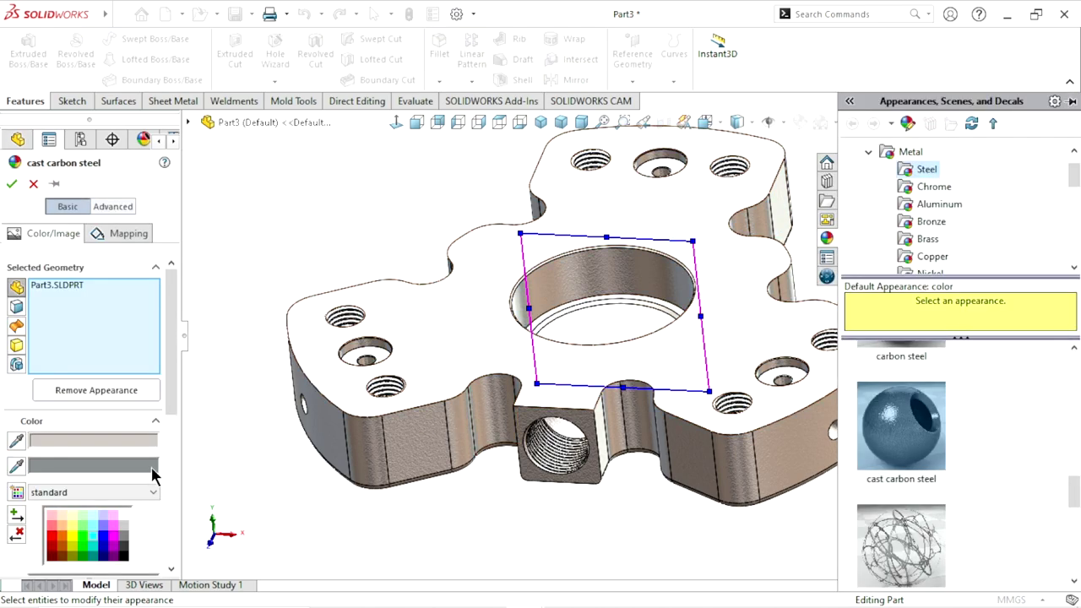
Change the cast carbon steel colour to a near-black swatch and accept it
click(124, 553)
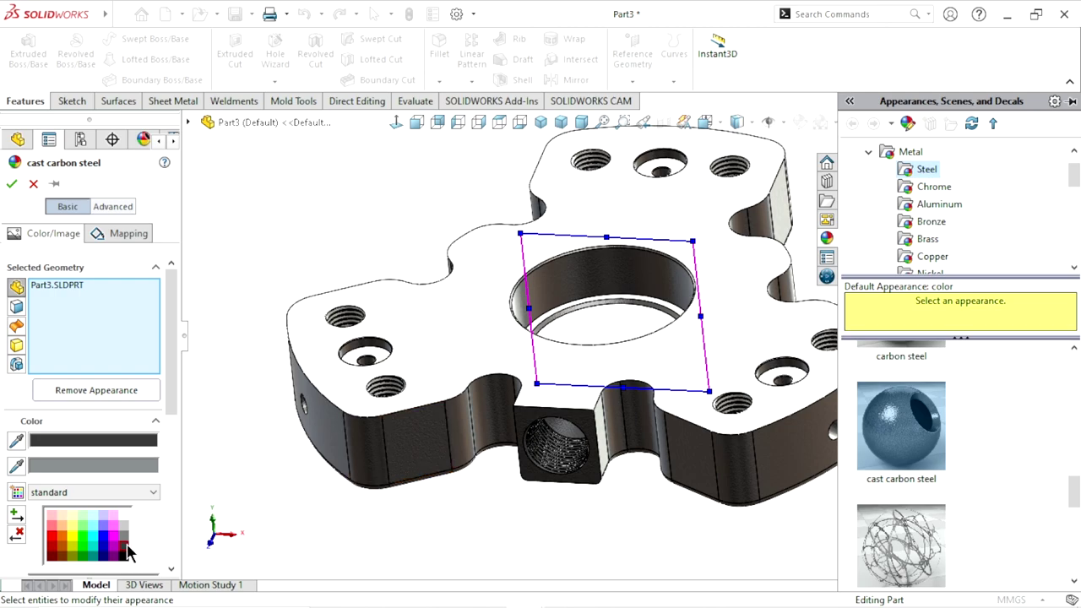
click(12, 185)
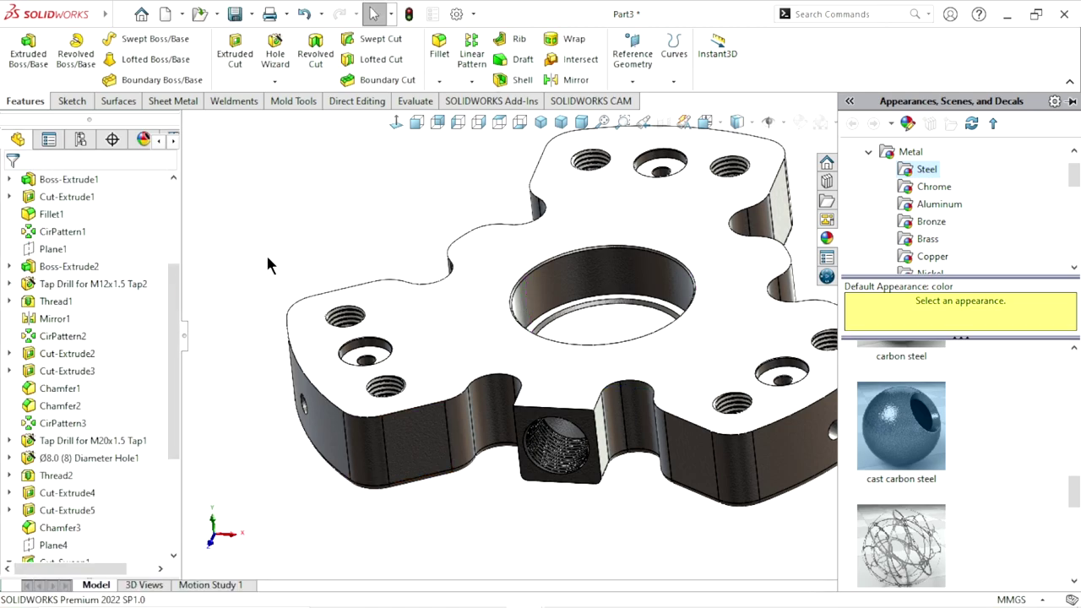
mouse_move(418, 429)
middle_down()
mouse_move(408, 311)
mouse_move(414, 370)
middle_up()
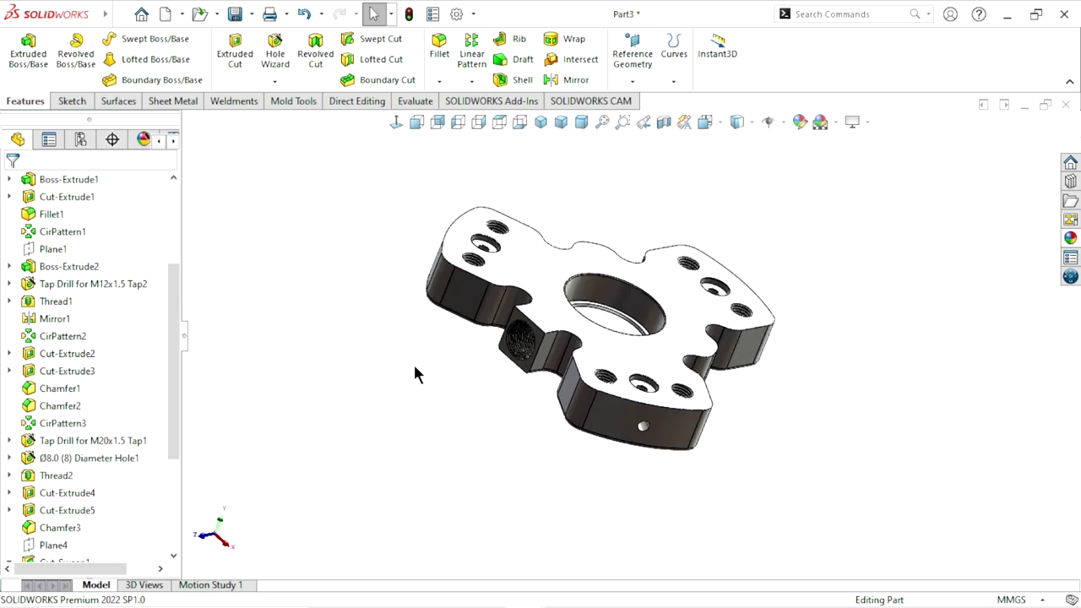
scroll(615, 321, down, 2)
scroll(650, 324, down, 3)
Select Cut-Extrude4 plus Thread2, Ø8.0 hole, M20x1.5 tap drill, CirPattern2/3, Chamfer1/2 and Cut-Extrude2/3
click(588, 285)
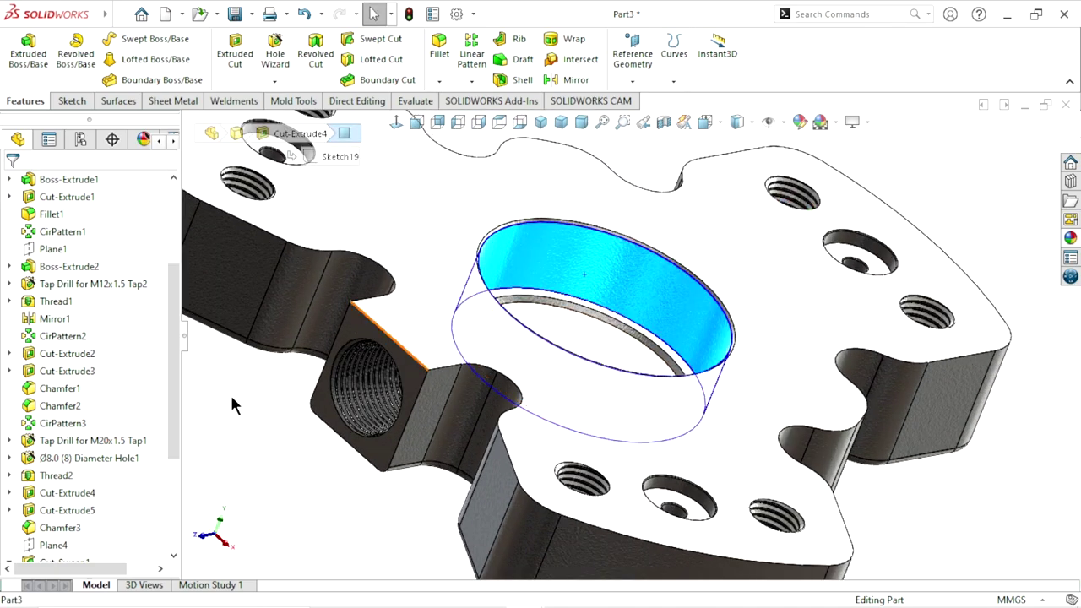
ctrl+click(57, 475)
ctrl+click(64, 458)
ctrl+click(62, 439)
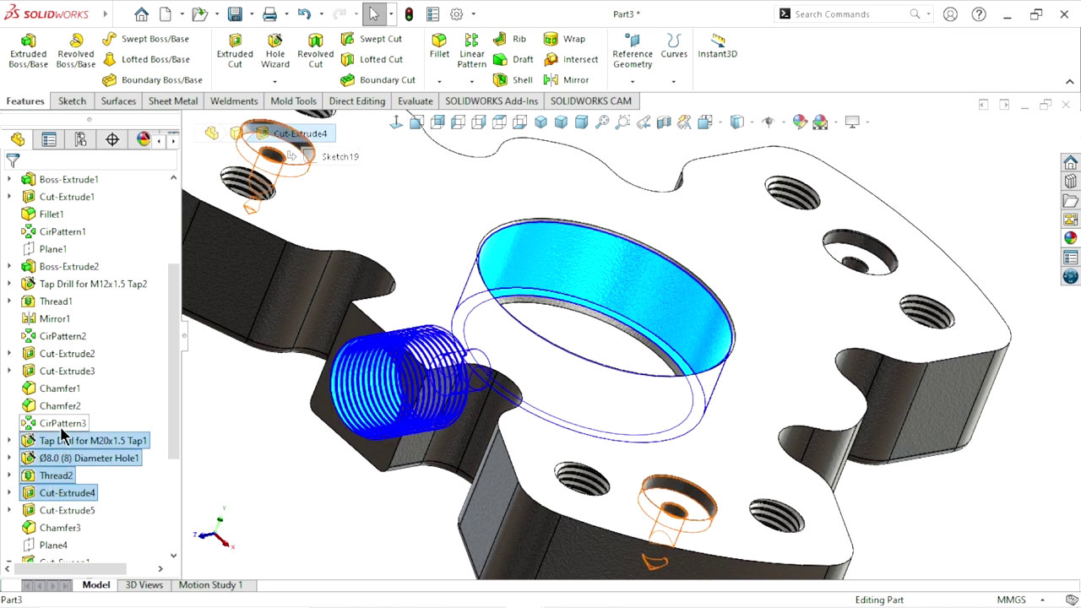
ctrl+click(61, 424)
ctrl+click(52, 412)
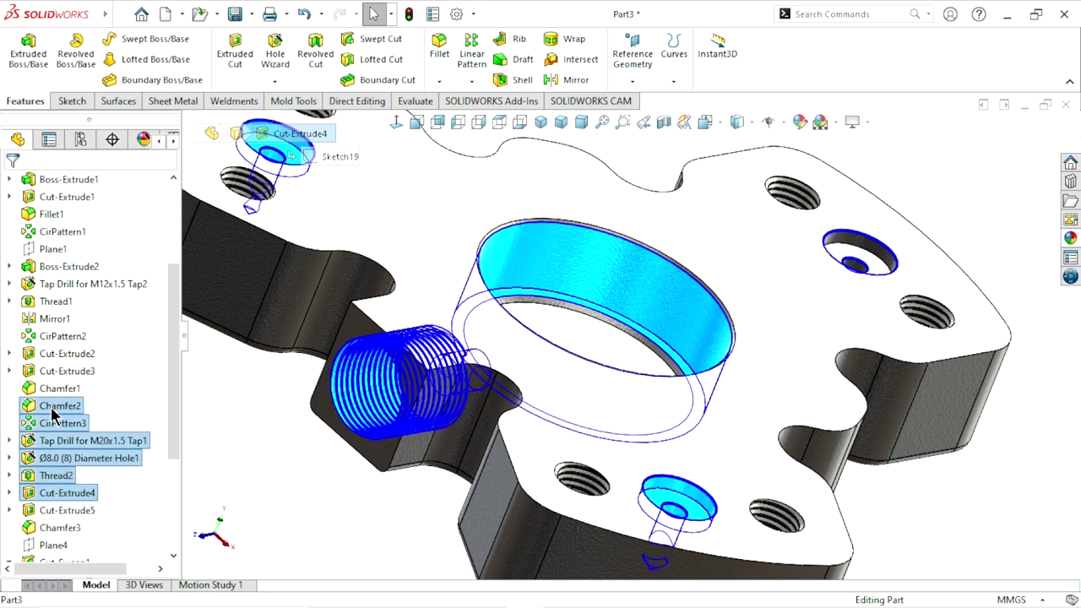
ctrl+click(52, 388)
ctrl+click(52, 372)
ctrl+click(52, 354)
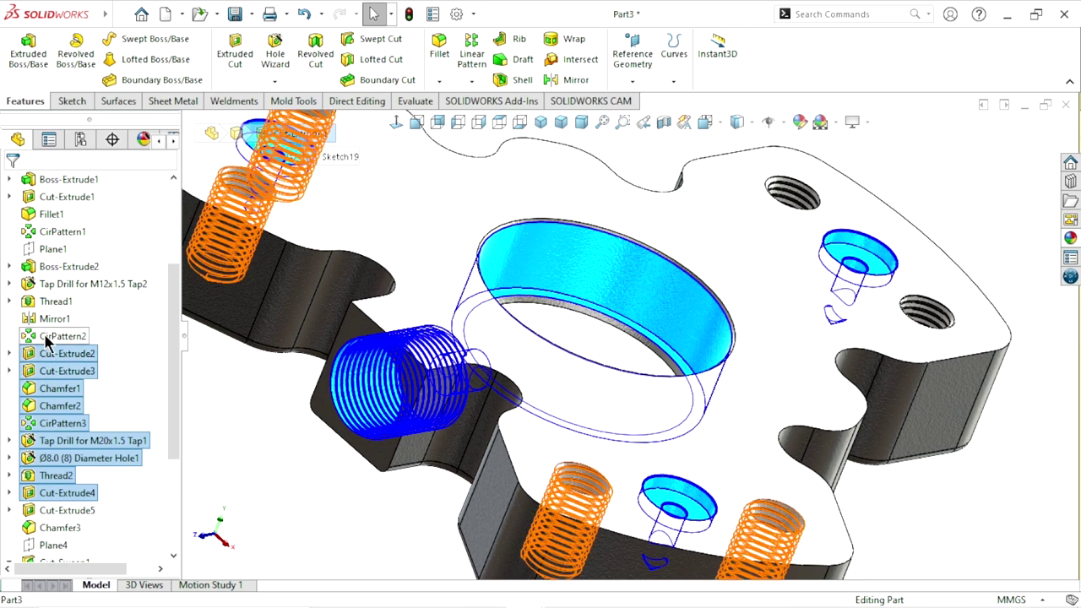
ctrl+click(52, 336)
key(f)
middle_drag(434, 426, 743, 353)
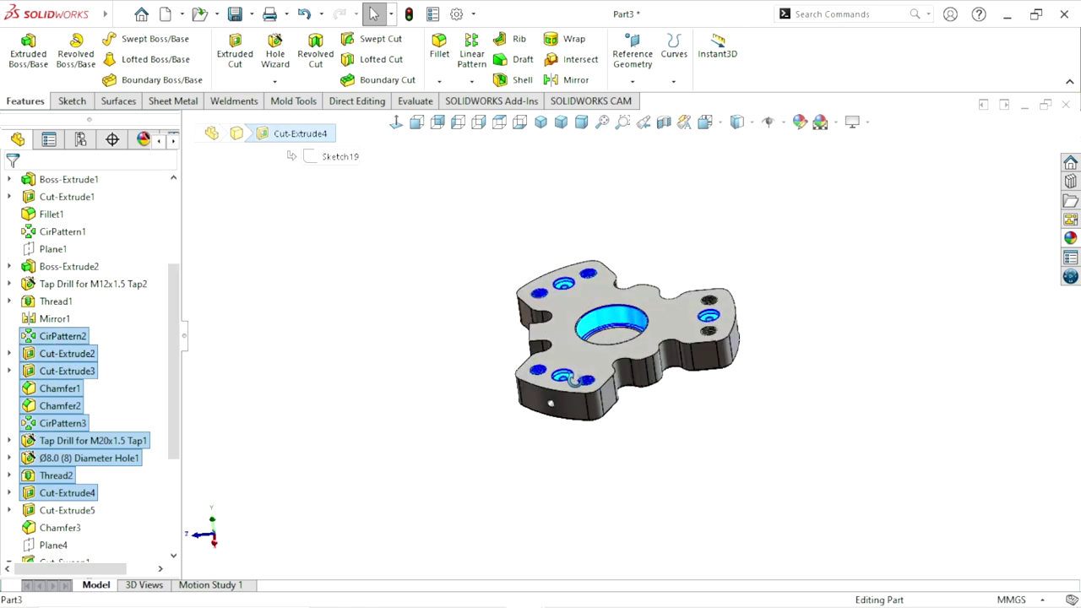
scroll(707, 358, down, 4)
scroll(707, 358, down, 1)
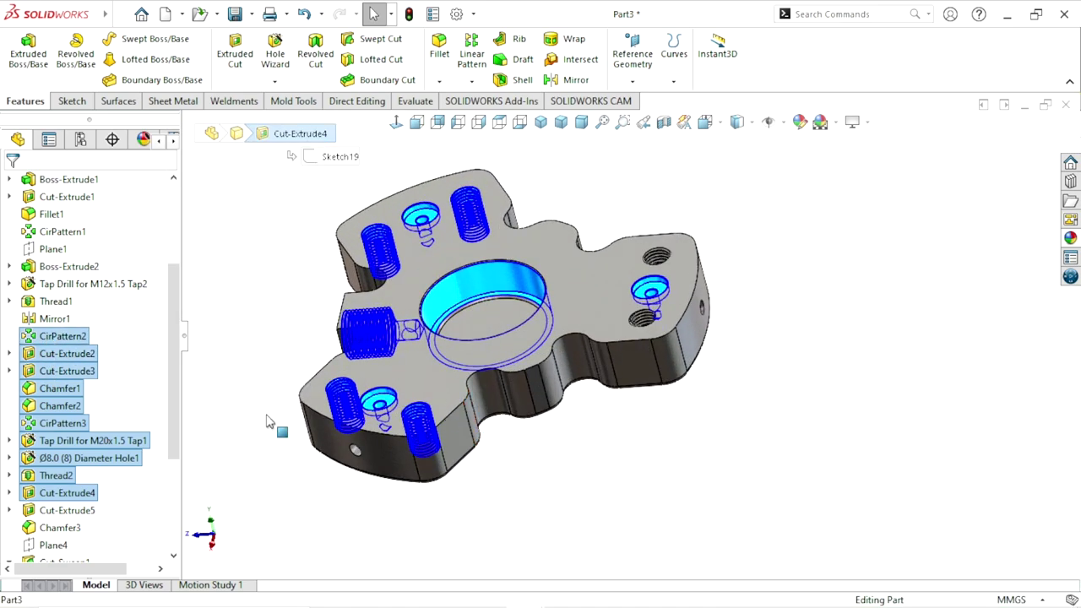
Add Mirror1, Thread1, M12x1.5 tap drill, Cut-Extrude5, Chamfer3, Cut-Sweep1/3, Fillet2 and Cut-Extrude6
shift+click(34, 320)
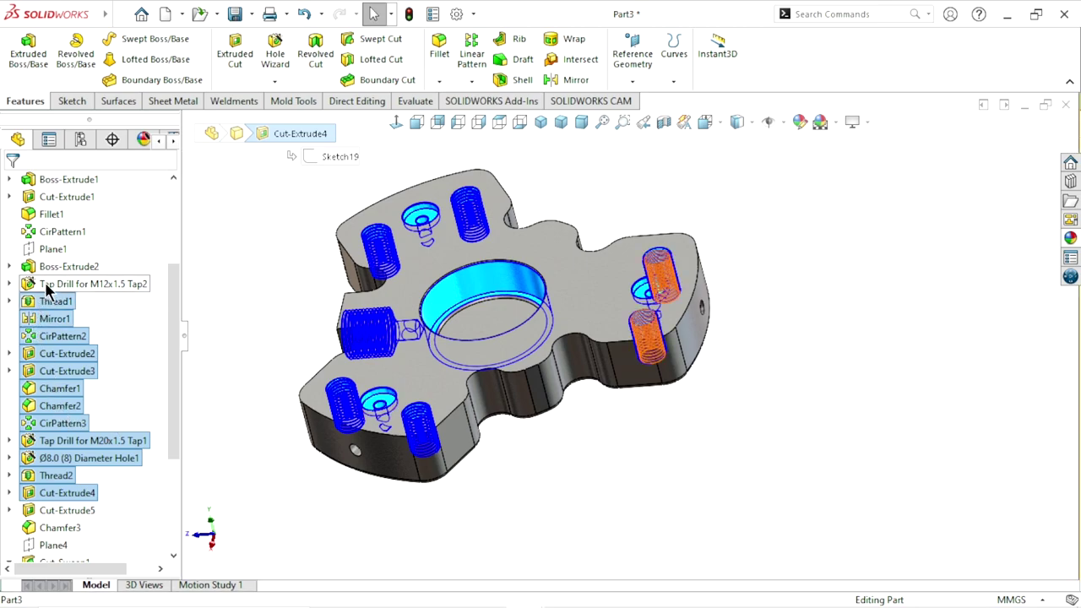
shift+click(46, 283)
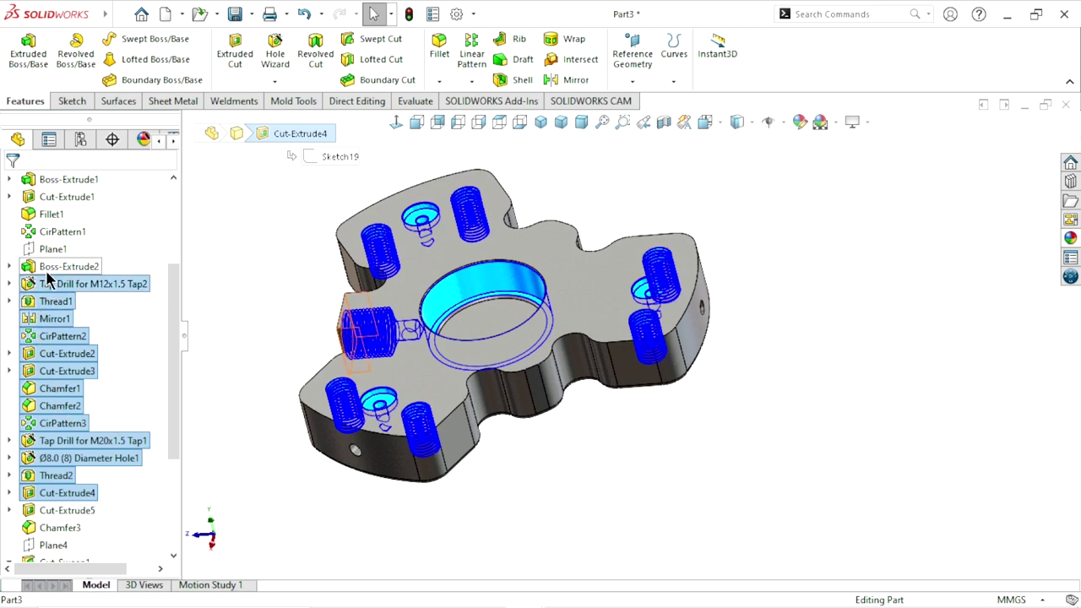
ctrl+click(71, 197)
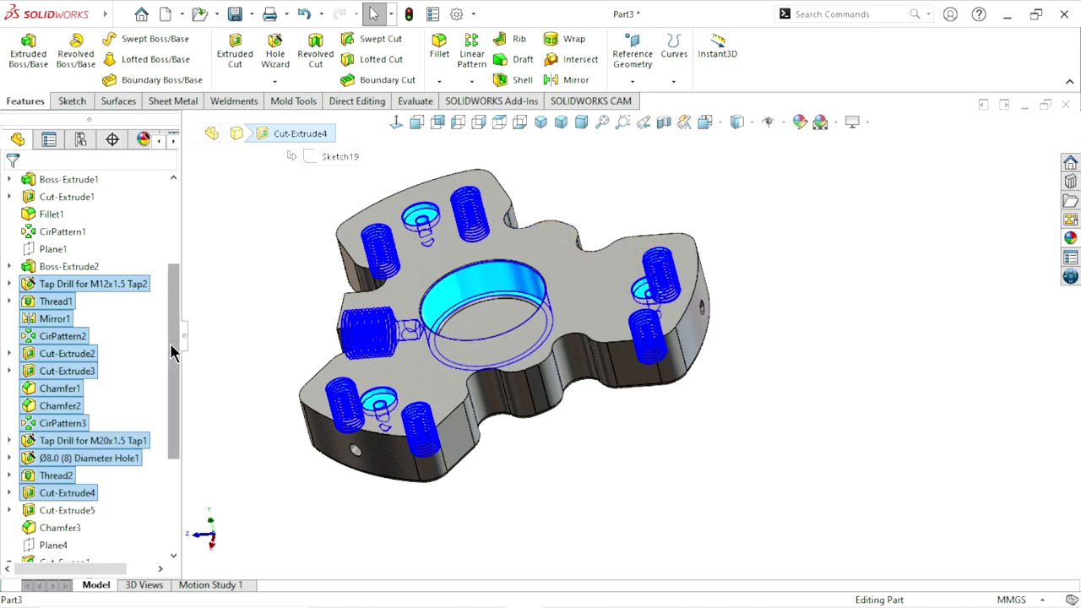
drag(174, 349, 169, 466)
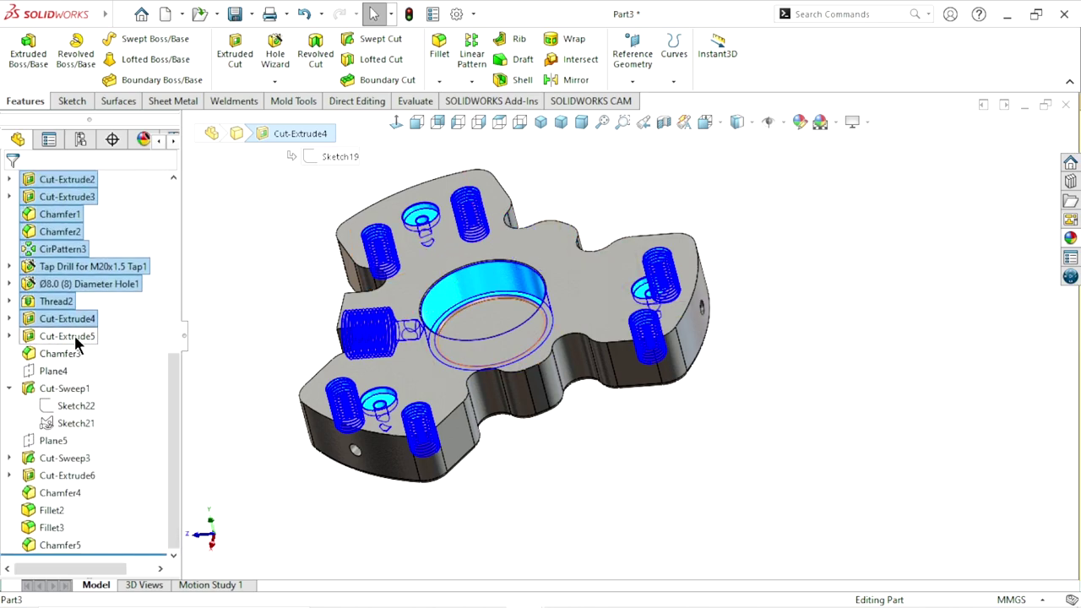
ctrl+click(76, 338)
ctrl+click(59, 354)
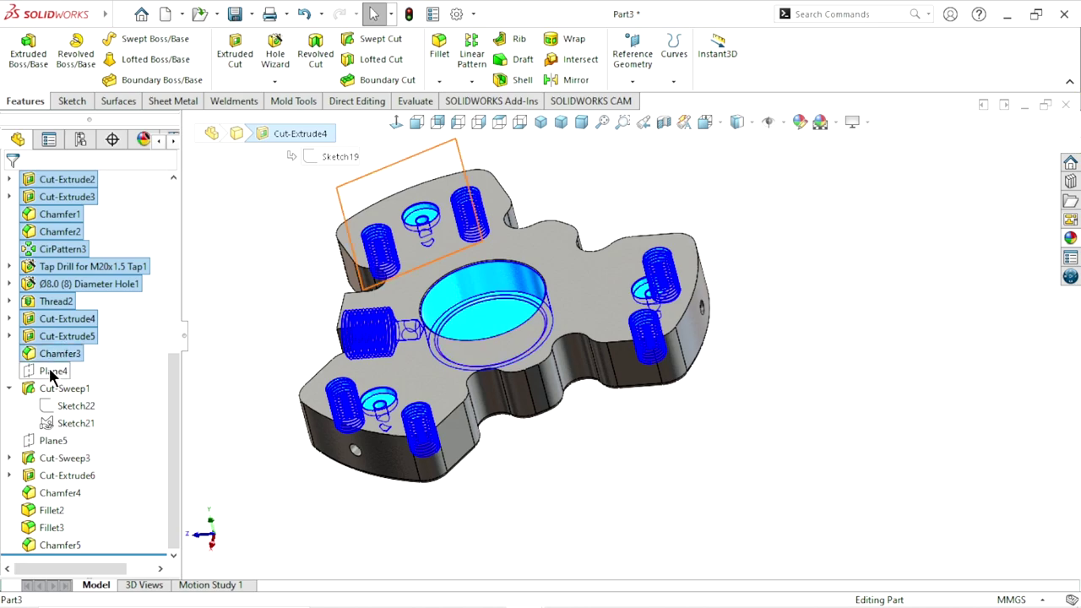
ctrl+click(60, 389)
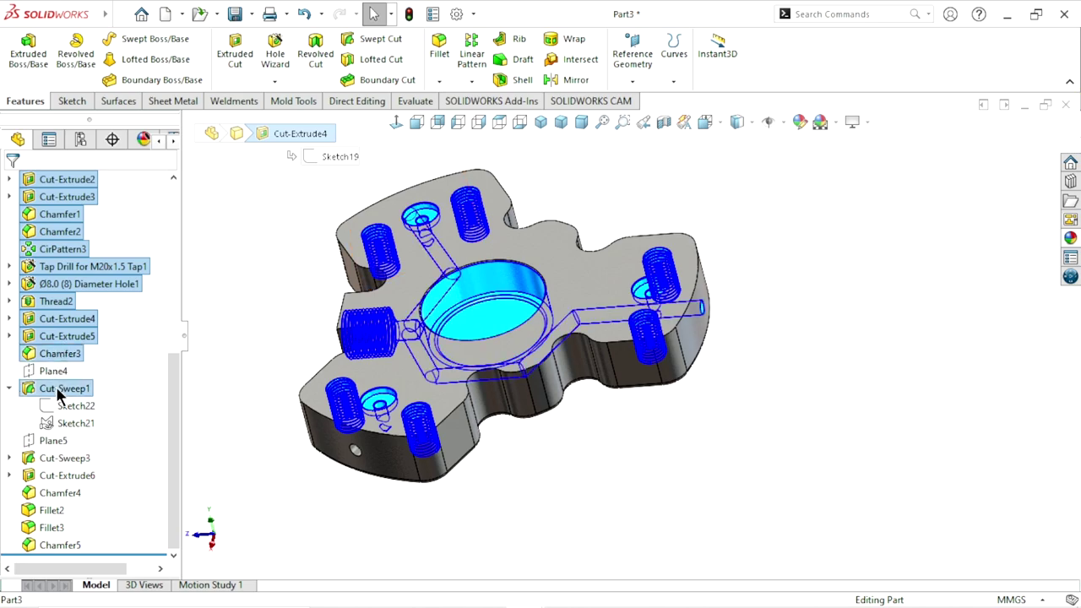
ctrl+click(53, 463)
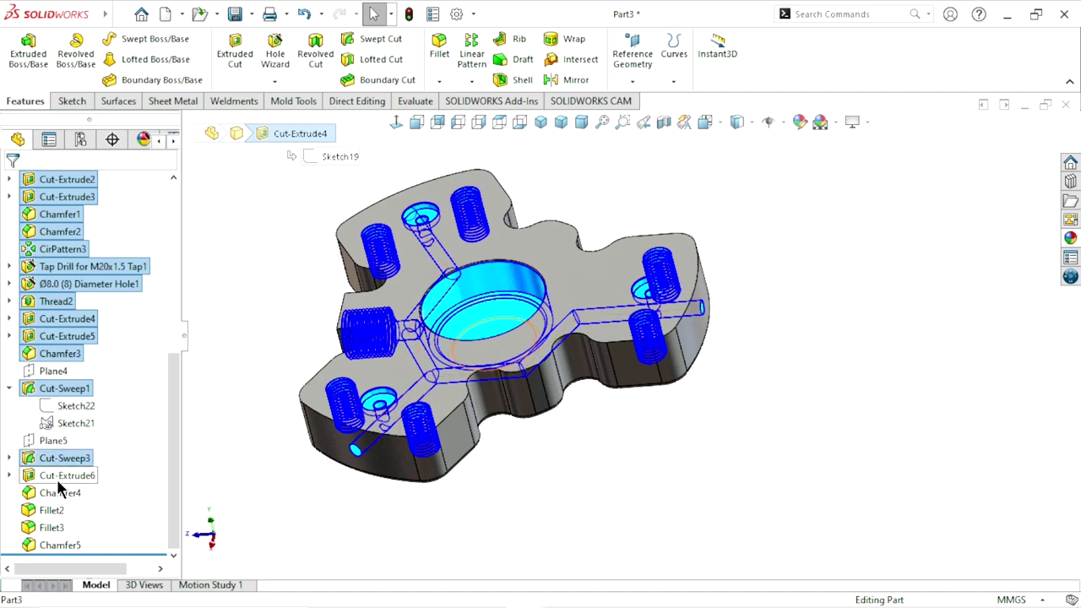
ctrl+click(59, 478)
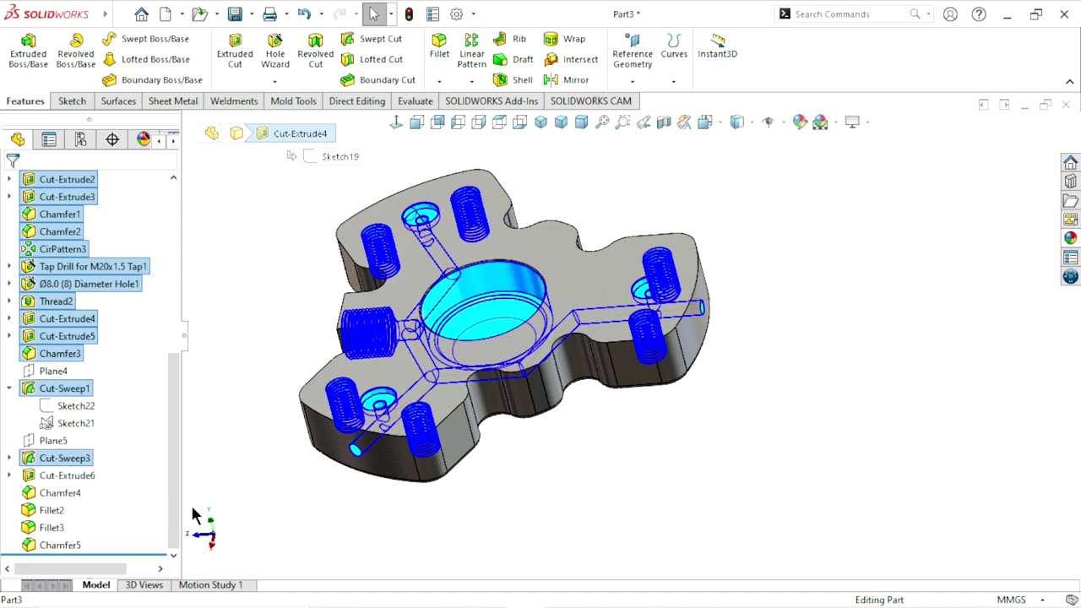
ctrl+click(65, 511)
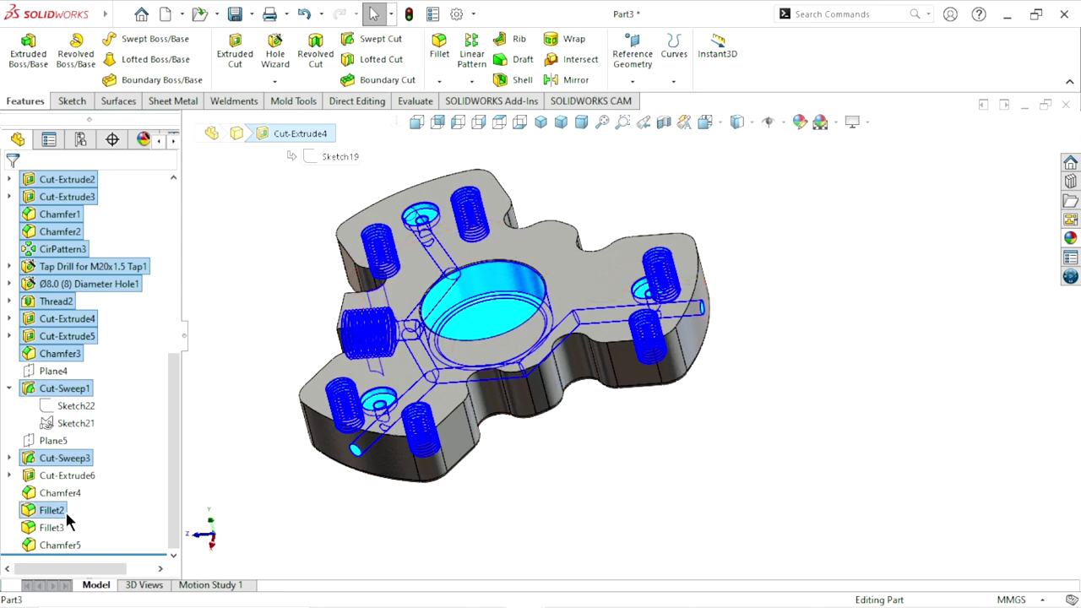
ctrl+click(59, 528)
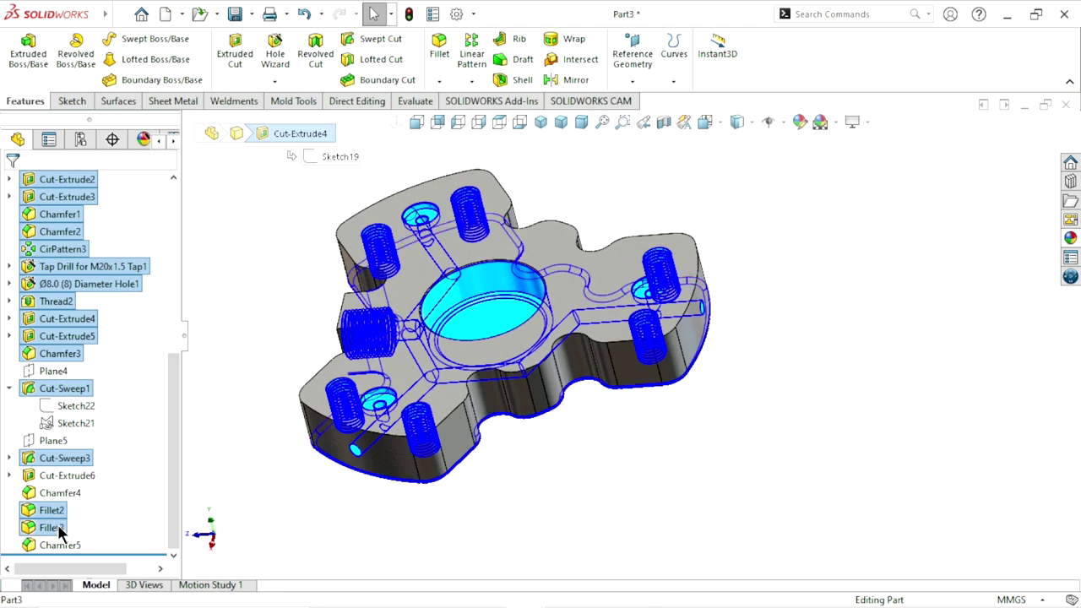
ctrl+click(59, 530)
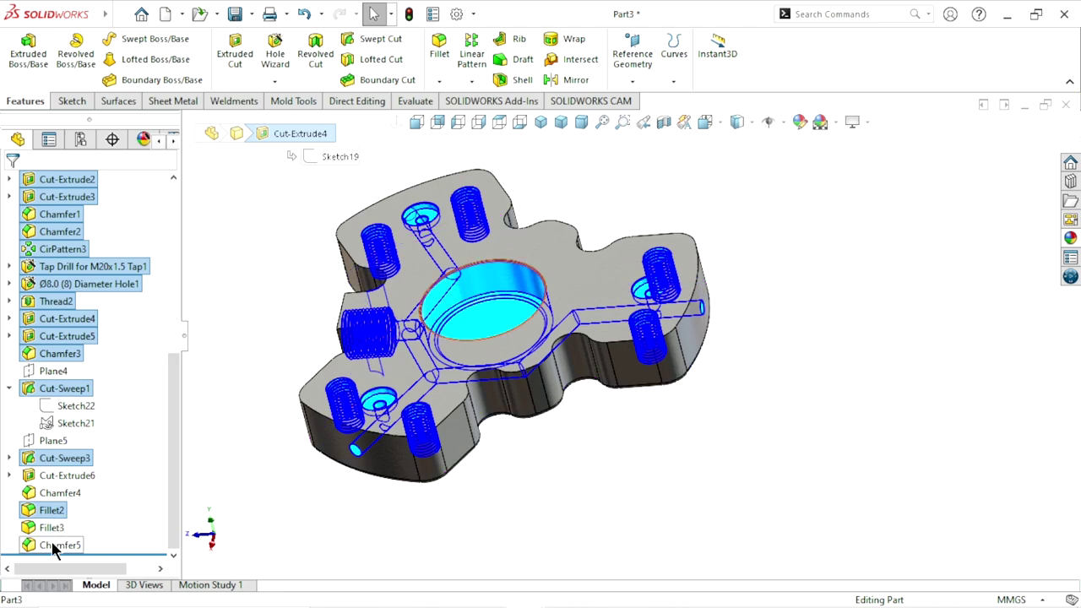
ctrl+click(63, 483)
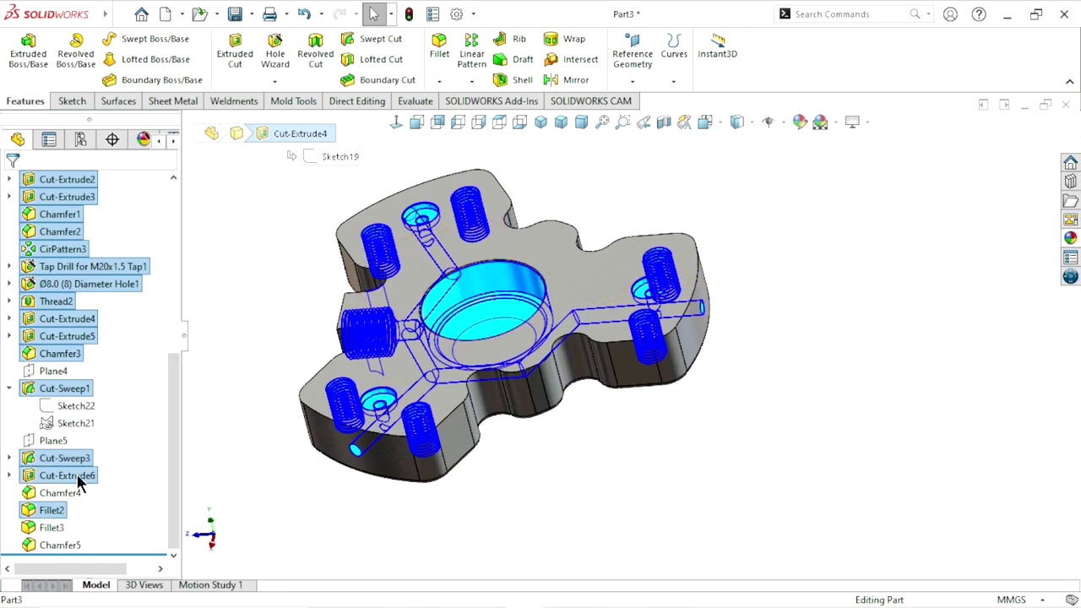
scroll(341, 501, down, 2)
scroll(342, 502, down, 2)
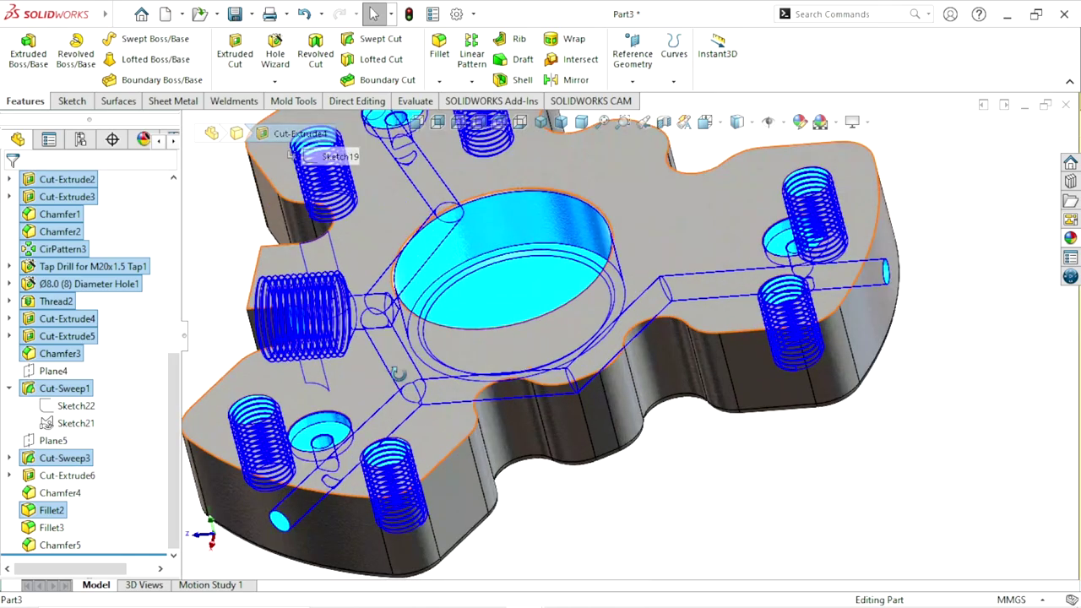
mouse_move(342, 502)
middle_down()
mouse_move(534, 434)
mouse_move(446, 378)
middle_up()
scroll(446, 378, up, 3)
scroll(472, 336, down, 5)
scroll(473, 336, down, 3)
scroll(473, 336, up, 3)
middle_drag(473, 336, 292, 417)
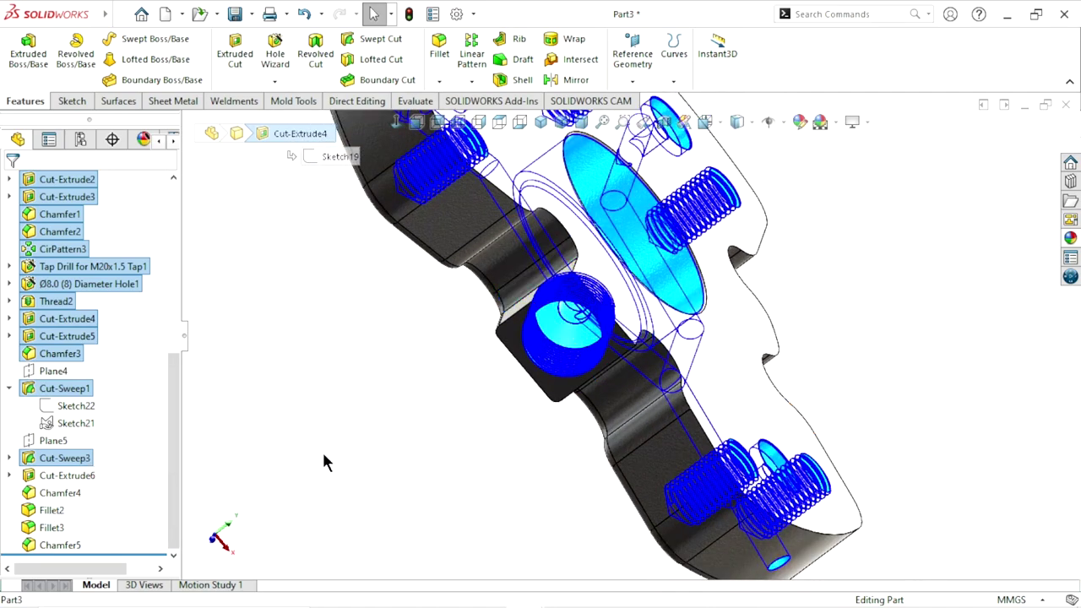
key(ctrl+7)
mouse_move(649, 291)
middle_down()
mouse_move(516, 333)
mouse_move(512, 386)
mouse_move(448, 393)
mouse_move(465, 453)
mouse_move(493, 430)
mouse_move(579, 408)
mouse_move(682, 315)
middle_up()
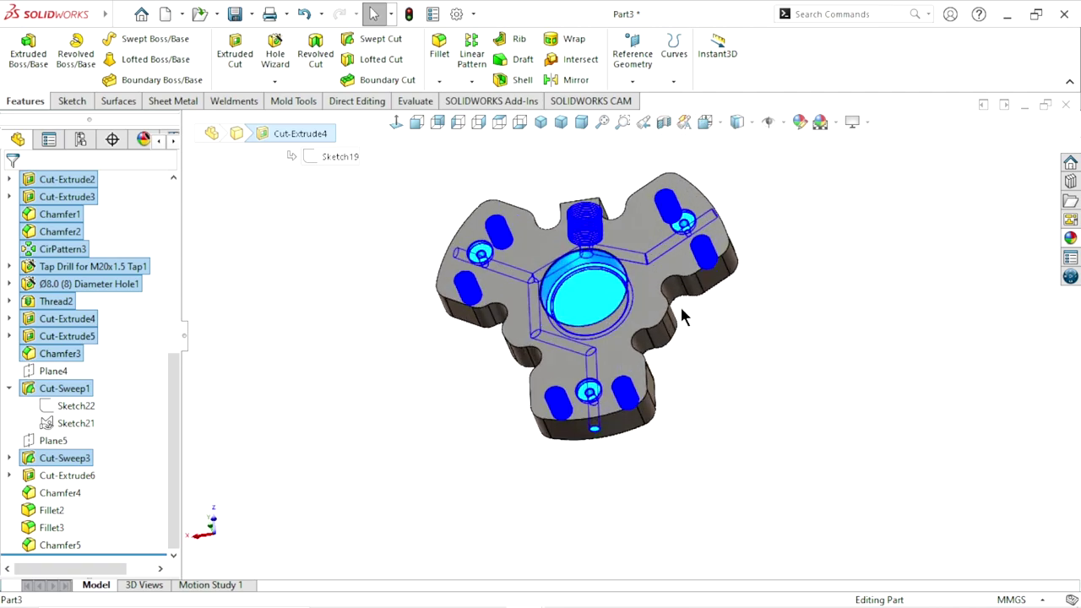
Apply carbon steel to the selected hole, thread, chamfer and cut features
click(1068, 240)
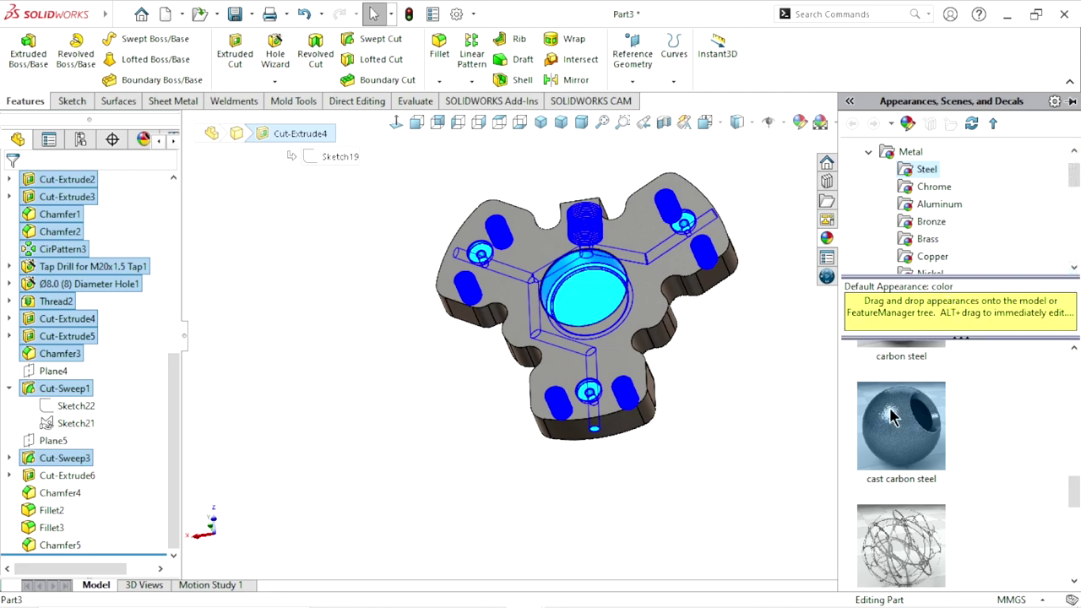
scroll(895, 416, up, 2)
click(924, 475)
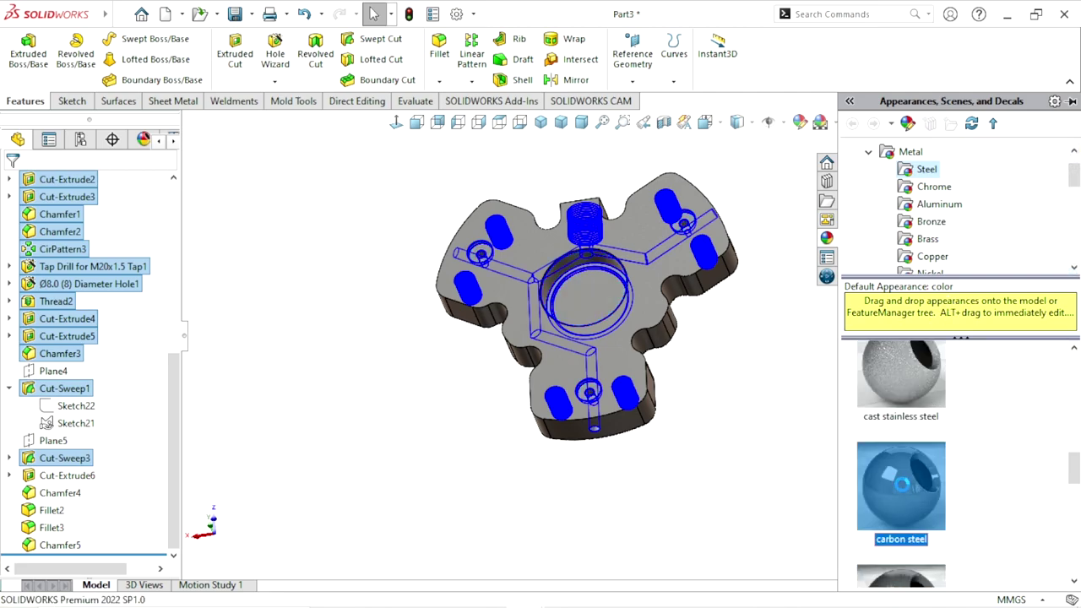
mouse_move(709, 490)
middle_down()
mouse_move(743, 430)
mouse_move(685, 343)
middle_up()
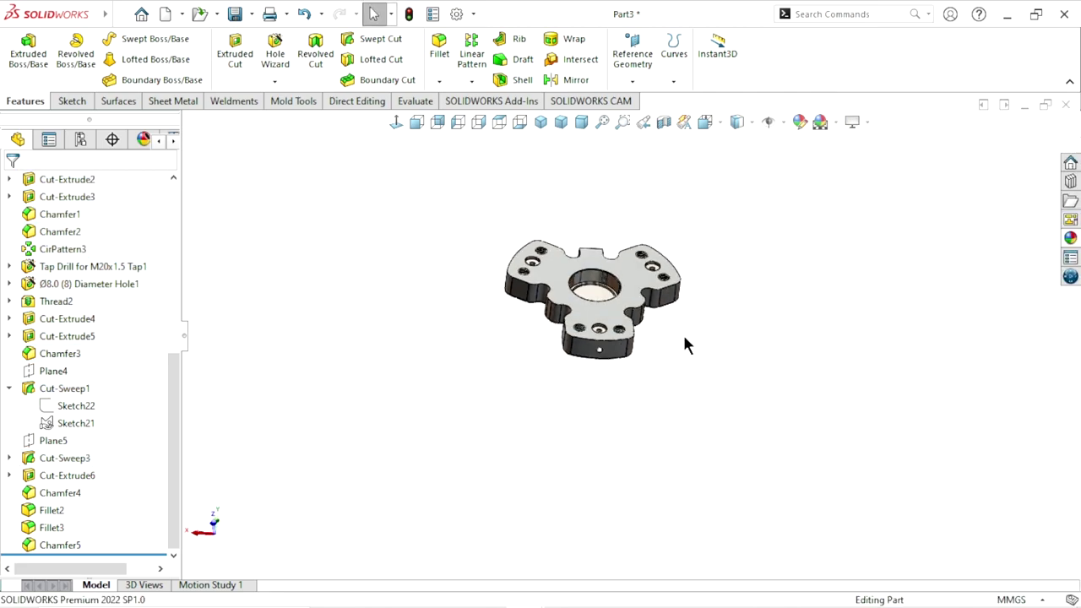
scroll(685, 342, down, 3)
Check the top face, then orbit to inspect the part's underside and sides
click(589, 340)
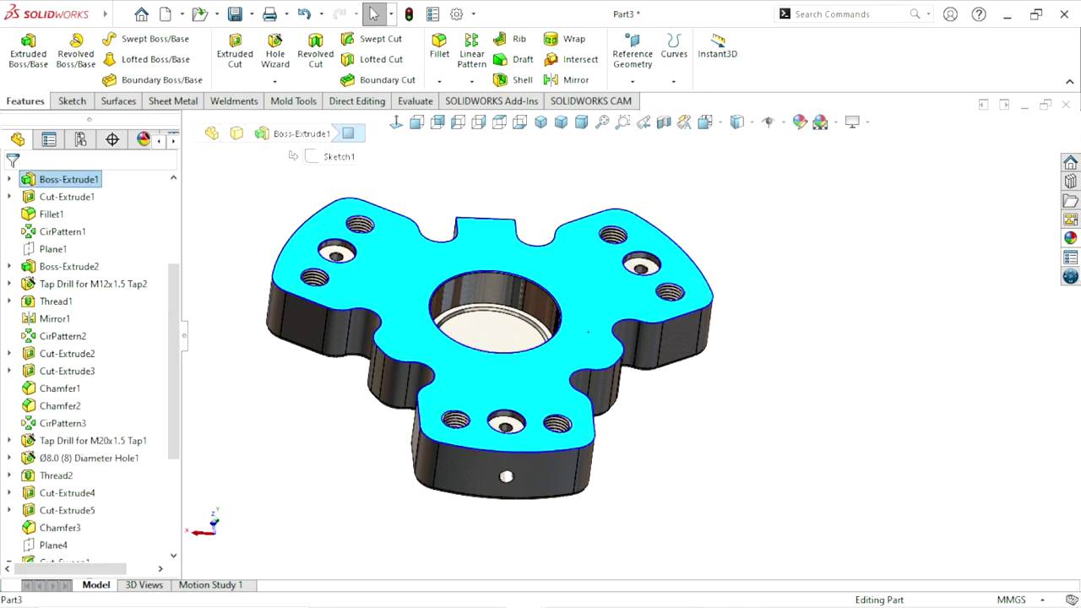
click(1069, 239)
click(731, 482)
scroll(700, 470, up, 2)
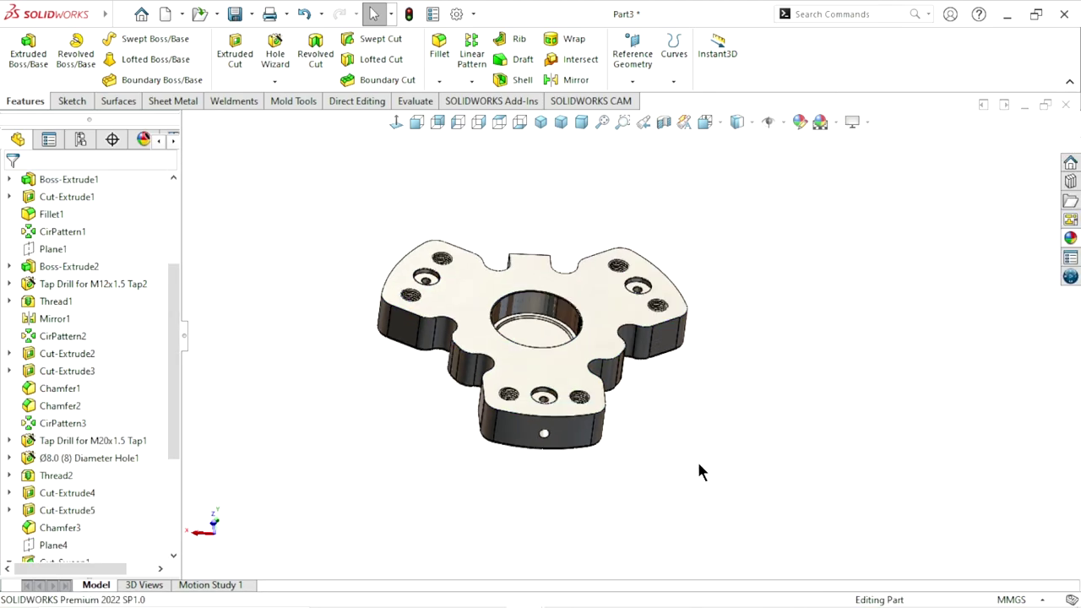
scroll(580, 333, down, 3)
mouse_move(518, 333)
middle_down()
mouse_move(414, 321)
mouse_move(579, 394)
mouse_move(655, 402)
mouse_move(526, 454)
mouse_move(415, 360)
mouse_move(429, 386)
middle_up()
scroll(588, 313, down, 2)
scroll(588, 313, down, 2)
mouse_move(588, 312)
middle_down()
mouse_move(656, 366)
mouse_move(622, 398)
mouse_move(682, 363)
mouse_move(809, 235)
middle_up()
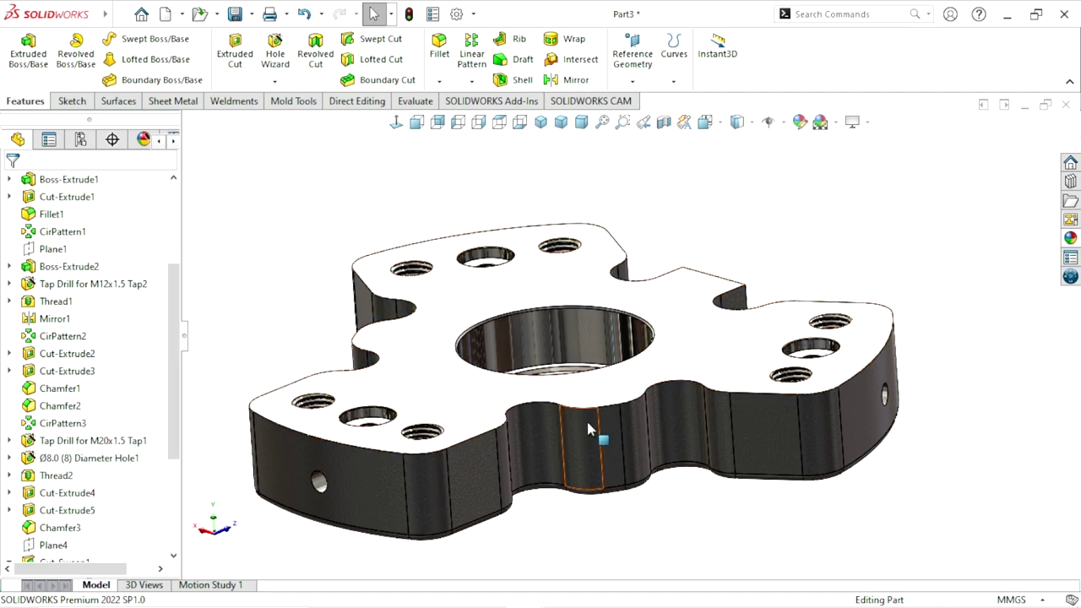
middle_drag(602, 439, 589, 401)
Turn on RealView Graphics and Shadows In Shaded Mode in the display settings
click(852, 122)
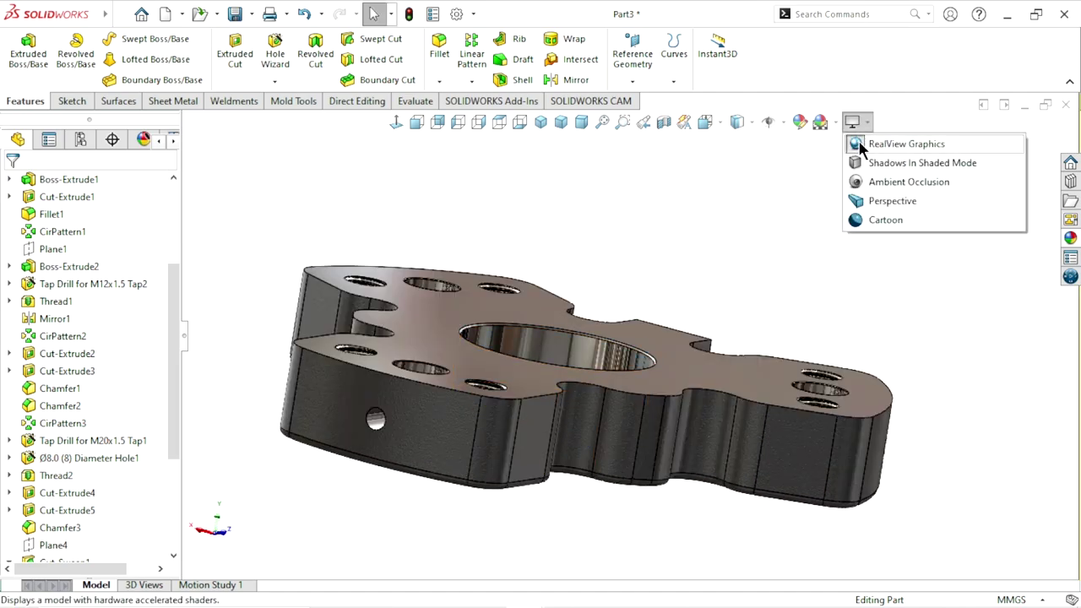
click(882, 142)
mouse_move(726, 296)
middle_down()
mouse_move(660, 363)
mouse_move(622, 188)
mouse_move(613, 379)
mouse_move(767, 386)
mouse_move(667, 337)
mouse_move(678, 208)
mouse_move(697, 377)
mouse_move(627, 447)
mouse_move(658, 467)
mouse_move(586, 379)
middle_up()
scroll(781, 381, down, 2)
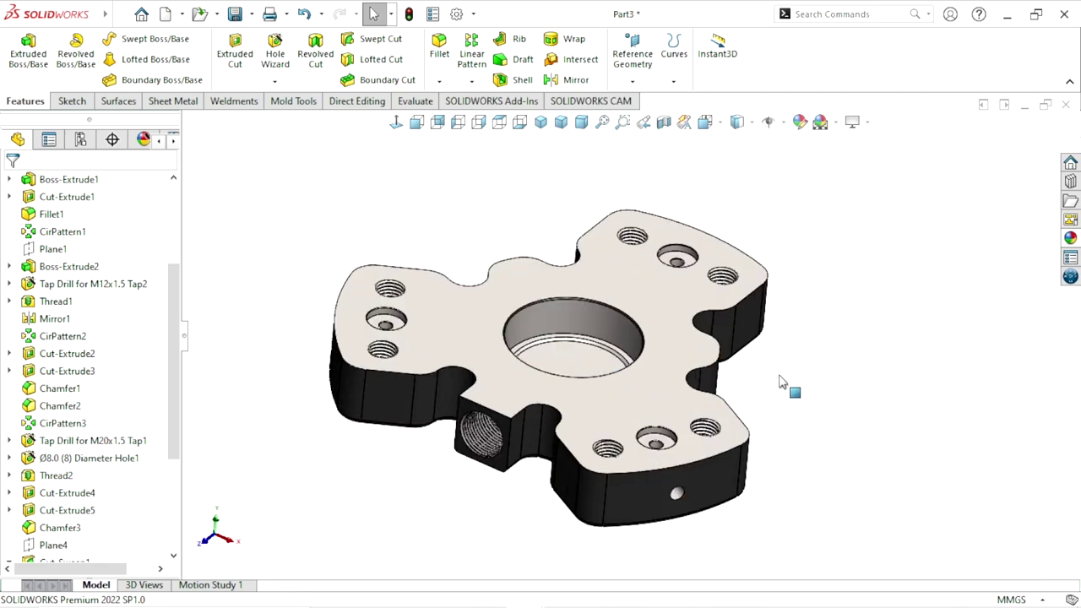
click(853, 121)
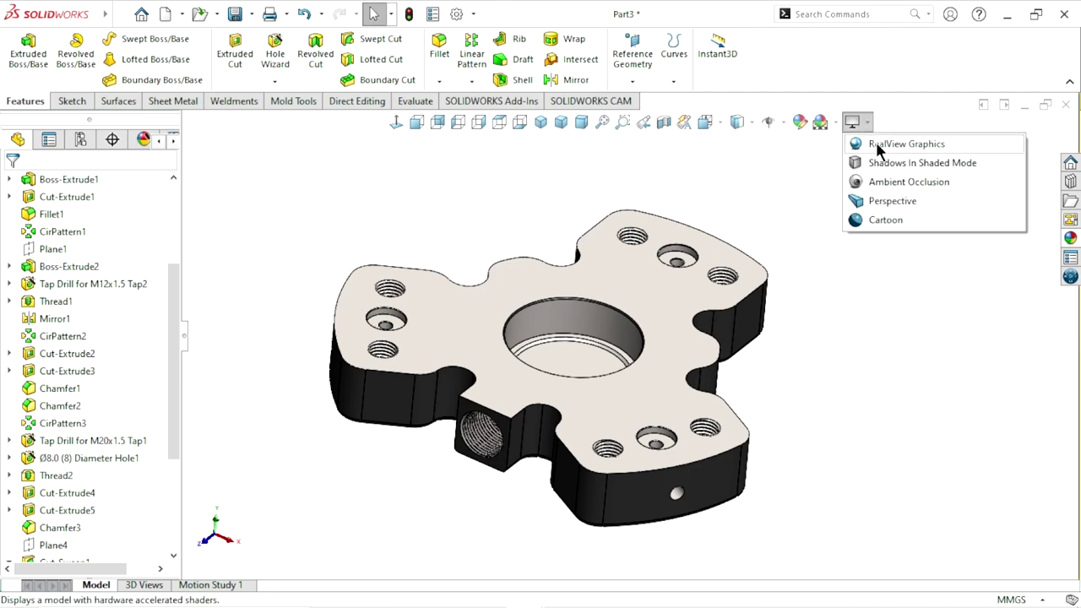
click(879, 149)
click(874, 123)
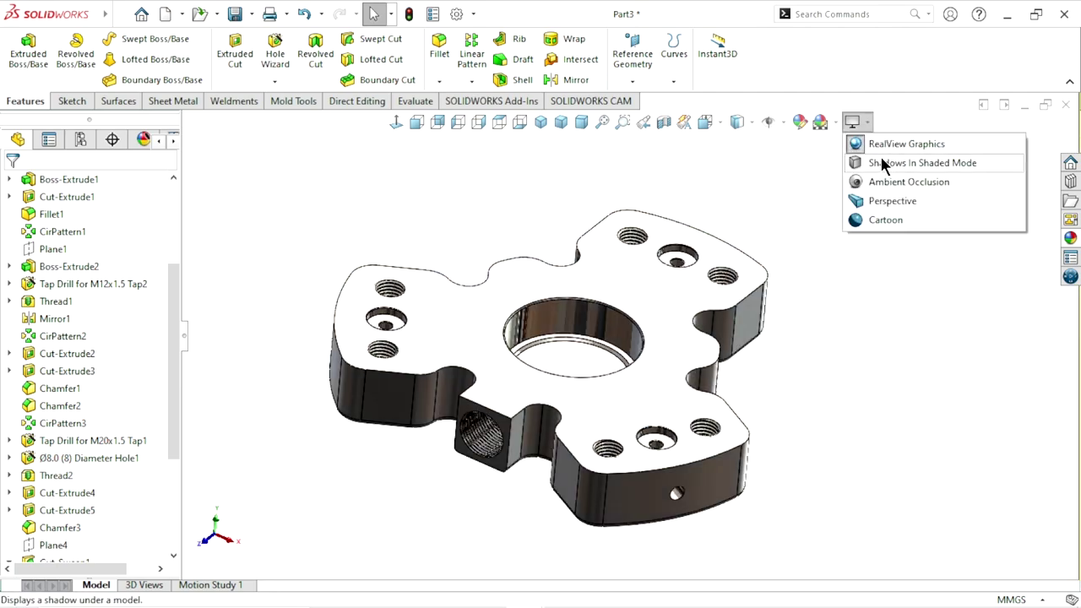
click(885, 164)
Orbit edge-on and zoom in on the textured cast-steel side faces
mouse_move(803, 313)
middle_down()
mouse_move(853, 393)
mouse_move(726, 354)
mouse_move(546, 229)
mouse_move(455, 239)
mouse_move(364, 207)
mouse_move(338, 400)
mouse_move(492, 523)
middle_up()
scroll(596, 397, down, 2)
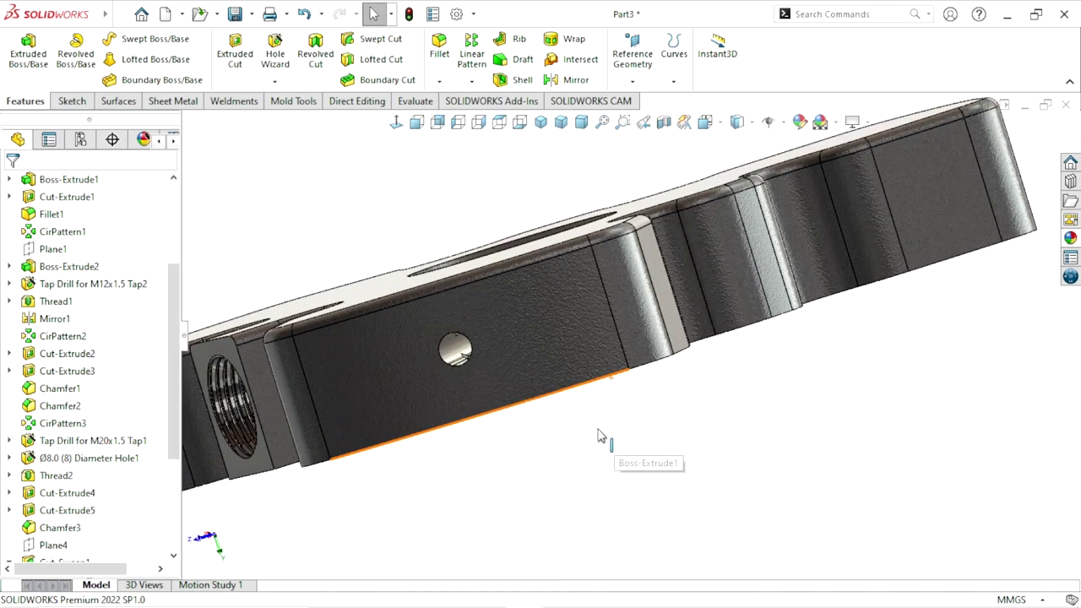
mouse_move(477, 342)
middle_down()
mouse_move(440, 447)
mouse_move(431, 441)
mouse_move(469, 331)
middle_up()
scroll(469, 331, down, 4)
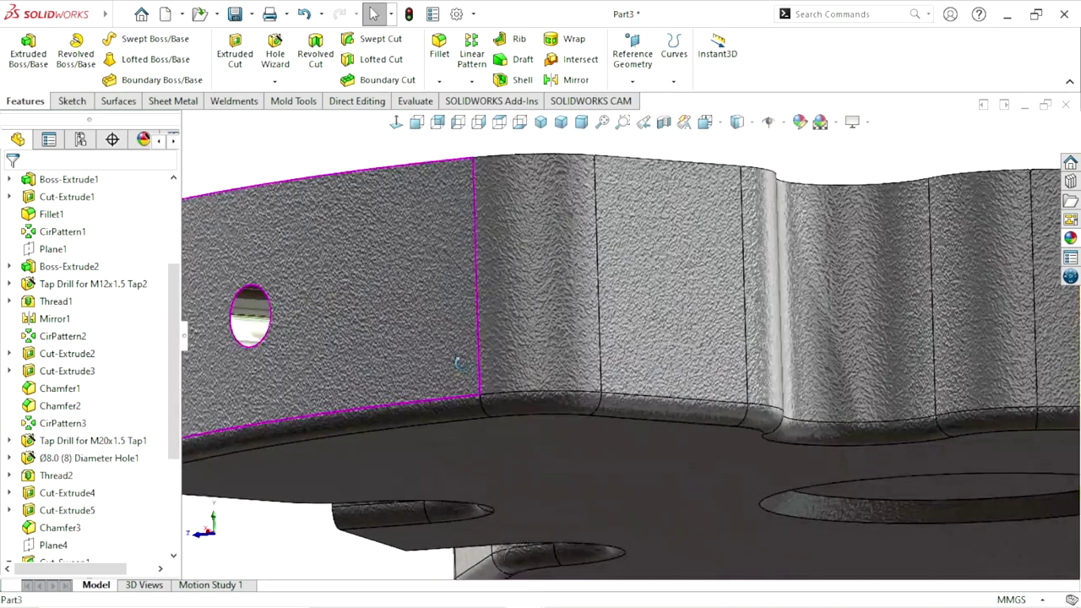
scroll(582, 436, up, 3)
scroll(566, 361, down, 3)
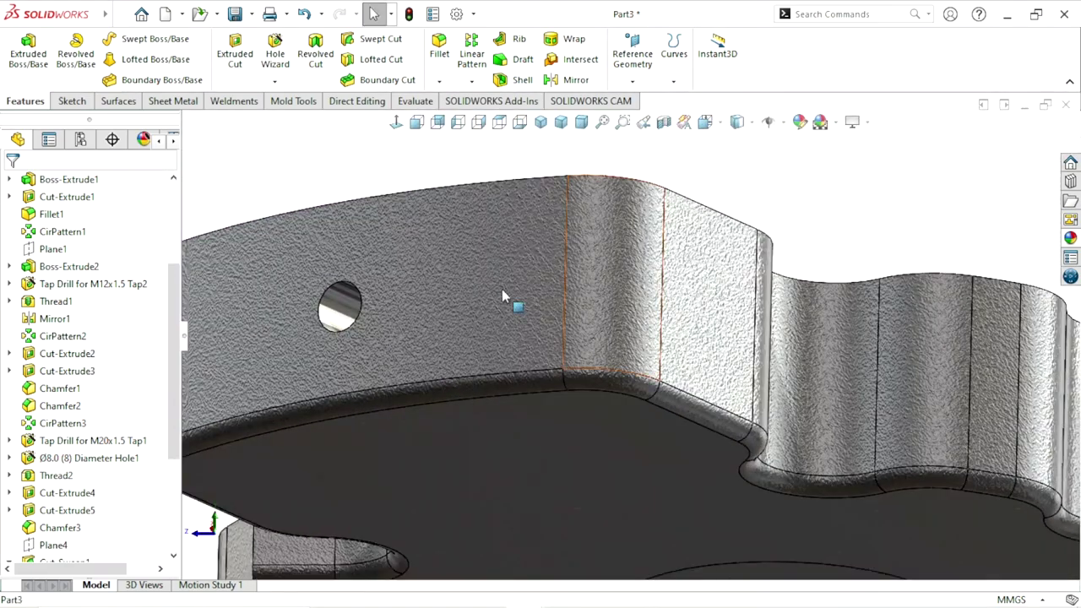
scroll(639, 350, down, 3)
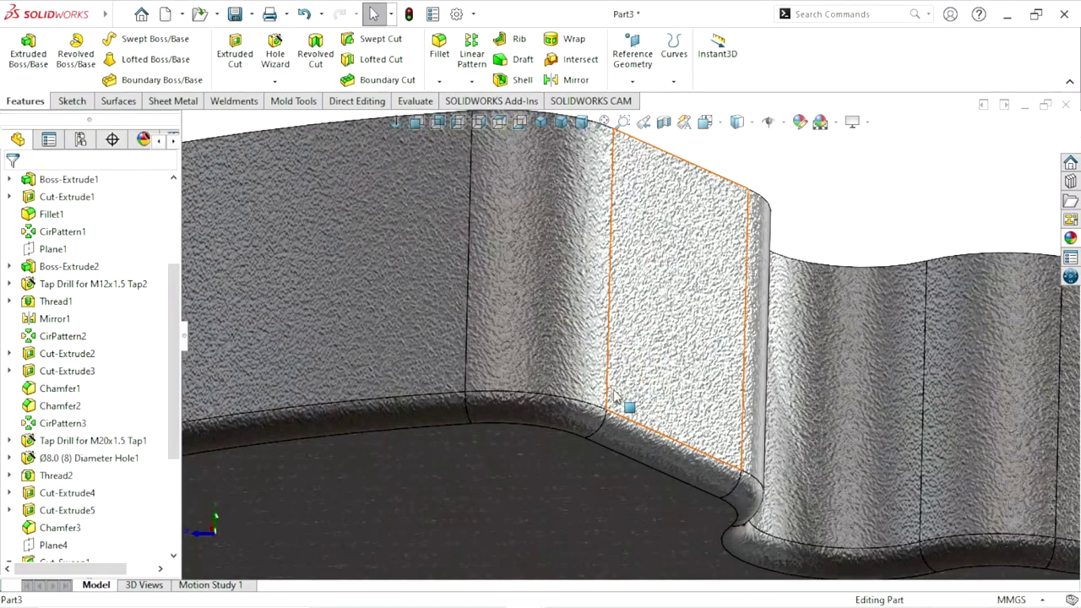
scroll(624, 409, up, 3)
scroll(646, 389, down, 1)
scroll(644, 363, down, 4)
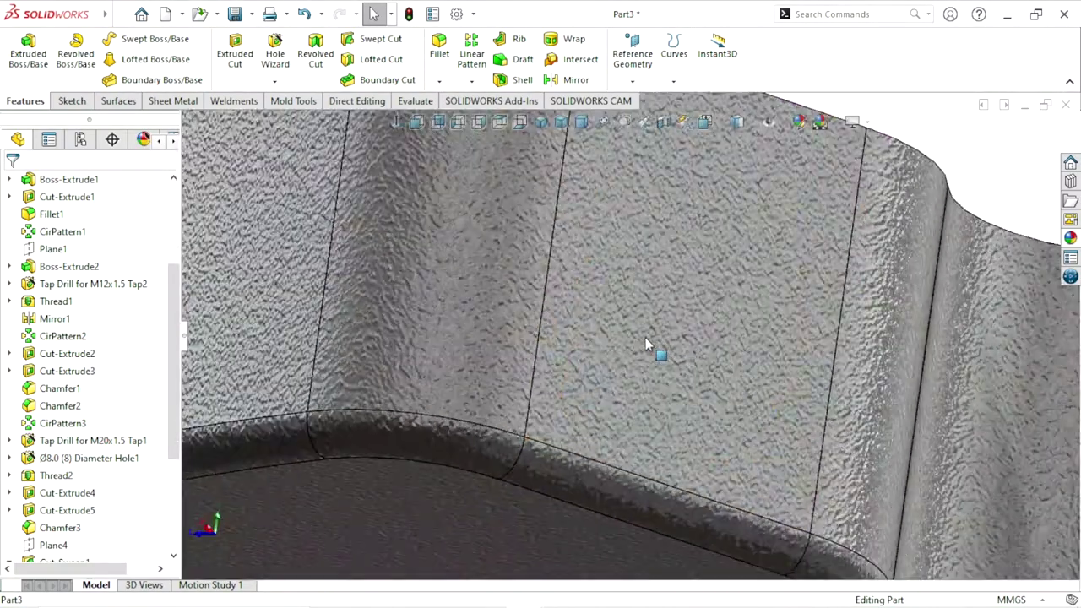
scroll(647, 340, up, 3)
scroll(615, 357, up, 2)
scroll(651, 367, up, 2)
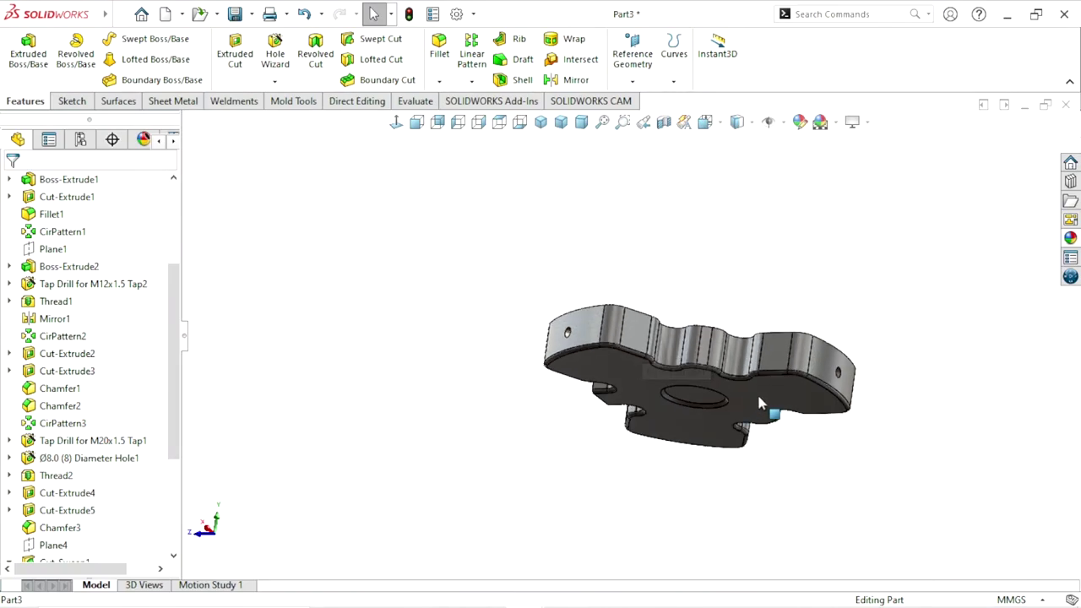
scroll(764, 384, down, 3)
Orbit to the part's top and snap it to the Dimetric view
middle_drag(777, 369, 675, 496)
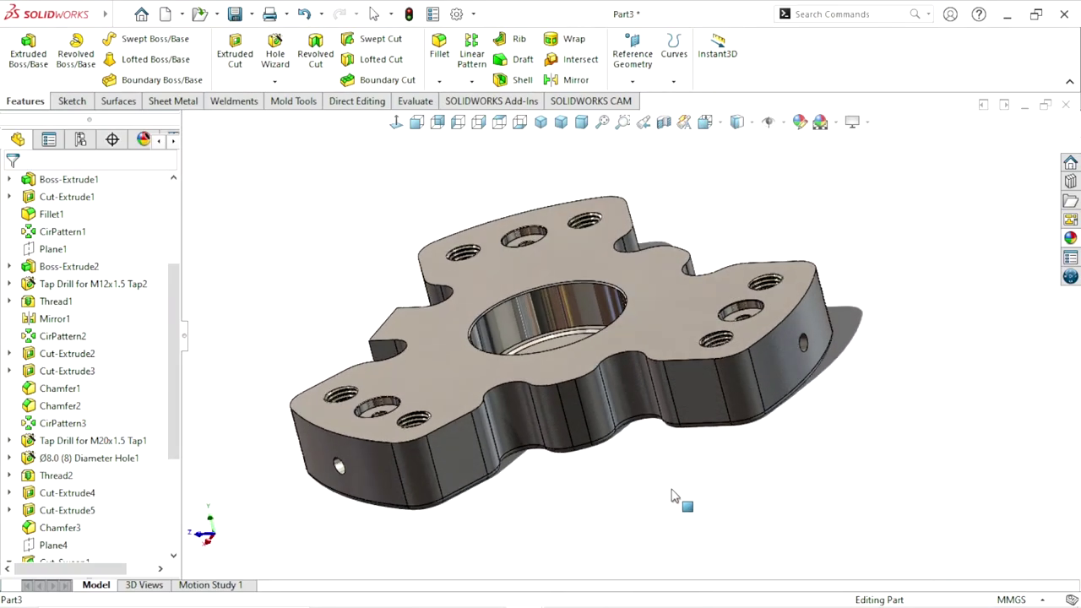
middle_drag(656, 405, 589, 314)
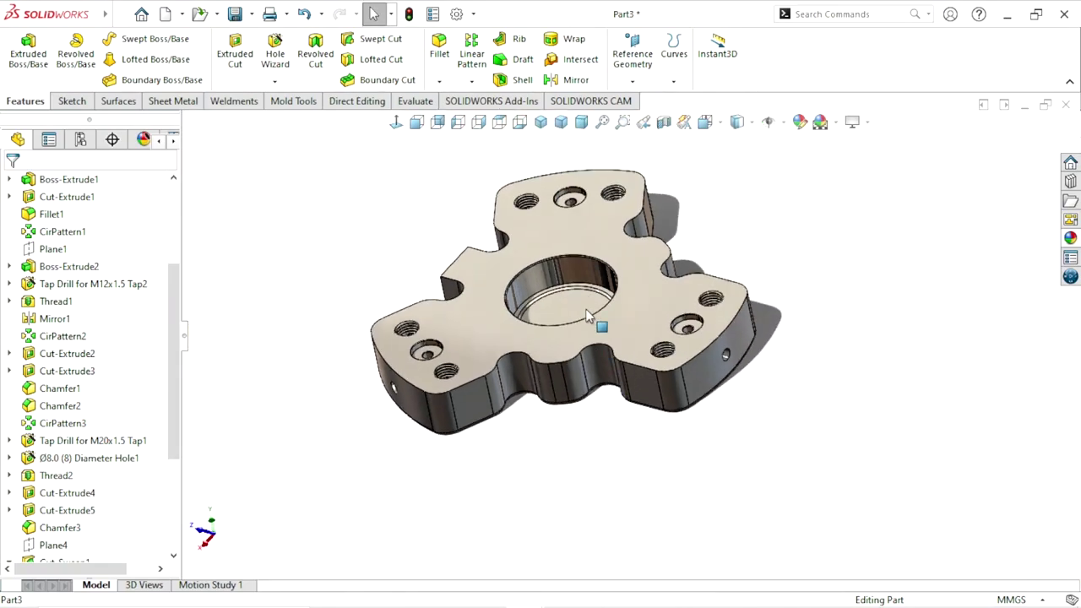
scroll(594, 316, down, 1)
click(580, 124)
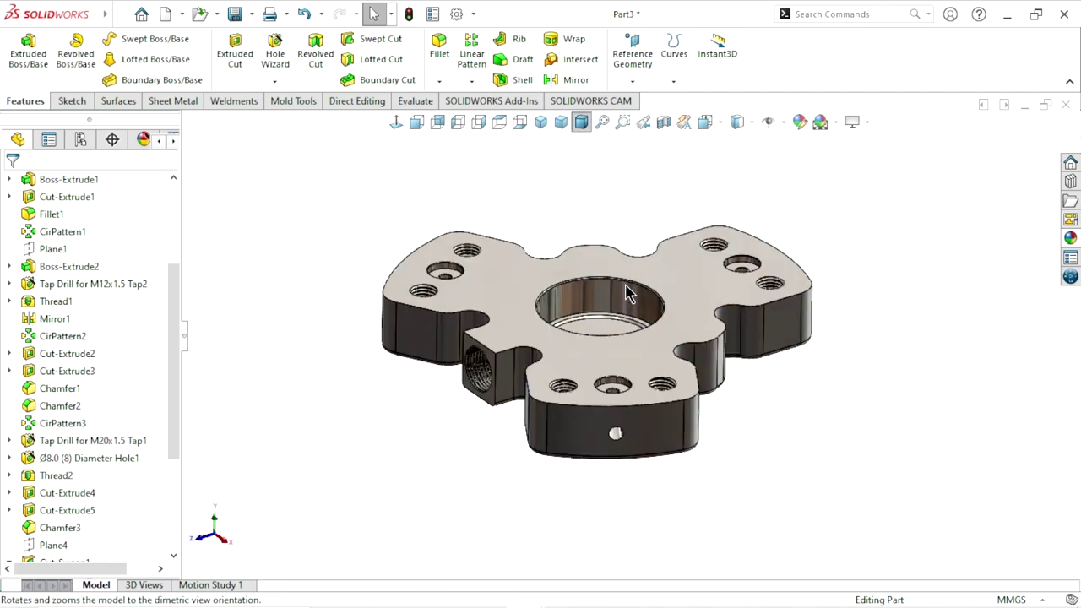
Tilt and zoom to review the chamfered bore, threaded holes and shadow
mouse_move(762, 317)
middle_down()
mouse_move(677, 384)
mouse_move(667, 412)
mouse_move(663, 338)
mouse_move(754, 348)
middle_up()
mouse_move(818, 370)
middle_down()
mouse_move(598, 391)
mouse_move(621, 384)
middle_up()
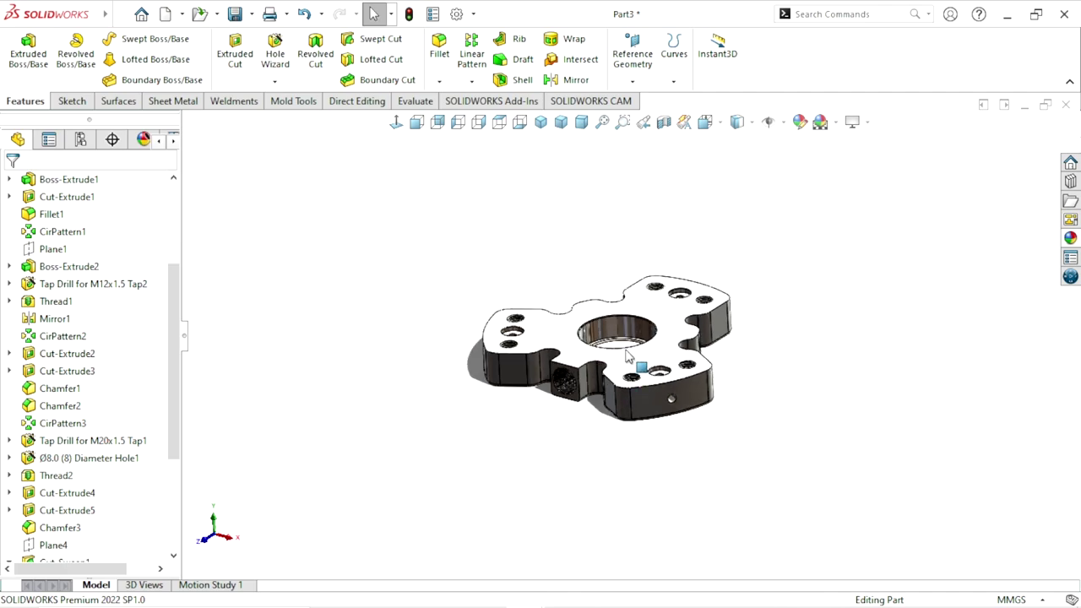
scroll(639, 348, down, 2)
middle_drag(691, 315, 627, 374)
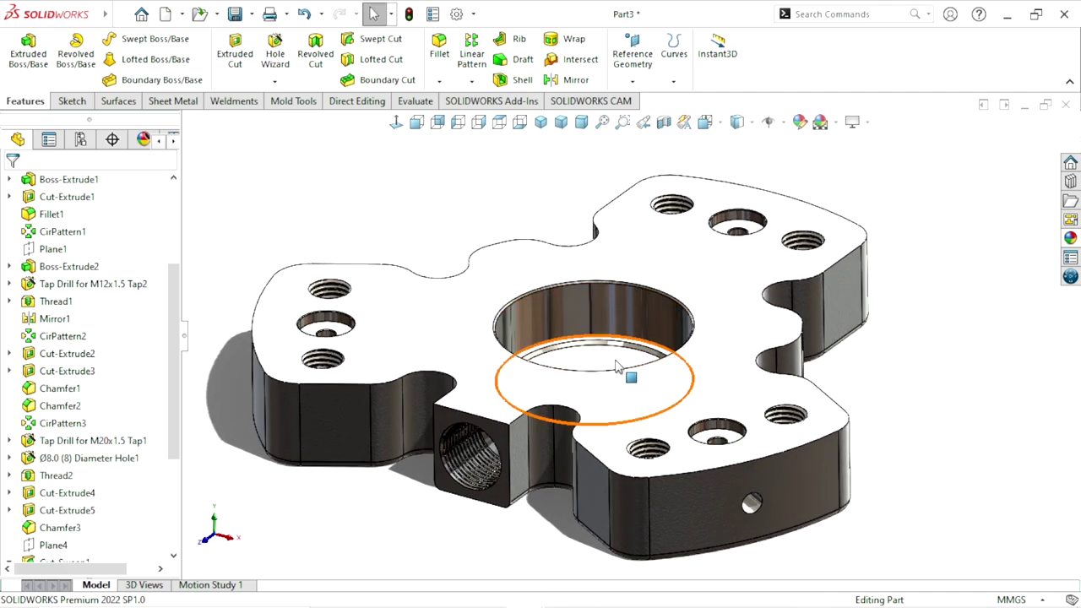
scroll(628, 374, up, 3)
scroll(898, 359, down, 3)
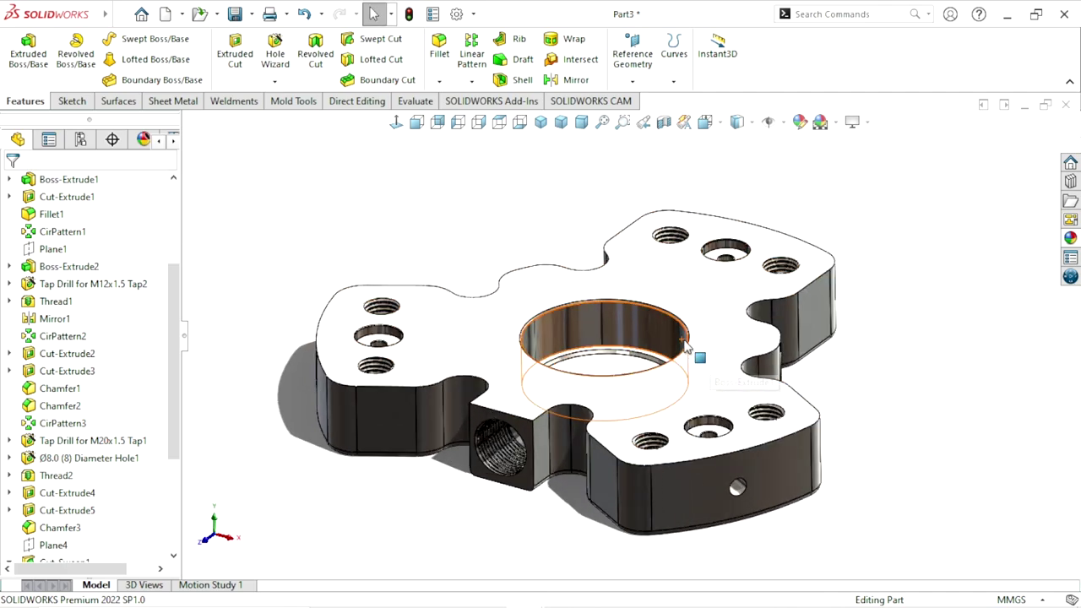
scroll(673, 395, up, 3)
scroll(643, 373, down, 1)
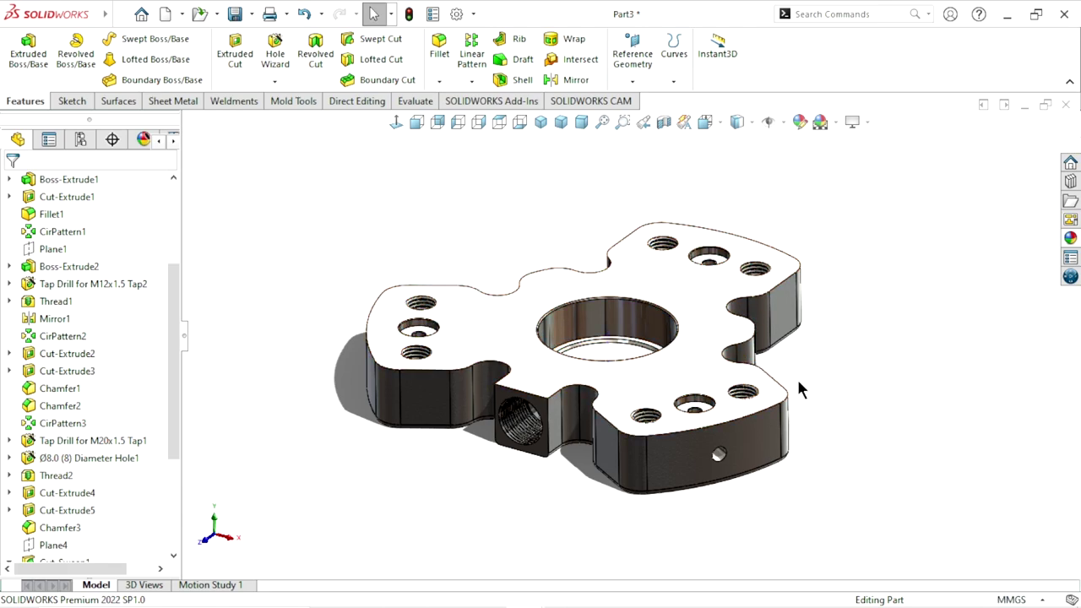
scroll(740, 361, down, 2)
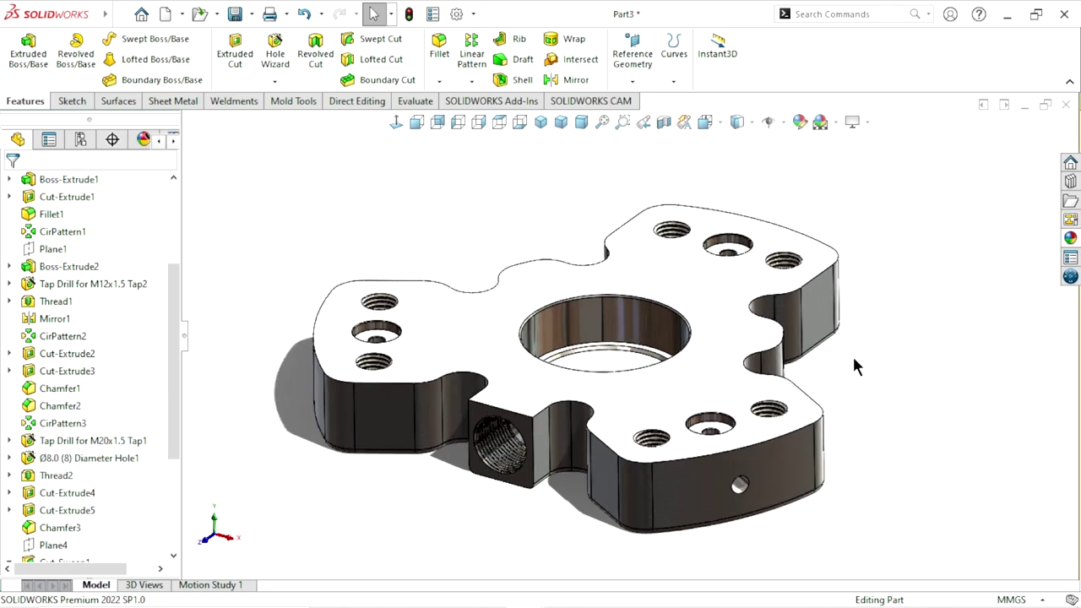
scroll(852, 354, up, 3)
scroll(922, 393, down, 2)
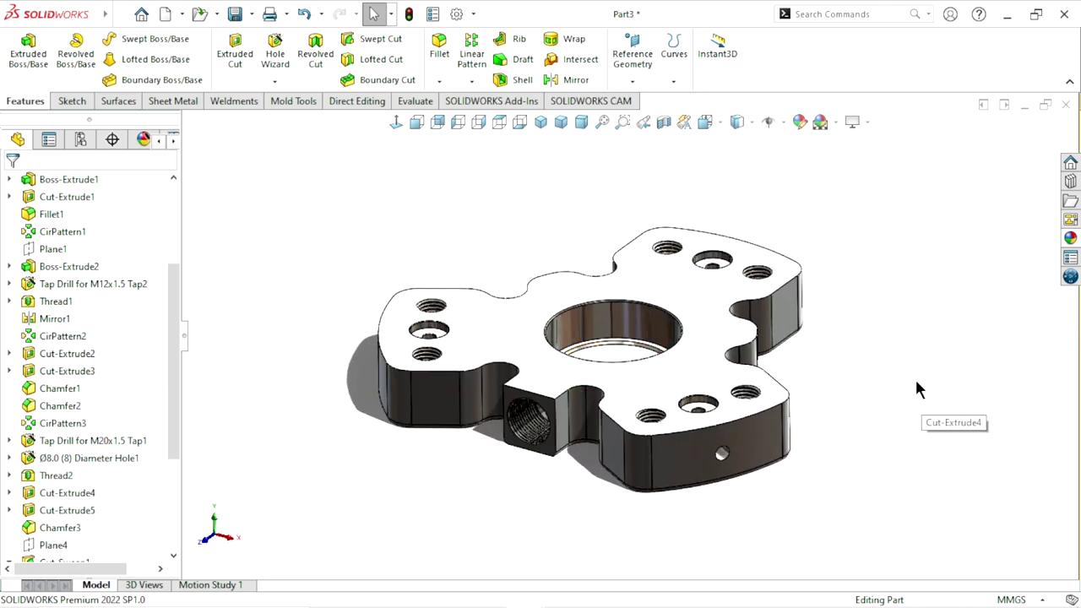